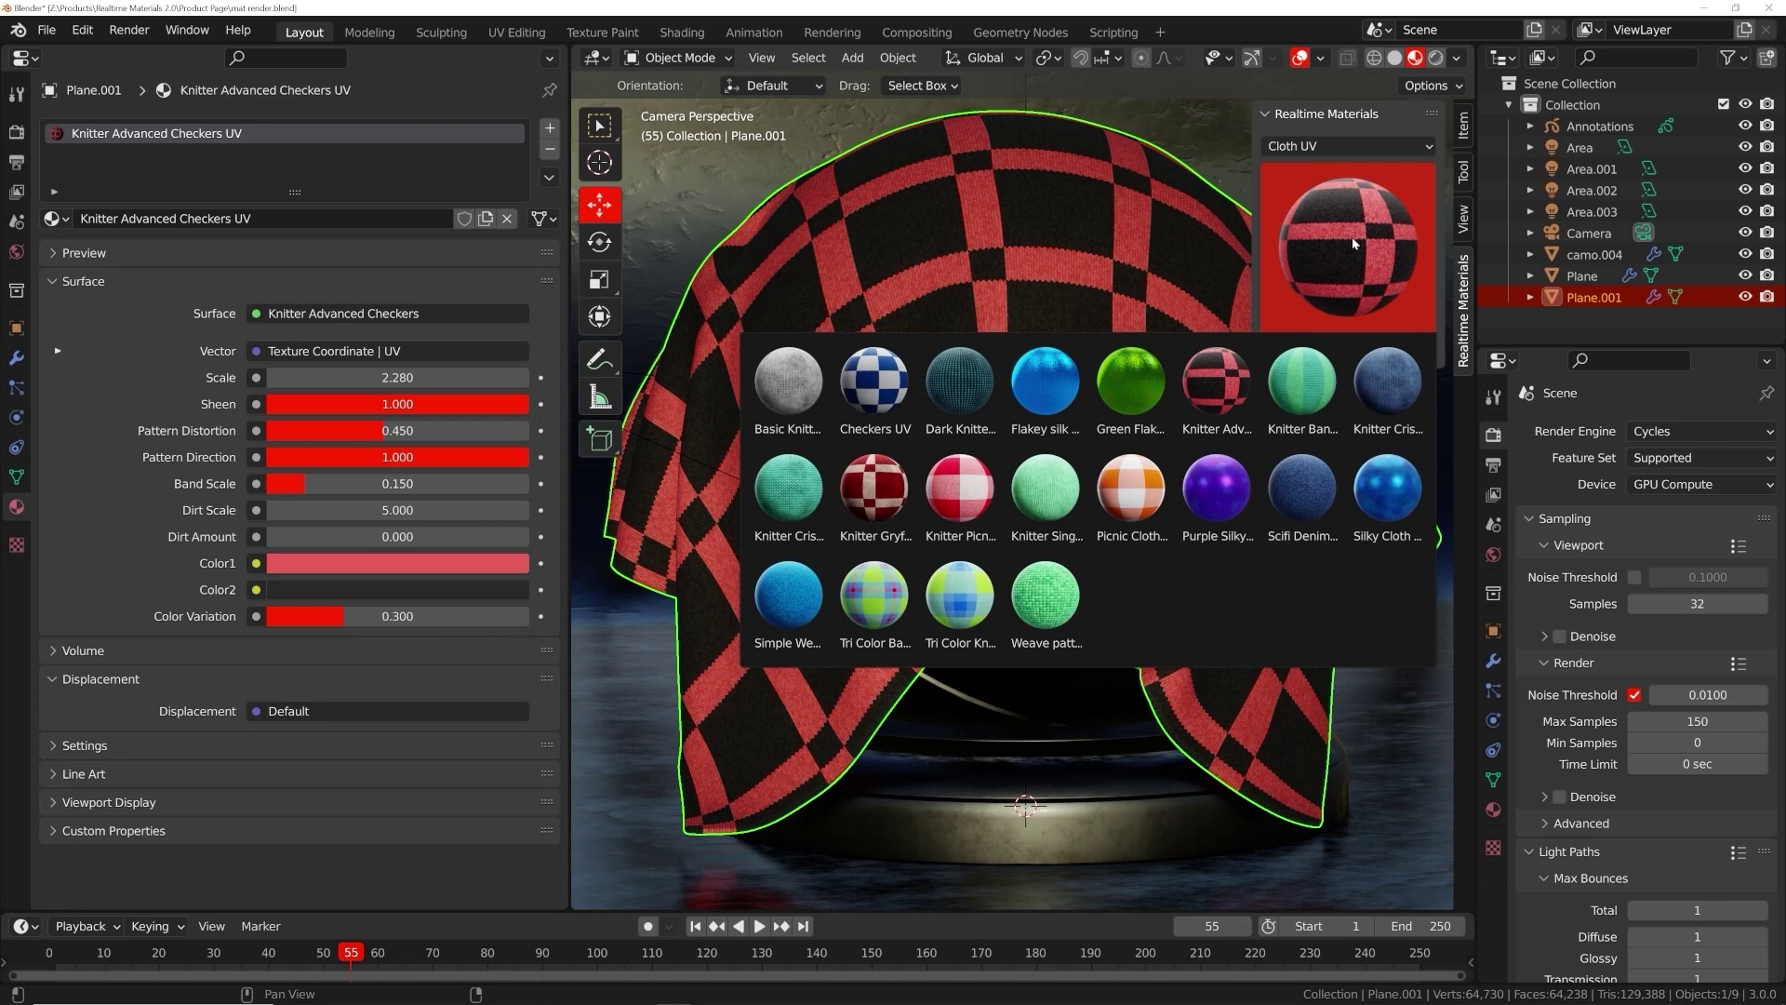
# Apply the Knitter Picnic Cloth UV material to the draped cloth and pick a new Color1 for it
pyautogui.click(1132, 486)
pyautogui.click(1333, 349)
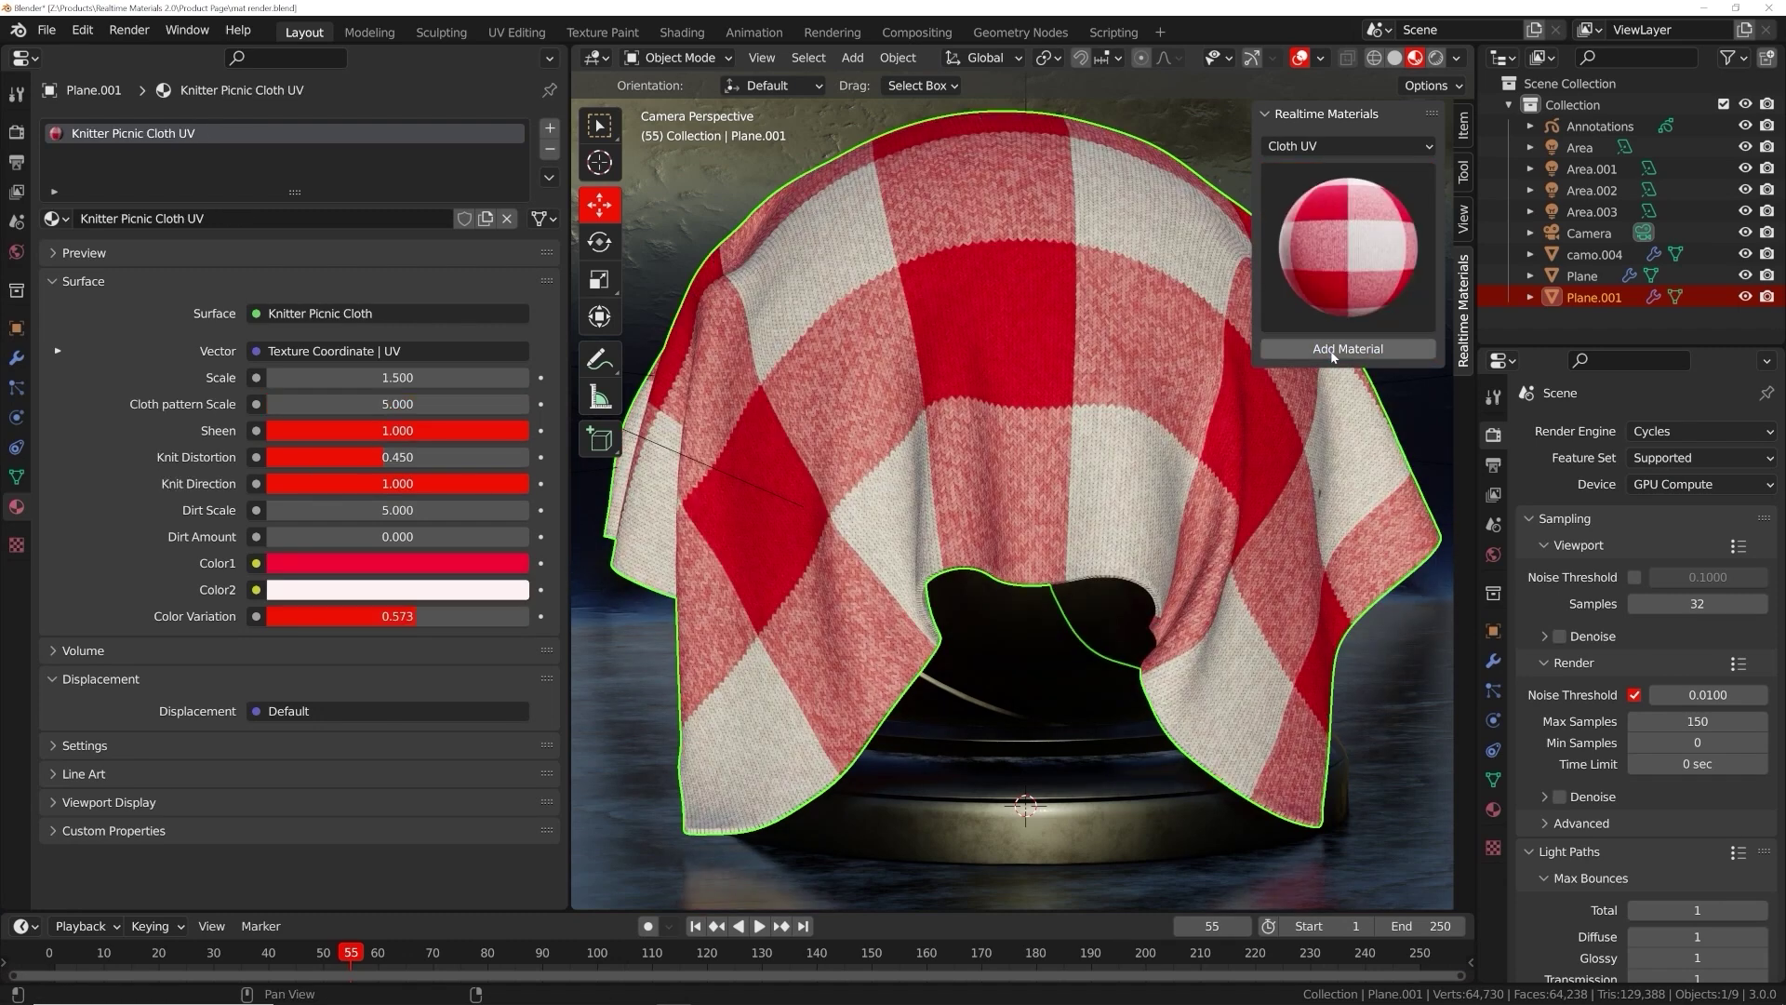
pyautogui.click(387, 563)
pyautogui.click(333, 411)
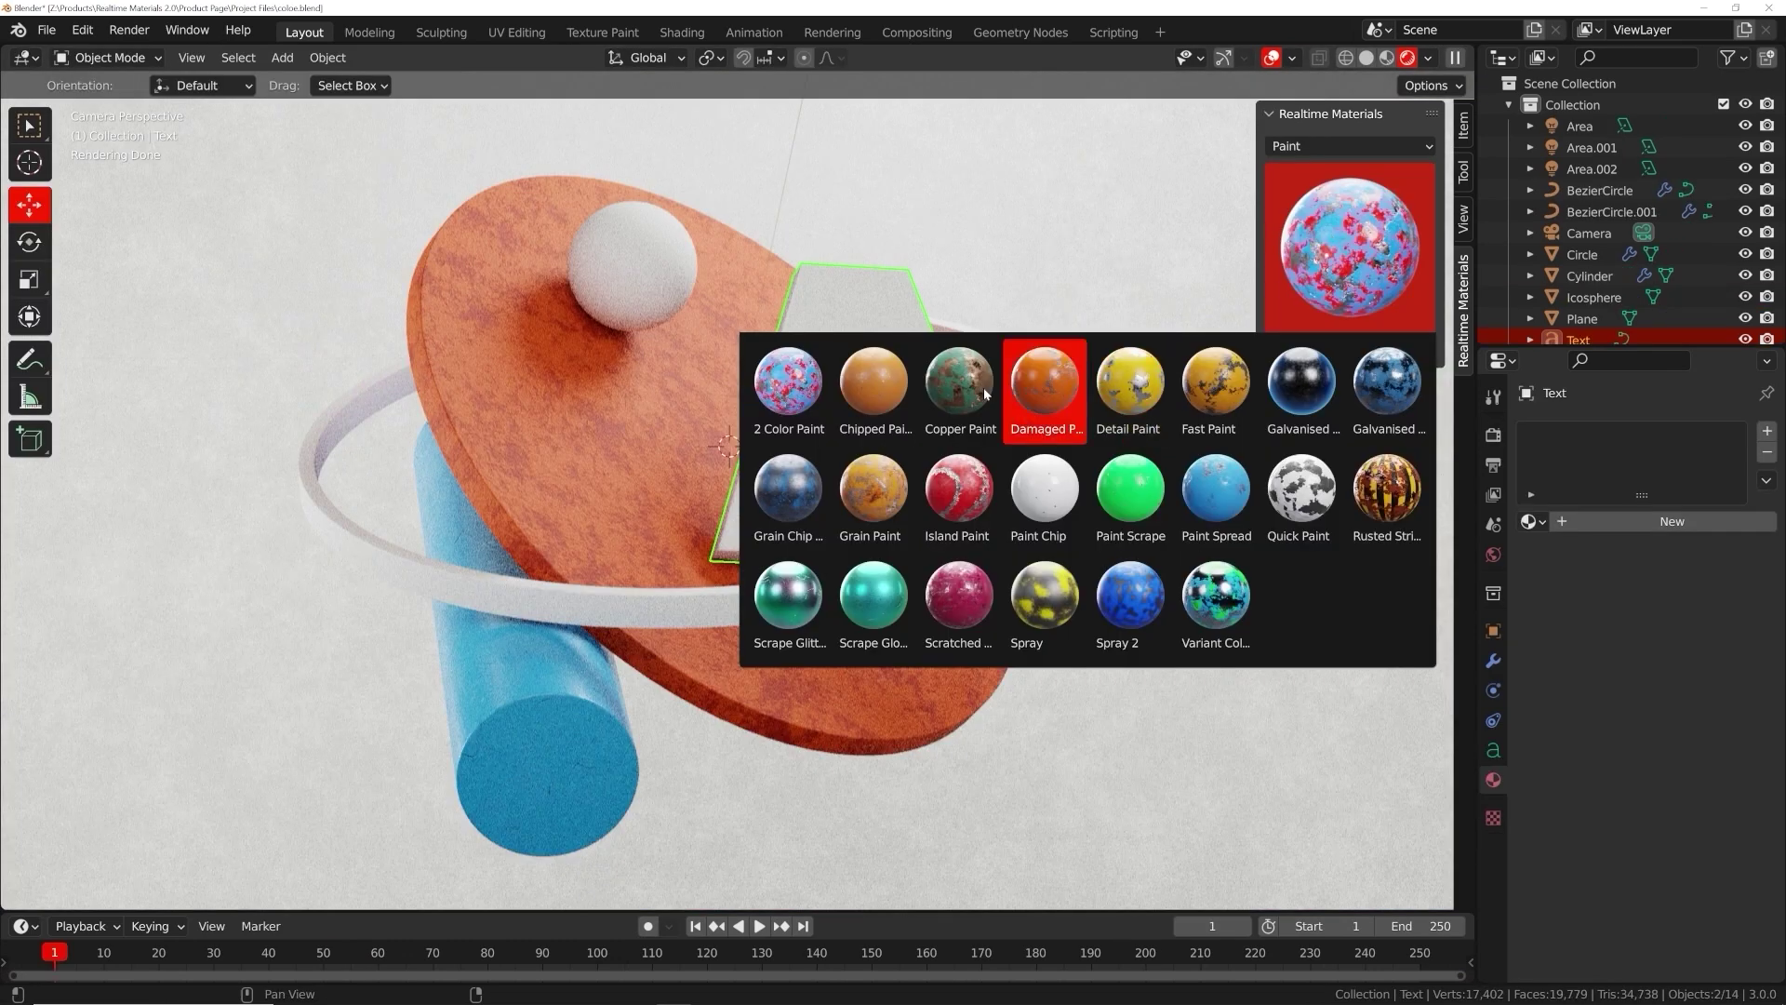
# Apply the Chipped Paint material from the Paint category to the letter A
pyautogui.click(873, 383)
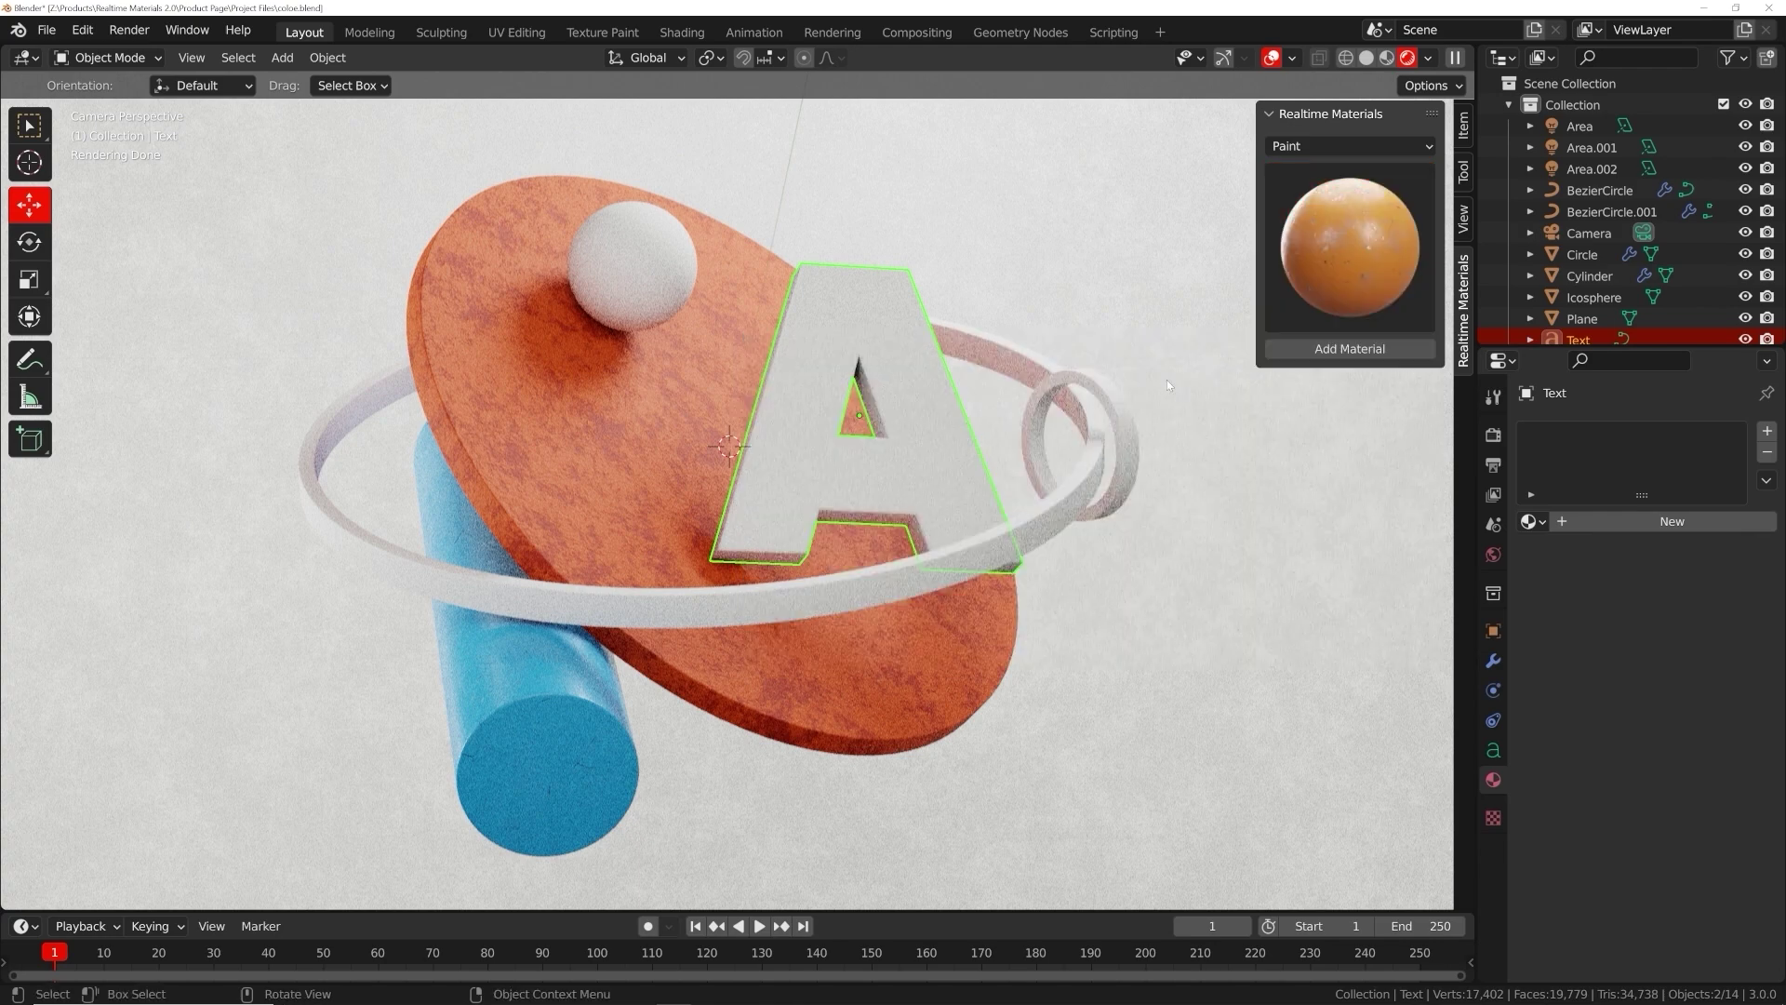
pyautogui.click(1350, 350)
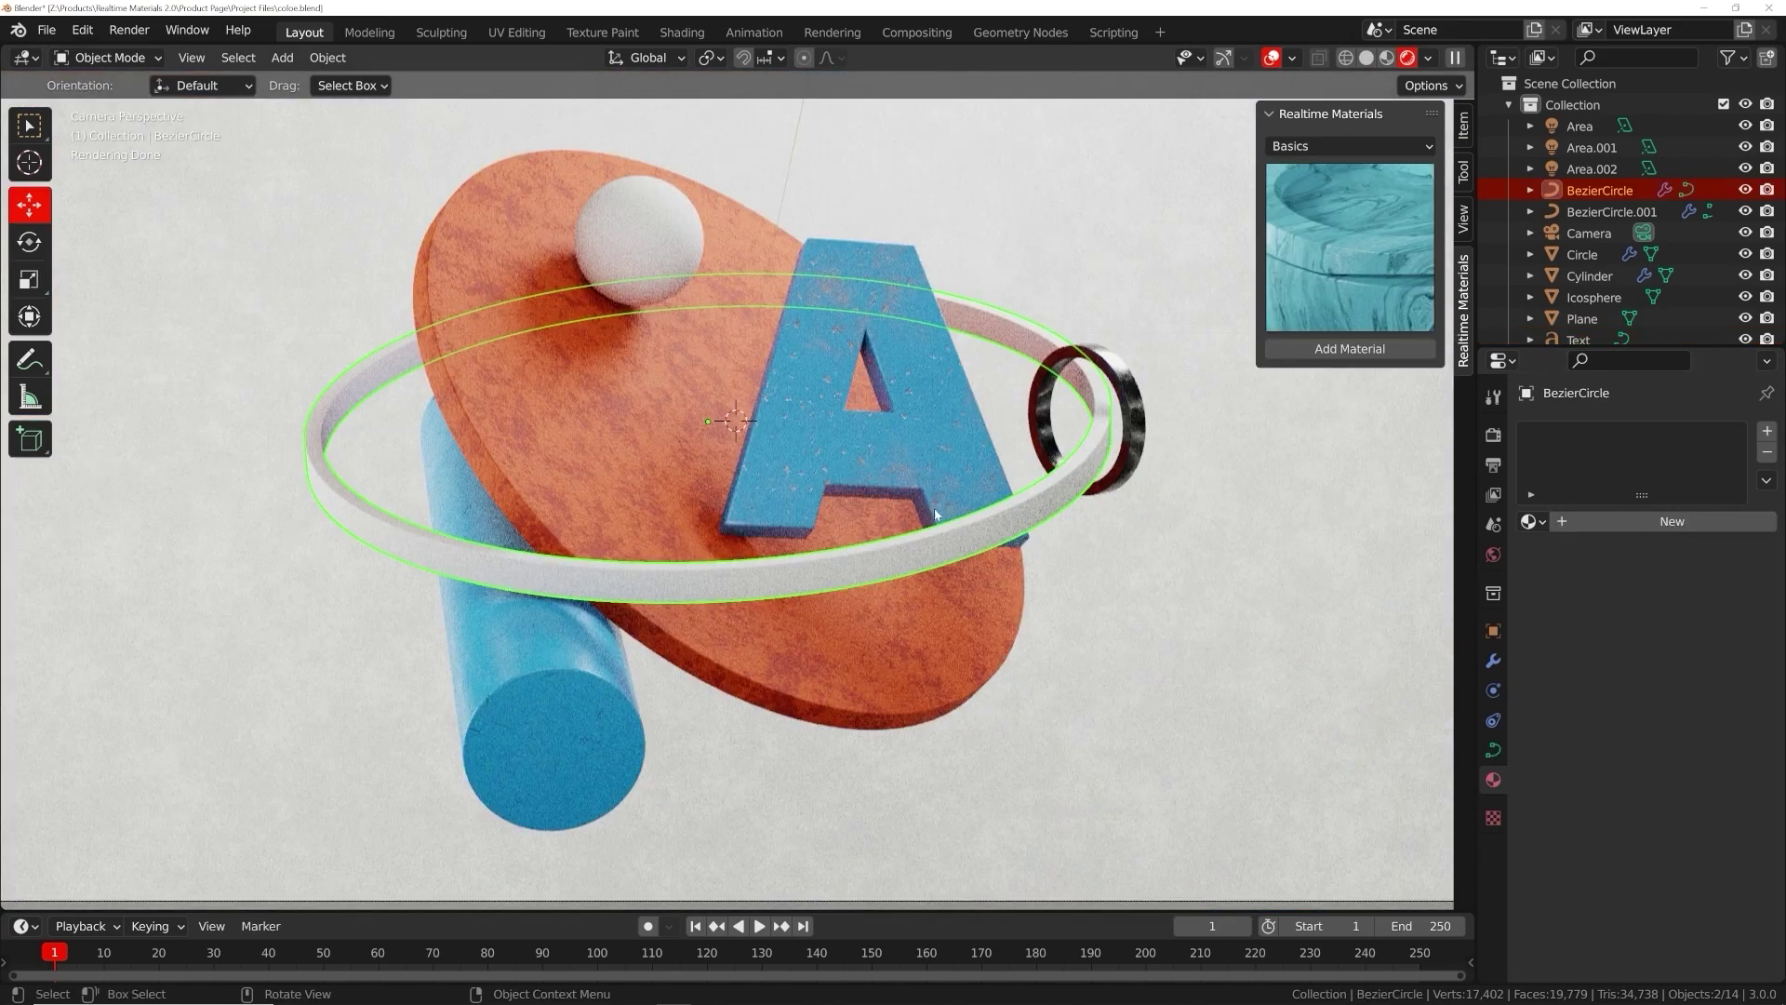
# Add the Basic Wood material to the large ring and pick a new first wood color
pyautogui.click(1350, 349)
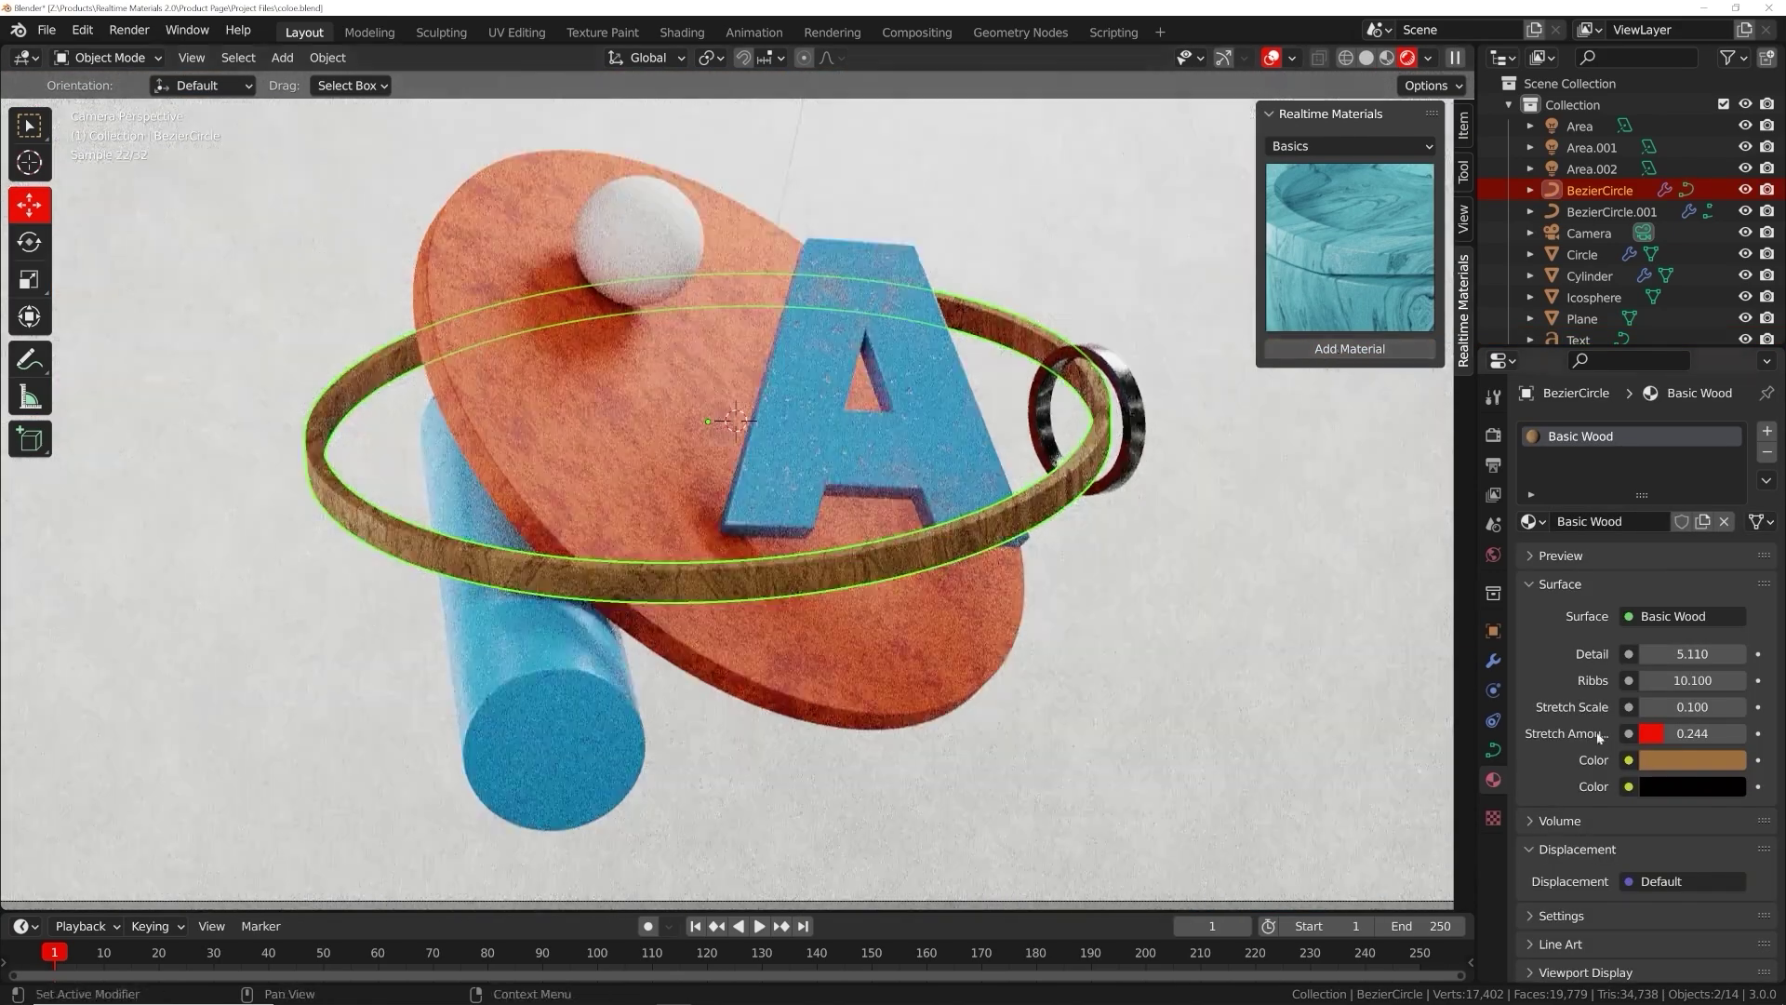
pyautogui.click(1682, 761)
pyautogui.click(1665, 473)
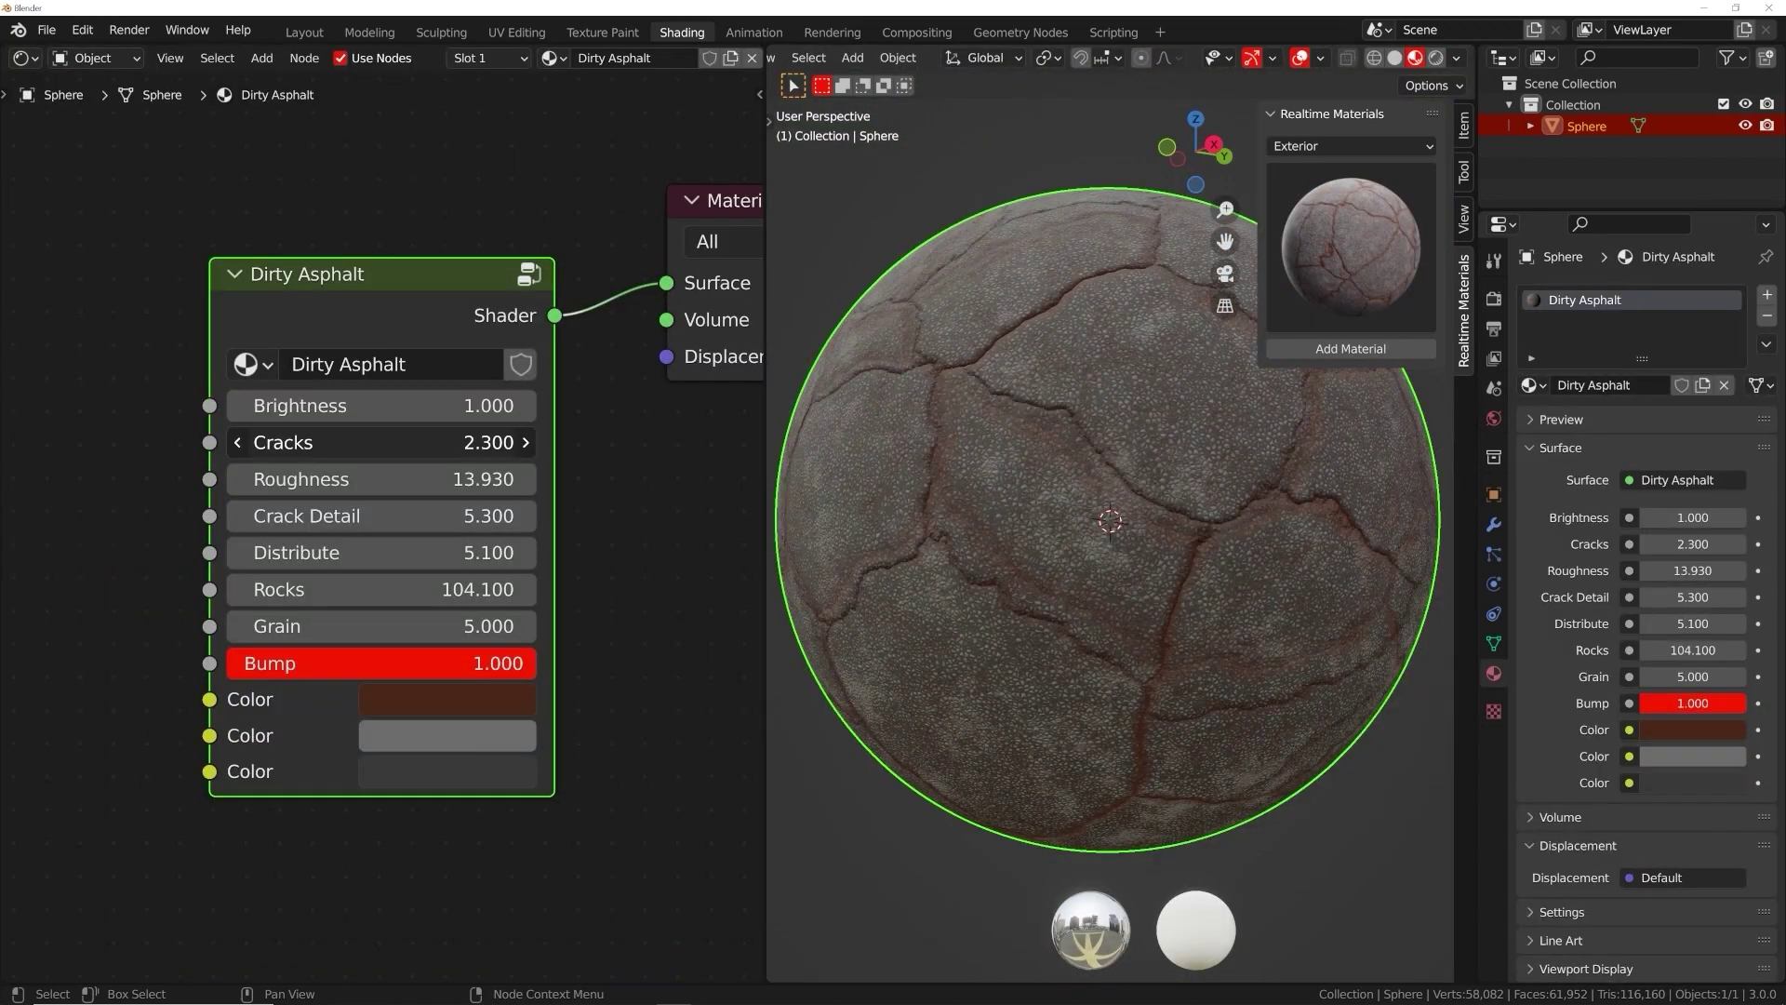
# Raise the Dirty Asphalt material's Cracks value to 6.2 and open its first color for editing
pyautogui.moveTo(382, 442); pyautogui.dragTo(493, 442)
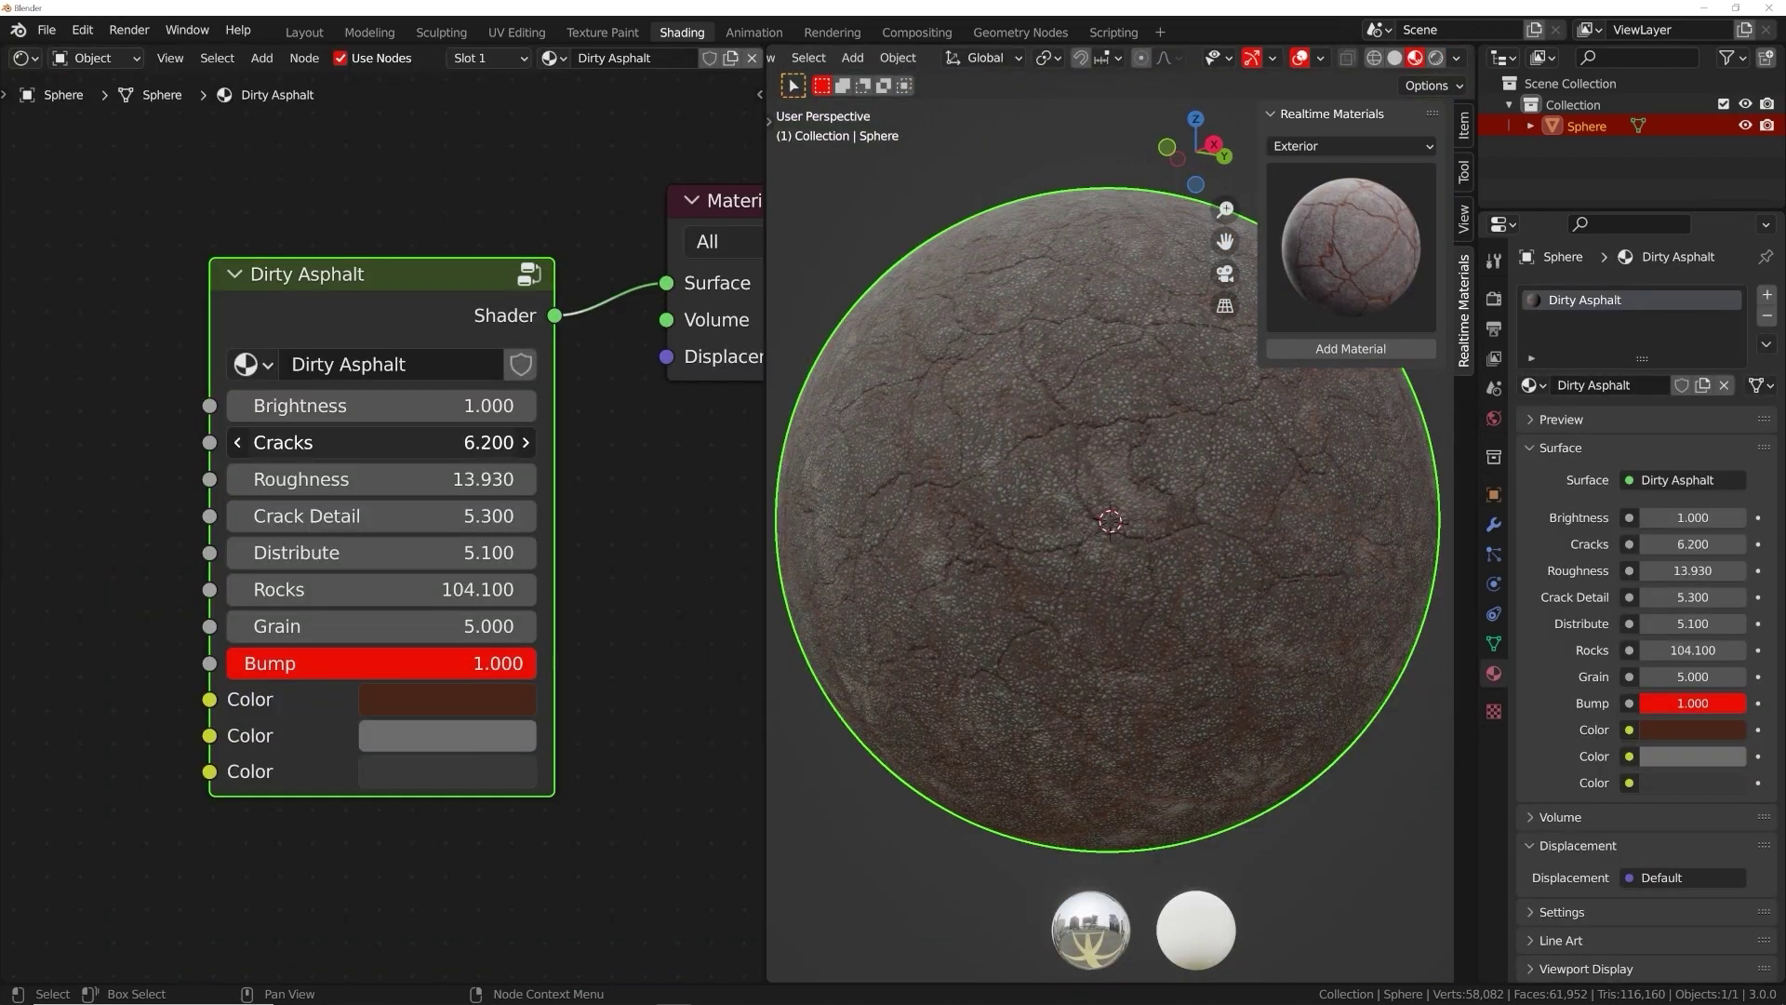
pyautogui.click(446, 699)
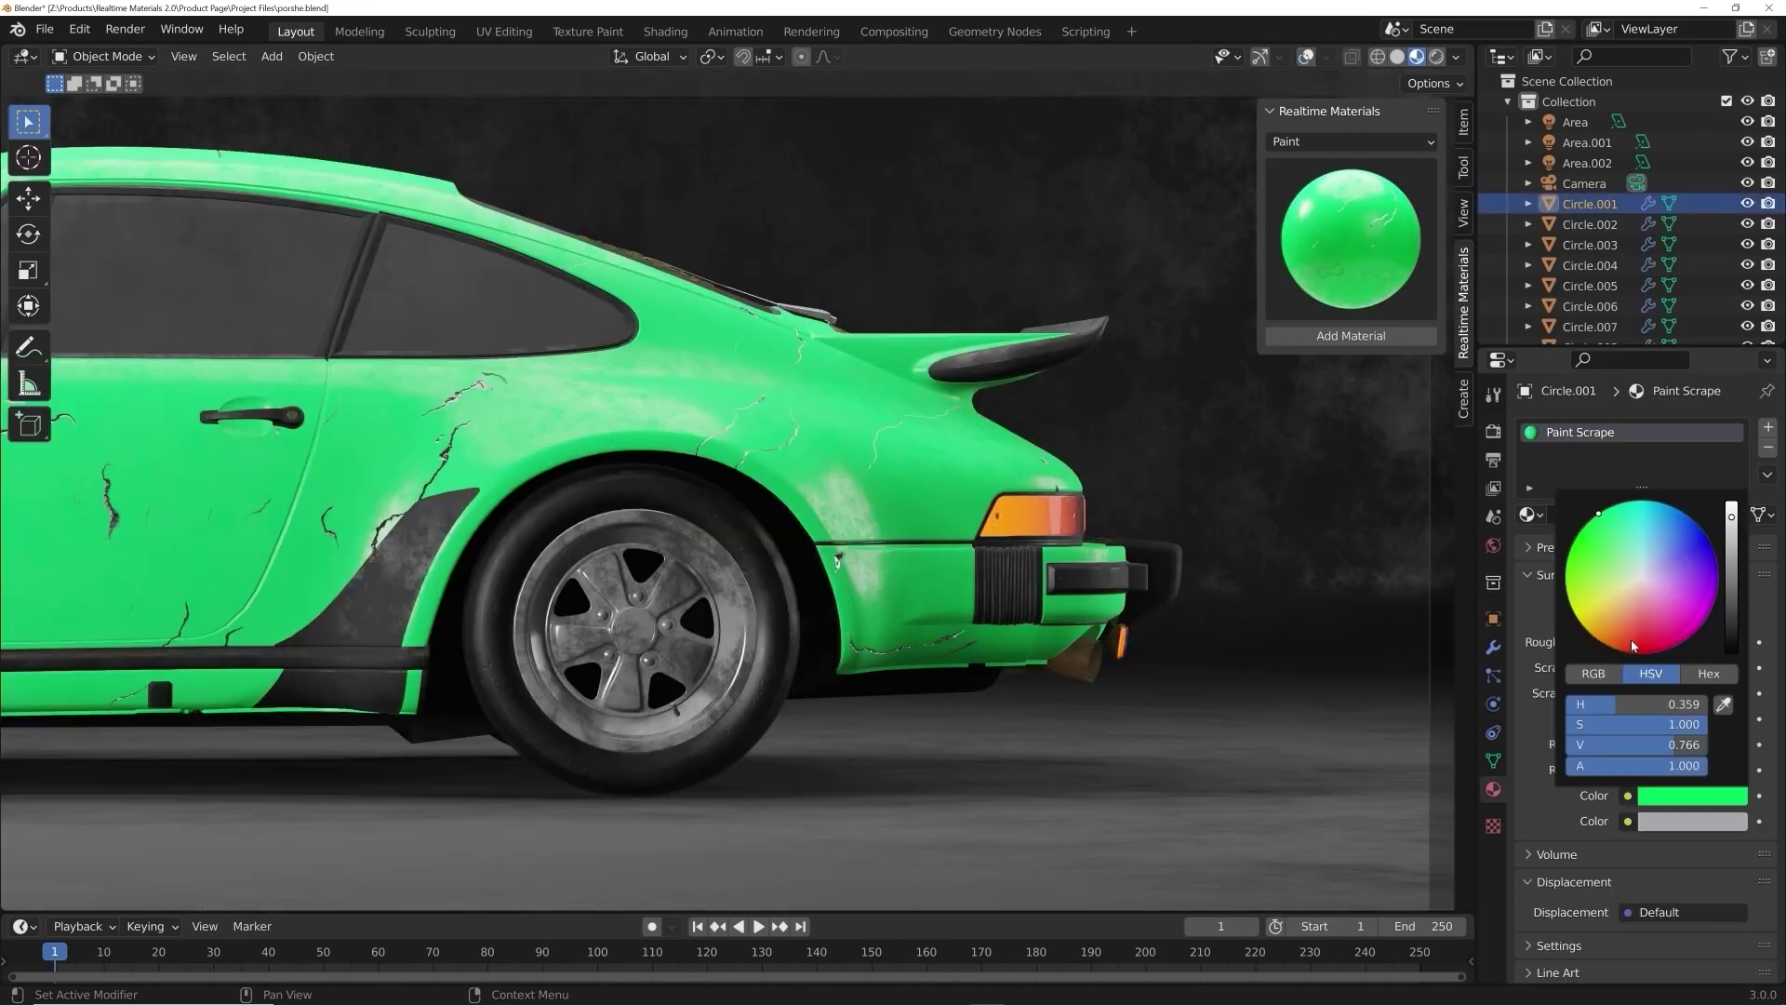
# Shift the color of the car's Paint Scrape material and increase the Missing Pattern amount of the Terrazzo_6 material
pyautogui.moveTo(1633, 645); pyautogui.dragTo(1714, 577)
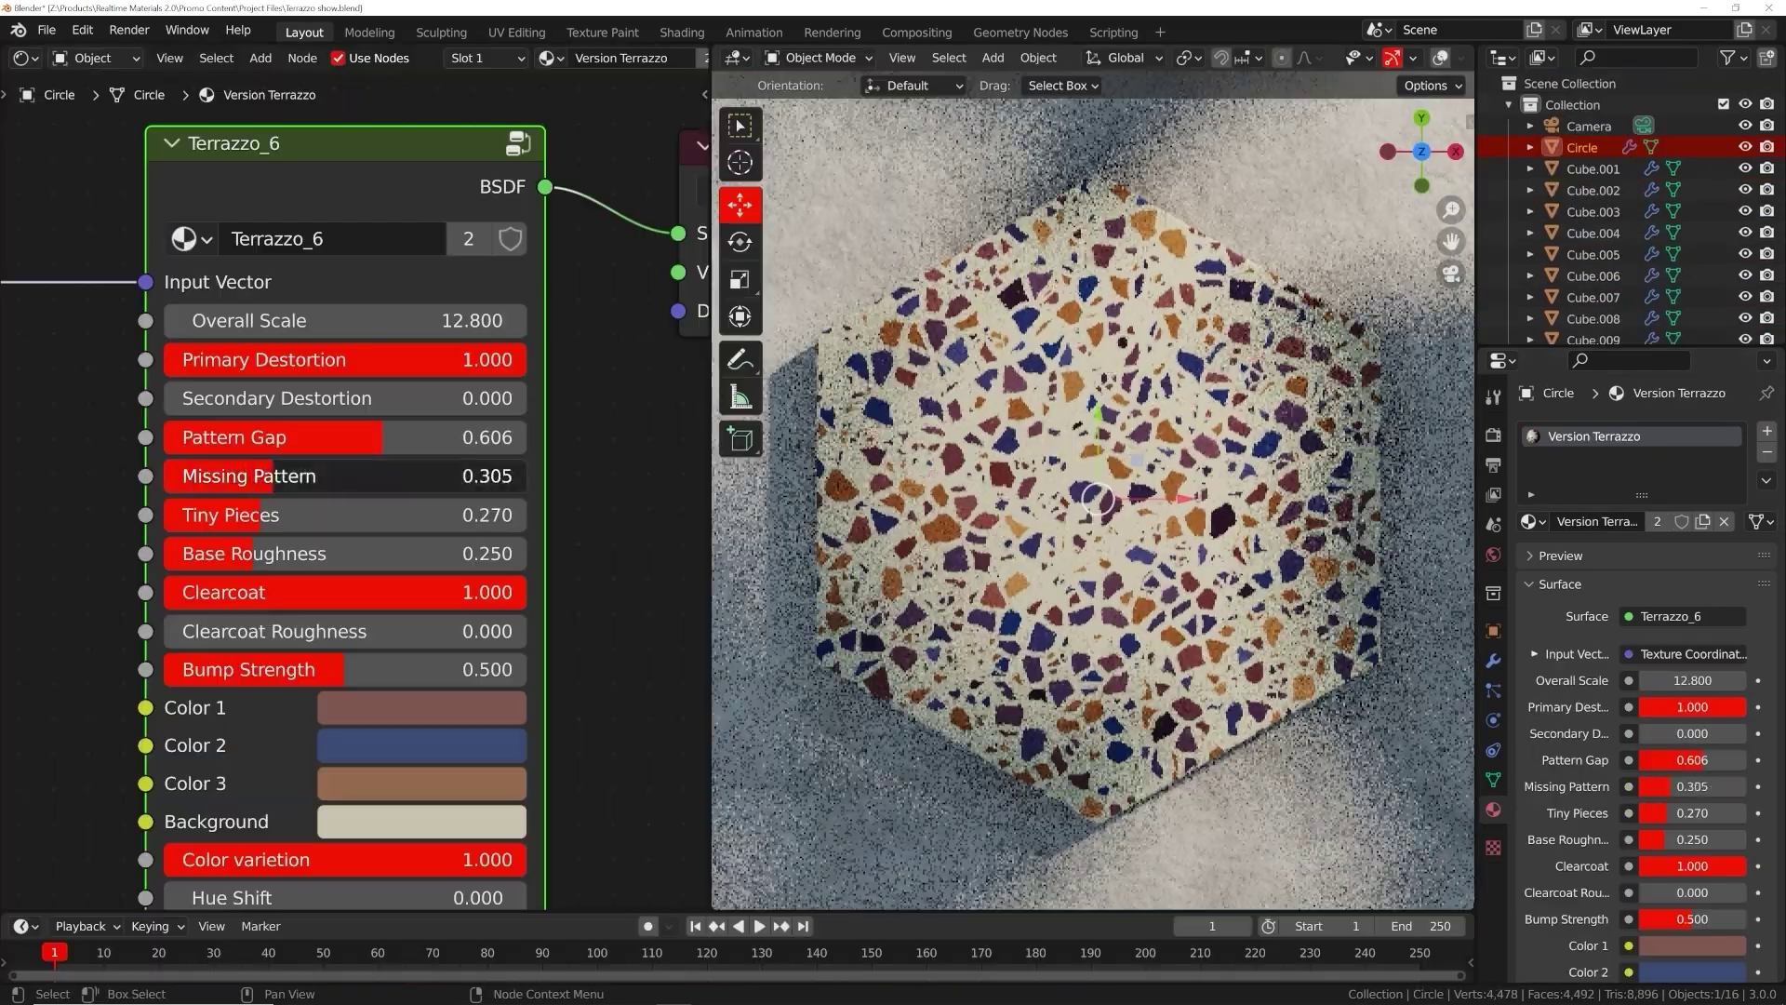
pyautogui.moveTo(272, 476); pyautogui.dragTo(314, 480)
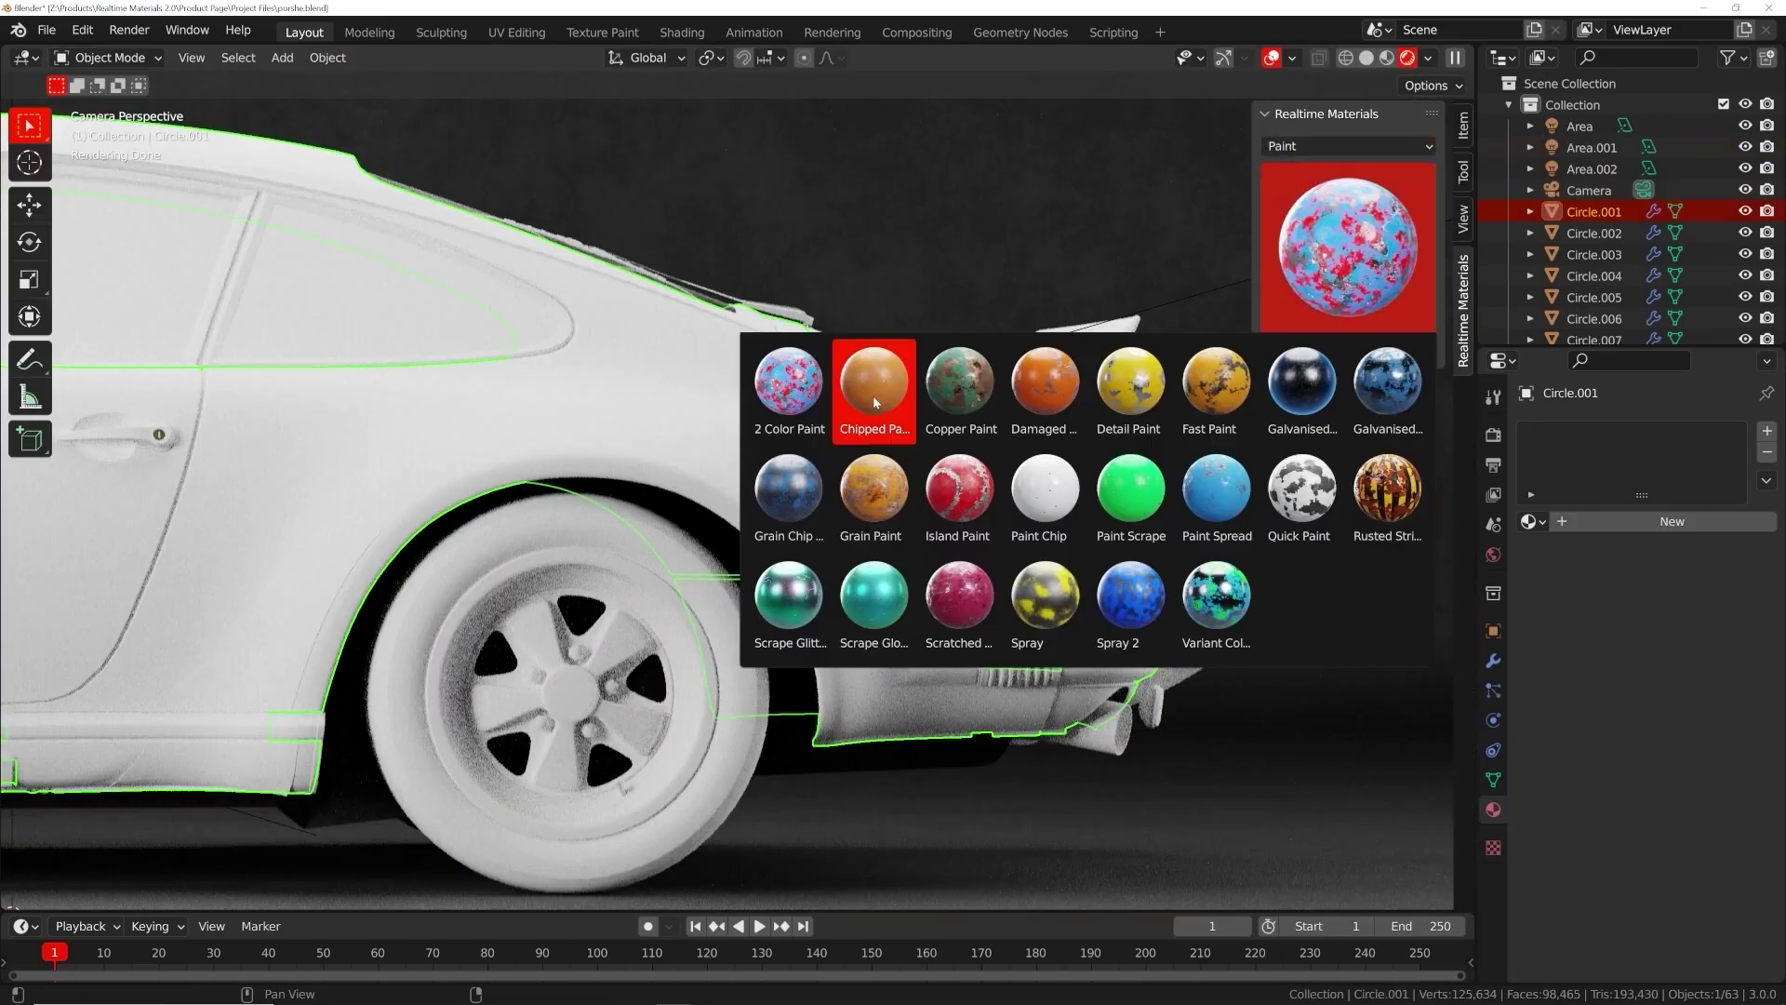
# Choose the Chipped Paint material for the car body and Surface 4 for the selected trim parts
pyautogui.click(844, 398)
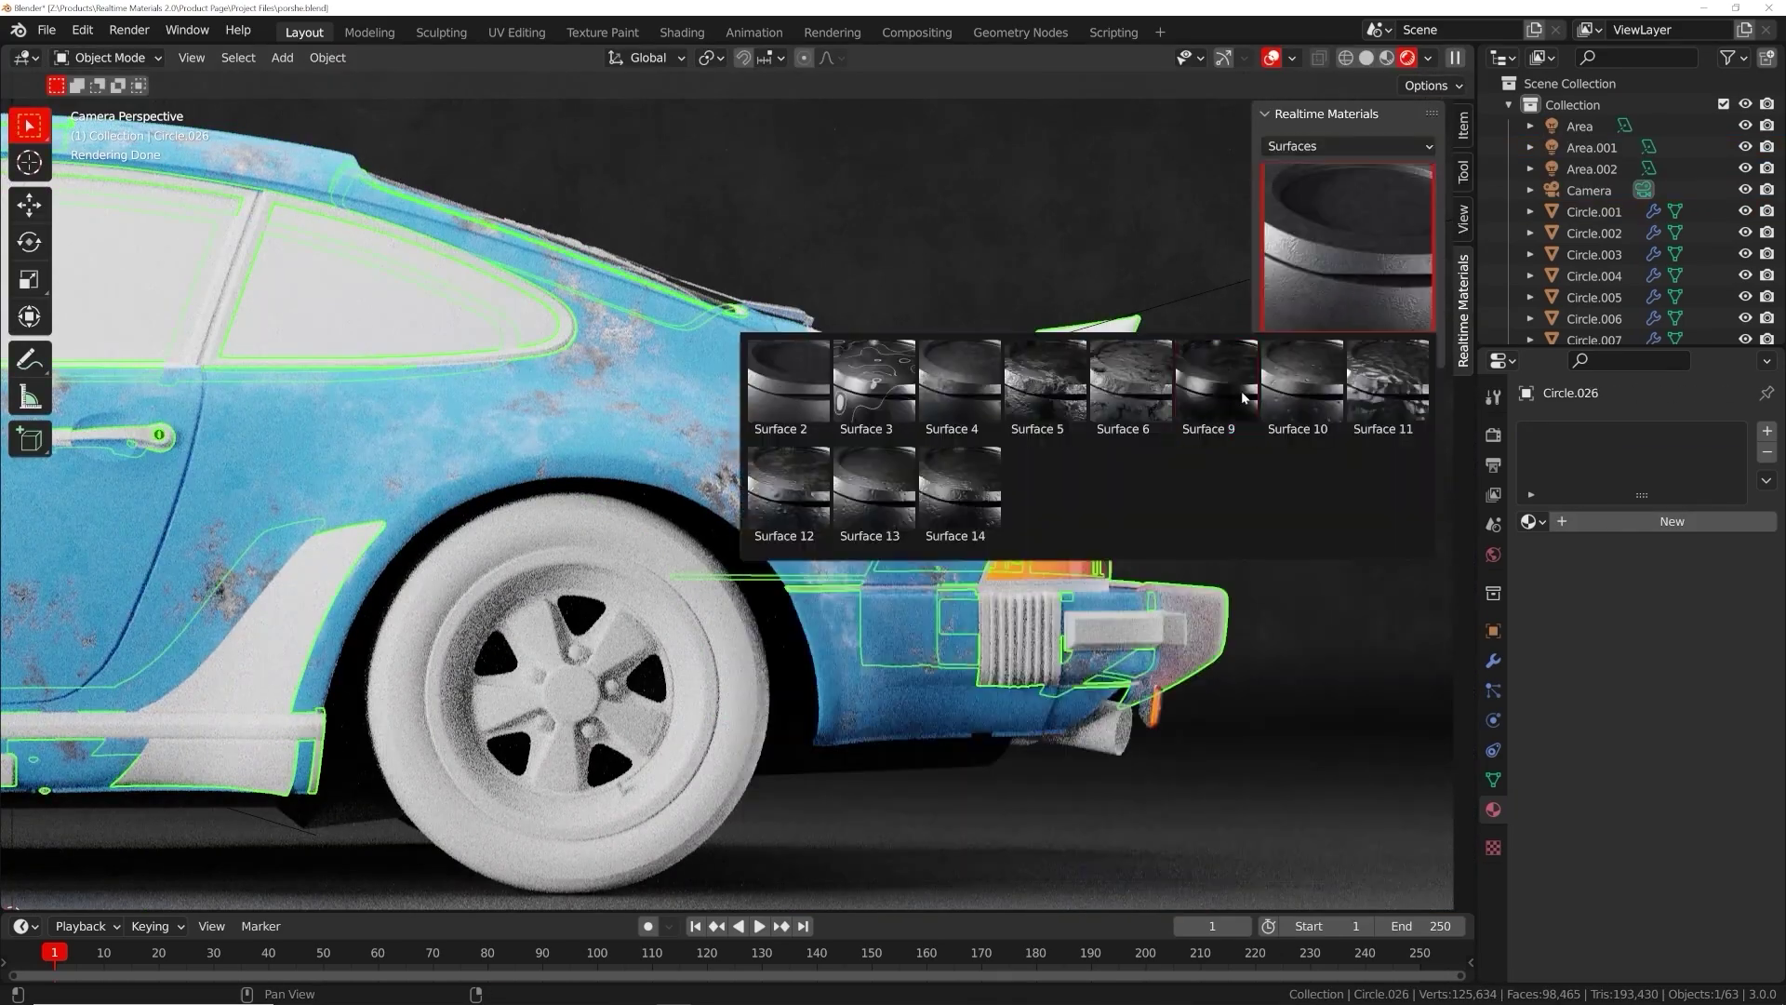
pyautogui.click(957, 386)
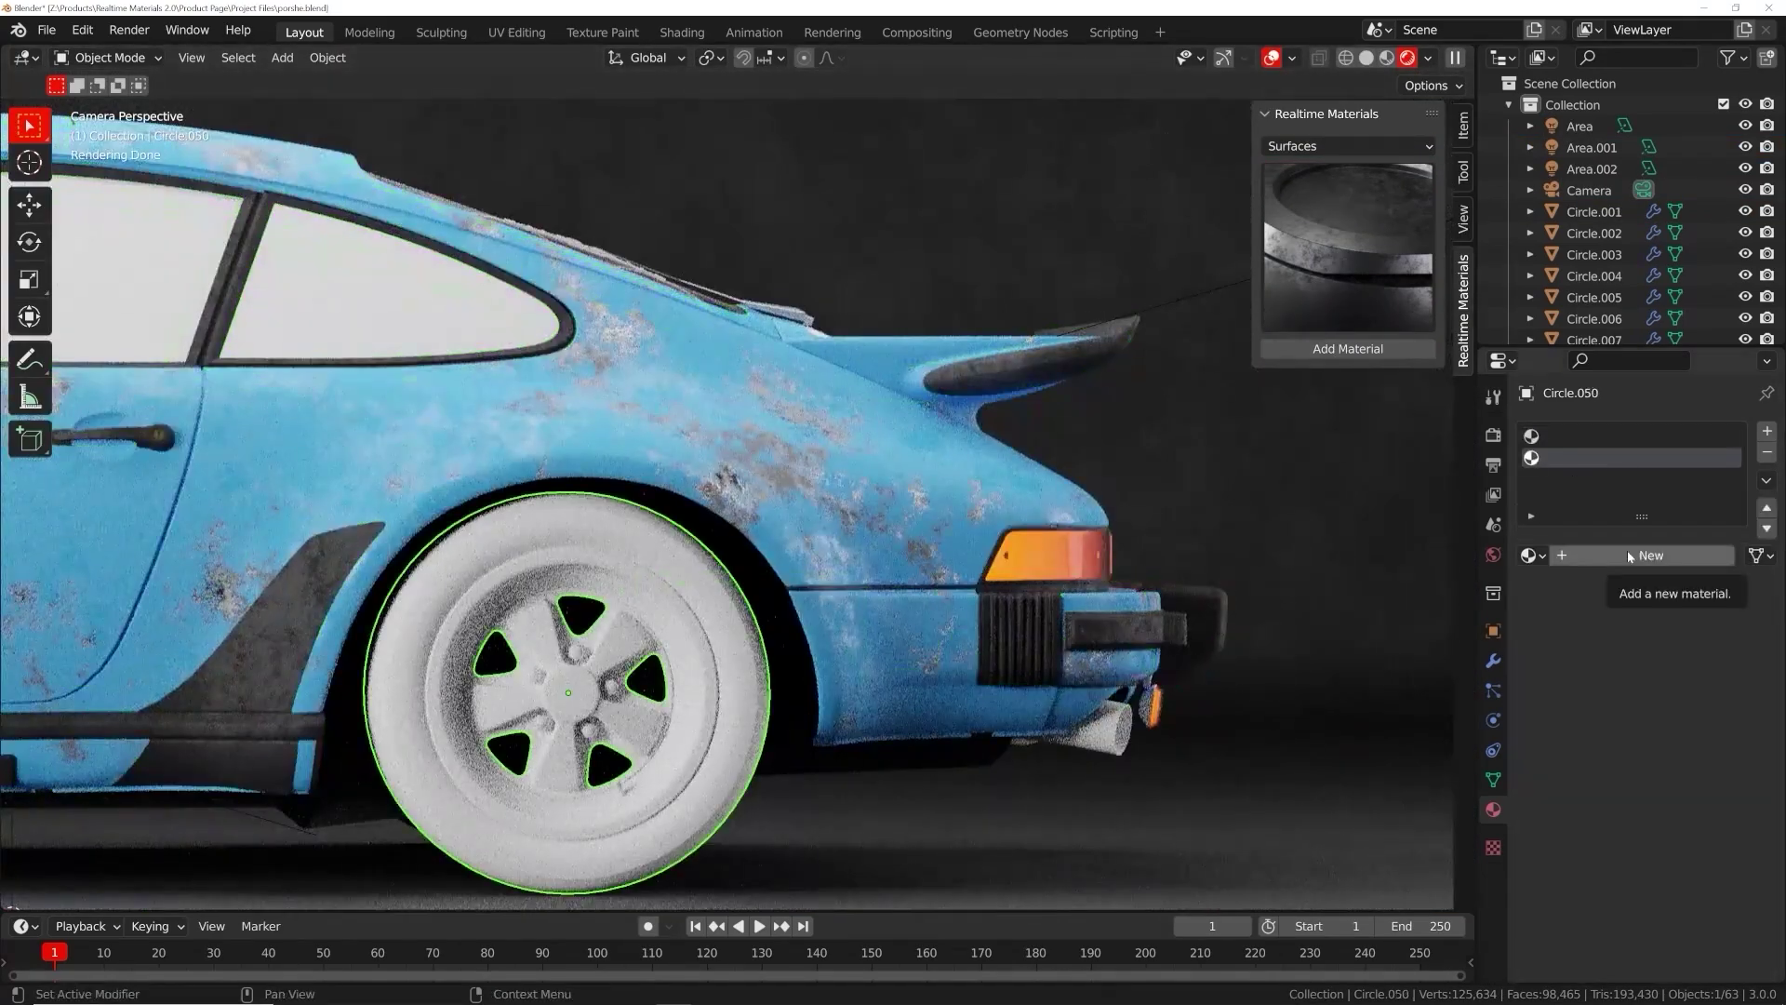
# Choose another material category for the selected car wheel
pyautogui.click(1348, 146)
pyautogui.click(1309, 291)
pyautogui.click(1349, 147)
pyautogui.click(1421, 412)
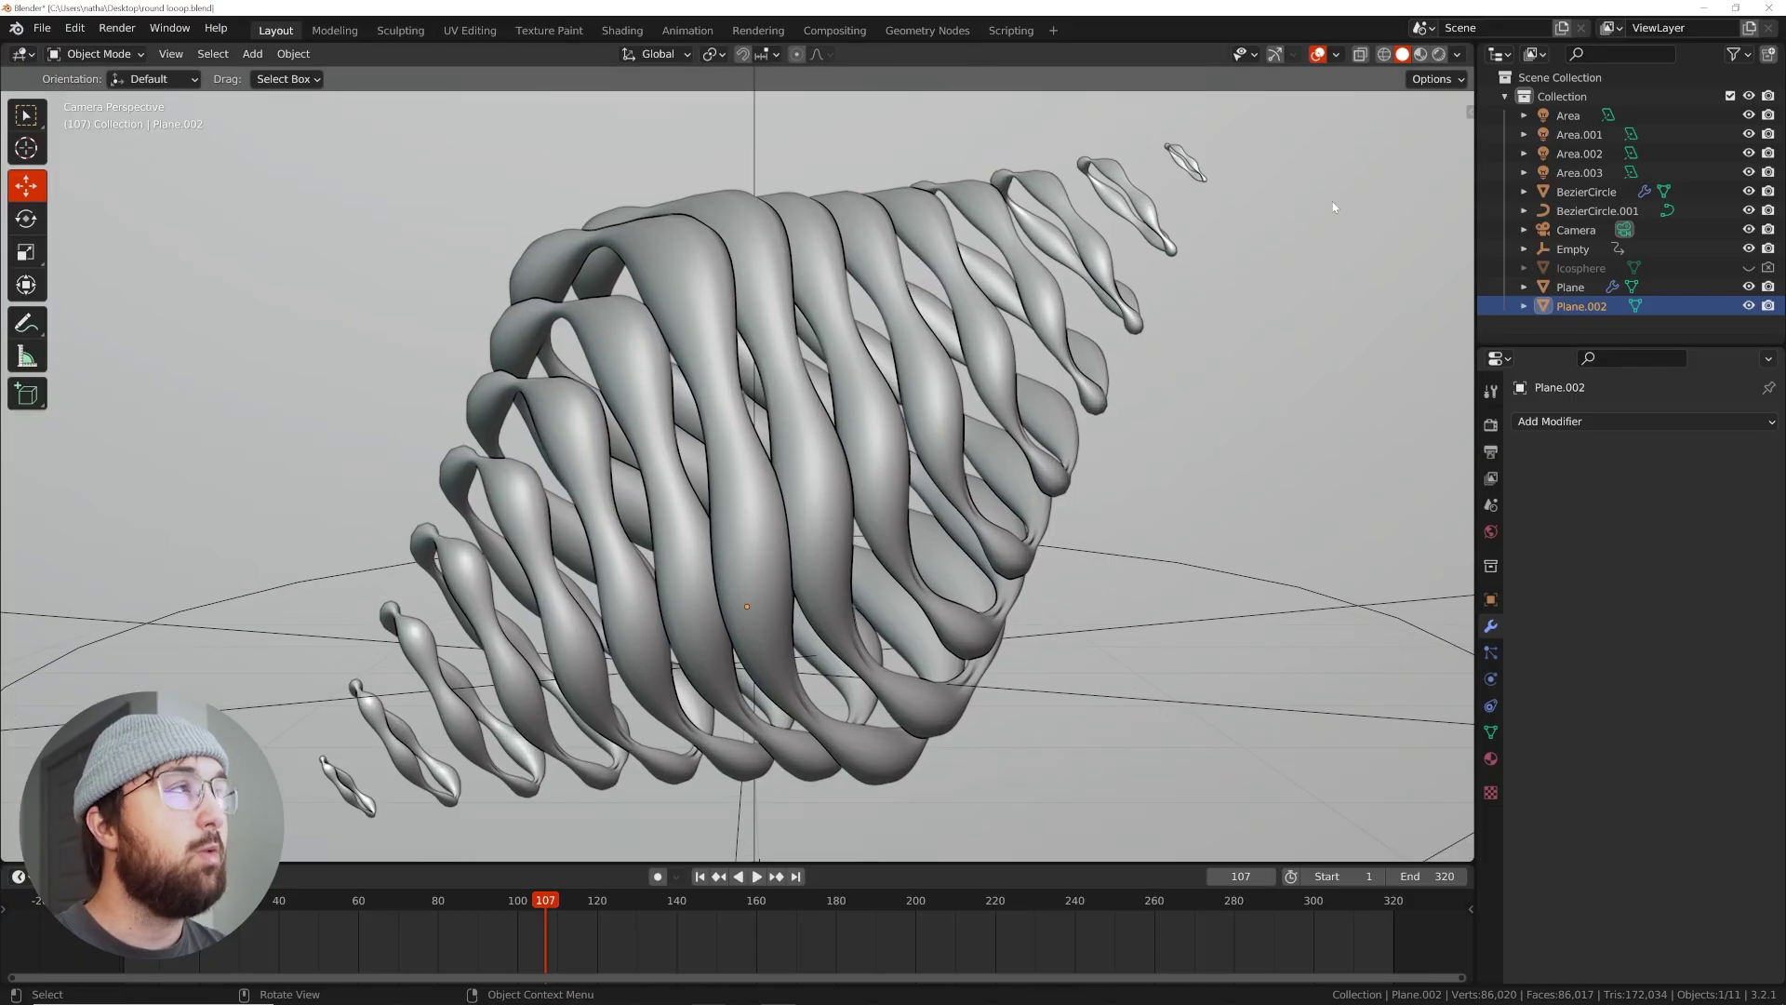
# Preview the finished ring sculpture in rendered shading and return to solid shading
pyautogui.click(1442, 54)
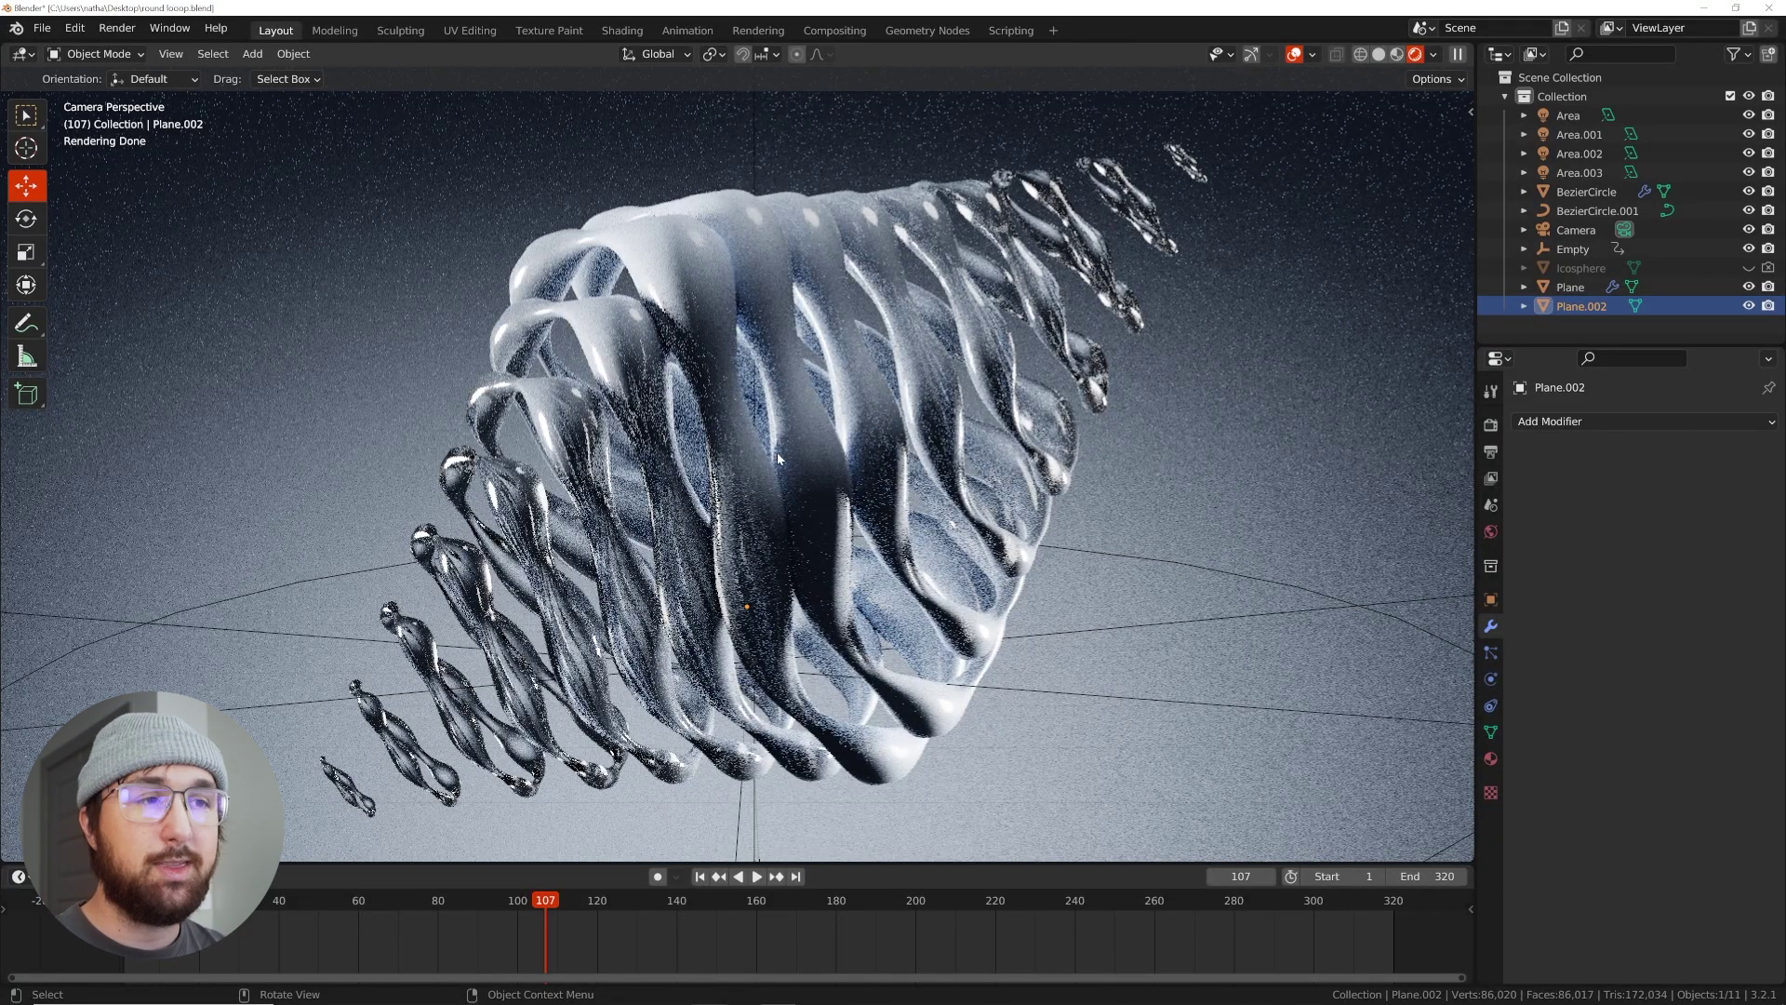
pyautogui.click(1379, 54)
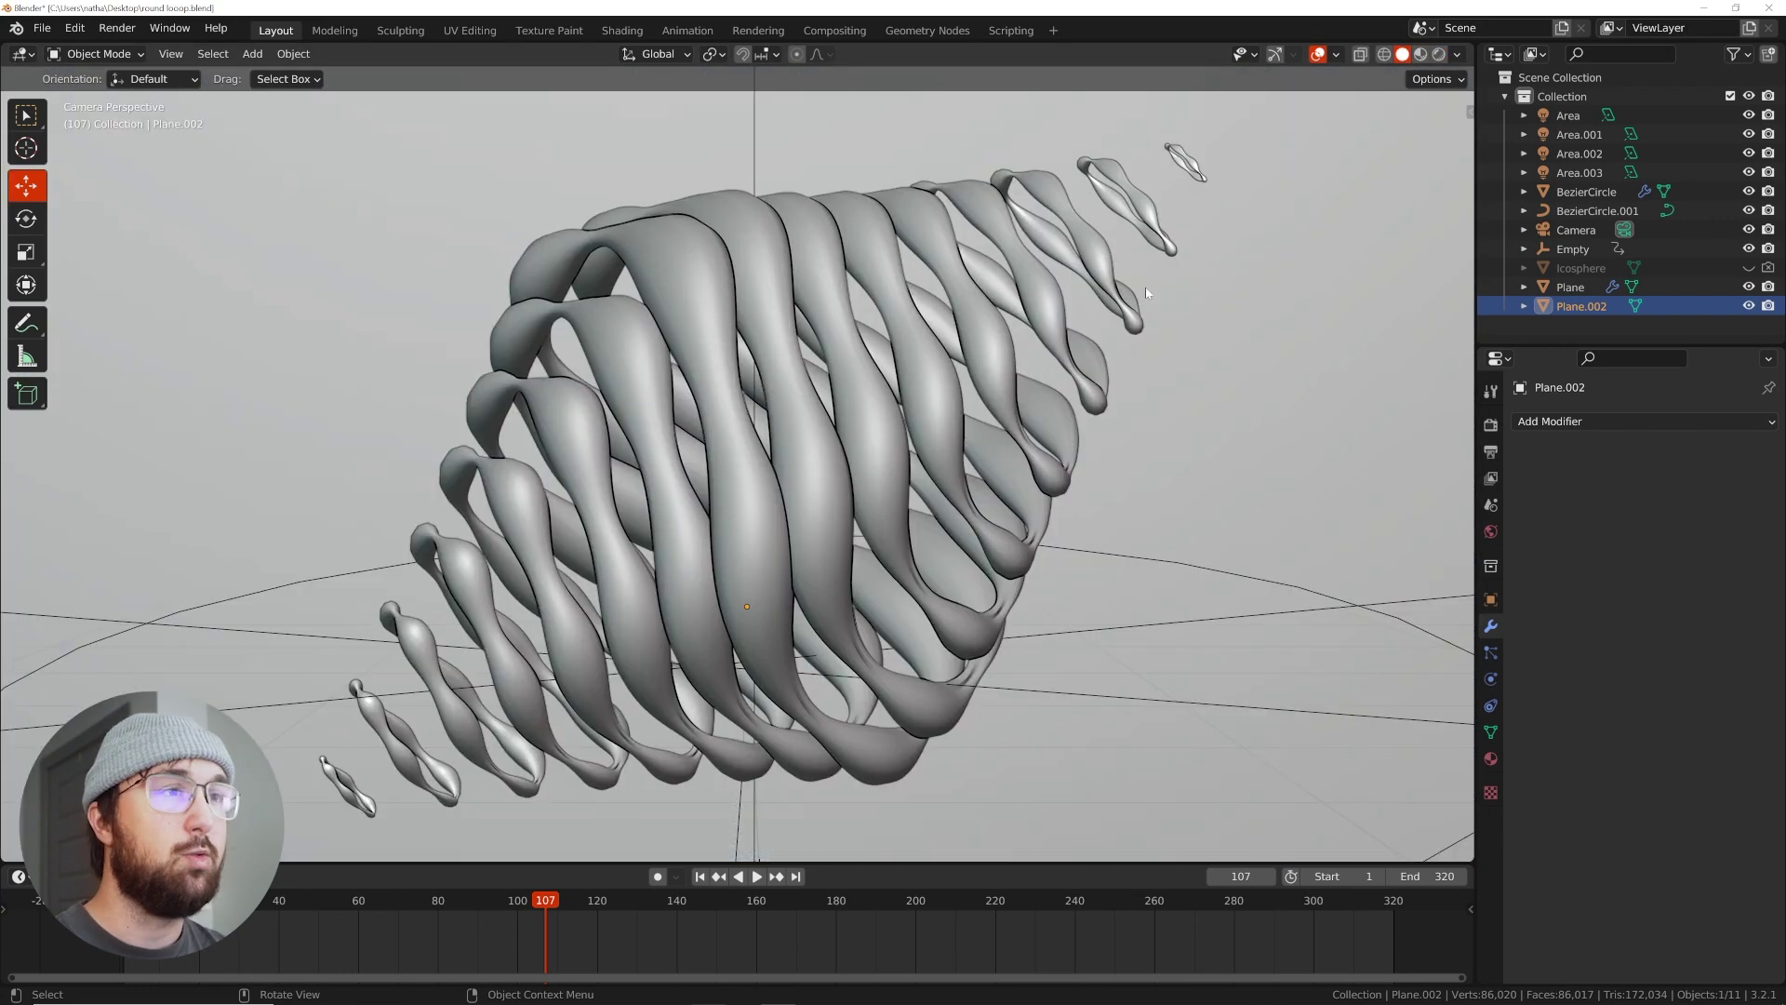
# Switch to a fresh Blender window with an empty scene and dismiss the splash screen
pyautogui.moveTo(761, 998)
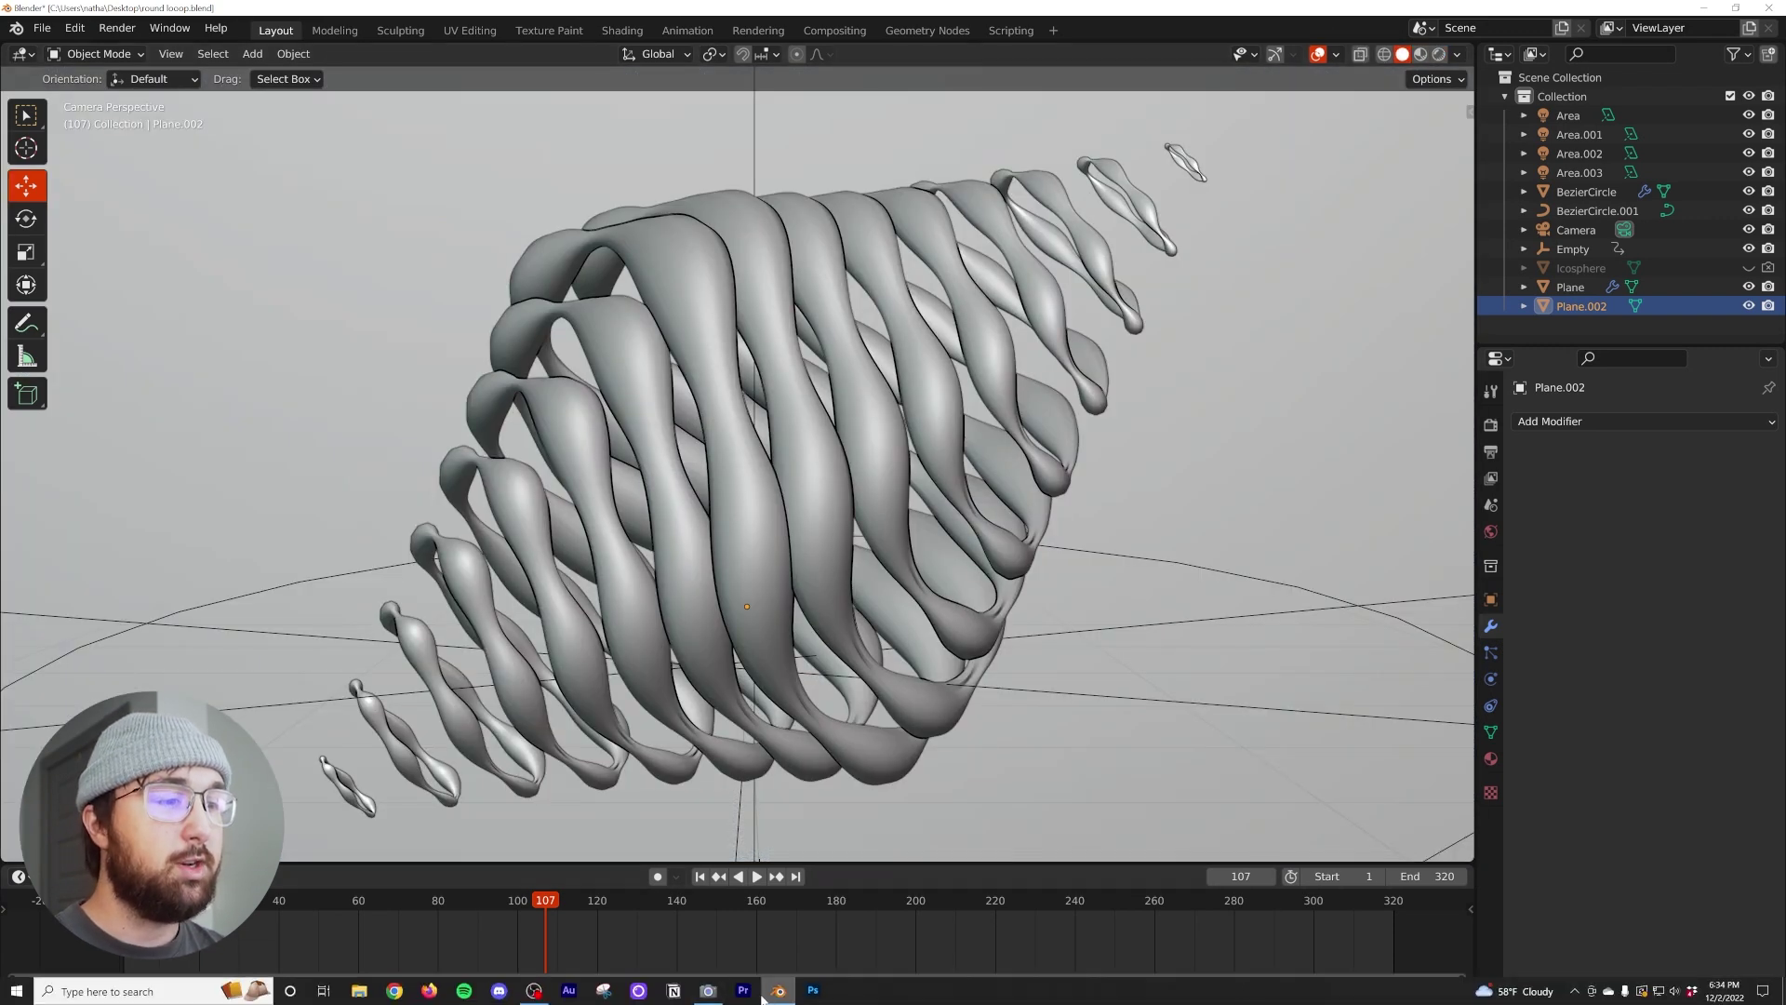
pyautogui.click(779, 992)
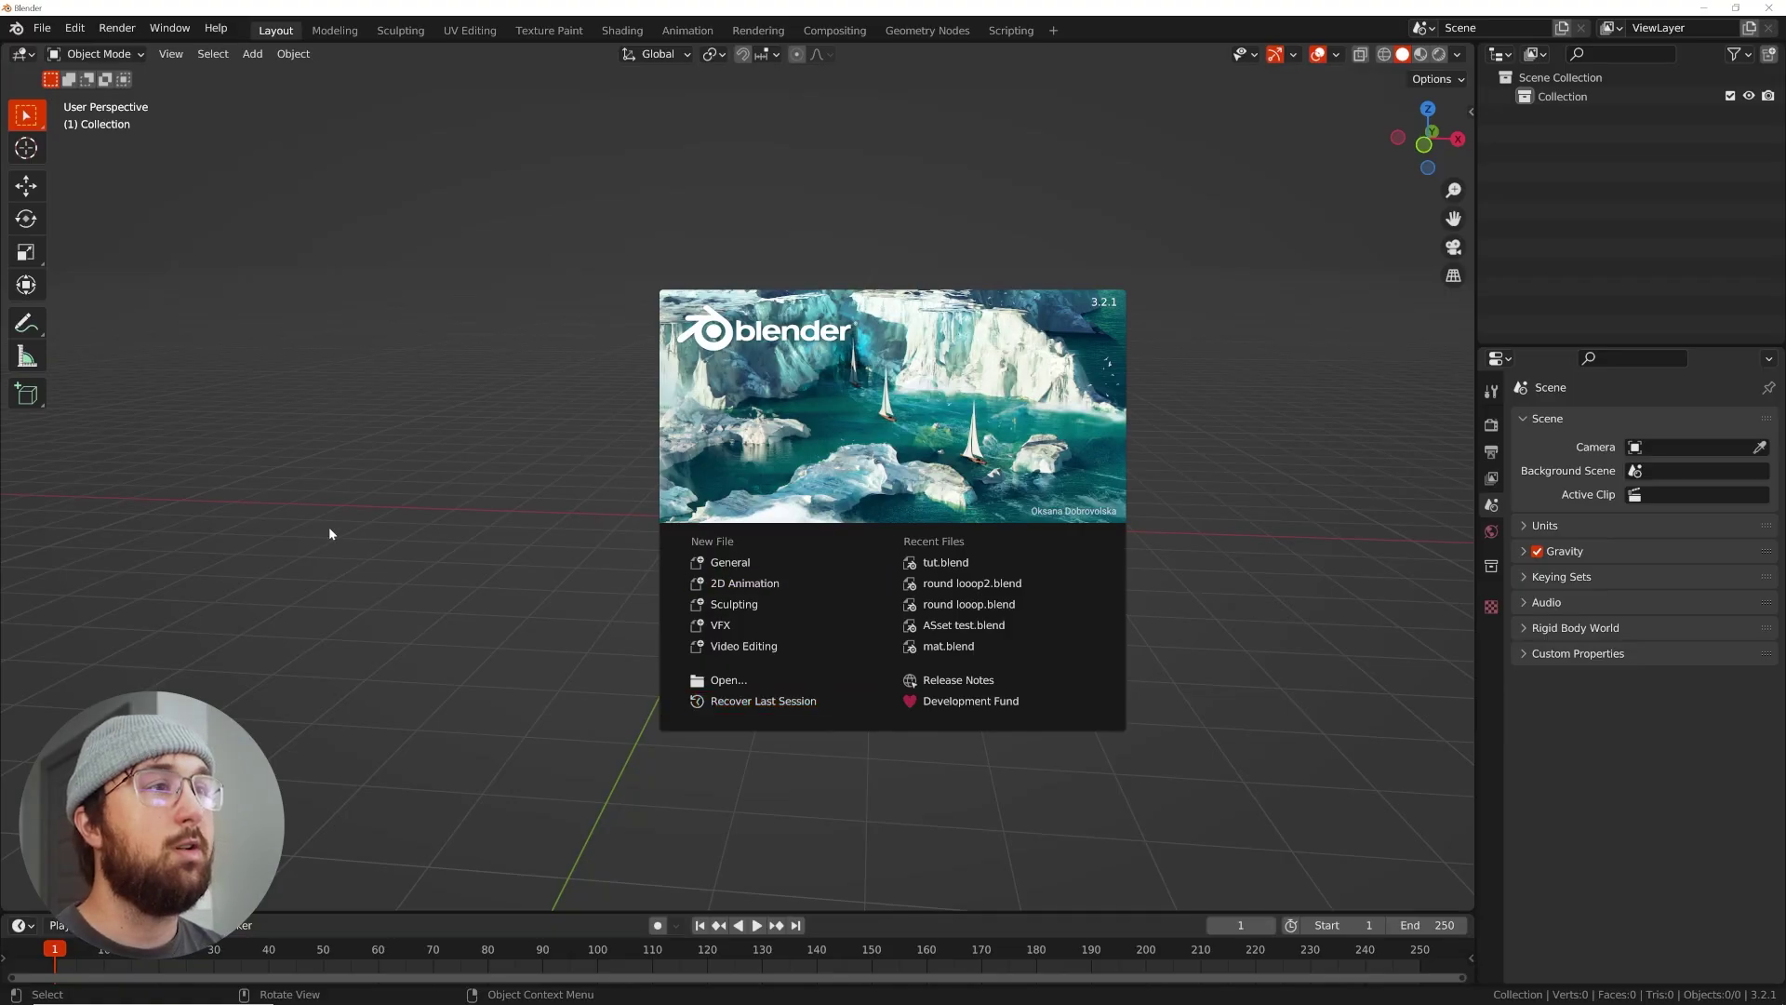
pyautogui.click(402, 523)
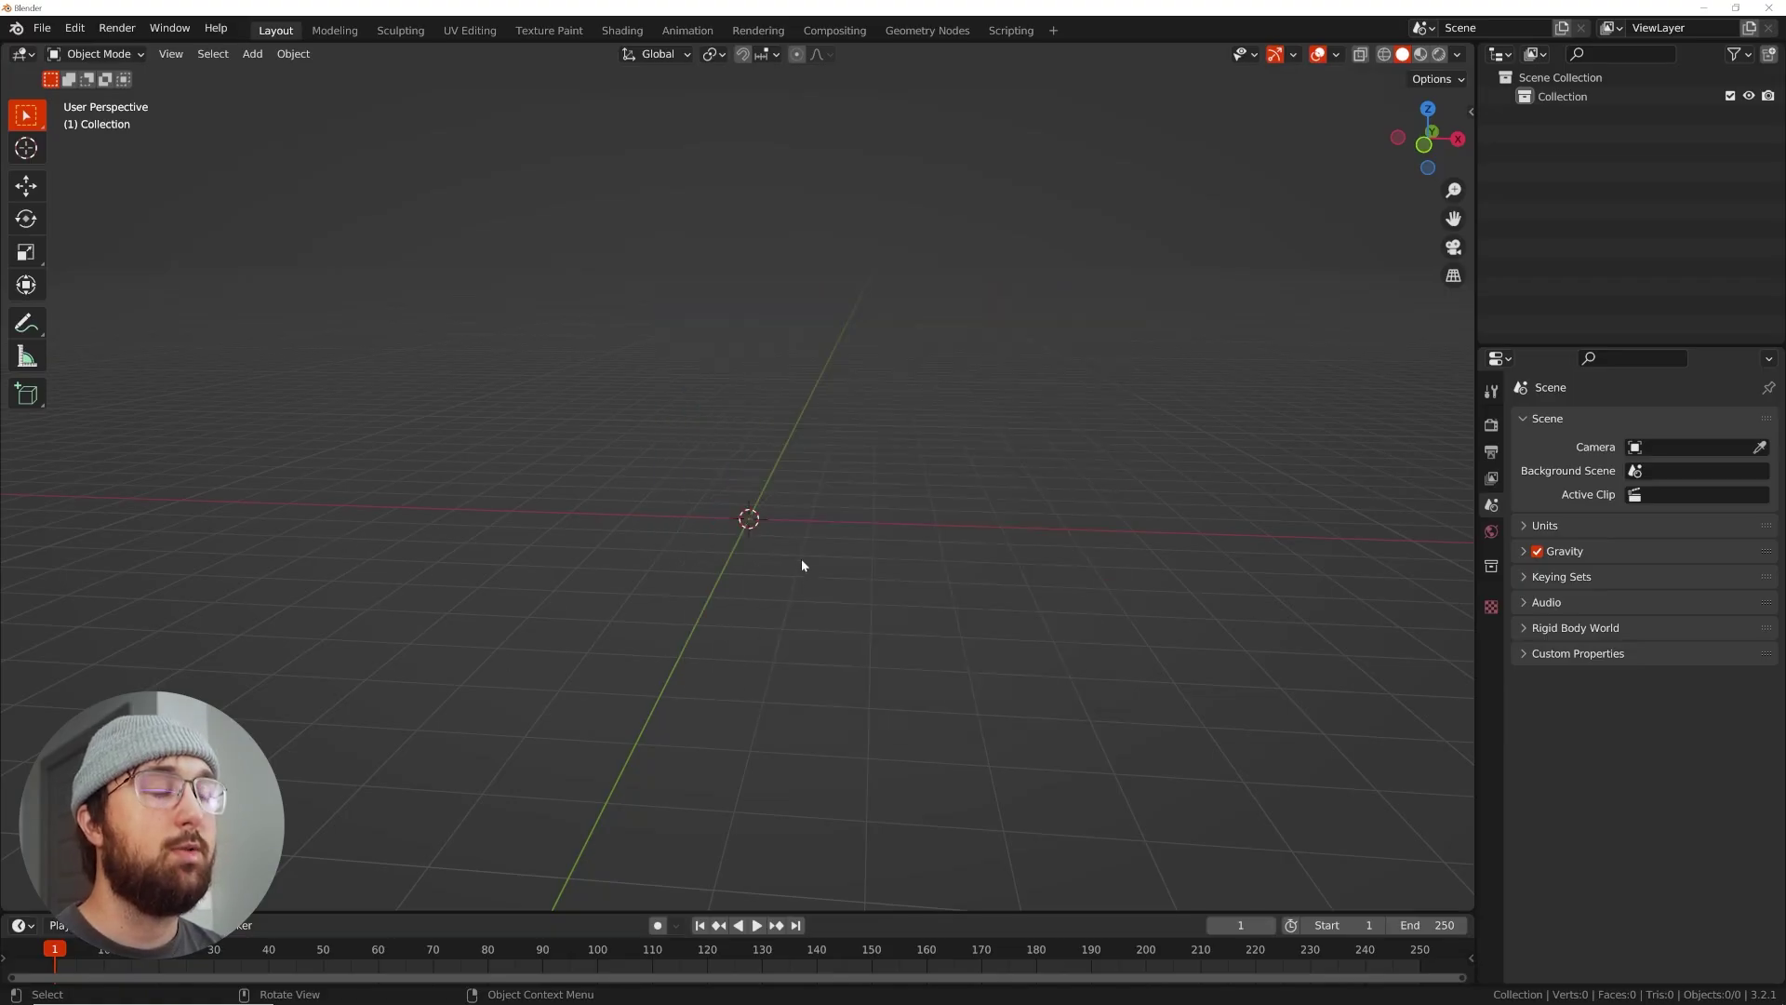
# Add a plane mesh at the world origin
pyautogui.moveTo(803, 565); pyautogui.dragTo(792, 642, button='middle')
pyautogui.hotkey('shift', 'a')
pyautogui.moveTo(745, 460)
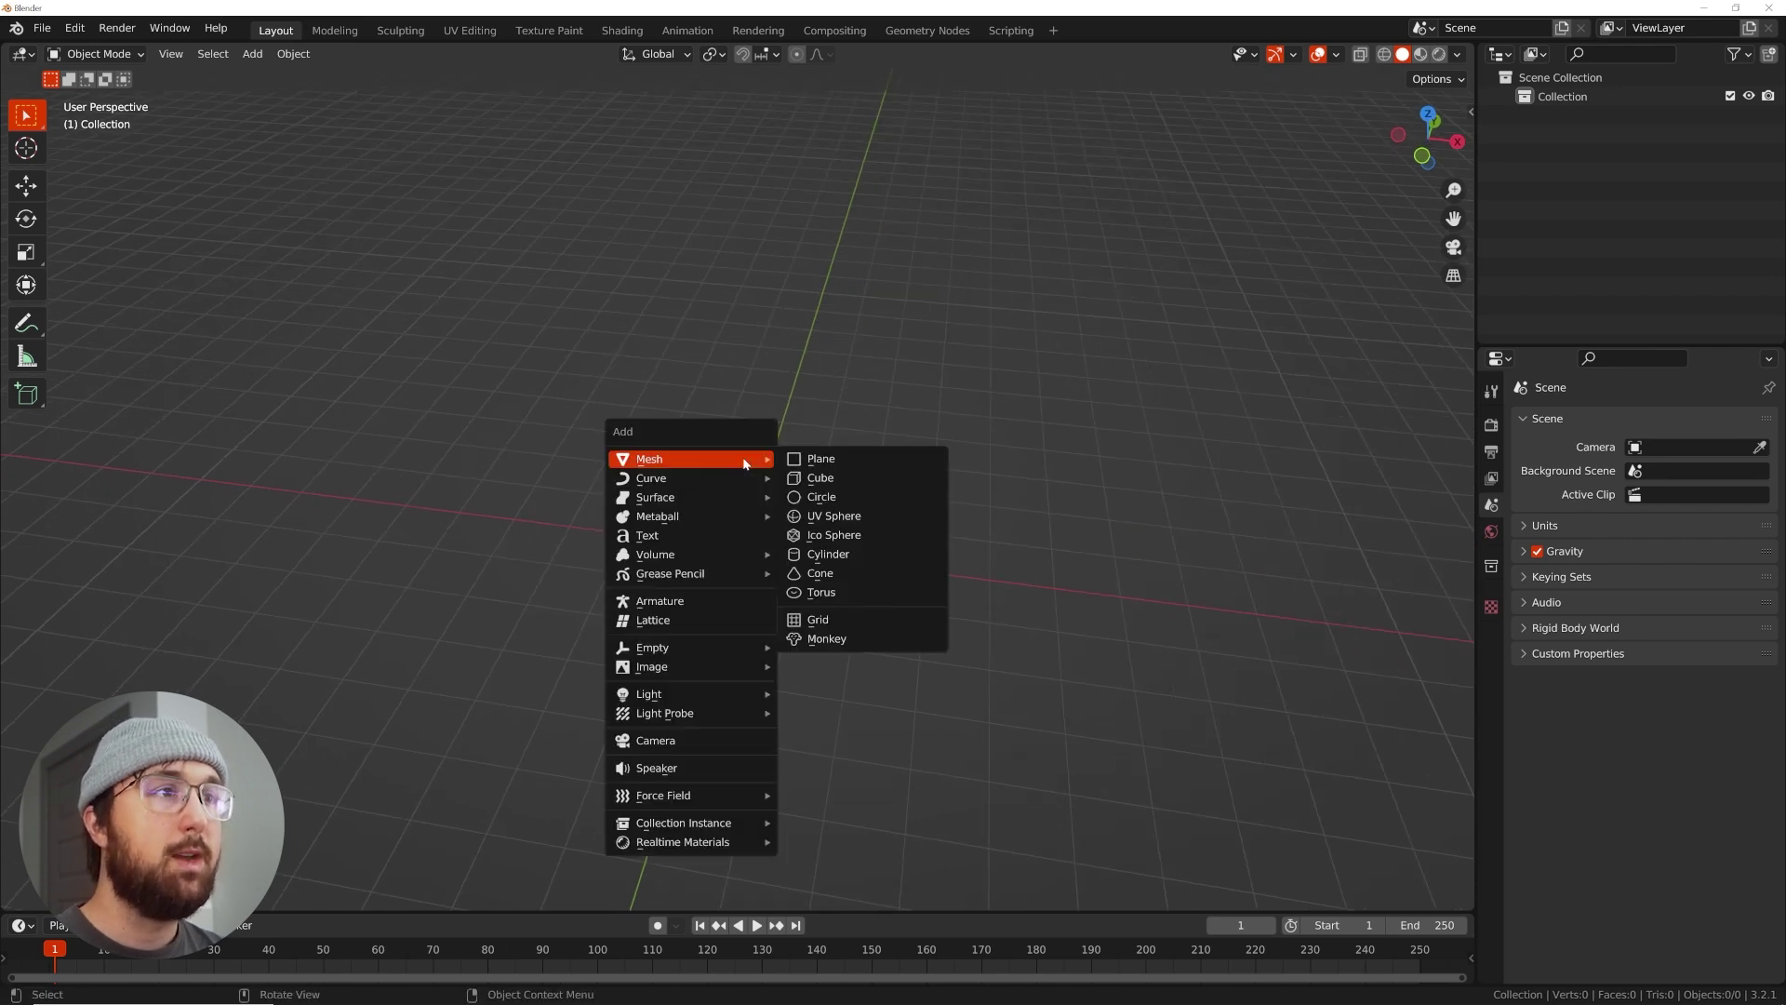
pyautogui.click(816, 458)
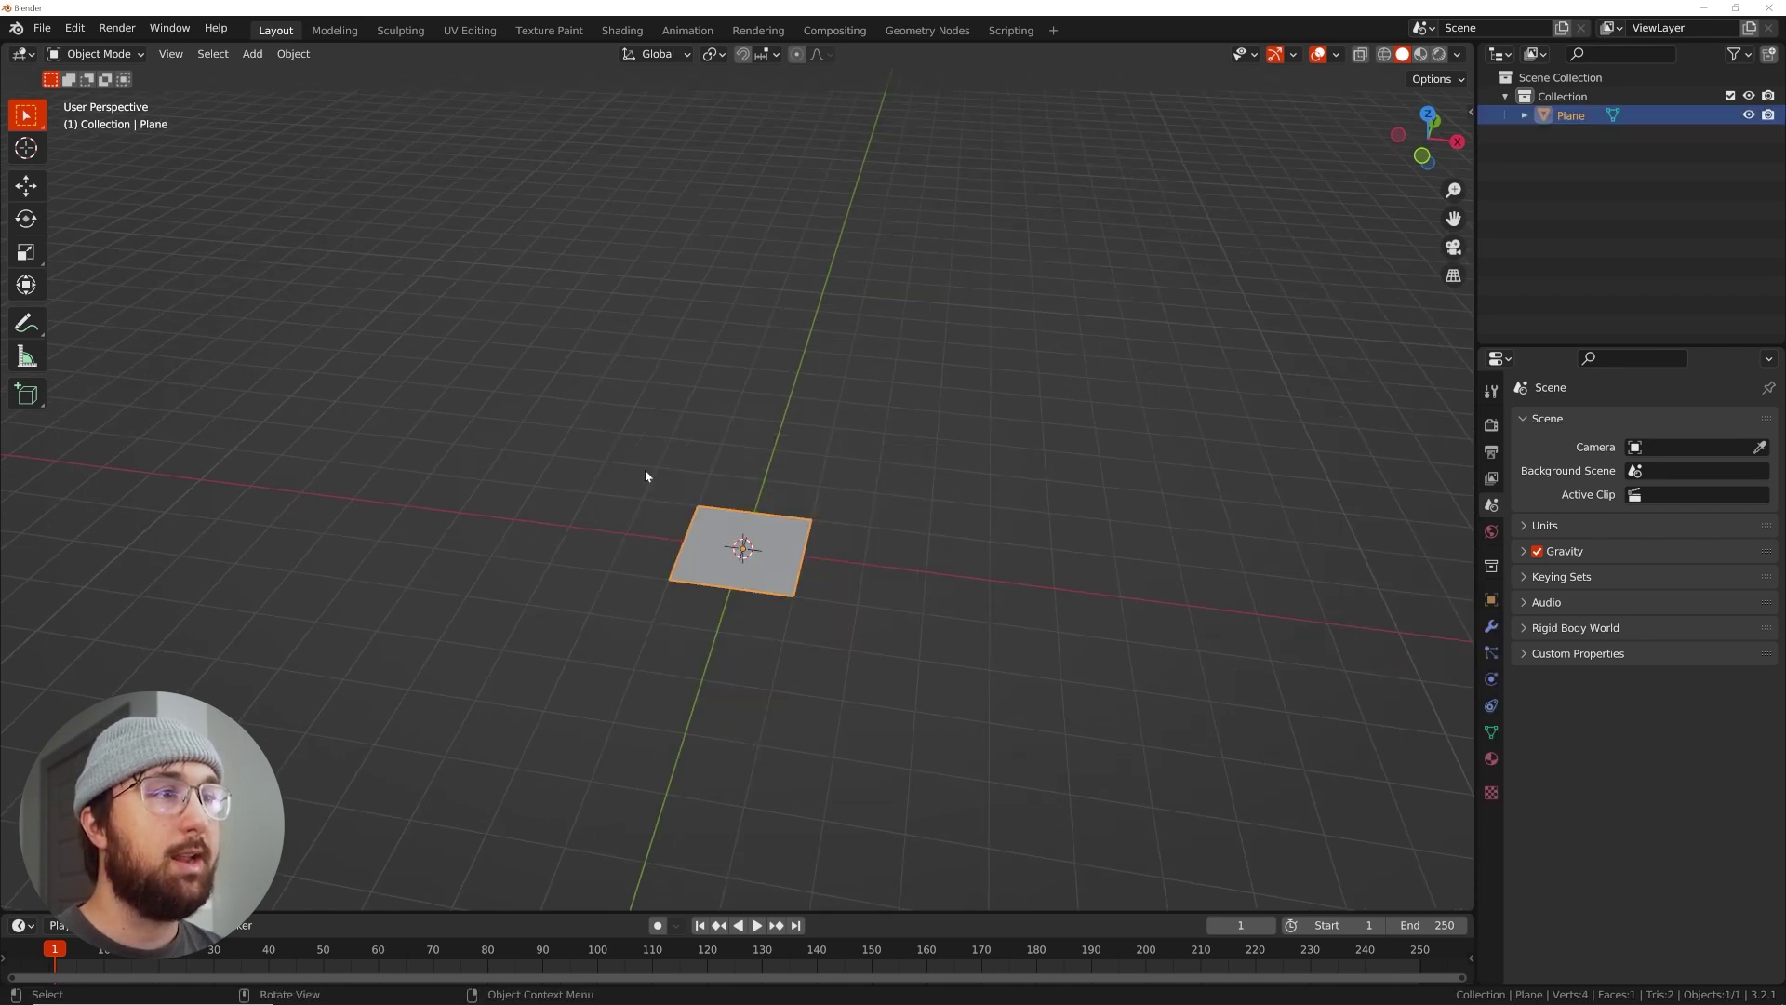
# Add a Bezier circle curve and move it away from the plane
pyautogui.scroll(3, 700, 586)
pyautogui.moveTo(686, 638); pyautogui.dragTo(837, 588, button='middle')
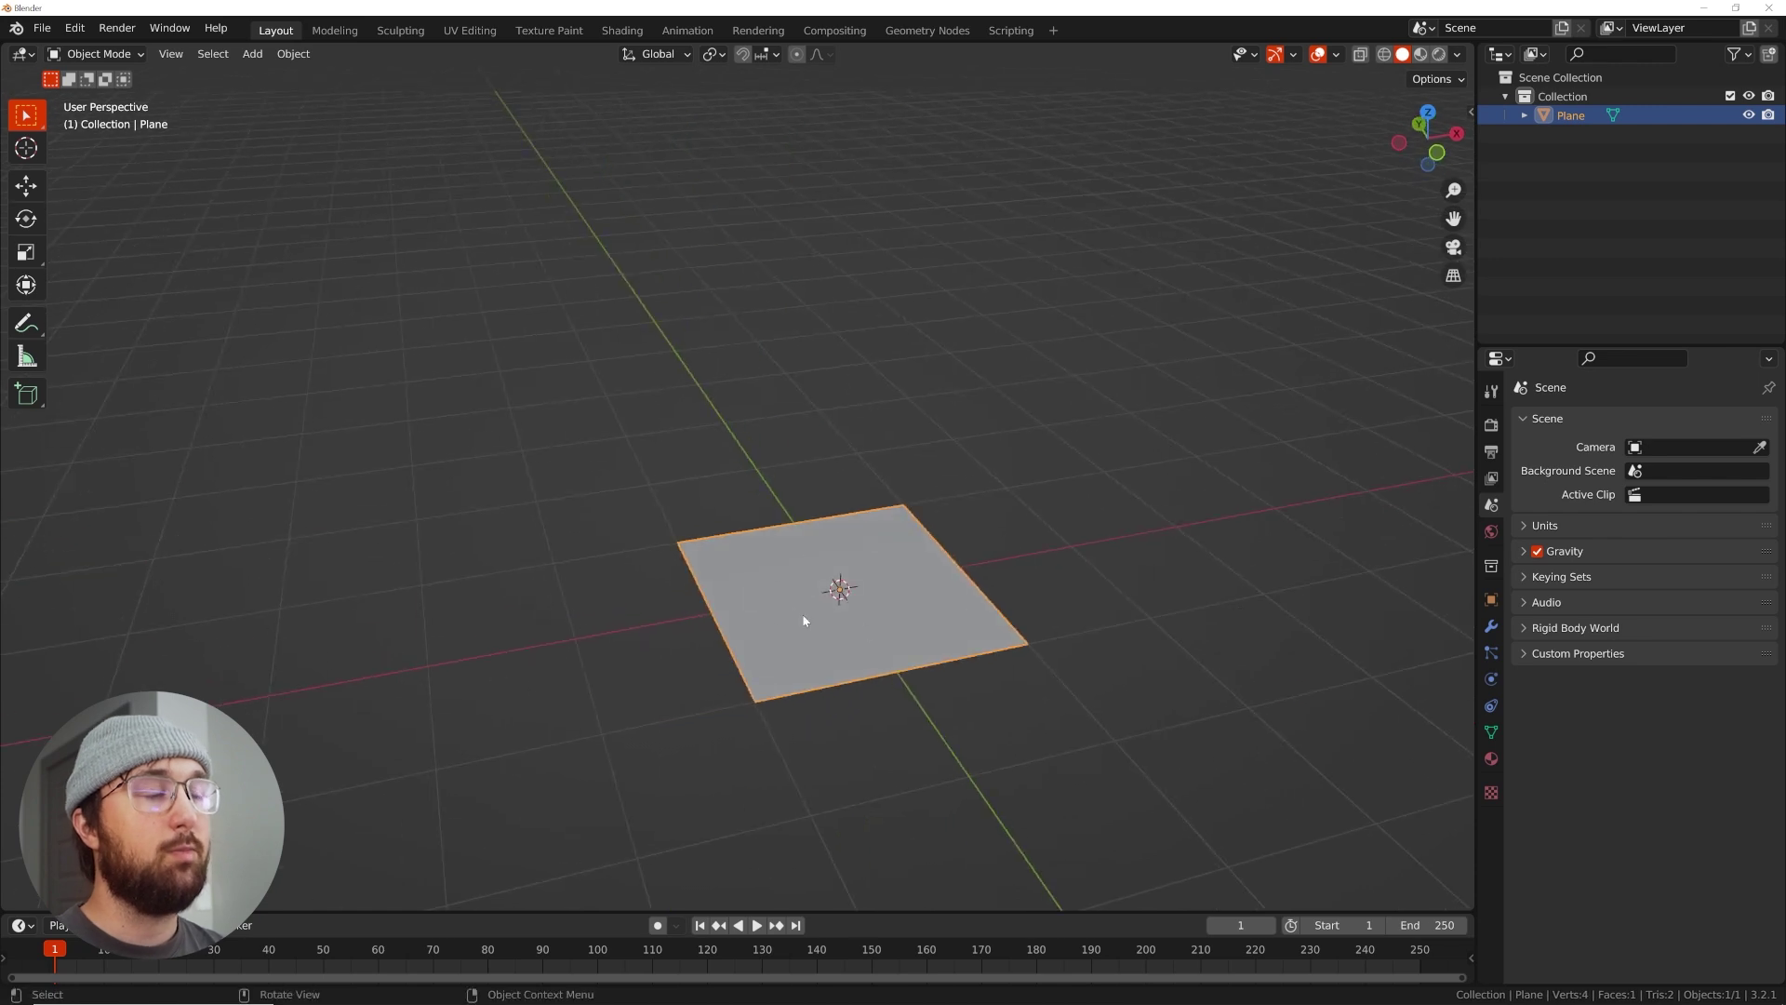
pyautogui.hotkey('shift', 'a')
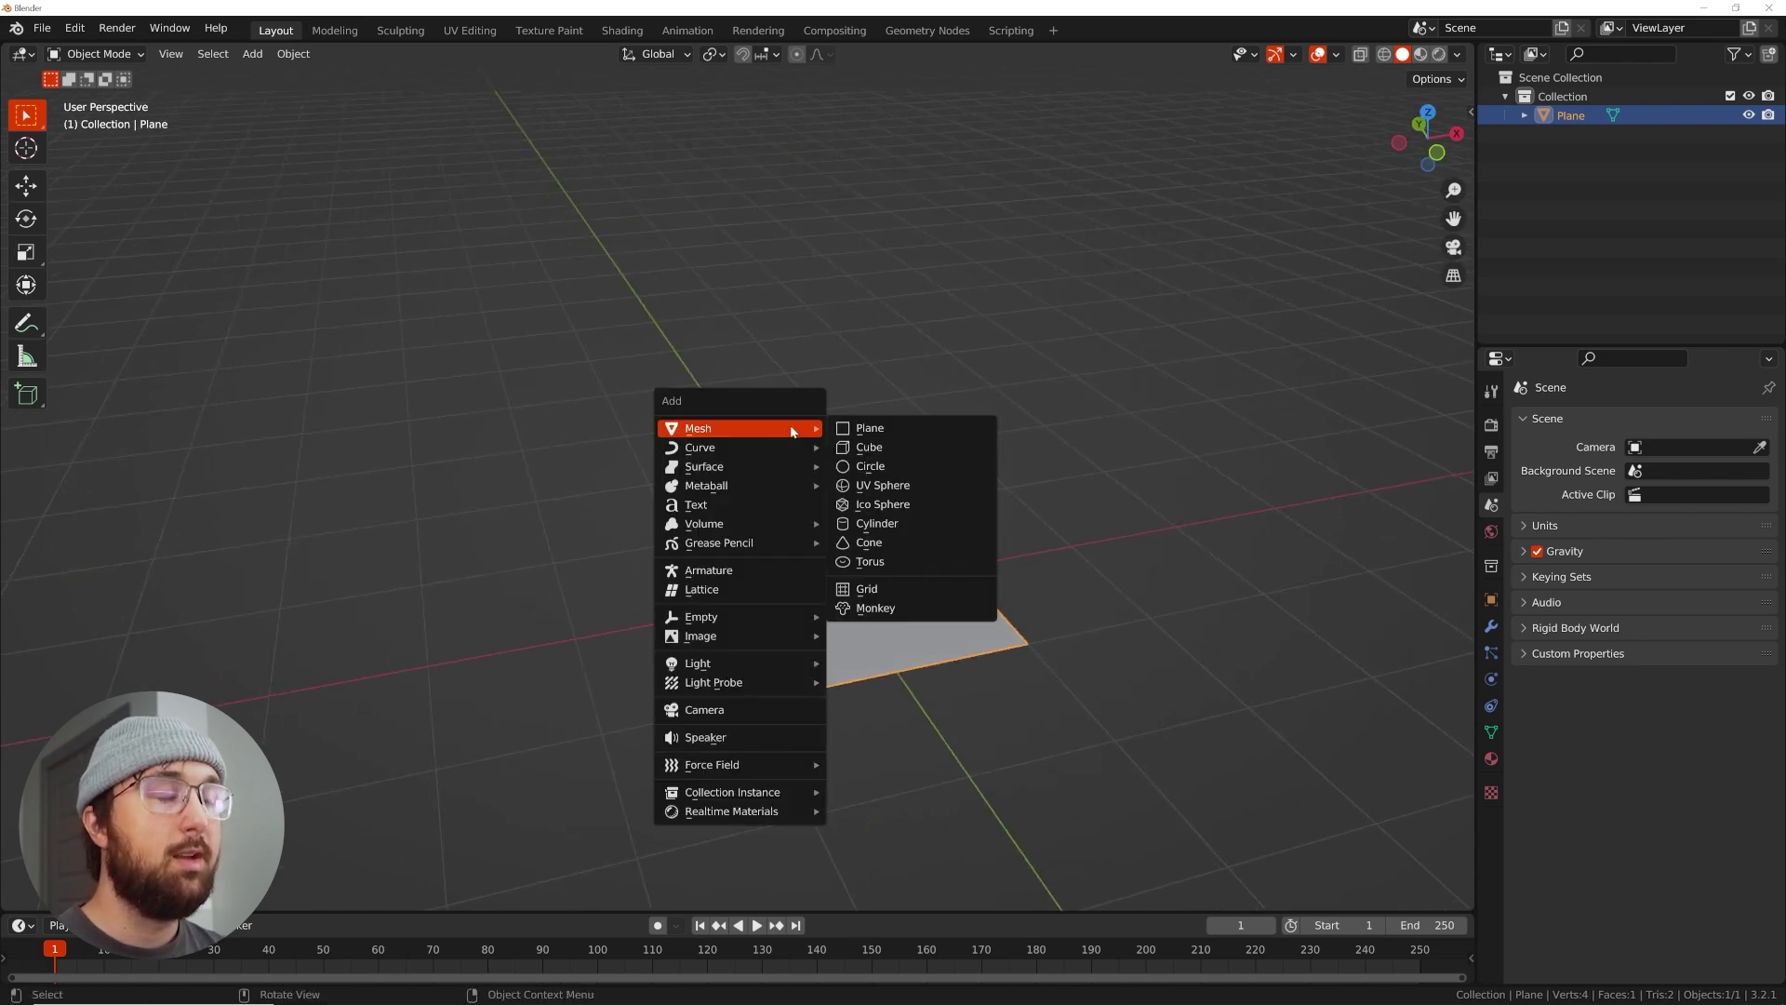
pyautogui.moveTo(741, 453)
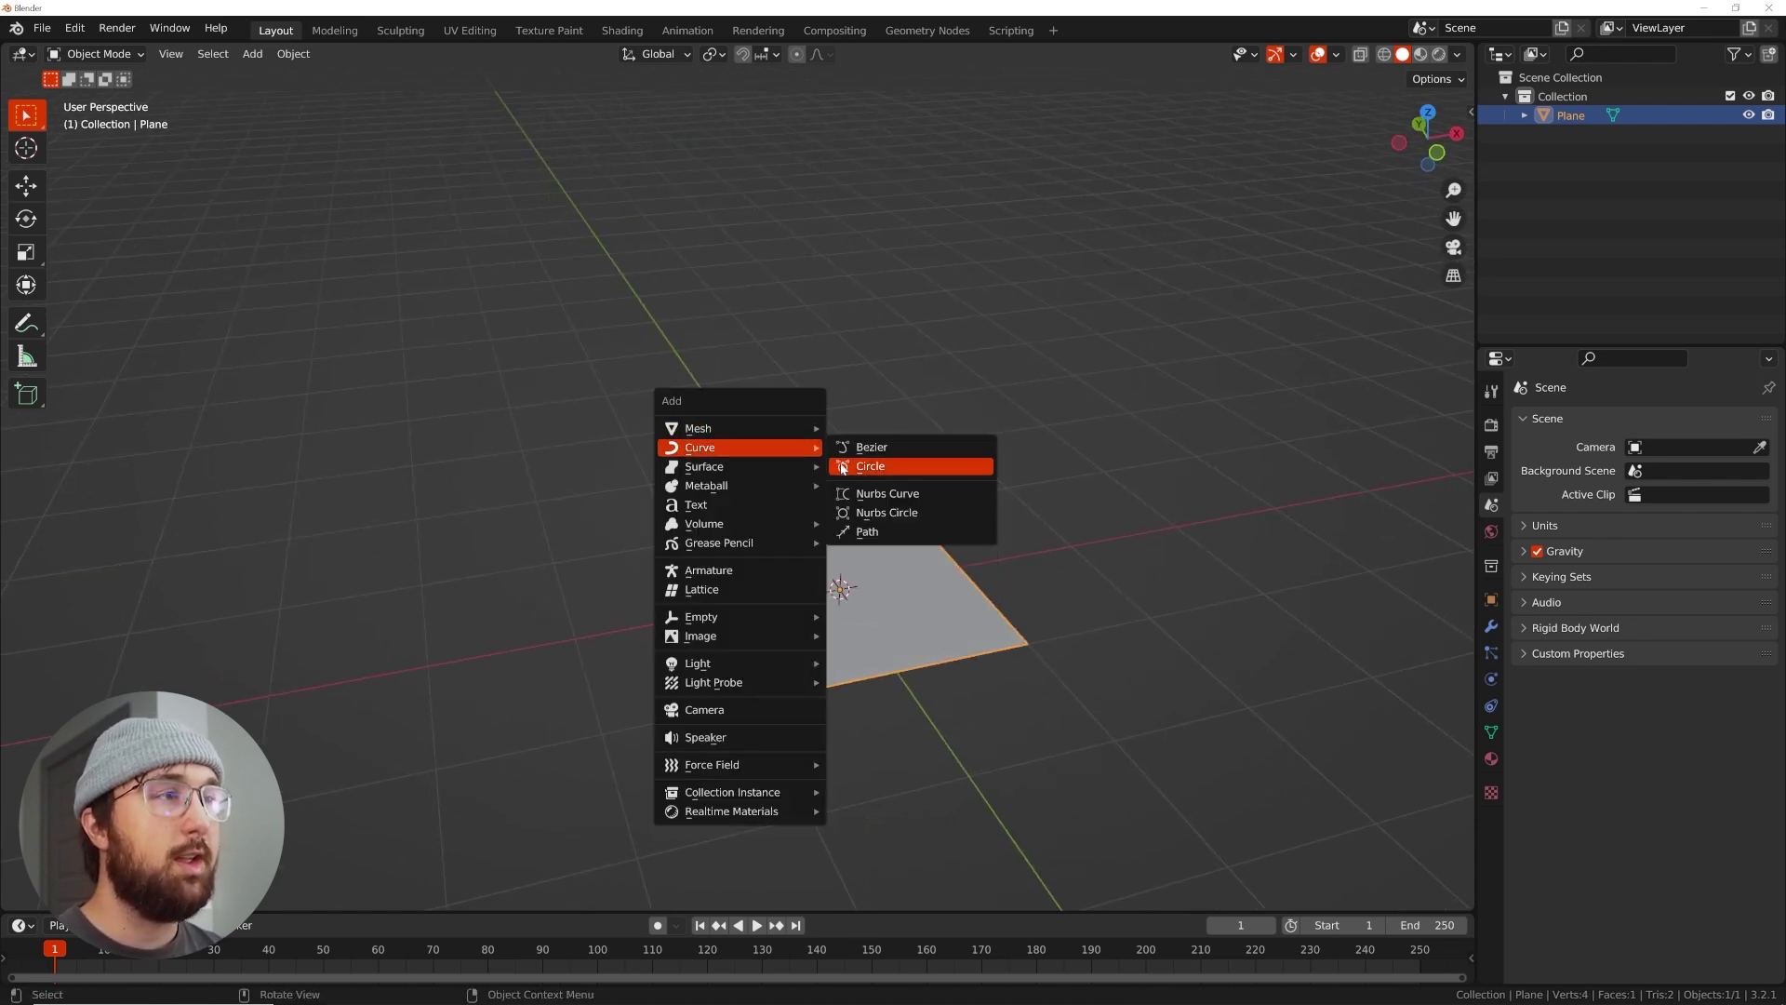
pyautogui.click(850, 467)
pyautogui.scroll(-2, 944, 583)
pyautogui.press('g')
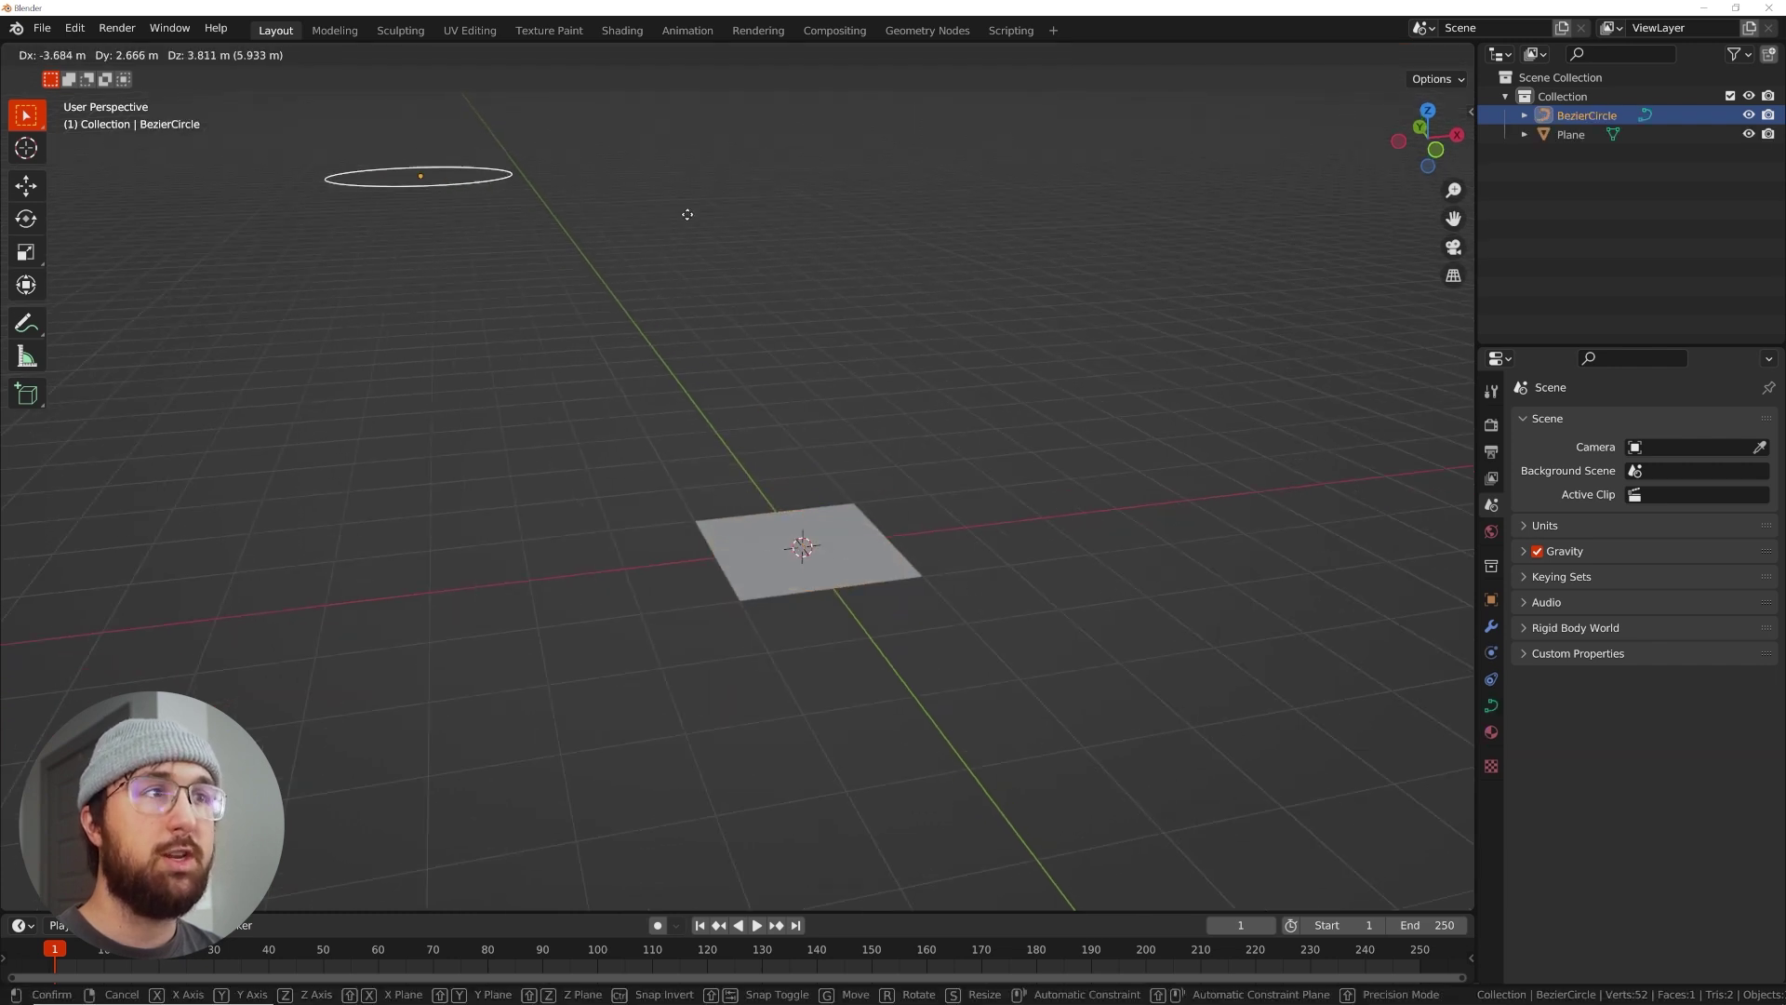
pyautogui.click(556, 417)
# Give the Bezier circle thickness with a round bevel of 0.059 m depth
pyautogui.keyDown('shift'); pyautogui.moveTo(550, 422); pyautogui.dragTo(778, 471, button='middle'); pyautogui.keyUp('shift')
pyautogui.scroll(4, 786, 502)
pyautogui.keyDown('shift'); pyautogui.moveTo(791, 549); pyautogui.dragTo(986, 597, button='middle'); pyautogui.keyUp('shift')
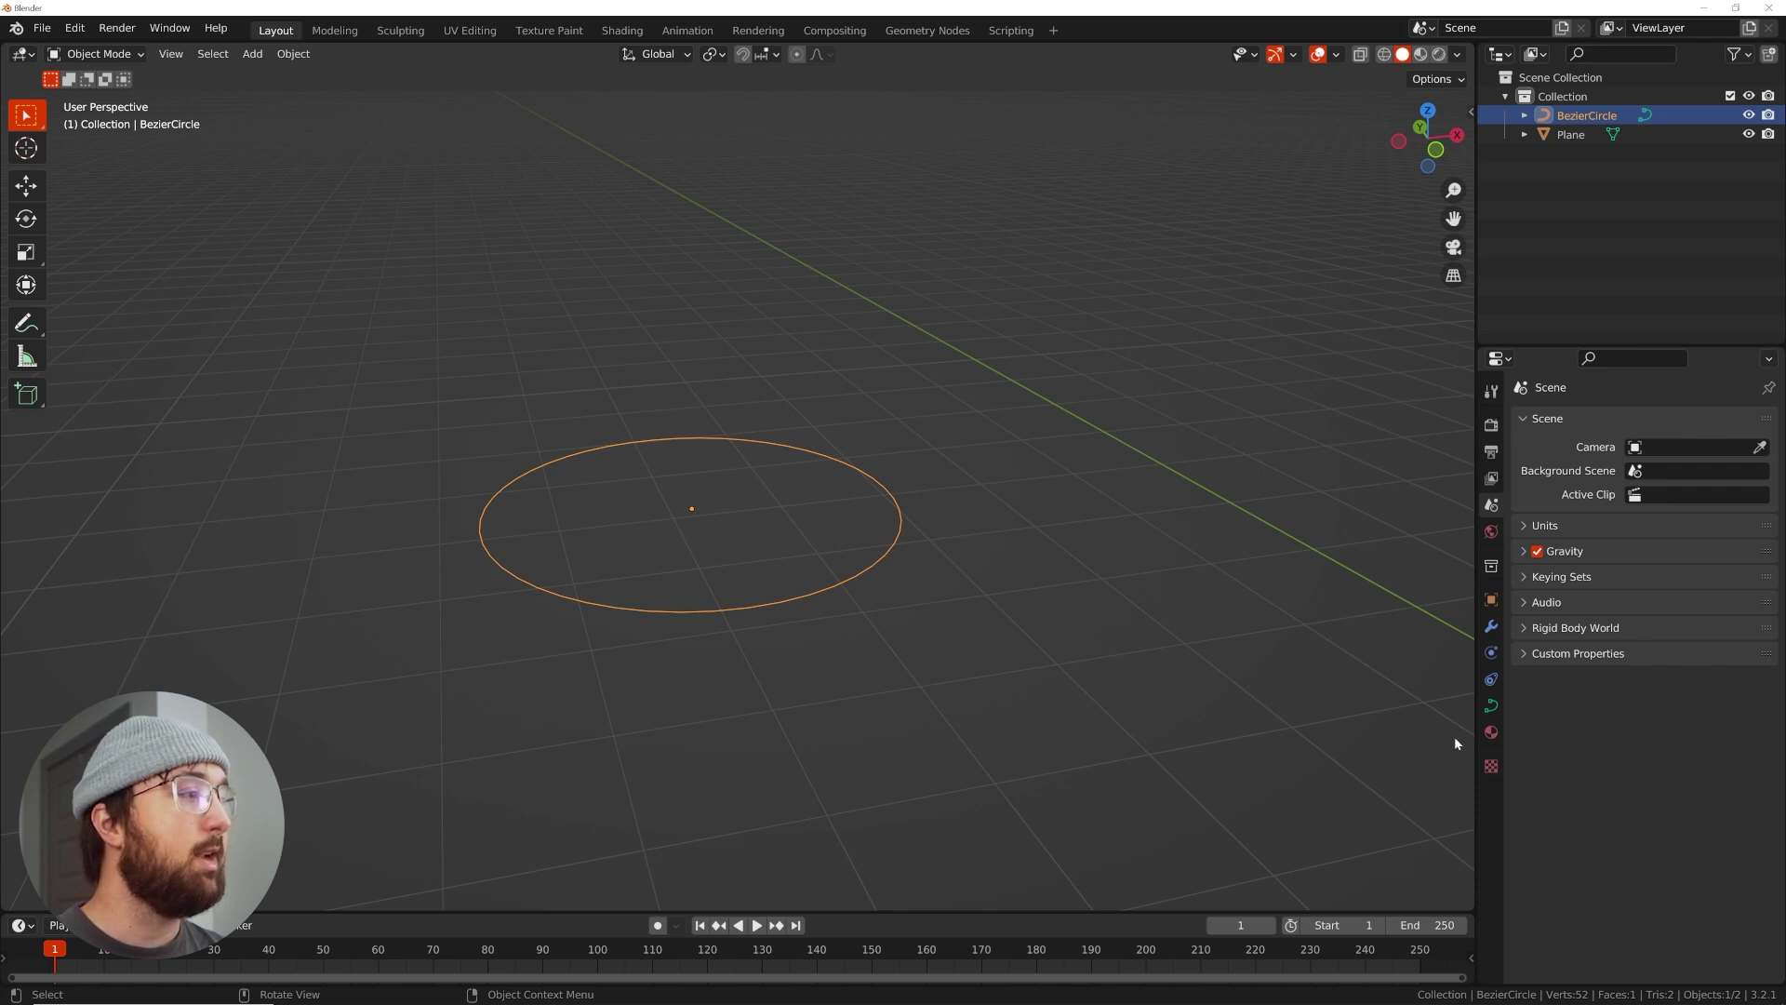
pyautogui.click(1492, 708)
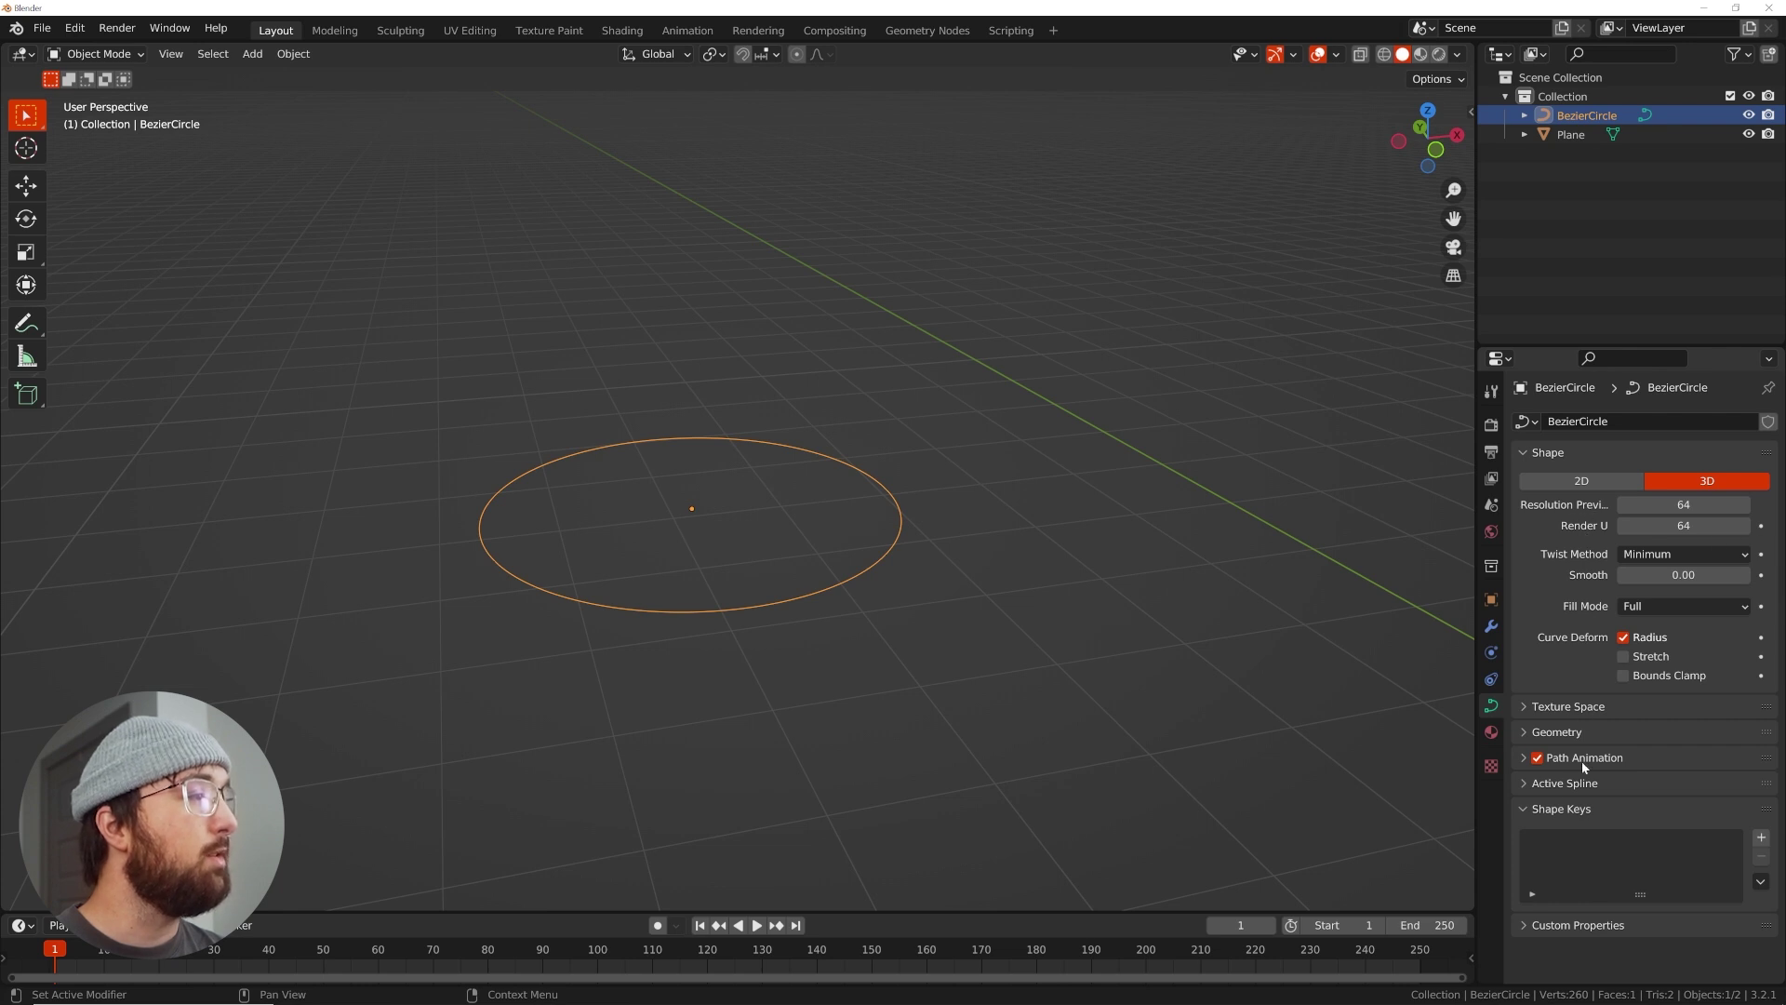
pyautogui.click(1556, 732)
pyautogui.scroll(-3, 1582, 745)
pyautogui.moveTo(1684, 814); pyautogui.dragTo(1717, 814)
pyautogui.moveTo(876, 538); pyautogui.dragTo(836, 594, button='middle')
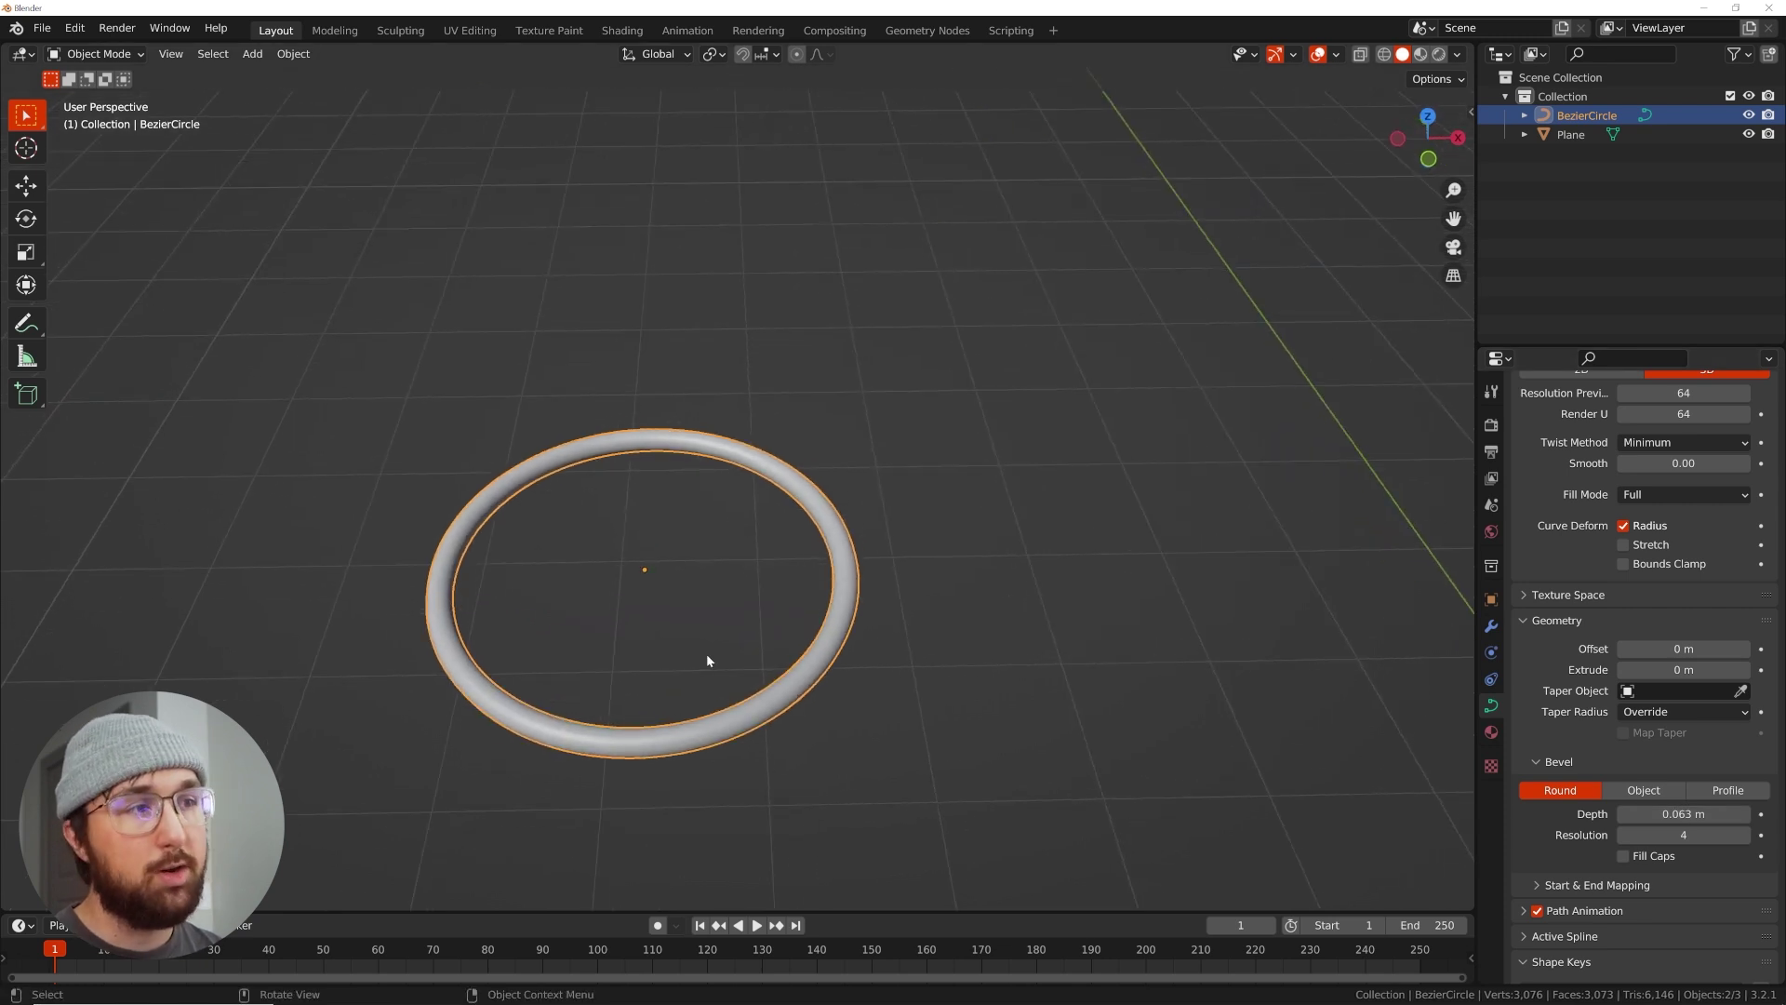
pyautogui.moveTo(1684, 814)
pyautogui.mouseDown()
pyautogui.moveTo(1647, 814)
pyautogui.moveTo(1702, 814)
pyautogui.moveTo(1656, 814)
pyautogui.moveTo(1703, 814)
pyautogui.moveTo(1680, 814)
pyautogui.mouseUp()
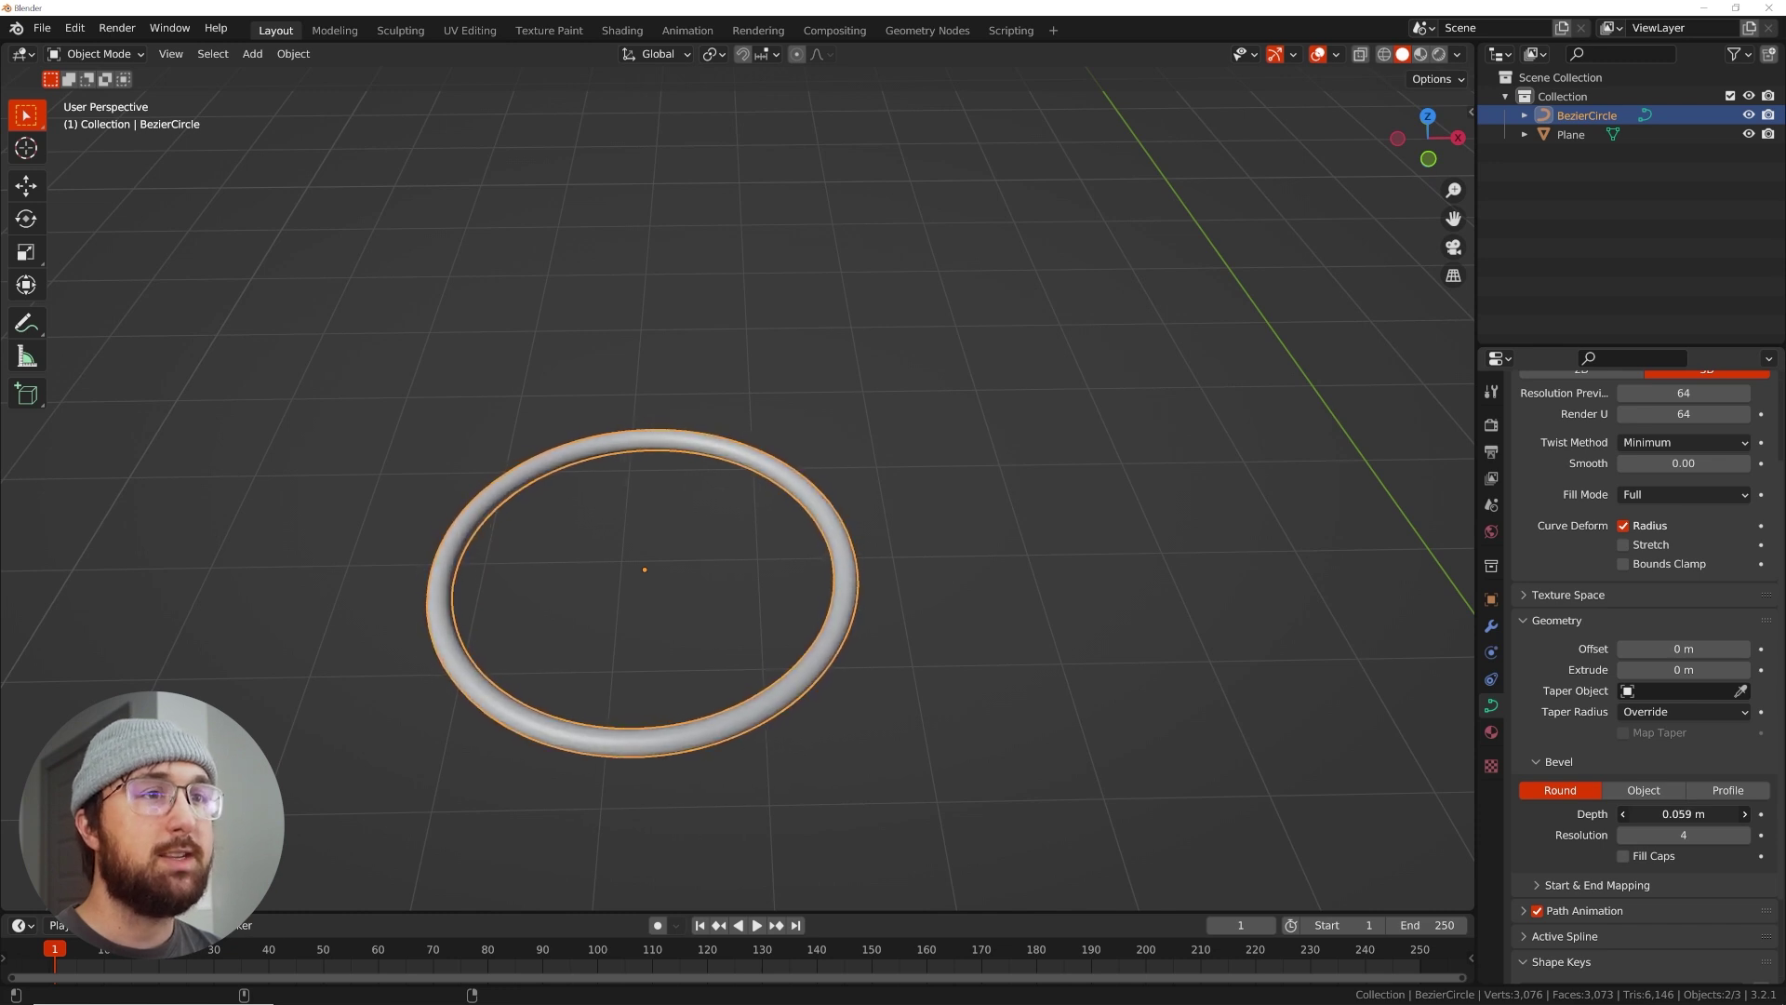
# Select the plane, switch to the Geometry Nodes workspace and extend the 3D viewport over the spreadsheet area
pyautogui.scroll(-5, 1096, 528)
pyautogui.click(1109, 686)
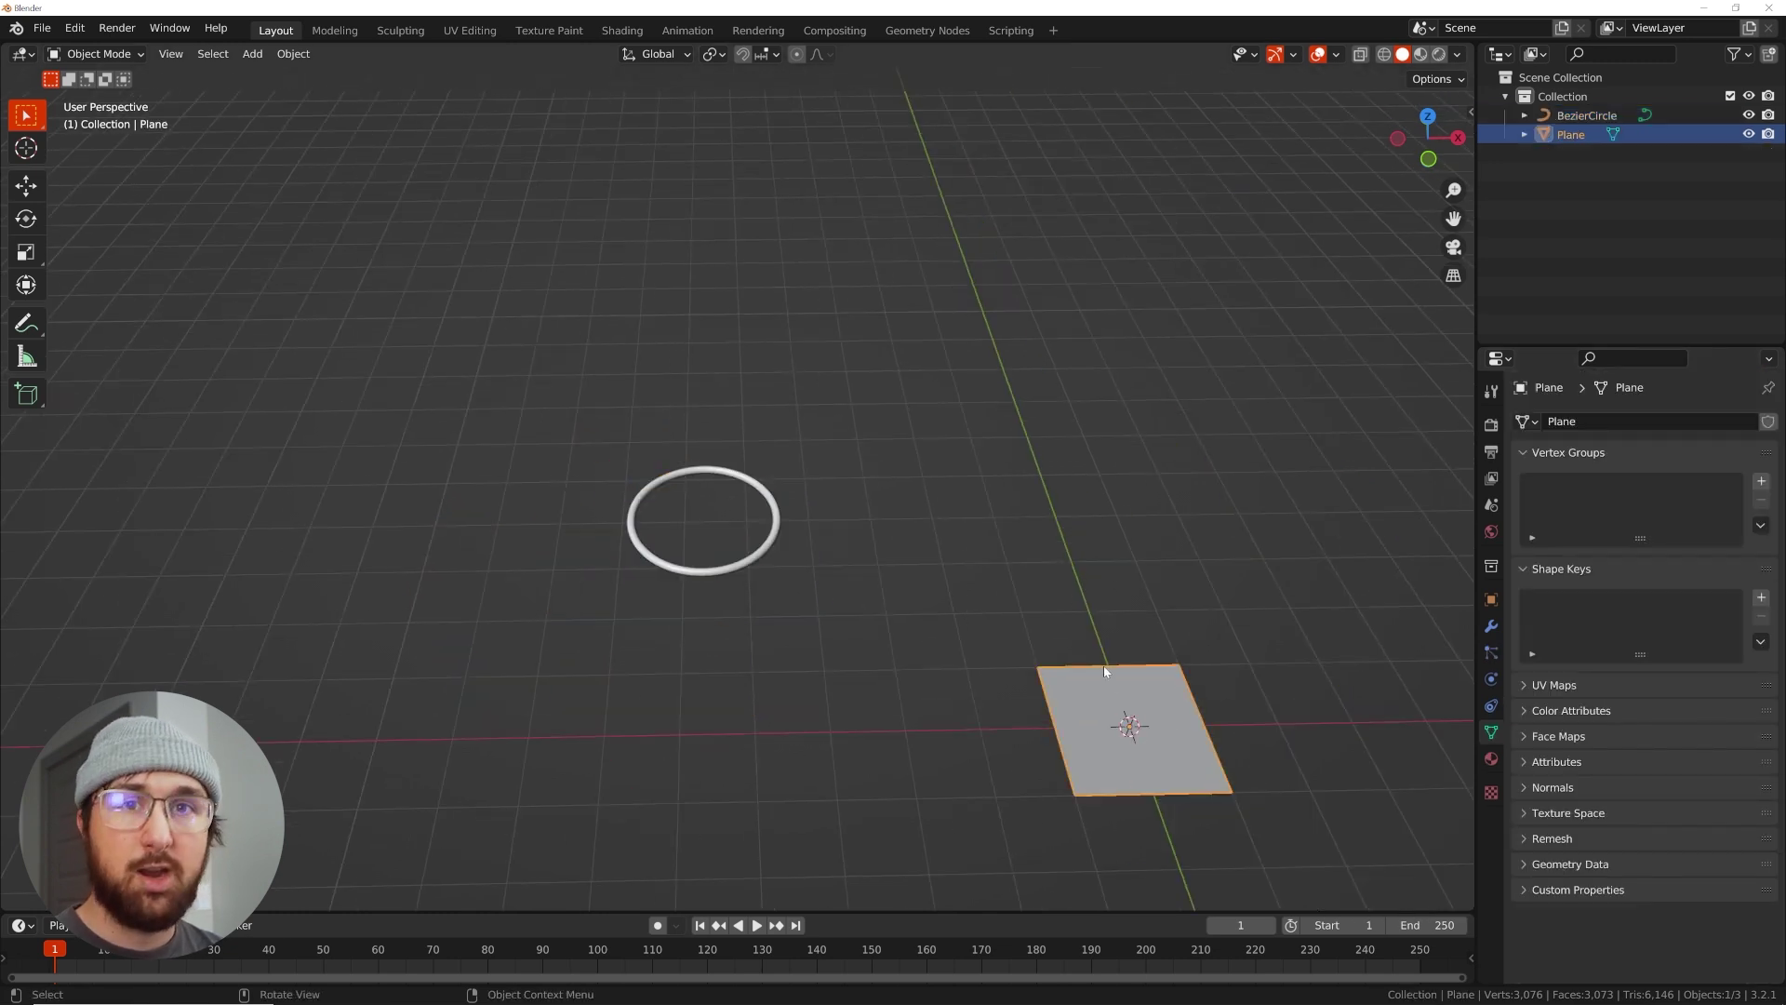
pyautogui.click(766, 555)
pyautogui.scroll(3, 766, 562)
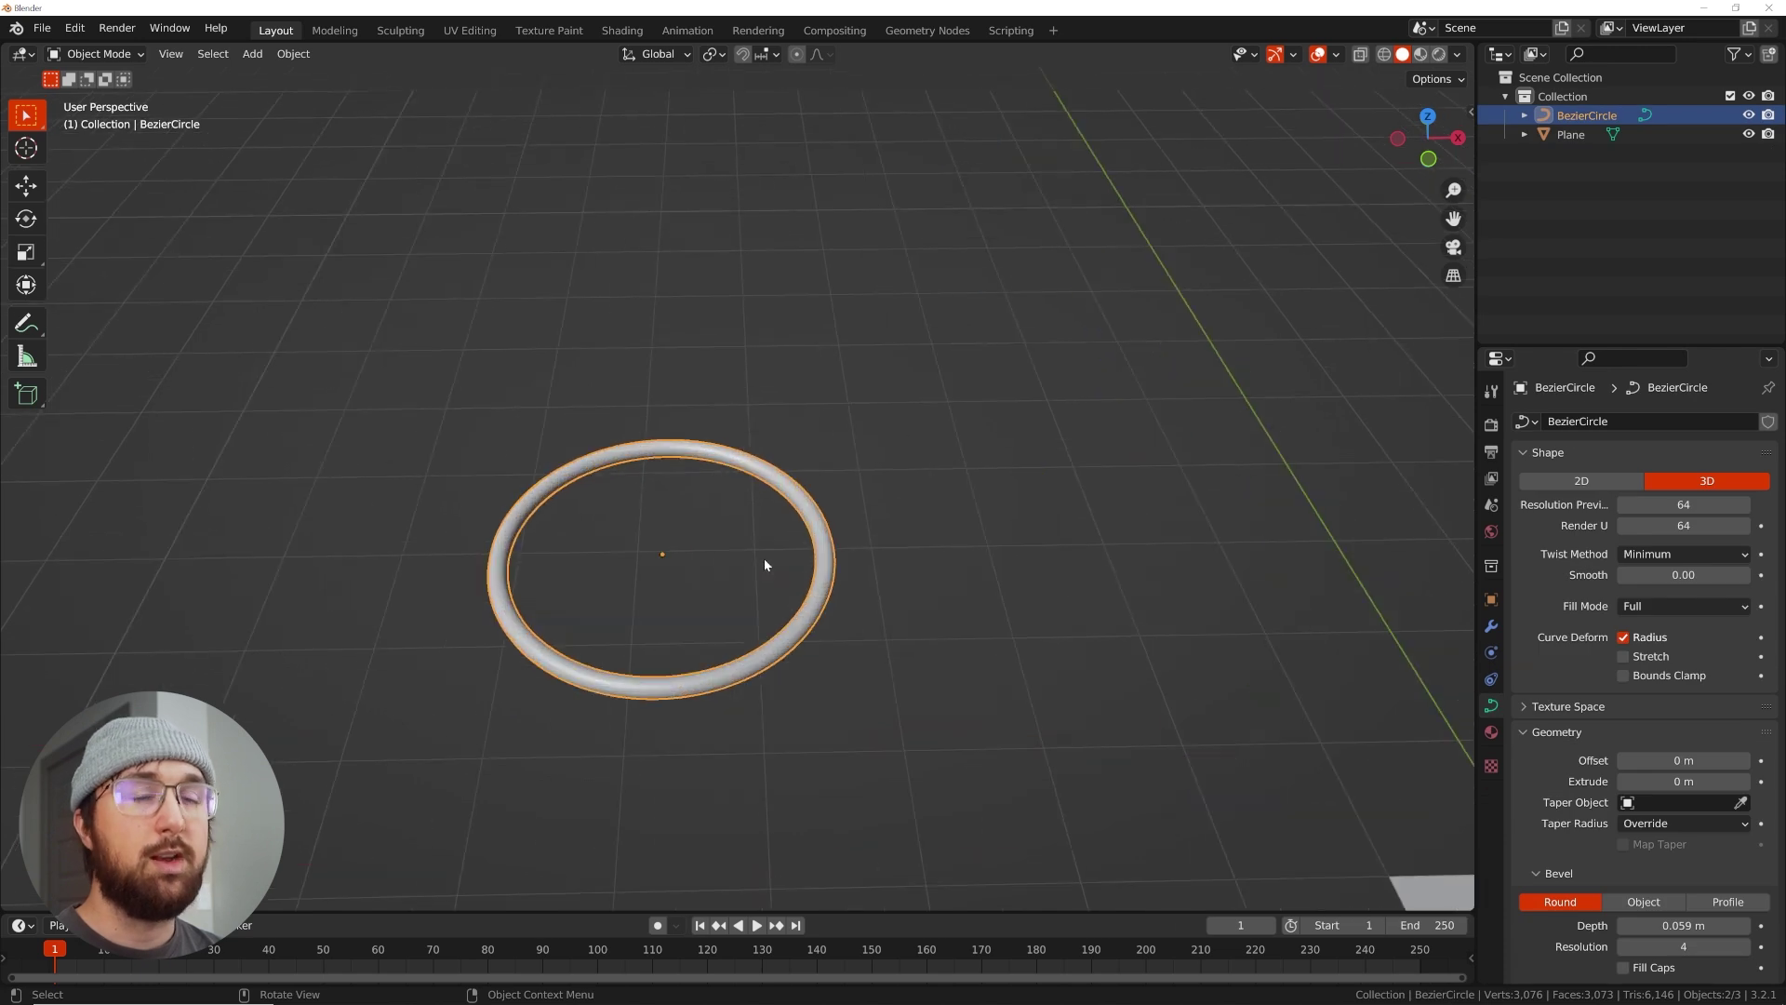
pyautogui.keyDown('shift'); pyautogui.moveTo(1130, 573); pyautogui.dragTo(647, 286, button='middle'); pyautogui.keyUp('shift')
pyautogui.click(1069, 762)
pyautogui.keyDown('shift'); pyautogui.moveTo(1232, 764); pyautogui.dragTo(766, 557, button='middle'); pyautogui.keyUp('shift')
pyautogui.keyDown('shift'); pyautogui.moveTo(683, 612); pyautogui.dragTo(817, 559, button='middle'); pyautogui.keyUp('shift')
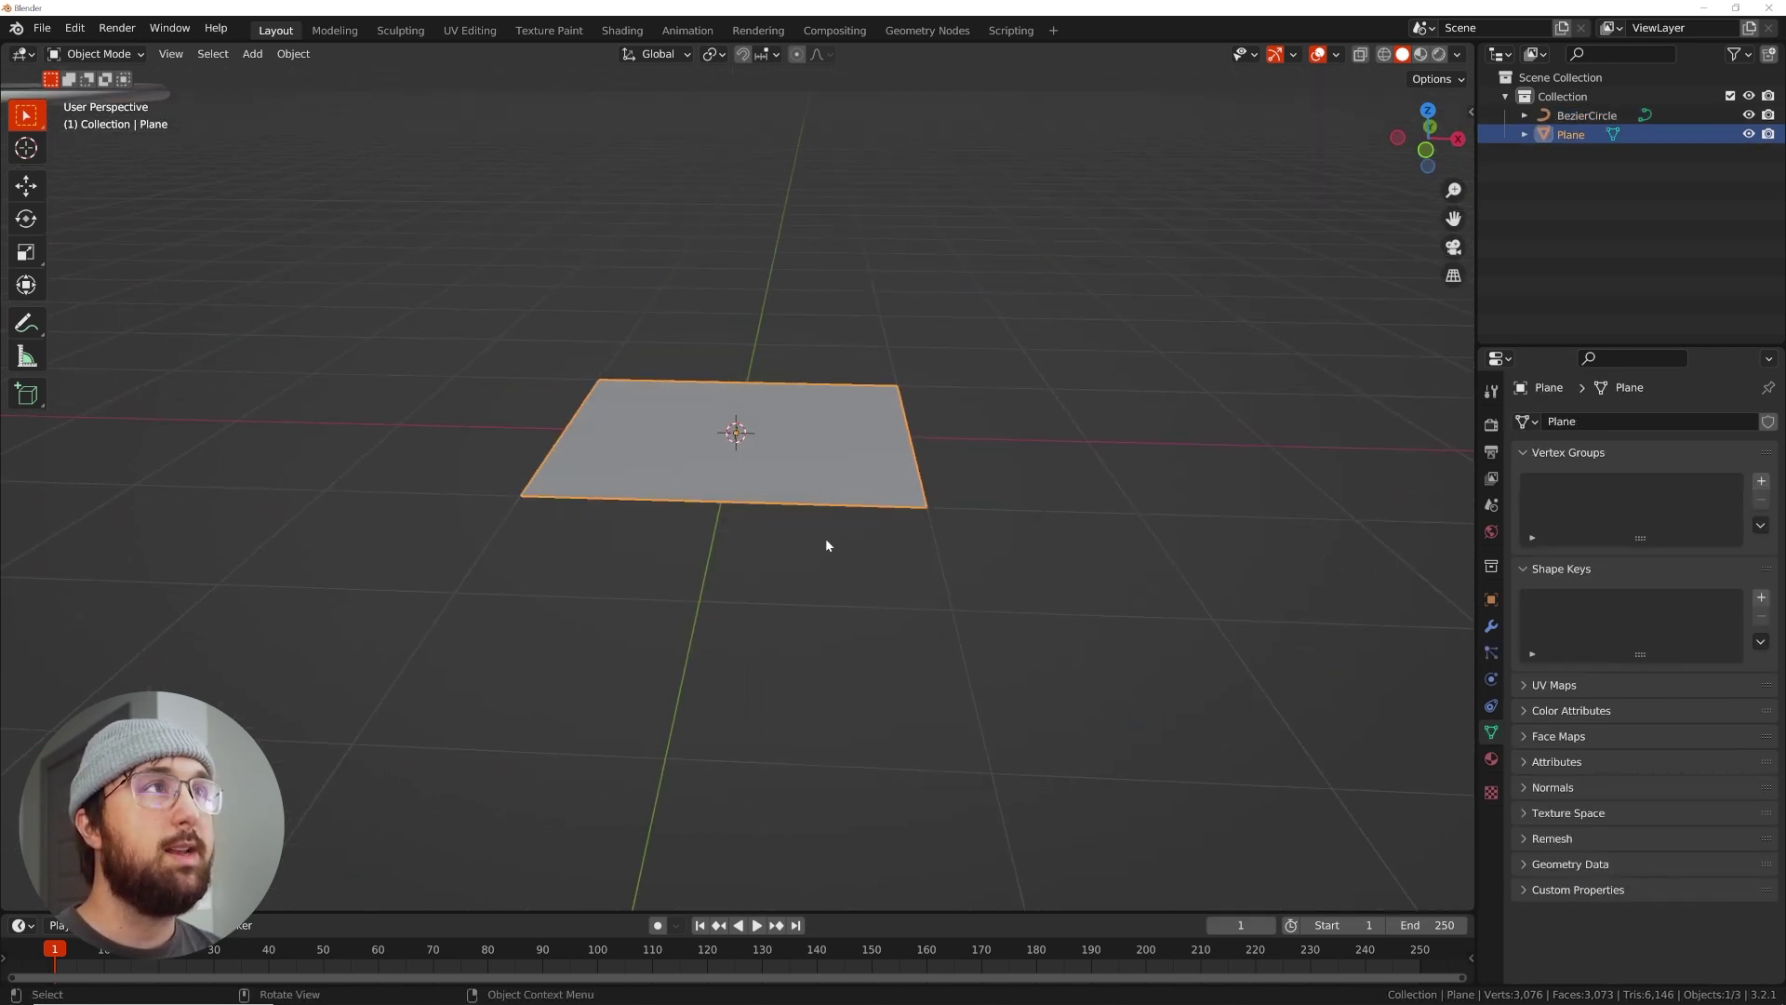
pyautogui.click(946, 31)
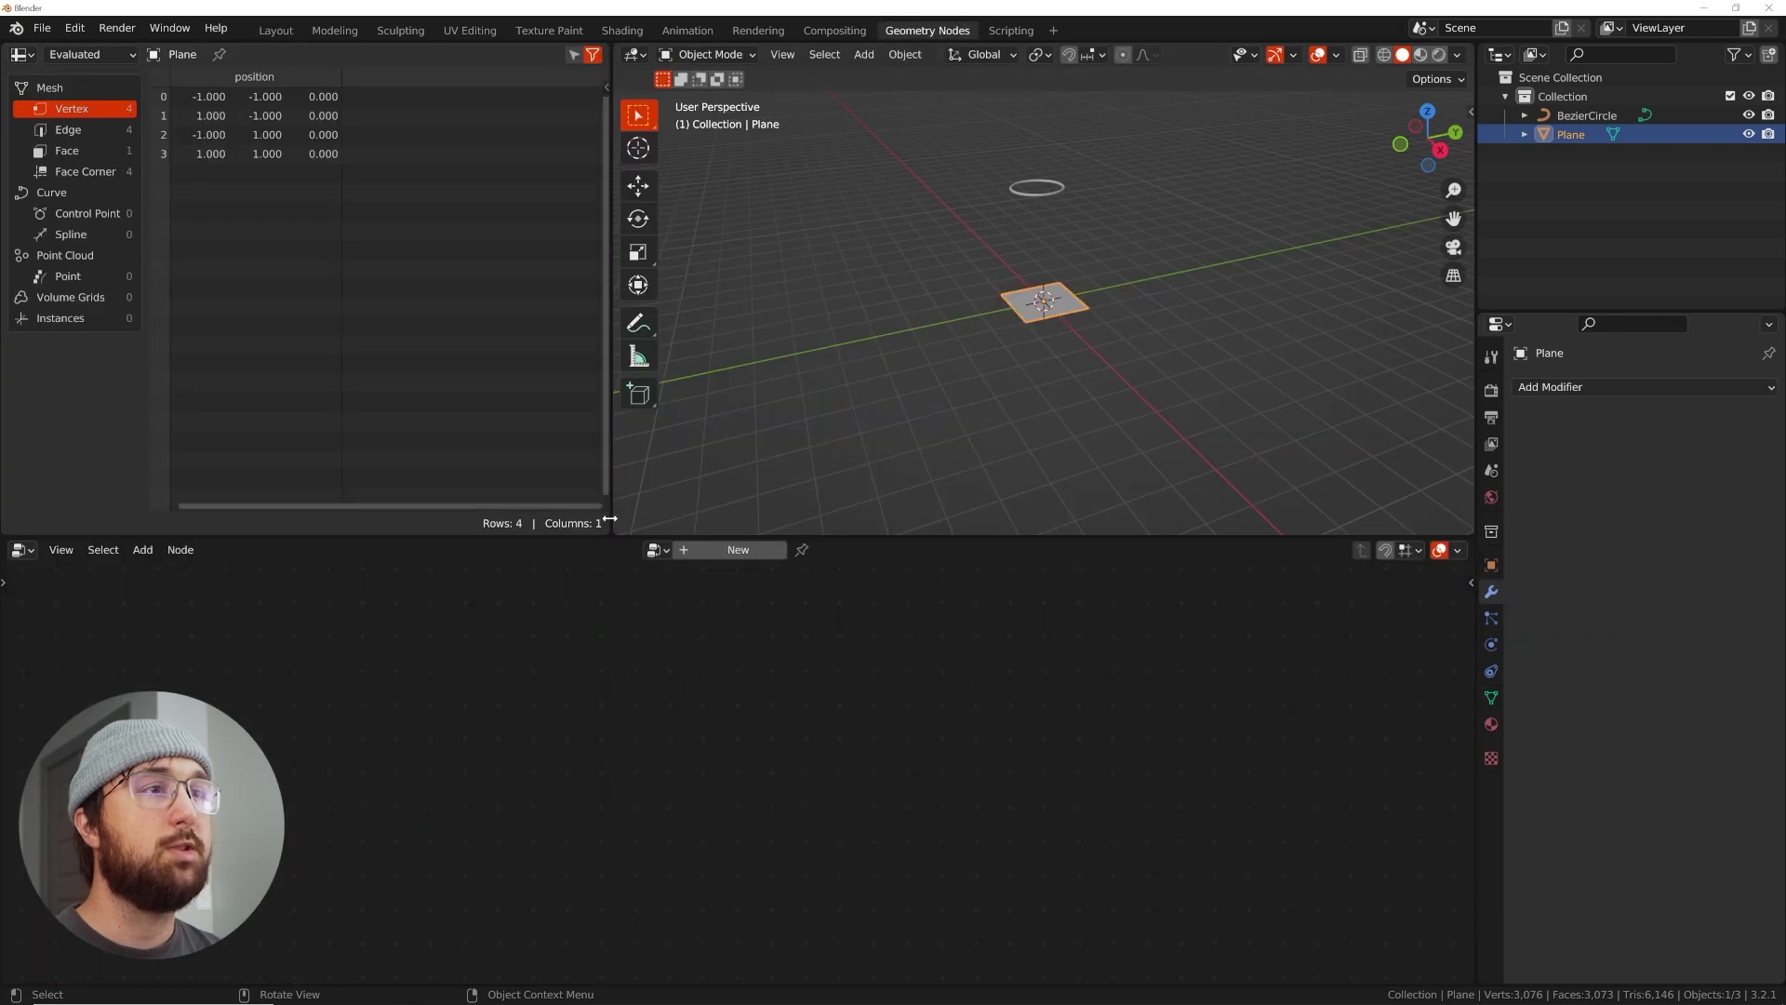
pyautogui.moveTo(617, 526); pyautogui.dragTo(511, 522)
# Create a new geometry node tree on the plane and delete its Group Input node
pyautogui.scroll(5, 806, 418)
pyautogui.moveTo(806, 419); pyautogui.dragTo(921, 376, button='middle')
pyautogui.scroll(3, 875, 384)
pyautogui.press('`')
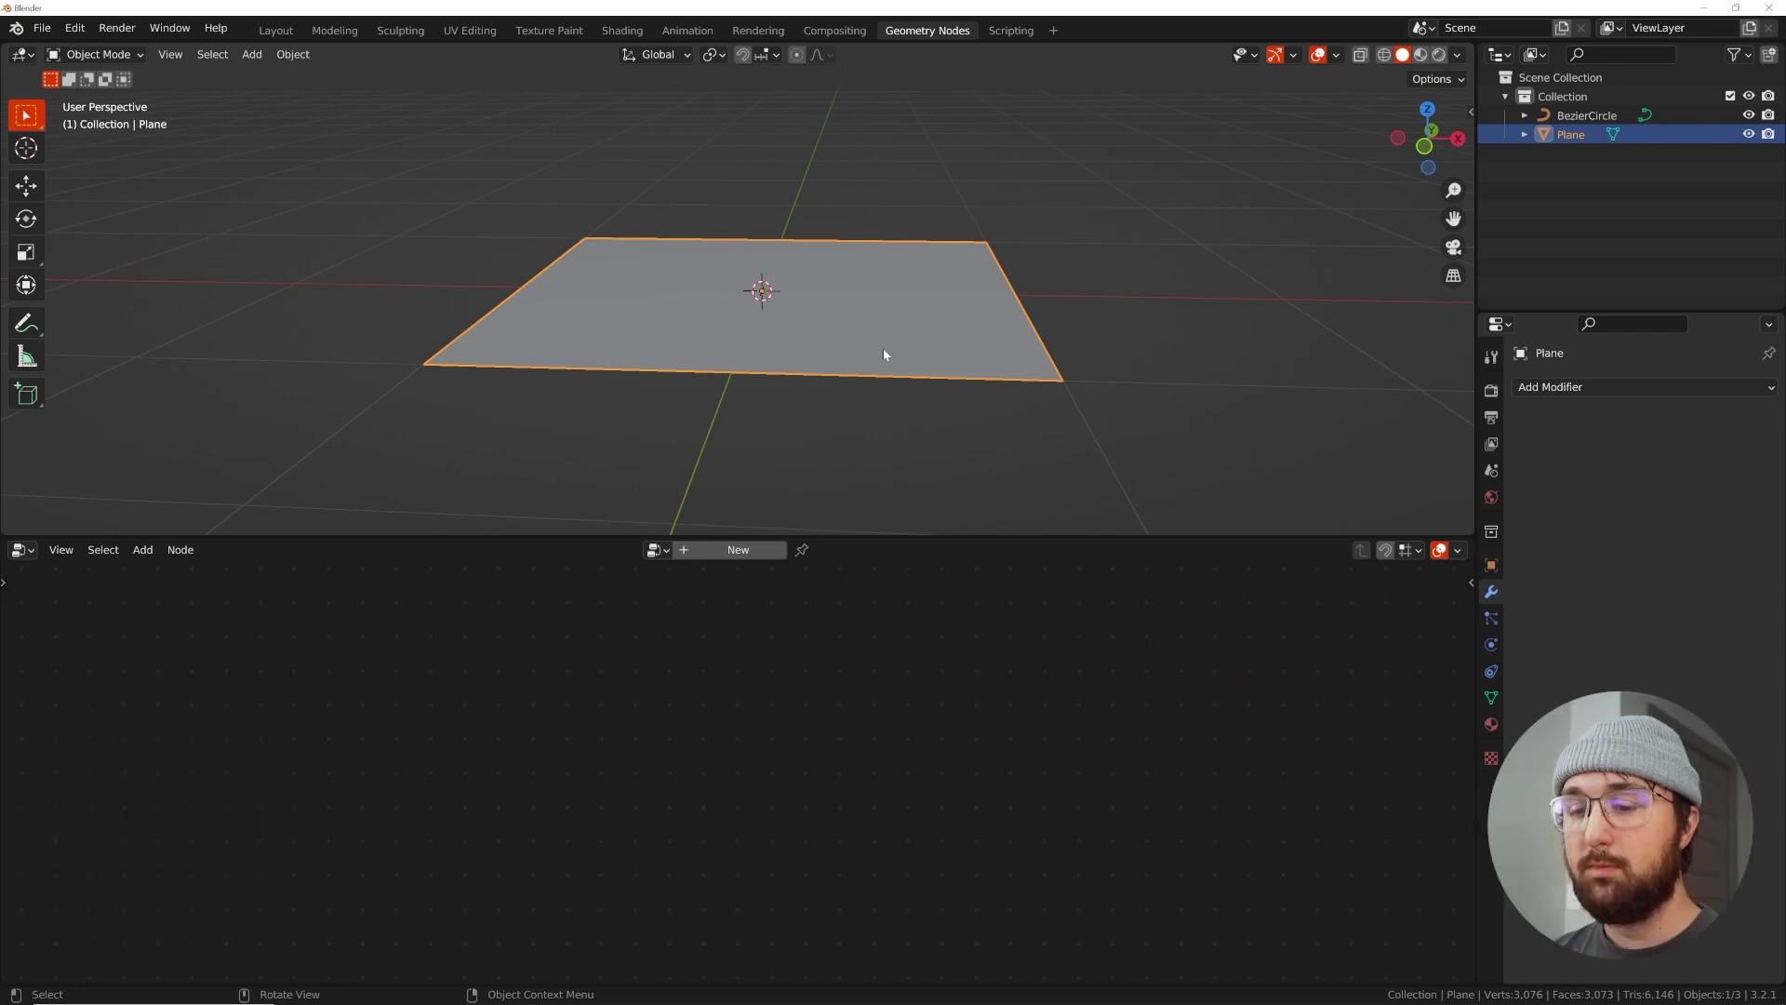
pyautogui.click(800, 297)
pyautogui.moveTo(825, 279); pyautogui.dragTo(819, 387, button='middle')
pyautogui.scroll(-2, 821, 387)
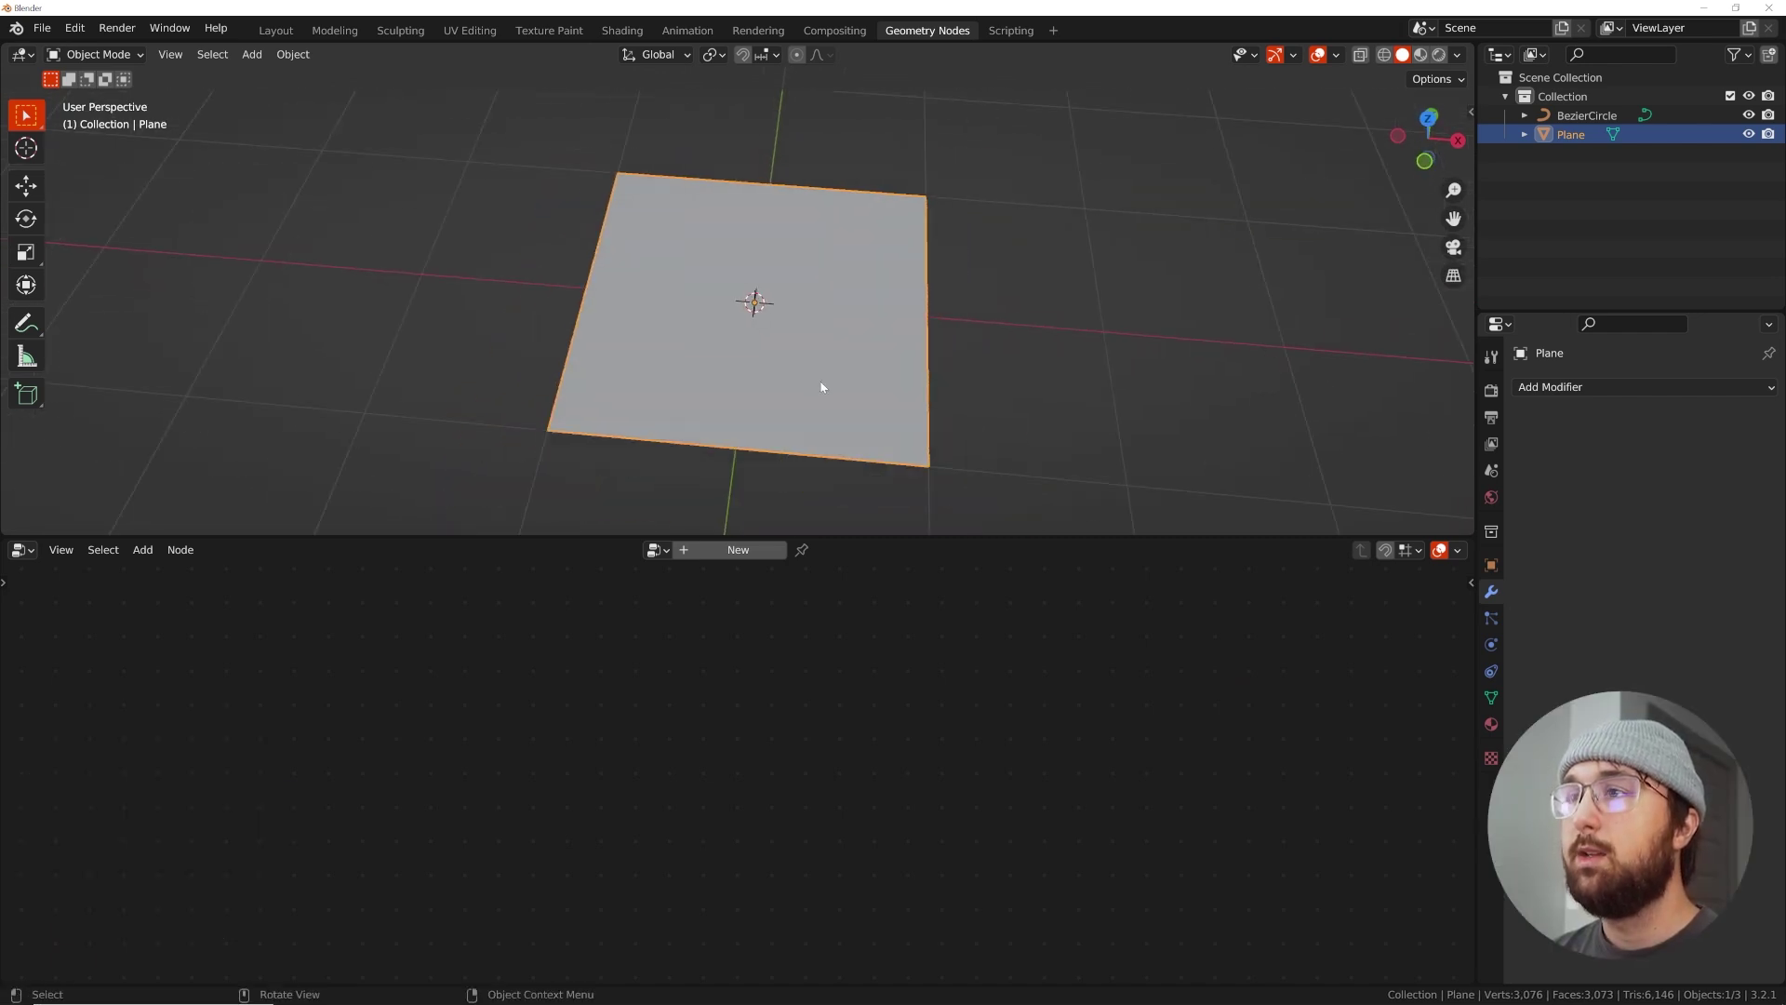
pyautogui.click(733, 556)
pyautogui.click(316, 812)
pyautogui.press('x')
# Add a Mesh Line node and connect its Mesh output to the Group Output's Geometry input
pyautogui.hotkey('shift', 'a')
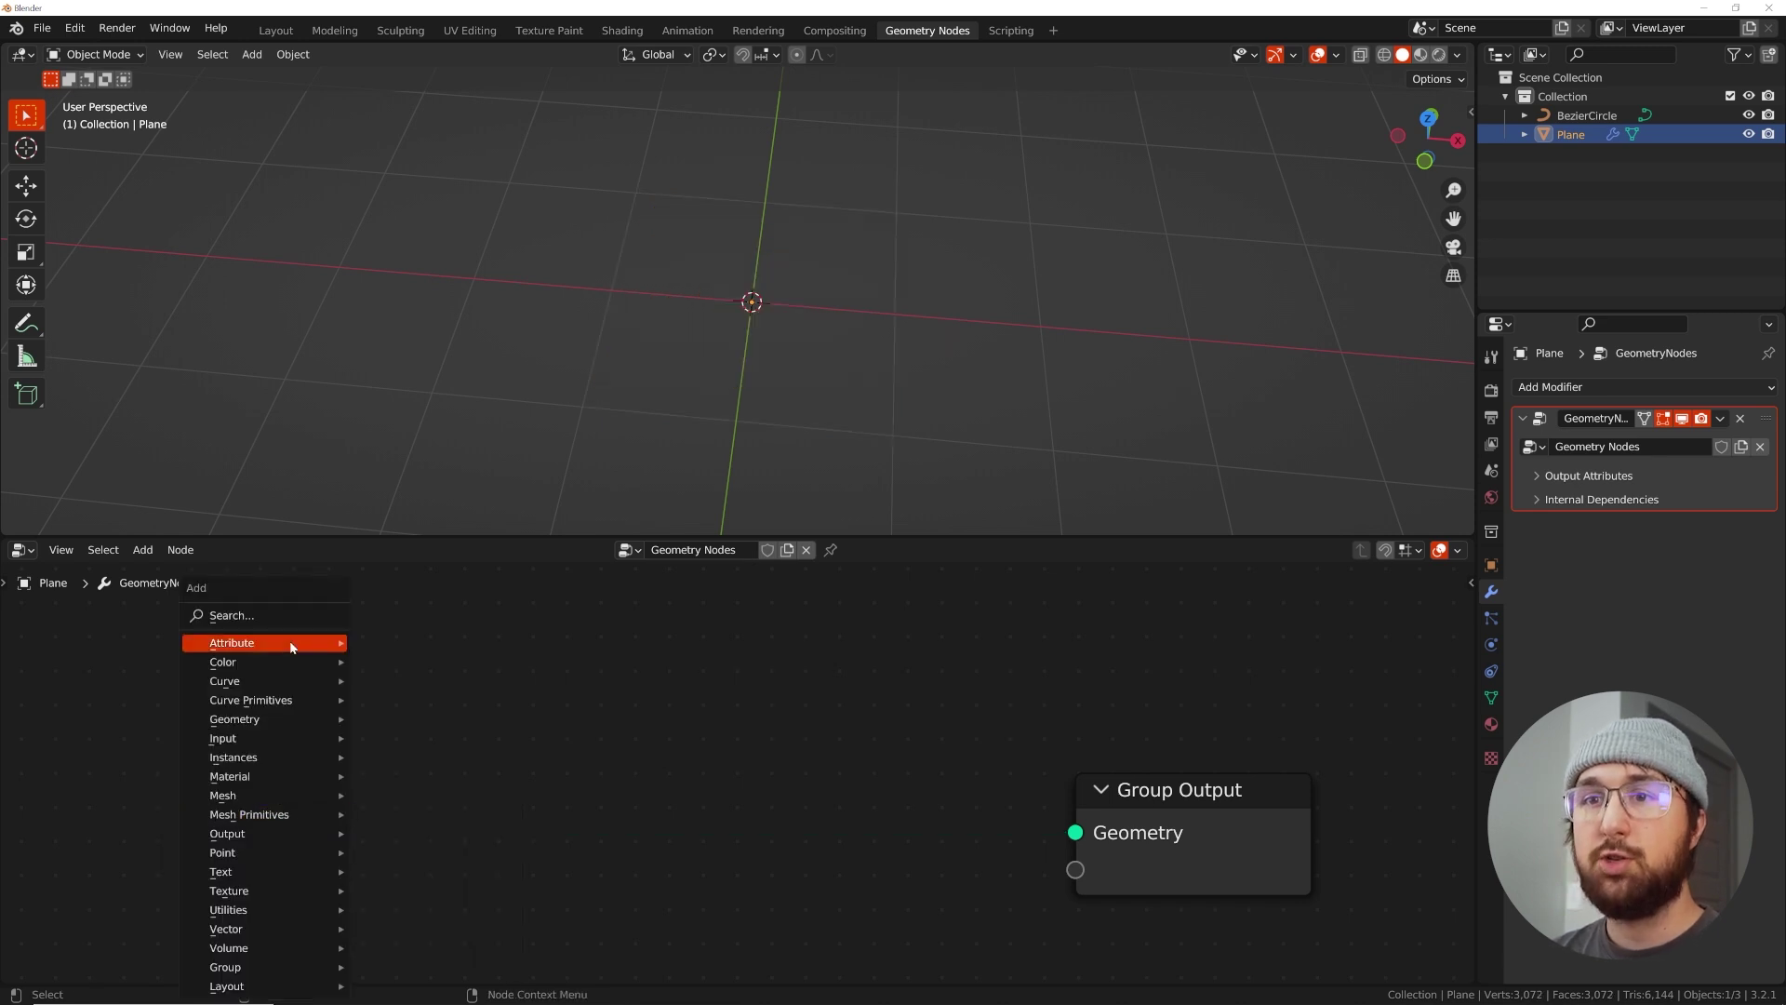
pyautogui.click(290, 624)
pyautogui.write('mesh')
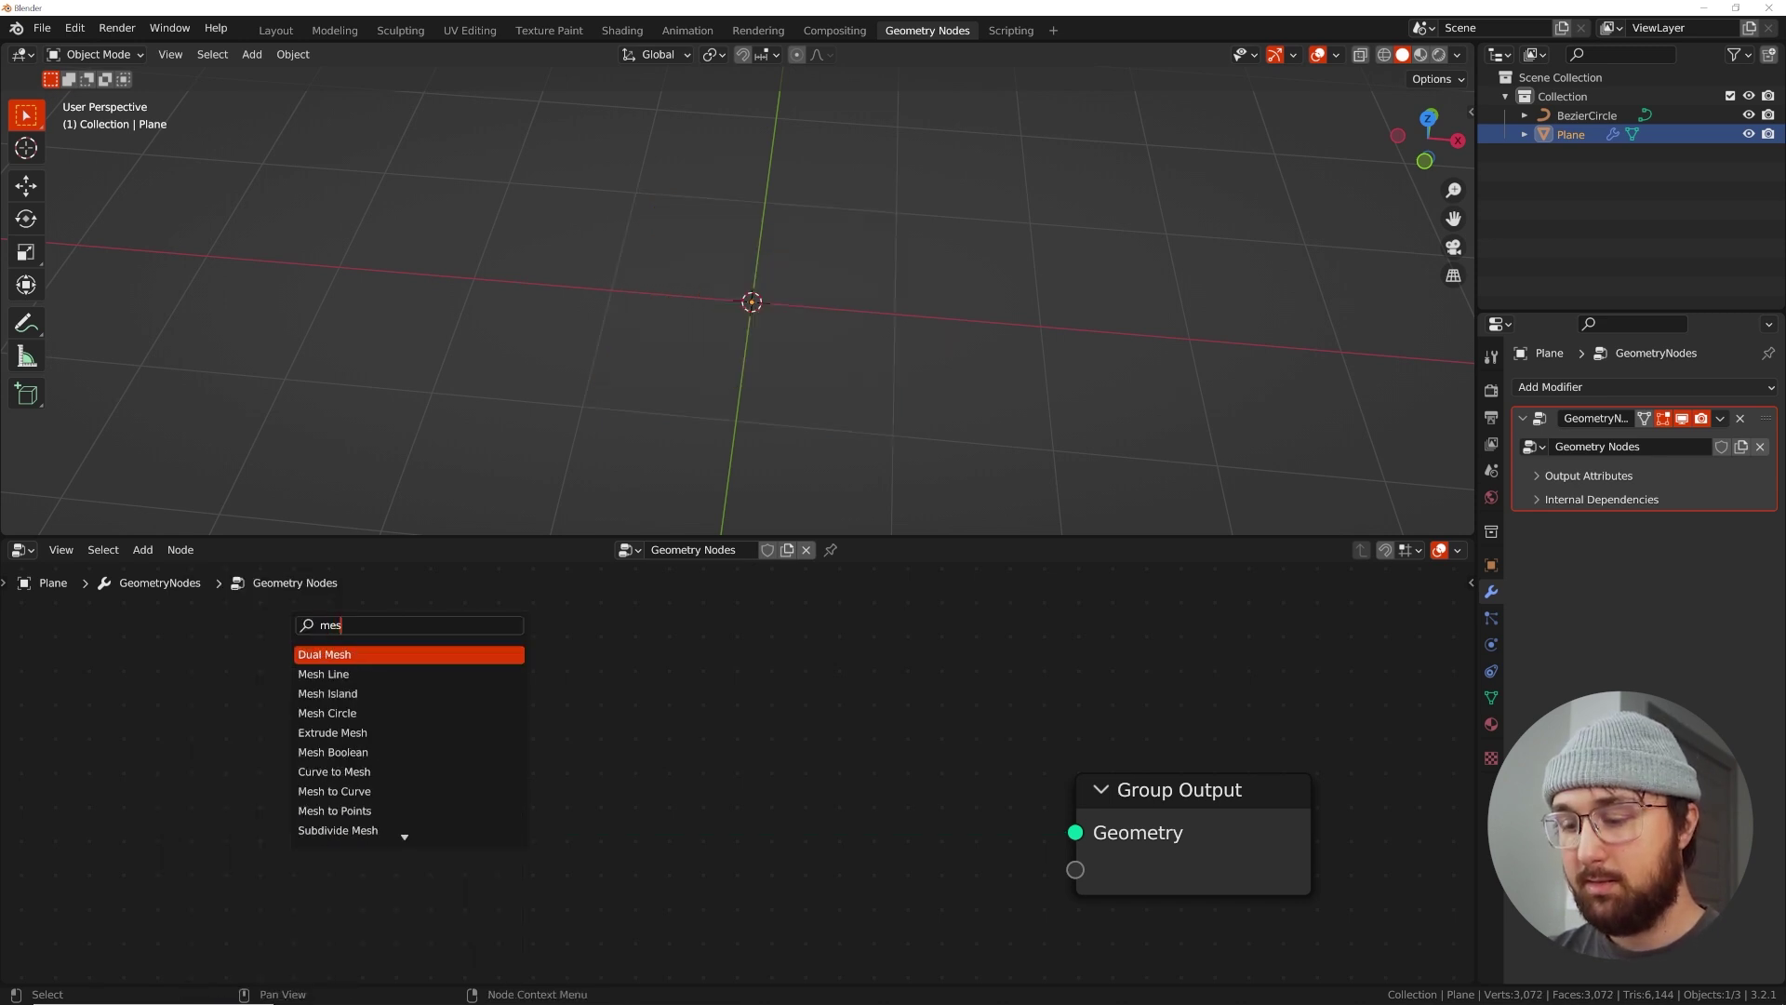
pyautogui.press('Return')
pyautogui.click(459, 735)
pyautogui.moveTo(460, 735); pyautogui.dragTo(1077, 828)
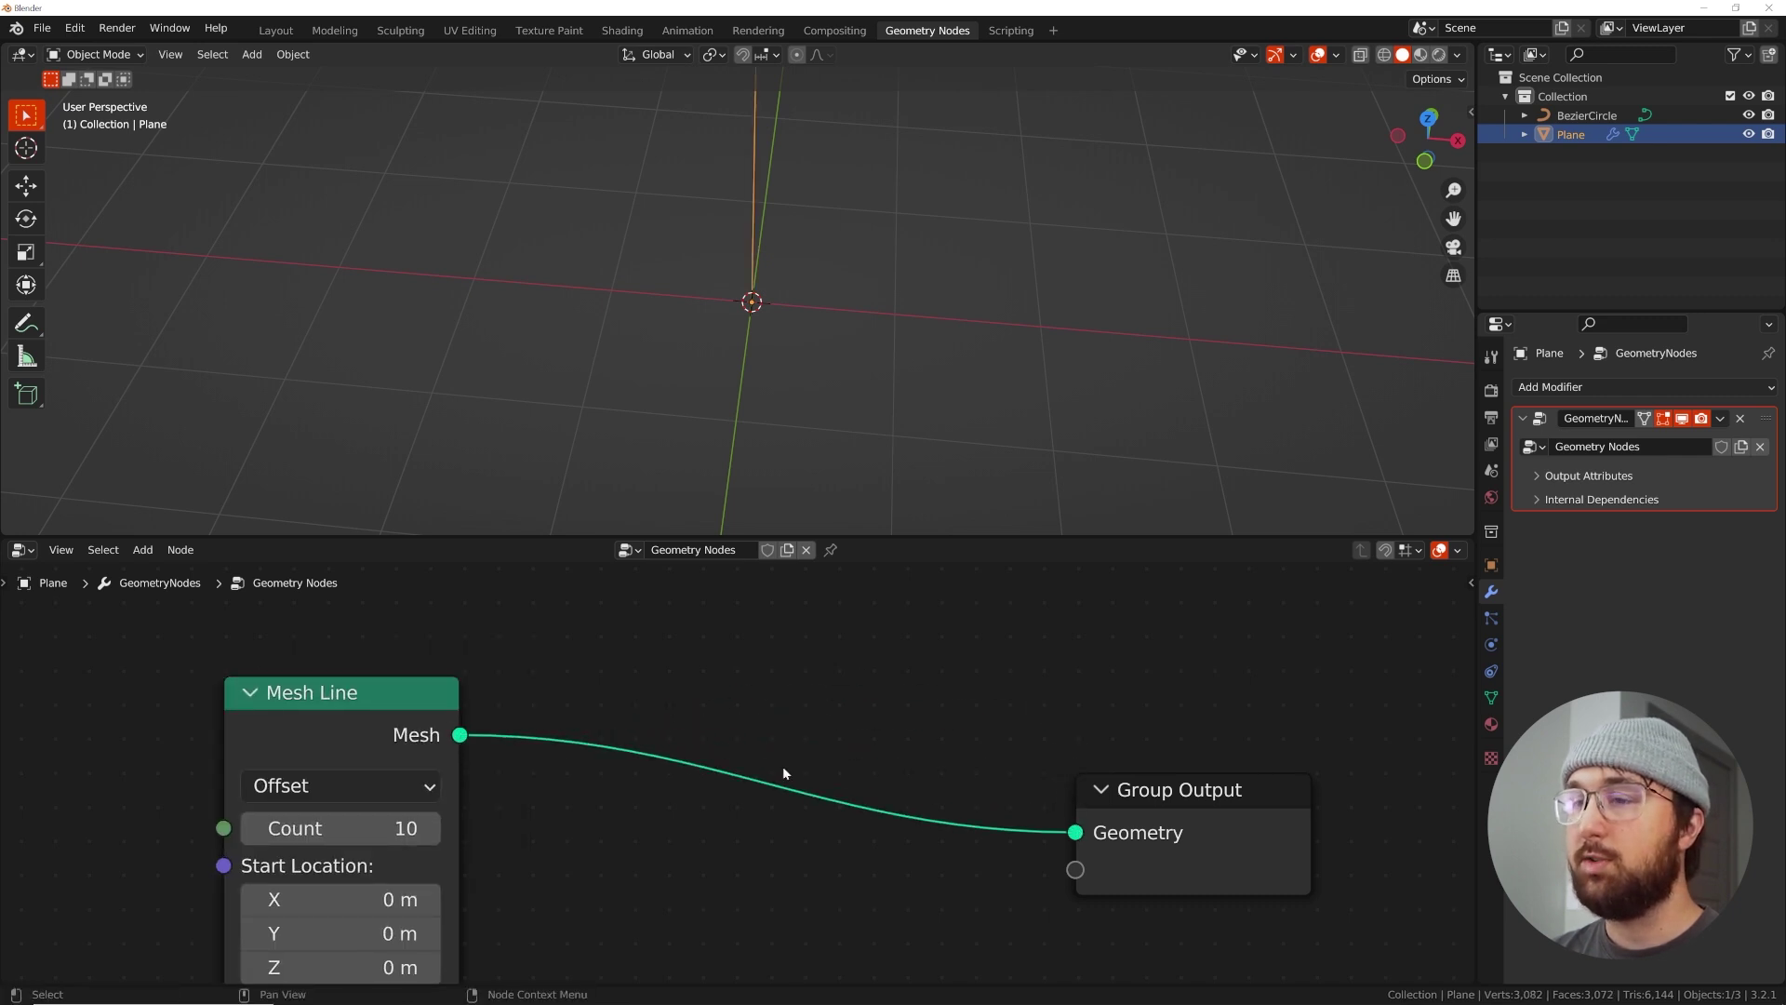
# Insert an Instance on Points node on the link between the Mesh Line and Group Output nodes
pyautogui.hotkey('shift', 'a')
pyautogui.press('Escape')
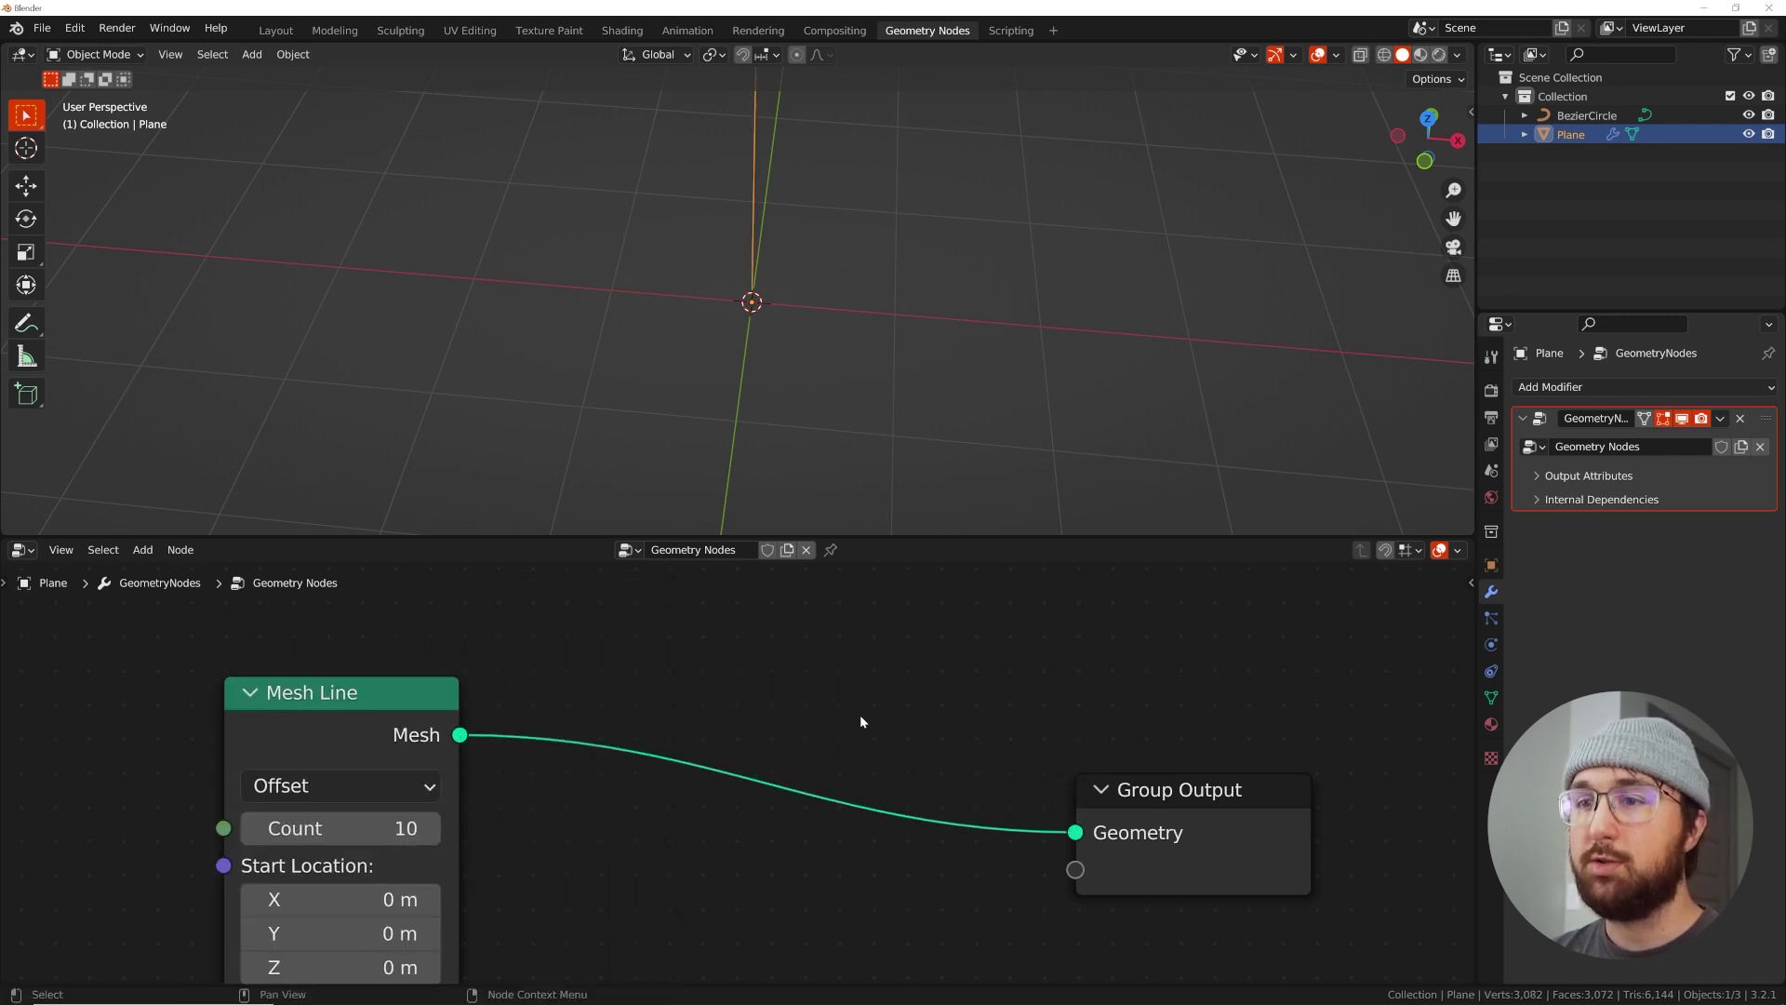
pyautogui.scroll(-4, 841, 299)
pyautogui.keyDown('shift'); pyautogui.moveTo(830, 299); pyautogui.dragTo(813, 433, button='middle'); pyautogui.keyUp('shift')
pyautogui.moveTo(813, 433); pyautogui.dragTo(817, 342, button='middle')
pyautogui.scroll(1, 646, 801)
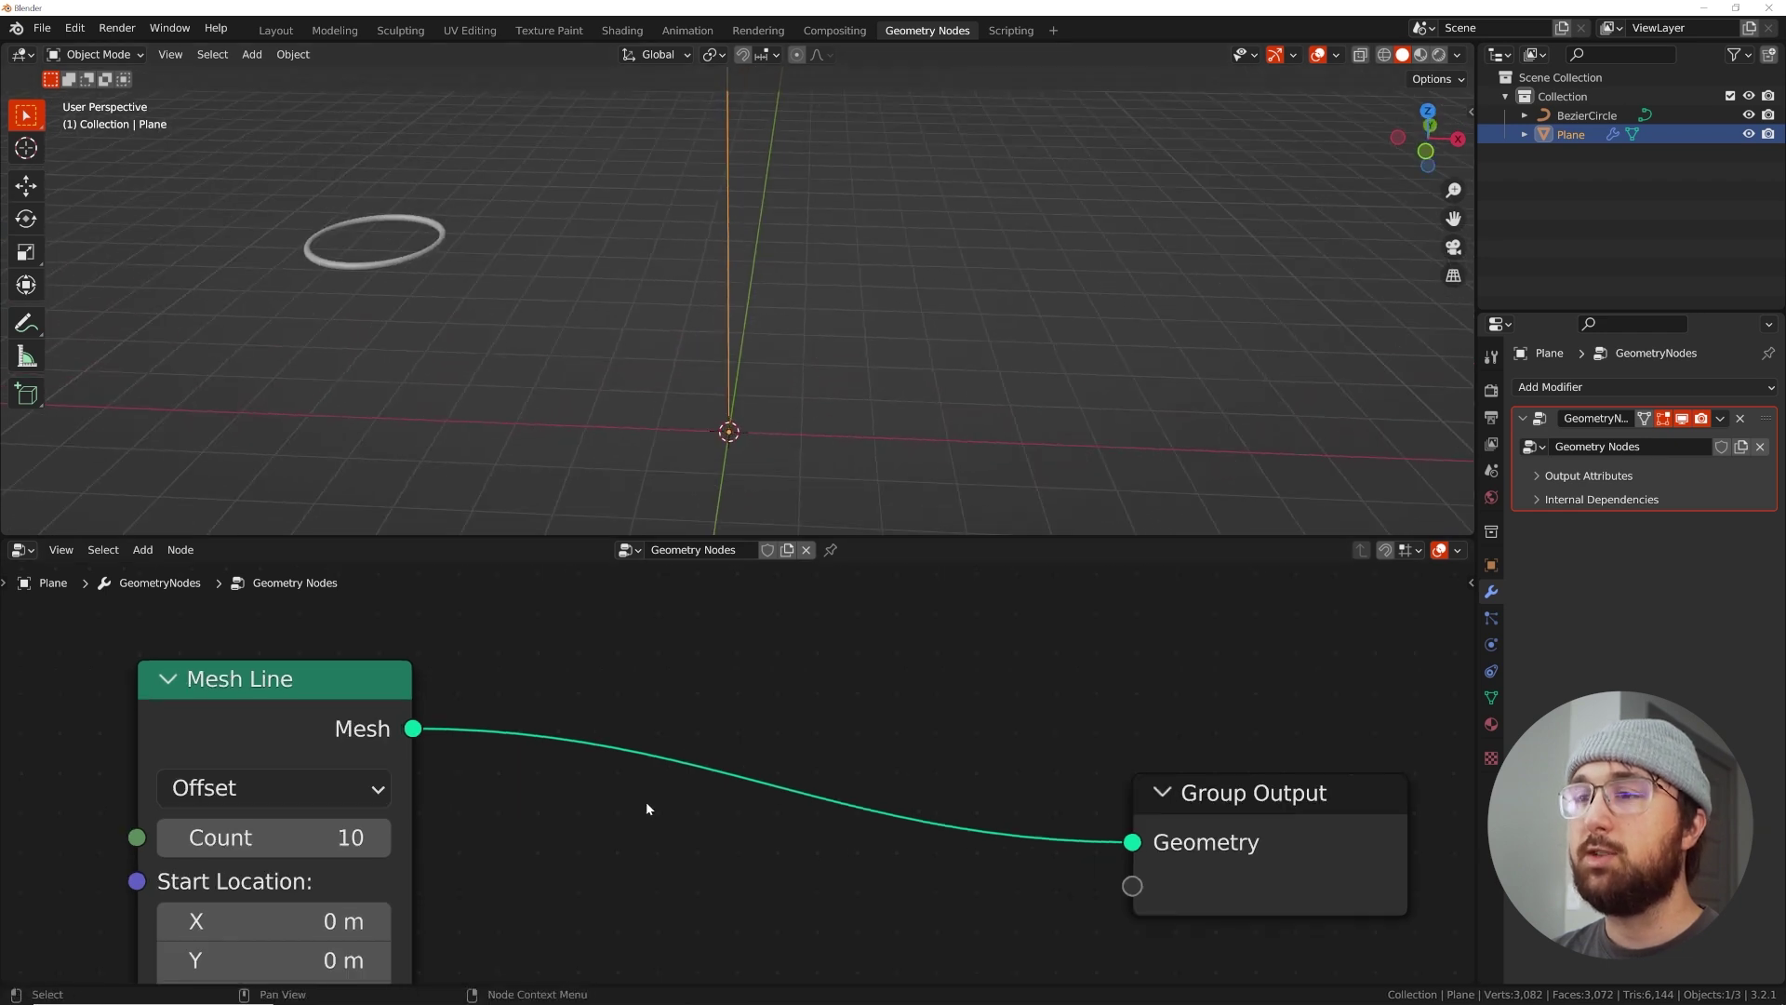
pyautogui.moveTo(683, 779); pyautogui.dragTo(683, 721, button='middle')
pyautogui.hotkey('shift', 'a')
pyautogui.click(689, 618)
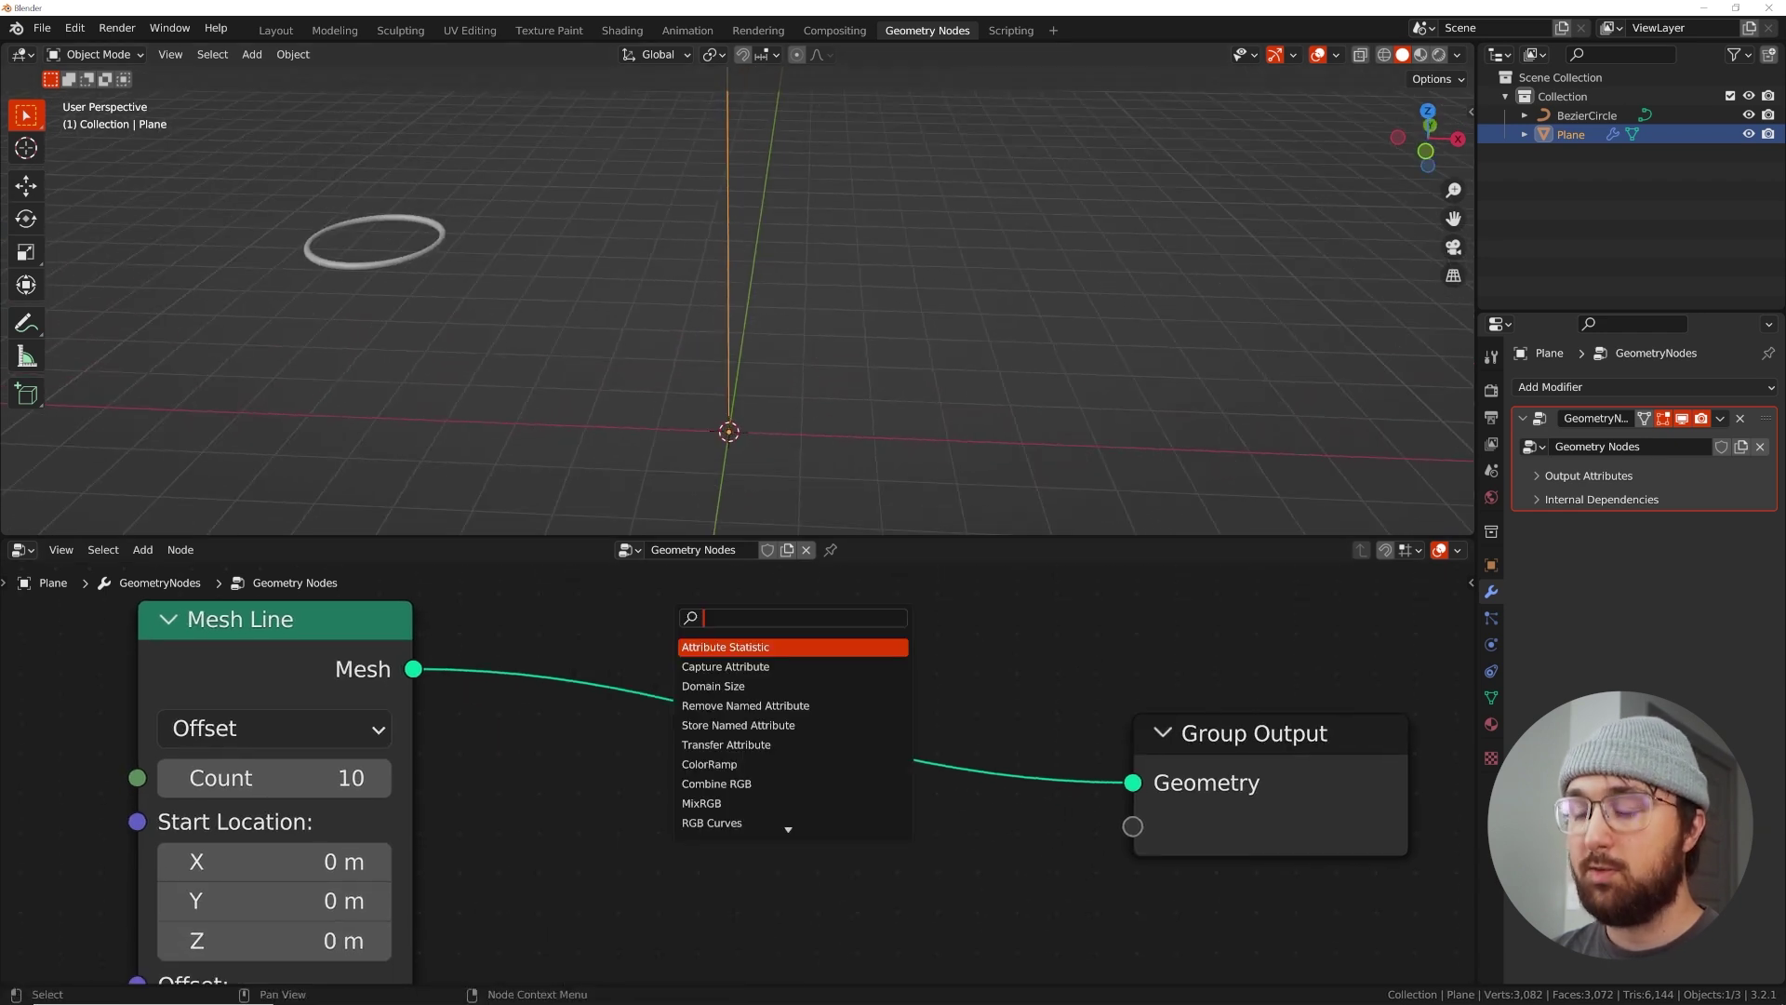
pyautogui.write('inst')
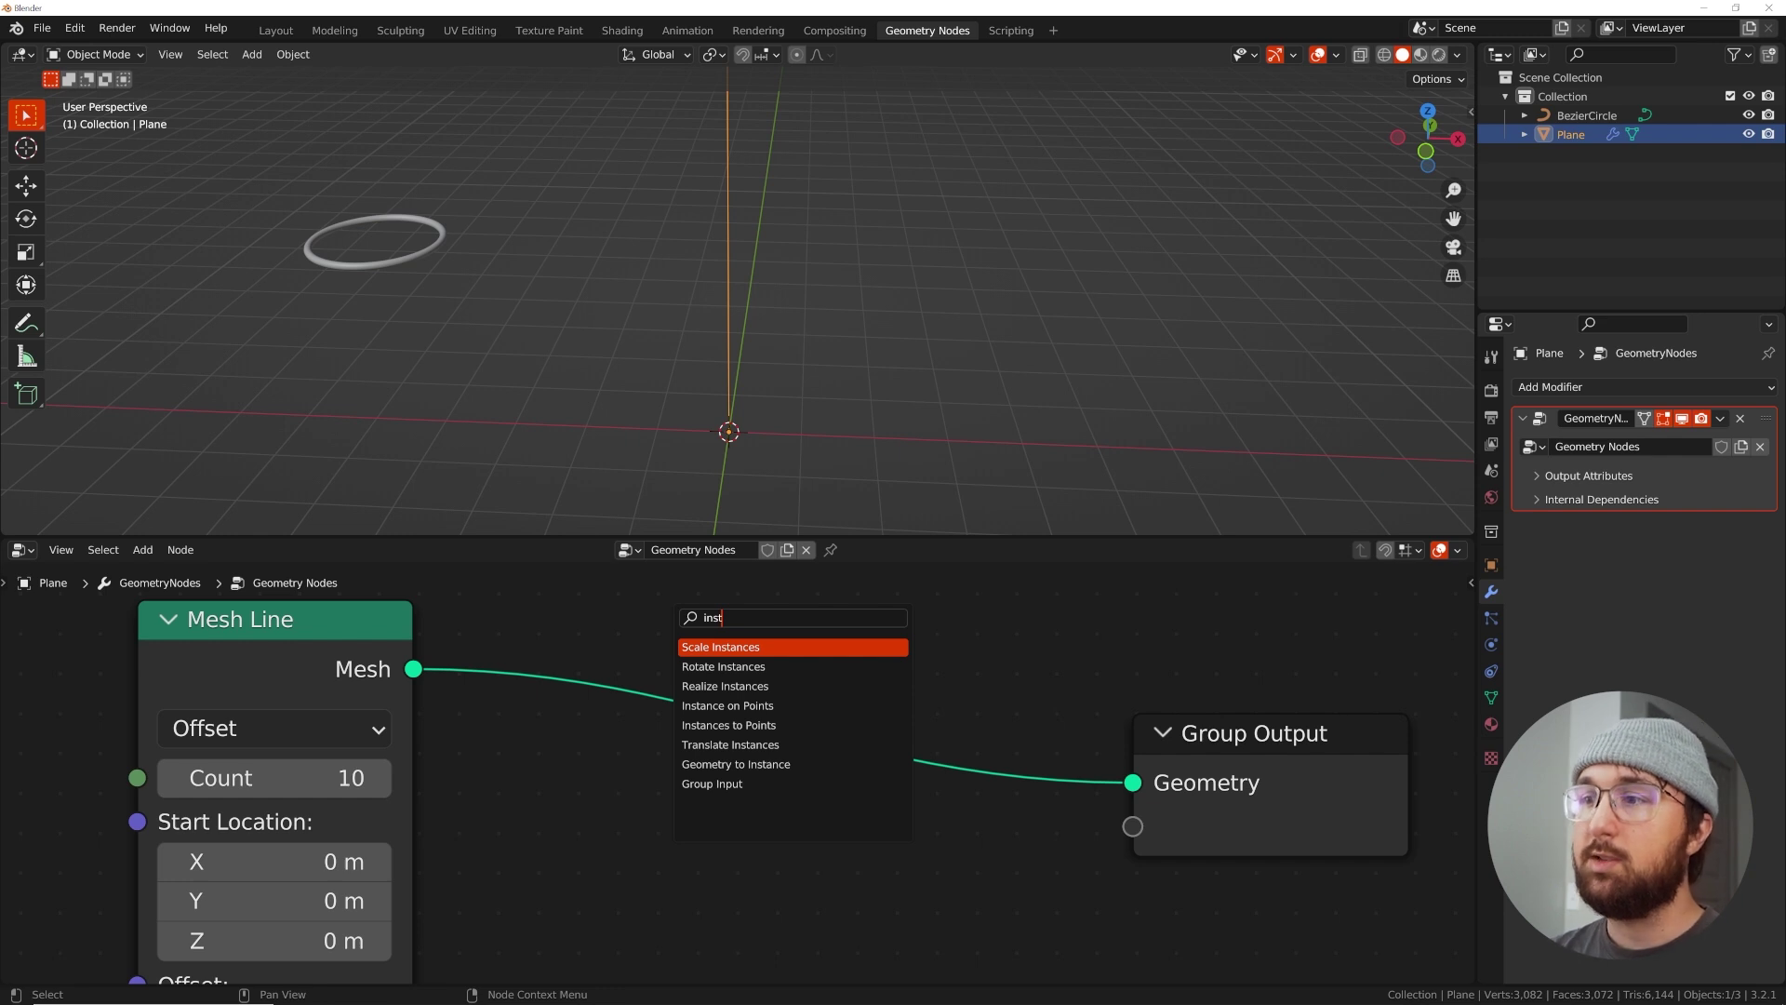
pyautogui.click(759, 705)
pyautogui.scroll(-2, 790, 711)
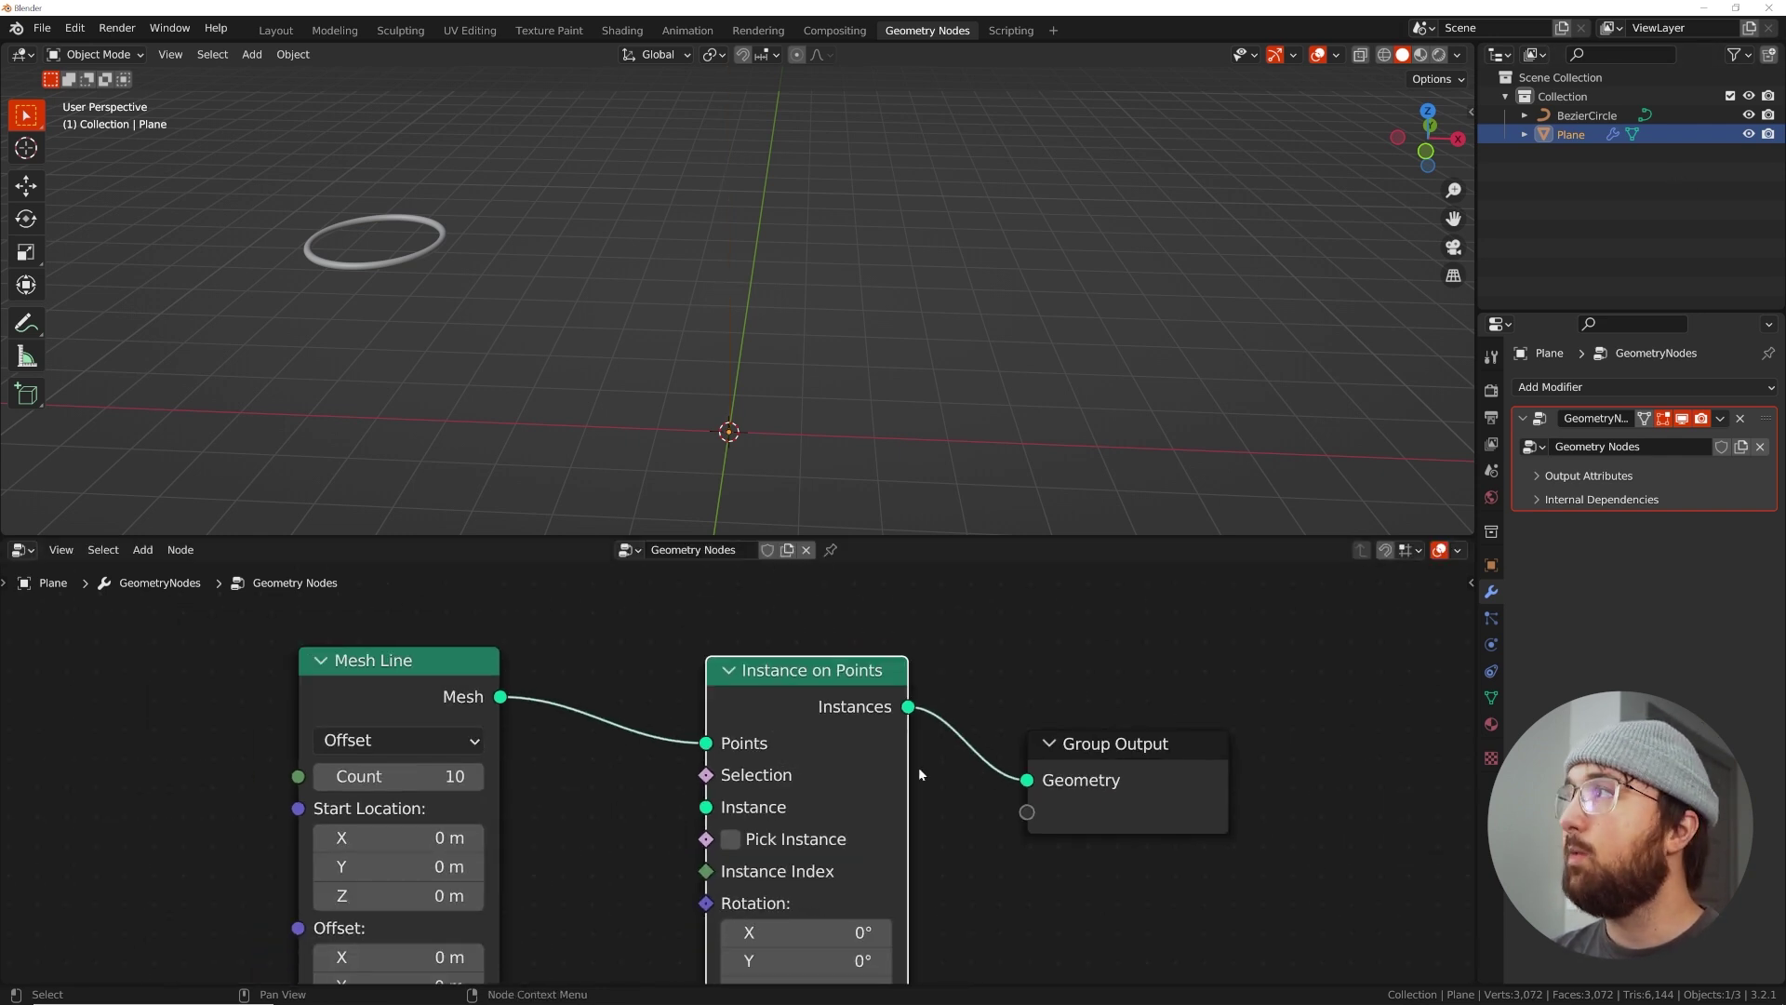
# Enlarge the node editor, bring in the BezierCircle as an Object Info node and connect its Geometry to Instance on Points' Instance input
pyautogui.press('Home')
pyautogui.moveTo(990, 537); pyautogui.dragTo(989, 427)
pyautogui.scroll(4, 912, 592)
pyautogui.scroll(-3, 1109, 551)
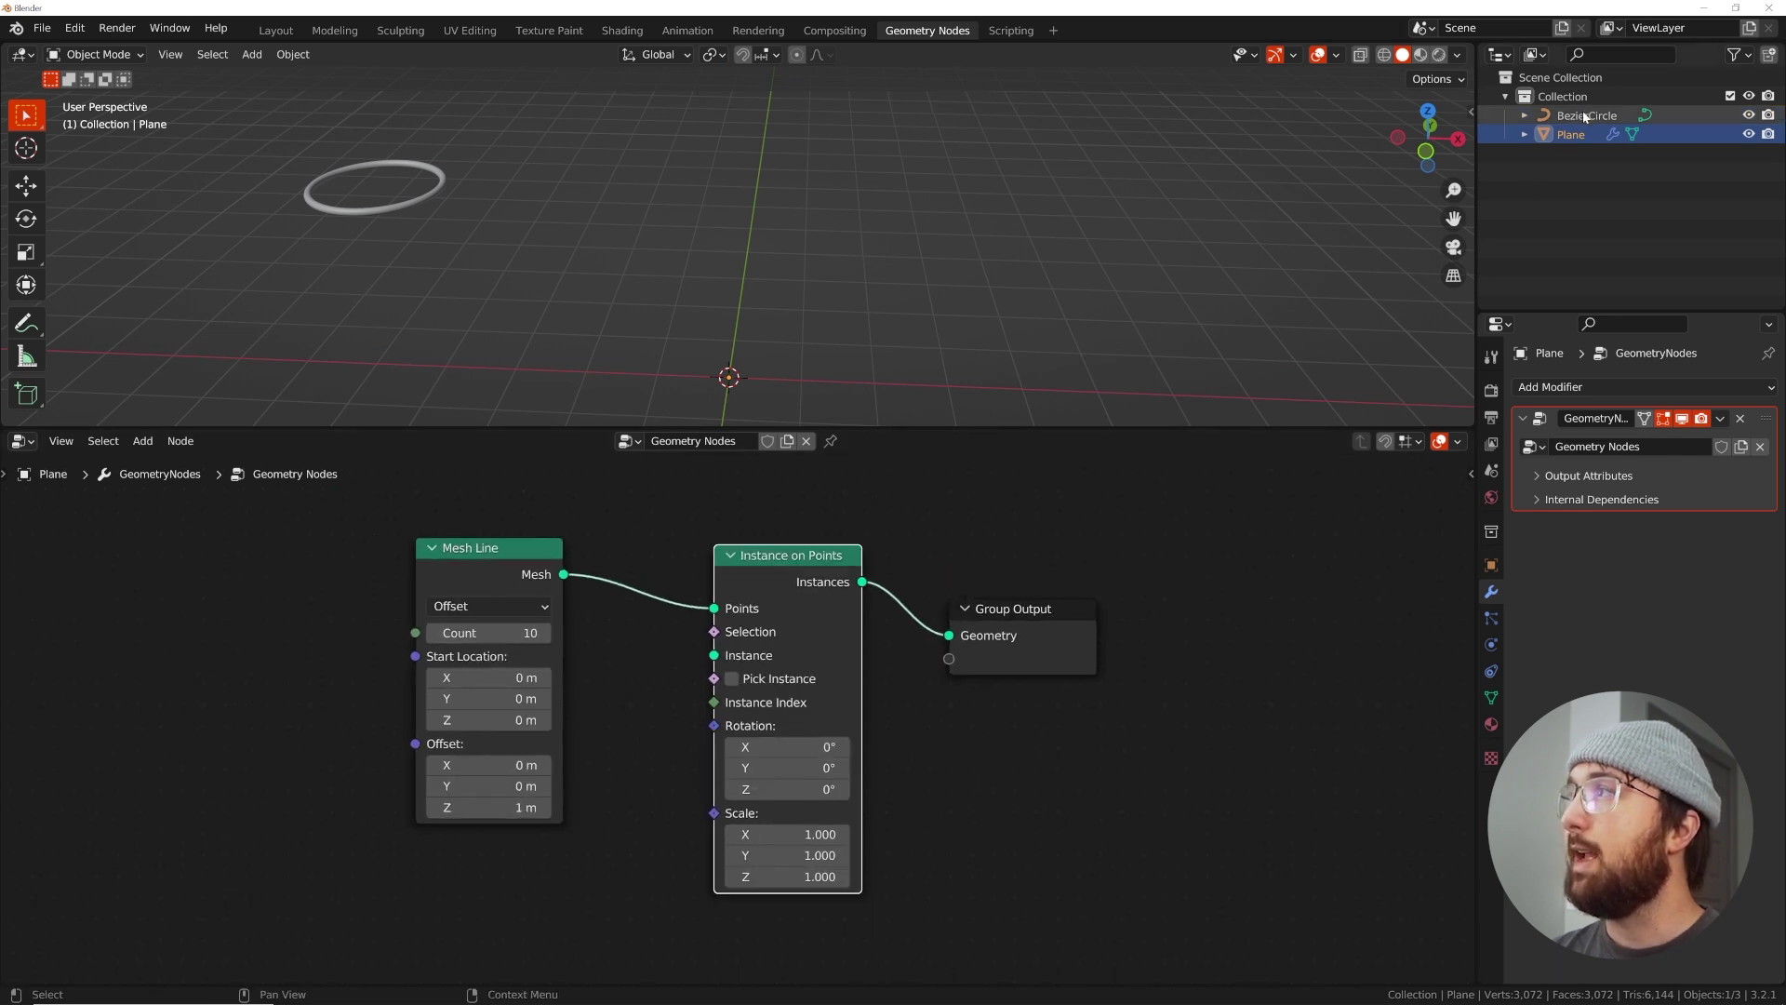
pyautogui.moveTo(1578, 113); pyautogui.dragTo(622, 830)
pyautogui.moveTo(295, 835); pyautogui.dragTo(269, 720)
pyautogui.moveTo(365, 814); pyautogui.dragTo(350, 569)
pyautogui.moveTo(712, 652); pyautogui.dragTo(715, 655)
# Set the Mesh Line's Z offset to 0.14 m and its count to 30
pyautogui.moveTo(783, 359); pyautogui.dragTo(813, 322, button='middle')
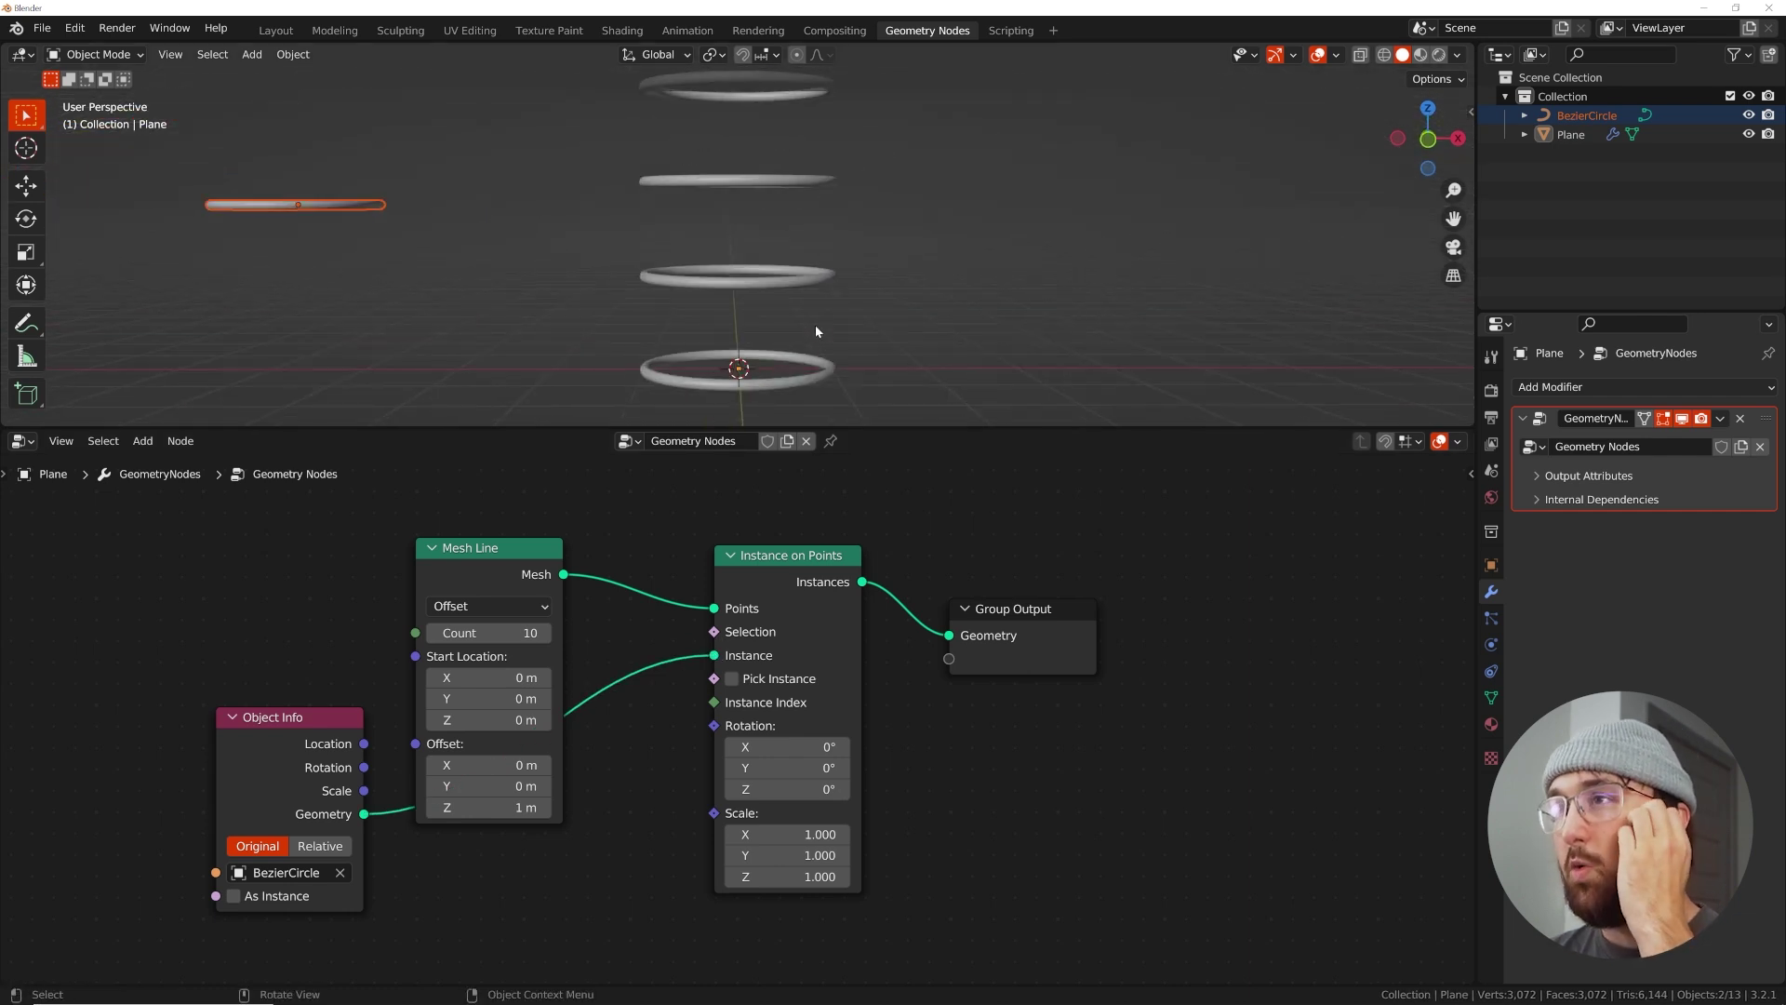
pyautogui.click(779, 302)
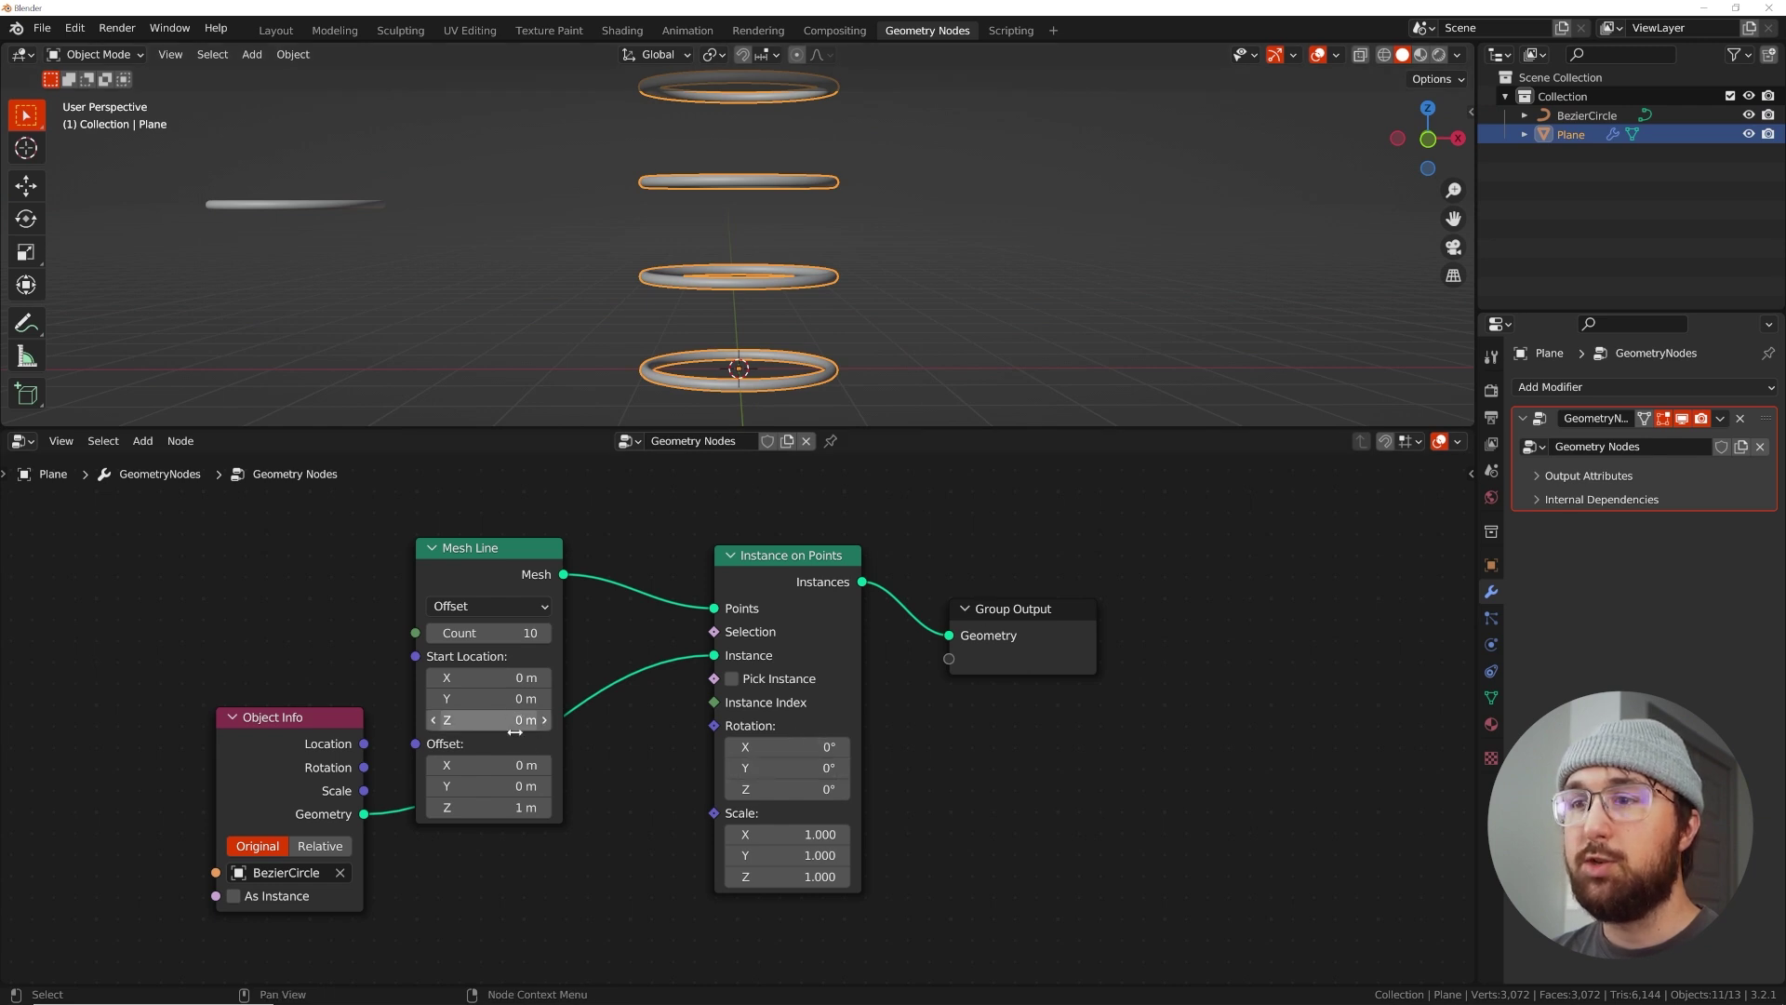
pyautogui.moveTo(515, 807); pyautogui.dragTo(461, 808)
pyautogui.write('30')
pyautogui.press('Return')
pyautogui.scroll(-4, 835, 287)
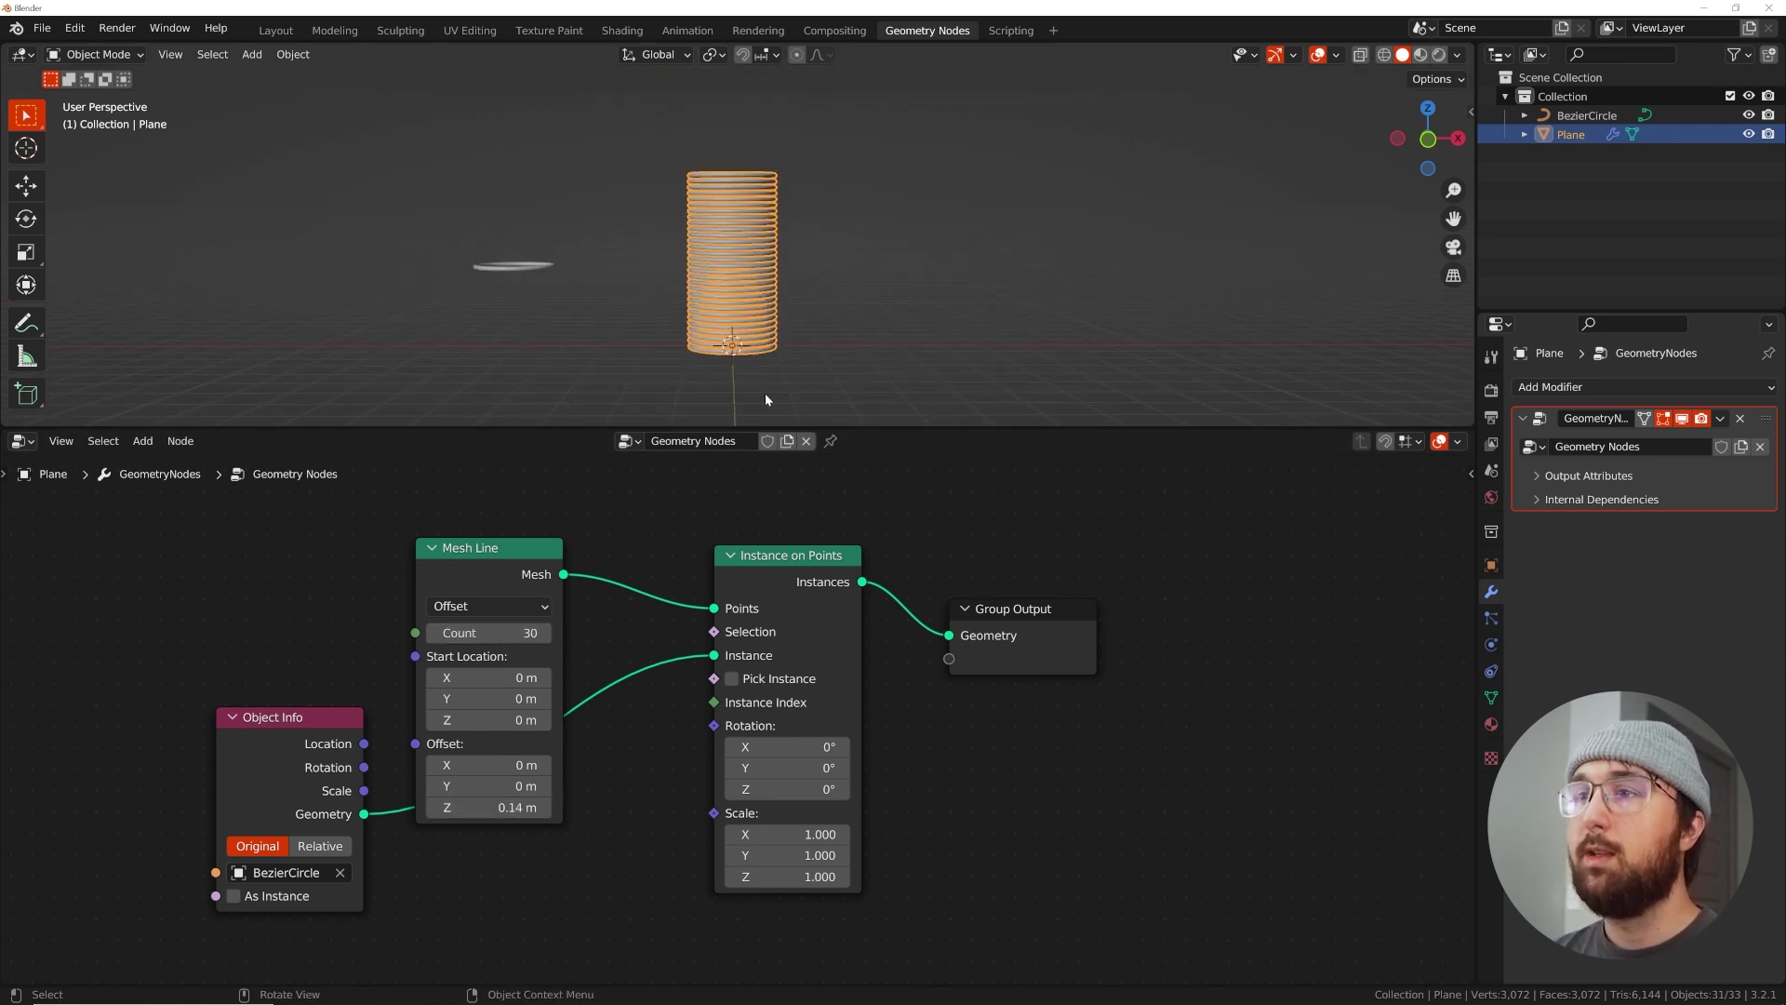
# Set the Mesh Line's Z start location to -1.82 m
pyautogui.moveTo(488, 724)
pyautogui.mouseDown()
pyautogui.moveTo(455, 724)
pyautogui.moveTo(472, 724)
pyautogui.mouseUp()
pyautogui.scroll(2, 837, 348)
pyautogui.keyDown('shift'); pyautogui.moveTo(837, 348); pyautogui.dragTo(856, 124, button='middle'); pyautogui.keyUp('shift')
pyautogui.moveTo(759, 185); pyautogui.dragTo(729, 226, button='middle')
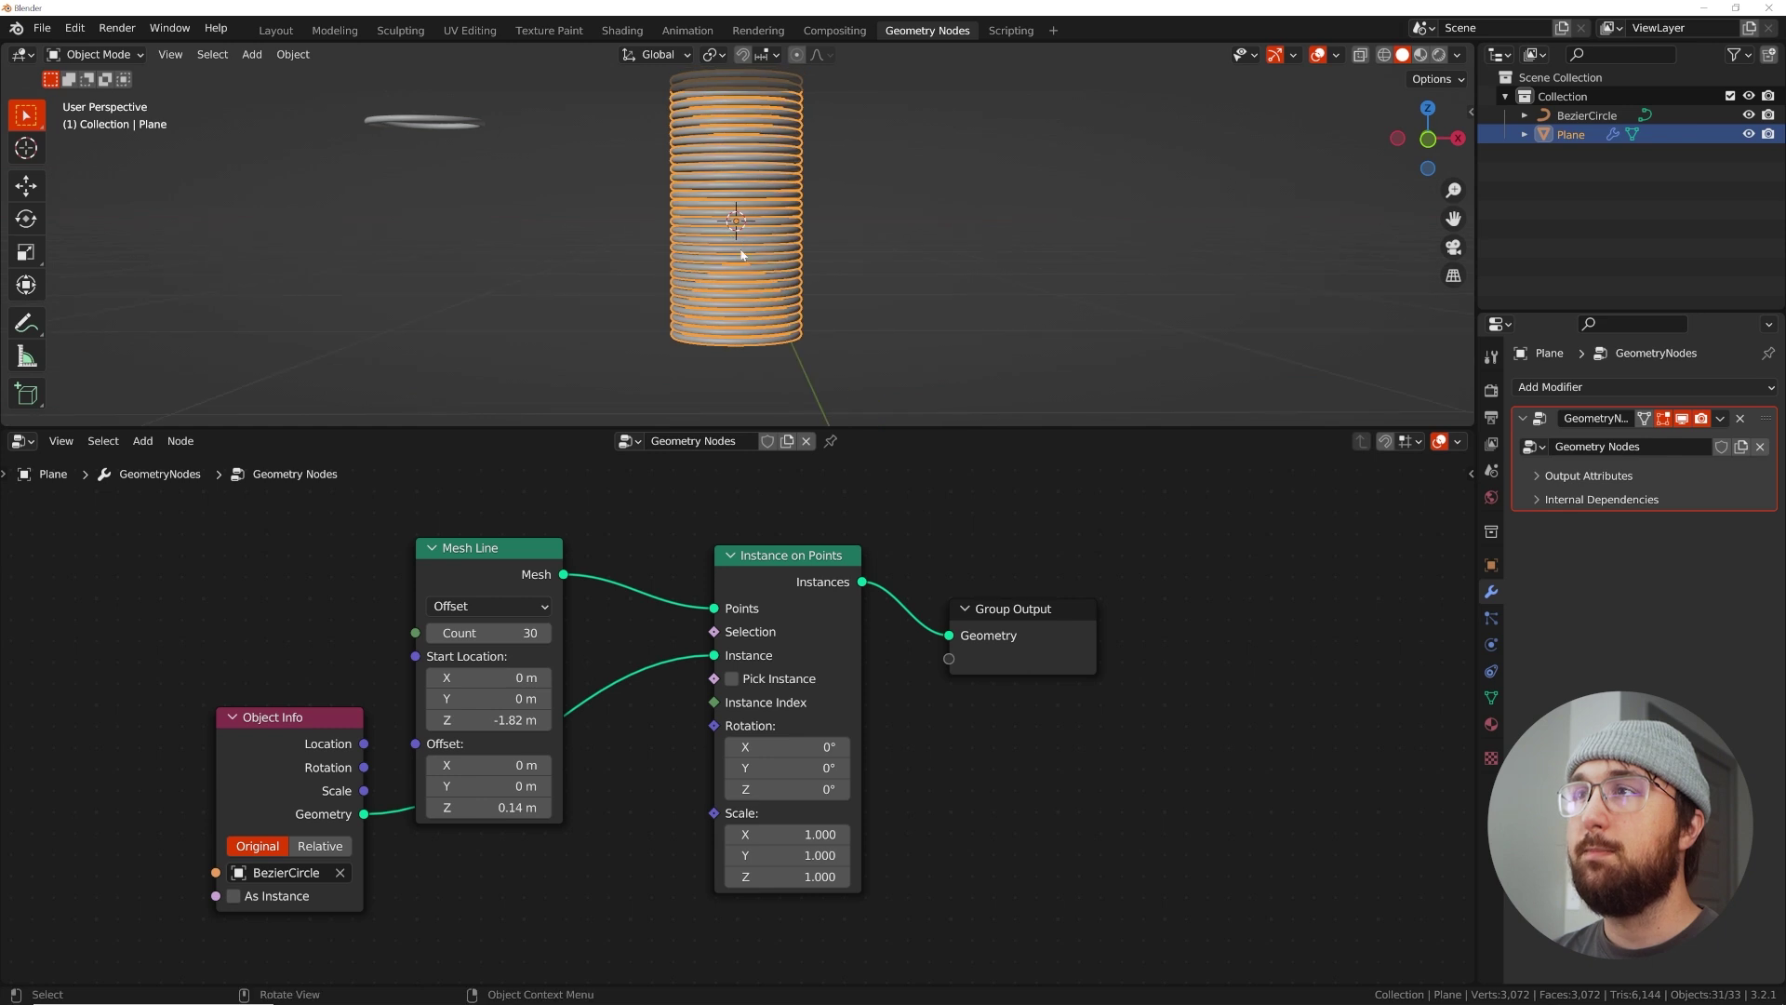
pyautogui.click(891, 263)
pyautogui.click(732, 265)
pyautogui.press('r')
pyautogui.press('r')
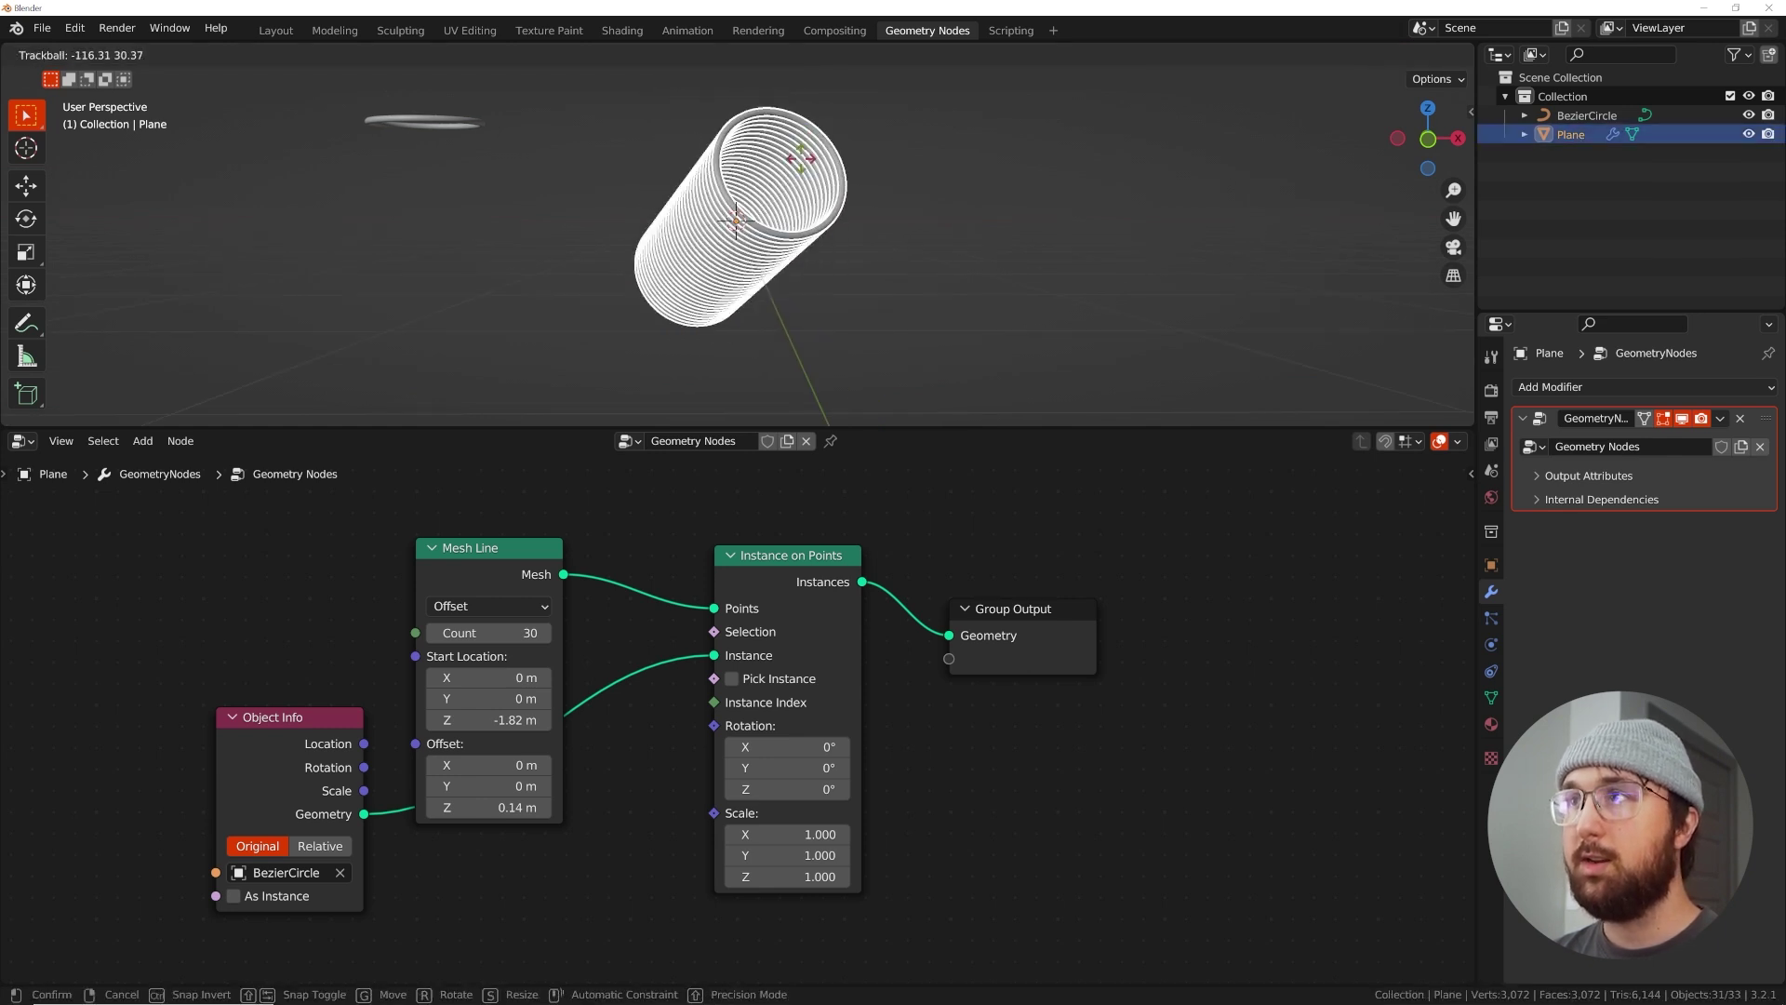
pyautogui.rightClick(821, 210)
# Add a Map Range node and connect its Result to the Scale input of Instance on Points
pyautogui.moveTo(787, 582); pyautogui.dragTo(789, 785)
pyautogui.moveTo(802, 784); pyautogui.dragTo(800, 502, button='middle')
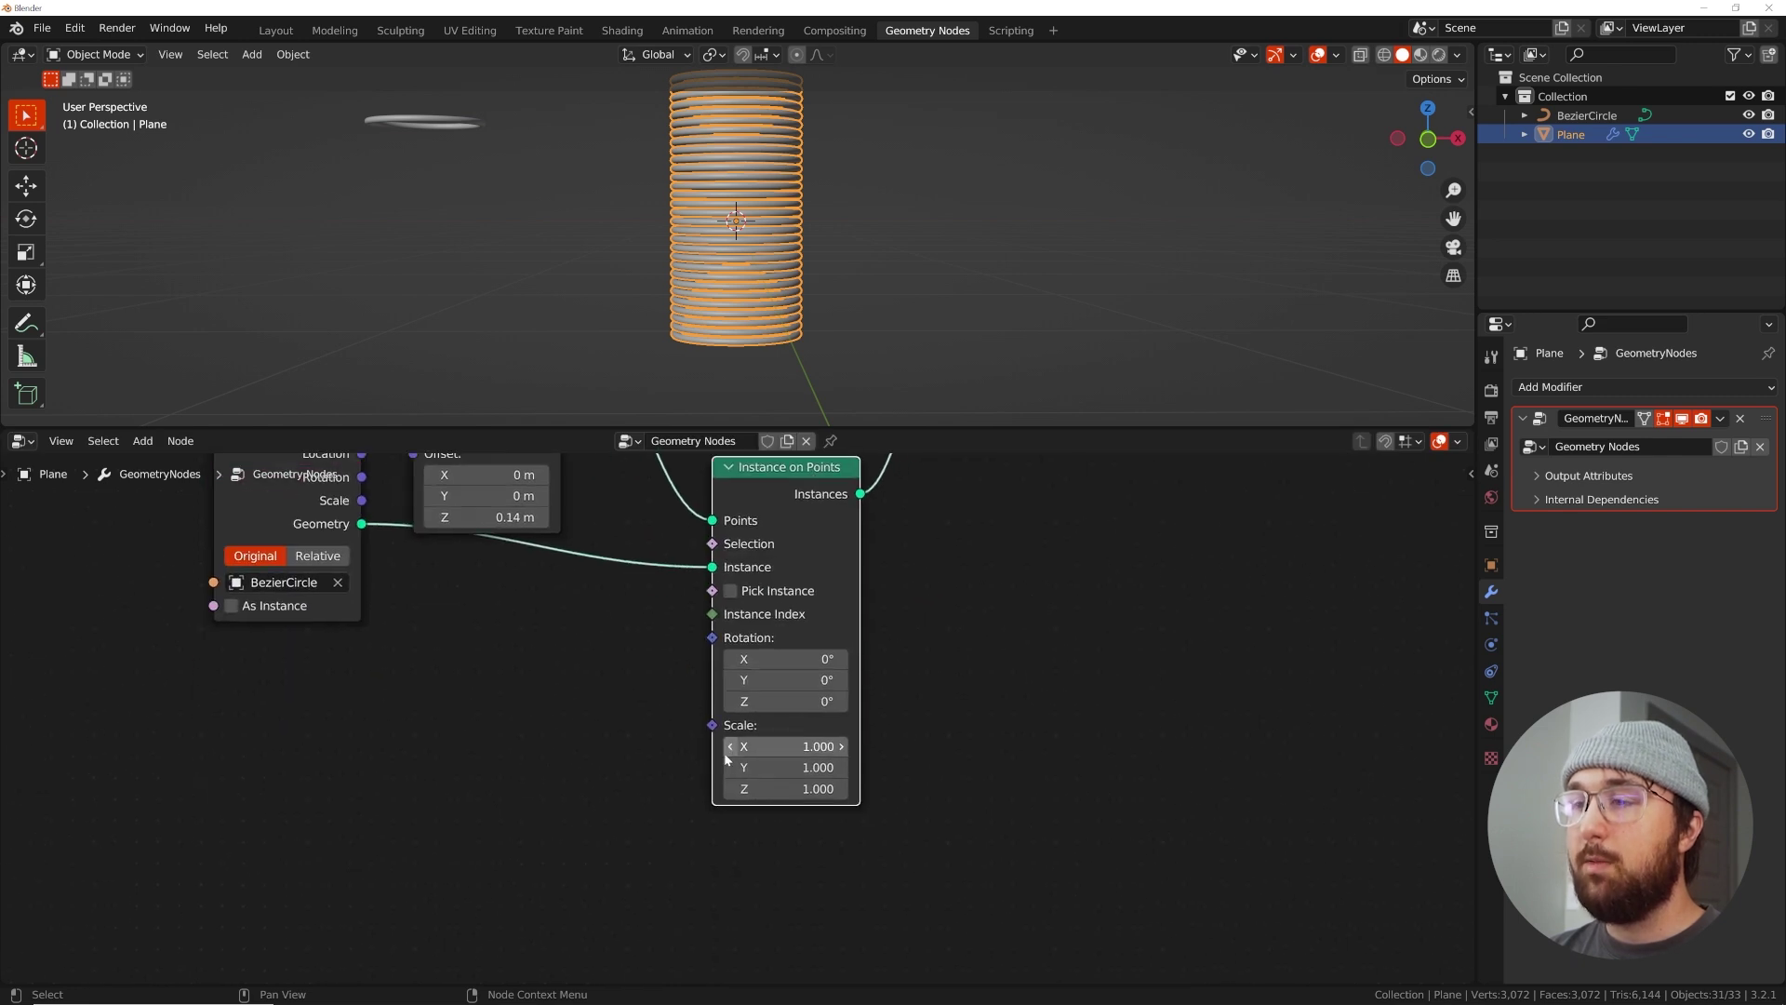
pyautogui.click(561, 772)
pyautogui.hotkey('shift', 'a')
pyautogui.click(523, 621)
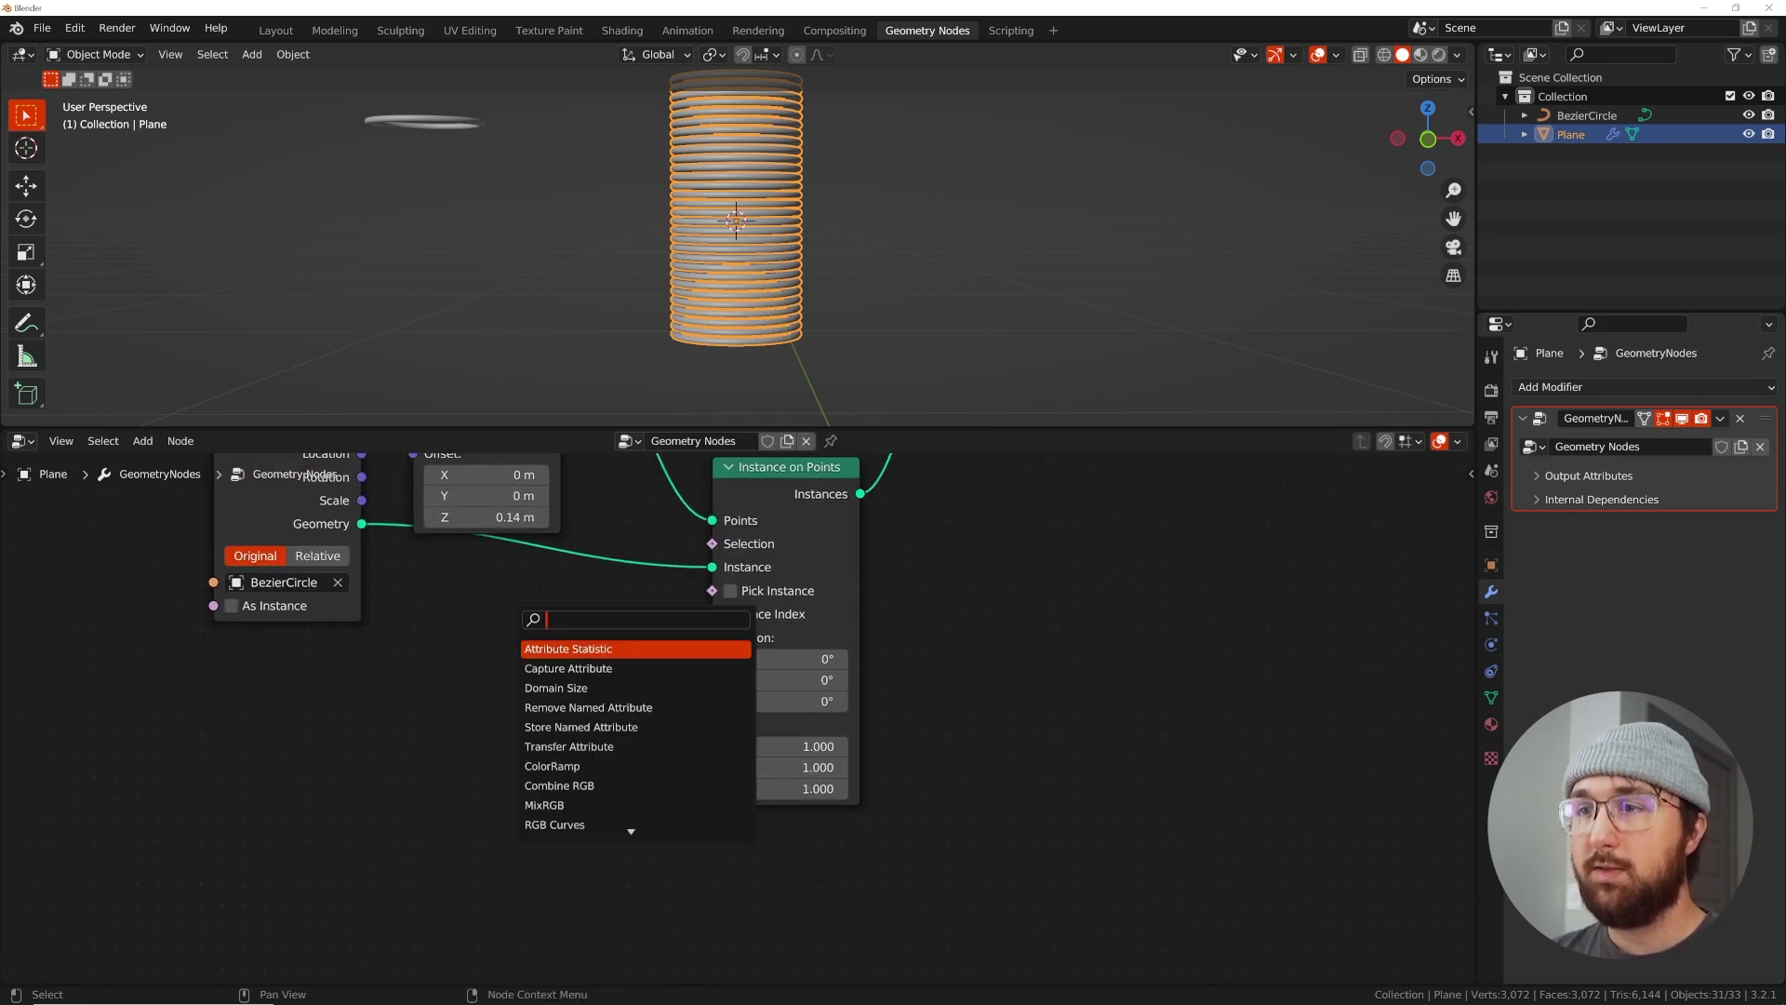
pyautogui.write('map')
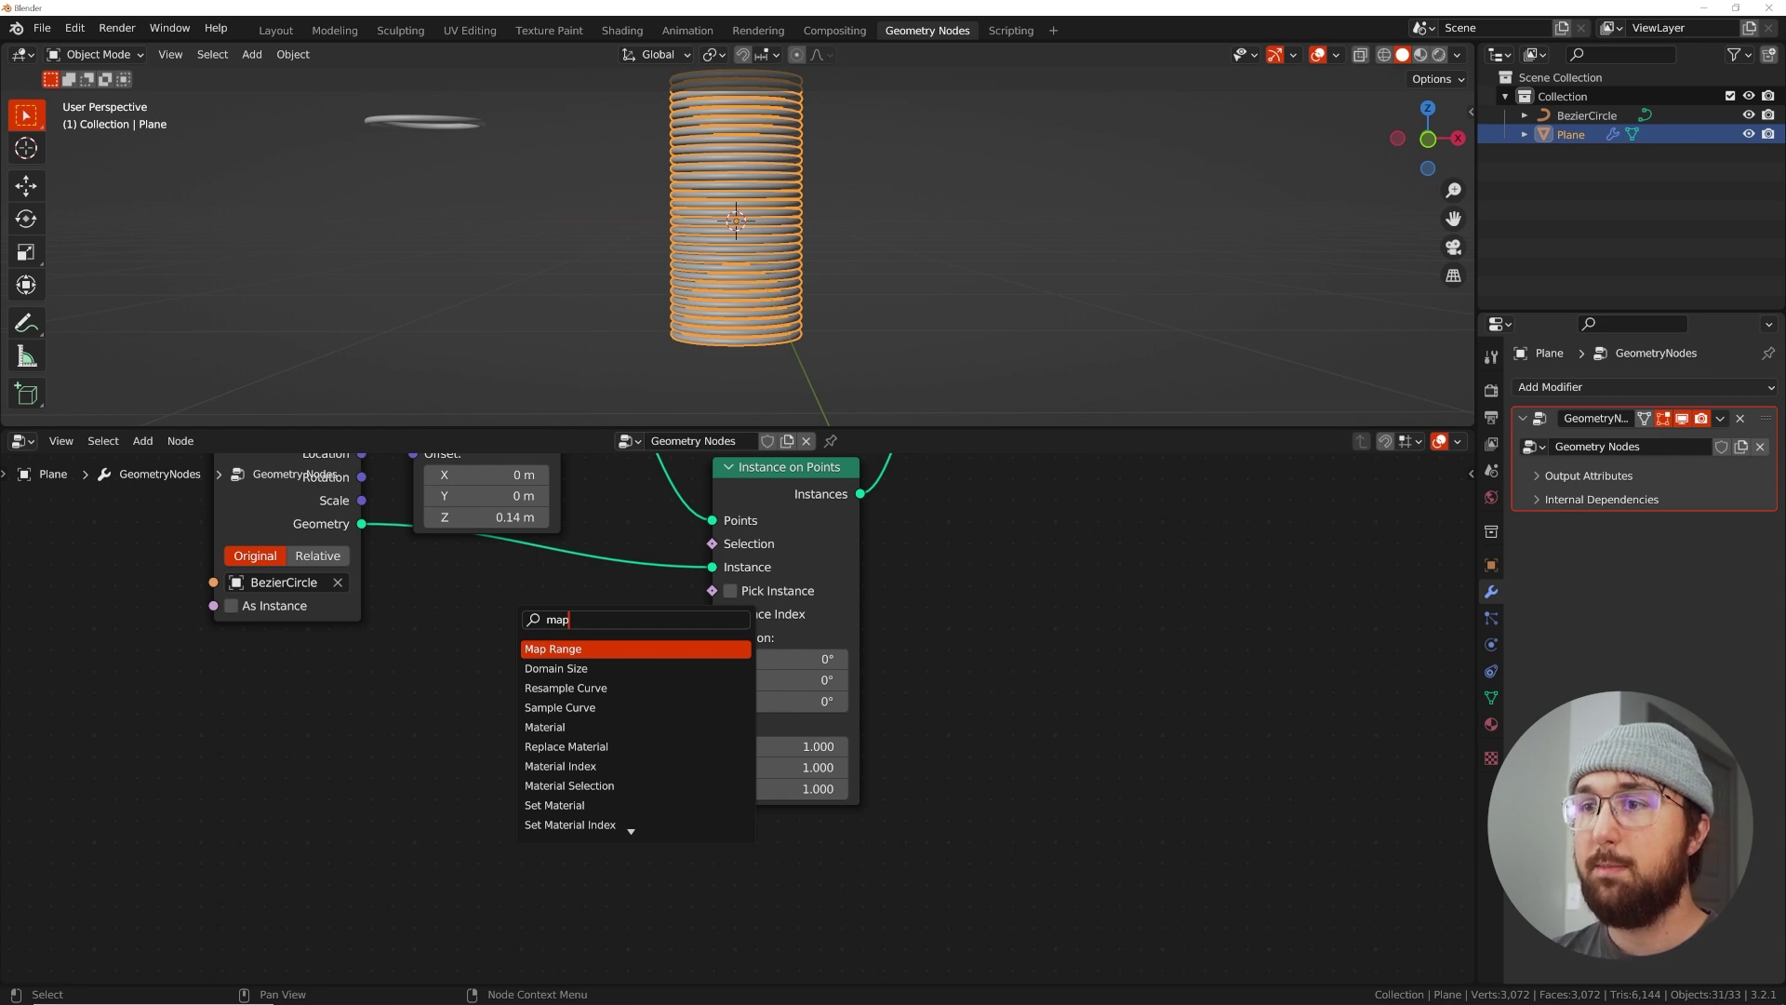
pyautogui.press('Return')
pyautogui.moveTo(523, 733); pyautogui.dragTo(711, 725)
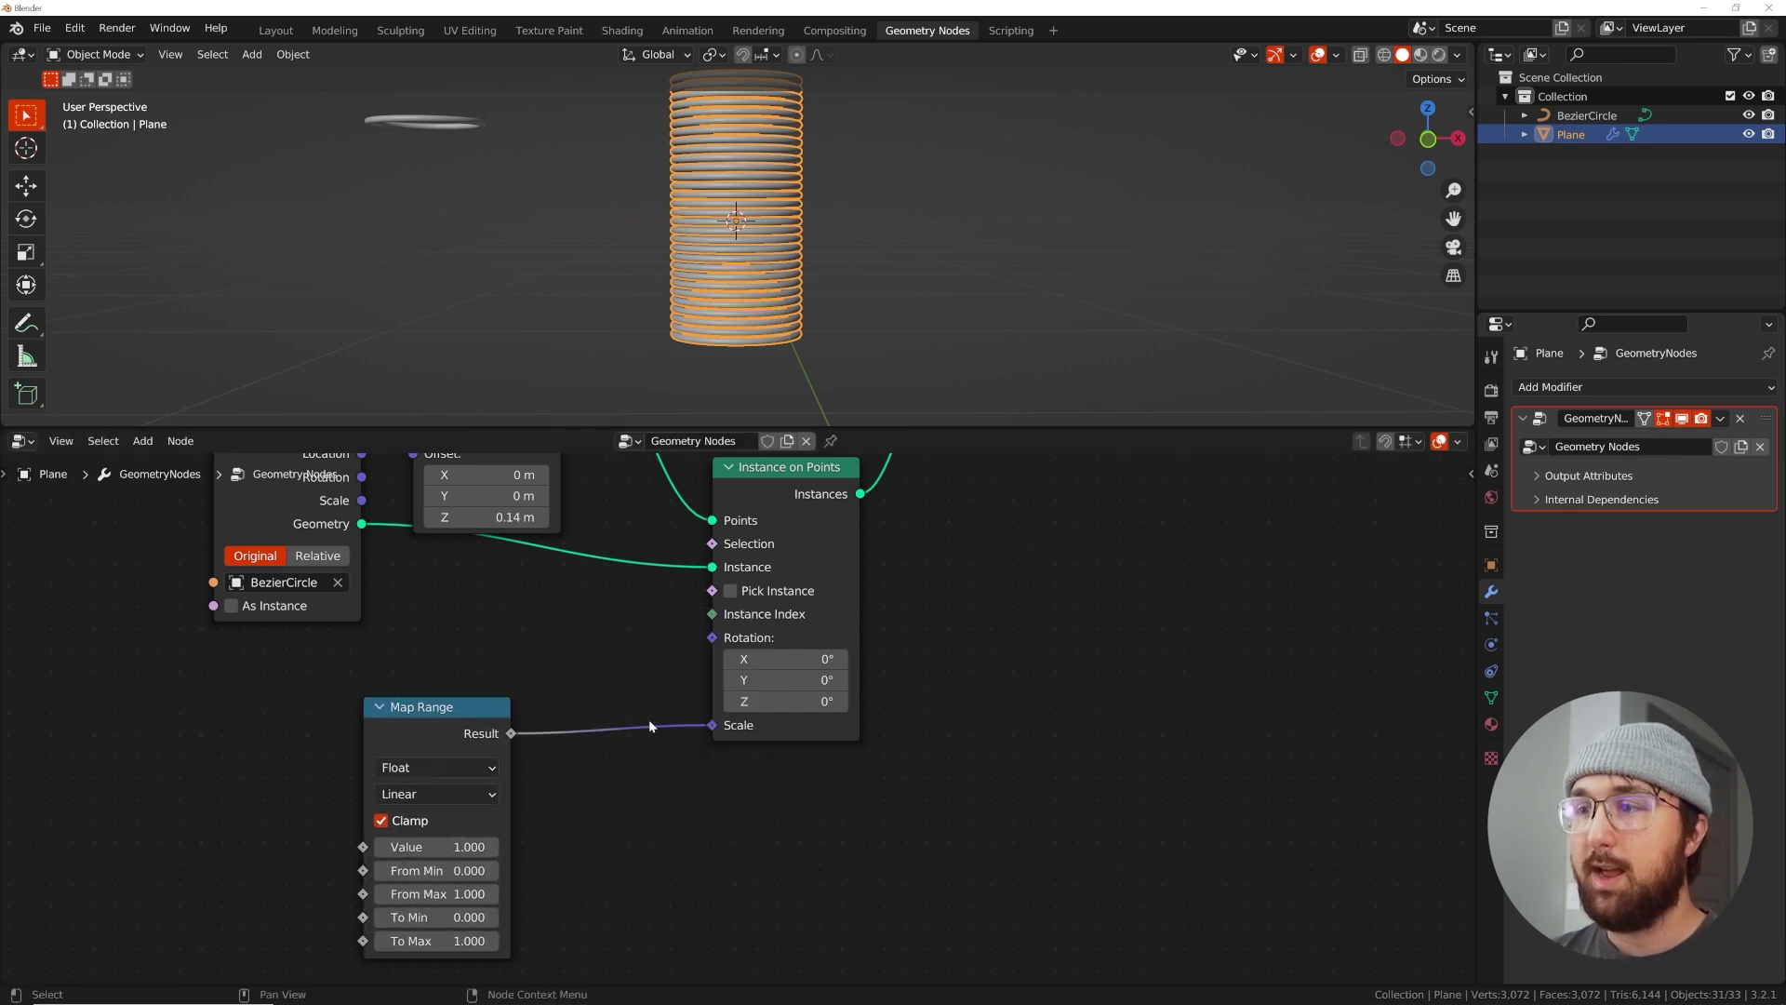
# Add a Gradient Texture node before the Map Range node
pyautogui.moveTo(305, 691); pyautogui.dragTo(621, 682, button='middle')
pyautogui.hotkey('shift', 'a')
pyautogui.moveTo(622, 682)
pyautogui.click(540, 615)
pyautogui.write('gra')
pyautogui.press('Return')
pyautogui.click(402, 750)
# Set the Gradient Texture to Spherical and connect its Color output to the Map Range's Value input
pyautogui.moveTo(491, 785); pyautogui.dragTo(531, 754, button='middle')
pyautogui.scroll(2, 530, 755)
pyautogui.click(471, 765)
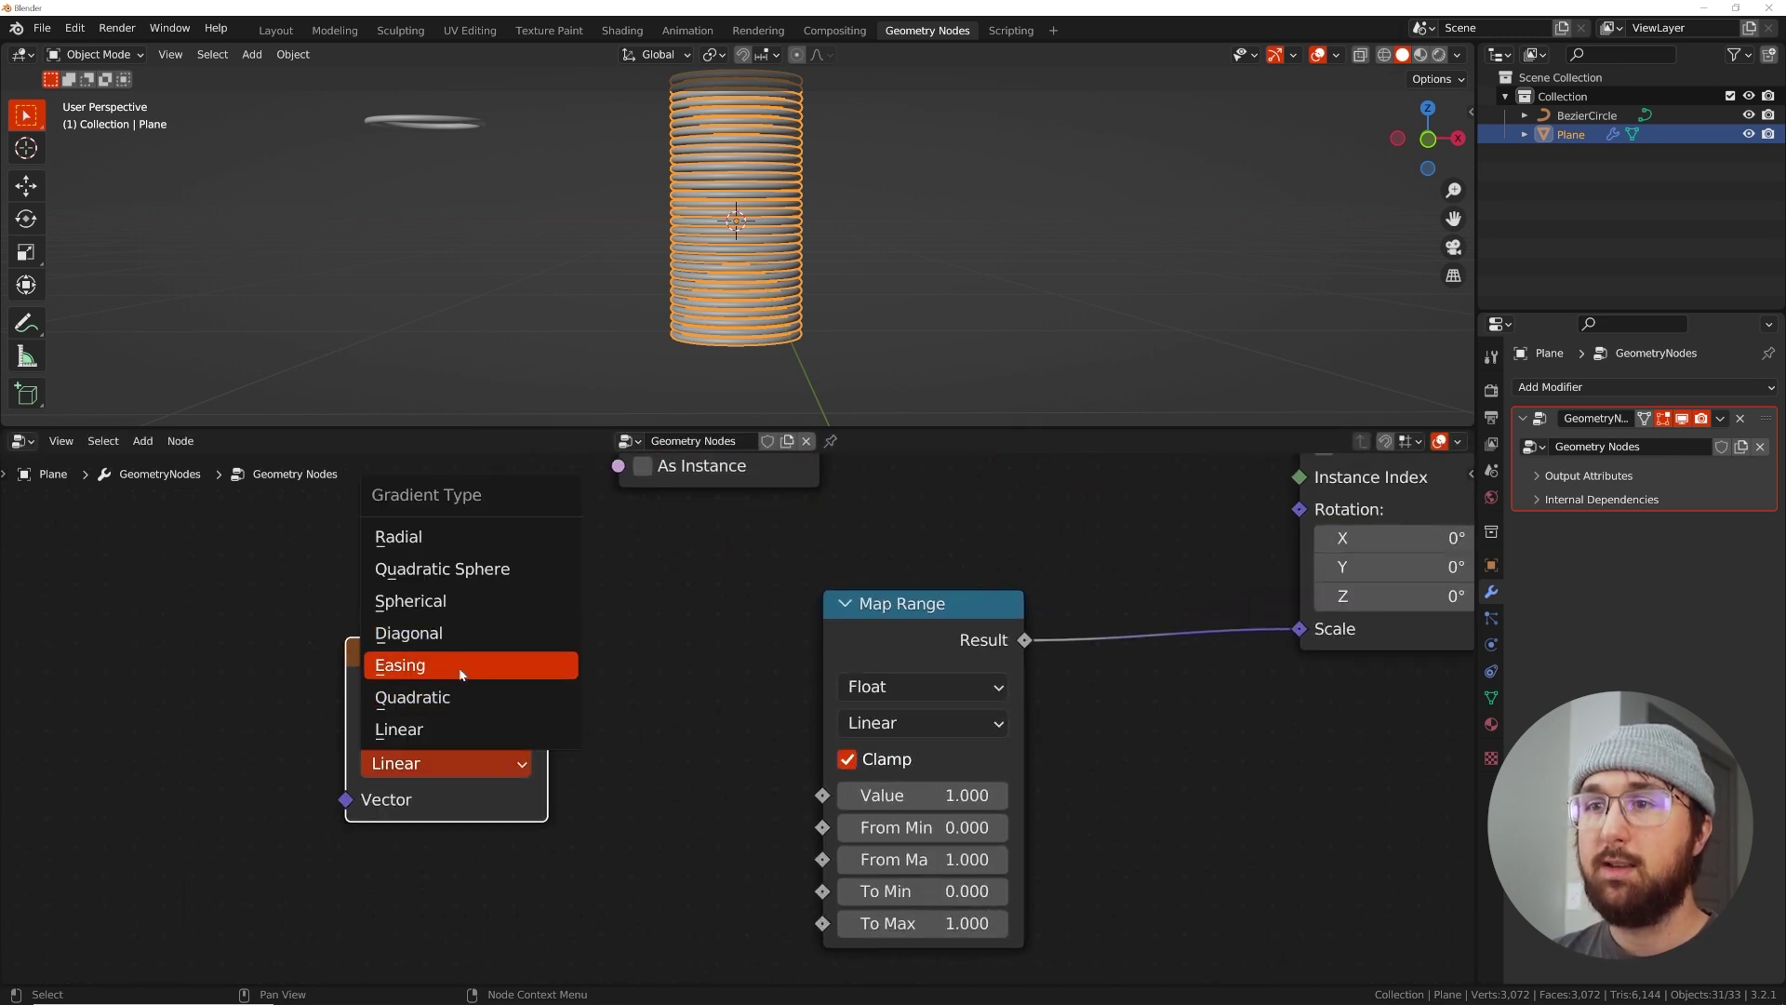
pyautogui.click(447, 601)
pyautogui.moveTo(549, 687); pyautogui.dragTo(623, 718)
pyautogui.press('Escape')
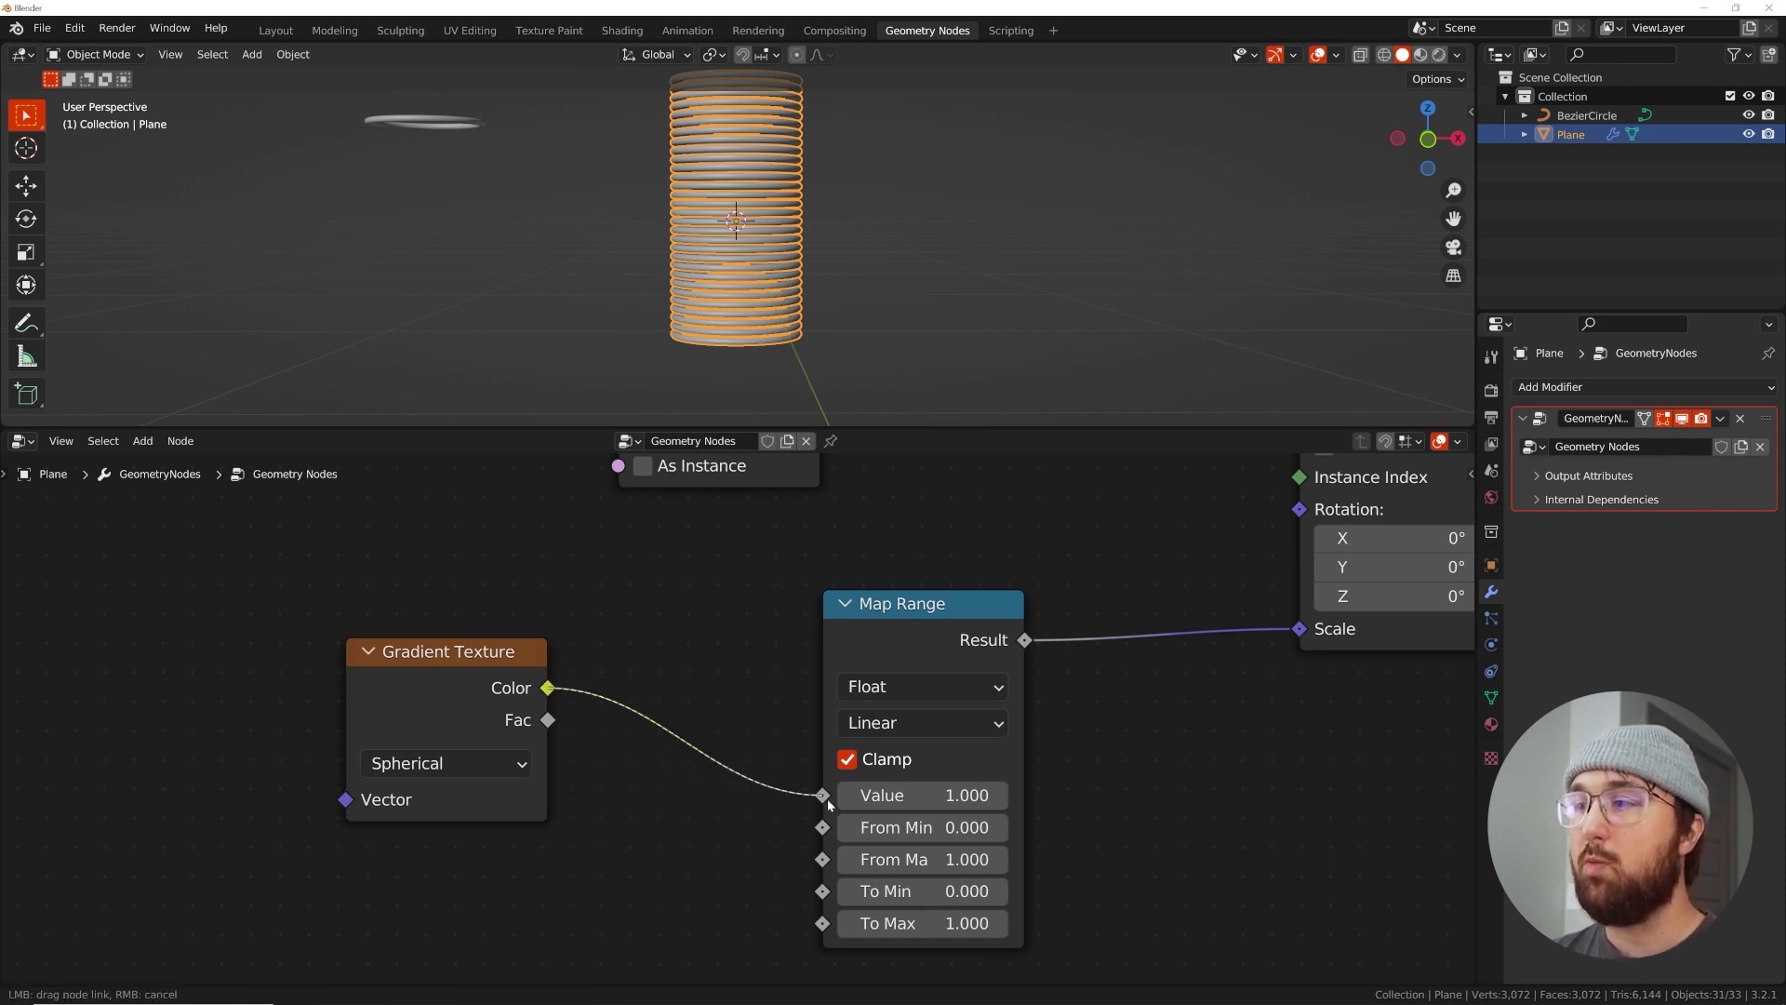
pyautogui.moveTo(829, 798); pyautogui.dragTo(828, 793)
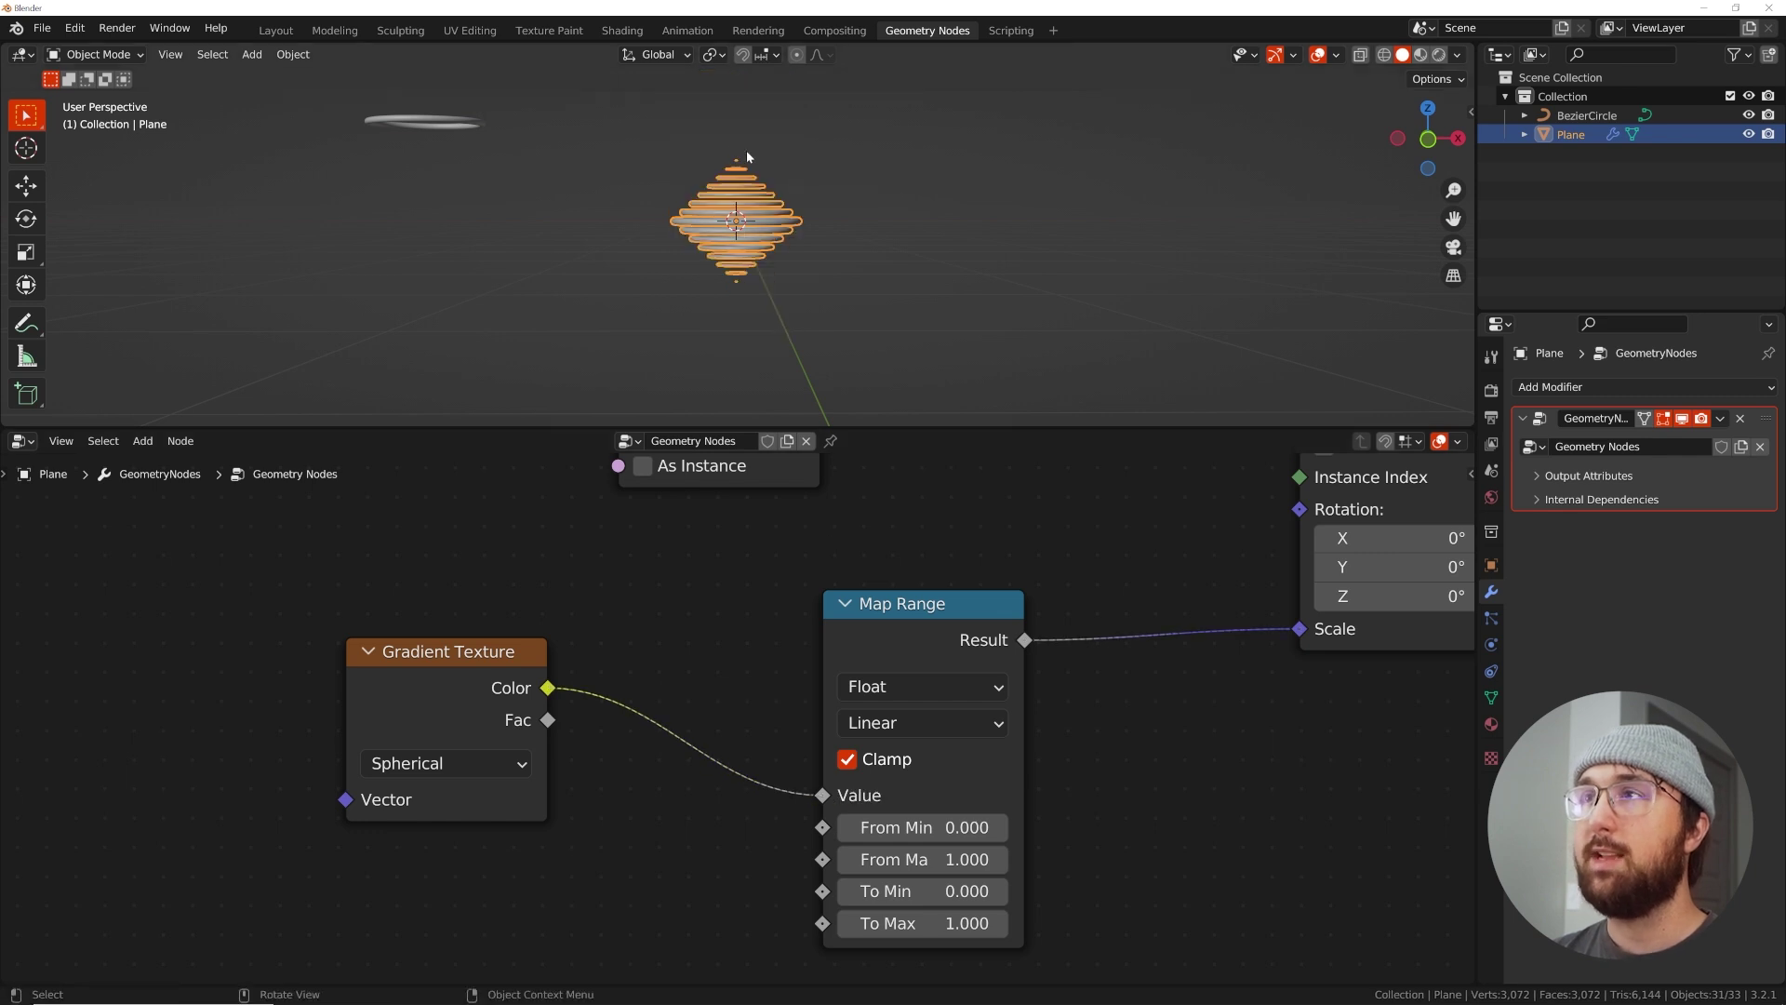
# Deselect the ring stack and examine its shape from several angles
pyautogui.click(669, 266)
pyautogui.keyDown('shift'); pyautogui.moveTo(758, 267); pyautogui.dragTo(864, 288, button='middle'); pyautogui.keyUp('shift')
pyautogui.scroll(4, 786, 323)
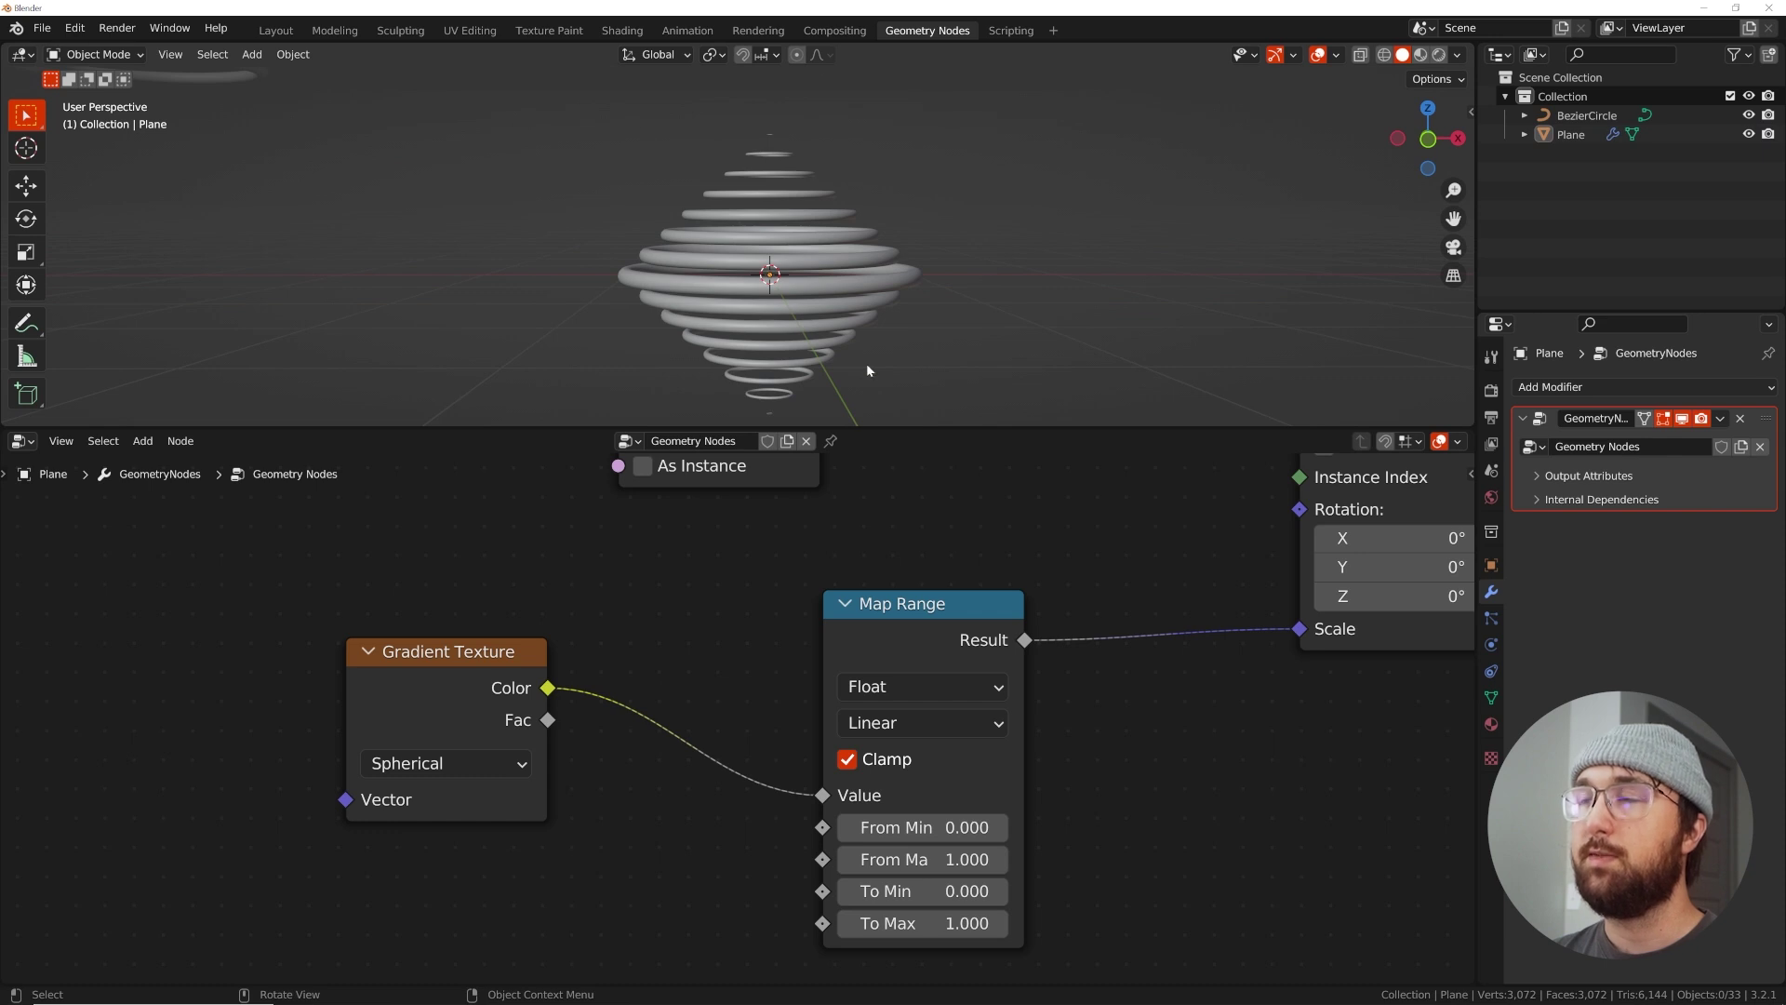
pyautogui.moveTo(867, 369); pyautogui.dragTo(865, 345, button='middle')
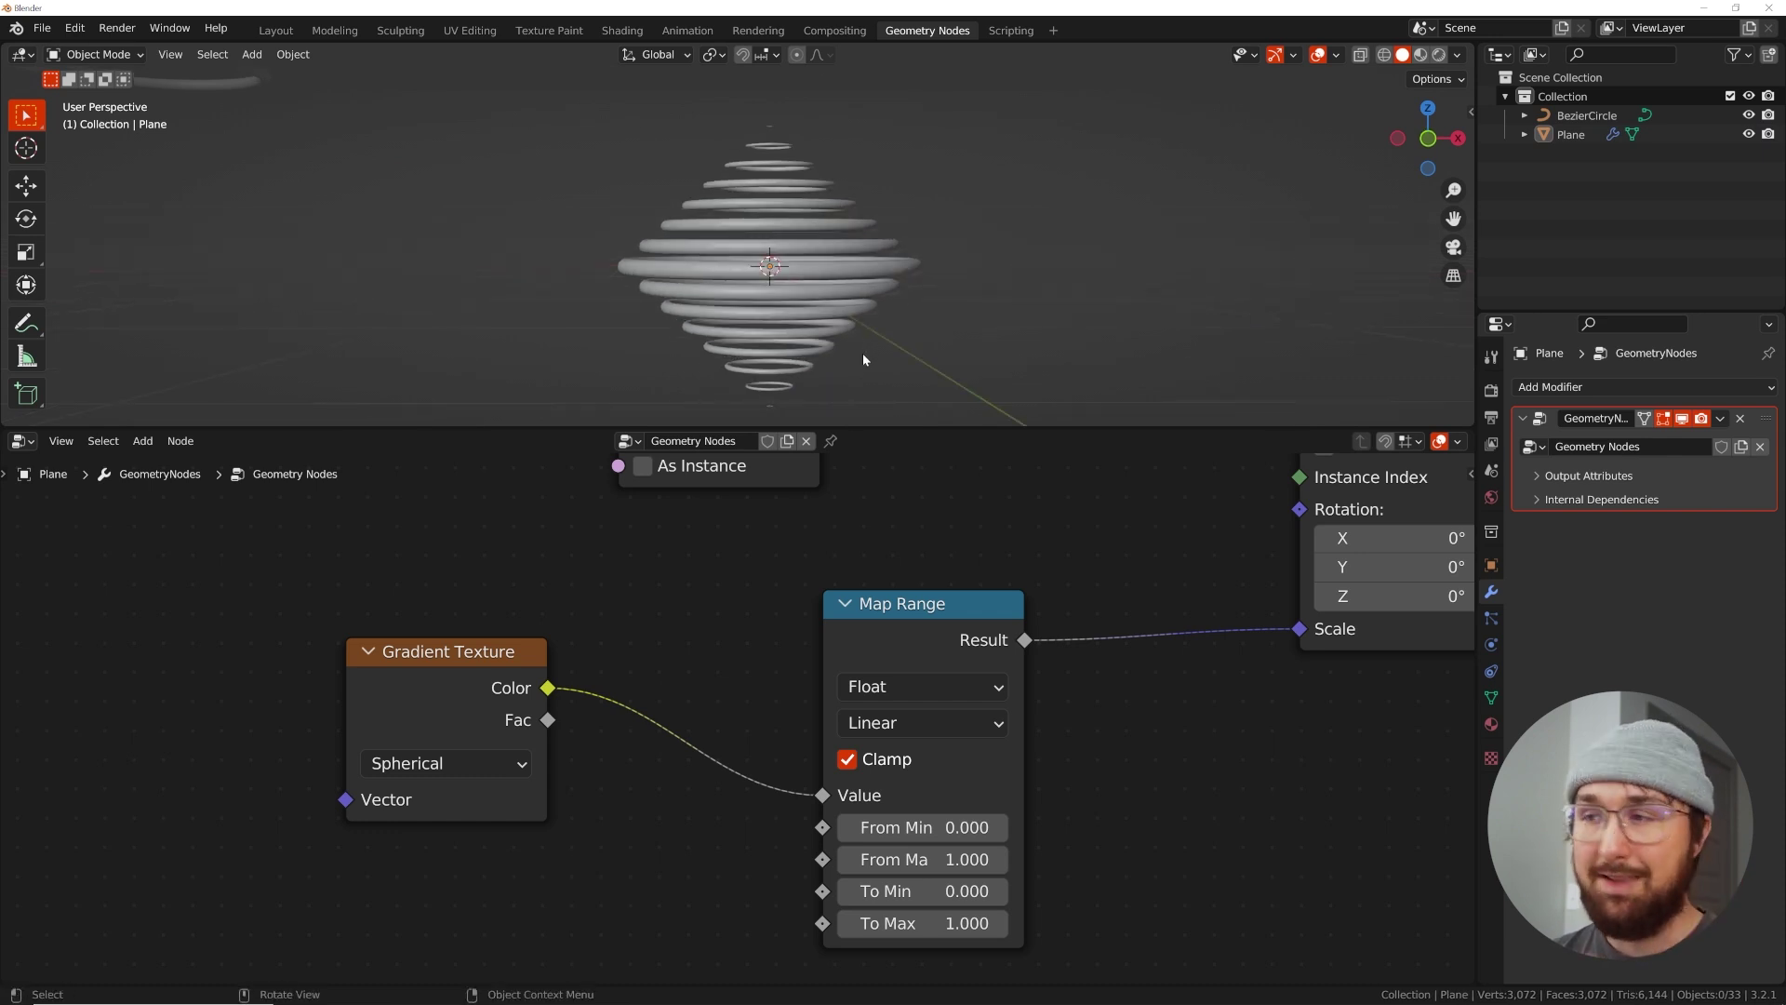
pyautogui.moveTo(817, 514); pyautogui.dragTo(831, 595, button='middle')
pyautogui.moveTo(858, 327); pyautogui.dragTo(824, 329, button='middle')
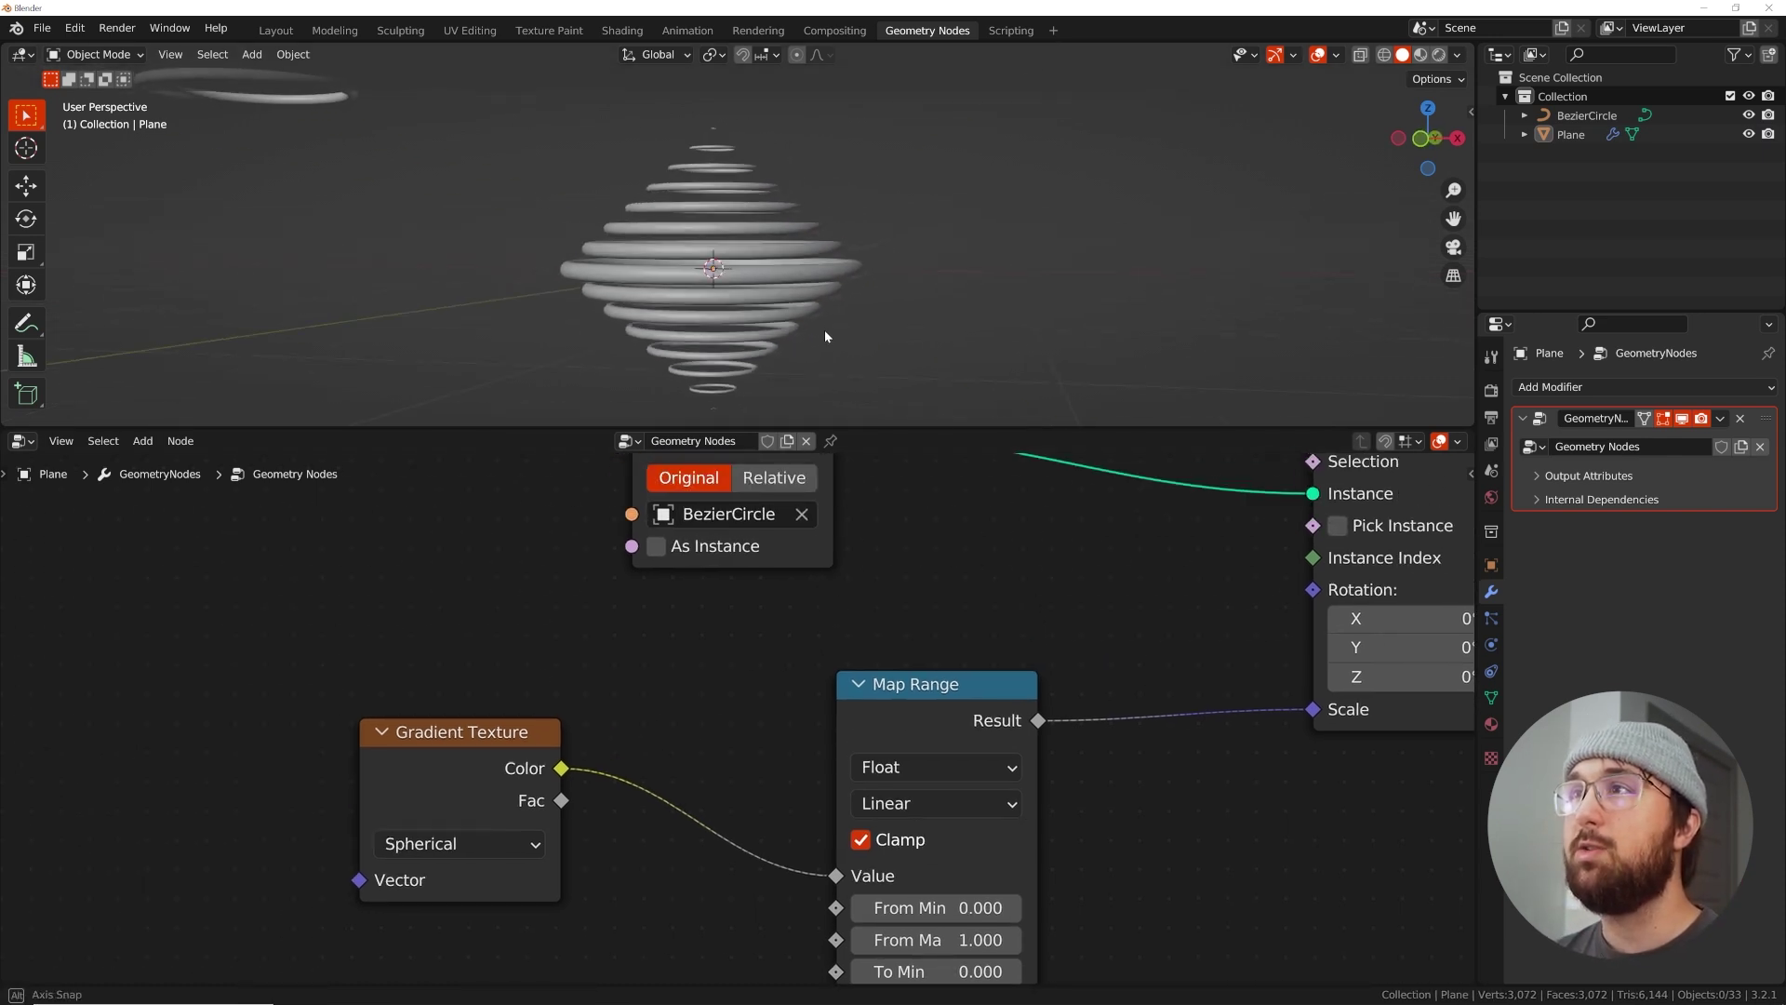
# Try lowering the Map Range's To Min value to -1.470, and undo the change
pyautogui.moveTo(956, 697); pyautogui.dragTo(914, 575, button='middle')
pyautogui.moveTo(893, 851); pyautogui.dragTo(783, 851)
pyautogui.hotkey('ctrl', 'z')
pyautogui.hotkey('ctrl', 'z')
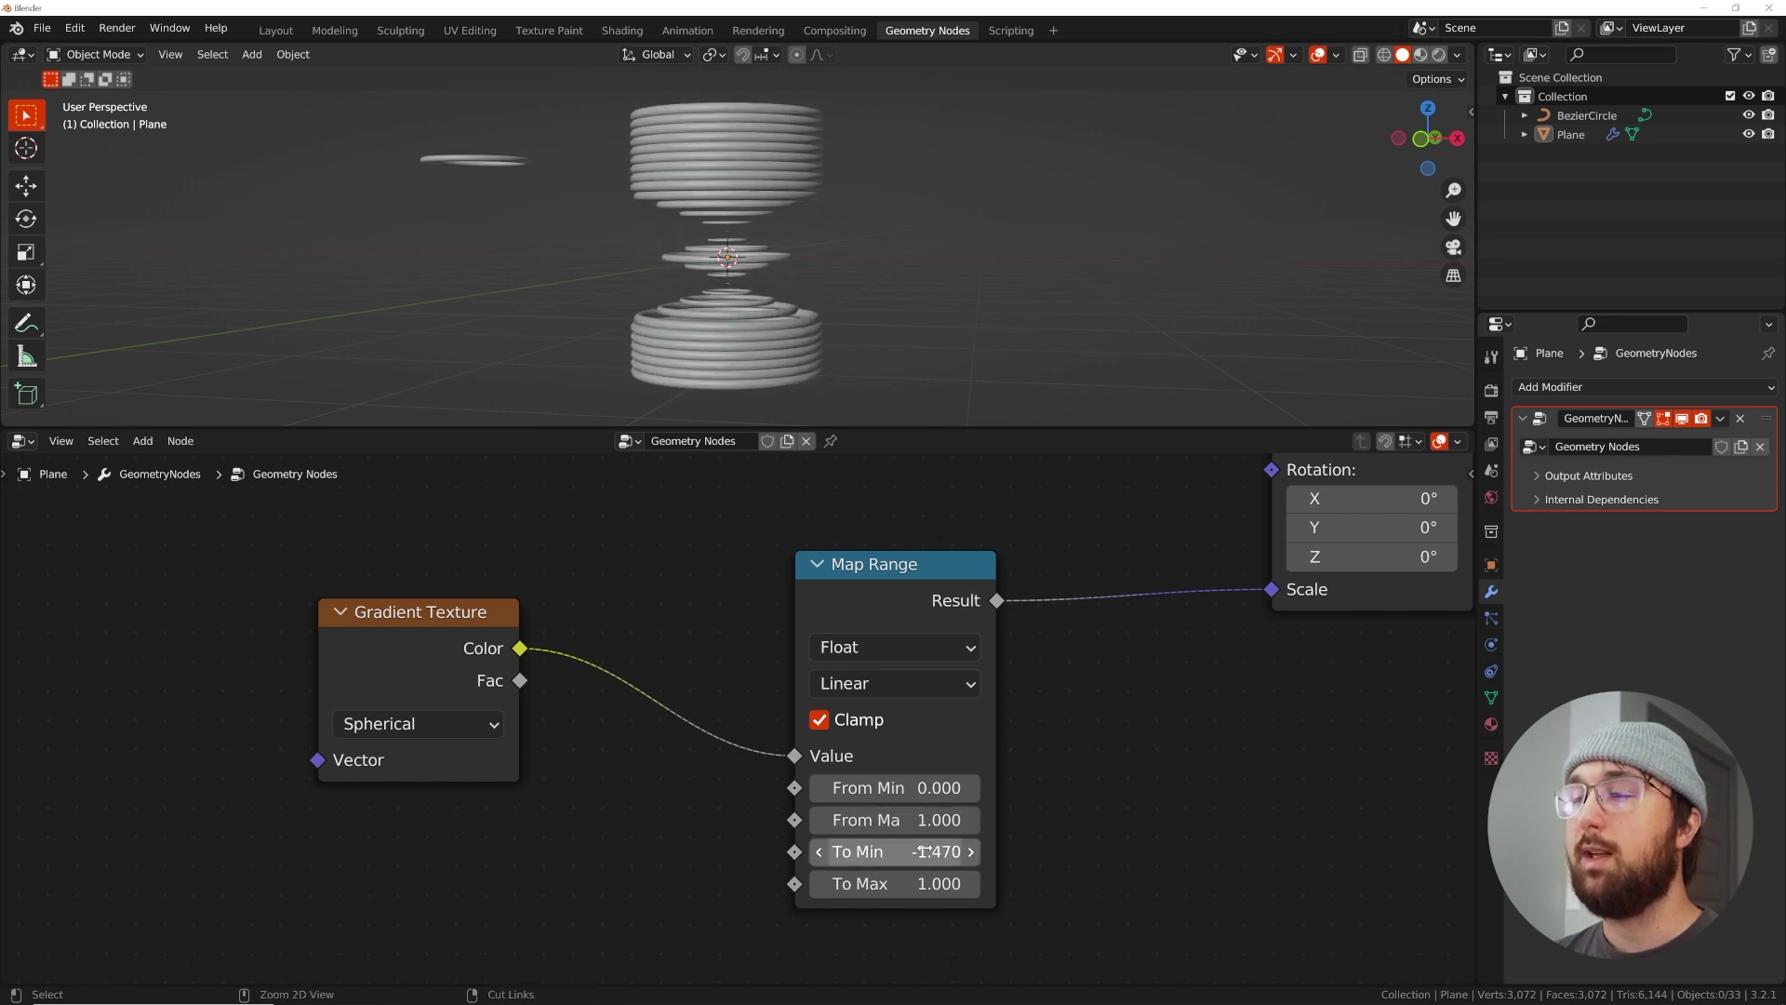
pyautogui.hotkey('ctrl', 'z')
# Lower the Map Range's To Max value to make the ring stack narrower
pyautogui.moveTo(929, 883)
pyautogui.keyDown('shift'); pyautogui.mouseDown()
pyautogui.moveTo(870, 884)
pyautogui.moveTo(922, 884)
pyautogui.mouseUp(); pyautogui.keyUp('shift')
pyautogui.scroll(5, 828, 356)
pyautogui.keyDown('shift'); pyautogui.moveTo(828, 355); pyautogui.dragTo(865, 301, button='middle'); pyautogui.keyUp('shift')
# Set the Mesh Line's Z offset to 0.08 m and its Z start location to -1.19 m
pyautogui.moveTo(517, 695); pyautogui.dragTo(526, 1003, button='middle')
pyautogui.moveTo(837, 558); pyautogui.dragTo(732, 821, button='middle')
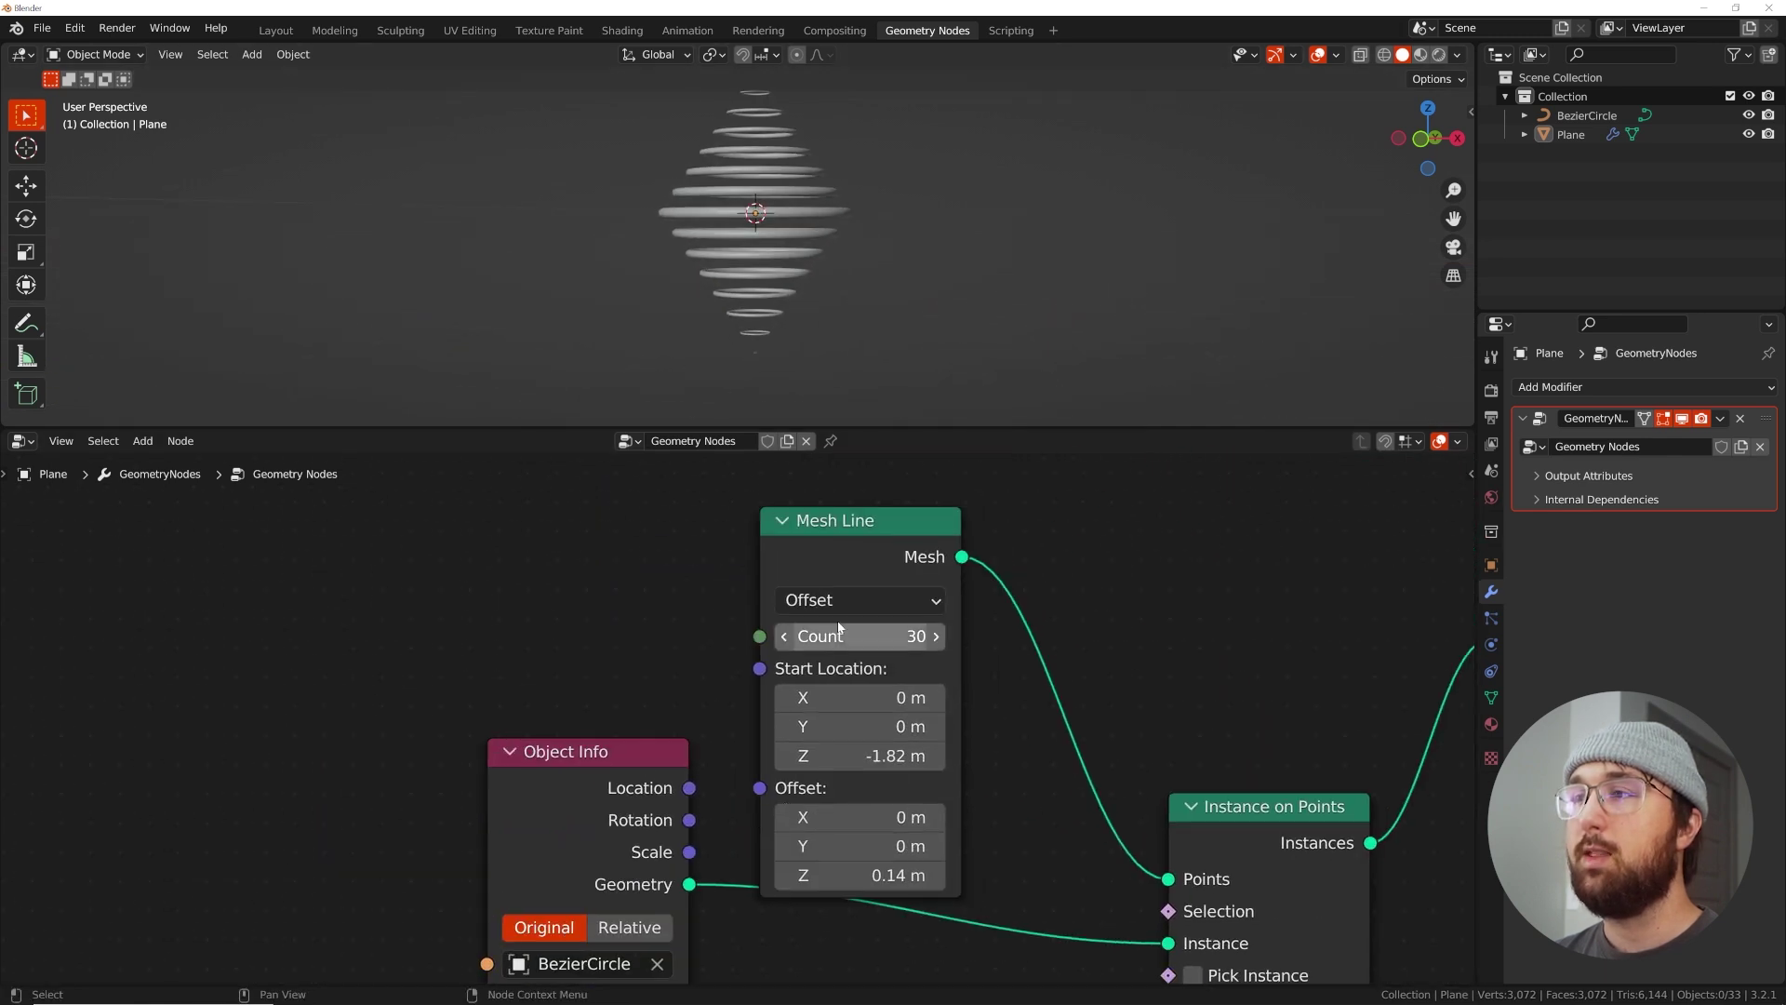
pyautogui.press('BackSpace')
pyautogui.moveTo(860, 875); pyautogui.dragTo(870, 875)
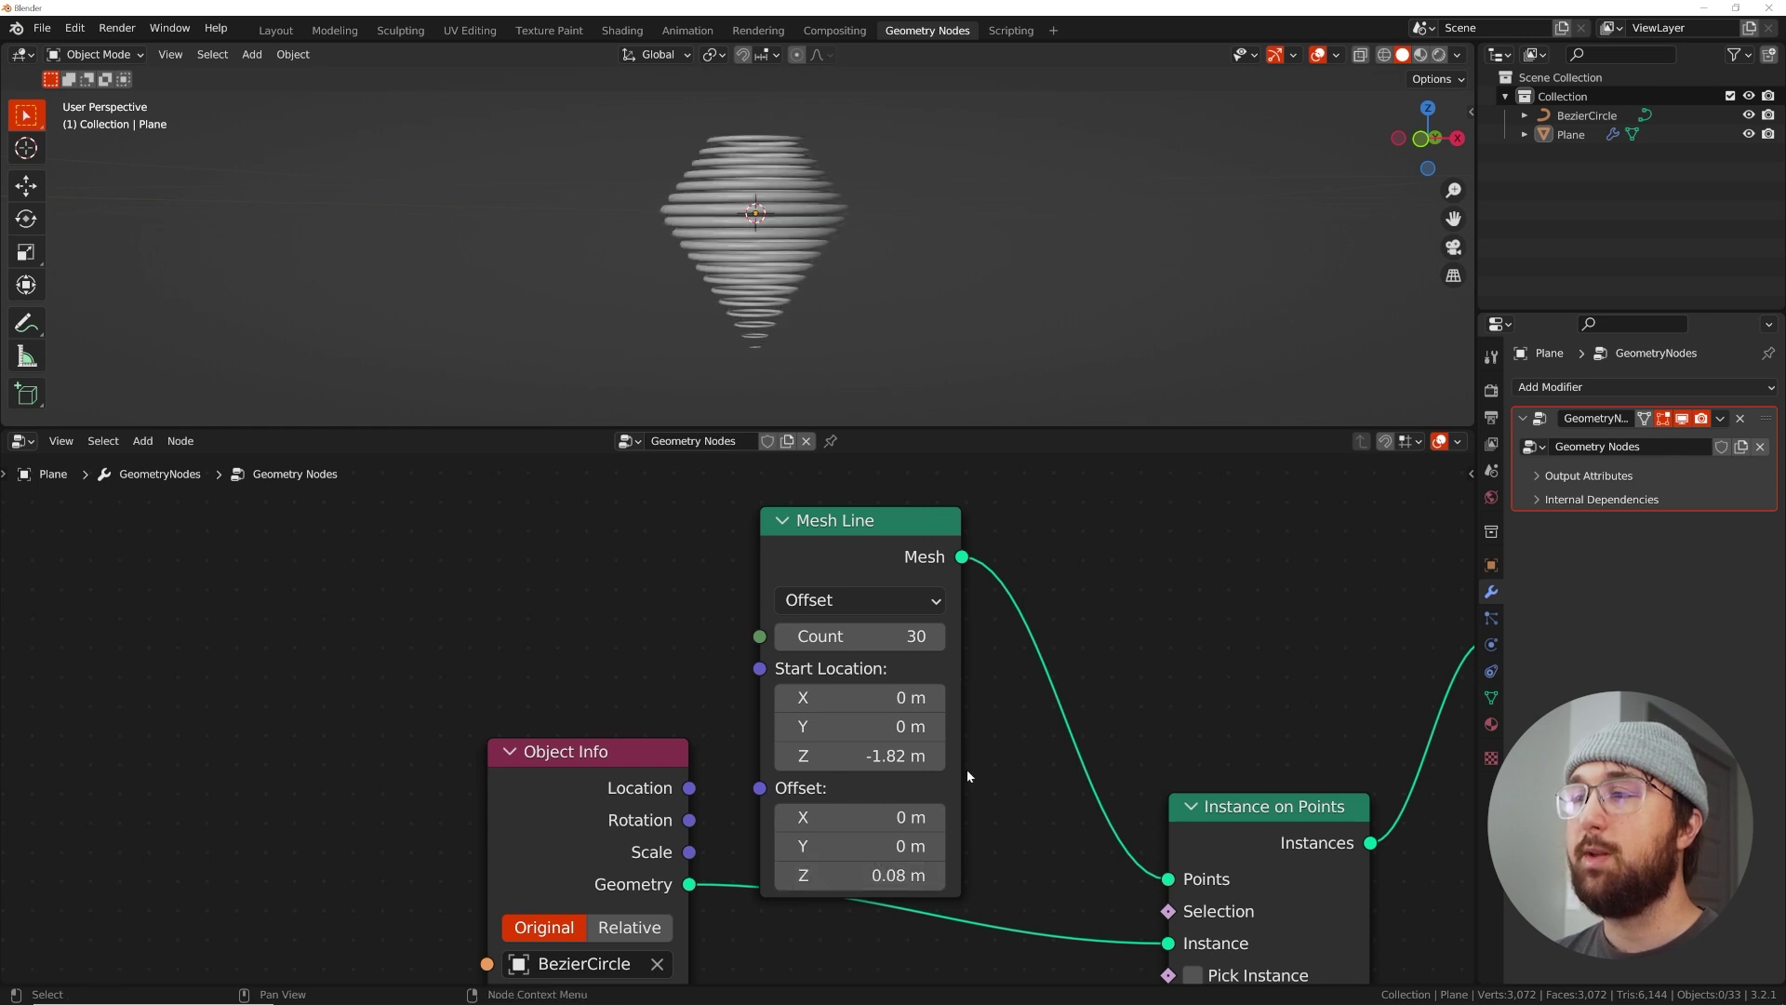
pyautogui.keyDown('shift'); pyautogui.moveTo(884, 759); pyautogui.dragTo(949, 758); pyautogui.keyUp('shift')
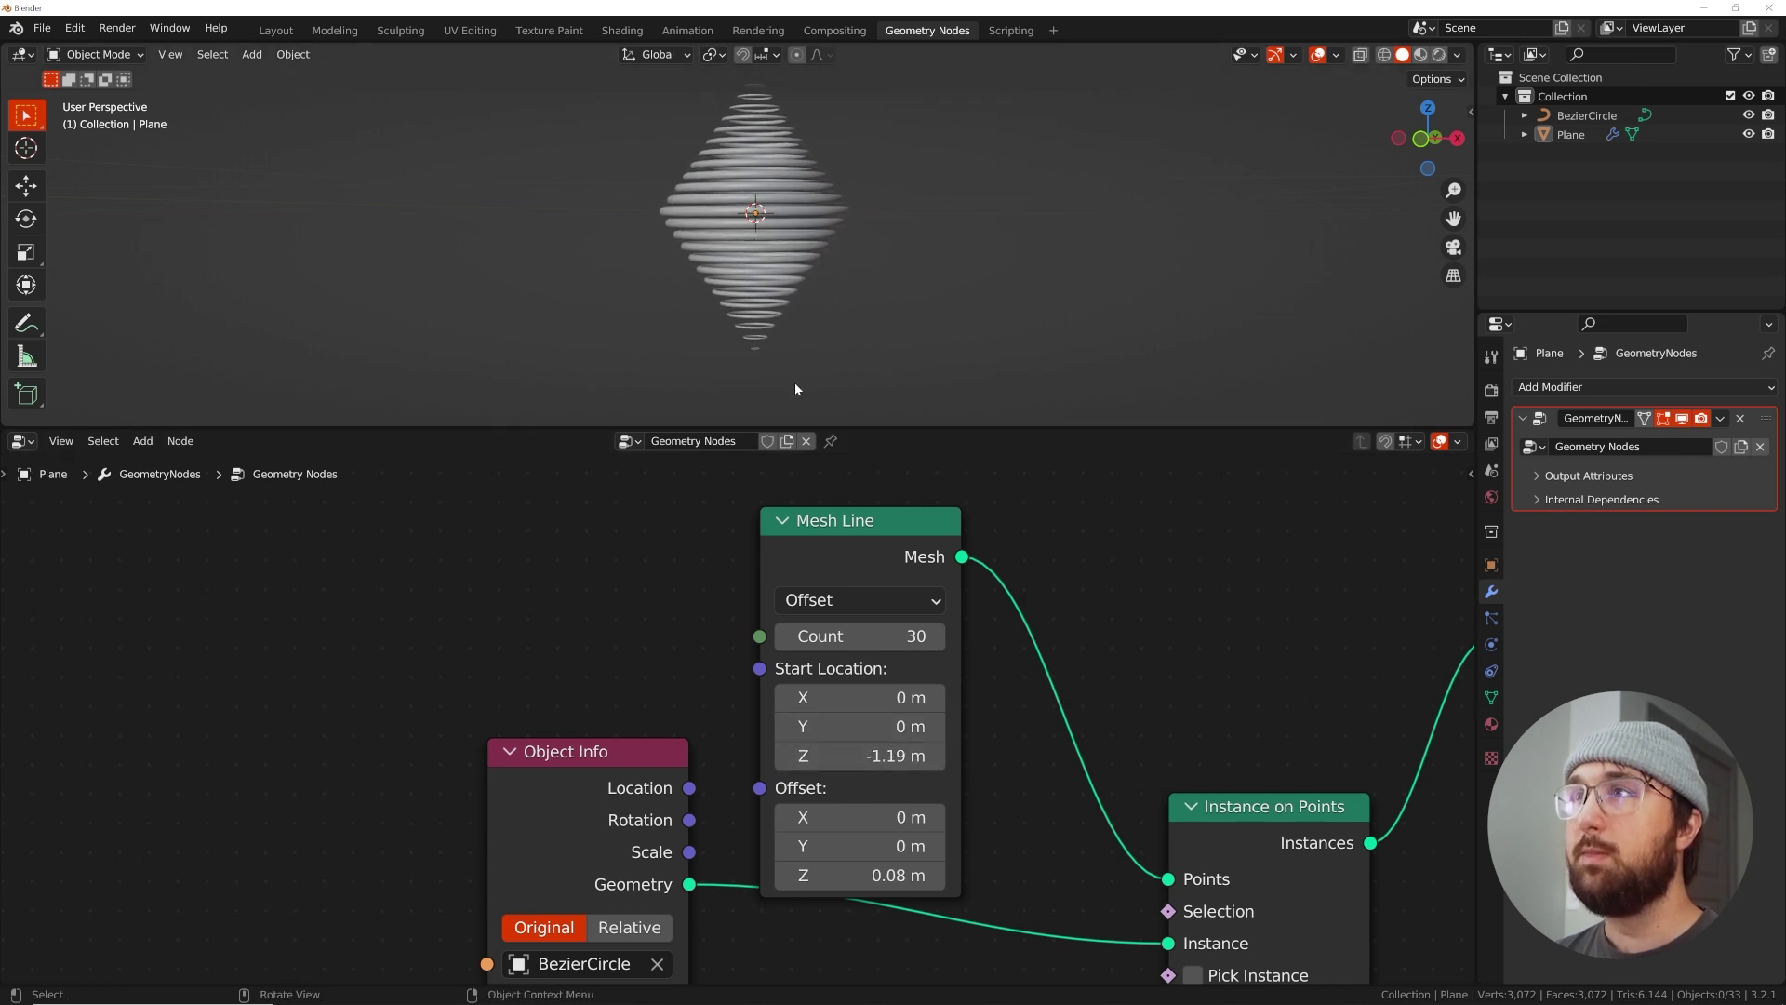
# Set the Bezier circle's round bevel depth to 0.097 m
pyautogui.click(1582, 115)
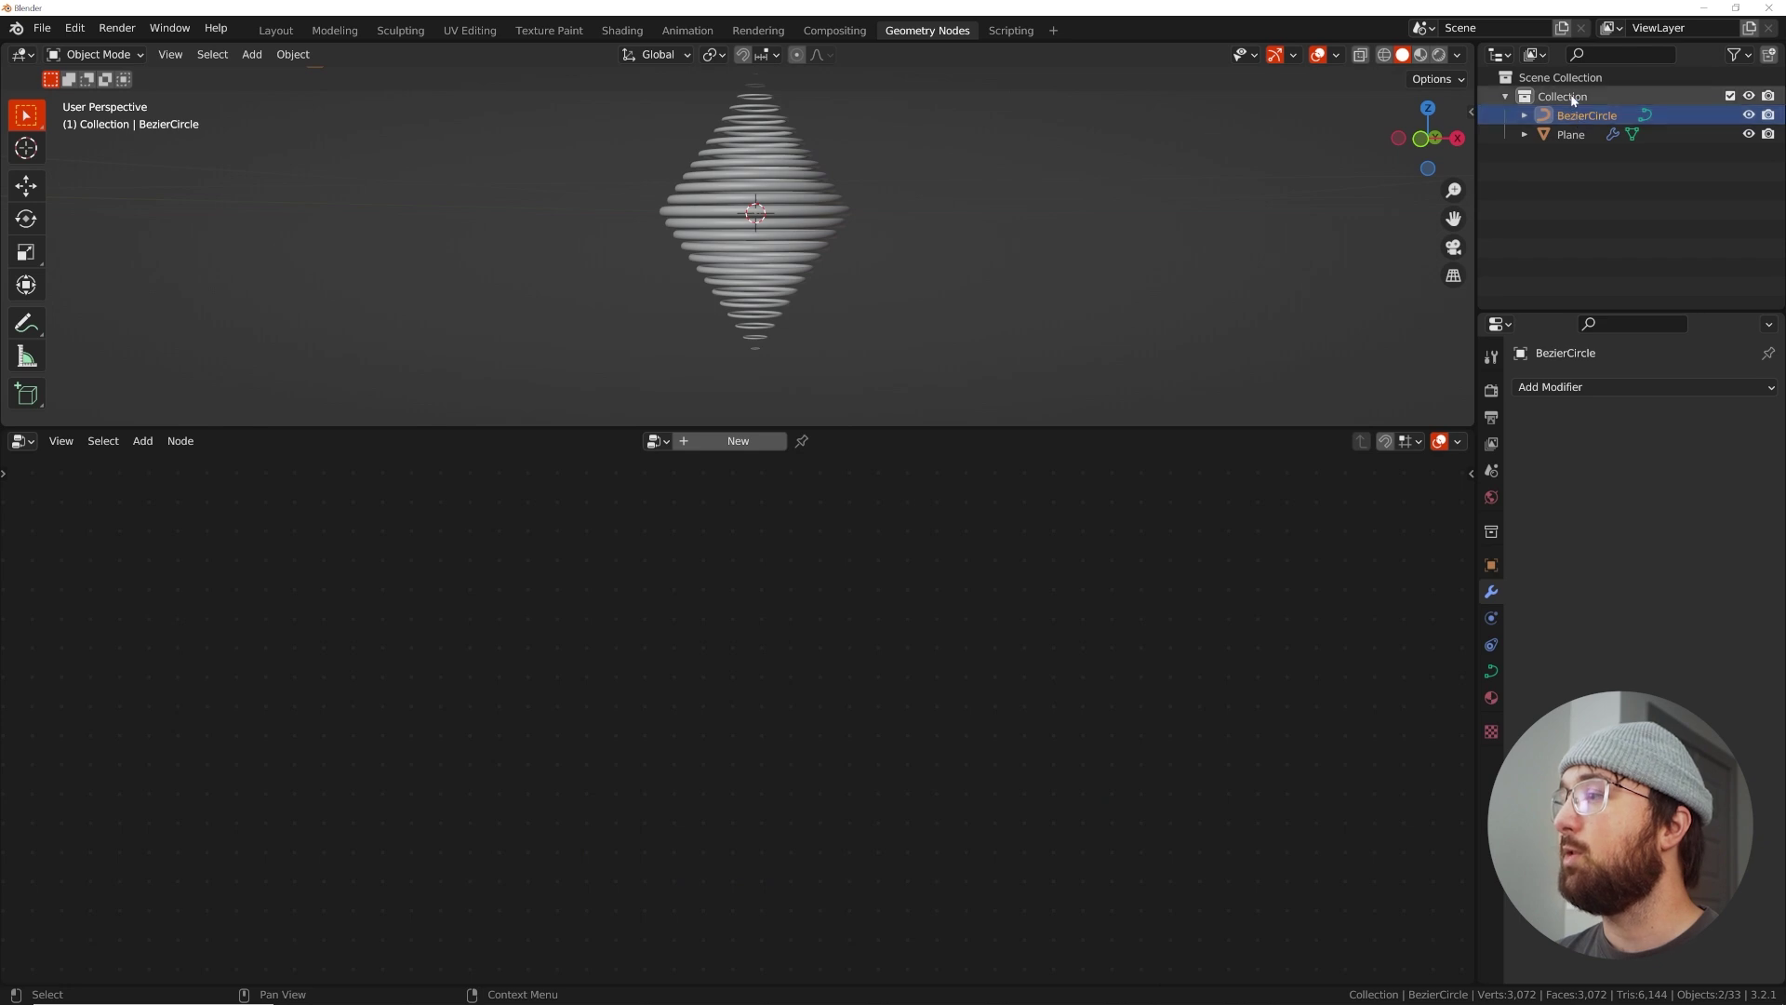
pyautogui.click(1493, 671)
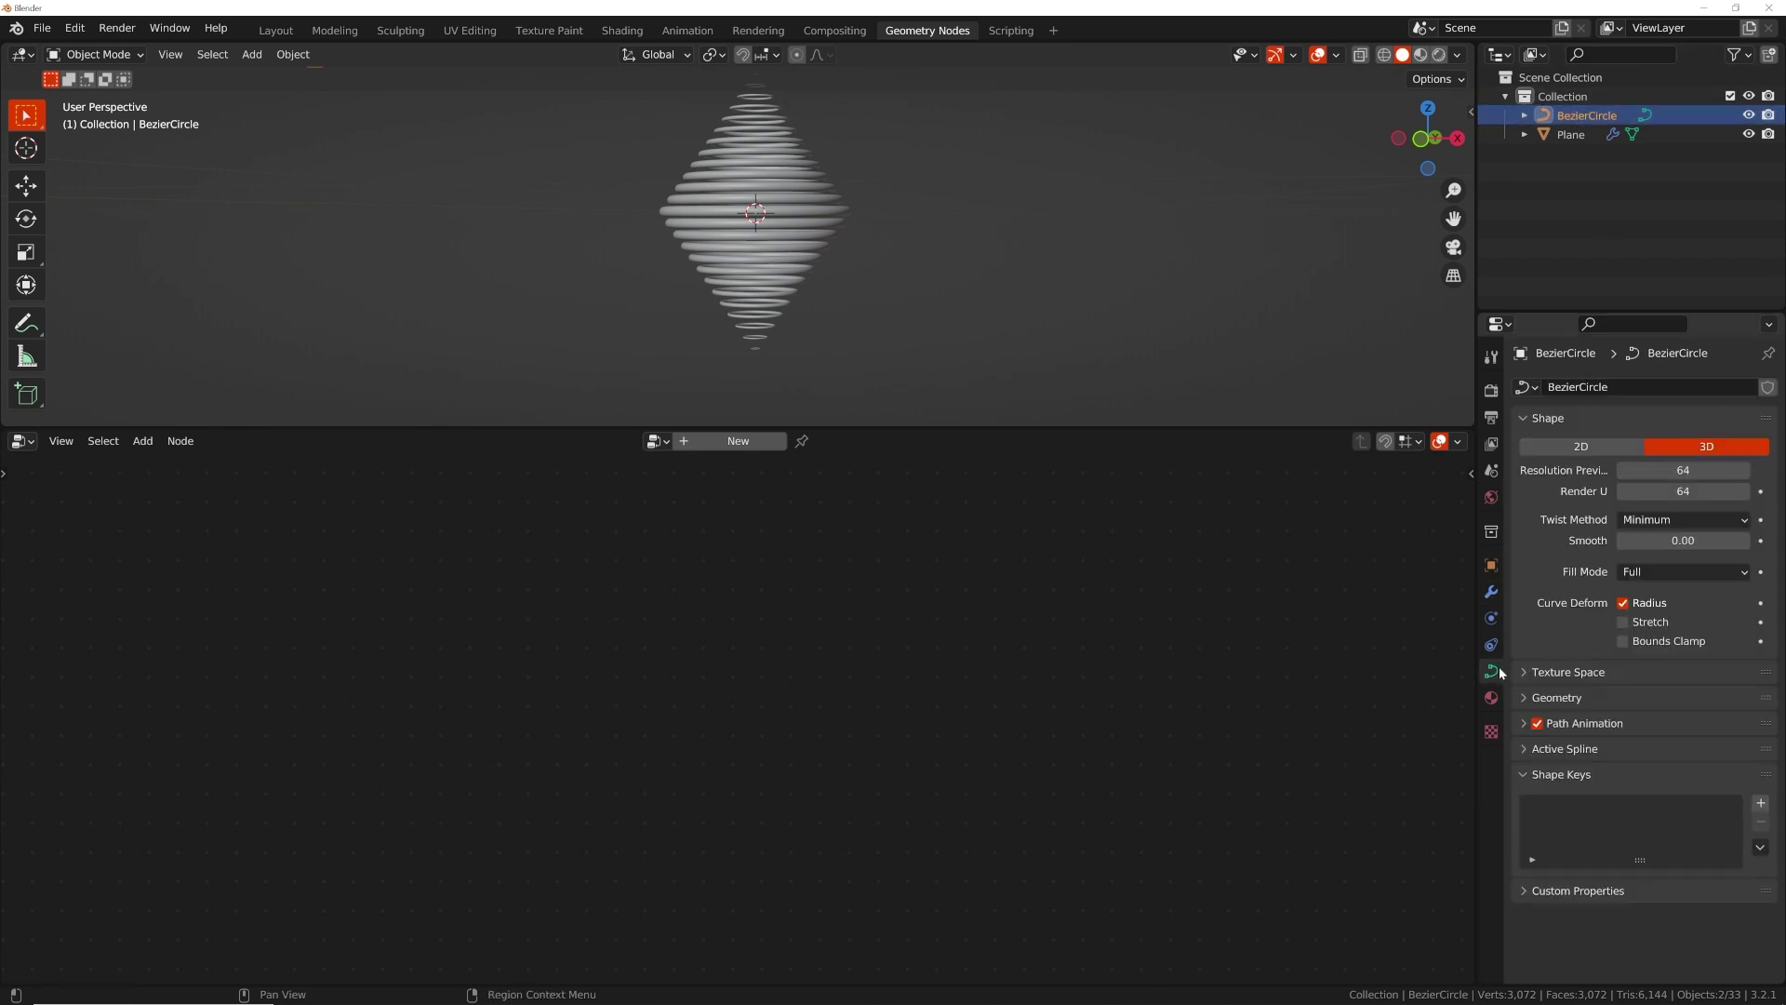
pyautogui.click(1587, 696)
pyautogui.scroll(-2, 1587, 696)
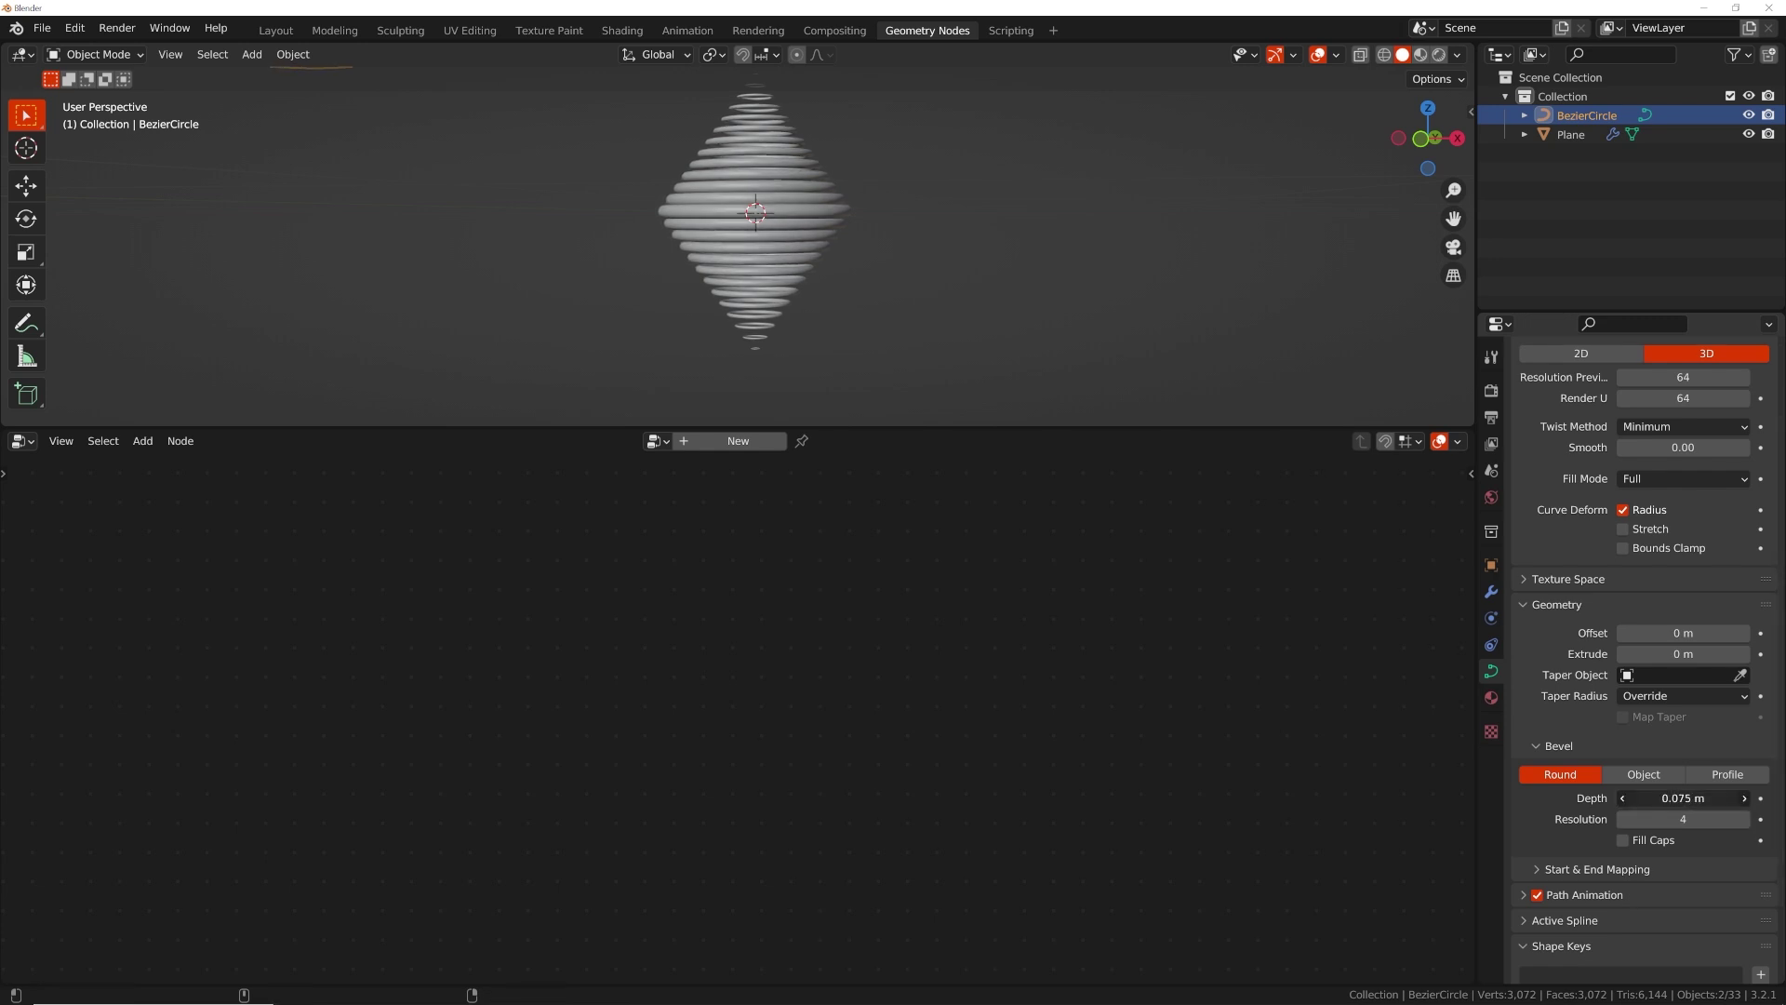
# Select the ring stack again and set its Mesh Line's Z offset to 0.14 m
pyautogui.click(792, 269)
pyautogui.moveTo(856, 875); pyautogui.dragTo(801, 785, button='middle')
pyautogui.moveTo(809, 786)
pyautogui.mouseDown()
pyautogui.moveTo(726, 785)
pyautogui.moveTo(812, 785)
pyautogui.mouseUp()
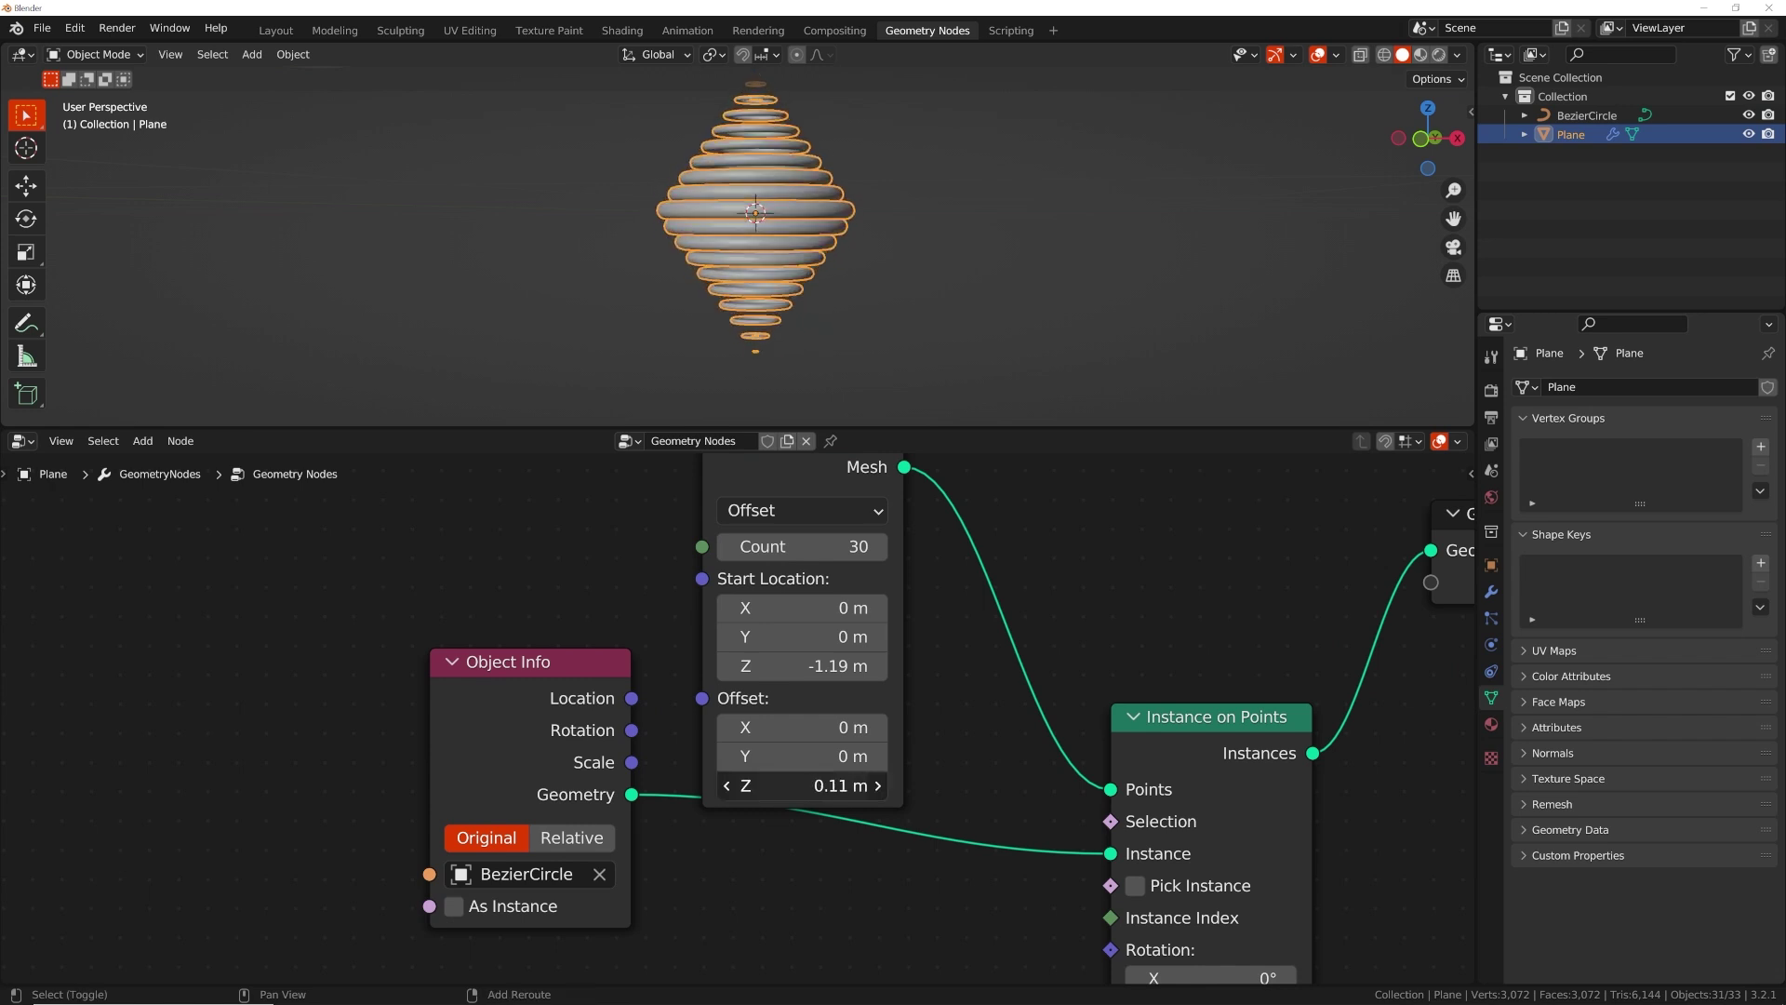
pyautogui.click(848, 273)
pyautogui.keyDown('shift'); pyautogui.moveTo(840, 799); pyautogui.dragTo(870, 786); pyautogui.keyUp('shift')
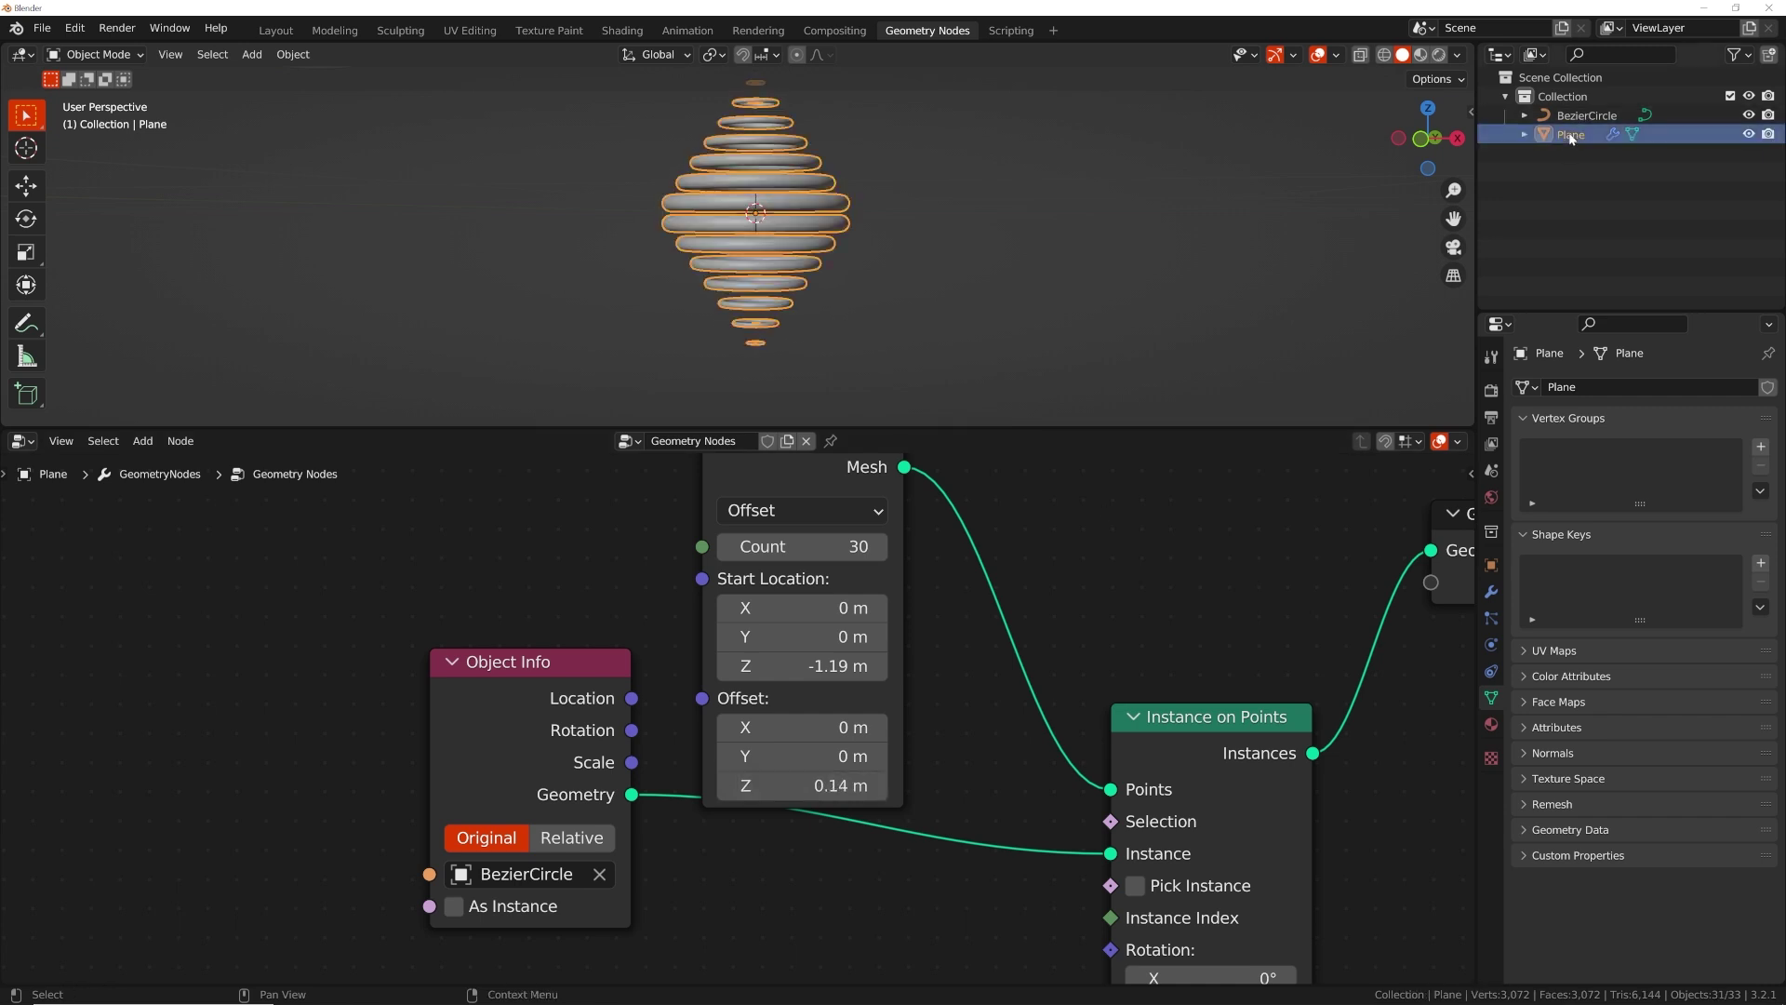
# Set the Bezier circle's bevel depth to about 0.075 m
pyautogui.click(1585, 115)
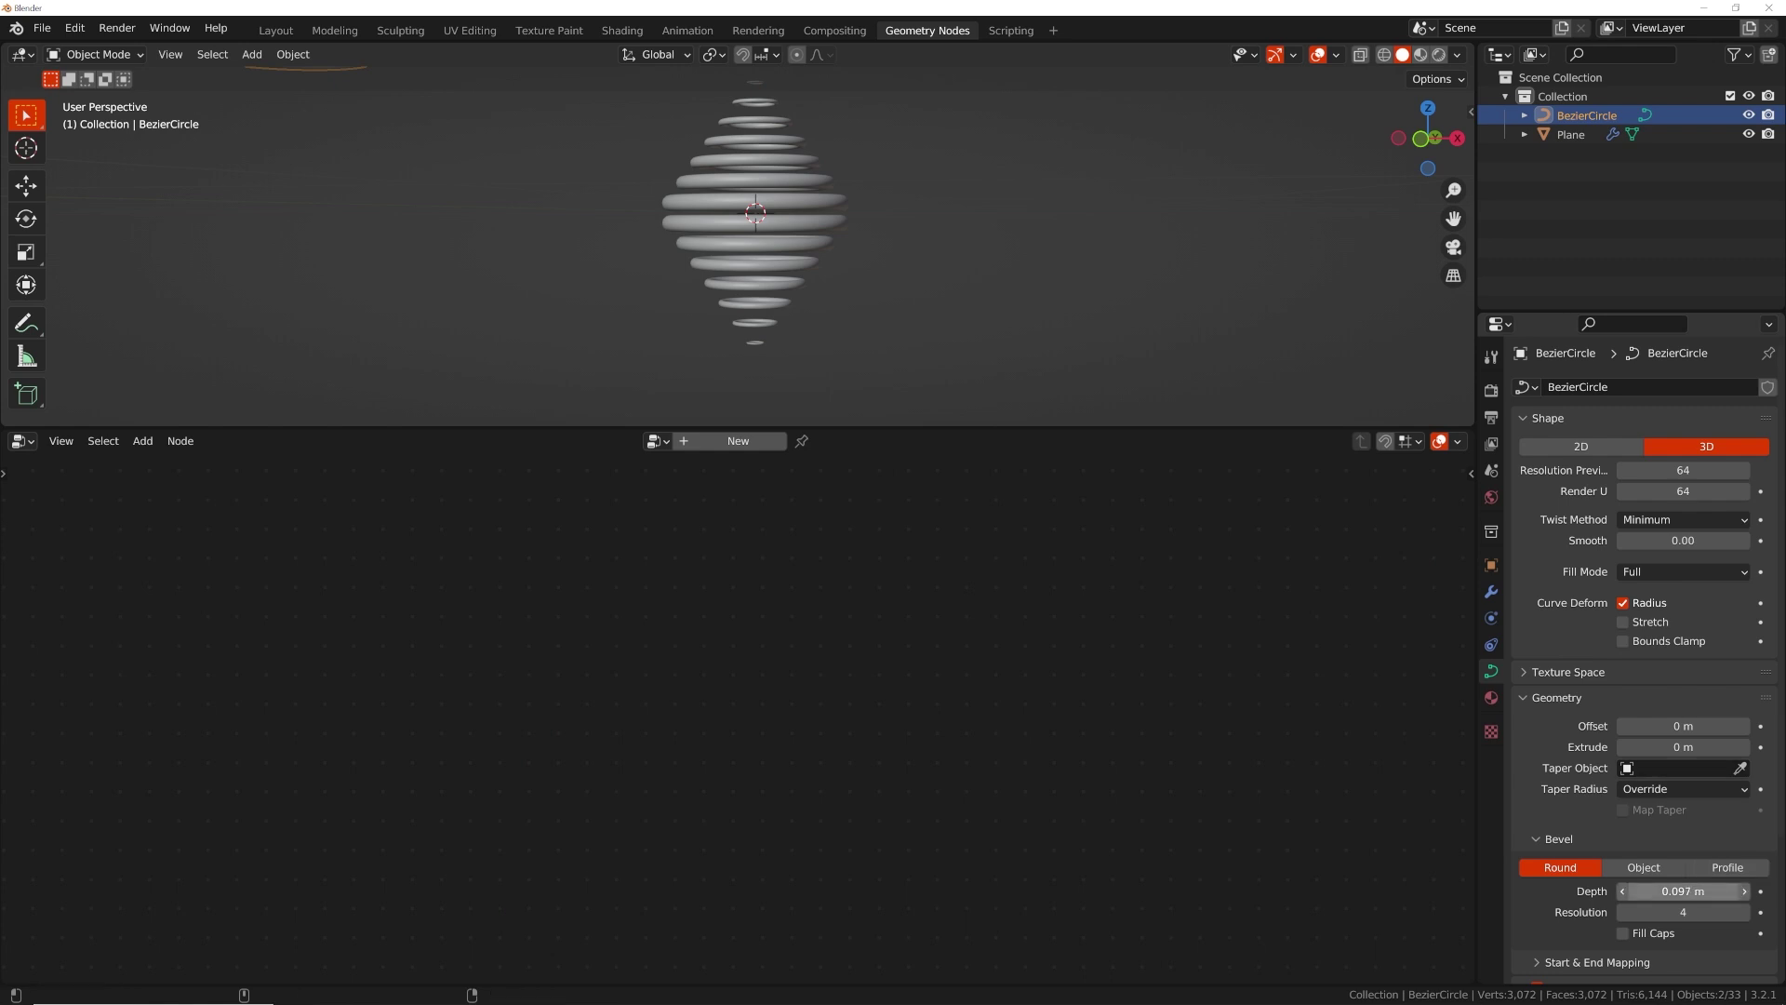
pyautogui.moveTo(1694, 890); pyautogui.dragTo(1671, 891)
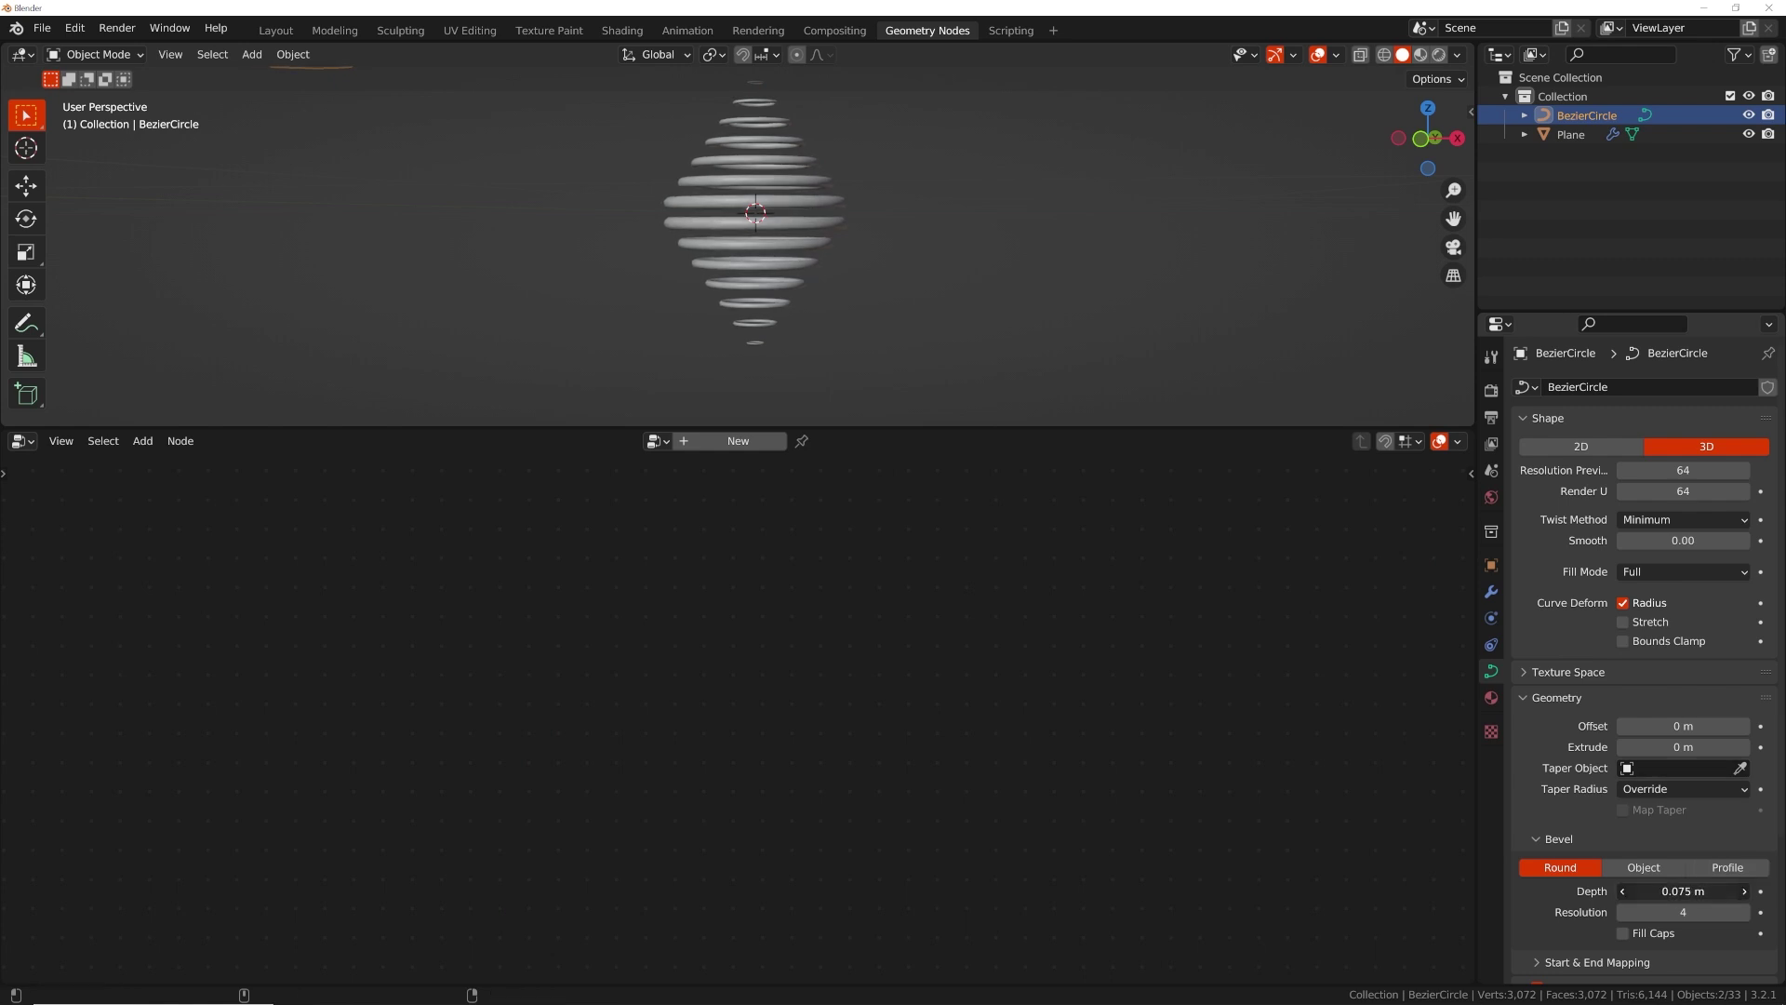
# Select the ring stack and set its Mesh Line's Z offset to 0.11 m and Z start location to -1.61 m
pyautogui.click(1571, 134)
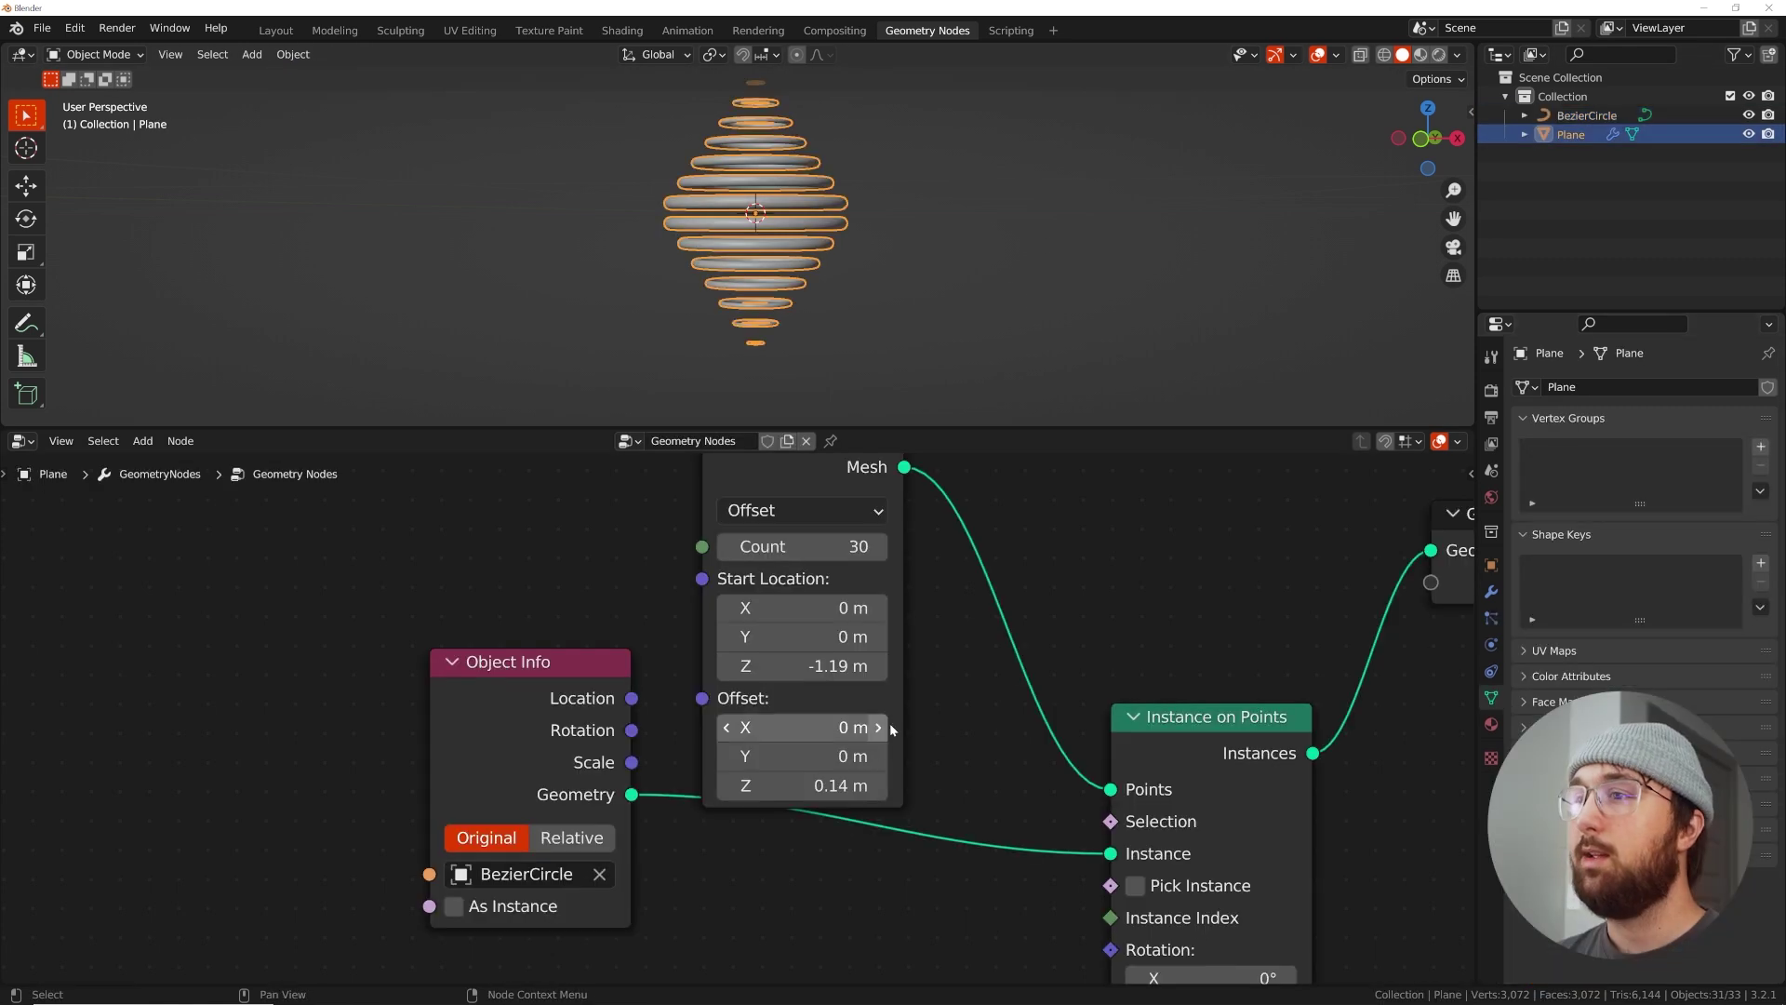
pyautogui.moveTo(825, 785)
pyautogui.mouseDown()
pyautogui.moveTo(845, 785)
pyautogui.moveTo(800, 787)
pyautogui.mouseUp()
pyautogui.click(917, 291)
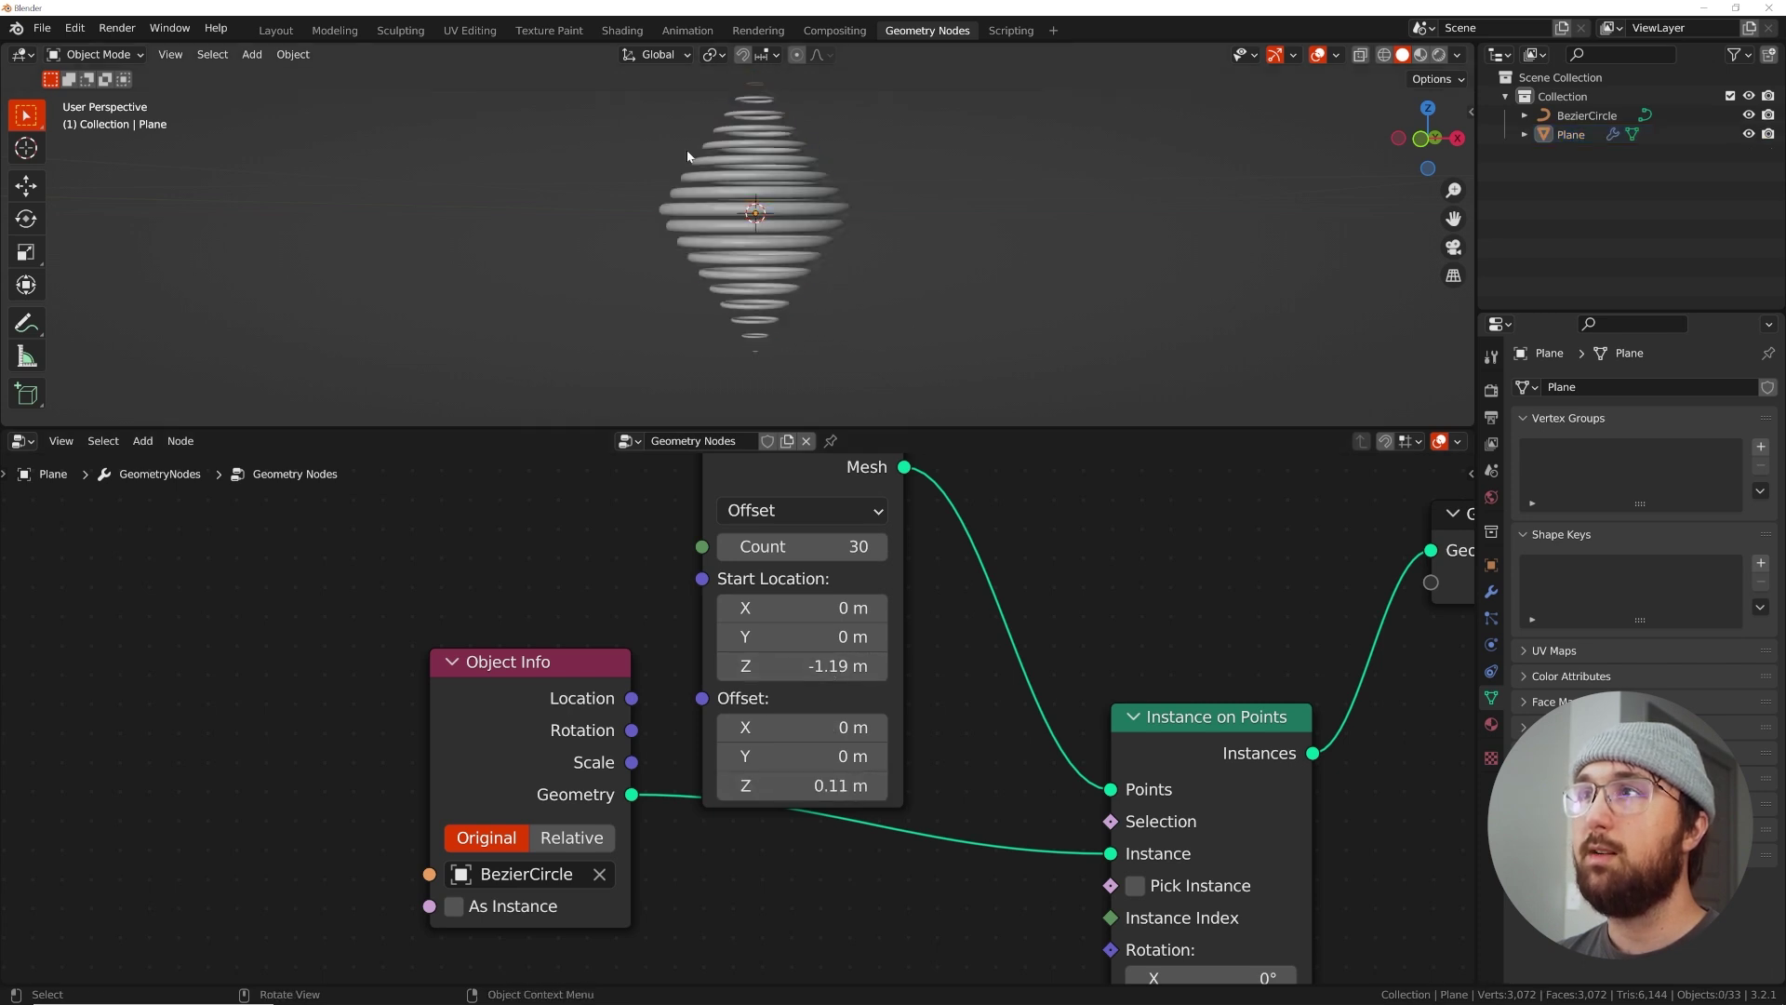
pyautogui.moveTo(819, 666); pyautogui.dragTo(721, 666)
# Rotate the ring stack in the viewport so that its axis leans diagonally
pyautogui.moveTo(876, 140); pyautogui.dragTo(1055, 239, button='middle')
pyautogui.click(894, 154)
pyautogui.click(1054, 239)
pyautogui.click(913, 175)
pyautogui.moveTo(913, 175); pyautogui.dragTo(856, 260, button='middle')
pyautogui.press('r')
pyautogui.click(968, 181)
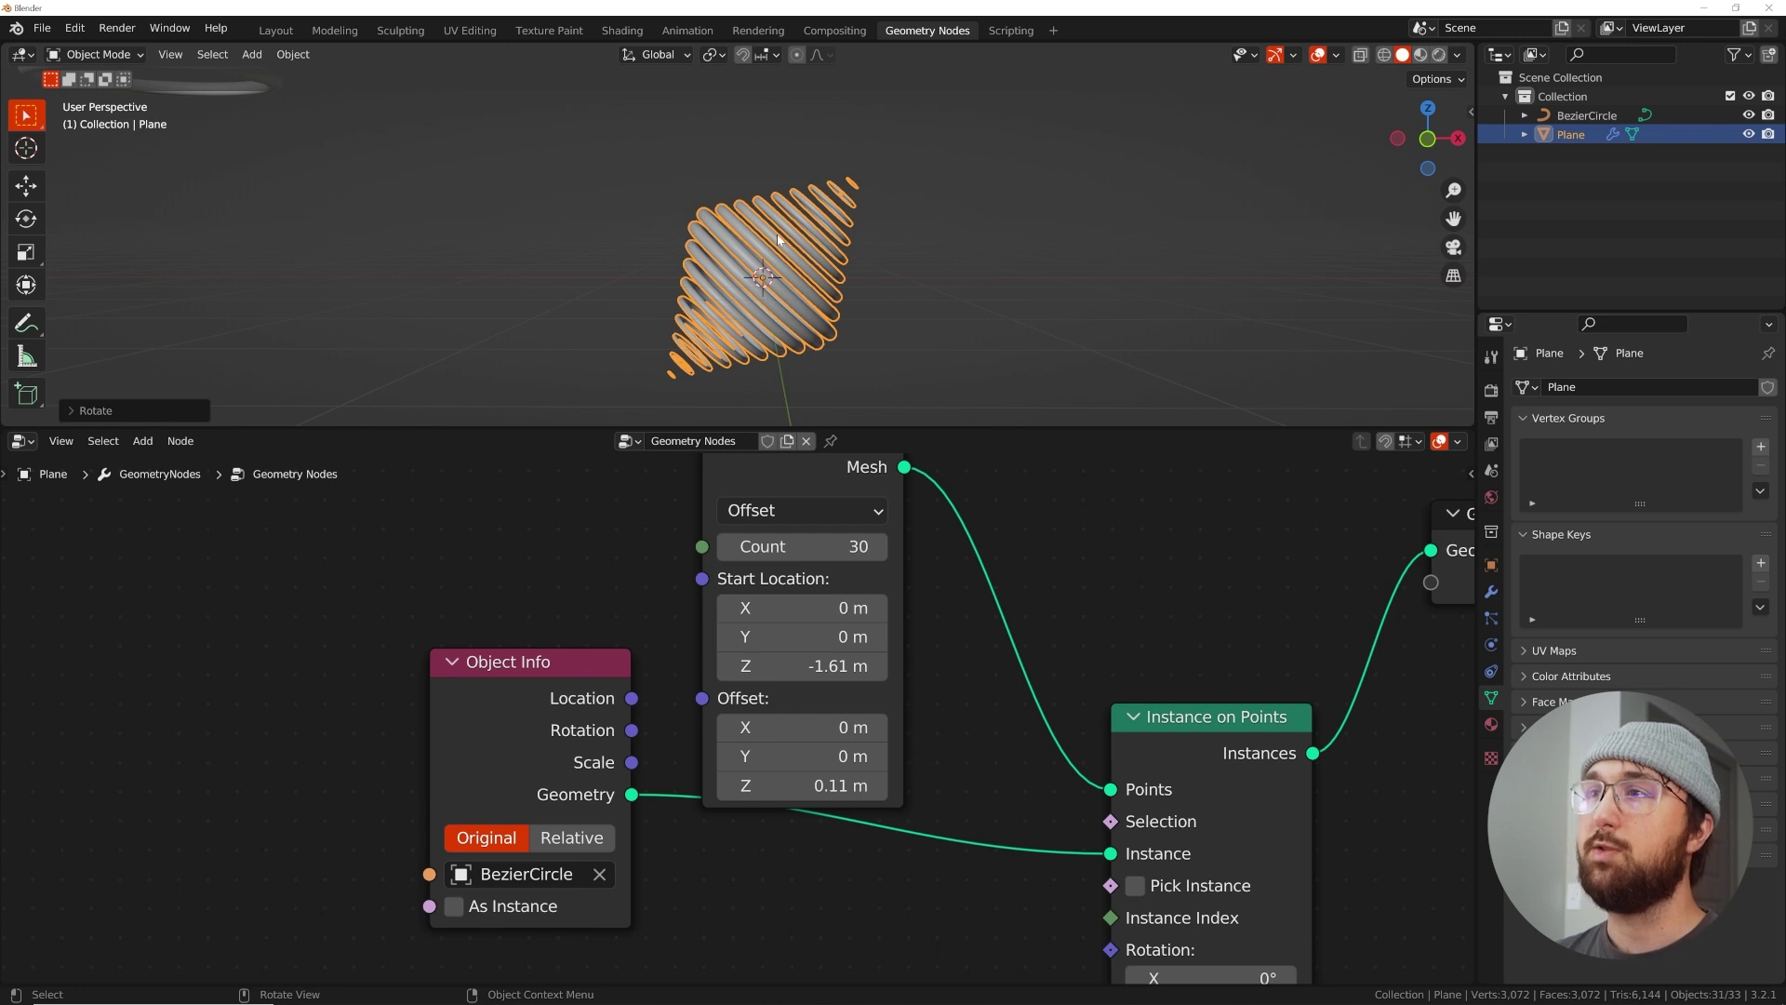
# Insert a Realize Instances node between the Instance on Points and Group Output nodes
pyautogui.moveTo(1224, 688); pyautogui.dragTo(882, 693, button='middle')
pyautogui.moveTo(914, 591); pyautogui.dragTo(1272, 717)
pyautogui.hotkey('shift', 'a')
pyautogui.click(823, 582)
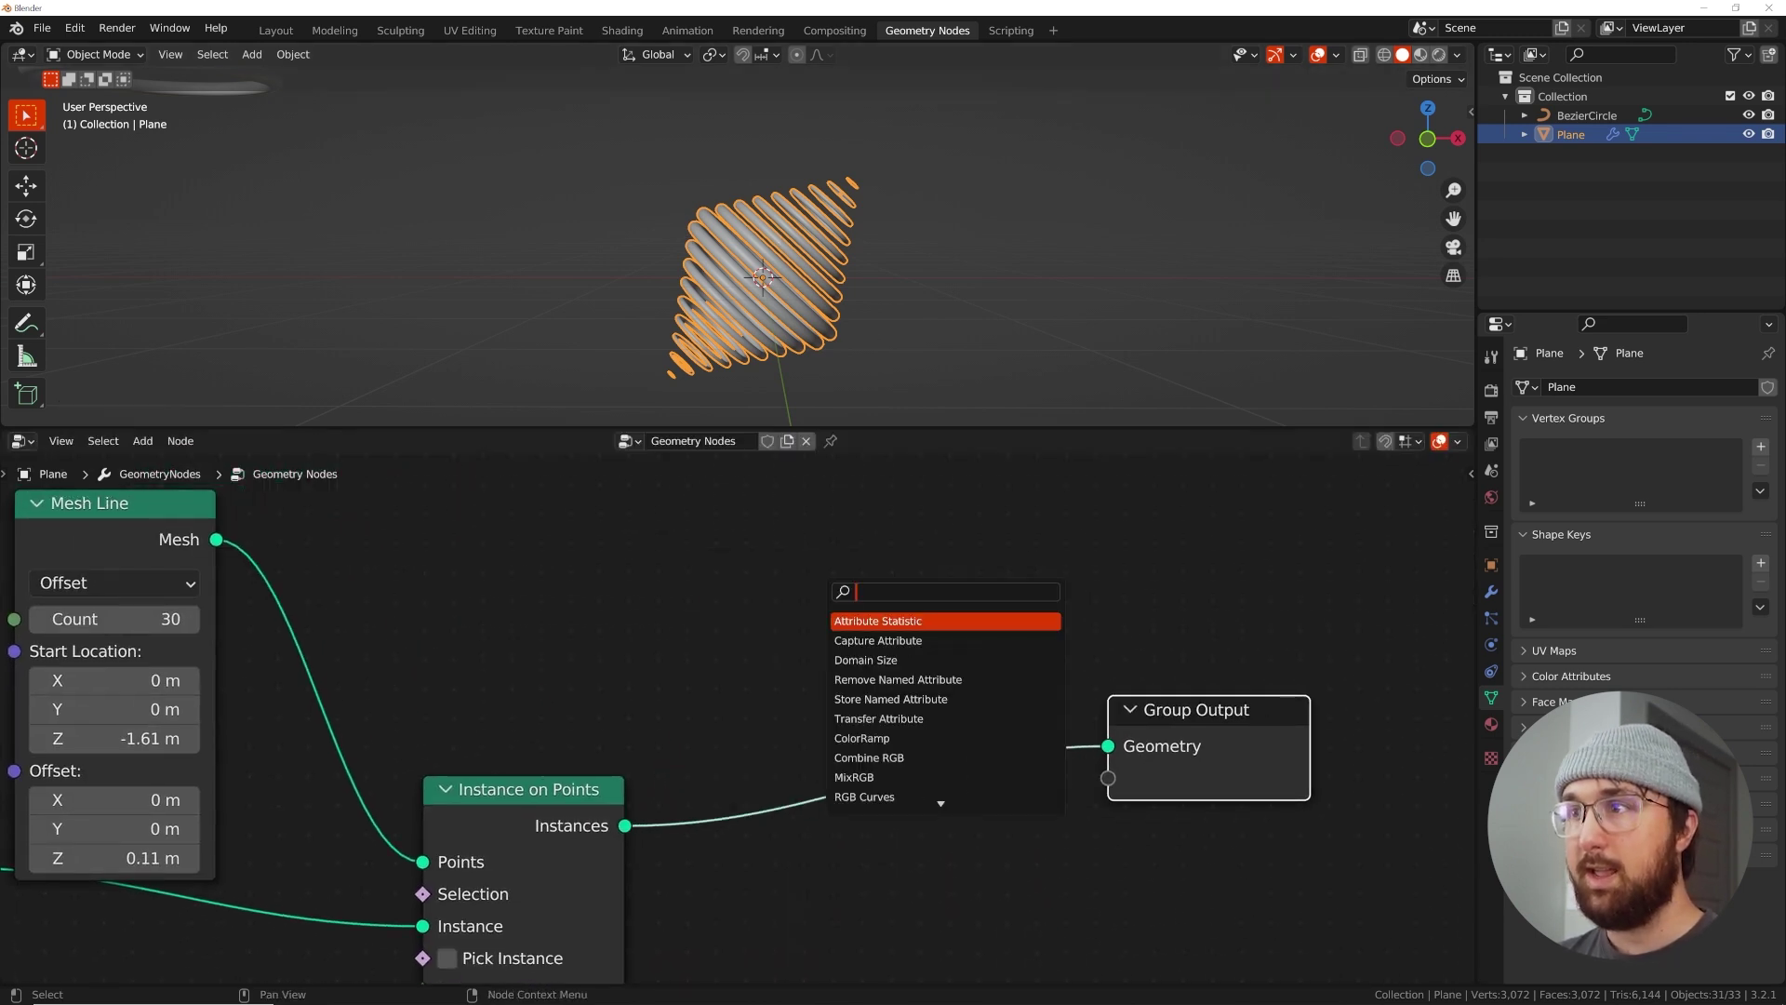
pyautogui.write('rwea')
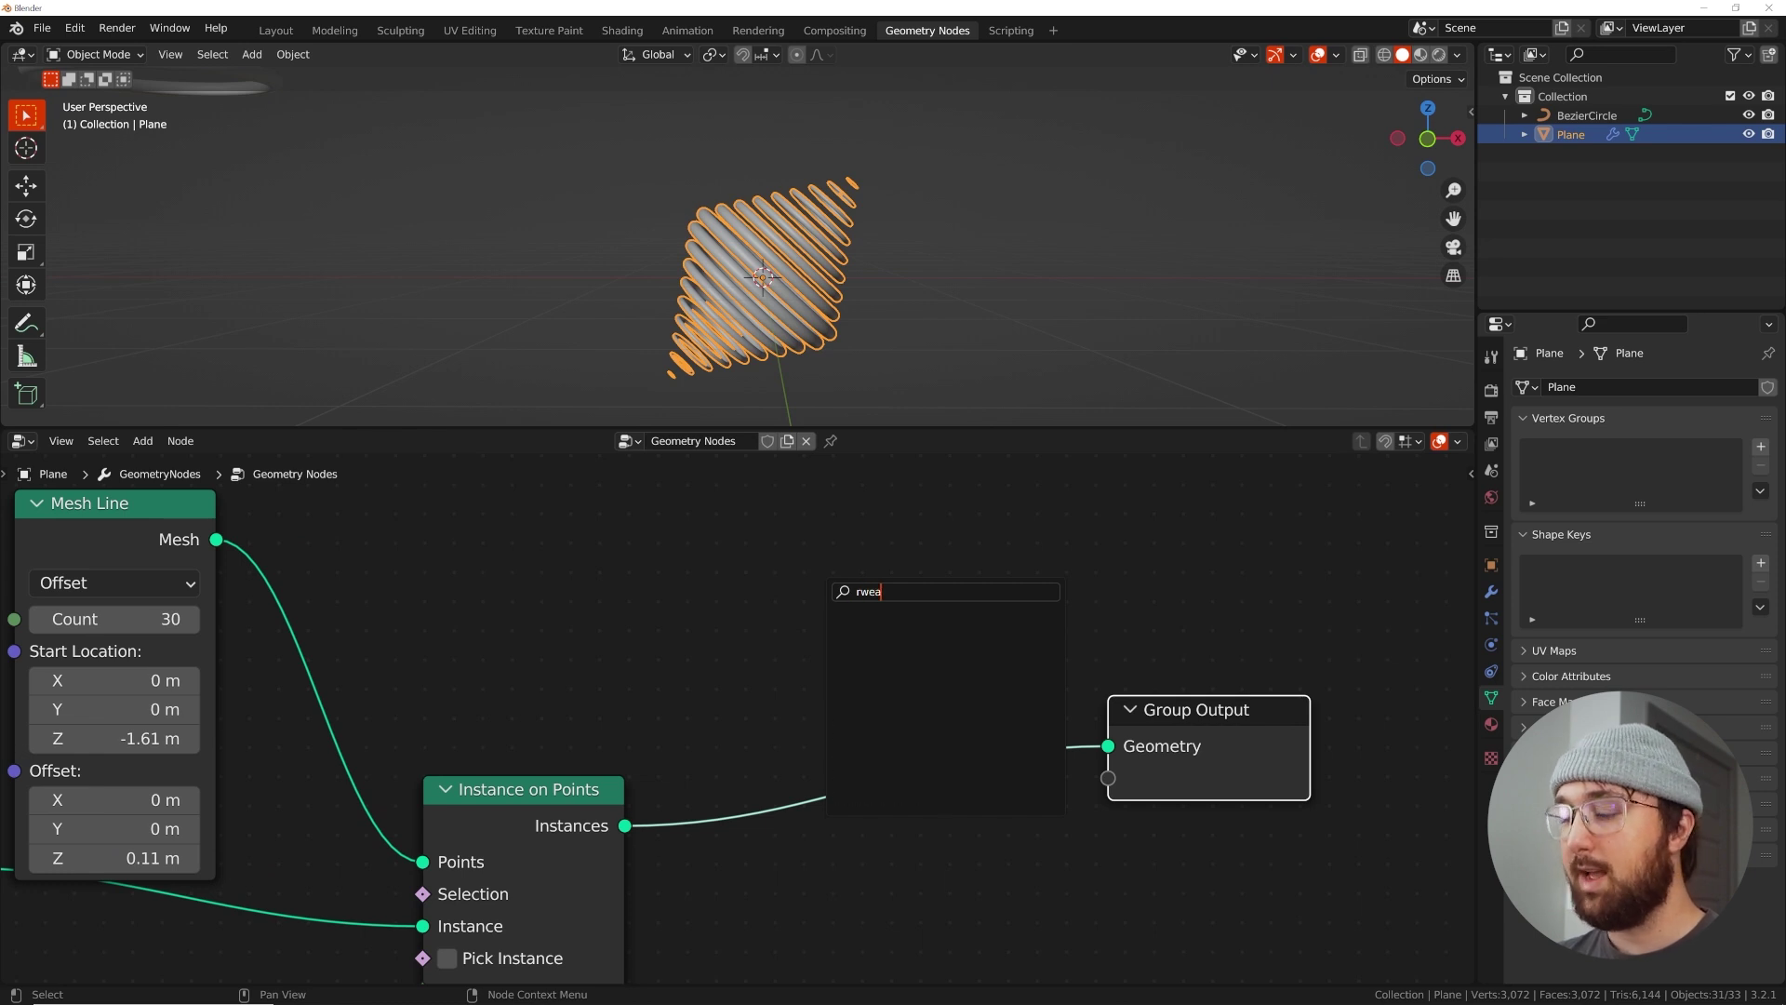
pyautogui.press('BackSpace')
pyautogui.write('ea')
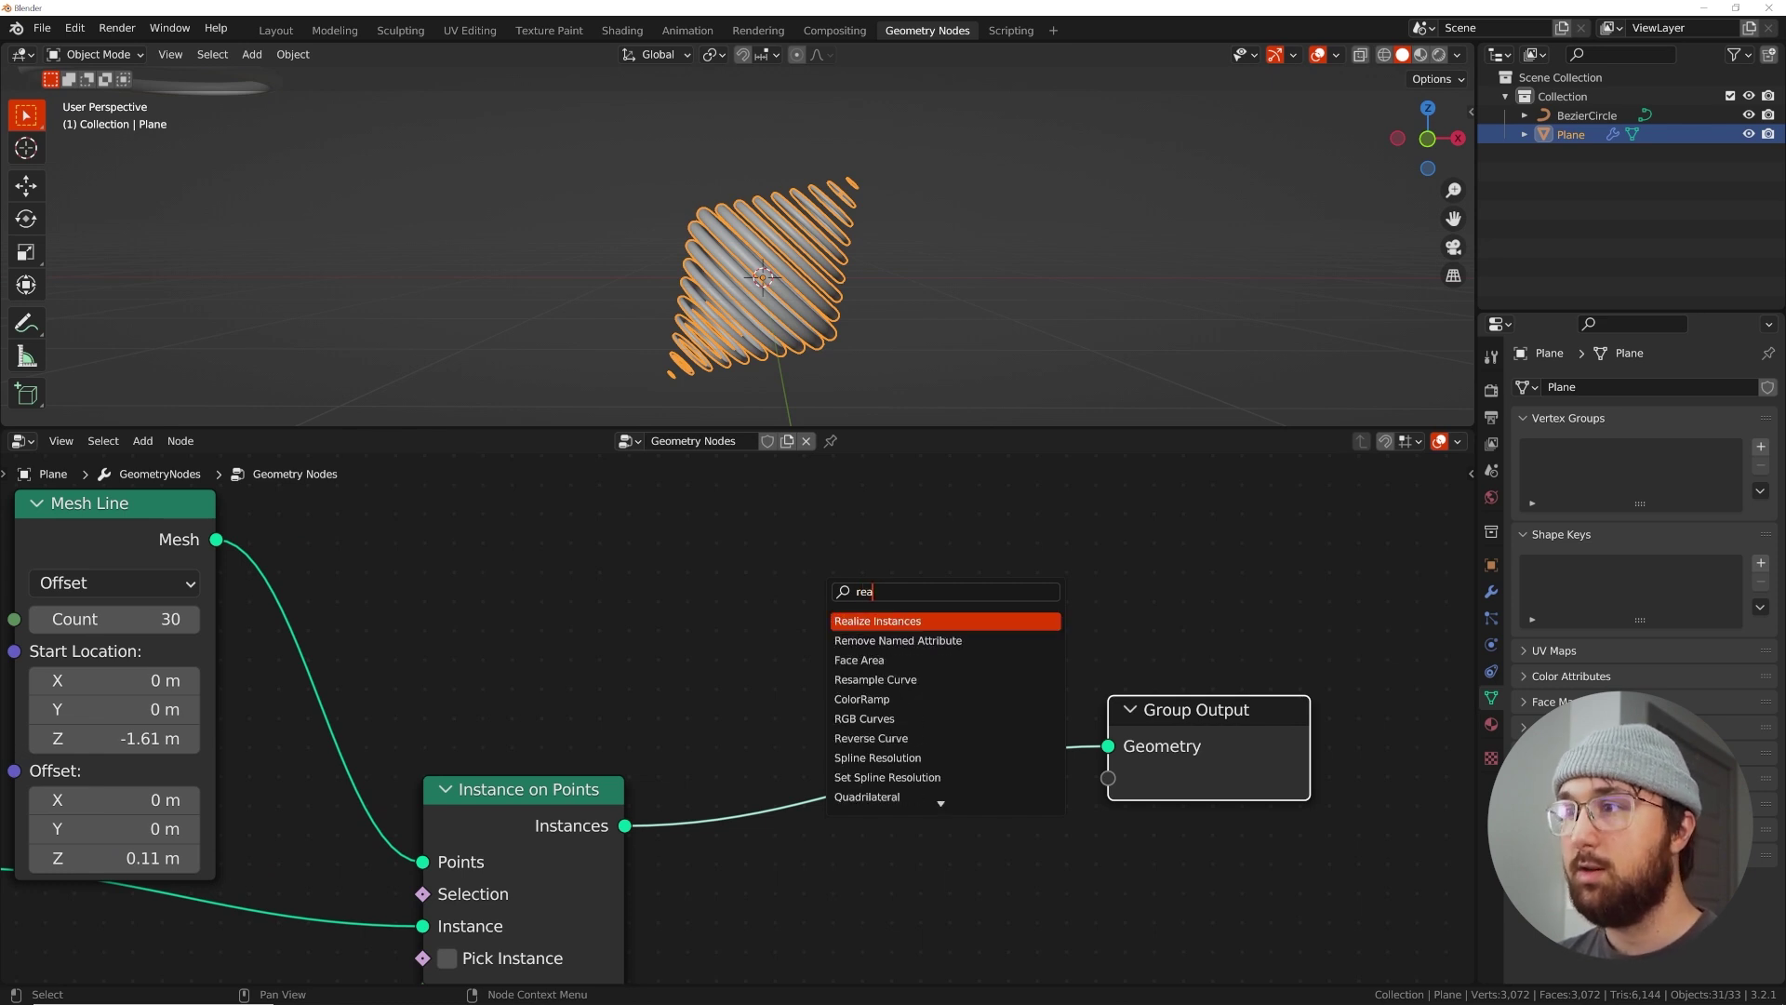
pyautogui.press('Return')
pyautogui.click(854, 680)
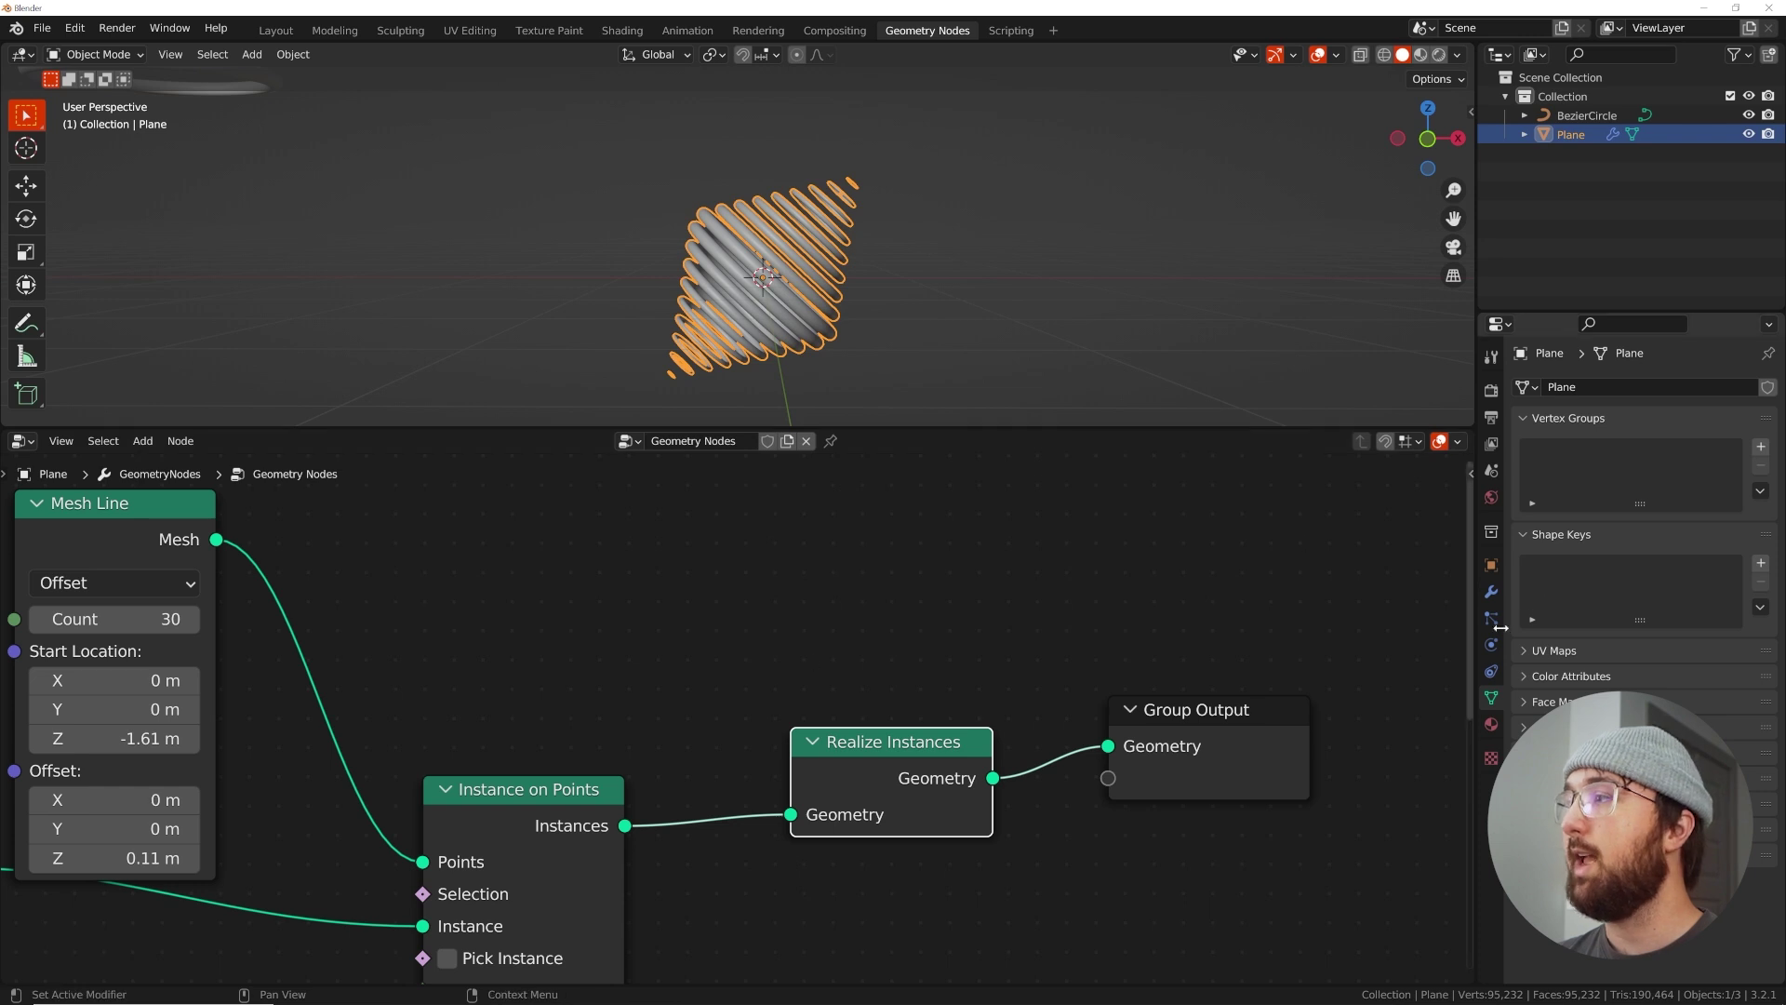
# Add a Simple Deform modifier to the ring stack and set its Twist angle to about 61°
pyautogui.click(1492, 593)
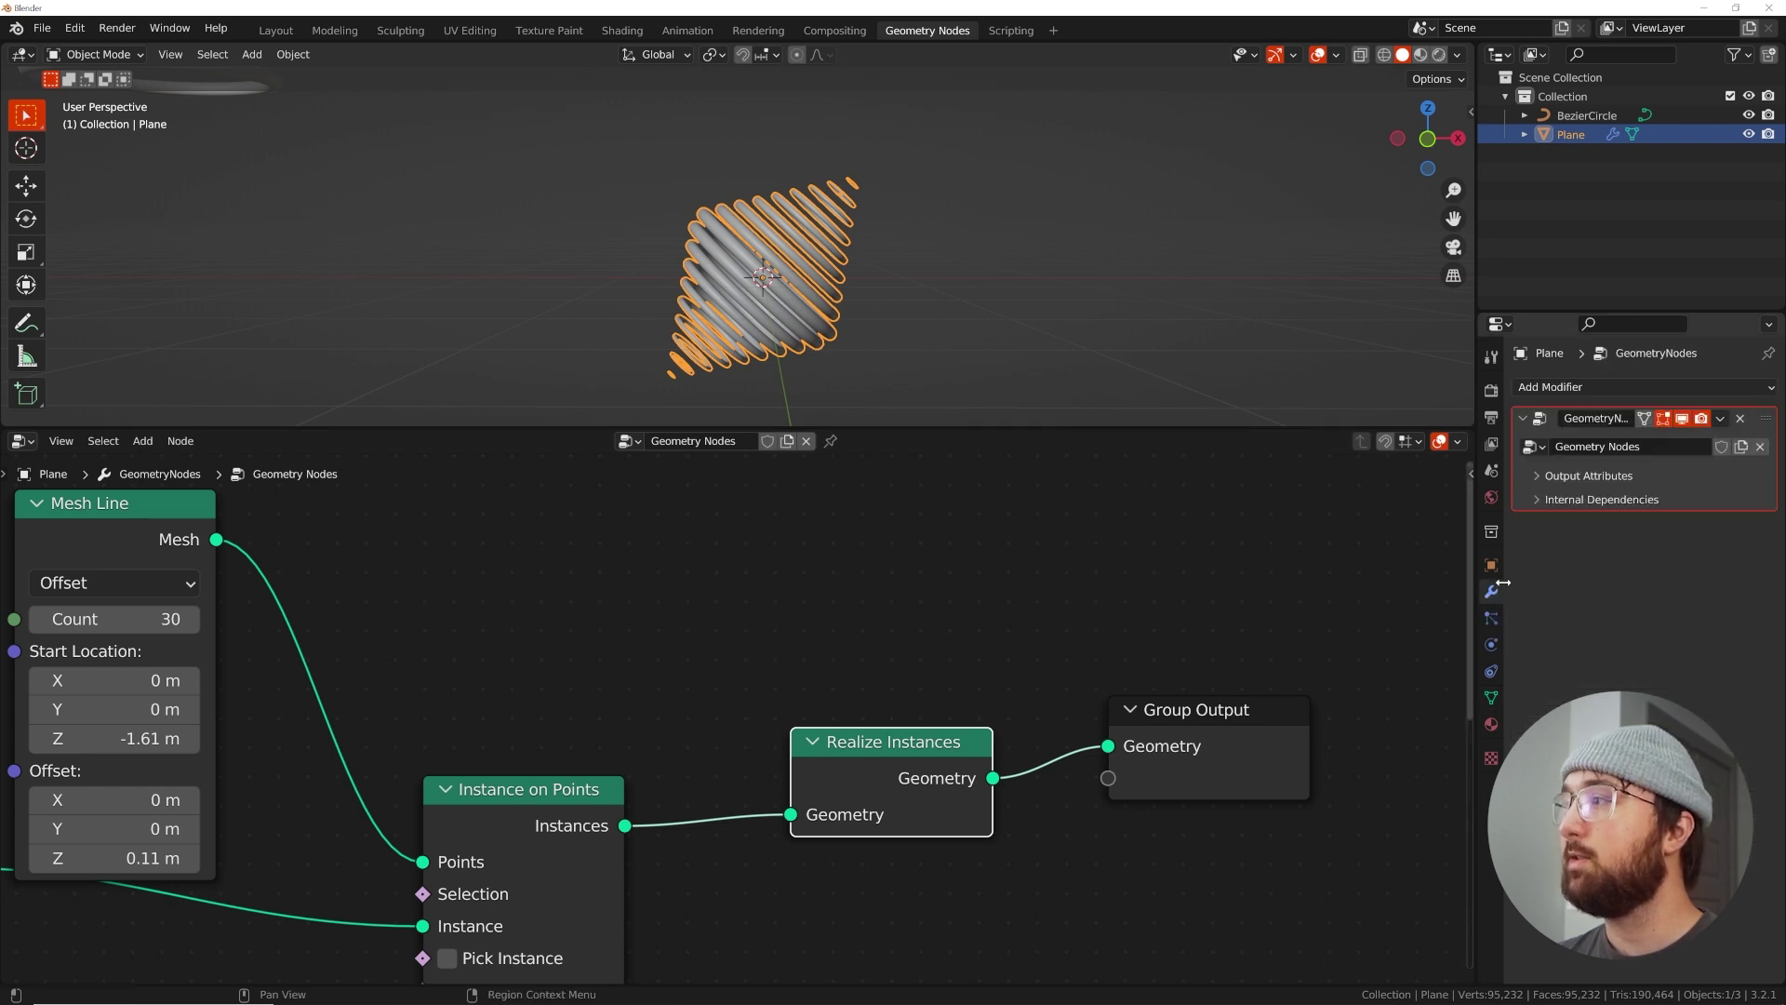
pyautogui.click(1612, 388)
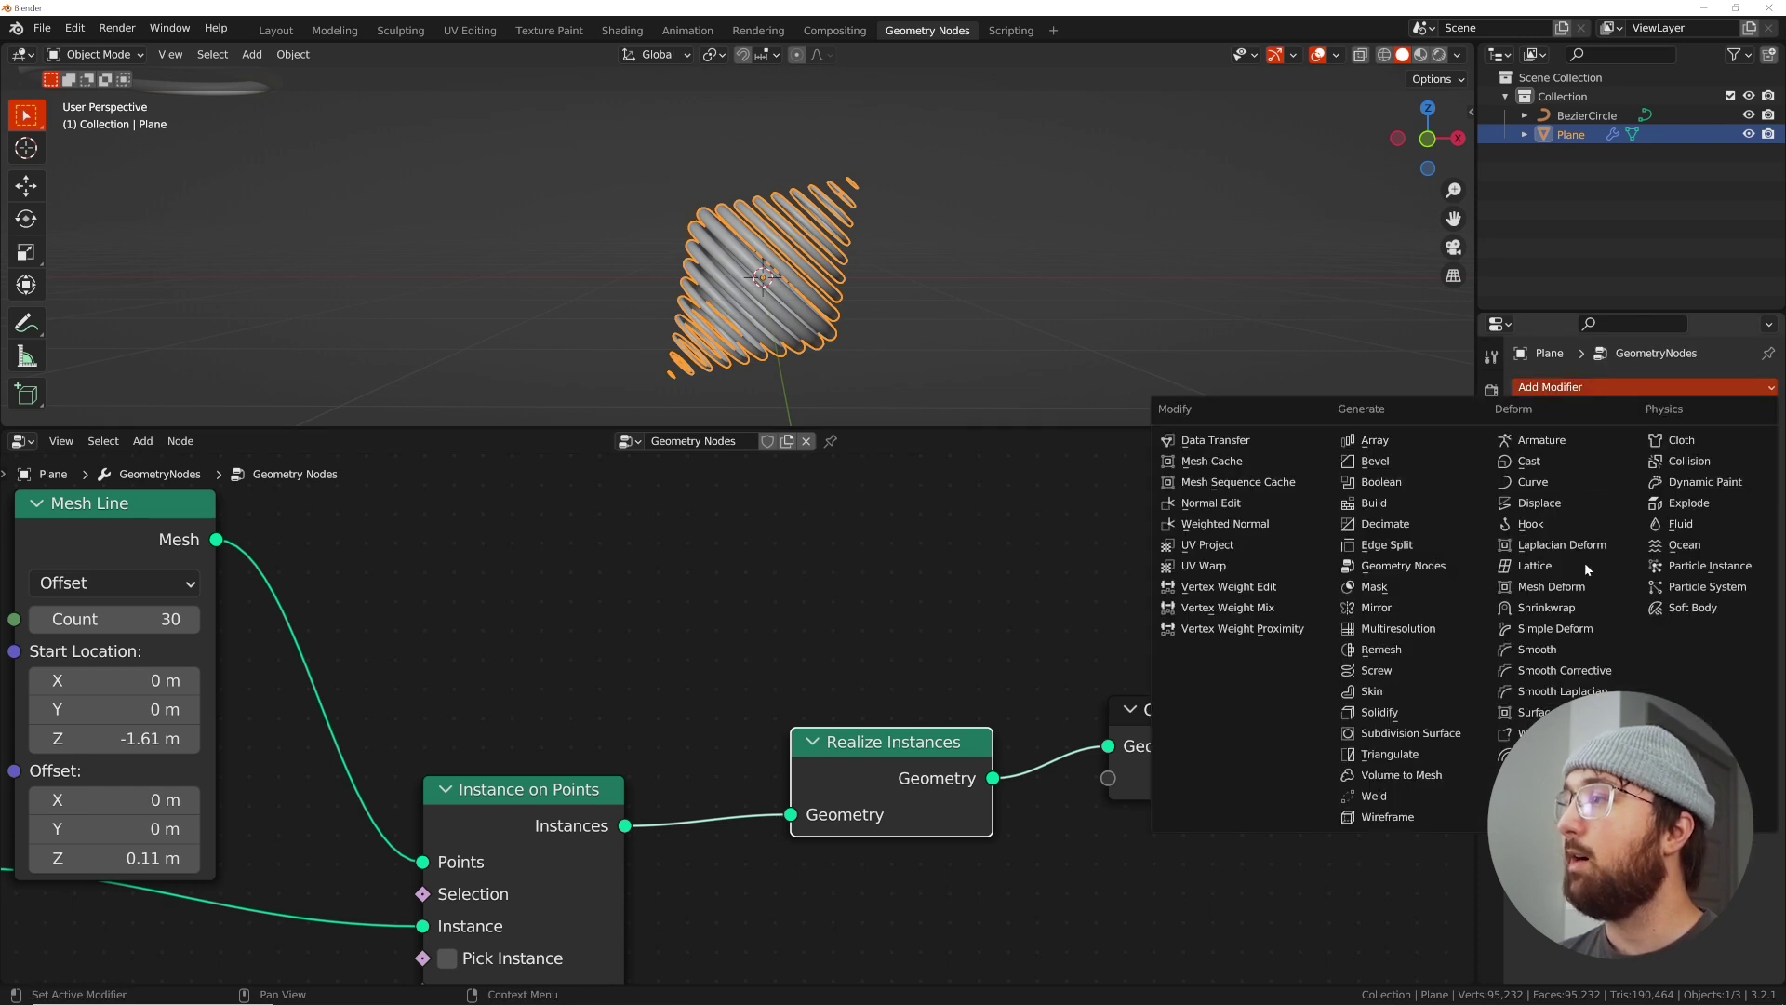
pyautogui.click(1556, 629)
pyautogui.click(942, 291)
pyautogui.scroll(5, 895, 315)
pyautogui.scroll(-4, 893, 311)
pyautogui.moveTo(1698, 578)
pyautogui.mouseDown()
pyautogui.moveTo(1738, 578)
pyautogui.moveTo(1680, 578)
pyautogui.moveTo(1713, 578)
pyautogui.mouseUp()
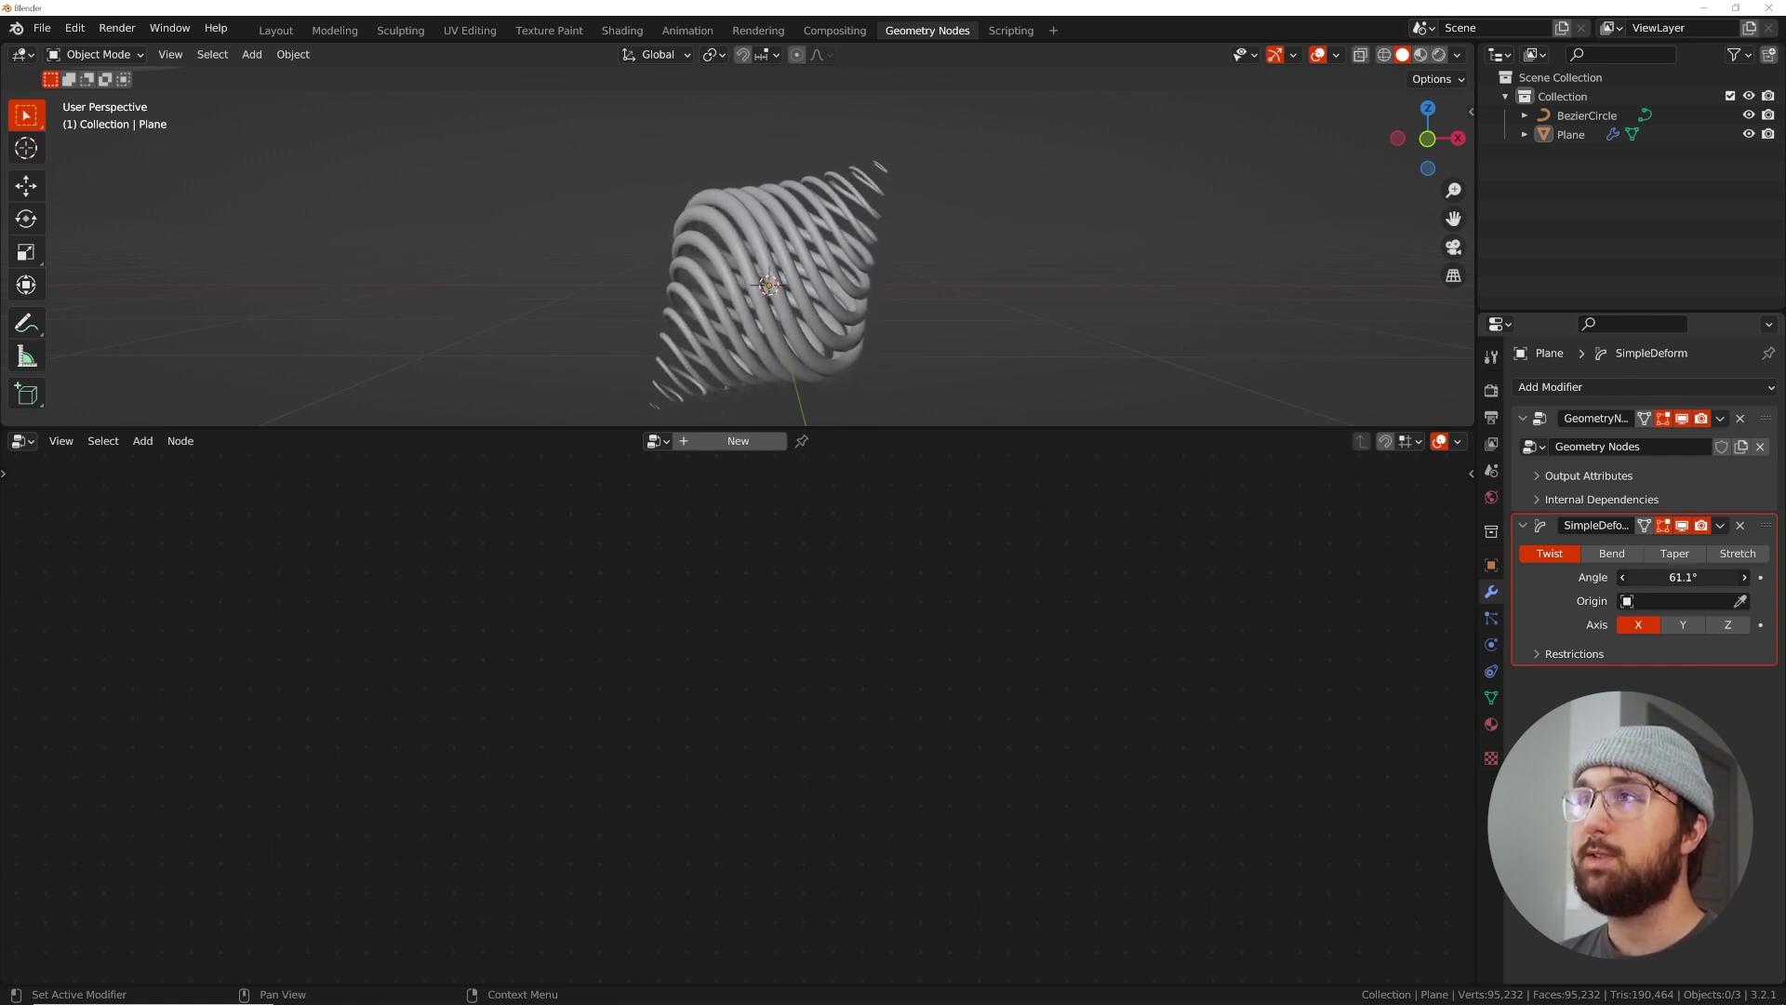
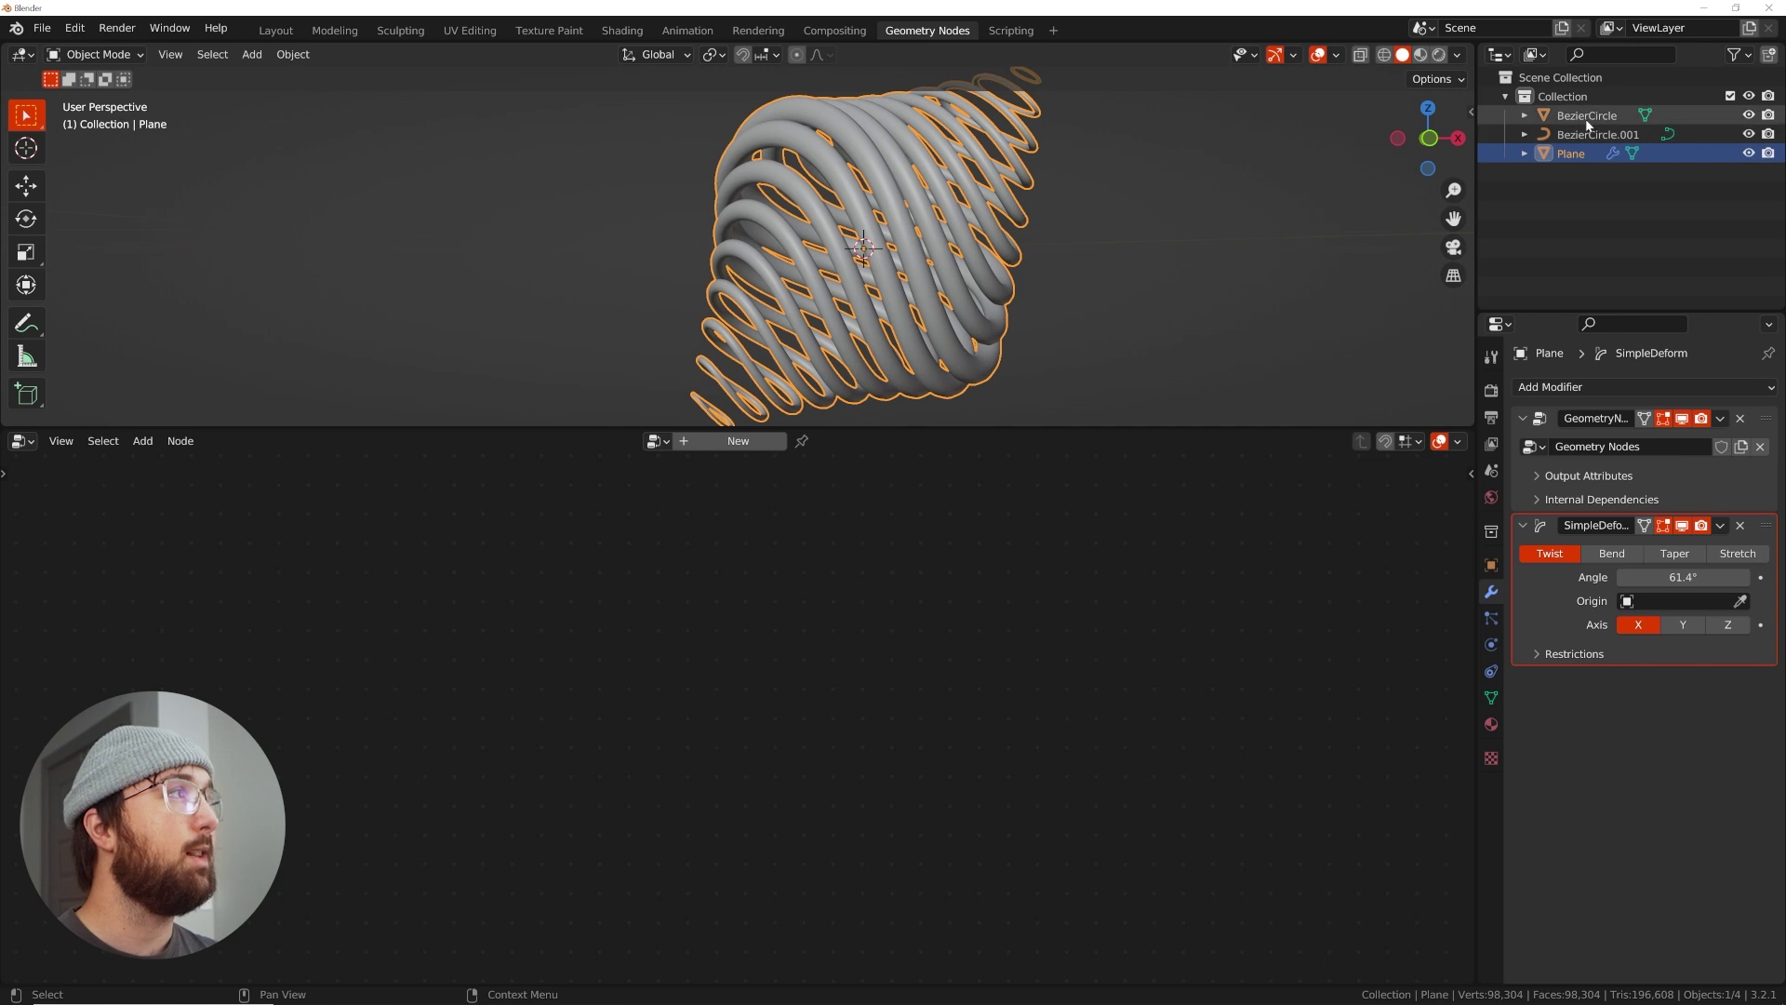
# Rename the BezierCircle mesh object as disp
pyautogui.doubleClick(1596, 118)
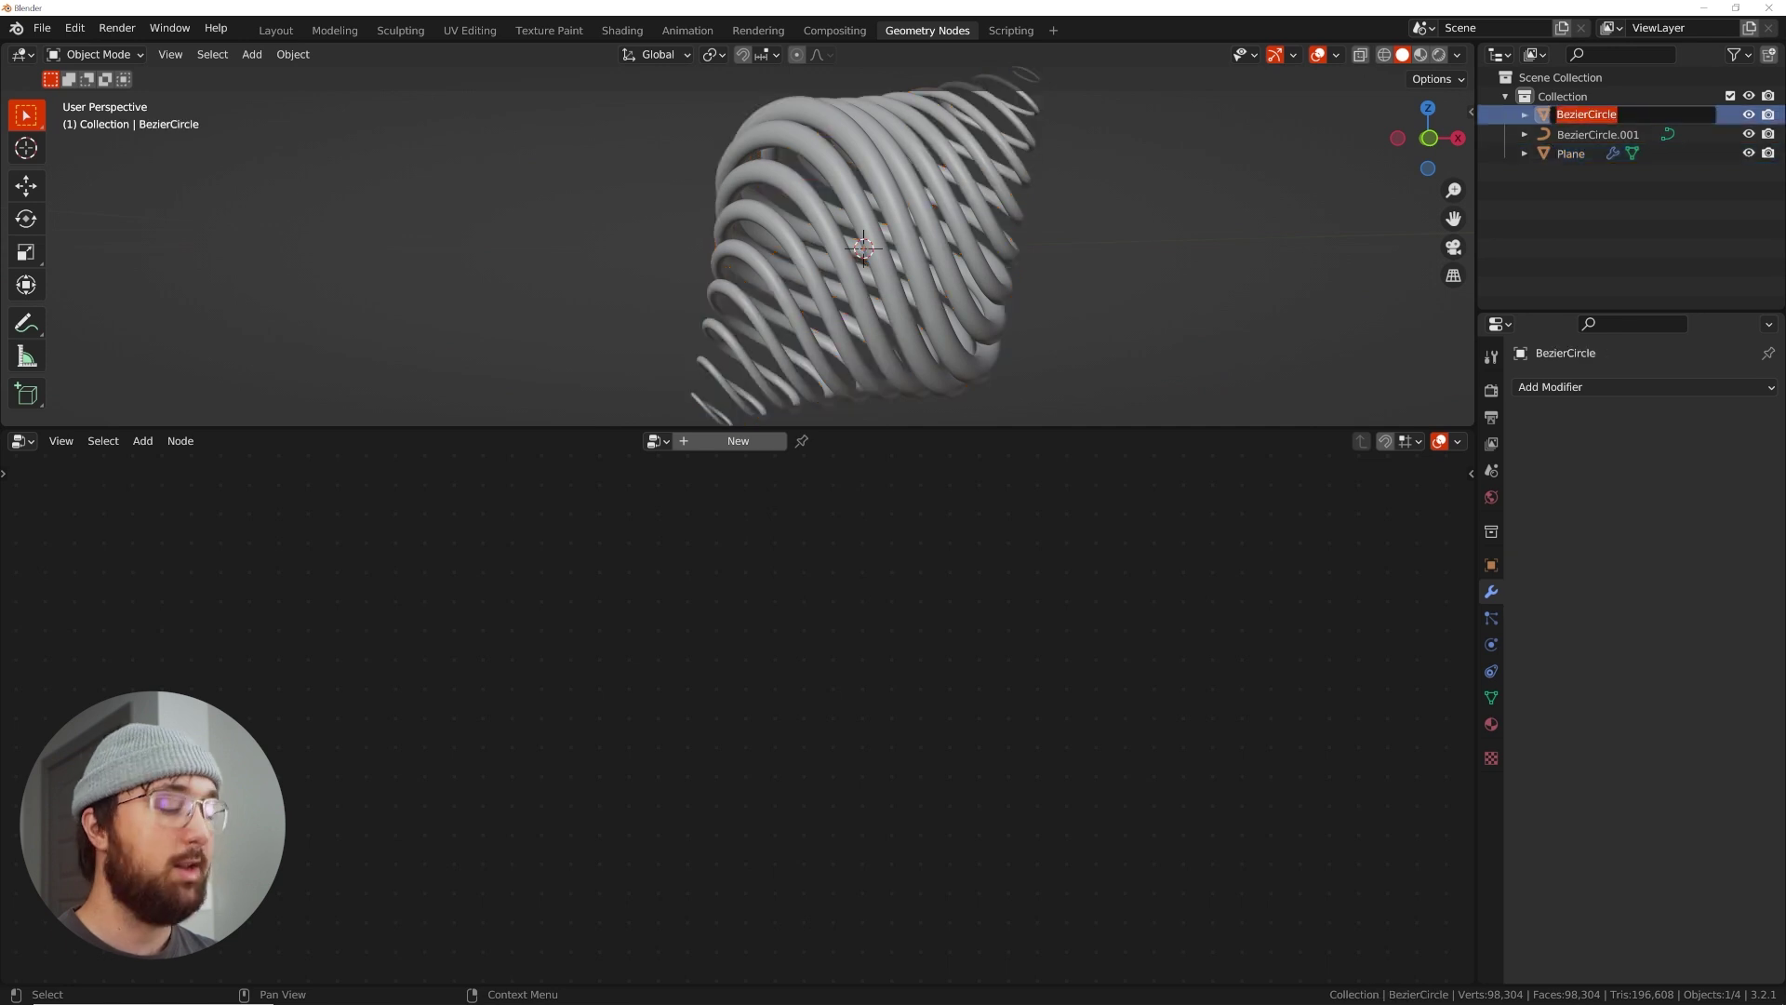
pyautogui.write('disp')
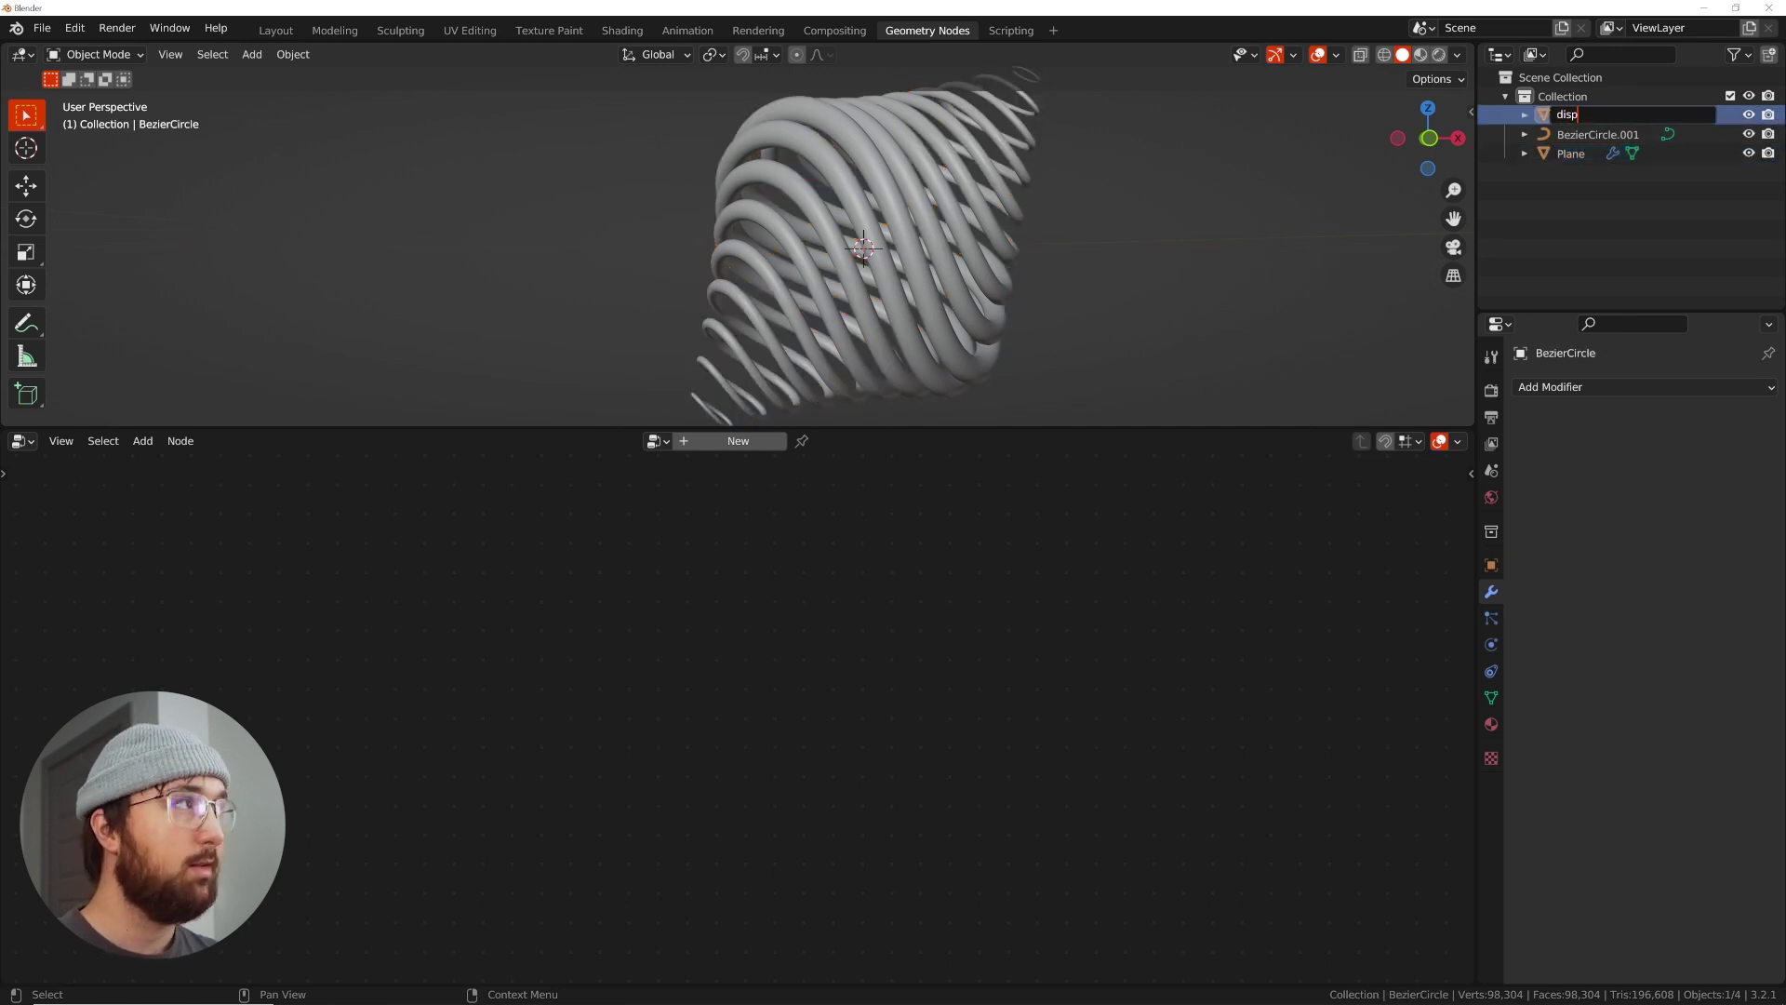
pyautogui.press('Return')
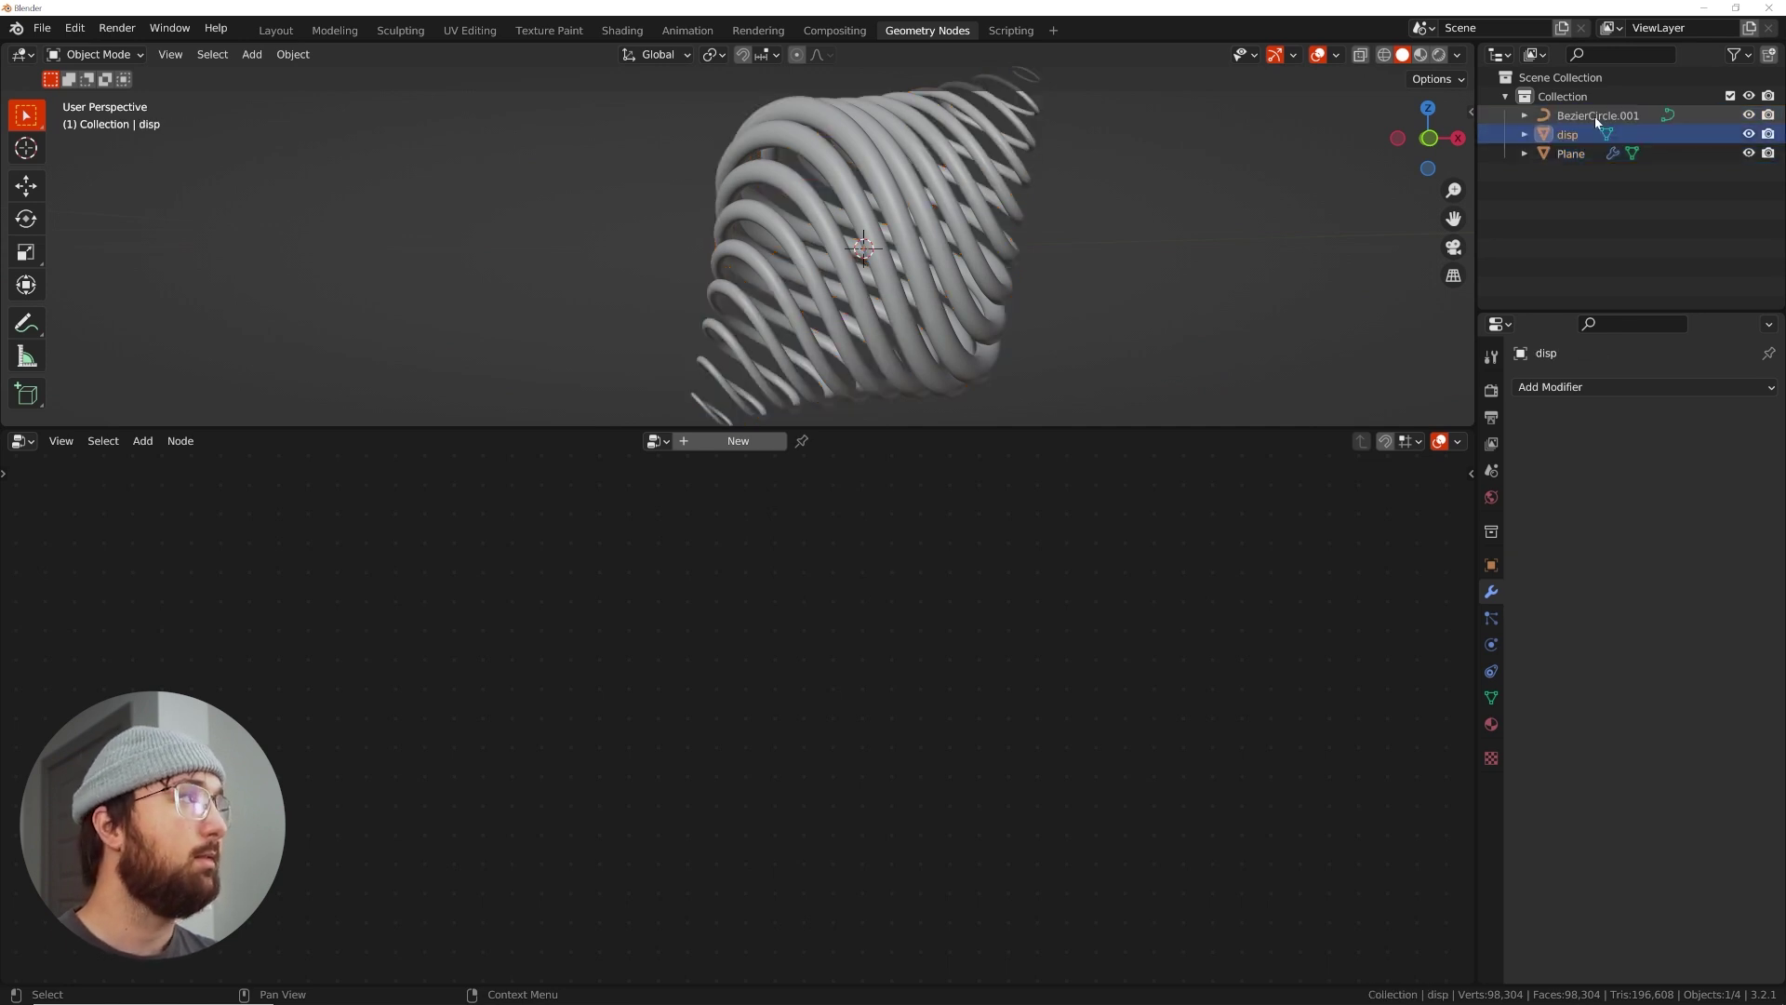
# Add a Displace modifier to disp, create a new texture for it and open the texture's settings
pyautogui.click(1561, 388)
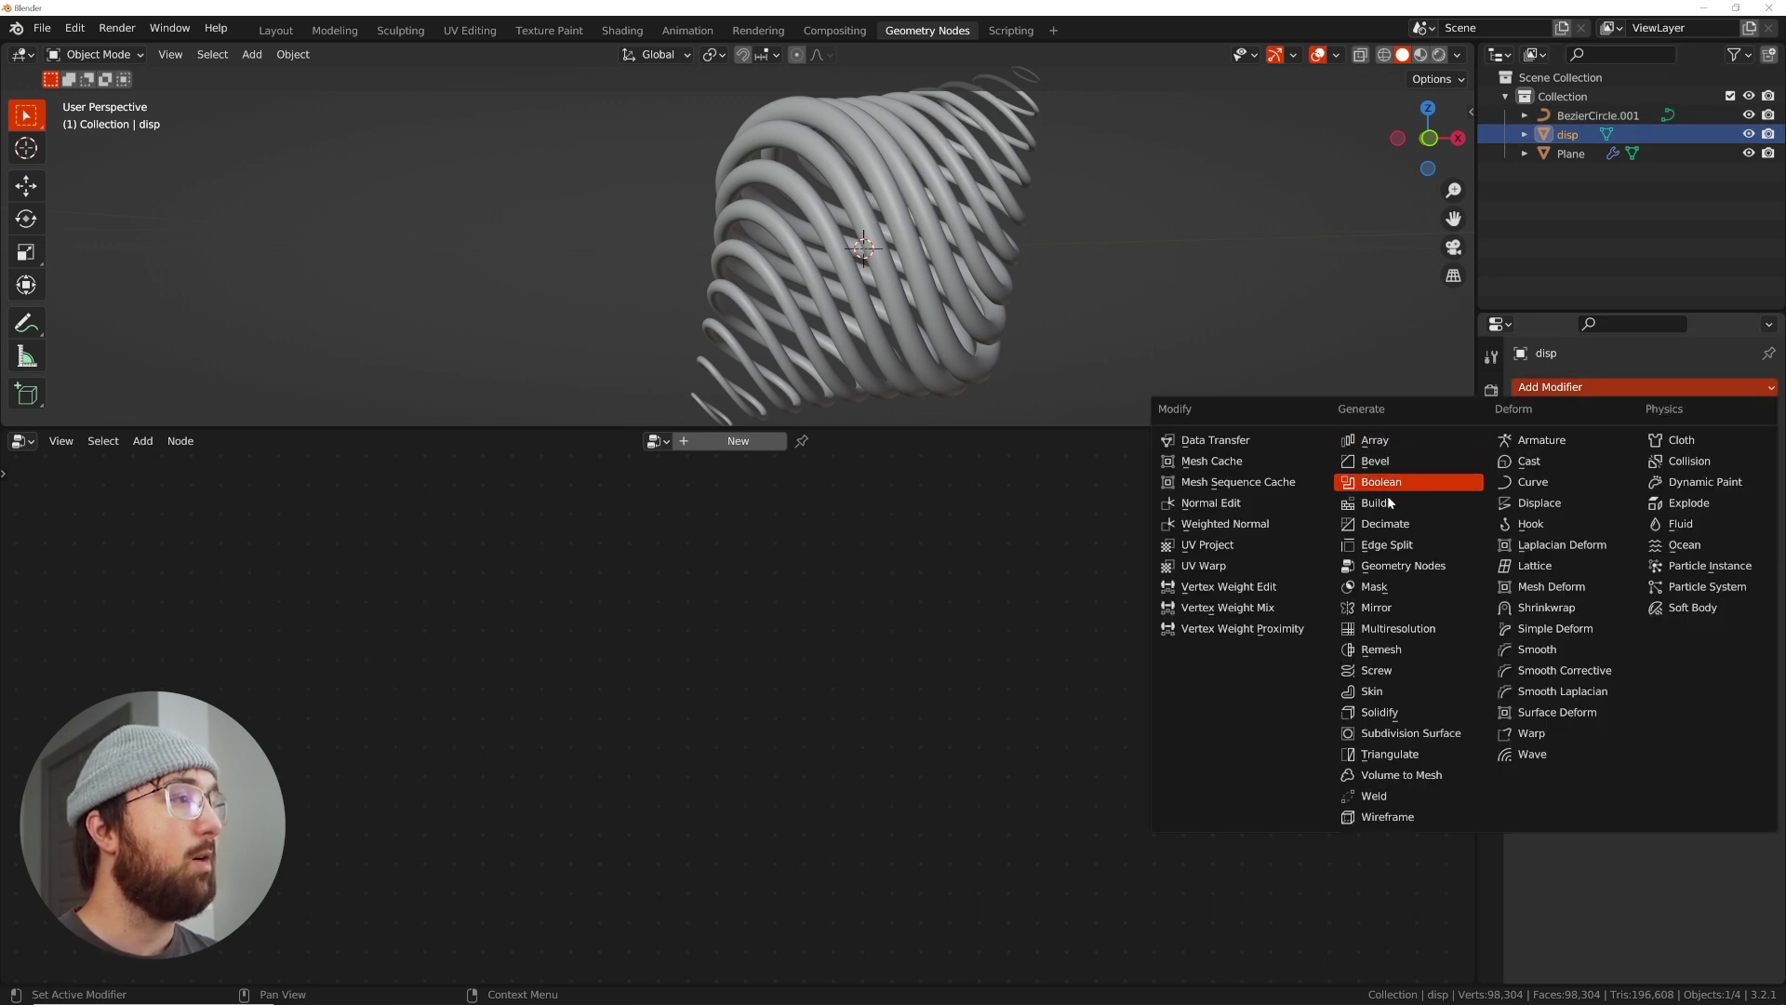
pyautogui.click(1540, 503)
pyautogui.moveTo(1166, 333); pyautogui.dragTo(916, 278, button='middle')
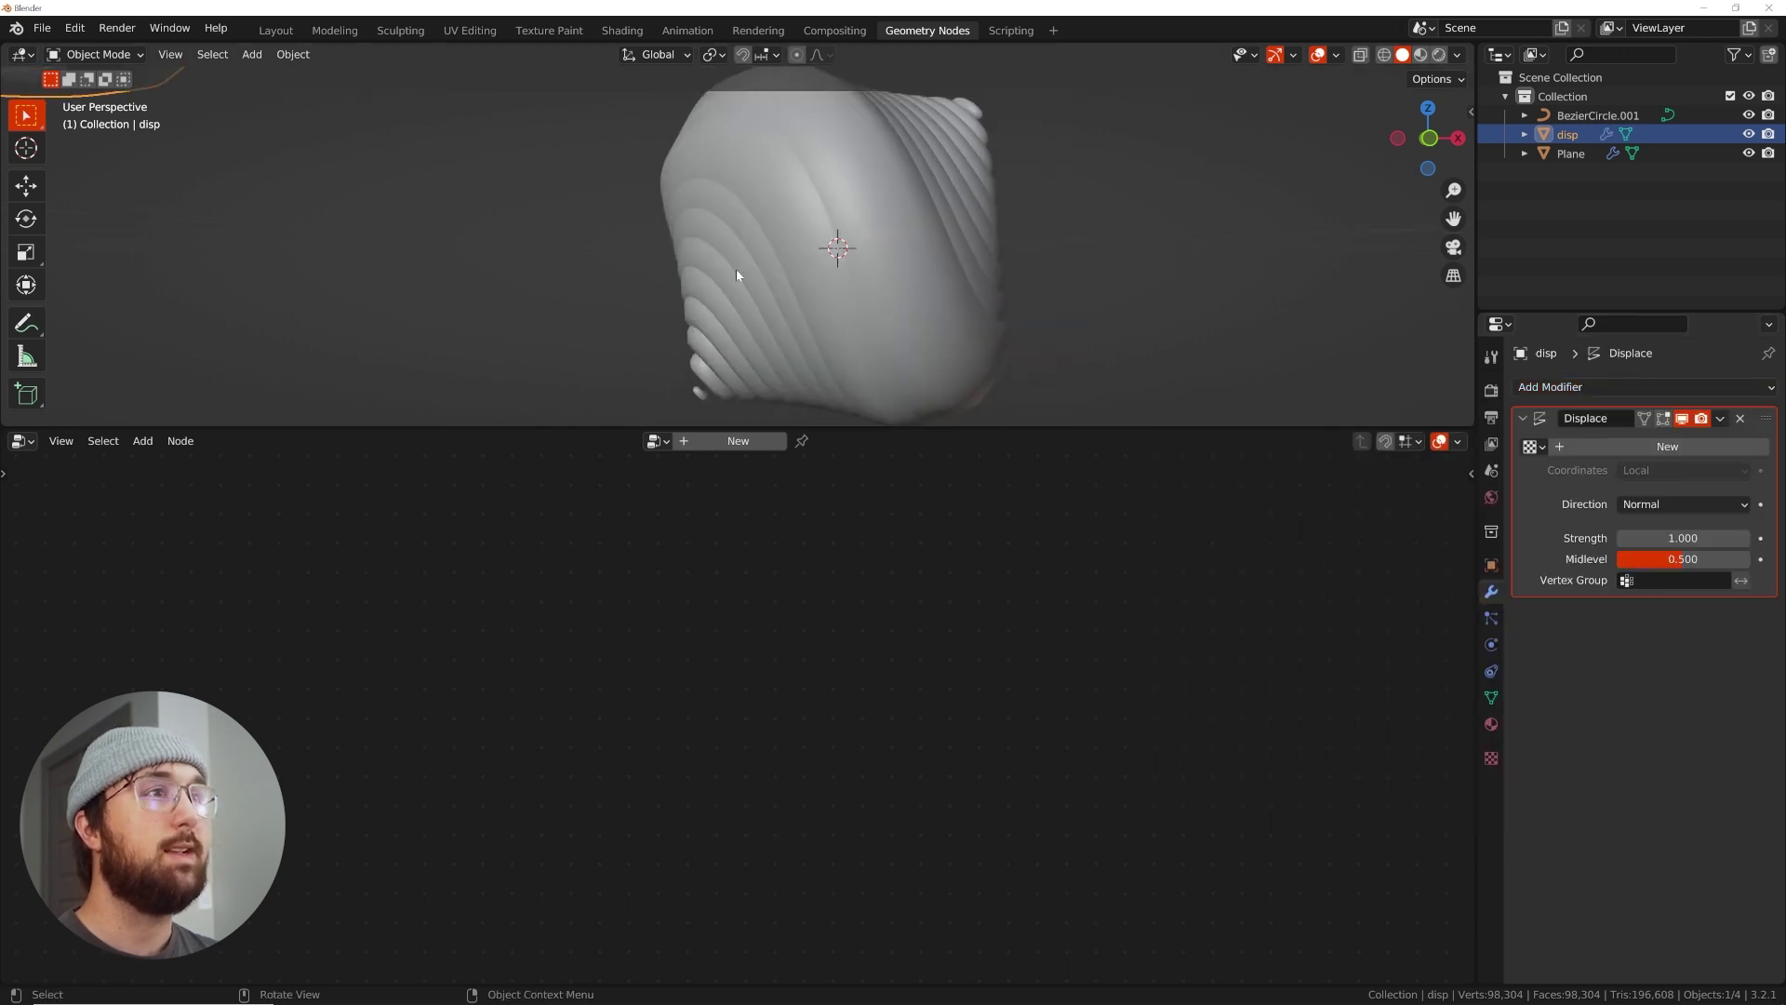
pyautogui.click(1688, 446)
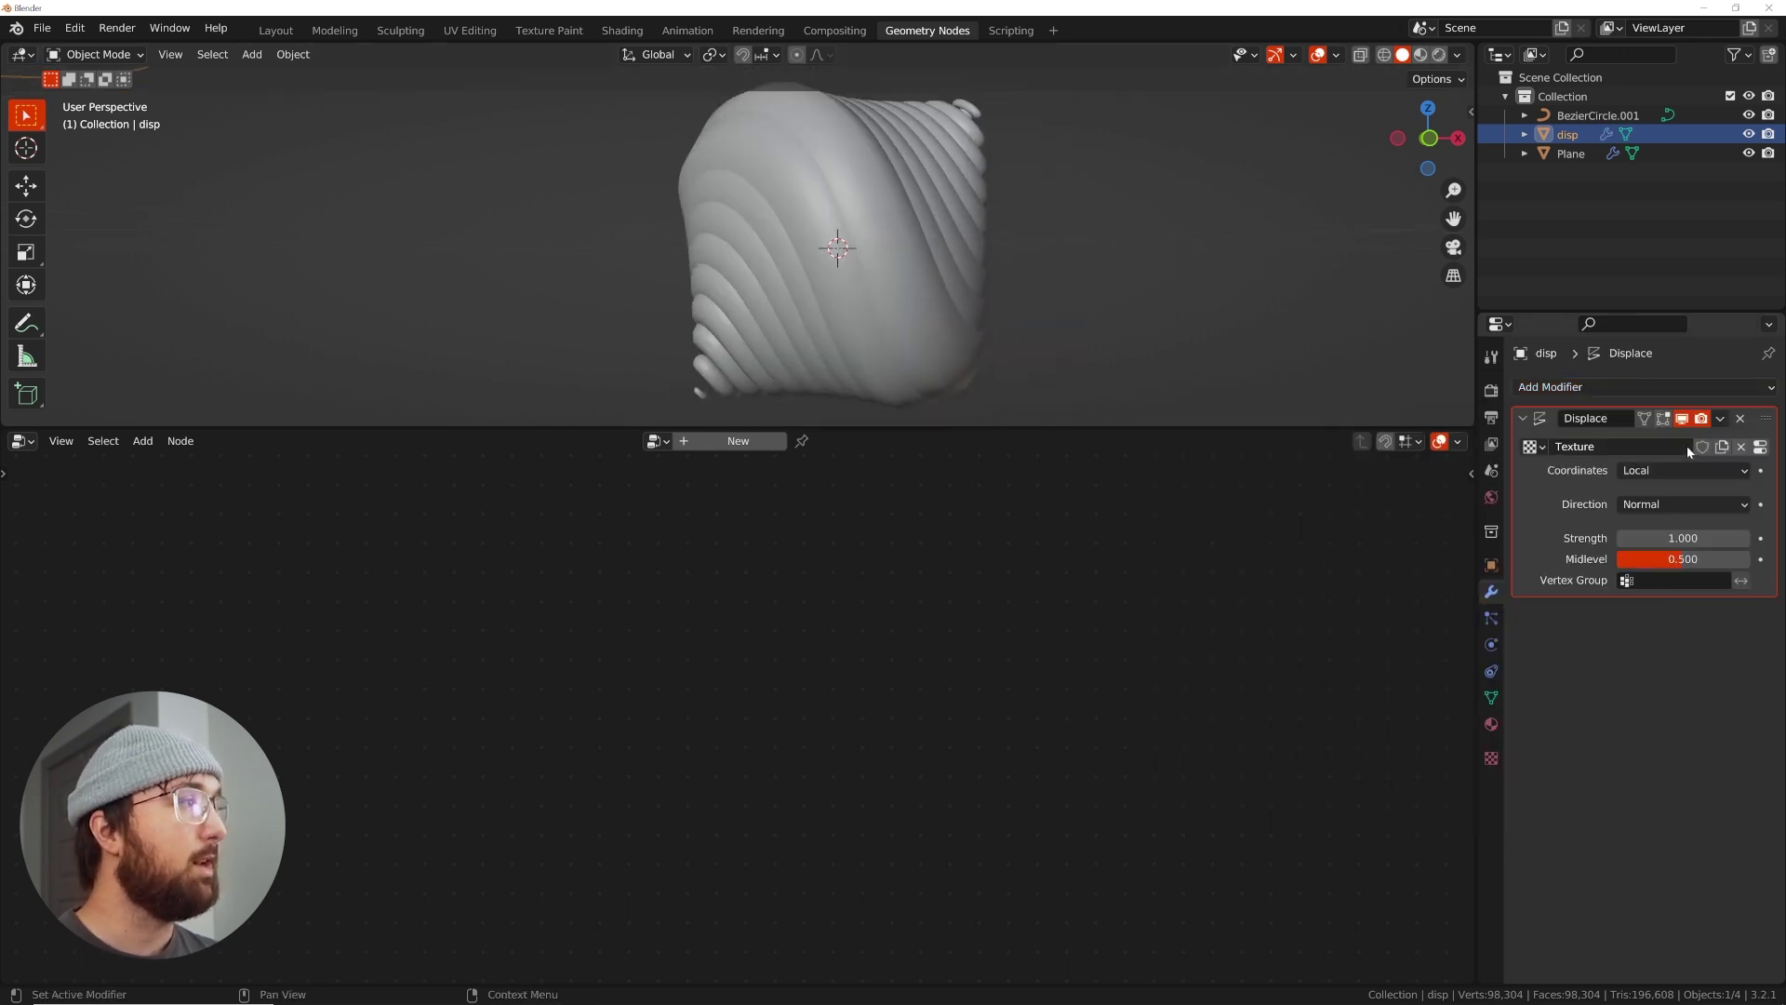
pyautogui.click(1763, 447)
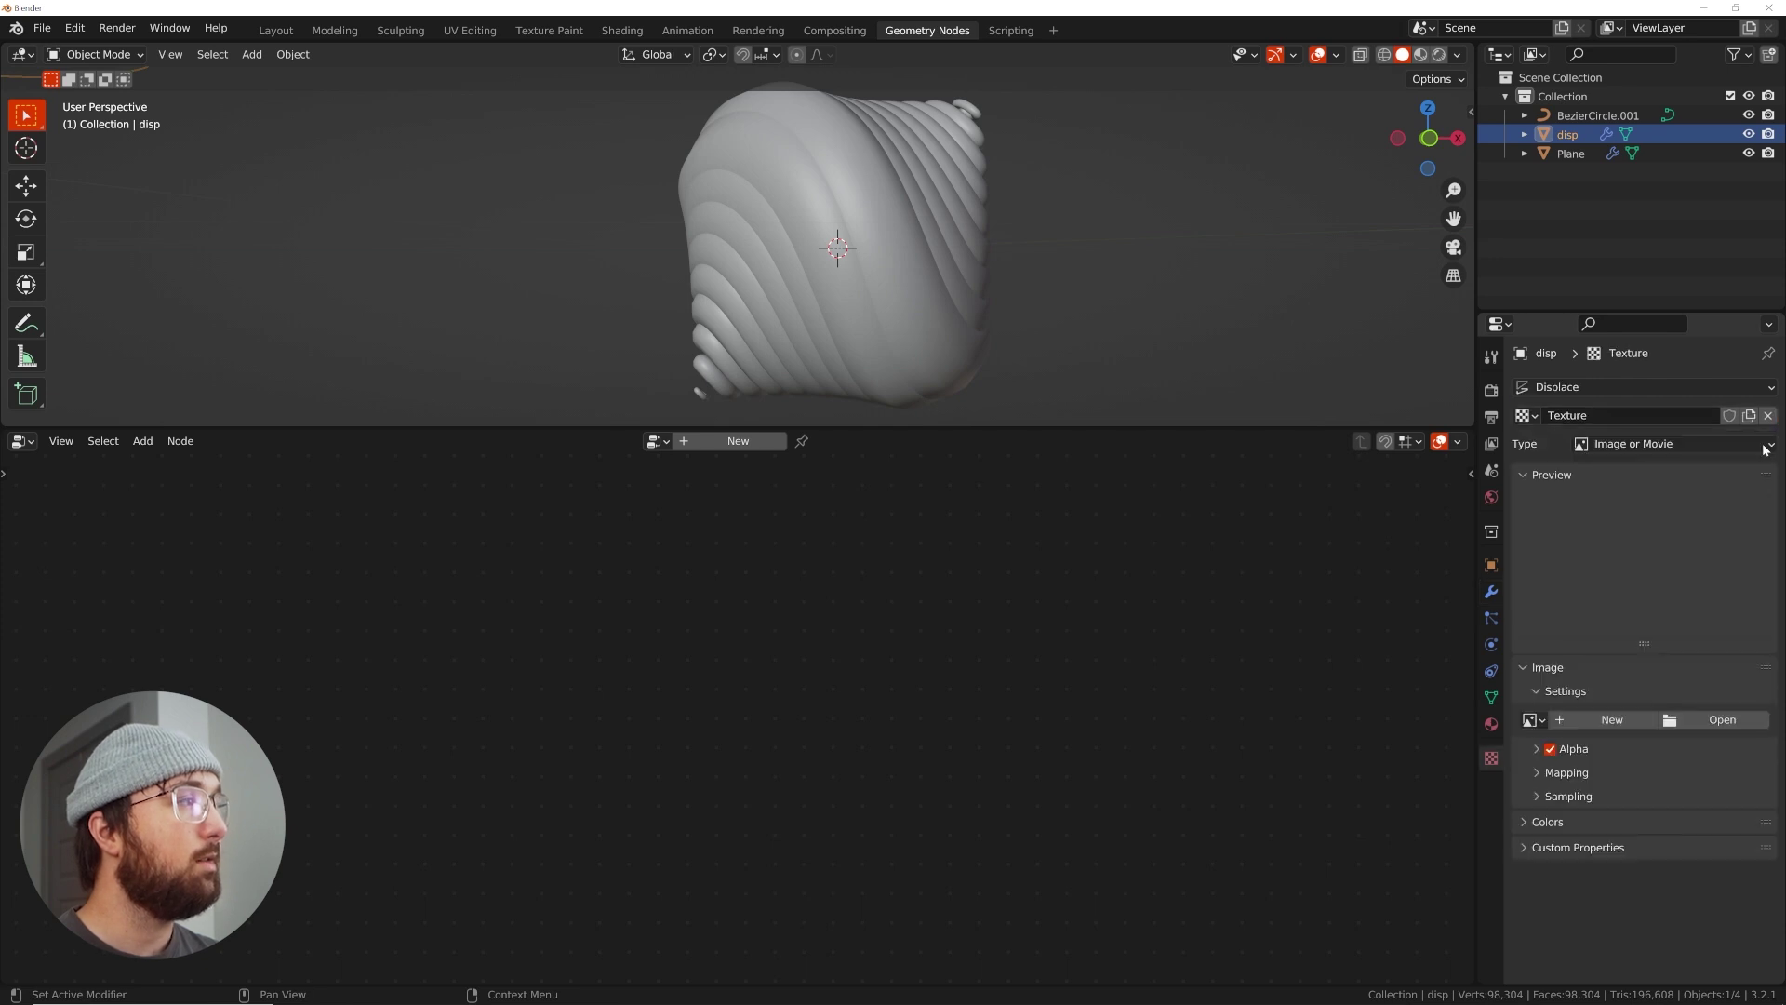
# Try the Marble texture type, then set the displacement texture to Magic with a depth of 0
pyautogui.click(1649, 445)
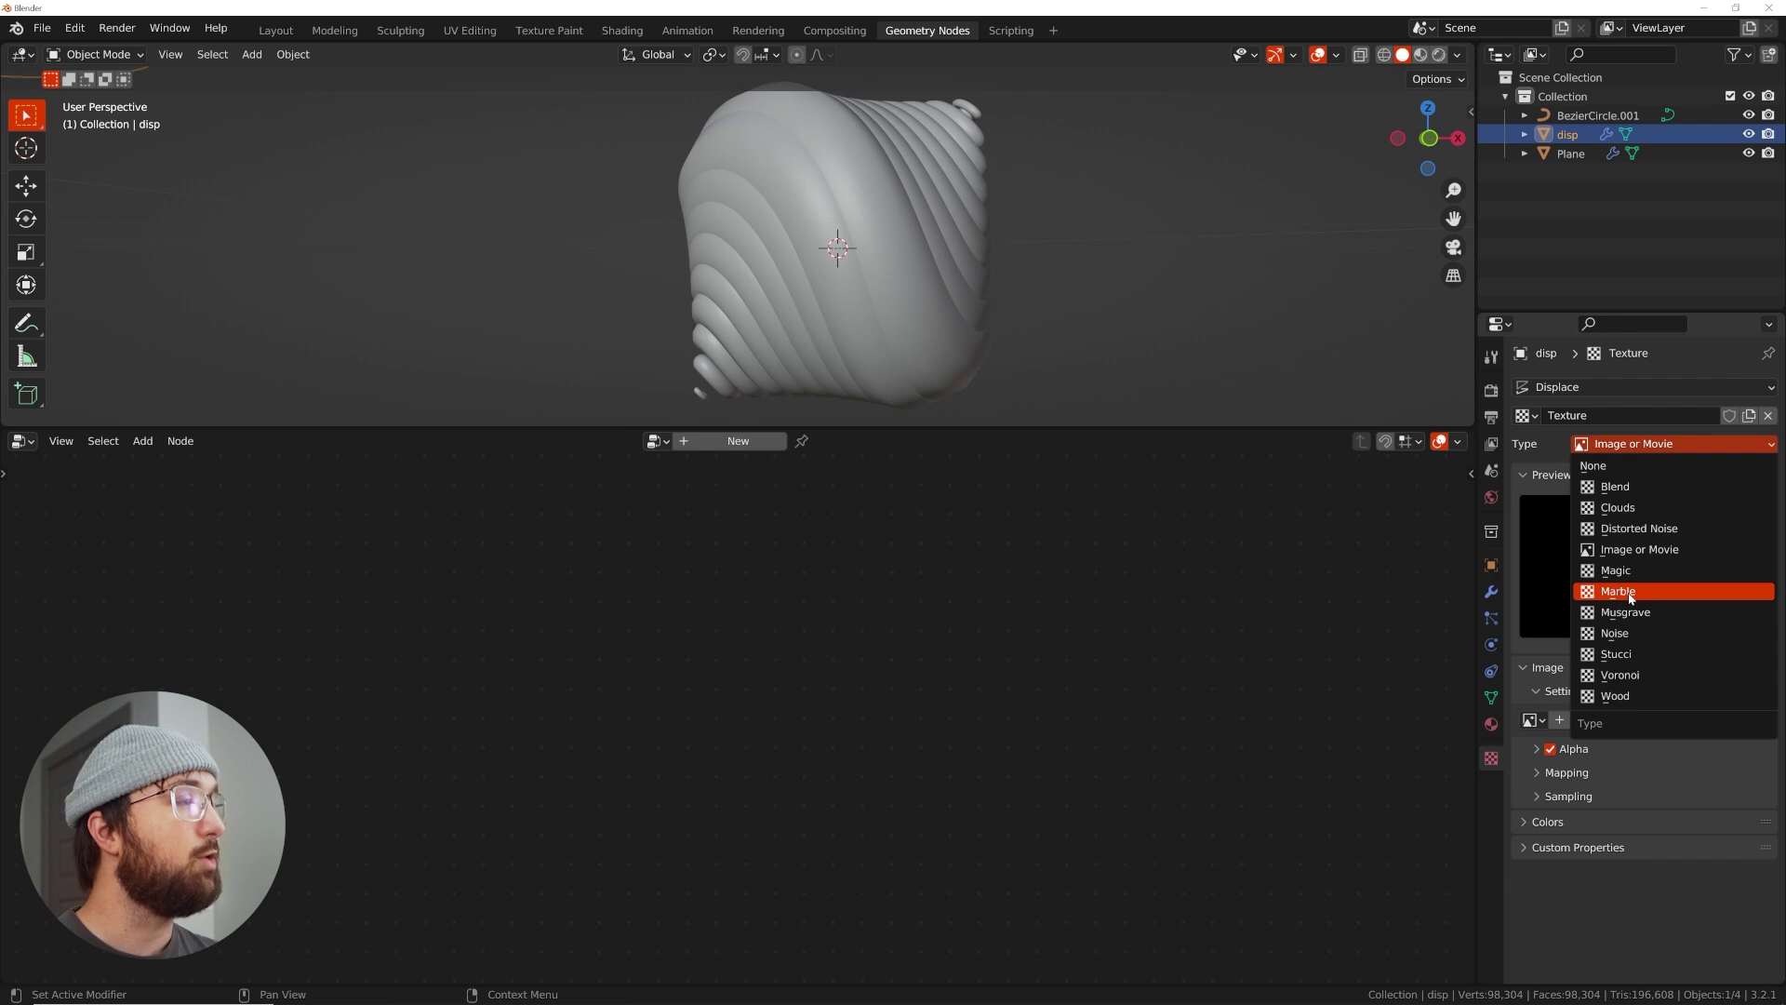
pyautogui.click(1628, 593)
pyautogui.click(1679, 445)
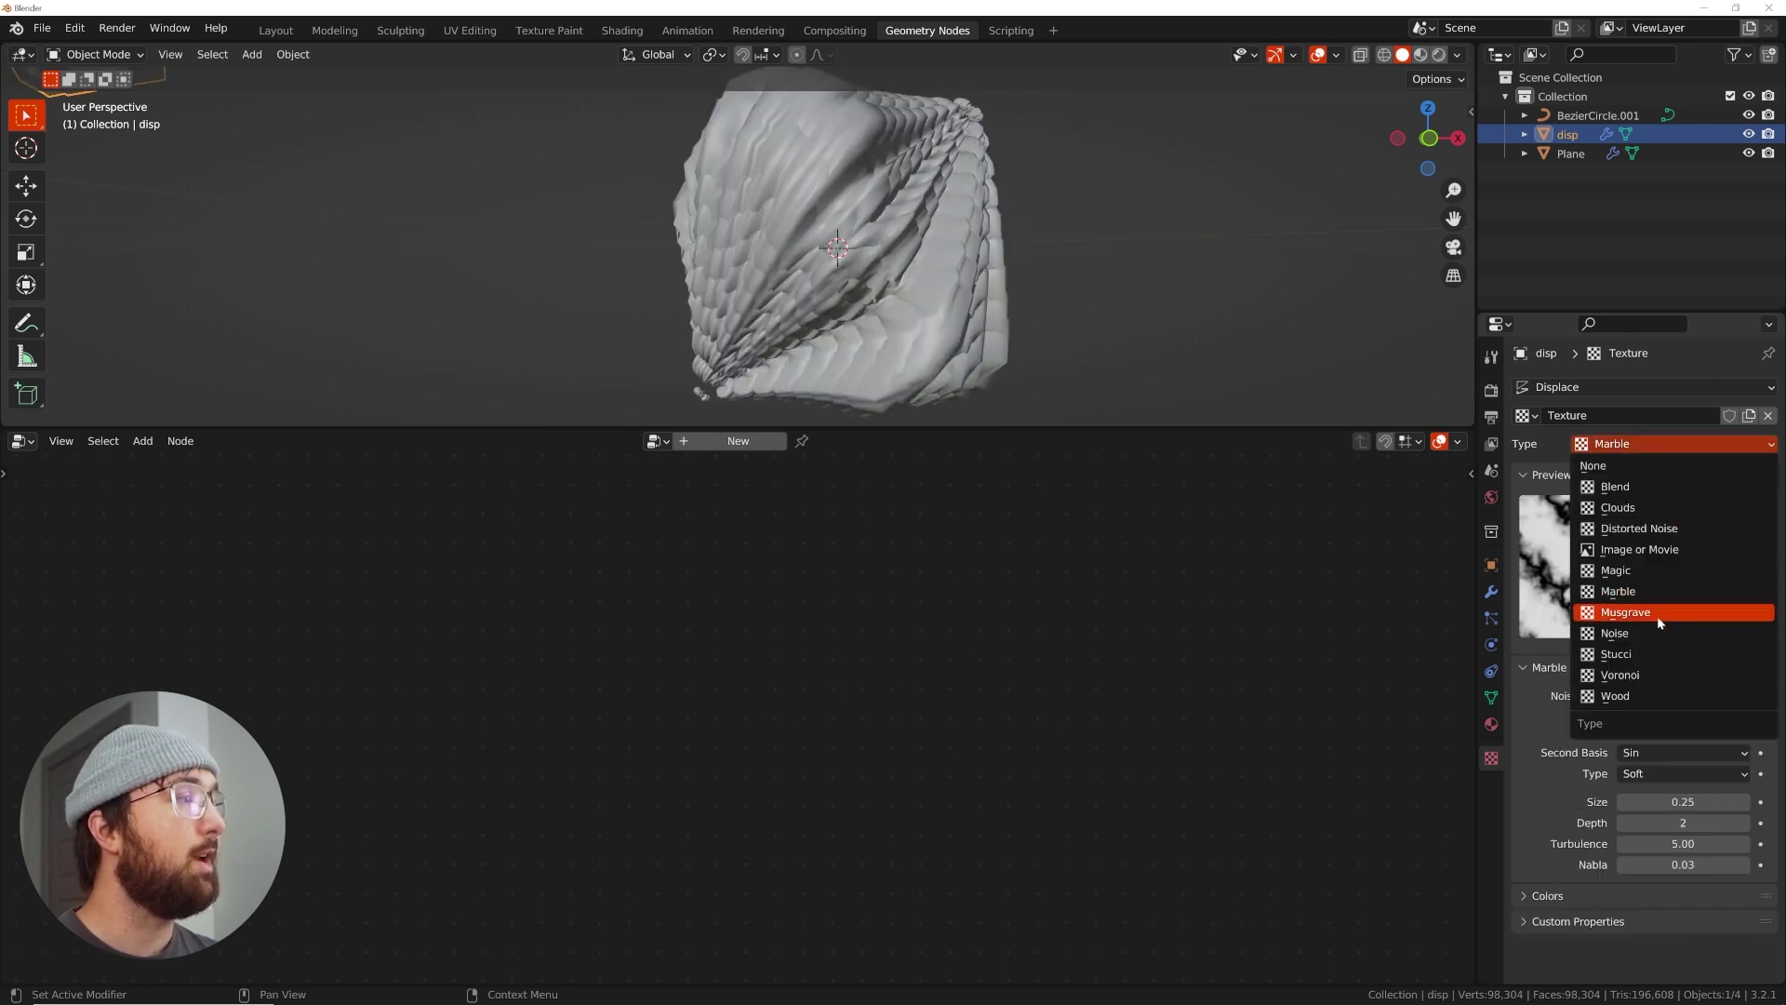
pyautogui.click(1643, 571)
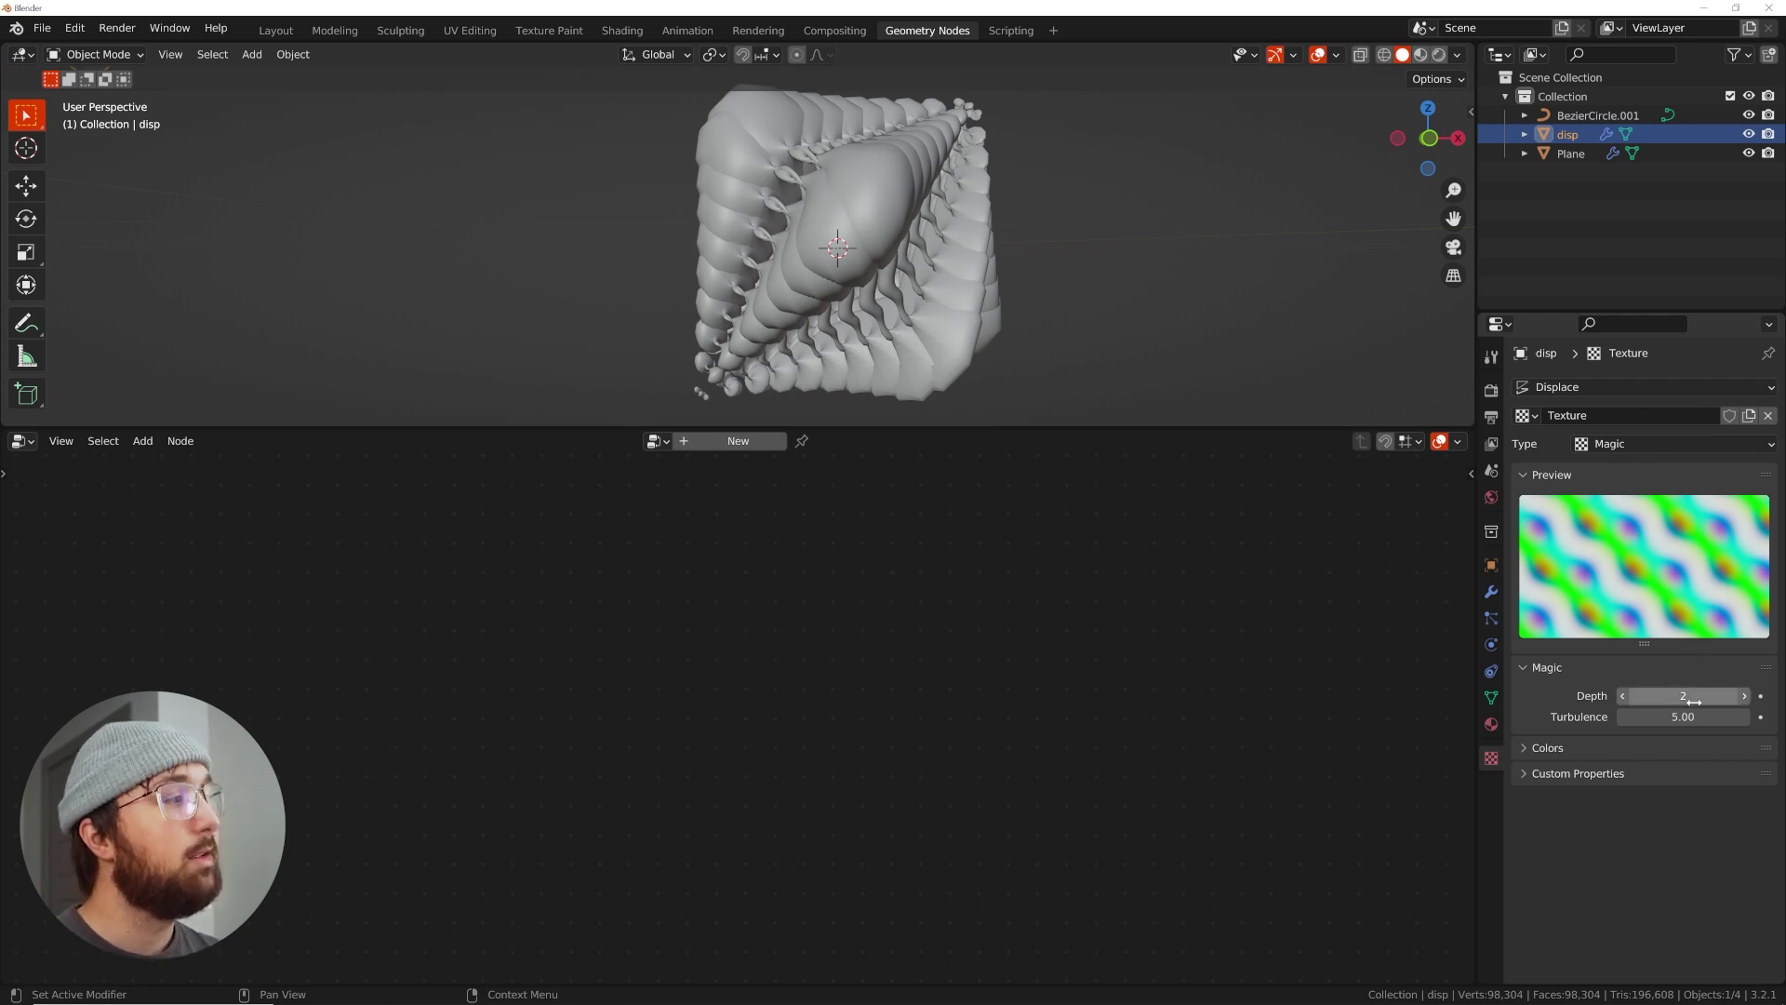
pyautogui.moveTo(1688, 696)
pyautogui.mouseDown()
pyautogui.moveTo(1661, 697)
pyautogui.moveTo(1689, 697)
pyautogui.mouseUp()
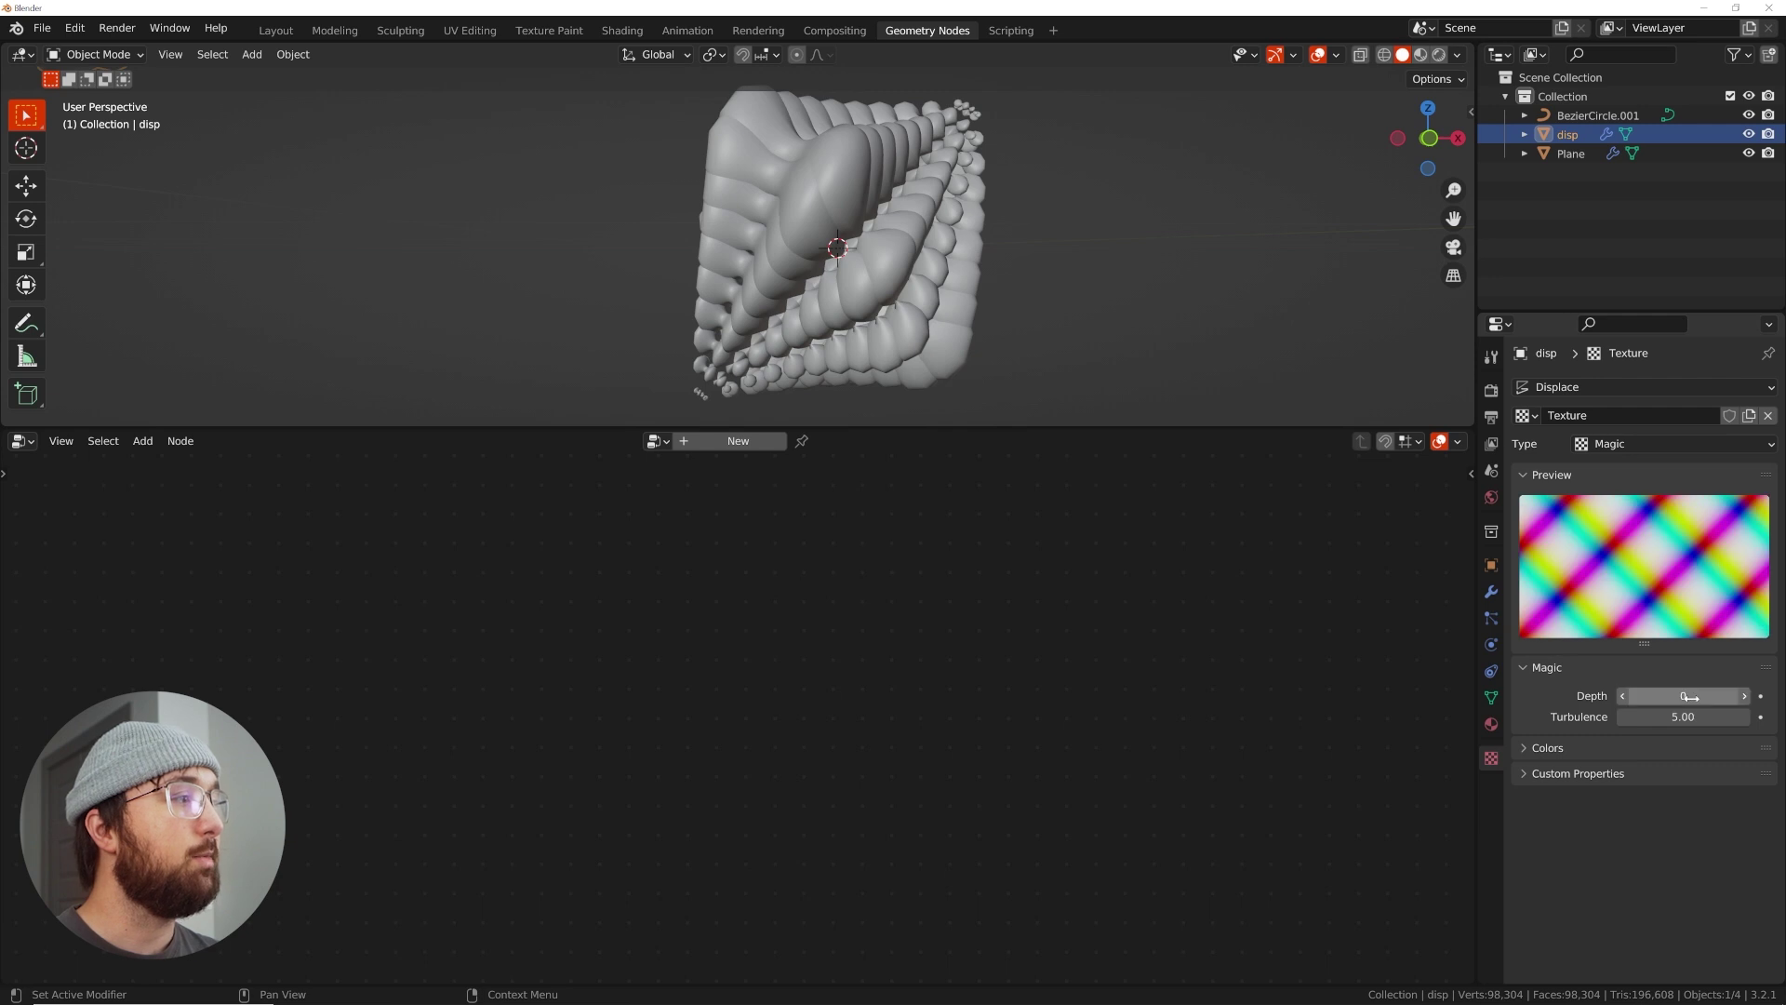
# Set the Displace modifier's strength to 0.120 and its midlevel to 0.548
pyautogui.click(1491, 593)
pyautogui.moveTo(1684, 538)
pyautogui.mouseDown()
pyautogui.moveTo(1629, 538)
pyautogui.moveTo(1682, 540)
pyautogui.moveTo(1666, 558)
pyautogui.moveTo(1731, 539)
pyautogui.moveTo(1695, 558)
pyautogui.moveTo(1675, 558)
pyautogui.moveTo(1693, 539)
pyautogui.moveTo(1630, 539)
pyautogui.moveTo(1693, 538)
pyautogui.mouseUp()
pyautogui.moveTo(1252, 276); pyautogui.dragTo(1141, 179, button='middle')
pyautogui.scroll(3, 1093, 269)
pyautogui.moveTo(1675, 559); pyautogui.dragTo(1689, 559)
pyautogui.scroll(-3, 1181, 307)
pyautogui.moveTo(1060, 274); pyautogui.dragTo(1014, 270, button='middle')
pyautogui.keyDown('shift'); pyautogui.moveTo(815, 279); pyautogui.dragTo(880, 304, button='middle'); pyautogui.keyUp('shift')
pyautogui.scroll(3, 829, 259)
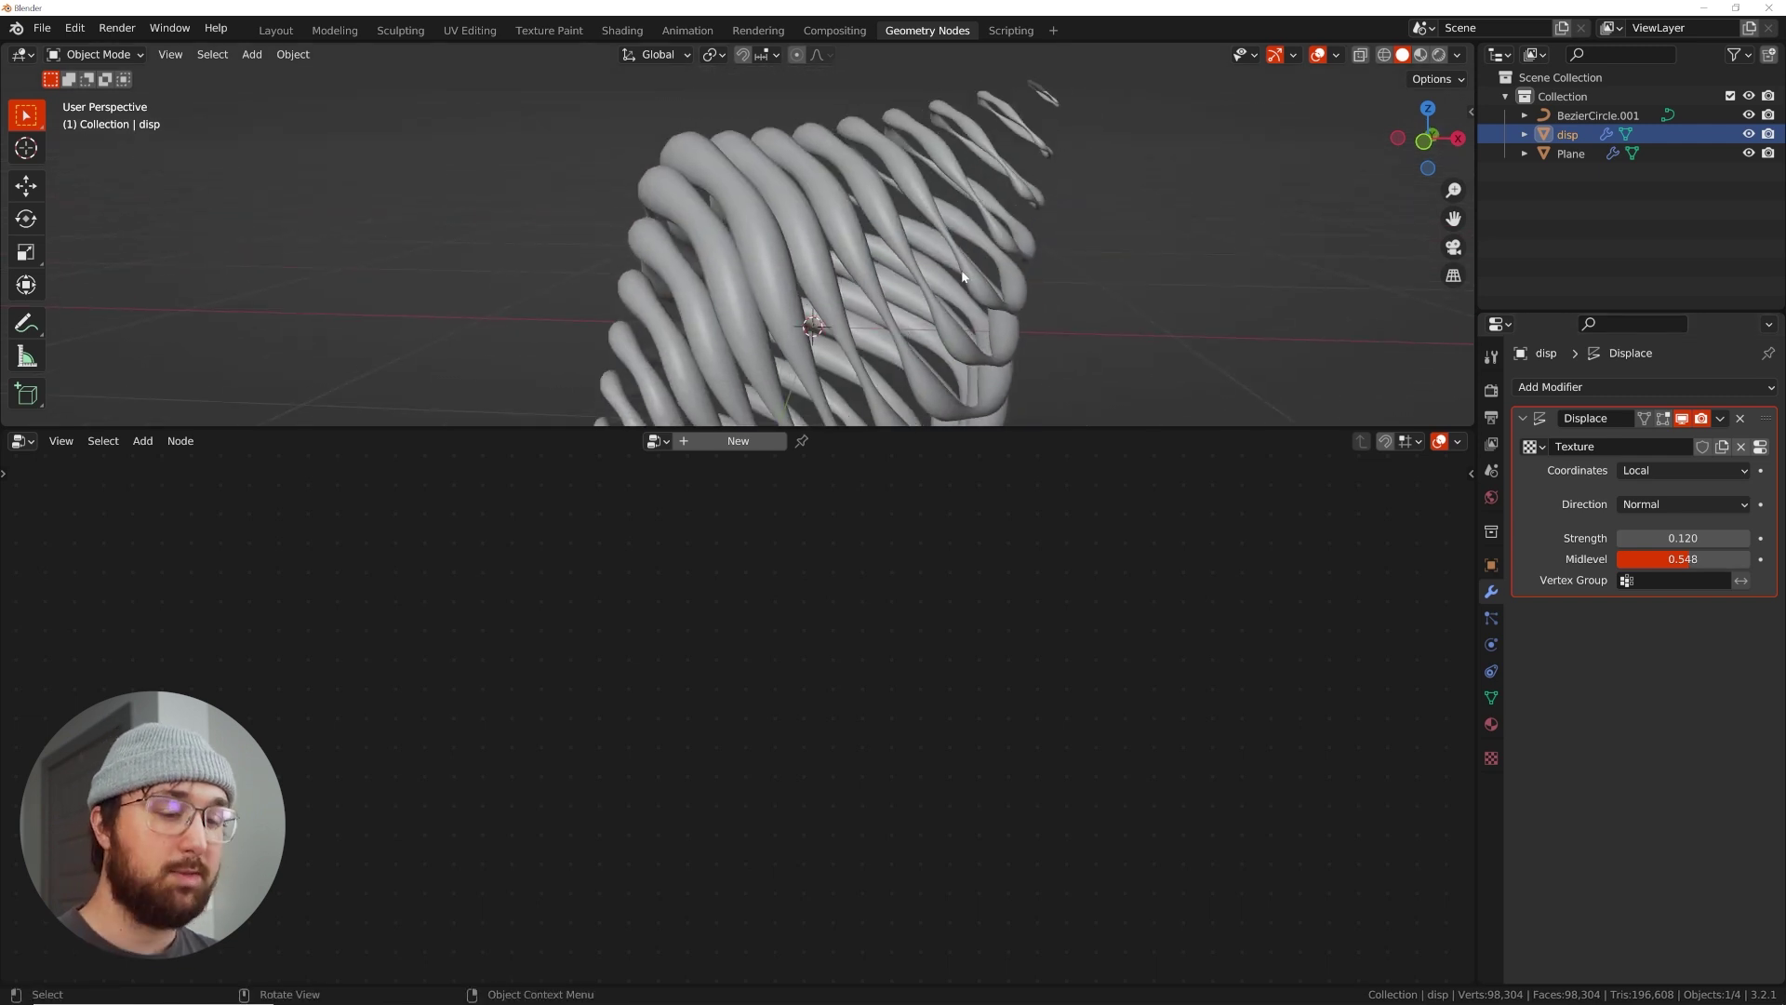
# Add a Plain Axes empty to the scene
pyautogui.moveTo(963, 277); pyautogui.dragTo(964, 269, button='middle')
pyautogui.hotkey('shift', 'a')
pyautogui.moveTo(964, 269)
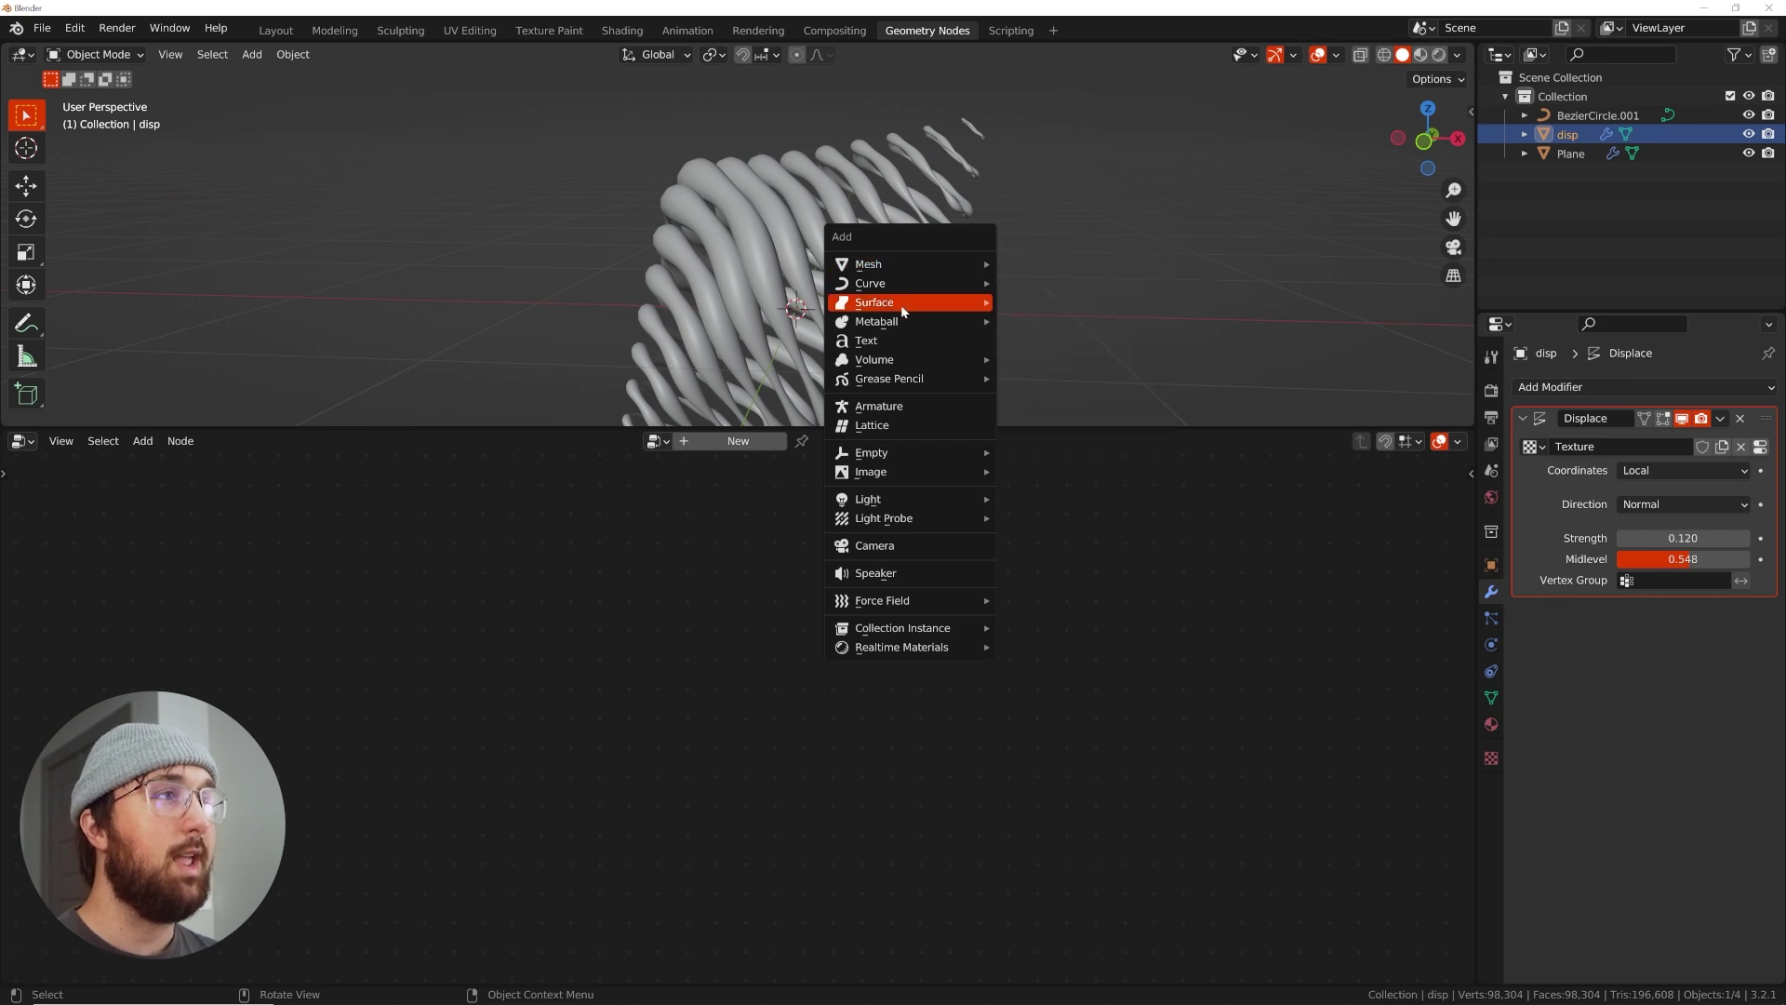
pyautogui.moveTo(930, 453)
pyautogui.click(1044, 457)
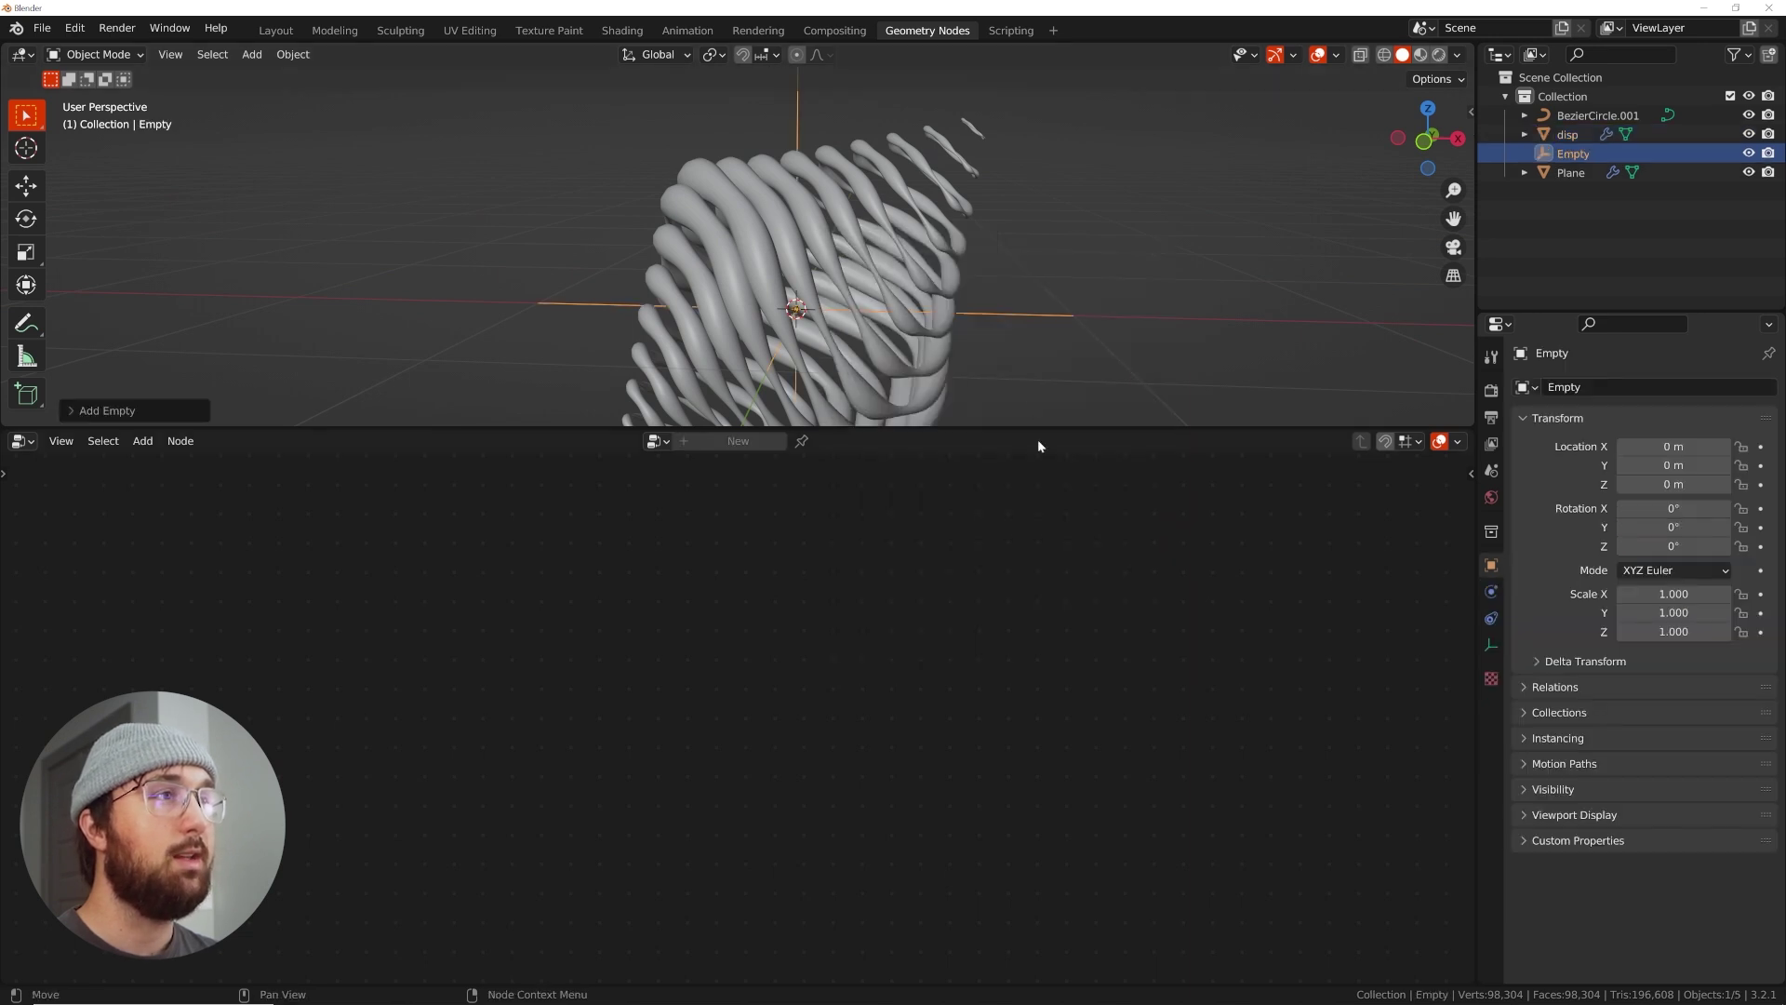
# Move the empty into the middle of the displaced source ring, at about X -5.70 m, Y 2.31 m, Z 1.62 m
pyautogui.scroll(-6, 756, 193)
pyautogui.keyDown('shift'); pyautogui.moveTo(750, 190); pyautogui.dragTo(1011, 337, button='middle'); pyautogui.keyUp('shift')
pyautogui.press('g')
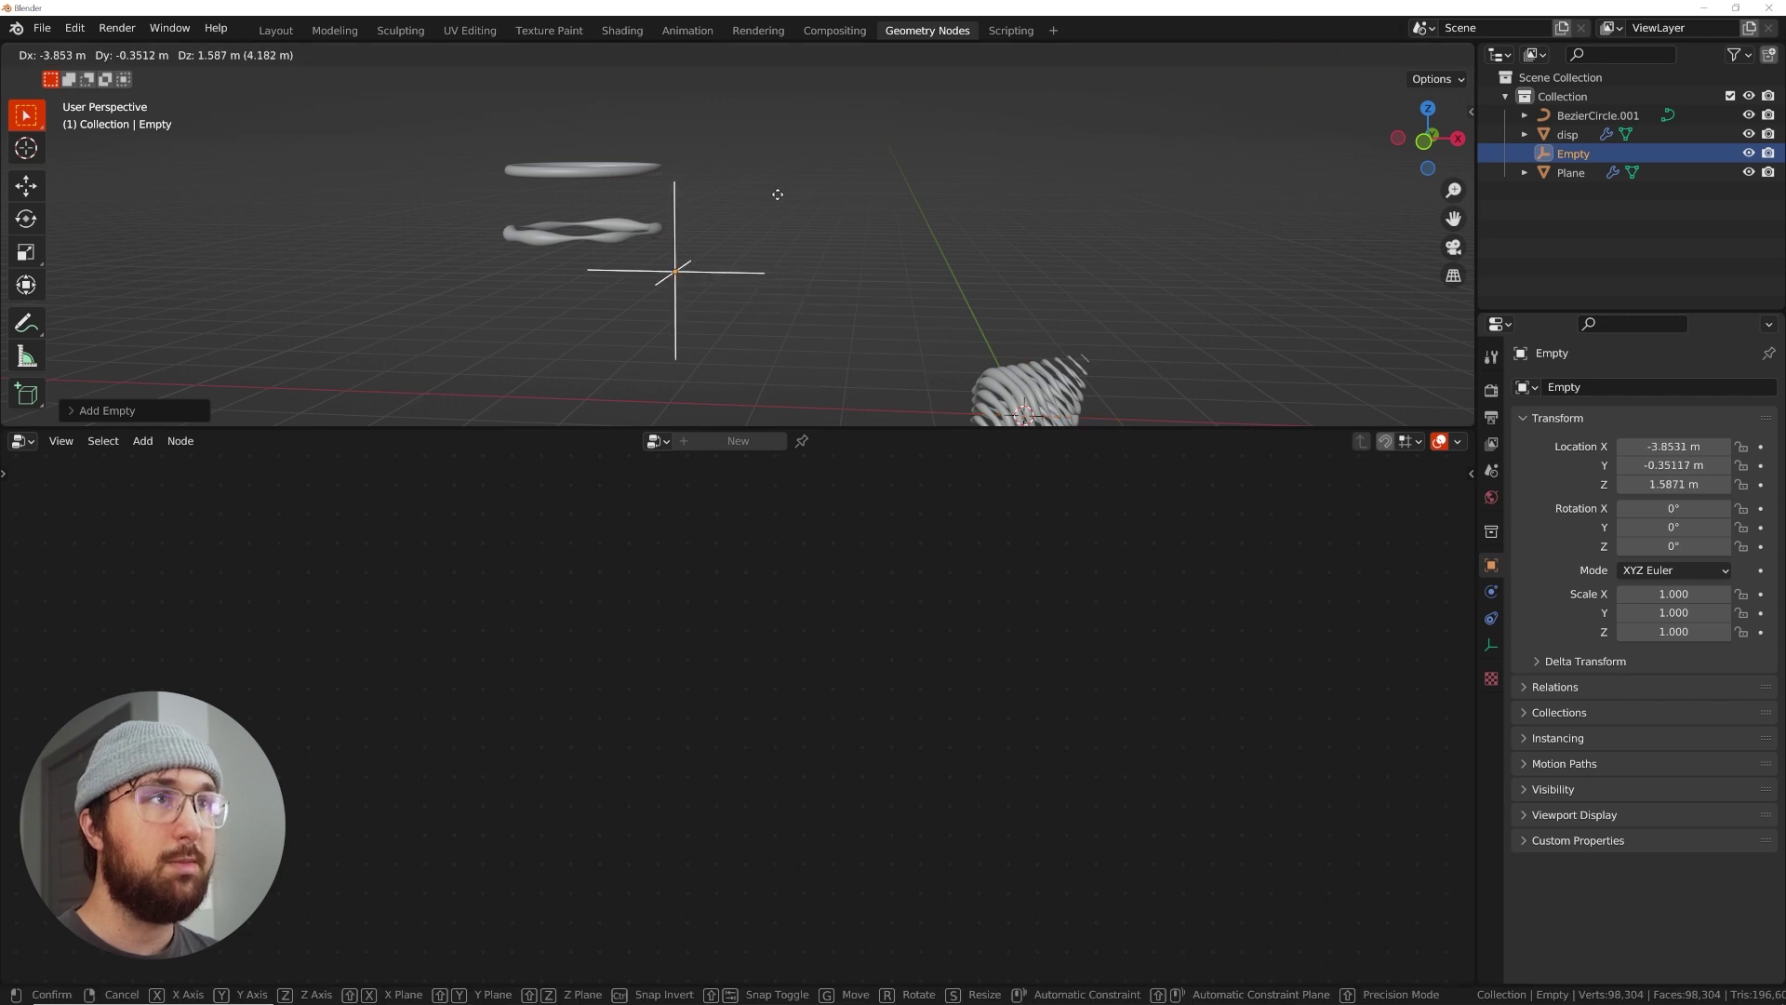
pyautogui.click(698, 157)
pyautogui.moveTo(700, 160); pyautogui.dragTo(937, 273, button='middle')
pyautogui.press('g')
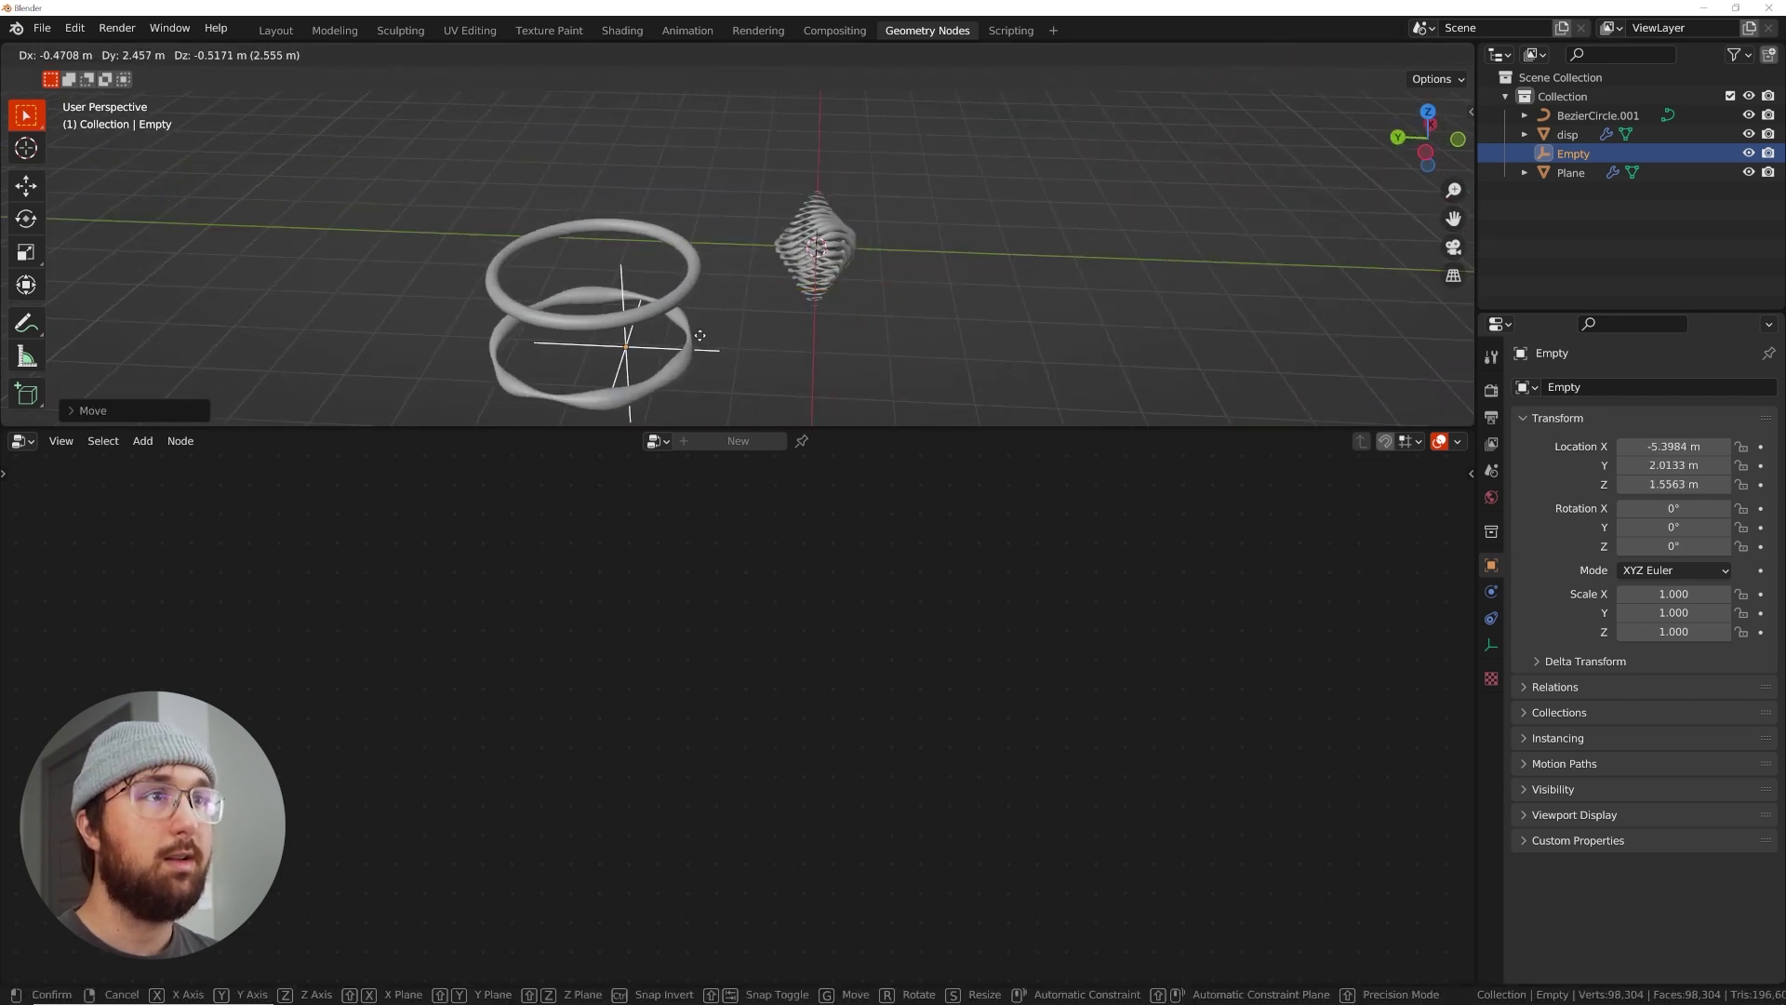
pyautogui.click(707, 326)
pyautogui.moveTo(708, 326); pyautogui.dragTo(650, 304, button='middle')
pyautogui.press('g')
pyautogui.click(648, 291)
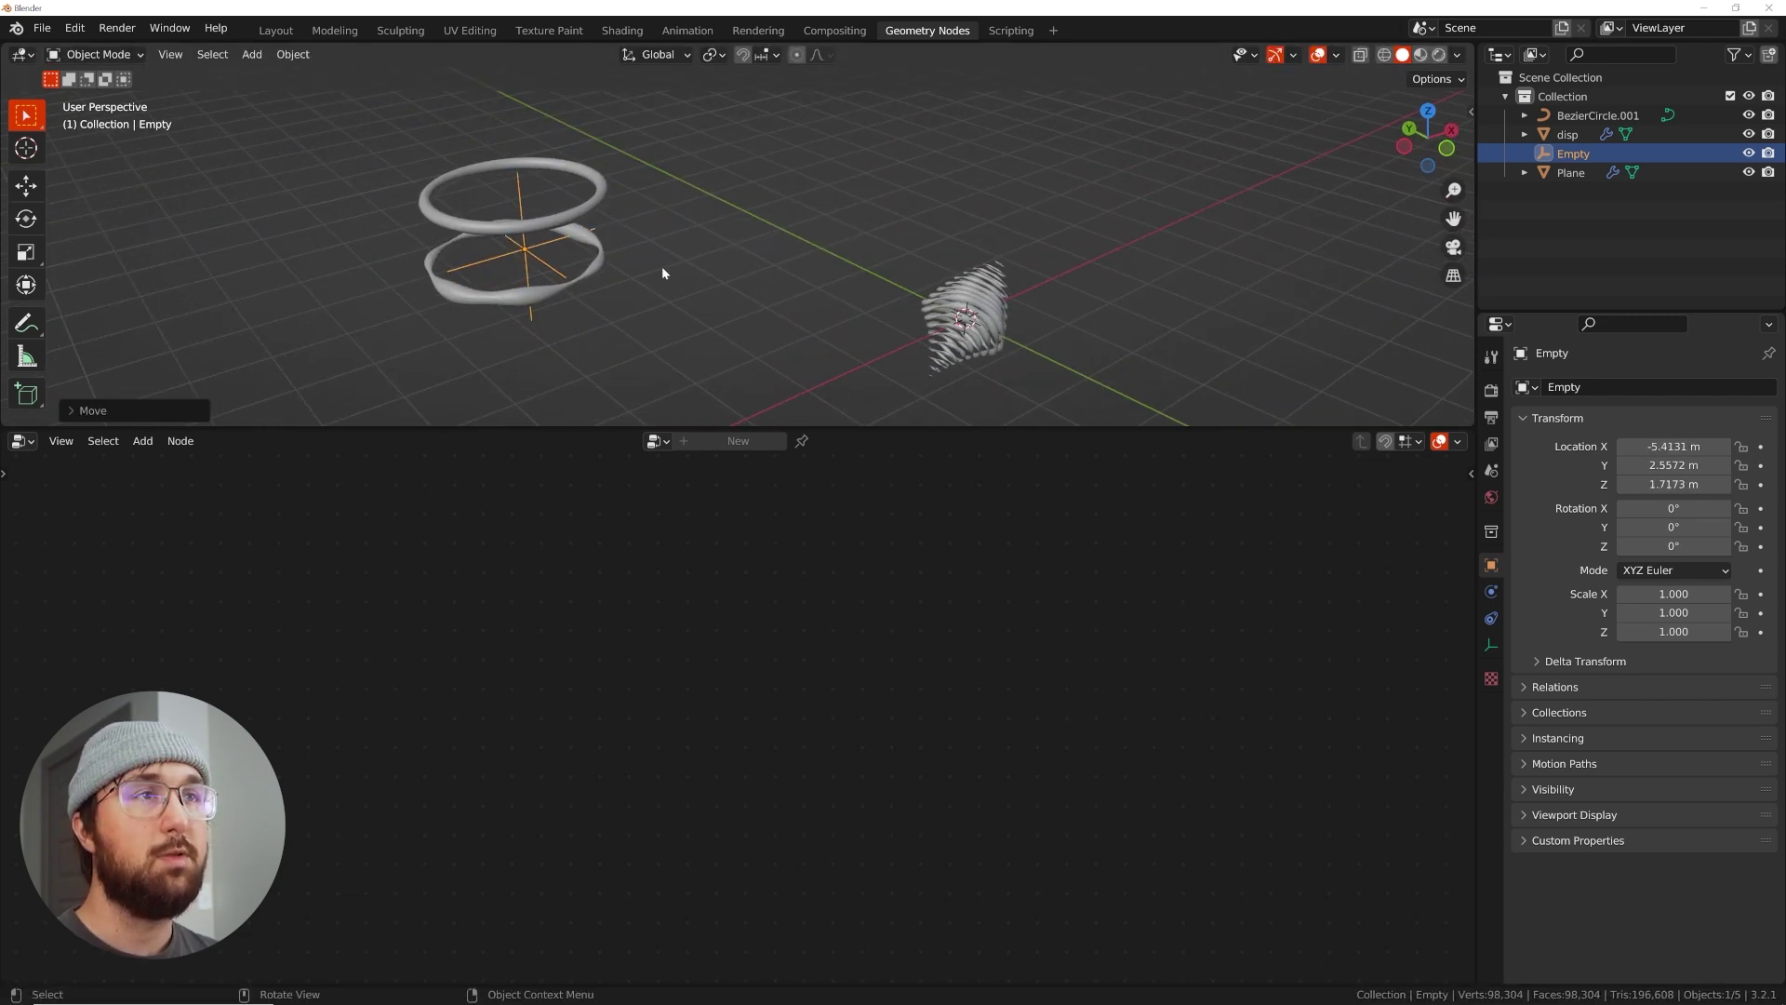
pyautogui.moveTo(666, 130); pyautogui.dragTo(677, 238, button='middle')
pyautogui.press('g')
pyautogui.click(683, 272)
pyautogui.moveTo(621, 390); pyautogui.dragTo(465, 197, button='middle')
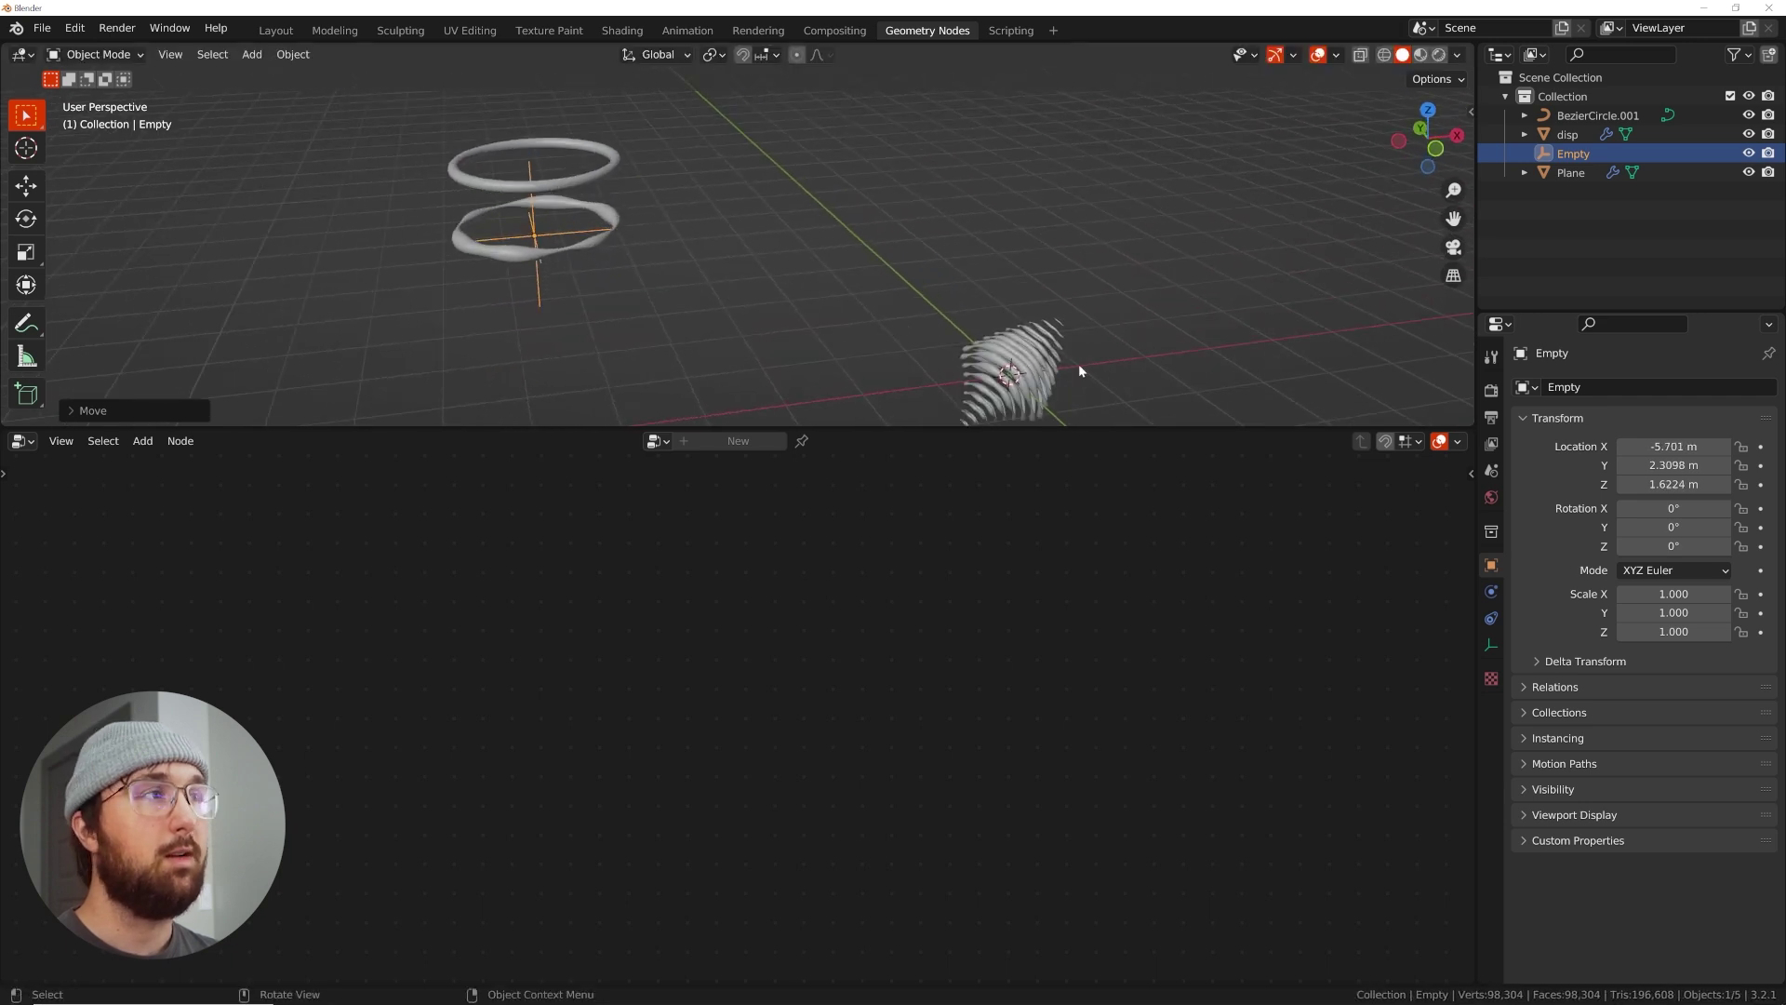
# Set the texture coordinates of disp's Displace modifier to Object and pick Empty as the coordinate object
pyautogui.click(1040, 370)
pyautogui.keyDown('shift'); pyautogui.moveTo(1091, 314); pyautogui.dragTo(854, 220, button='middle'); pyautogui.keyUp('shift')
pyautogui.scroll(4, 880, 257)
pyautogui.scroll(3, 875, 186)
pyautogui.keyDown('shift'); pyautogui.moveTo(891, 154); pyautogui.dragTo(846, 223, button='middle'); pyautogui.keyUp('shift')
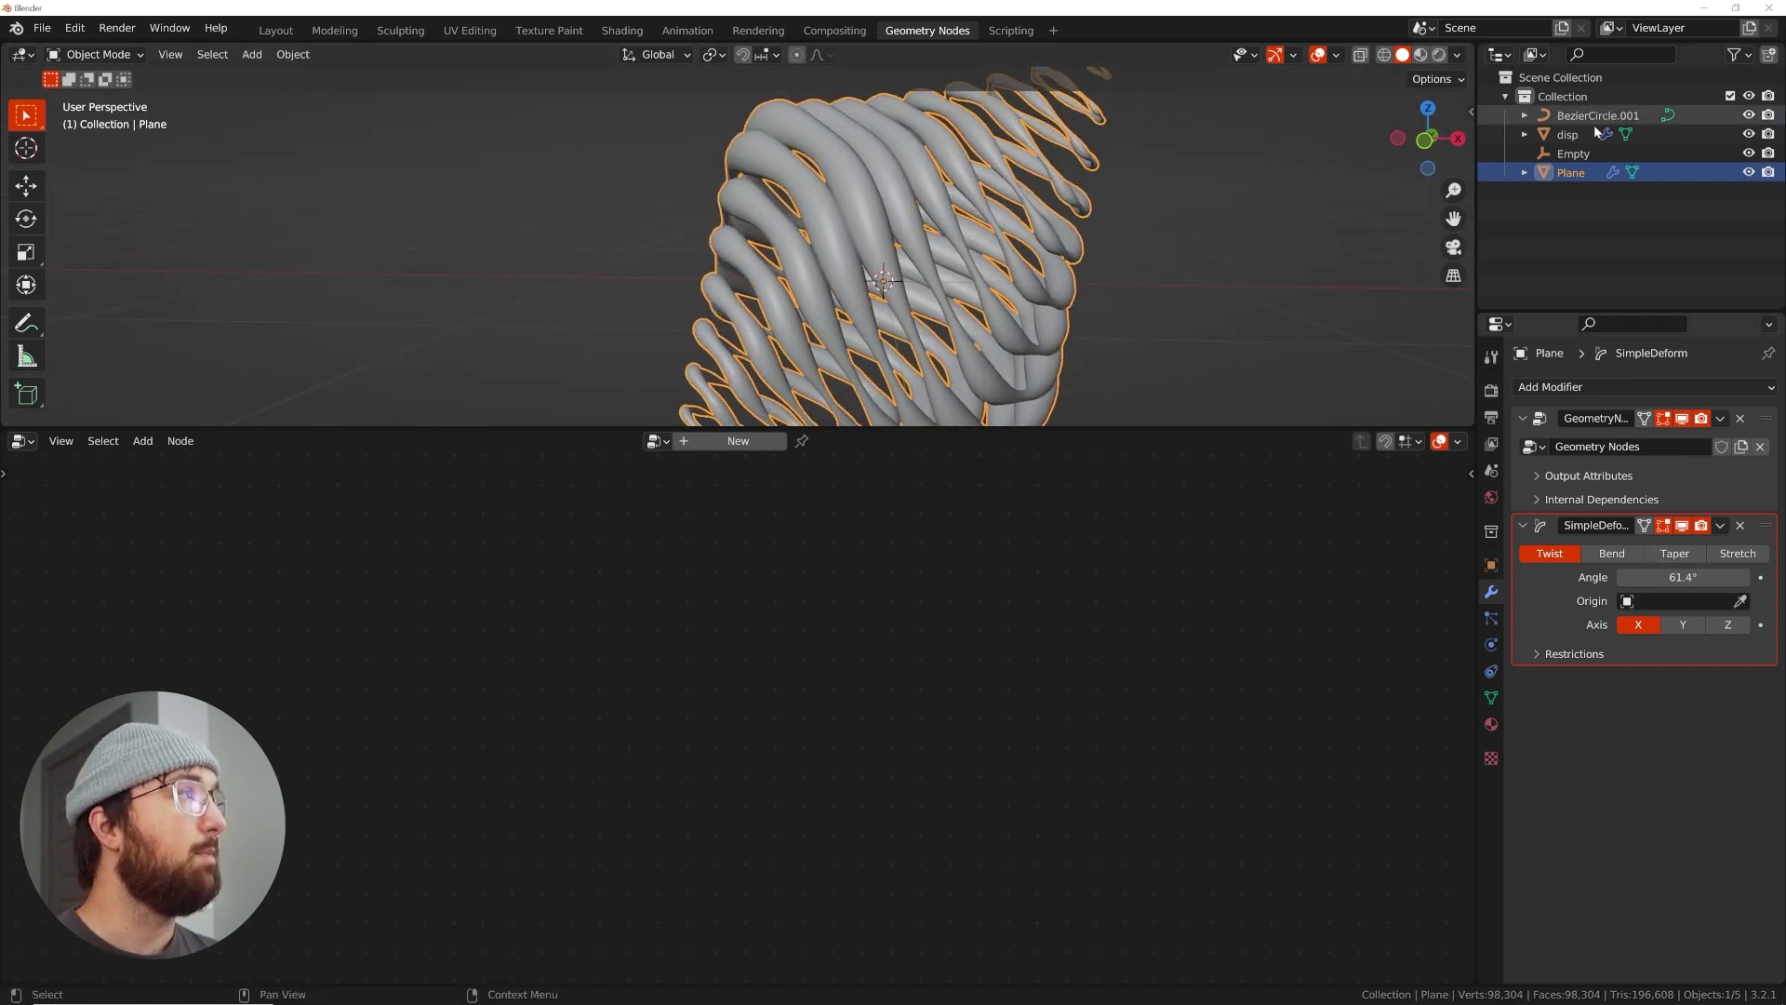
pyautogui.click(1569, 136)
pyautogui.click(1596, 385)
pyautogui.press('Escape')
pyautogui.click(1662, 469)
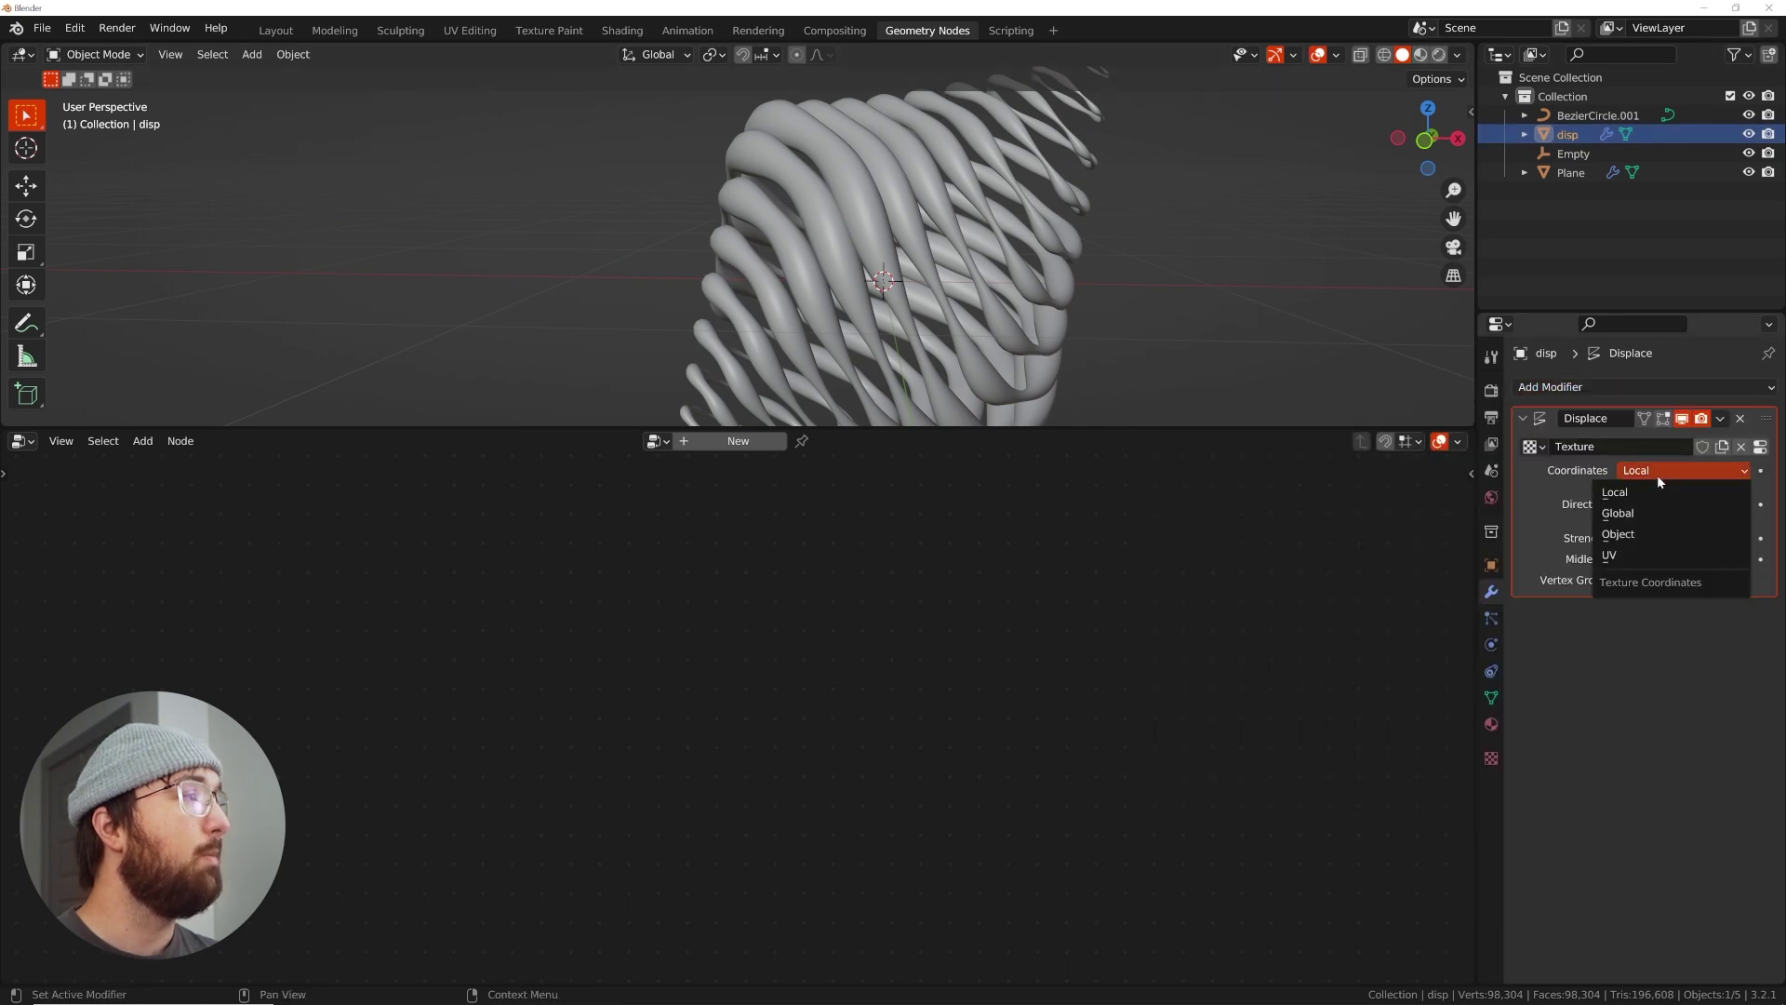
pyautogui.click(1640, 532)
pyautogui.click(1660, 491)
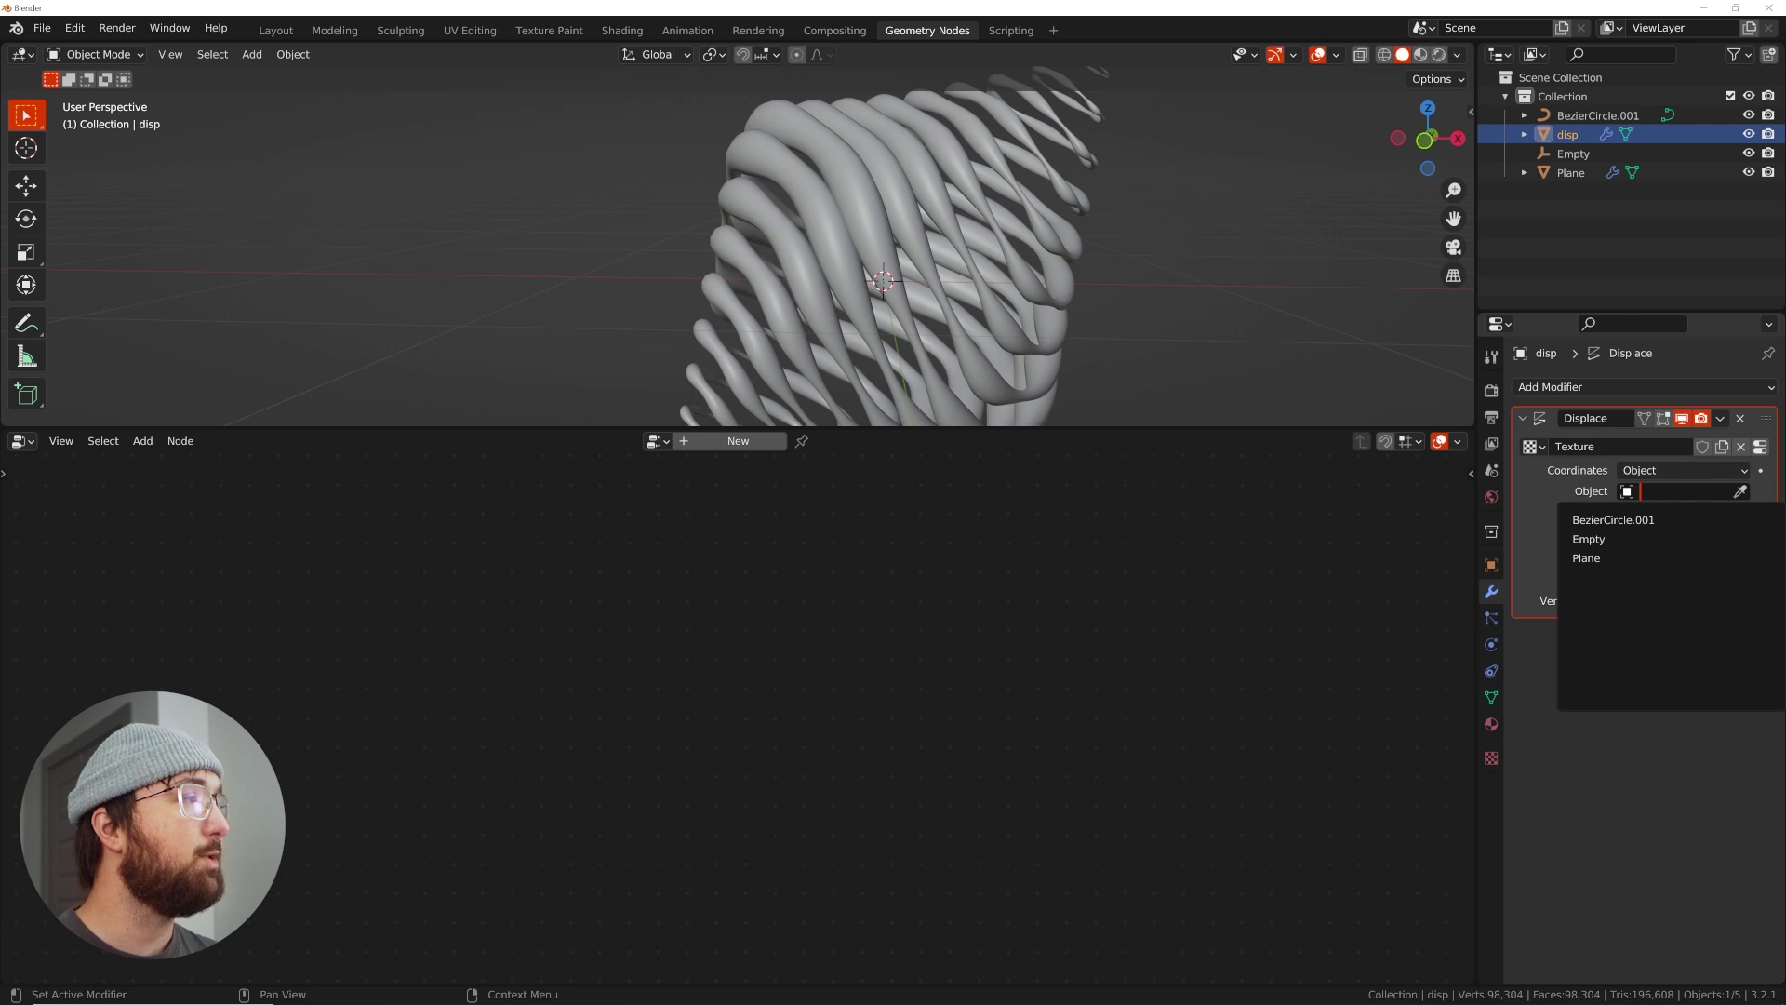
pyautogui.click(1638, 534)
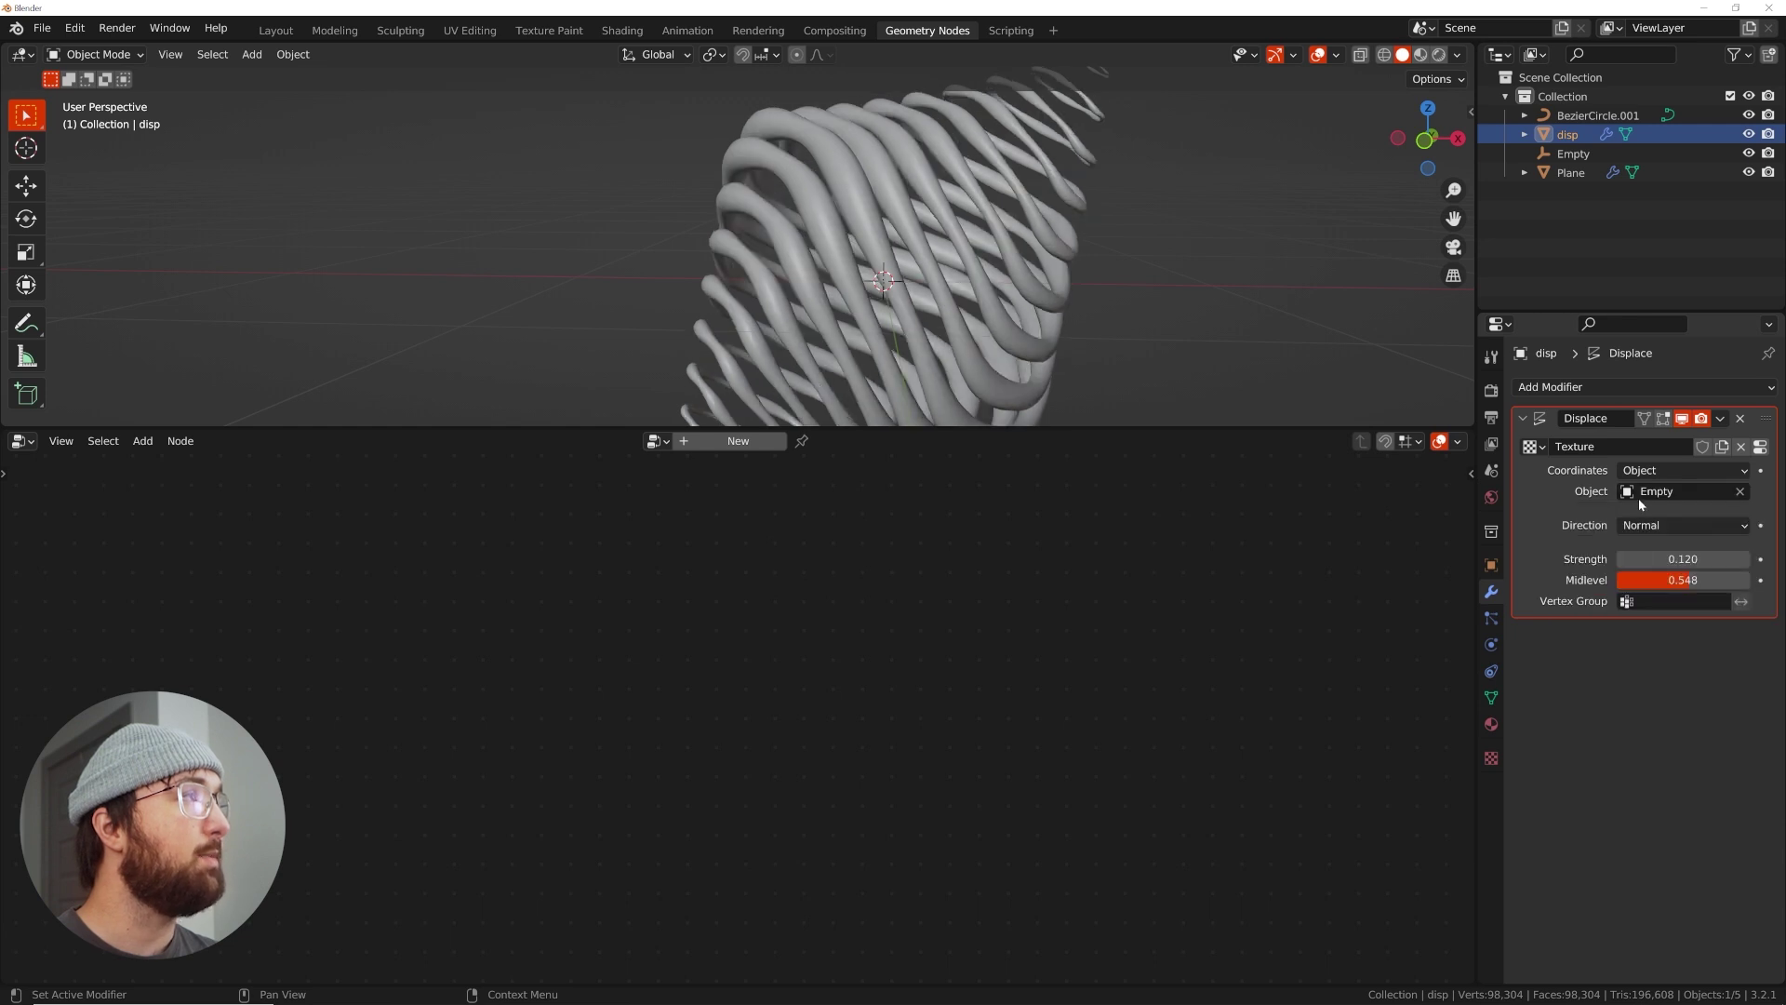
# Try rotating the Empty freely to test how it shifts the displacement of the rings
pyautogui.click(1574, 154)
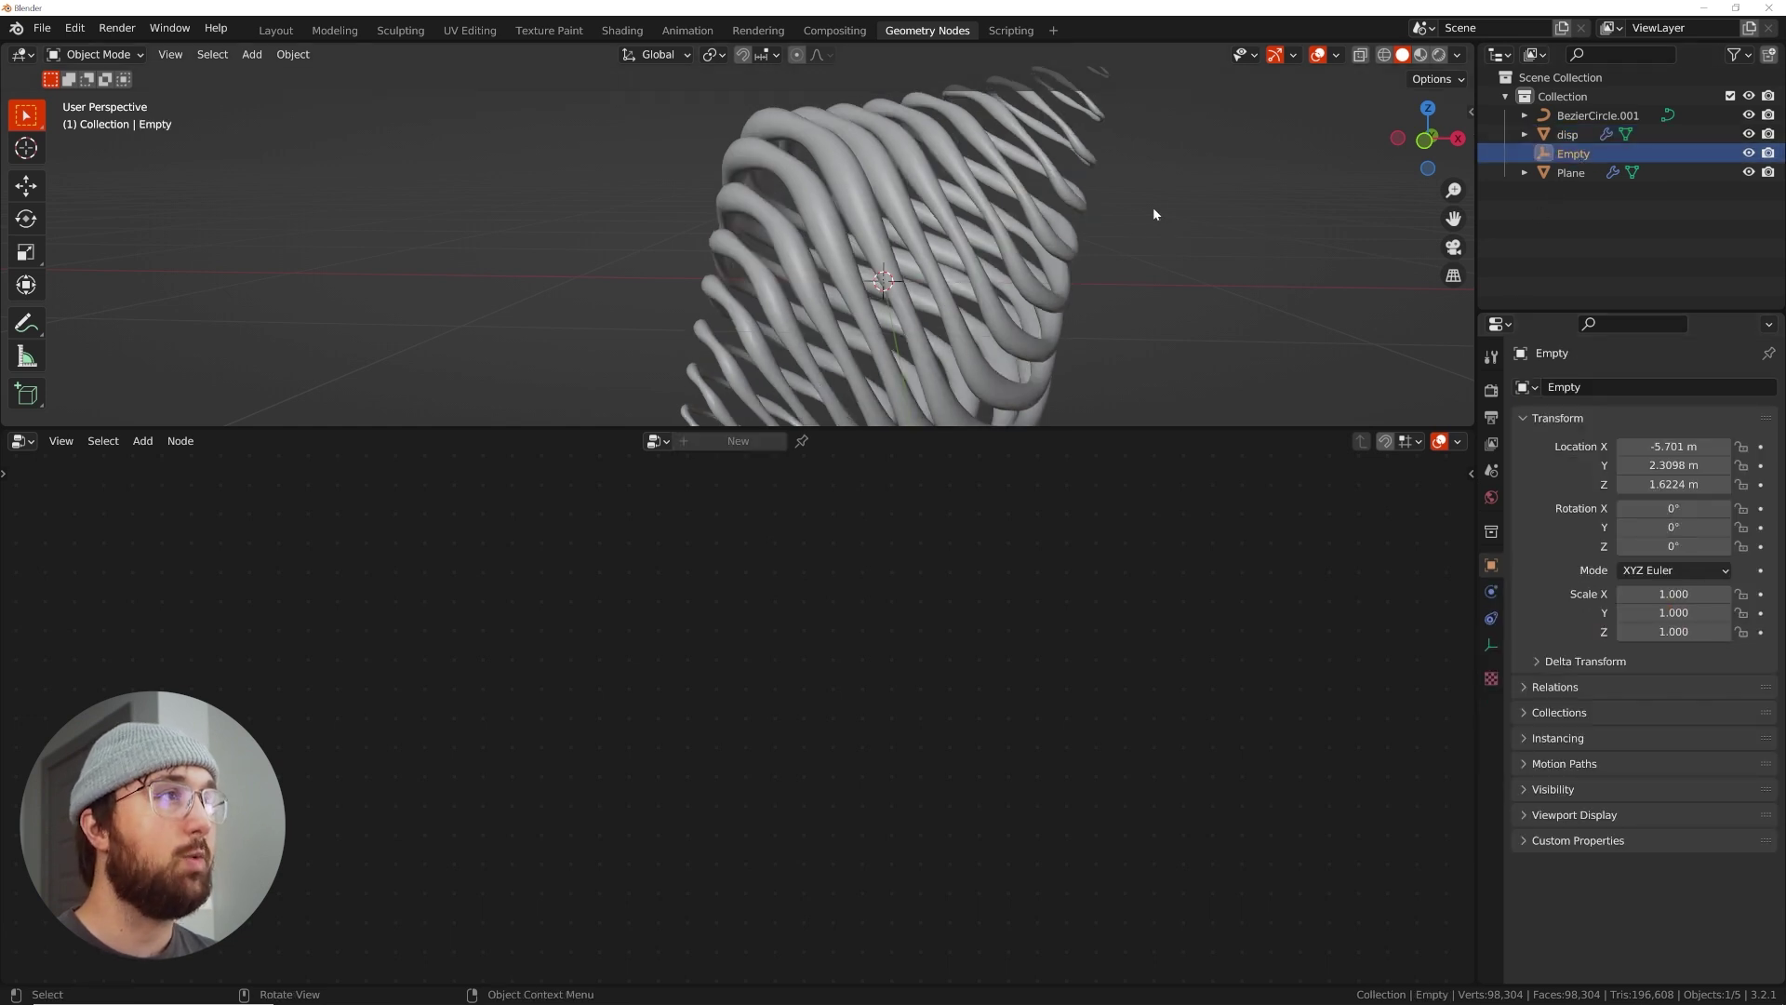
pyautogui.press('r')
pyautogui.press('r')
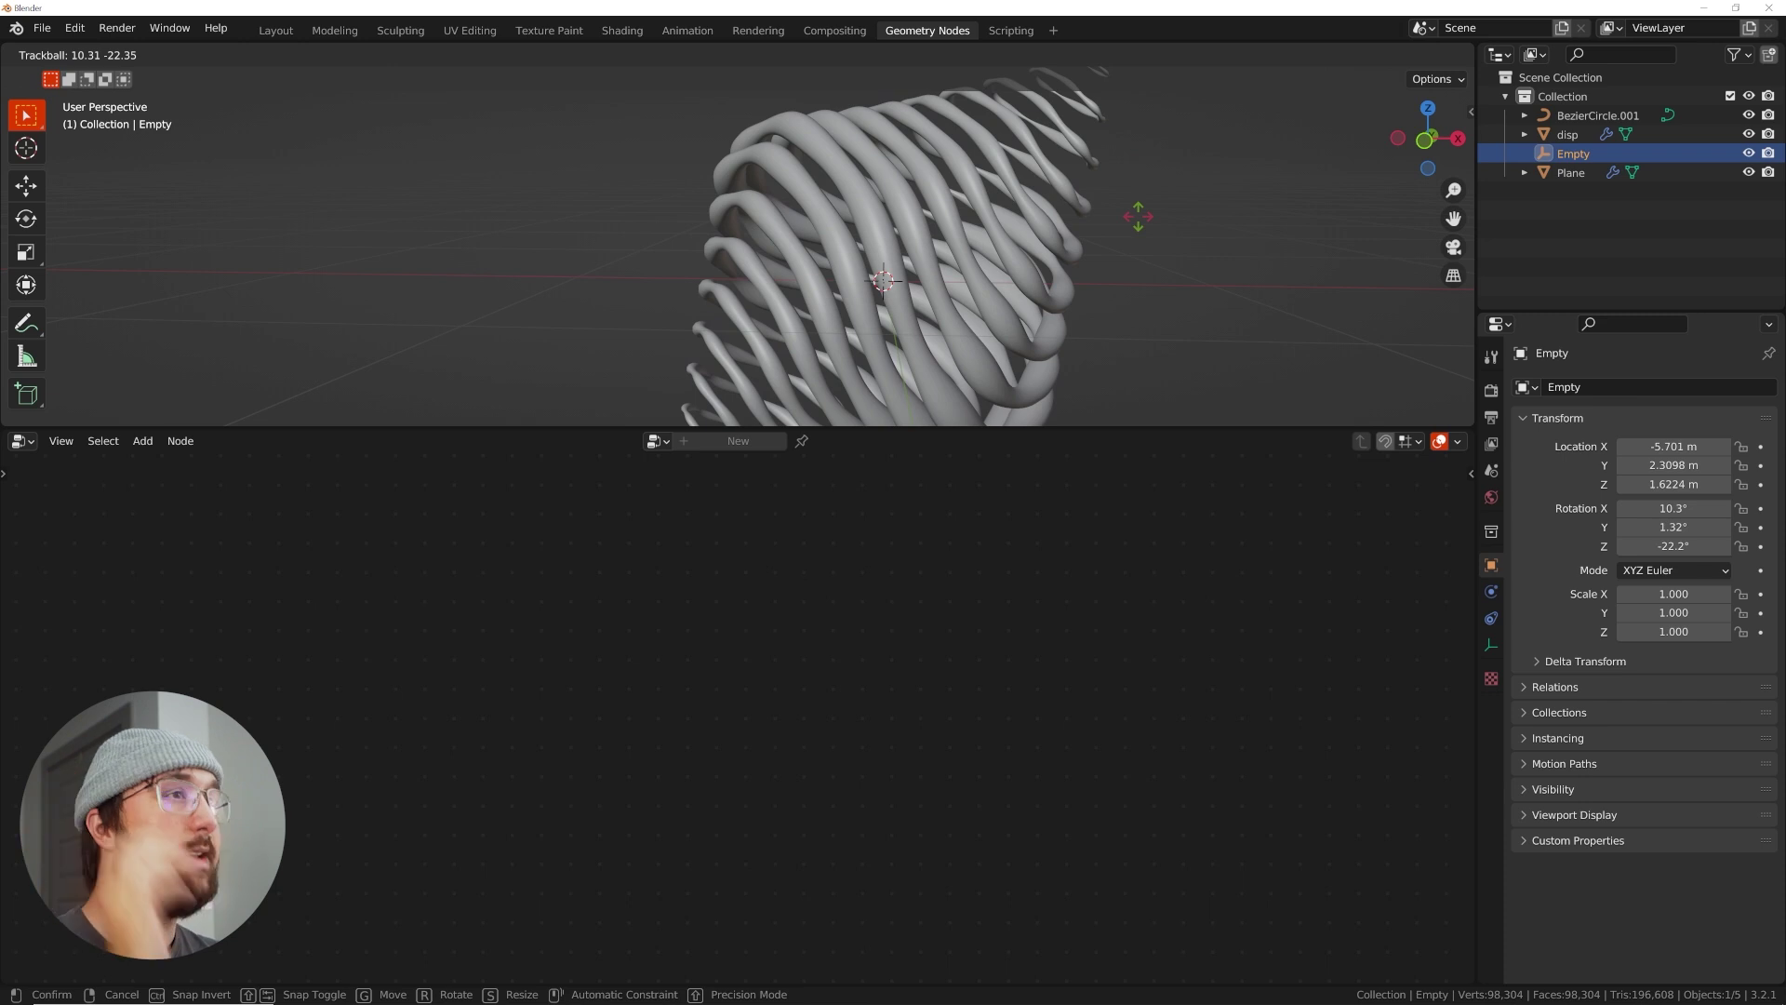
pyautogui.press('Escape')
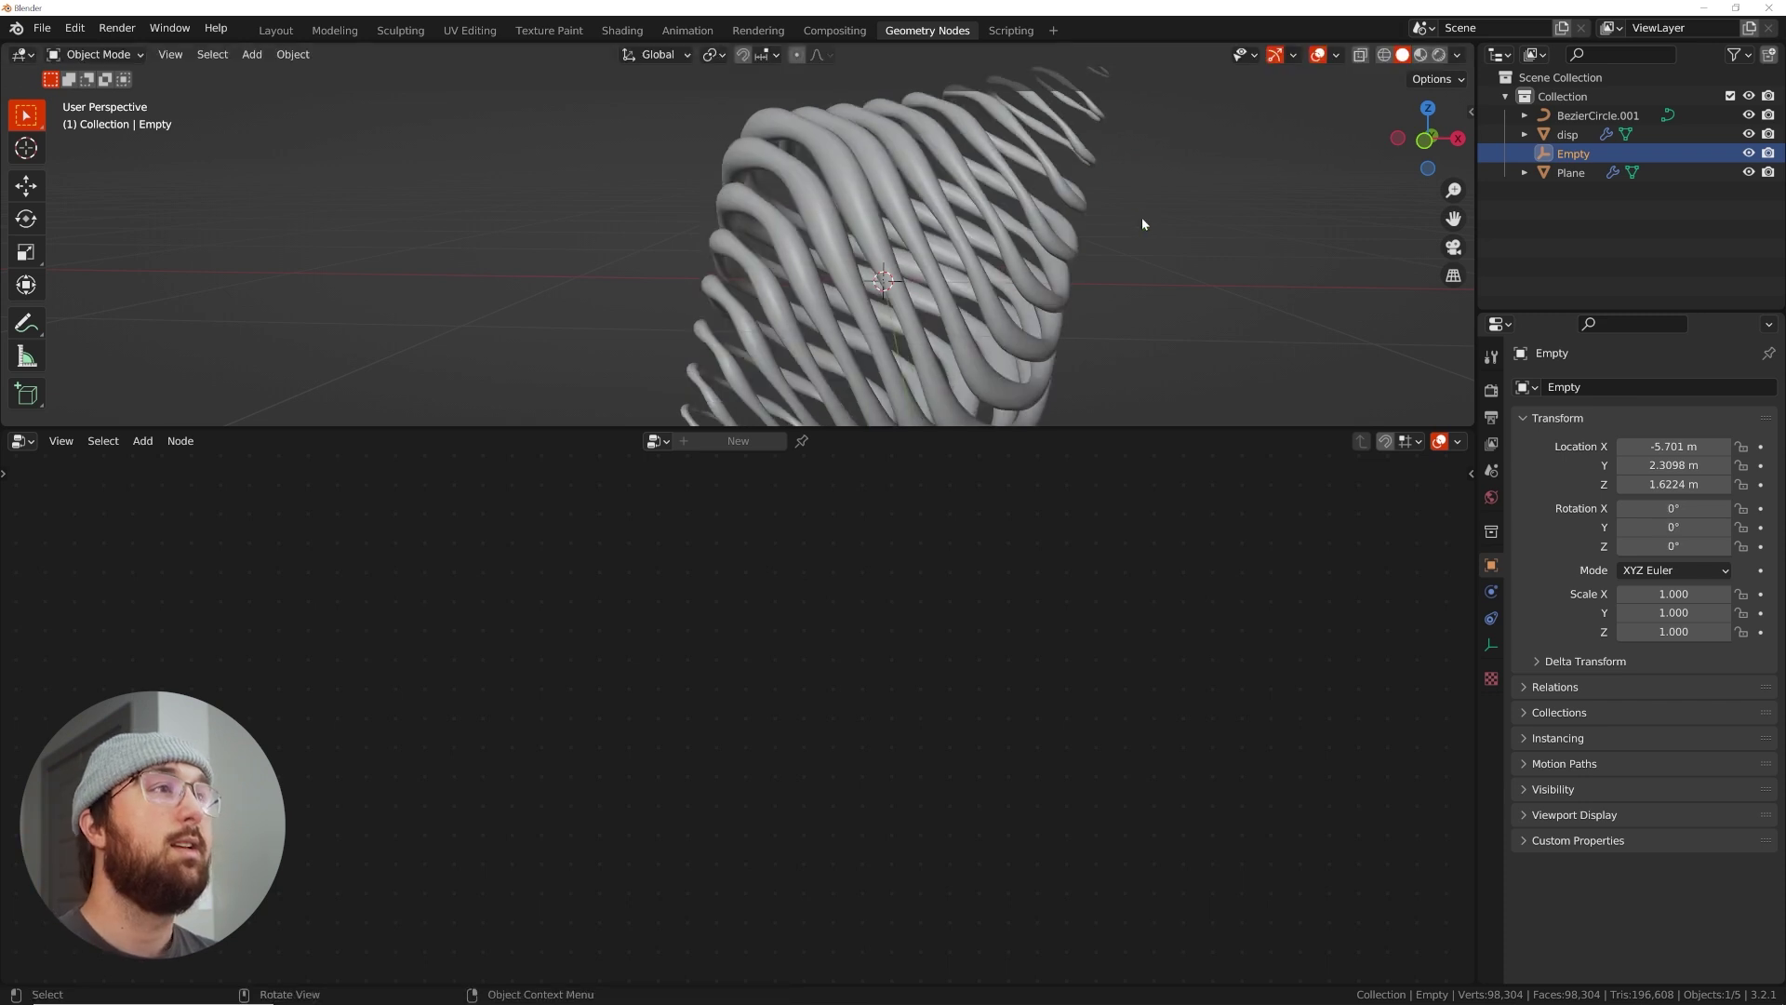
# Bring up the Plane's geometry node tree and move the Object Info node clear of the Mesh Line node
pyautogui.click(852, 213)
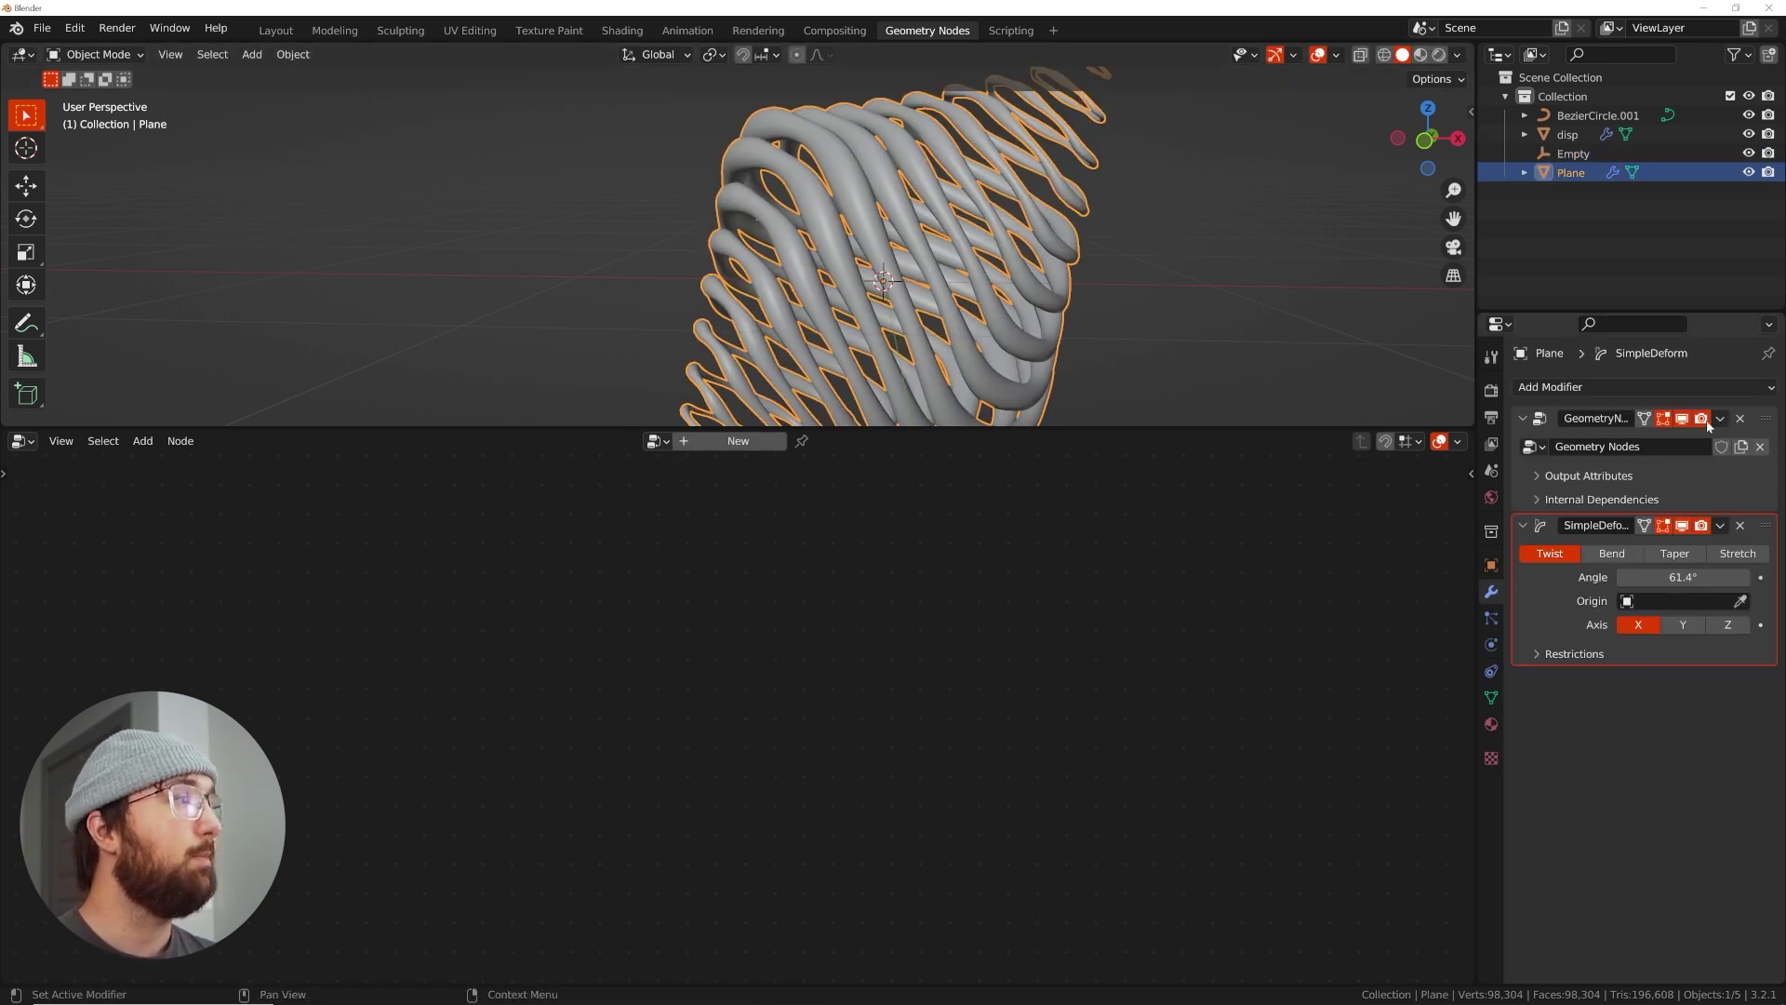
pyautogui.click(1761, 426)
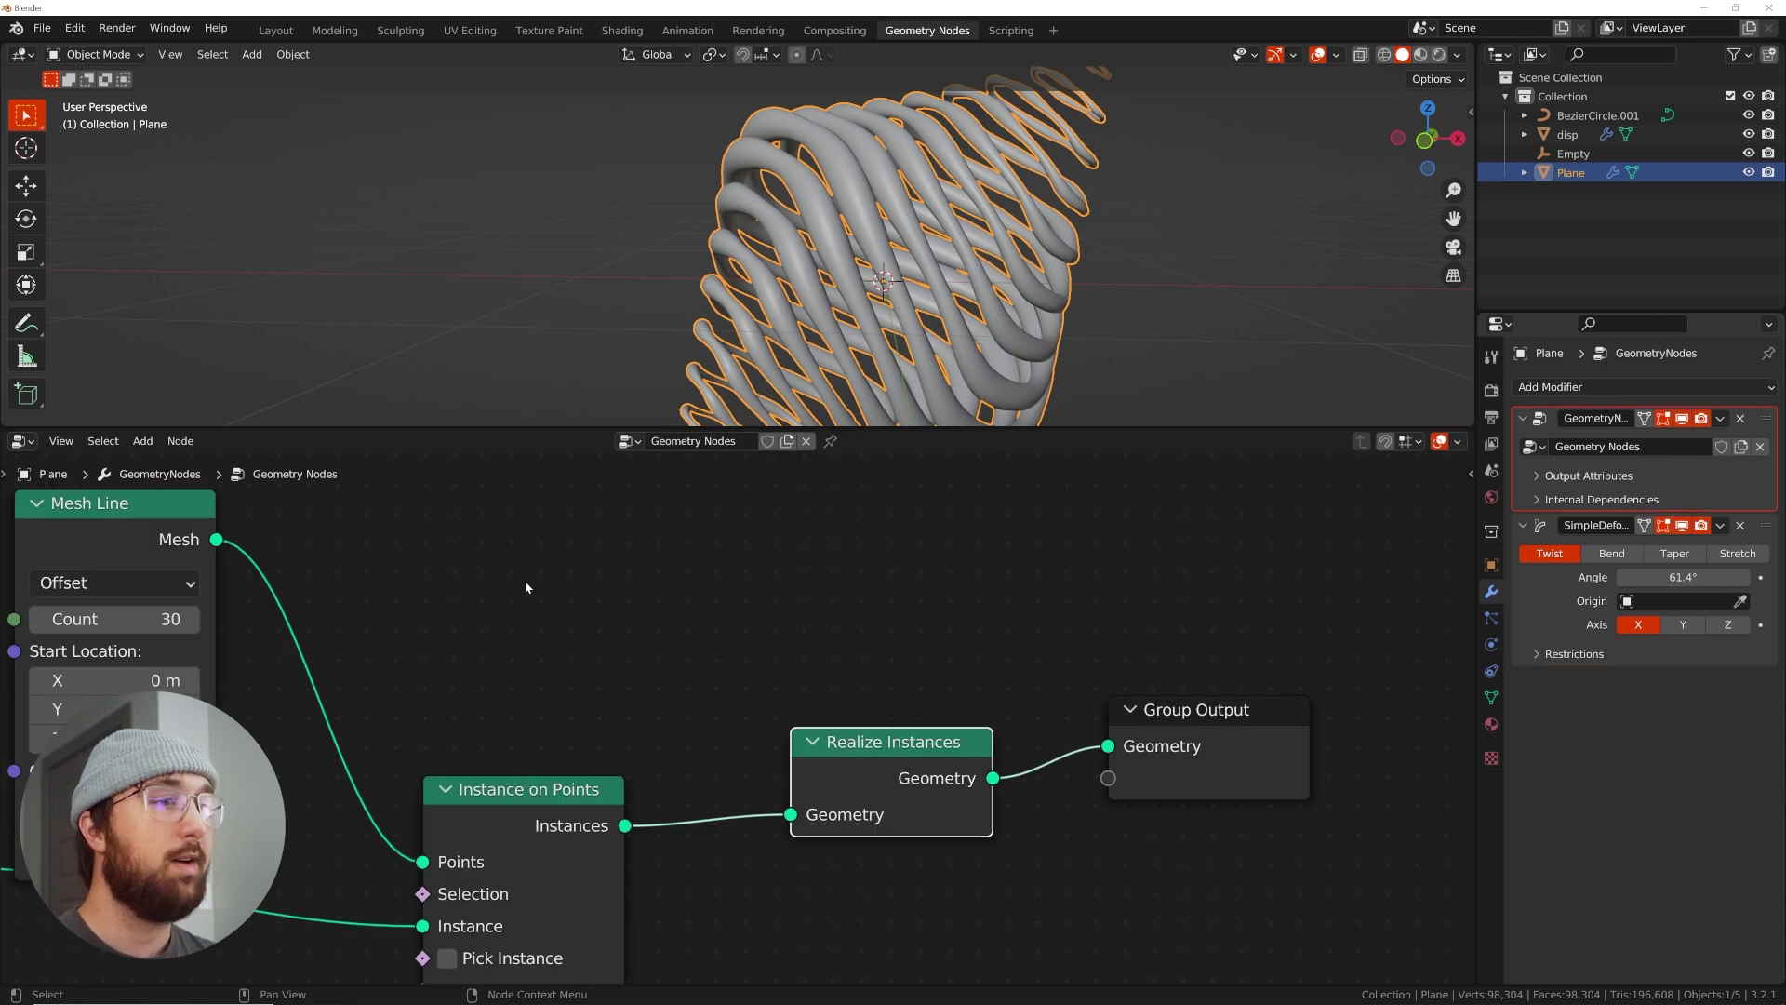
pyautogui.moveTo(210, 764); pyautogui.dragTo(895, 713, button='middle')
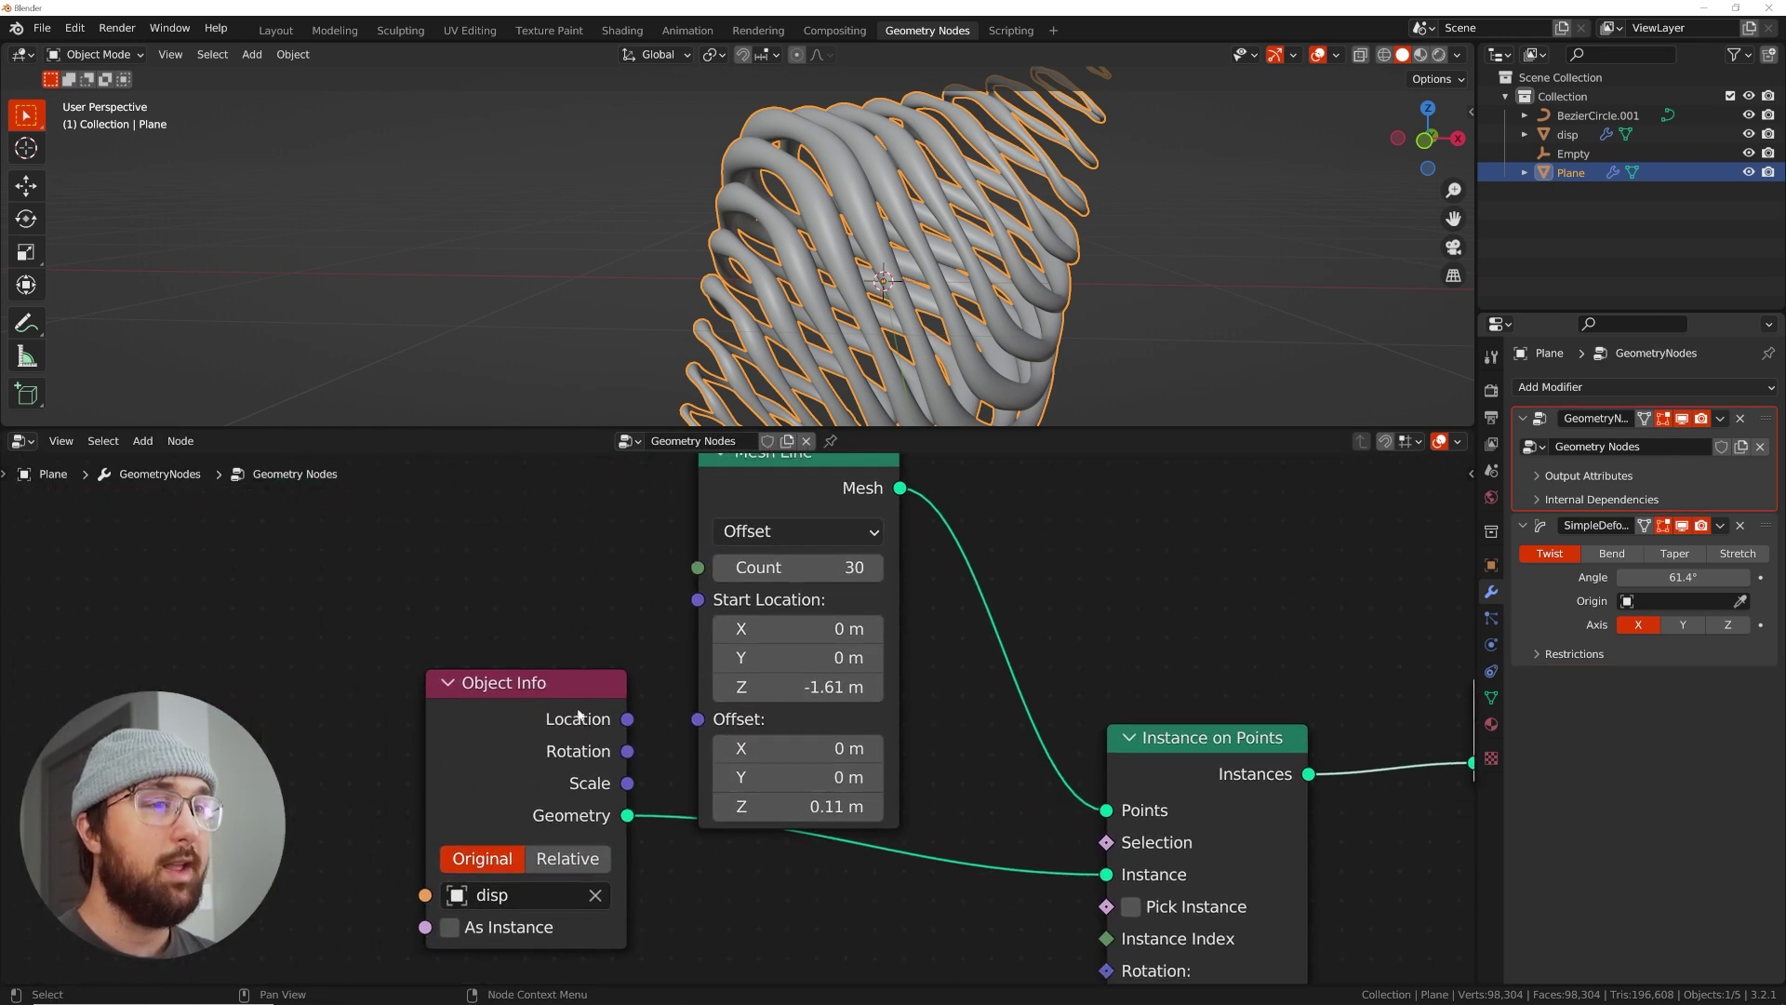
pyautogui.moveTo(590, 682); pyautogui.dragTo(578, 713)
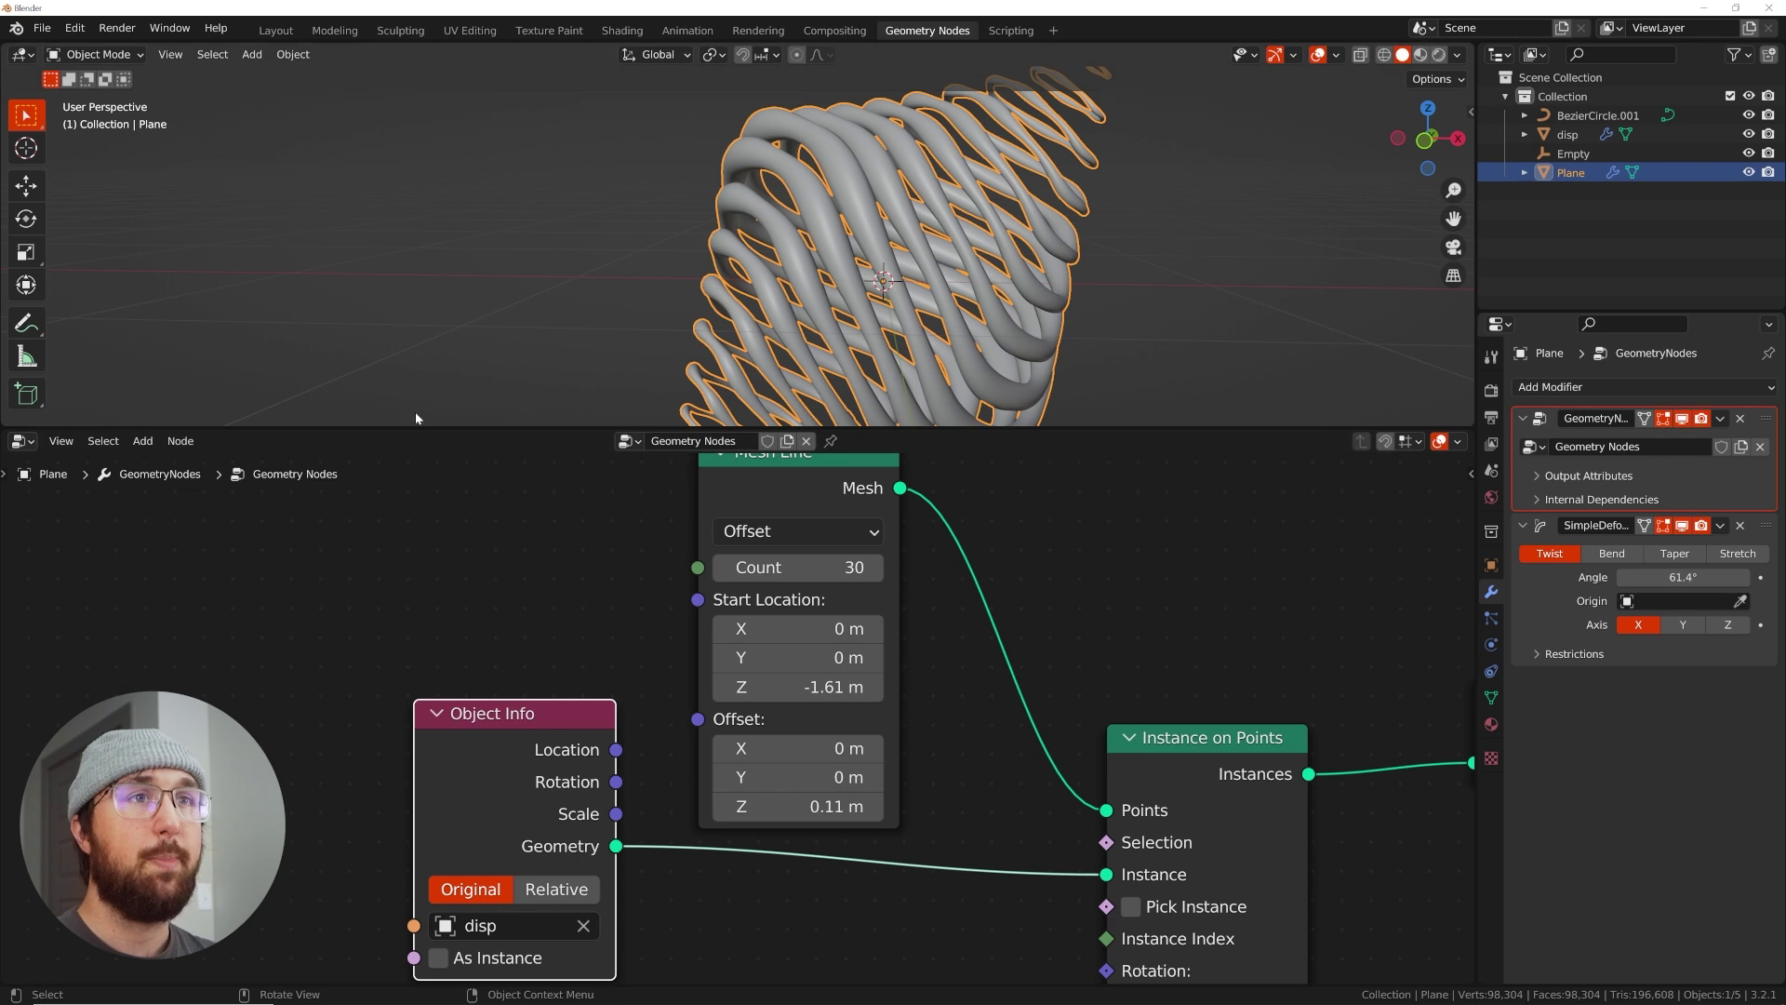
# Enlarge the 3D viewport area, split a strip off its lower part, and make that strip a Timeline editor
pyautogui.moveTo(417, 426); pyautogui.dragTo(384, 523)
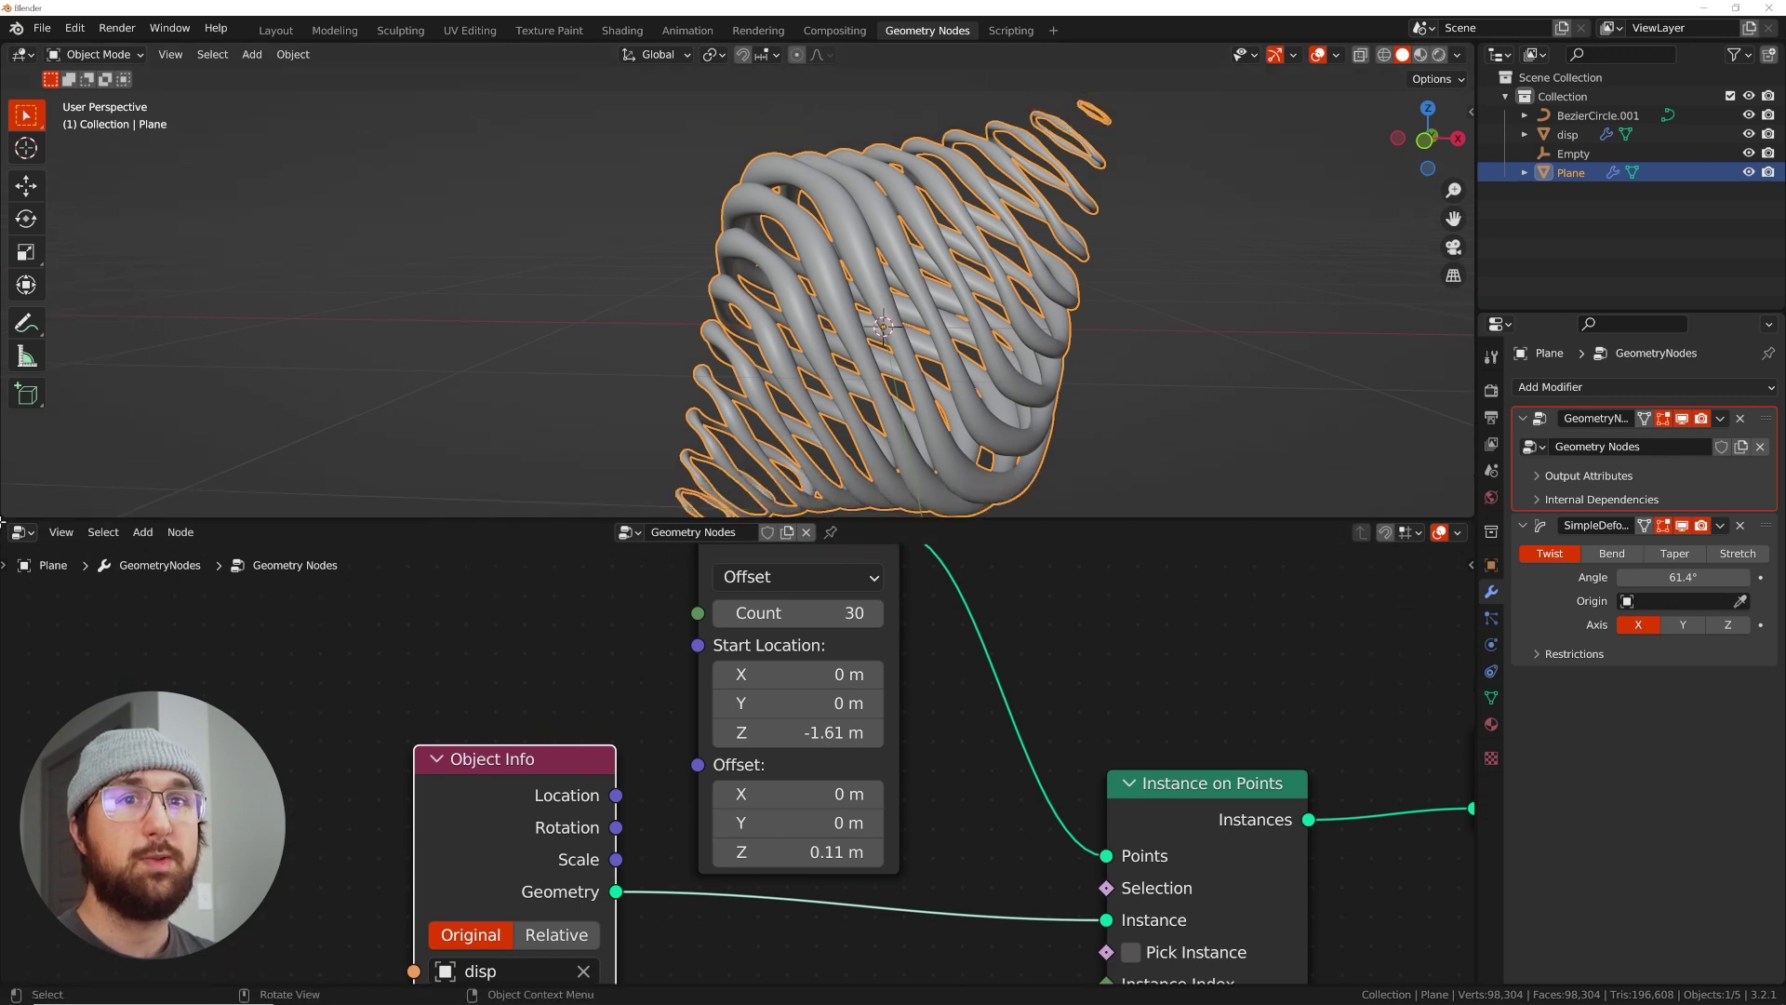
pyautogui.moveTo(6, 514); pyautogui.dragTo(56, 398)
pyautogui.click(97, 408)
pyautogui.click(22, 408)
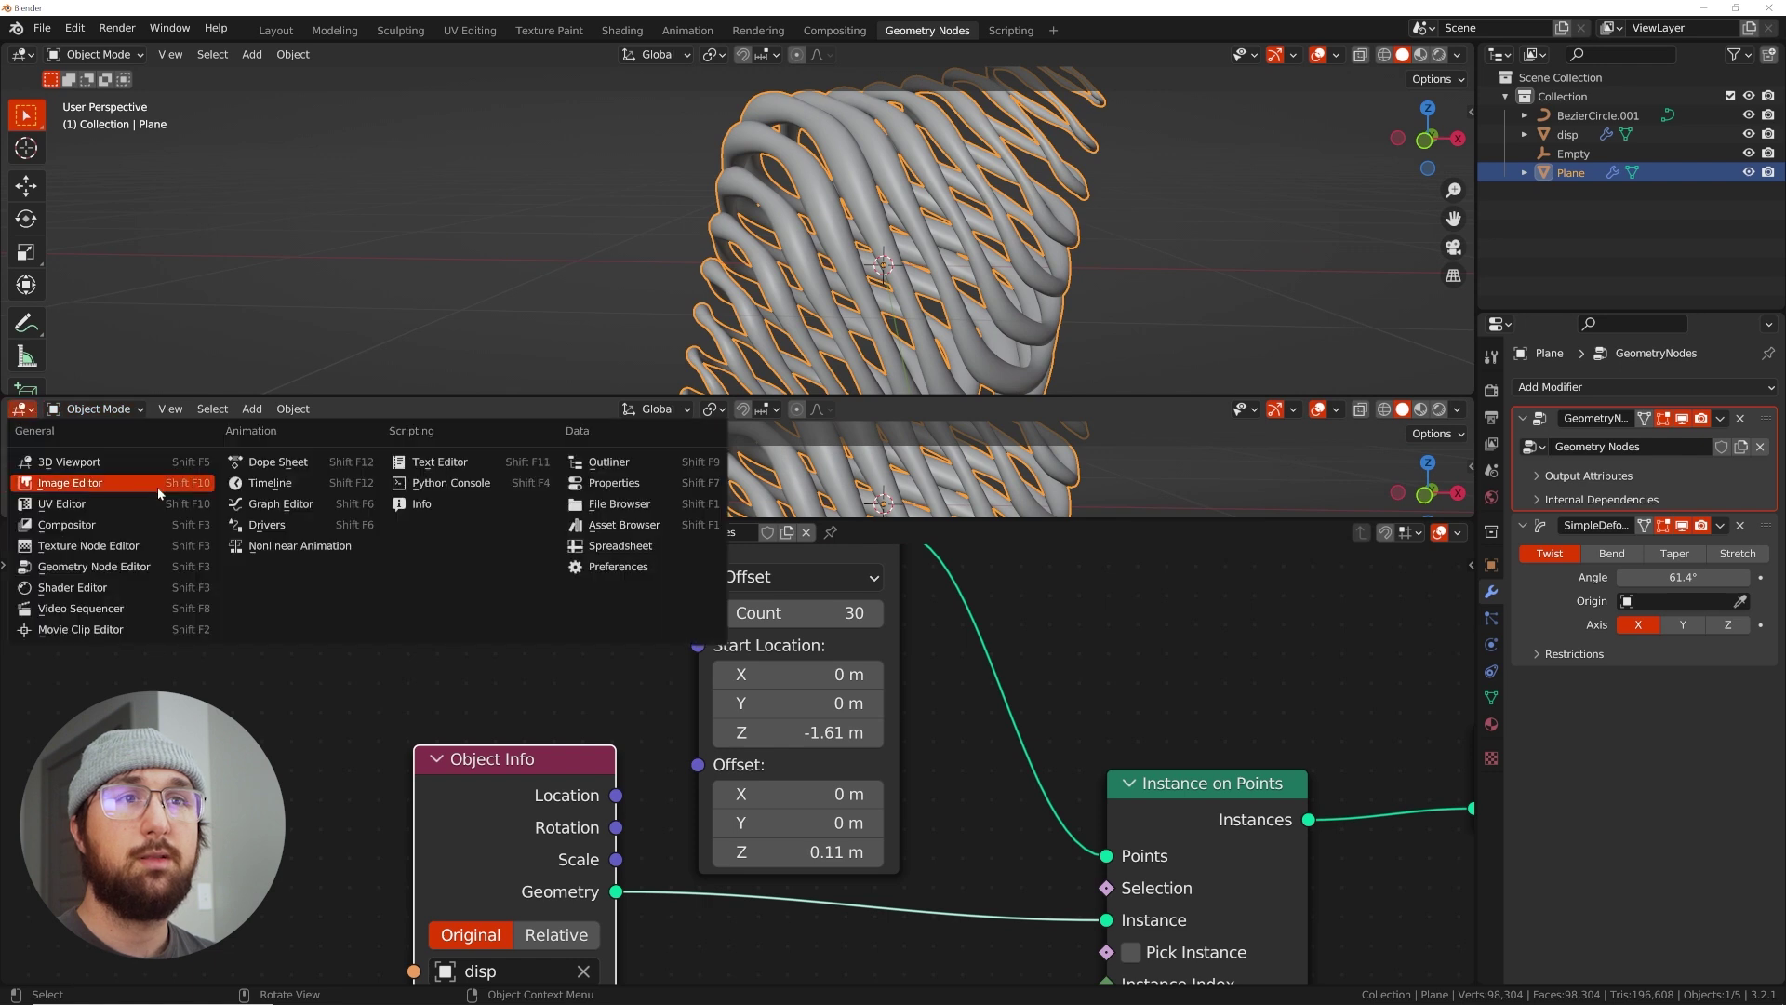
pyautogui.click(270, 485)
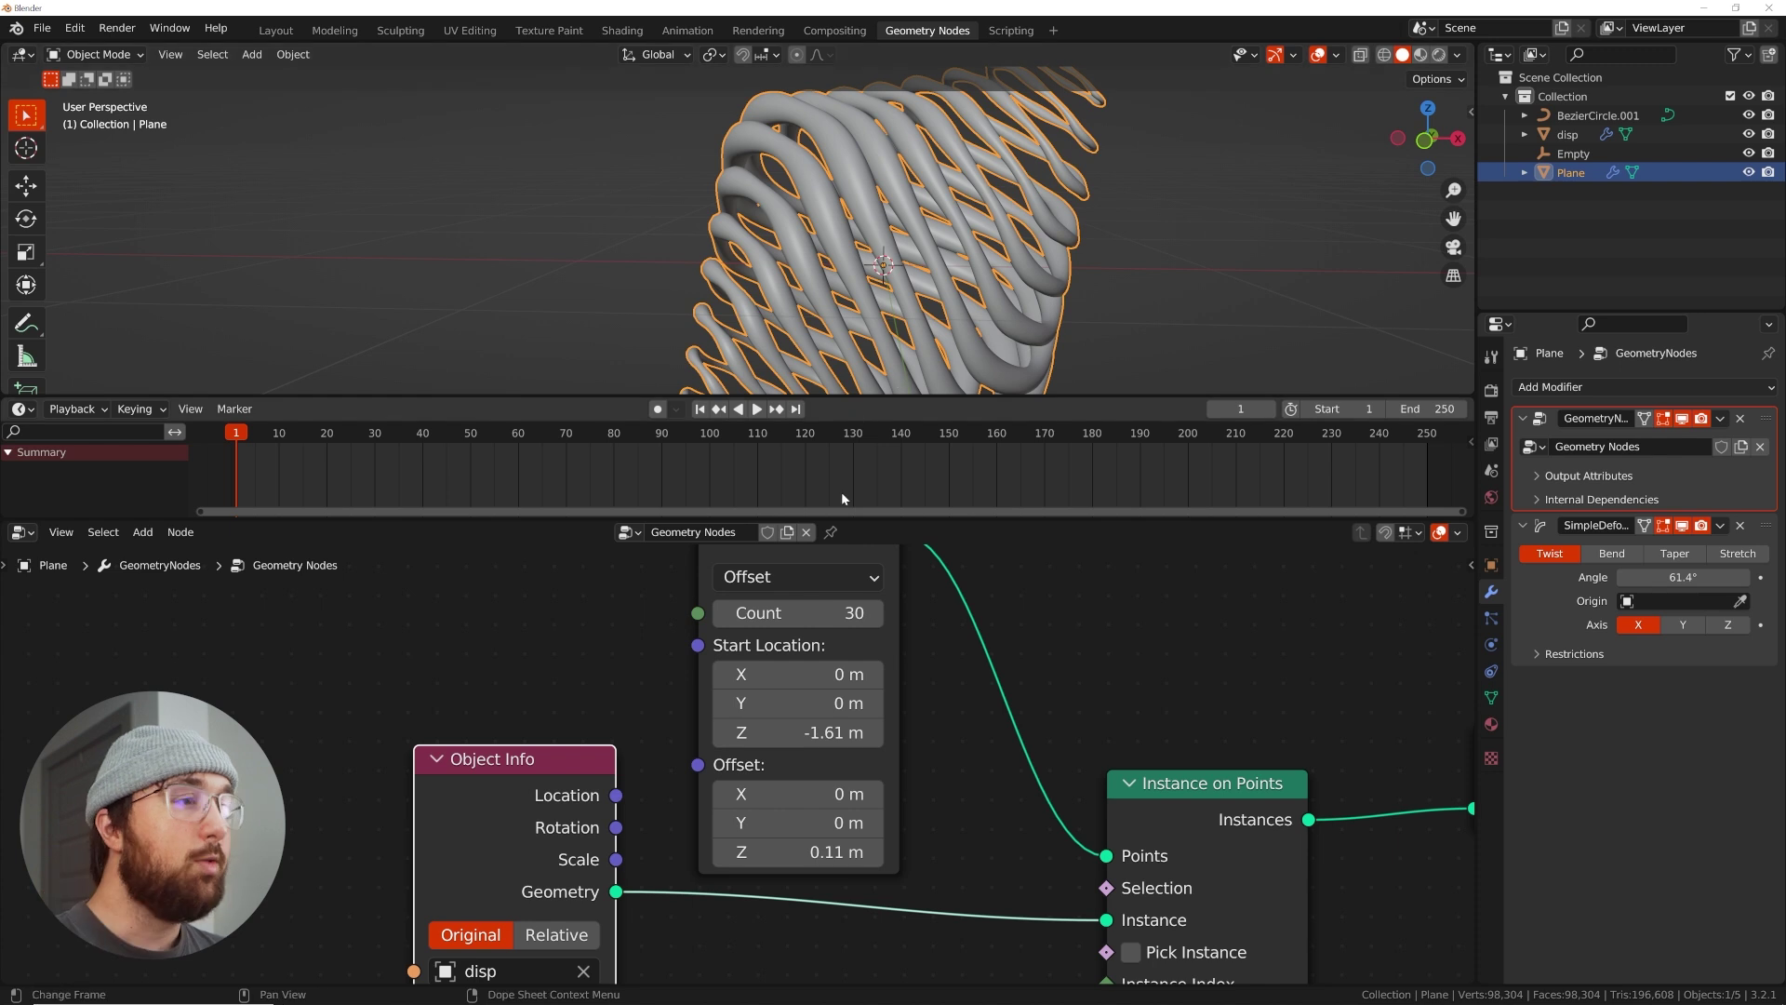
# Set the scene's end frame to 10
pyautogui.scroll(-1, 1013, 331)
pyautogui.keyDown('shift'); pyautogui.moveTo(1012, 331); pyautogui.dragTo(970, 308, button='middle'); pyautogui.keyUp('shift')
pyautogui.click(1410, 409)
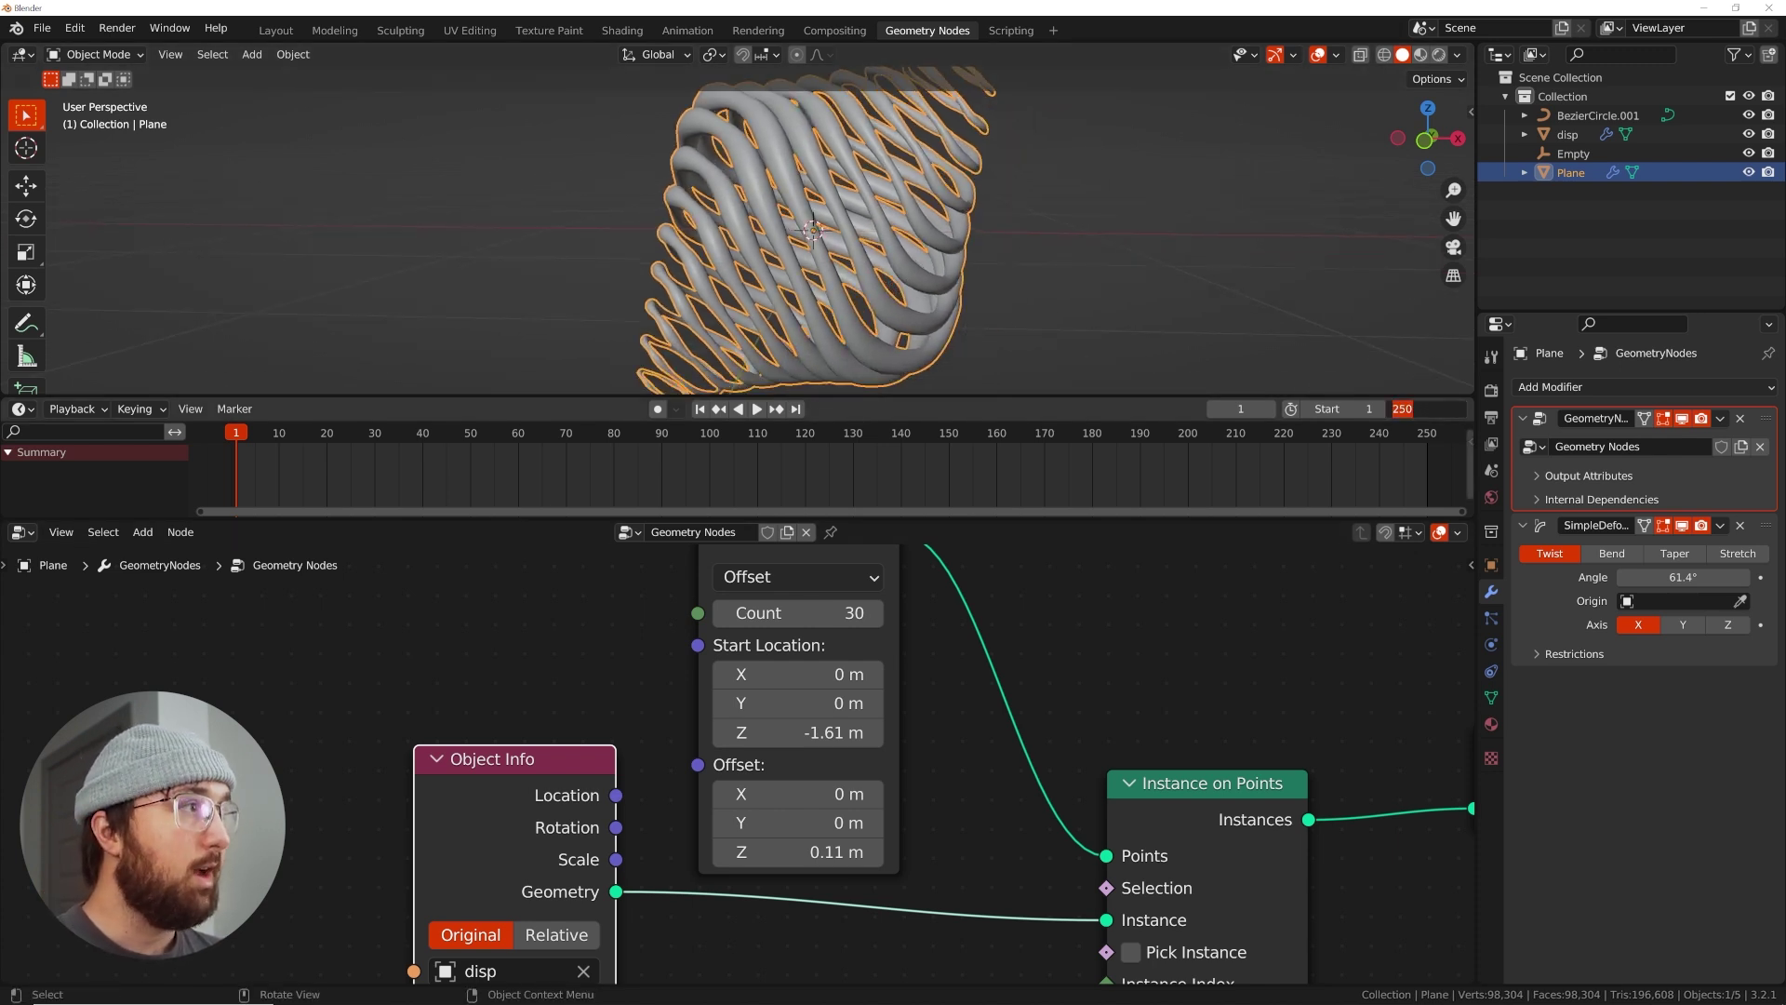
pyautogui.write('10')
pyautogui.press('Return')
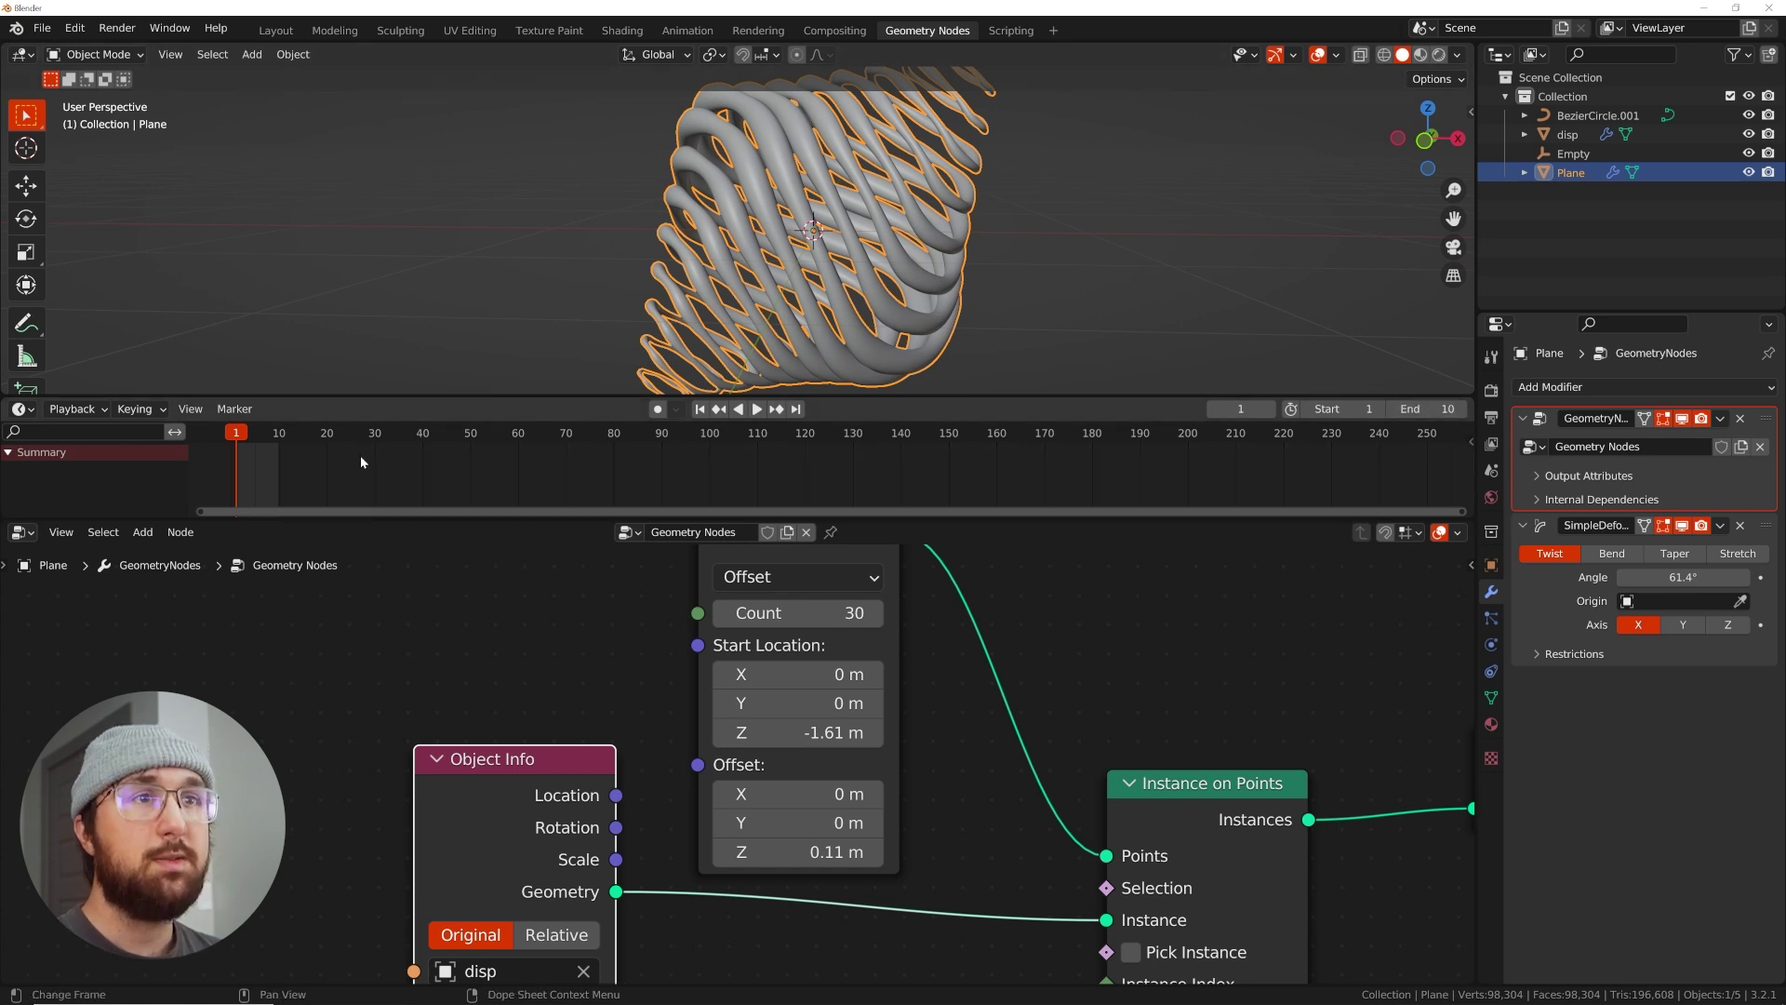
pyautogui.moveTo(372, 449); pyautogui.dragTo(974, 484, button='middle')
pyautogui.scroll(4, 949, 484)
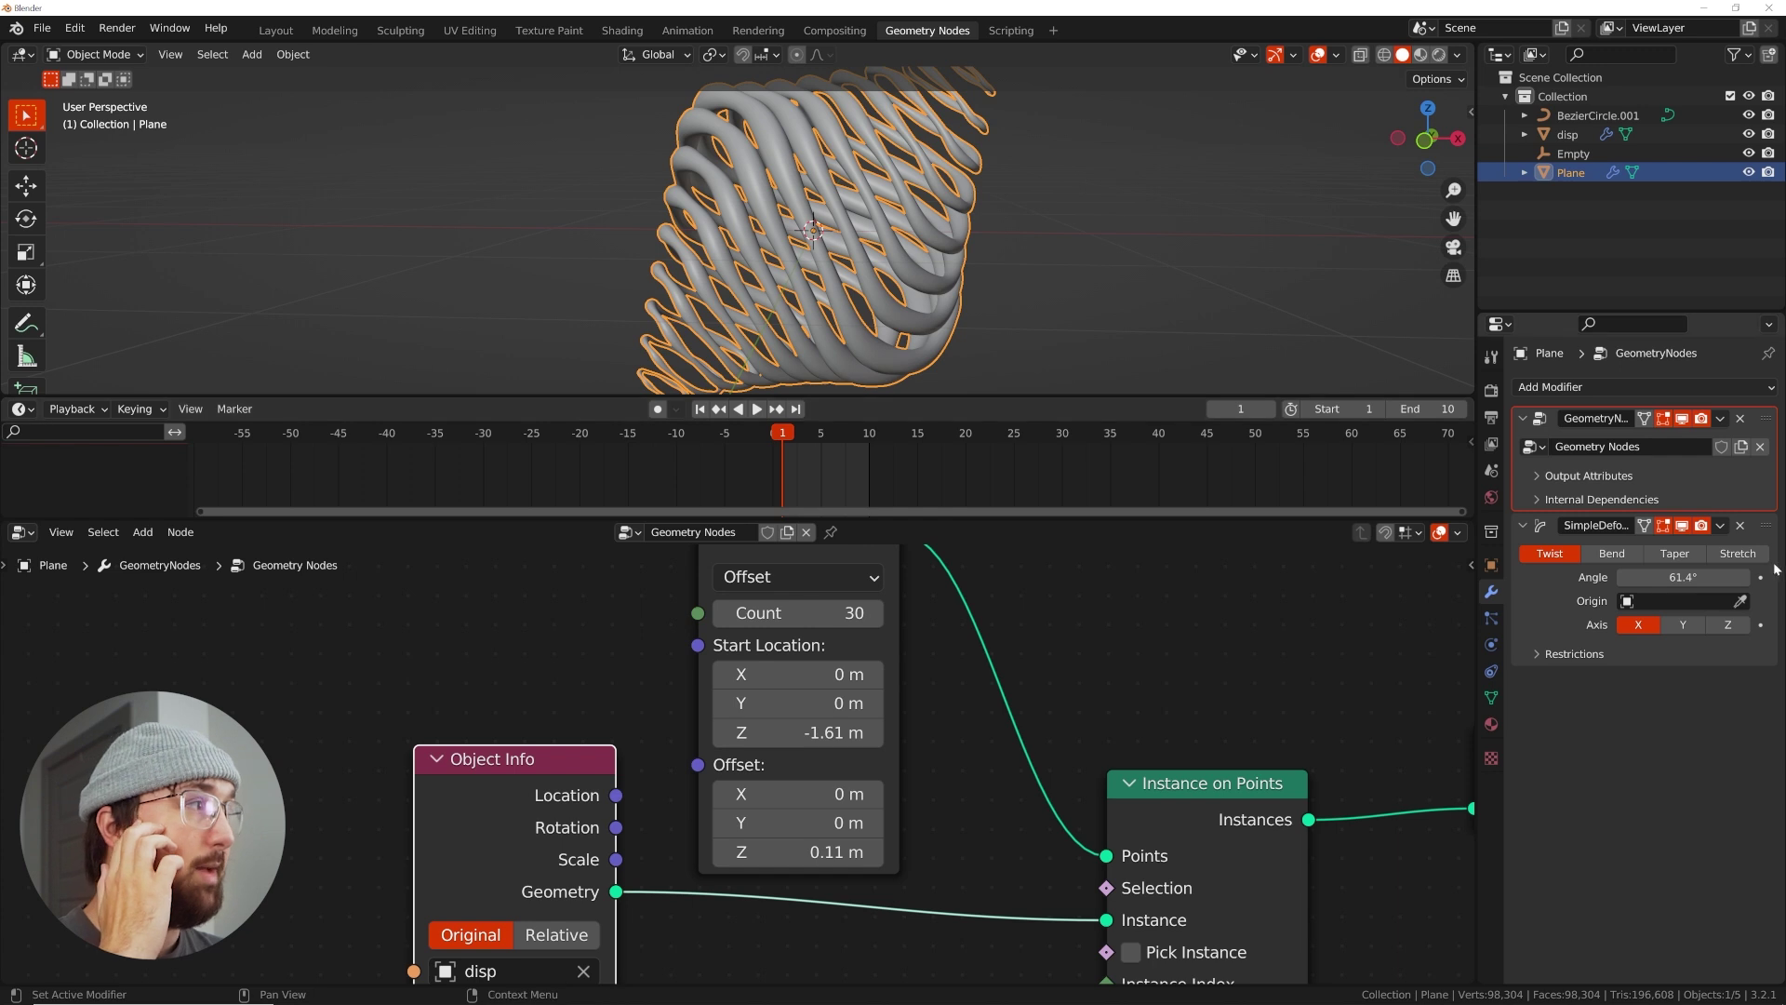
# Set the Plane's Simple Deform twist angle to 72.1° and keep the Plane selected
pyautogui.moveTo(1683, 576); pyautogui.dragTo(1707, 577)
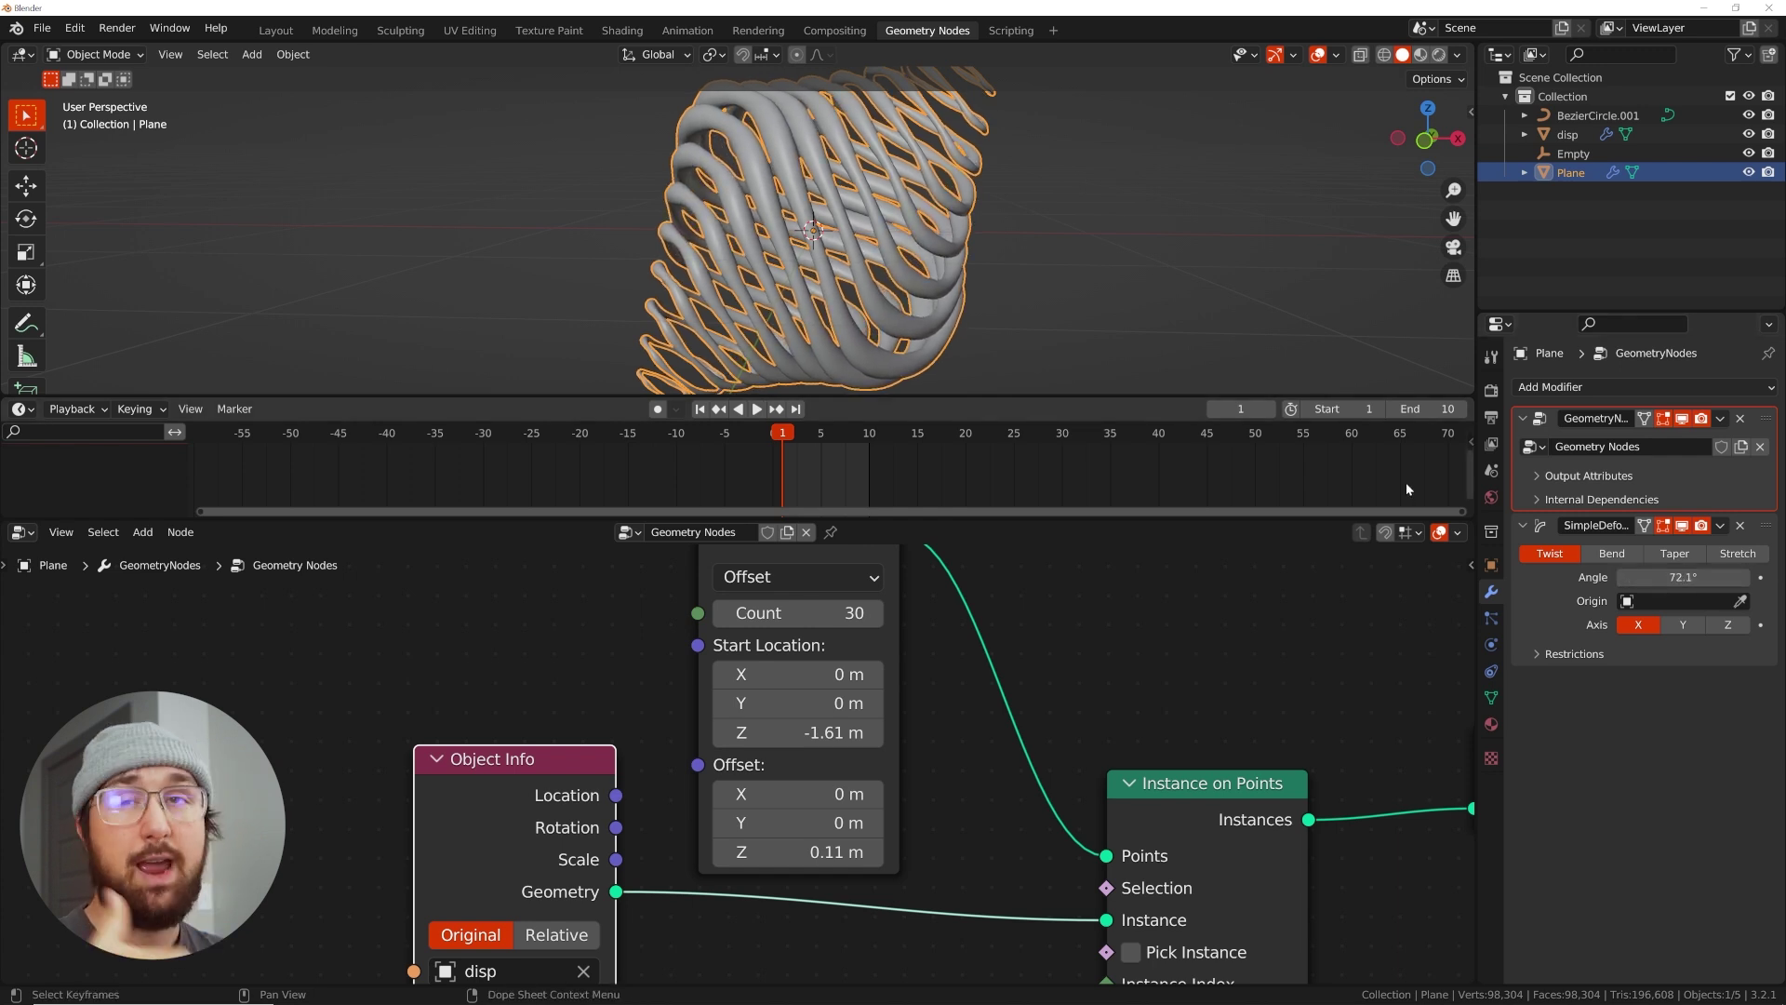
pyautogui.click(1042, 255)
pyautogui.click(852, 201)
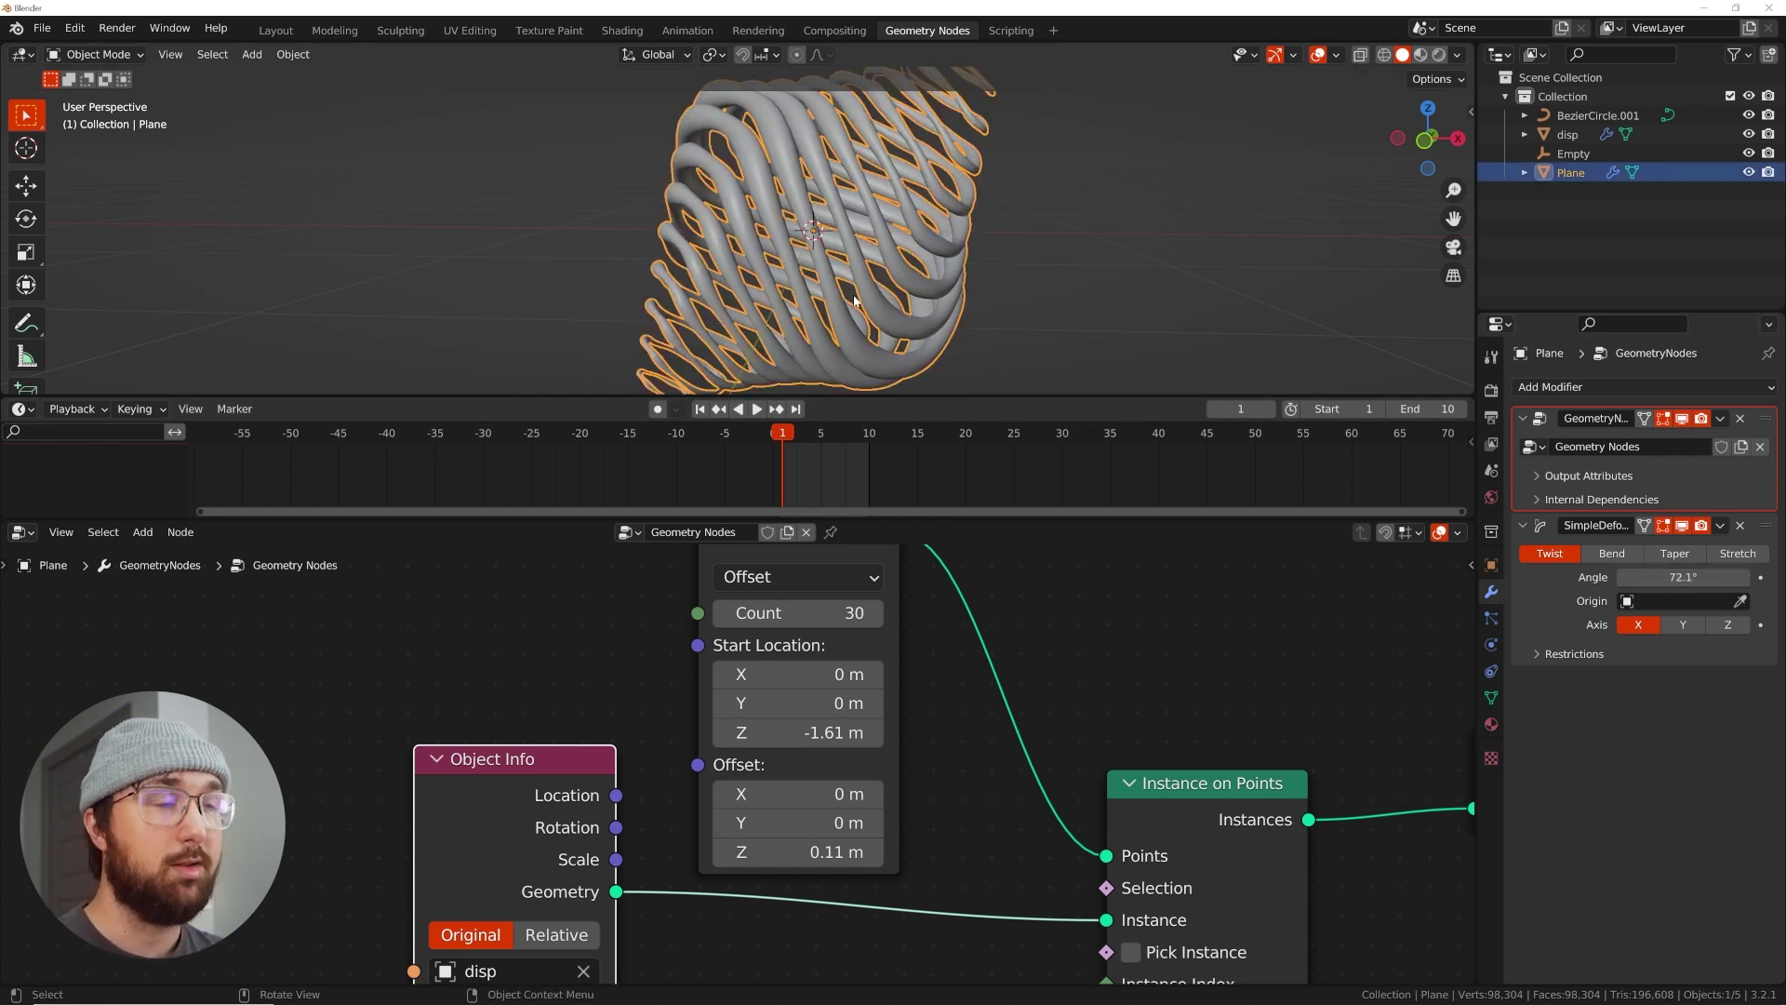
# Go to frame 0 and set the Mesh Line's start location Z to -0.99 m
pyautogui.press('Left')
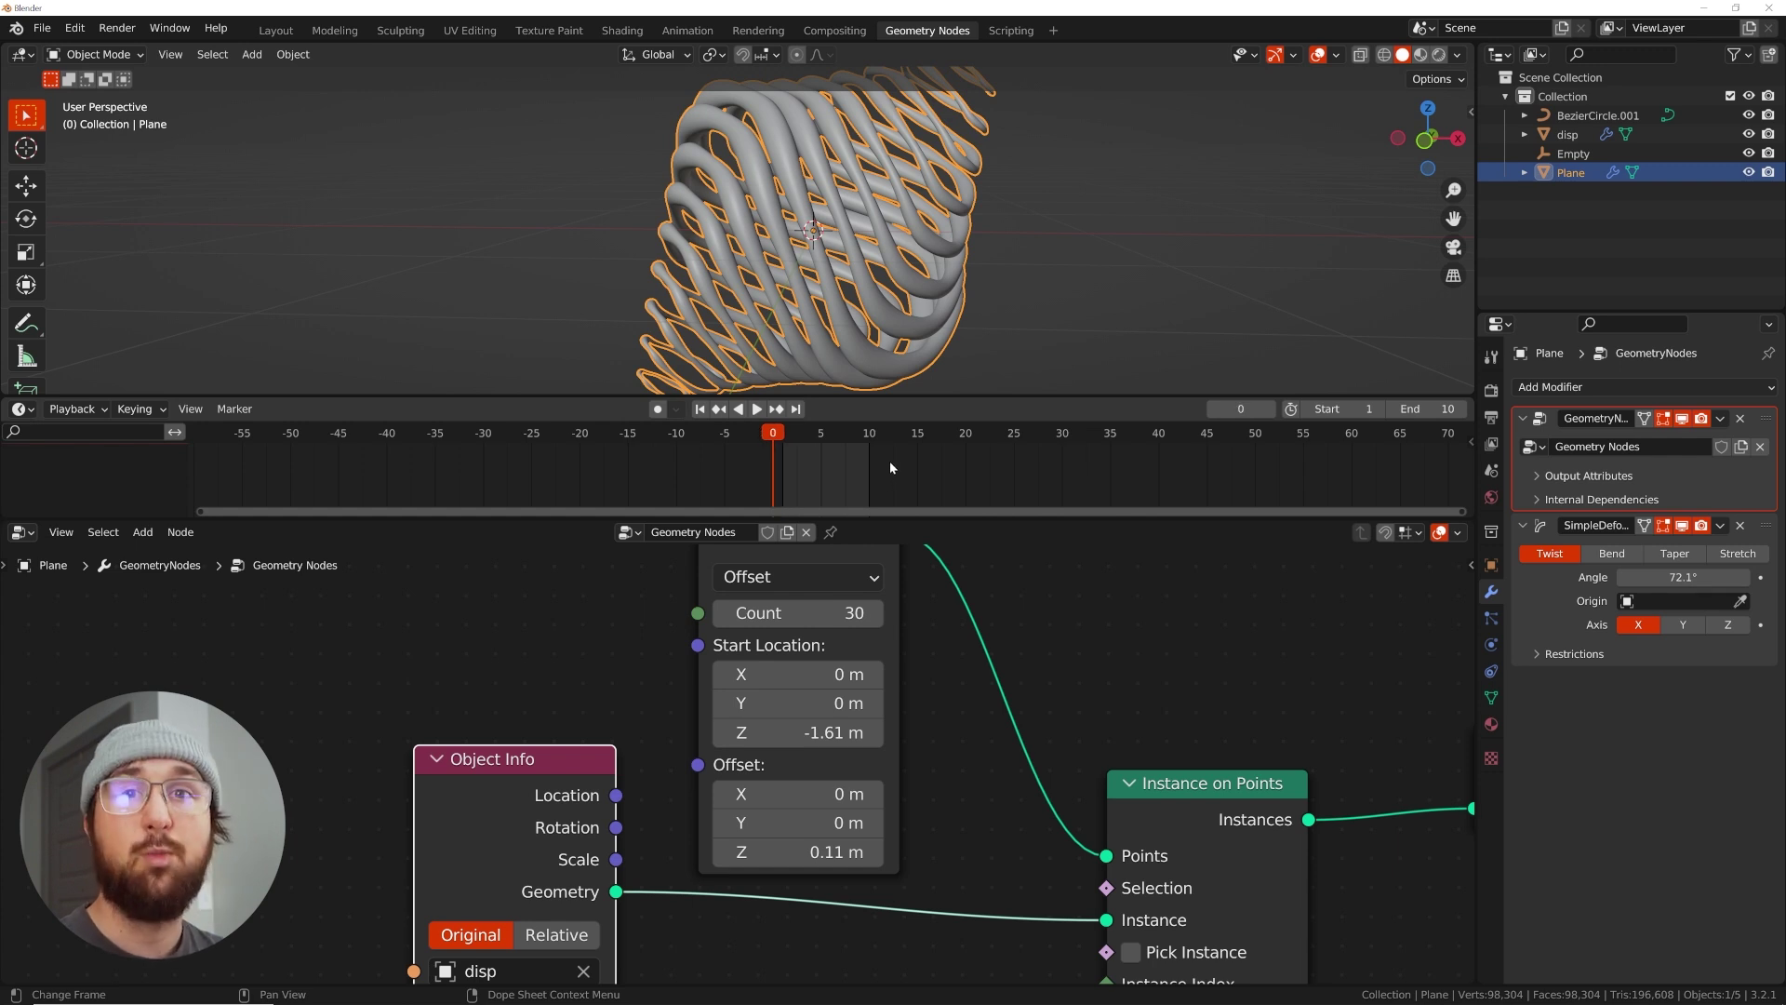
pyautogui.scroll(4, 815, 245)
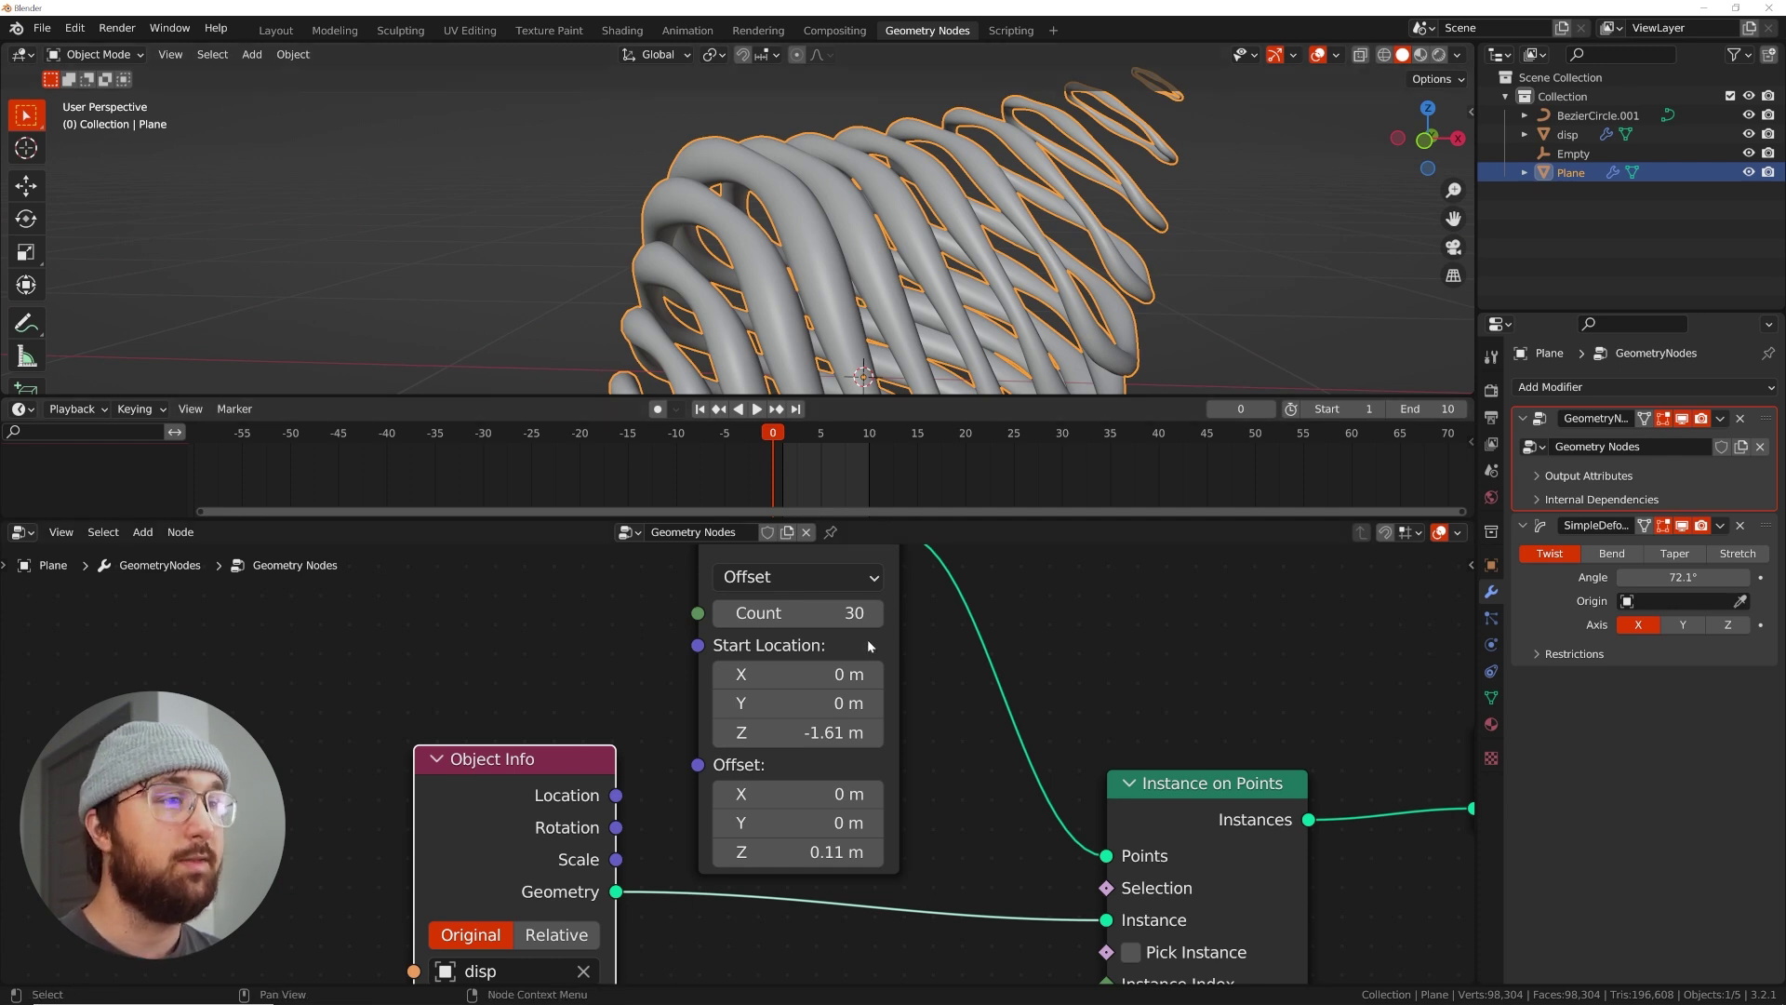
pyautogui.moveTo(805, 732)
pyautogui.mouseDown()
pyautogui.moveTo(865, 732)
pyautogui.moveTo(788, 733)
pyautogui.moveTo(821, 732)
pyautogui.mouseUp()
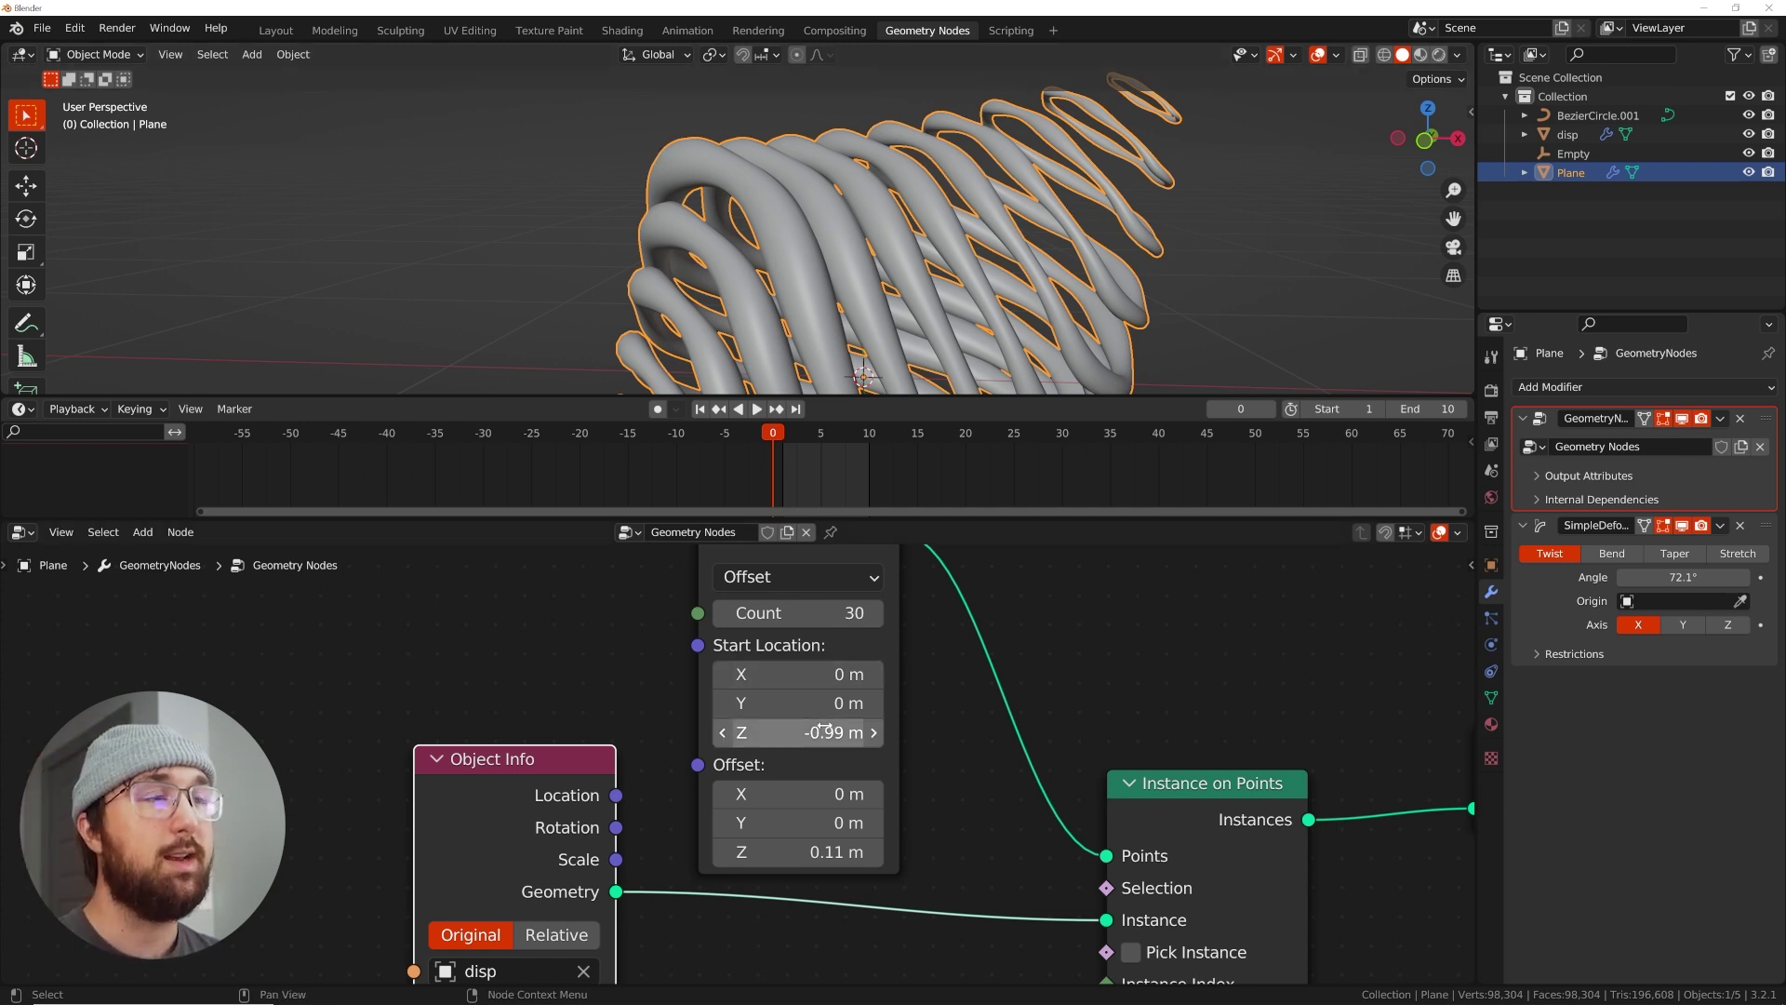
# Check in the Animation preferences that the default F-Curve interpolation is Linear, and close the preferences
pyautogui.click(75, 28)
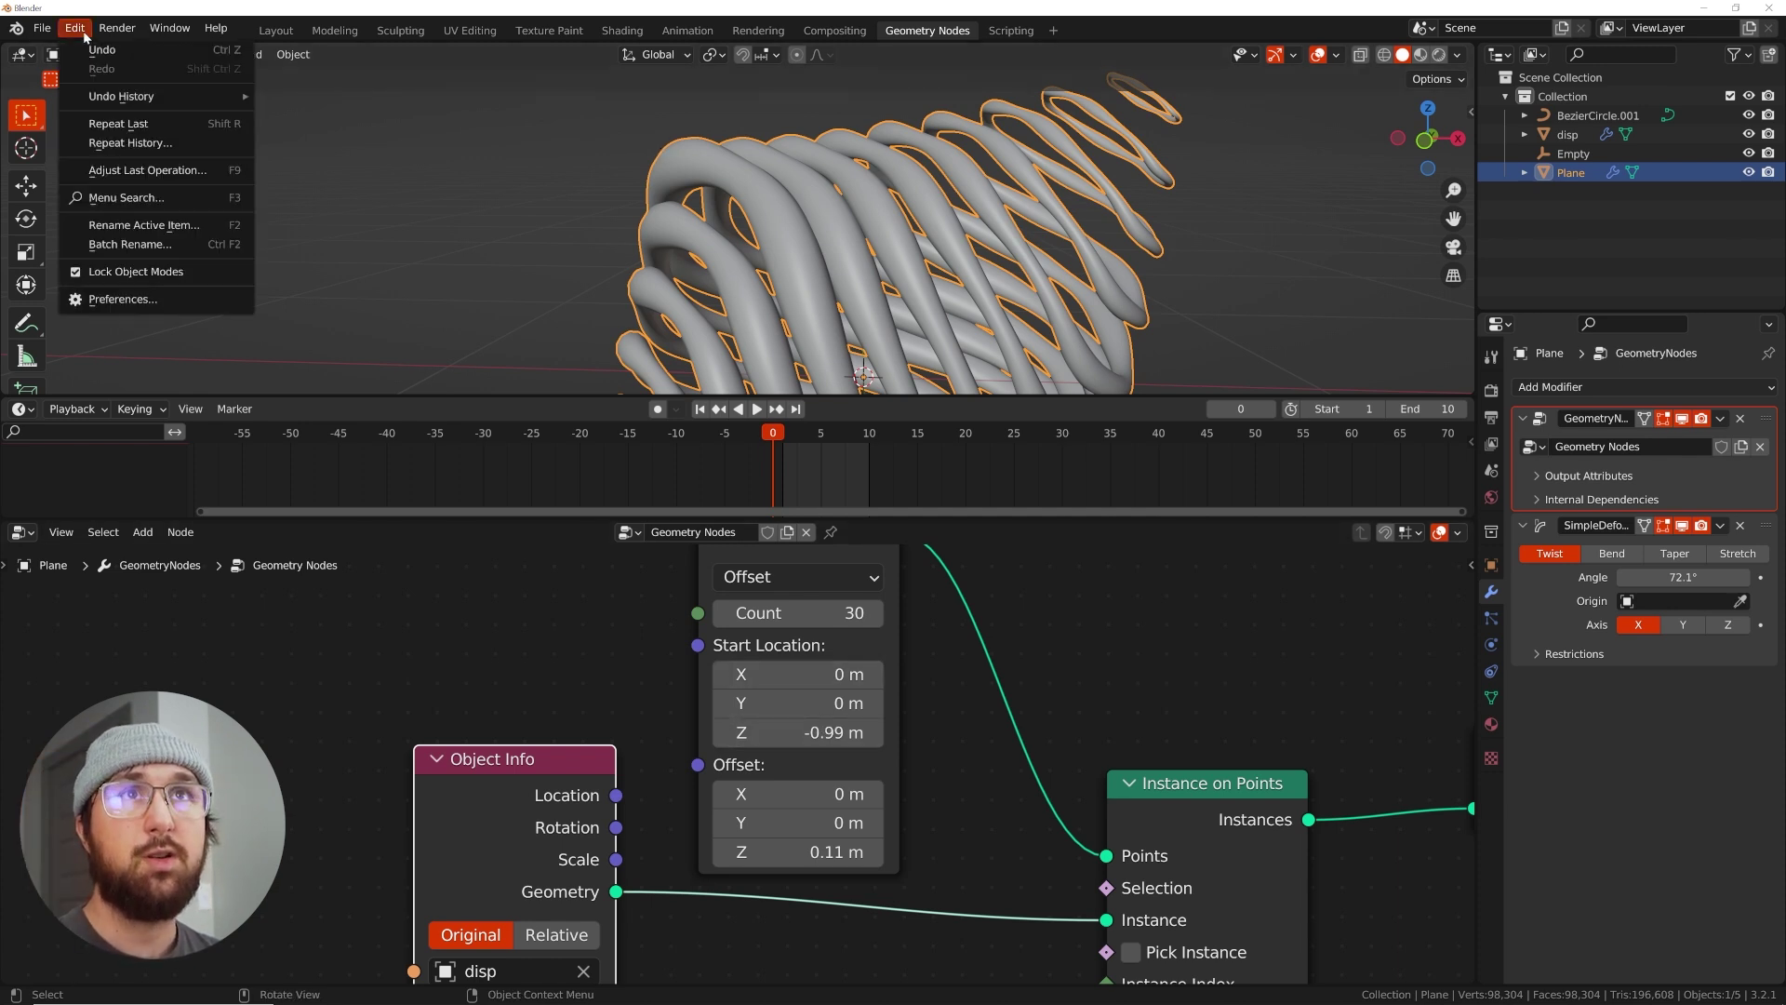
pyautogui.click(115, 300)
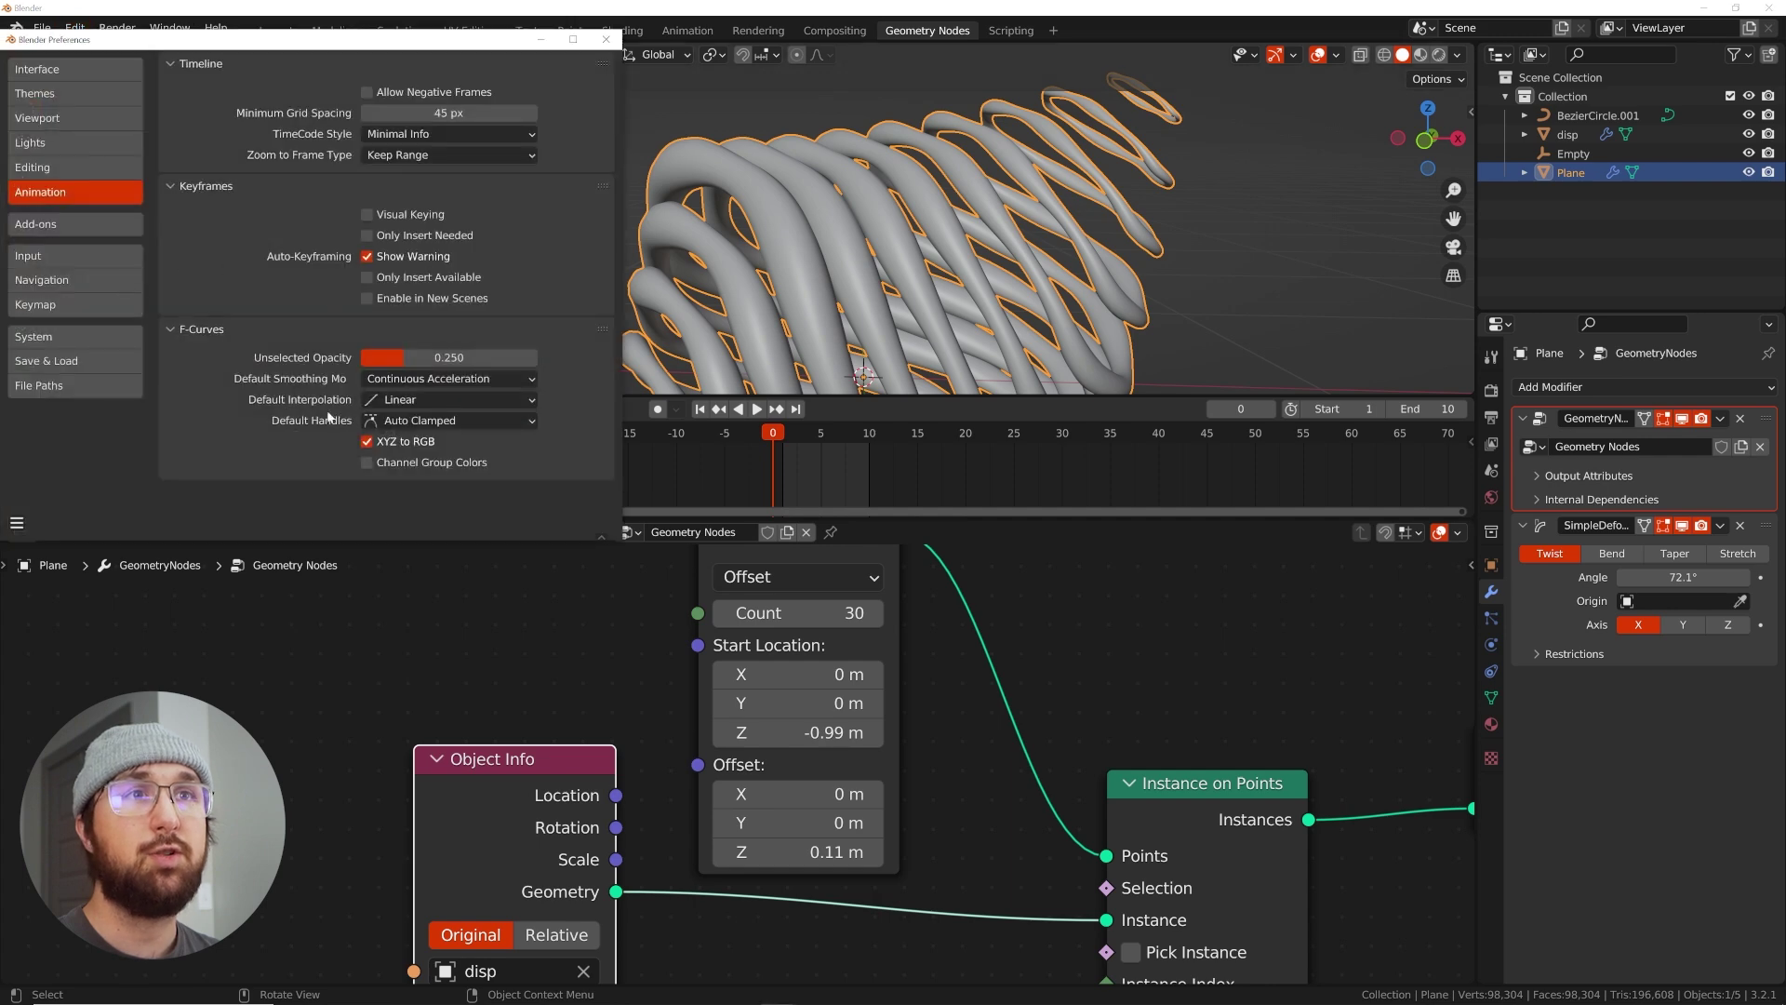
pyautogui.click(456, 402)
pyautogui.click(456, 402)
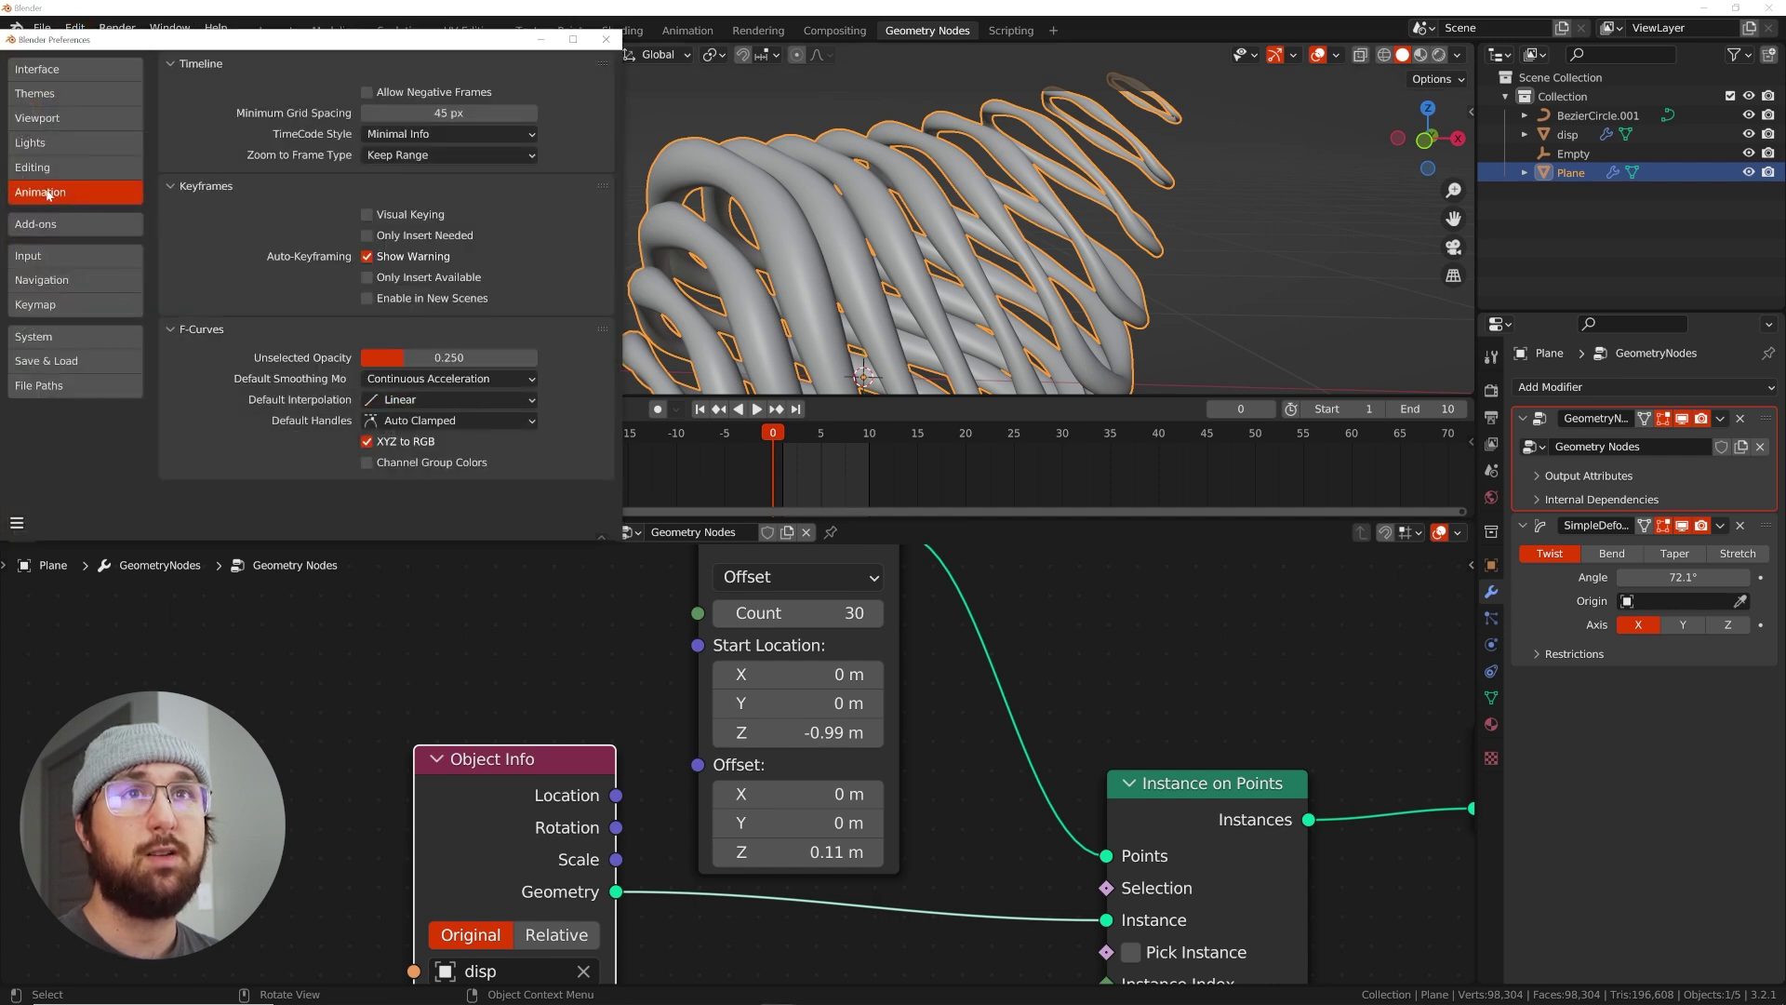
pyautogui.click(607, 39)
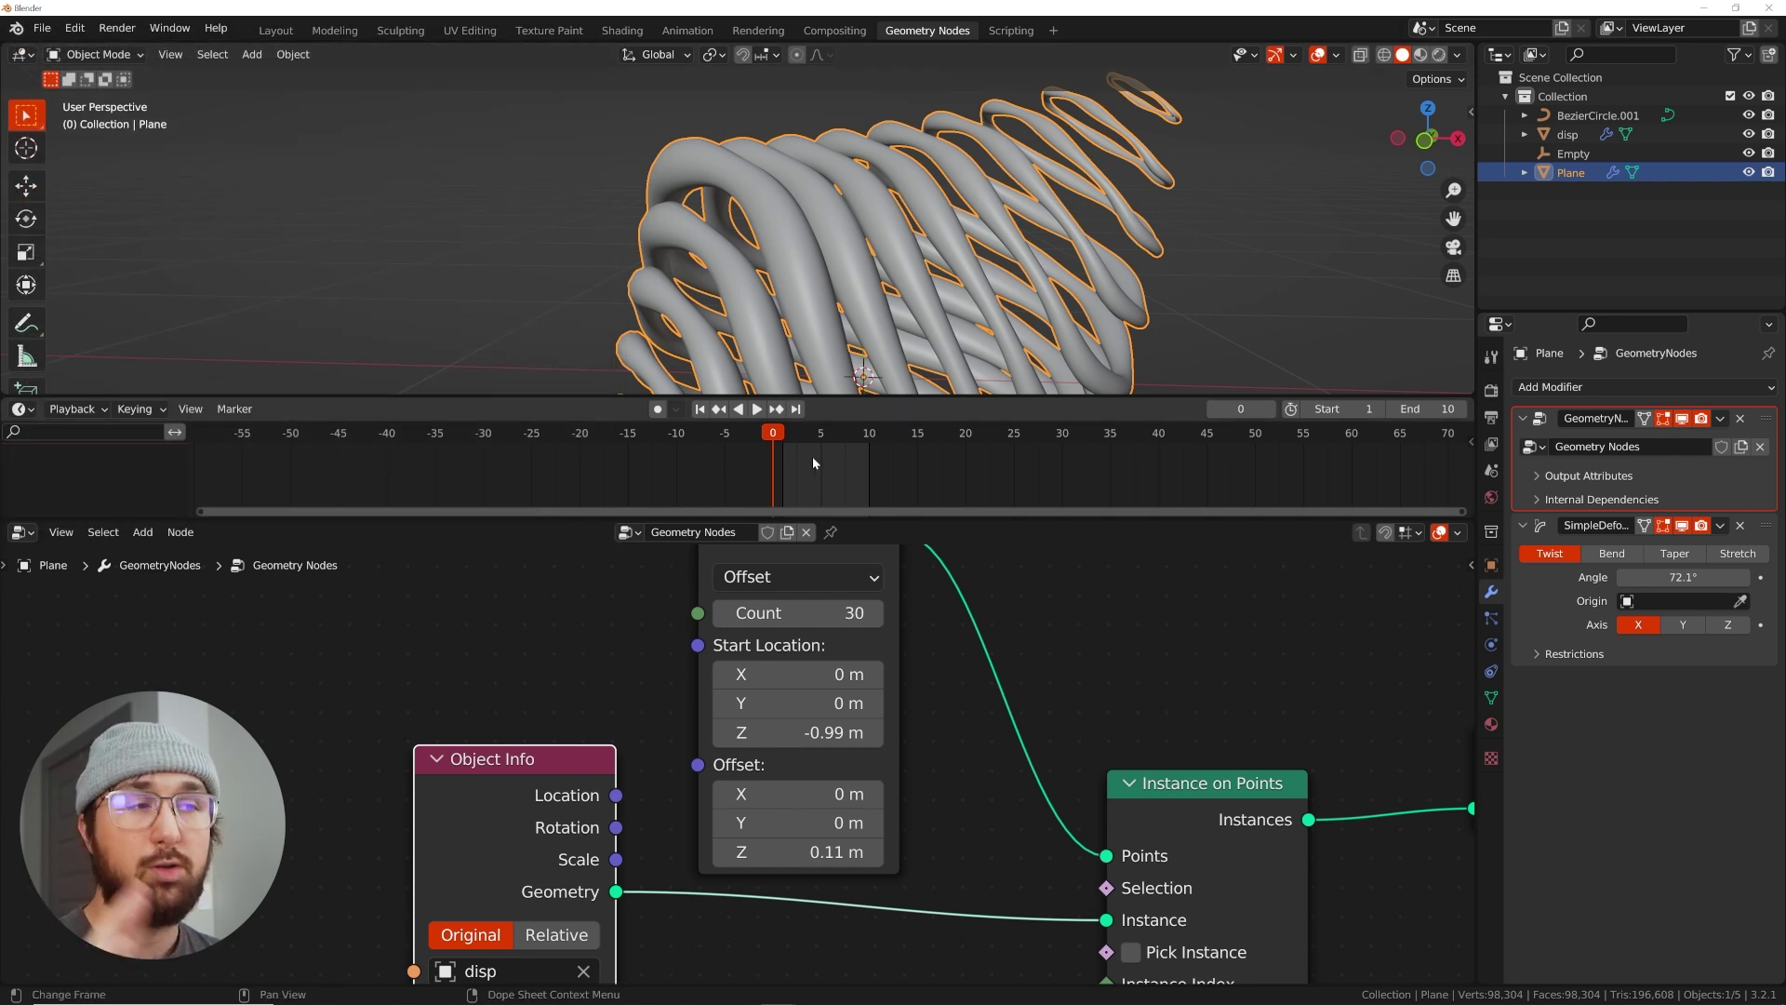
# Set the Mesh Line's start location Z to -0.88 m and insert a keyframe for it at frame 0
pyautogui.moveTo(818, 732); pyautogui.dragTo(837, 733)
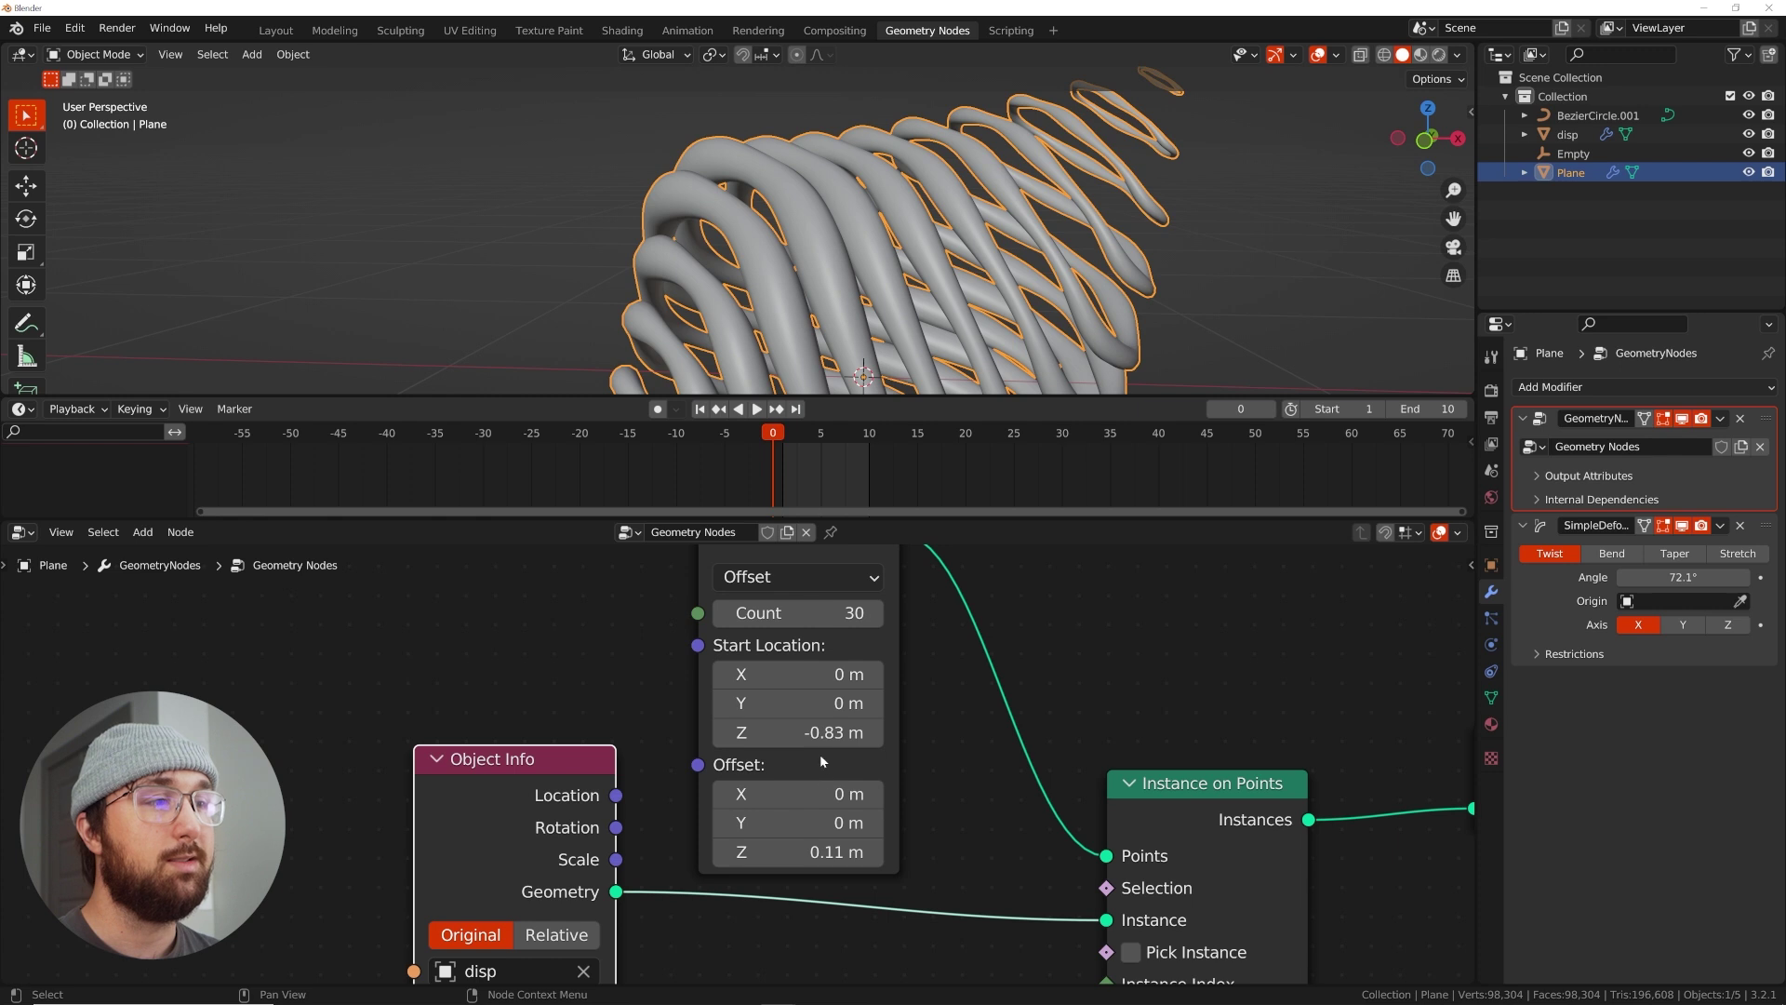
pyautogui.keyDown('shift'); pyautogui.moveTo(818, 732); pyautogui.dragTo(812, 732); pyautogui.keyUp('shift')
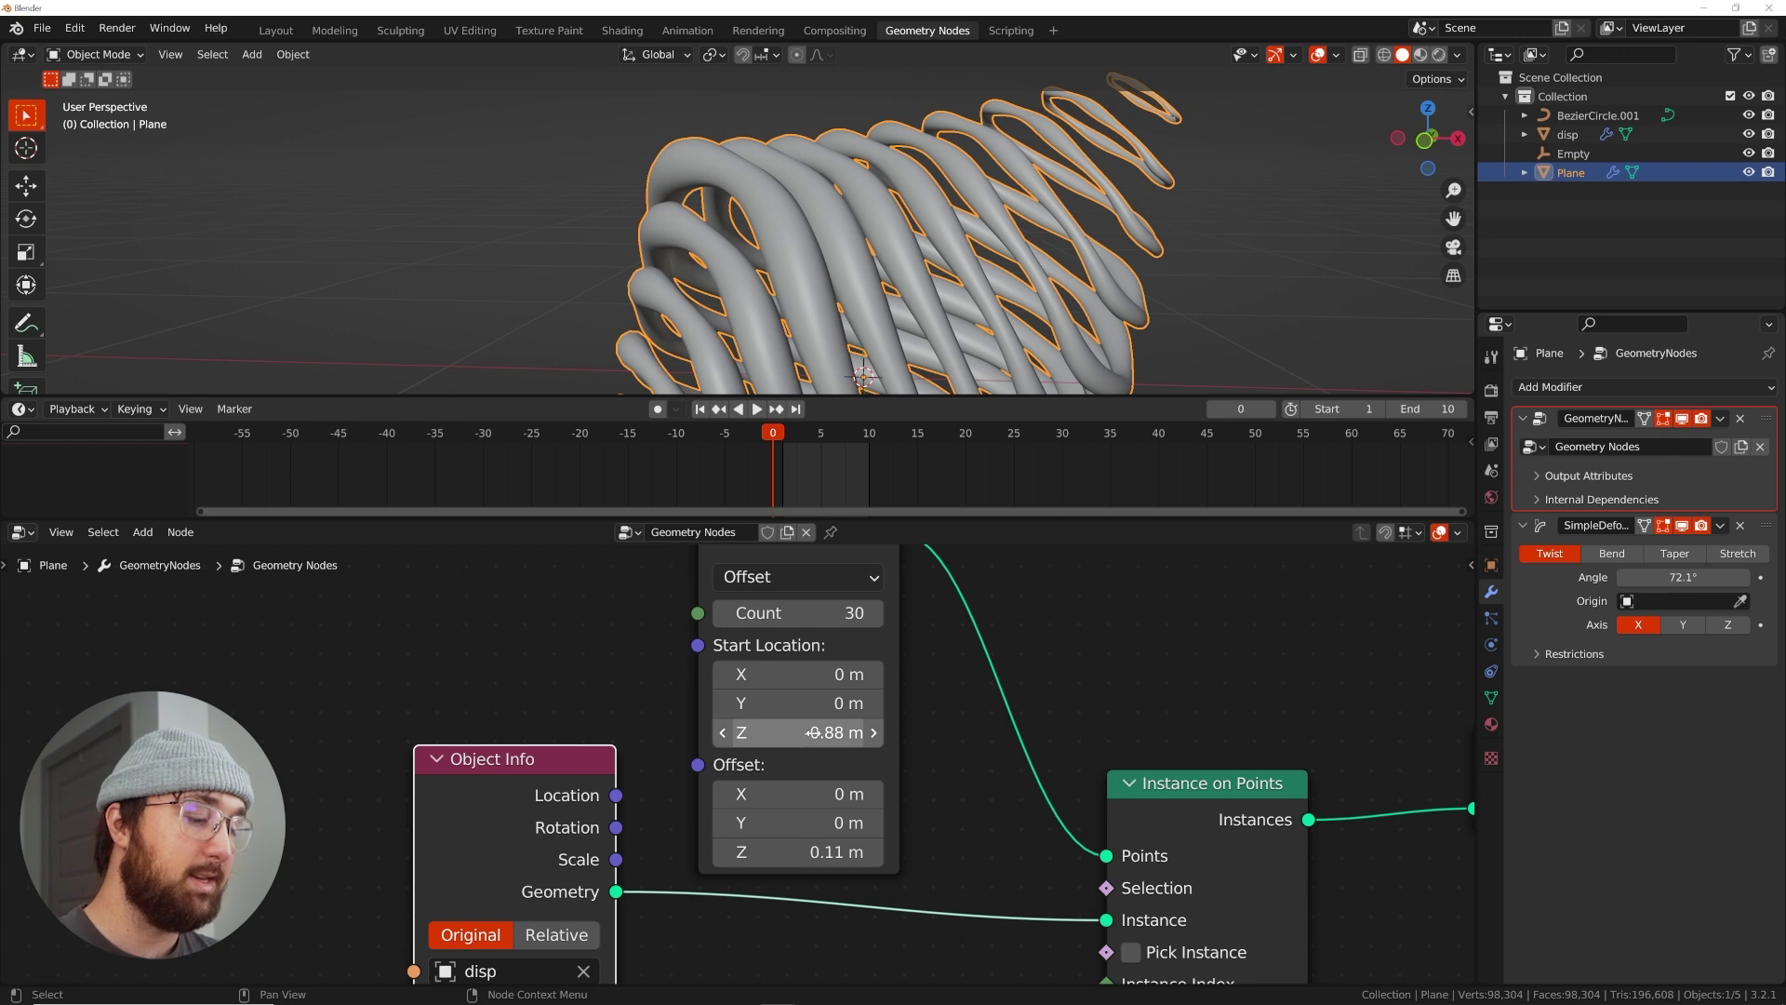
pyautogui.press('i')
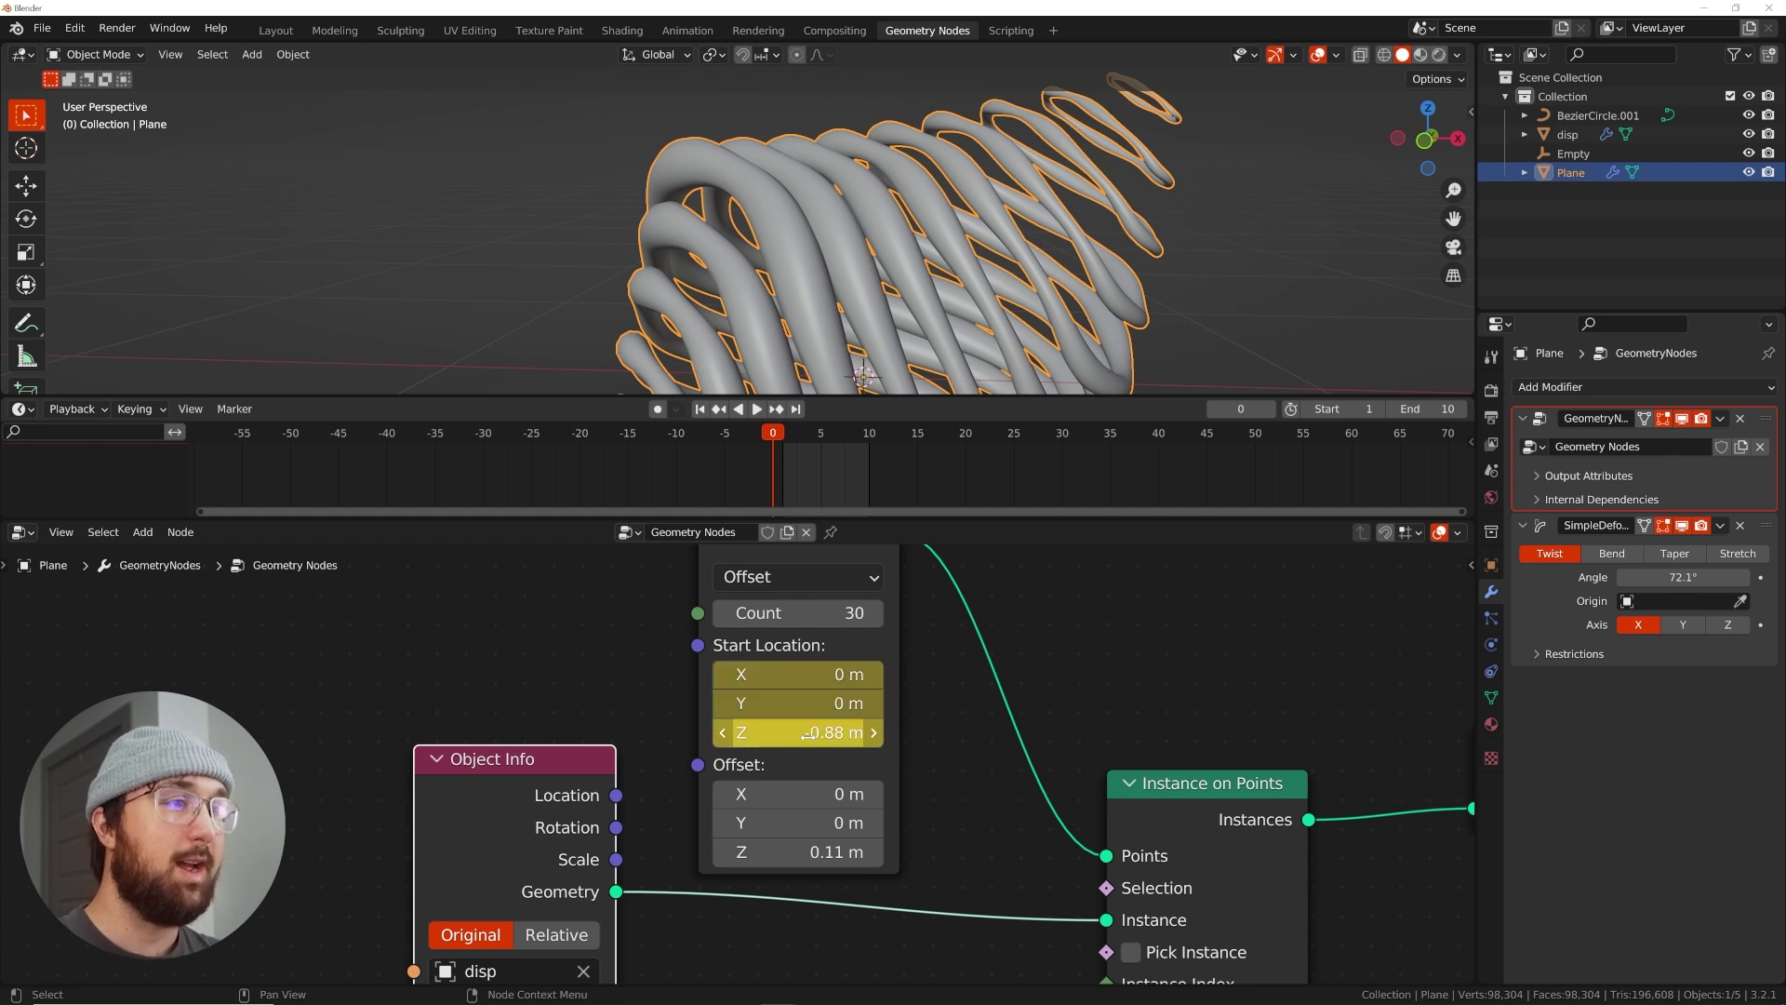
# Keyframe the Mesh Line's start location Z at -0.77 m on frame 10 and briefly play the animation
pyautogui.click(797, 410)
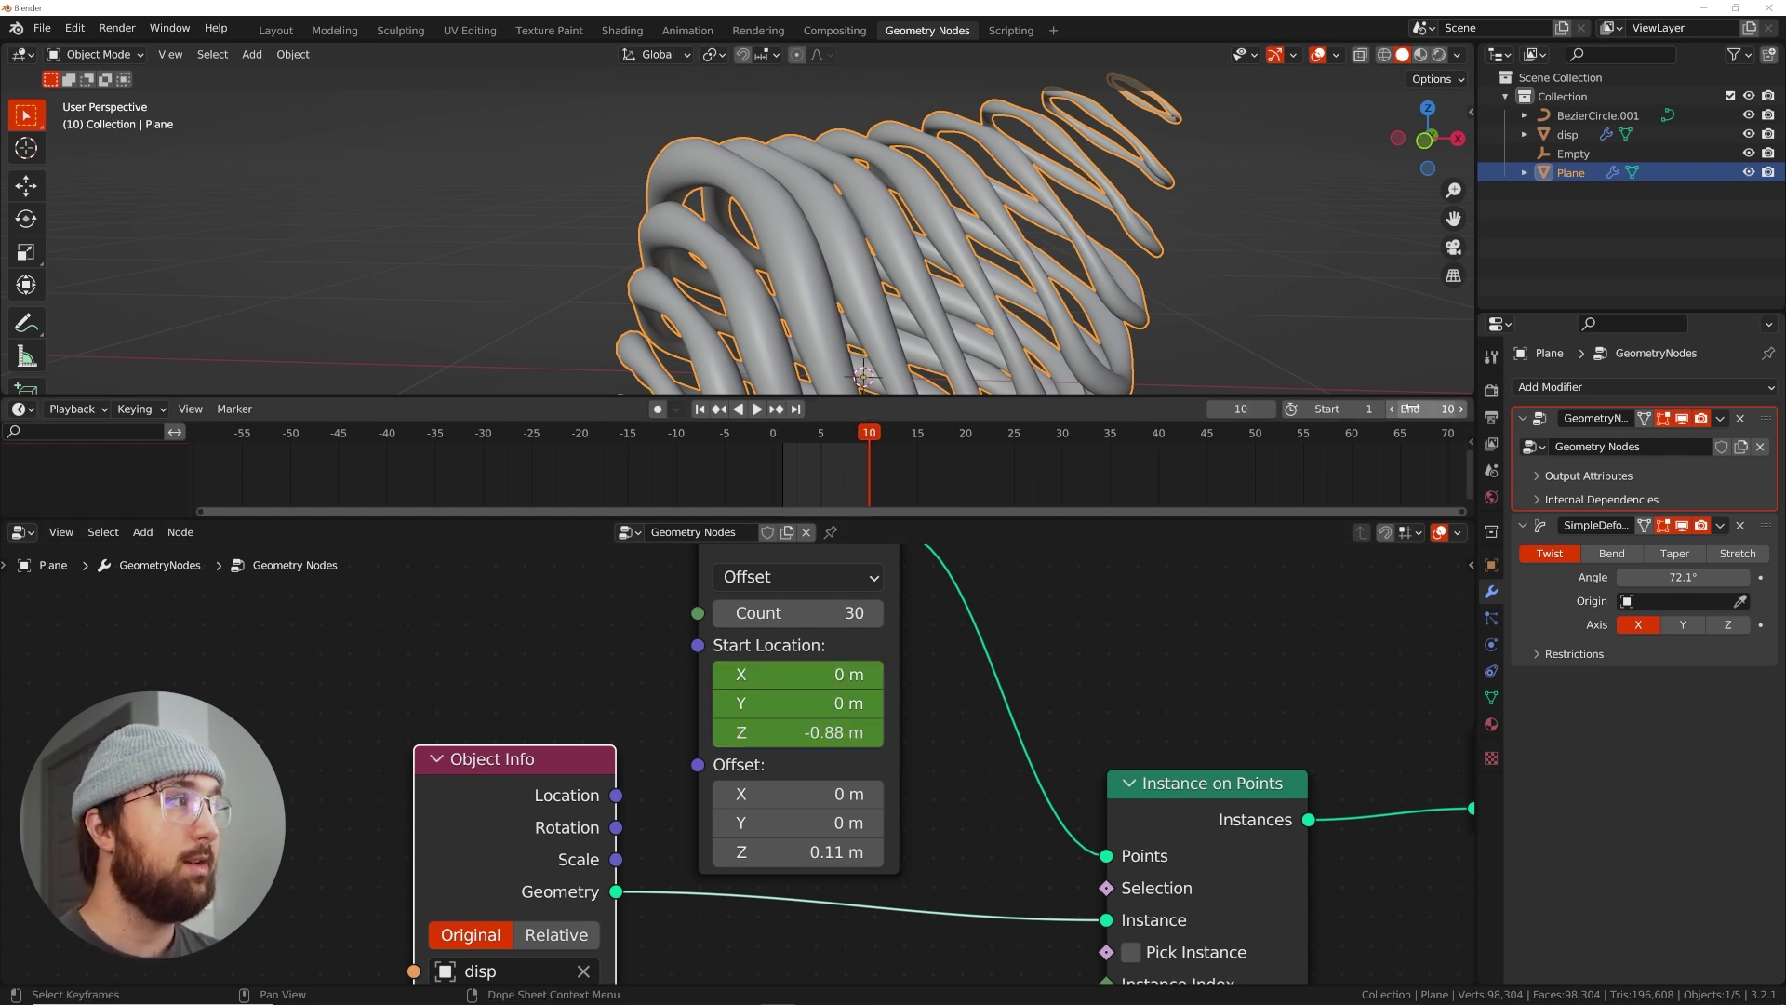
pyautogui.keyDown('shift'); pyautogui.moveTo(812, 732); pyautogui.dragTo(815, 733); pyautogui.keyUp('shift')
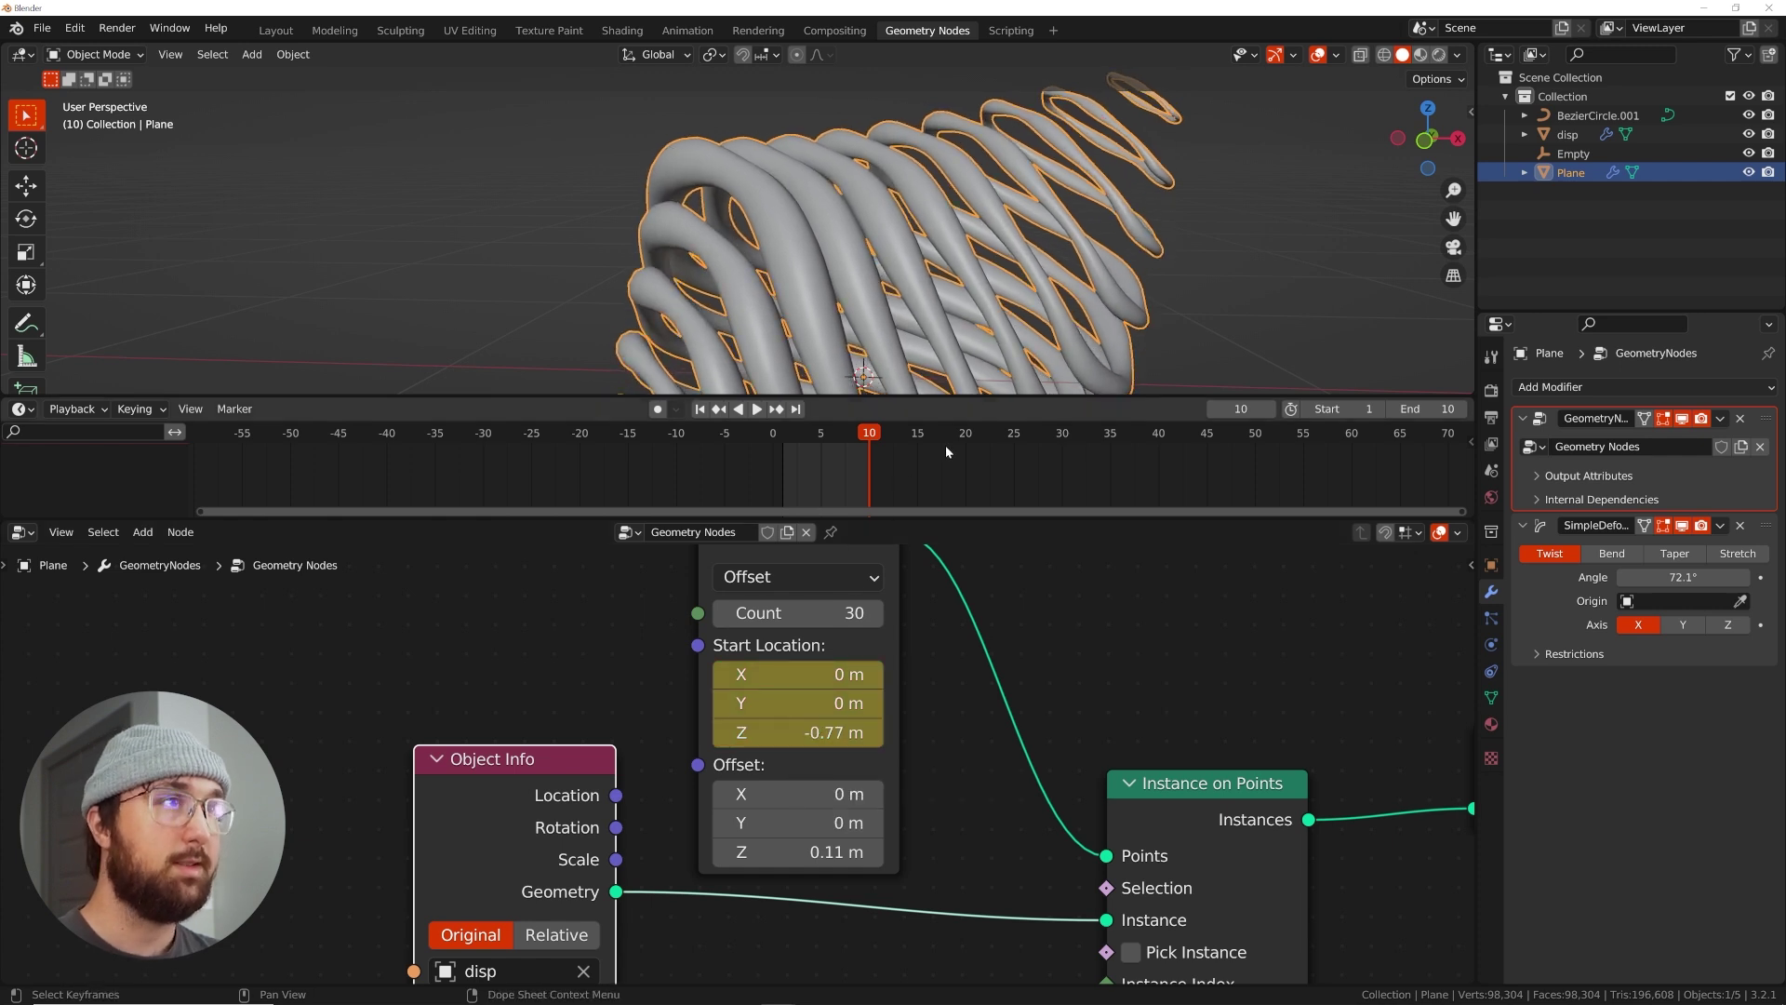
pyautogui.press('space')
pyautogui.press('space')
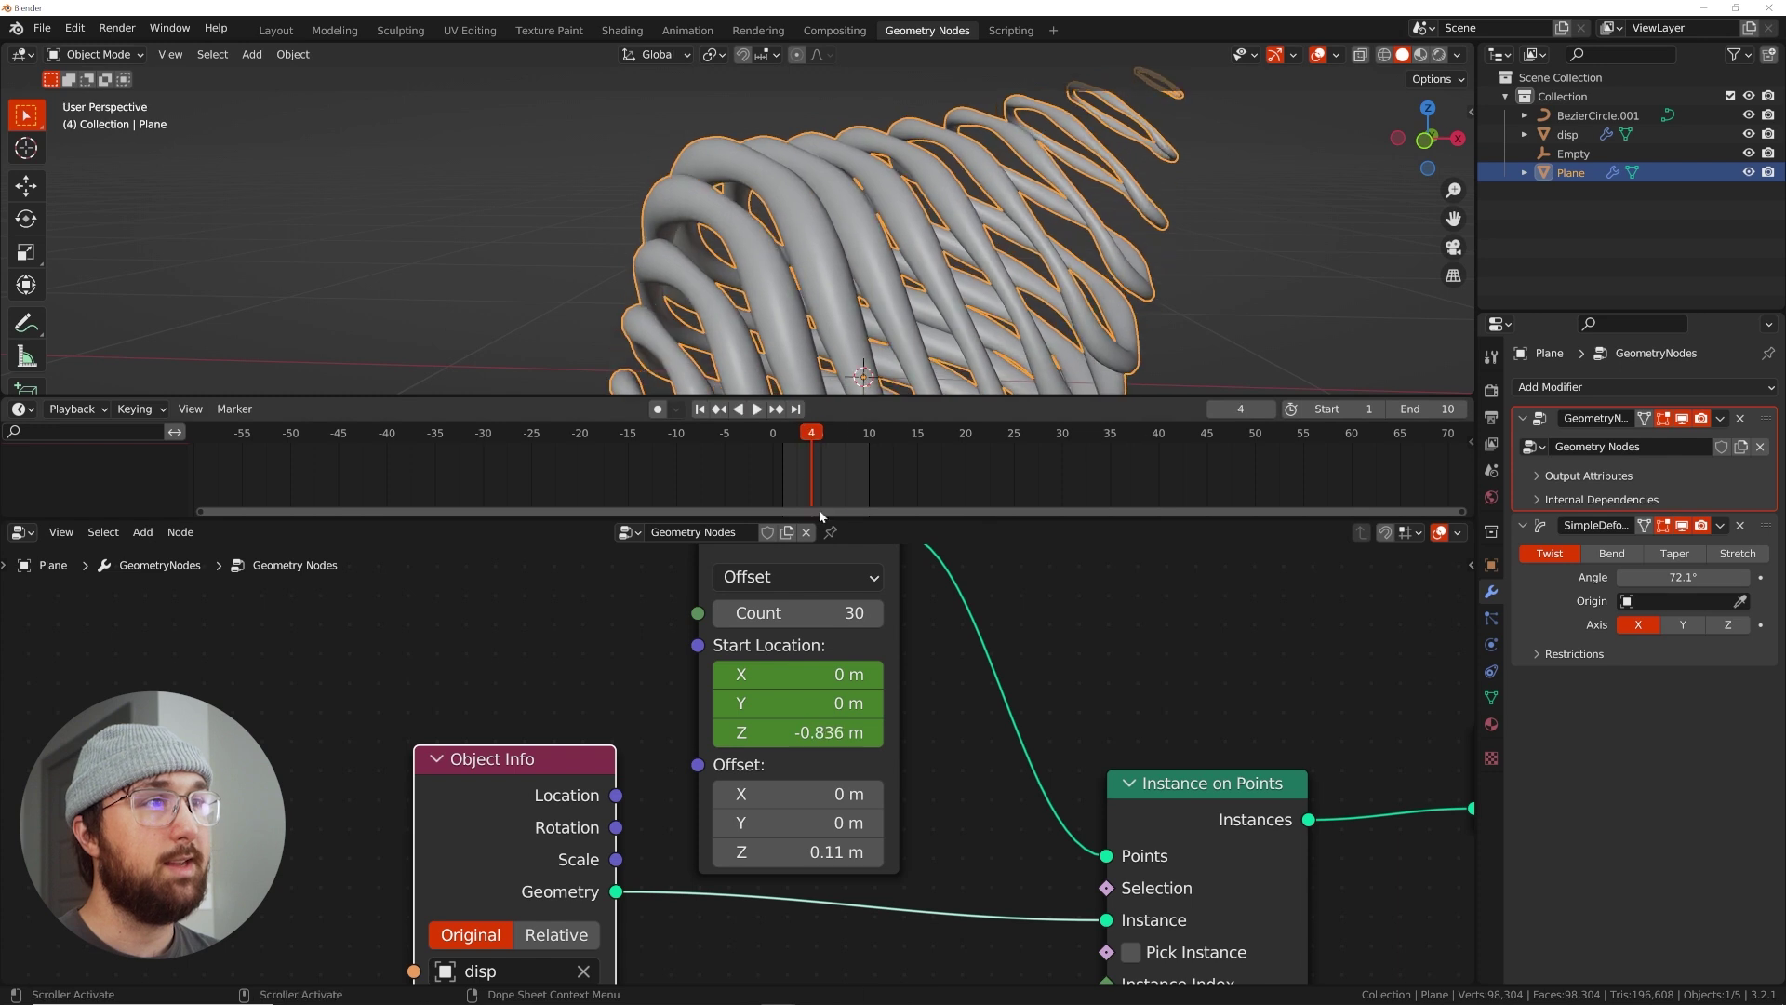
# Compare the ring positions at frames 0 and 10 and play the animation with the Plane deselected to check the loop
pyautogui.click(703, 410)
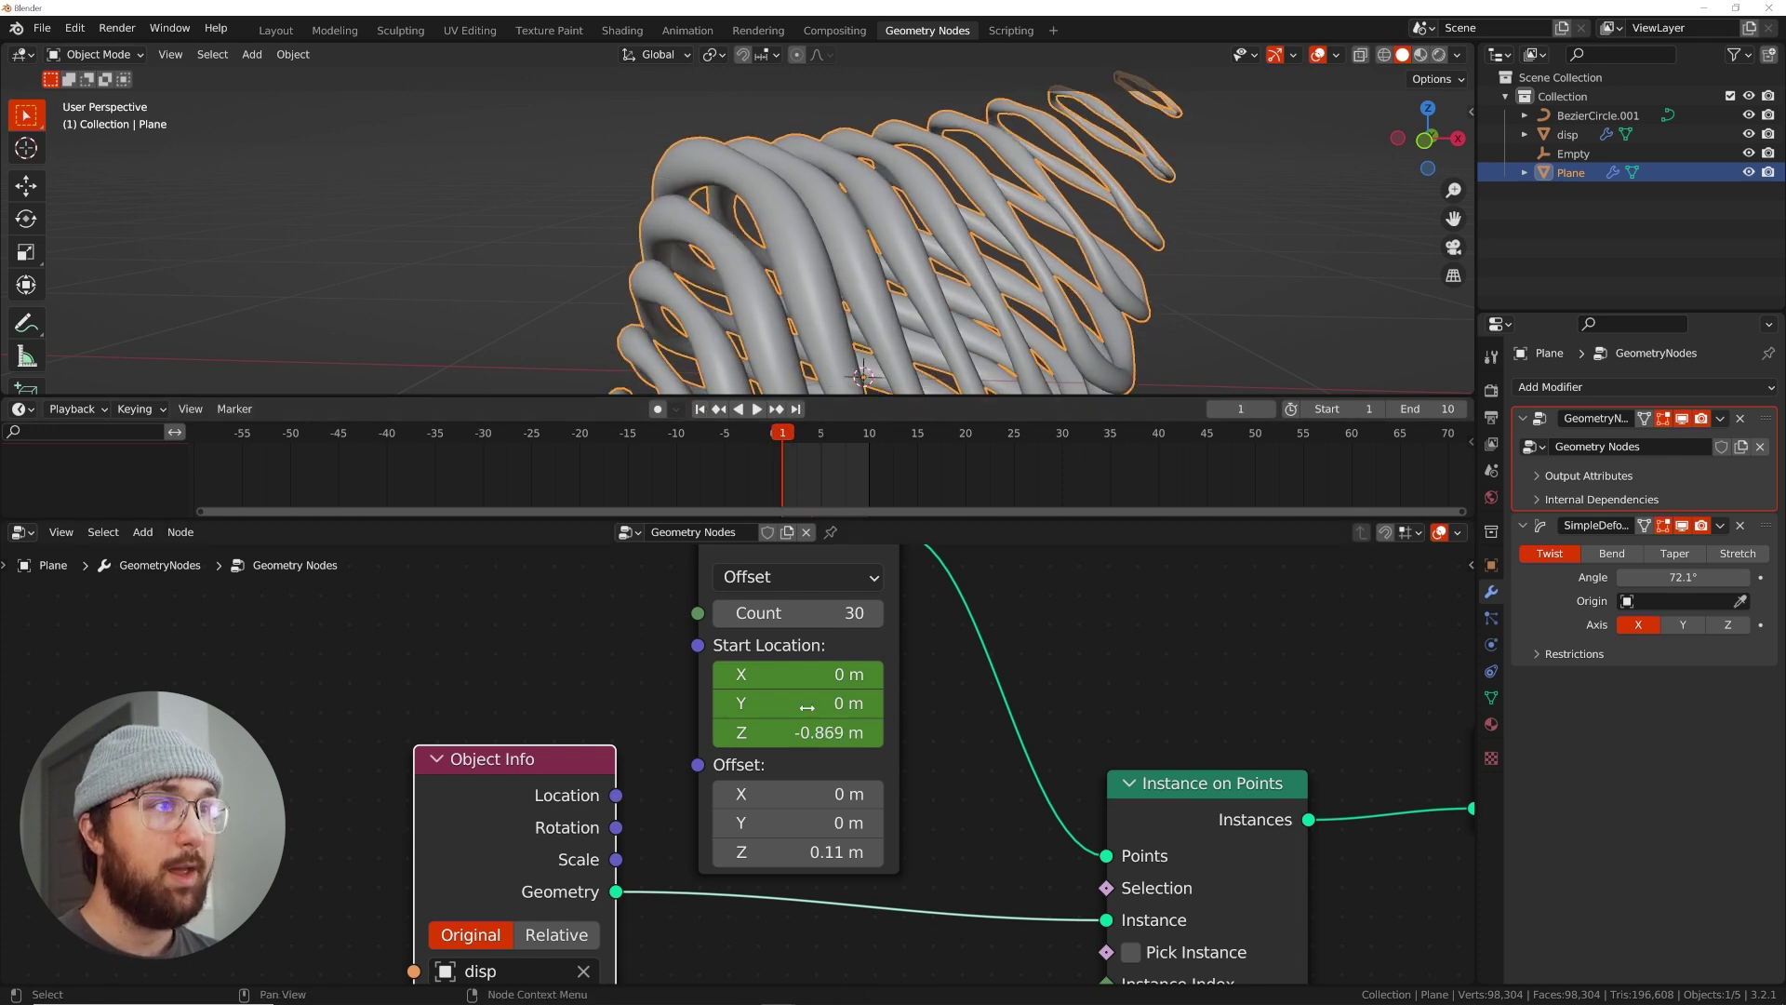
pyautogui.press('Left')
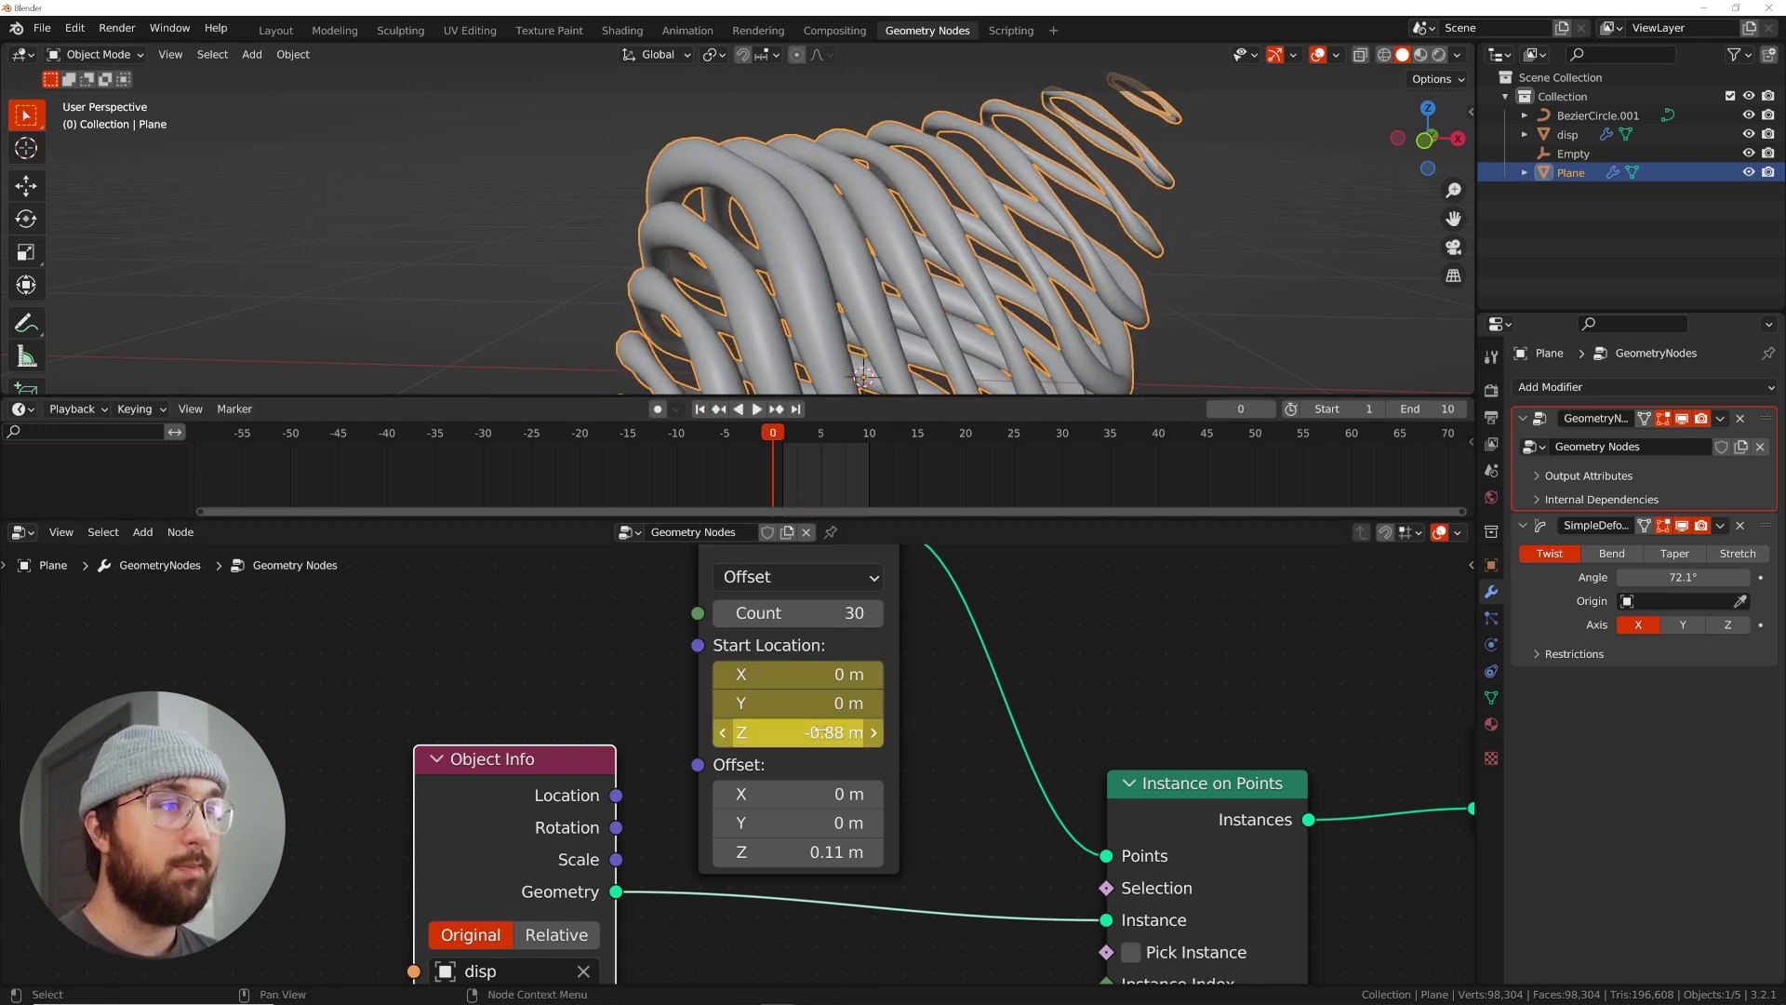
pyautogui.click(796, 409)
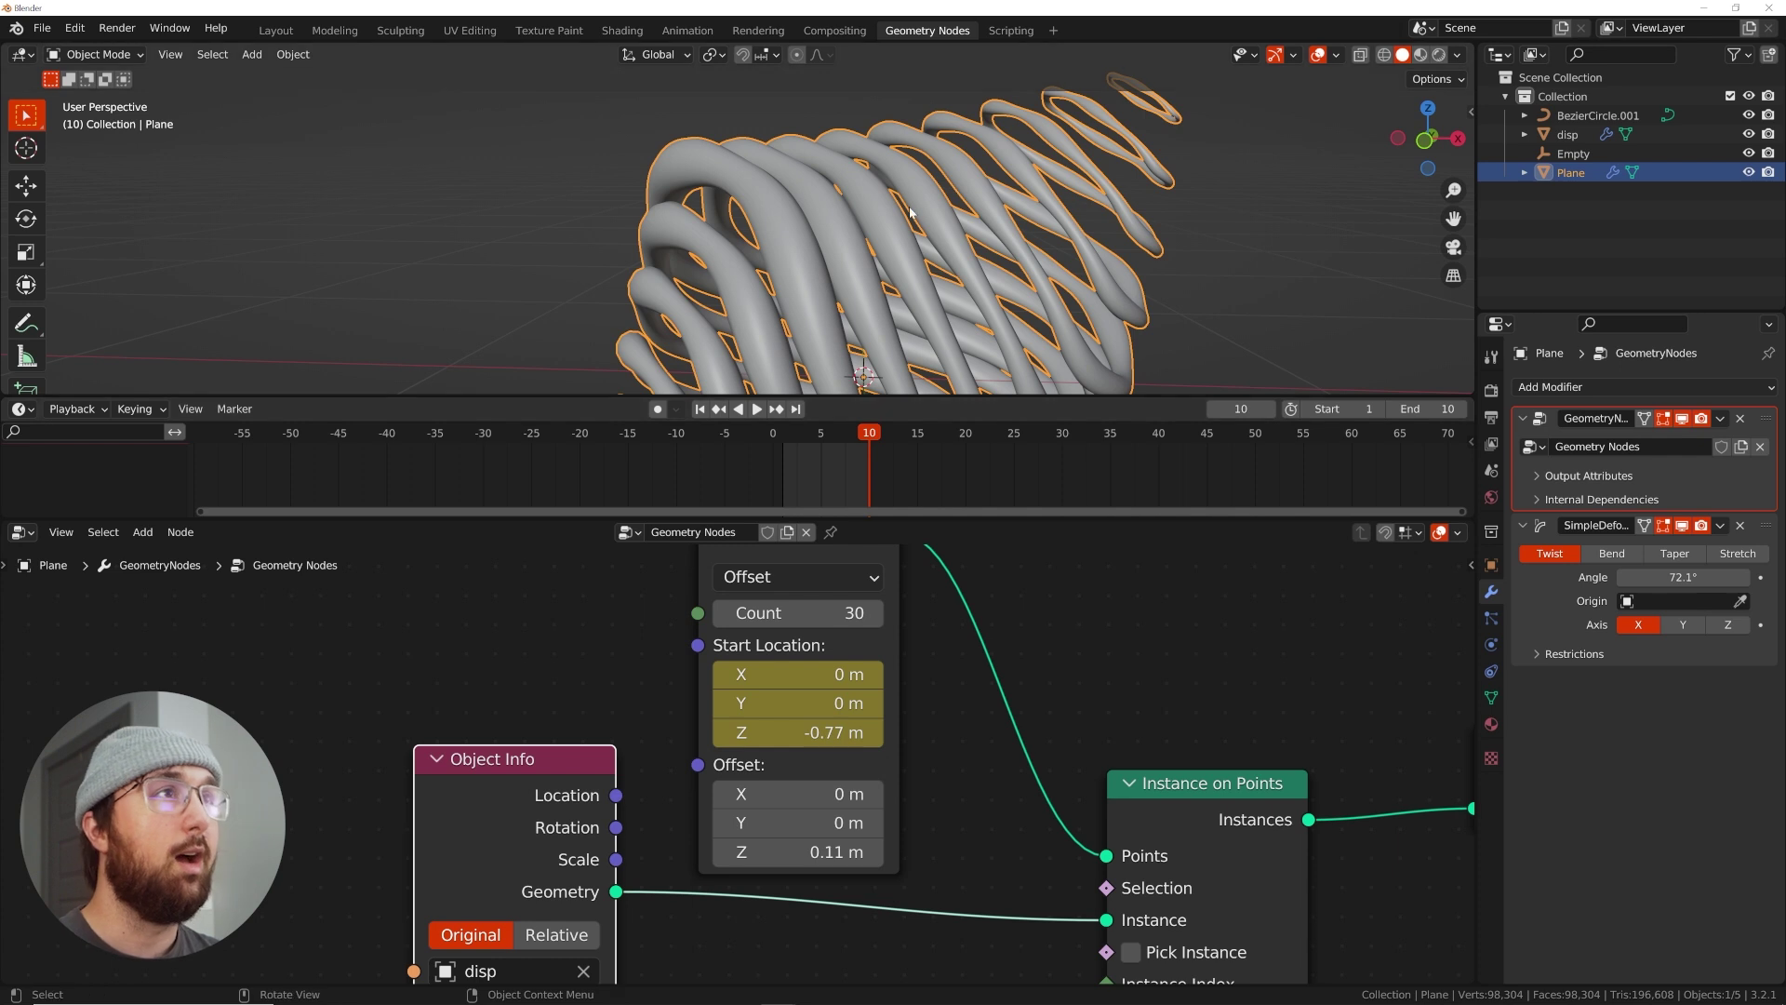
pyautogui.press('space')
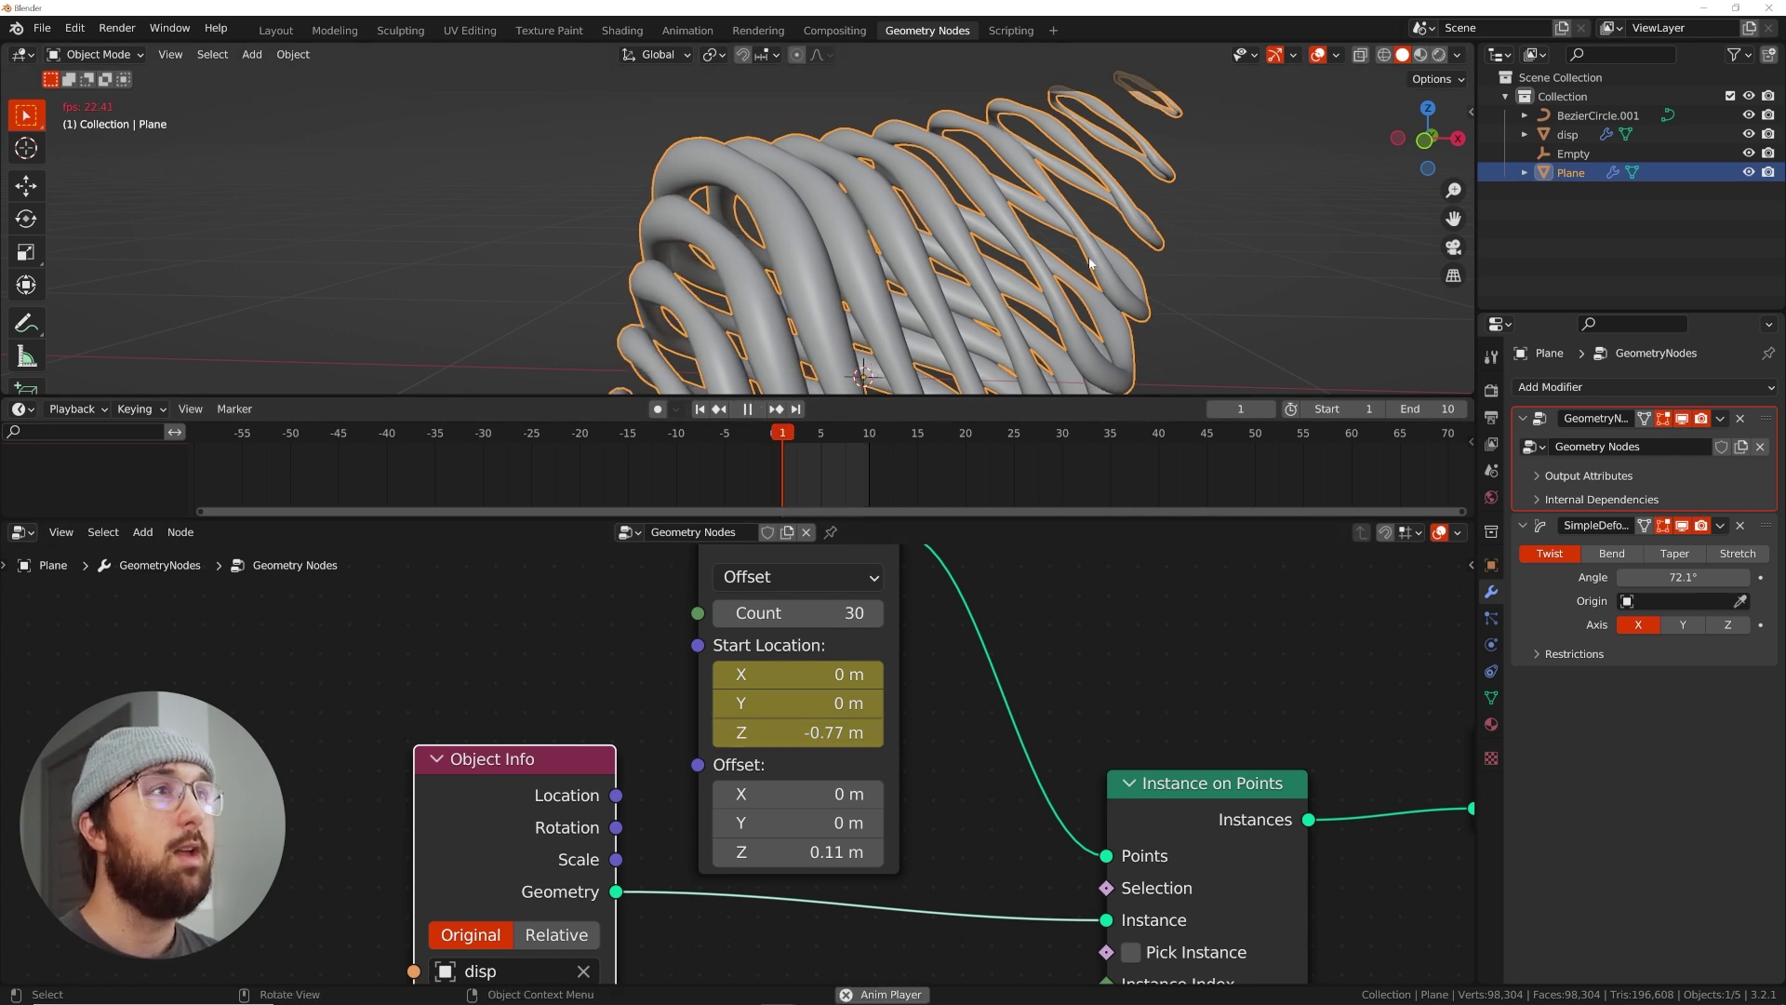
pyautogui.click(1220, 248)
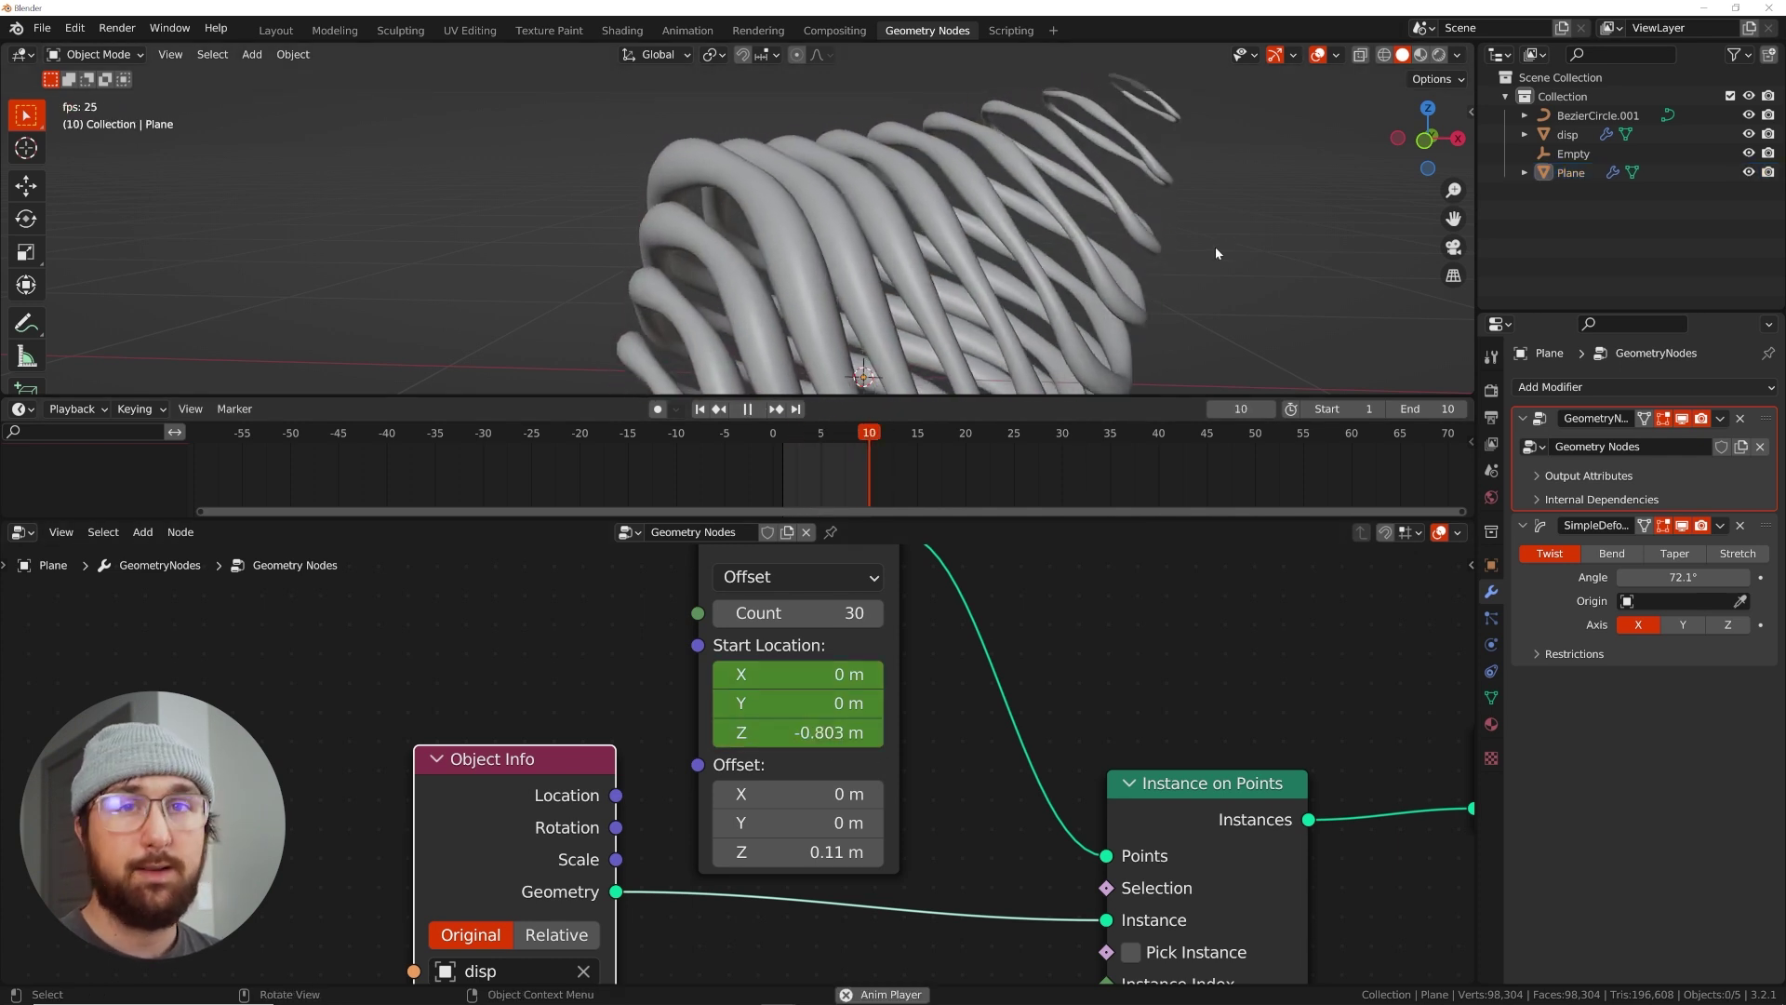
pyautogui.press('space')
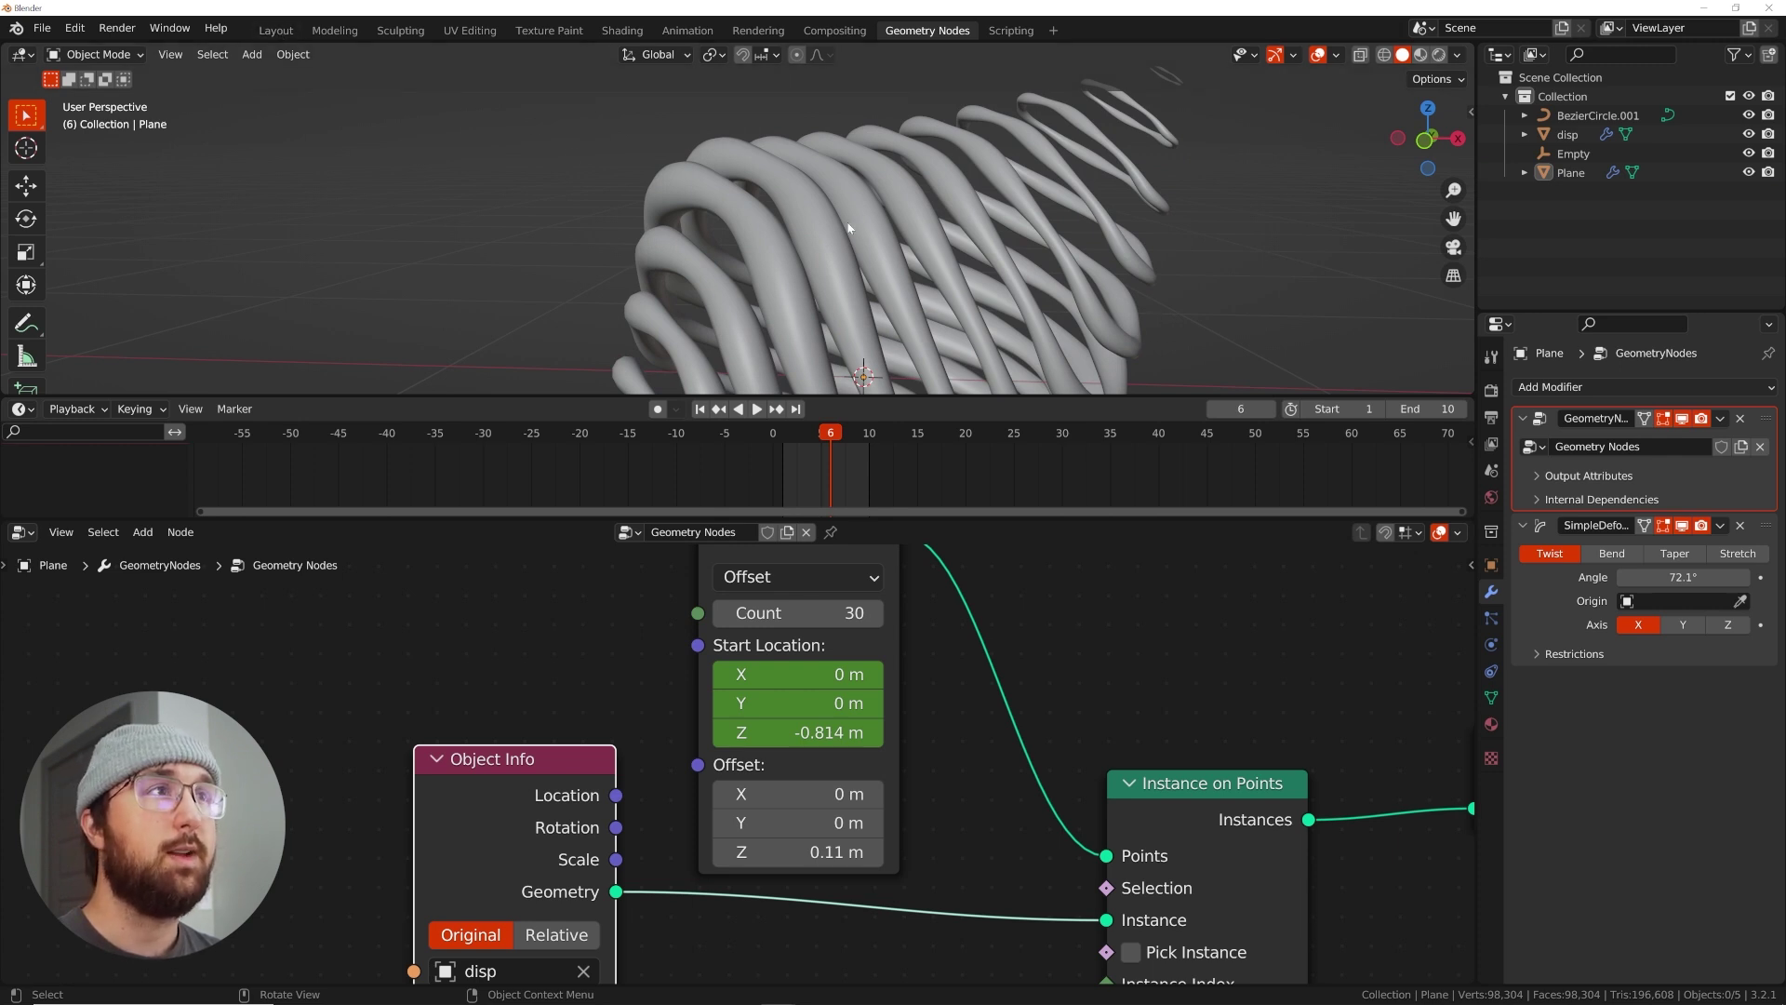
pyautogui.press('space')
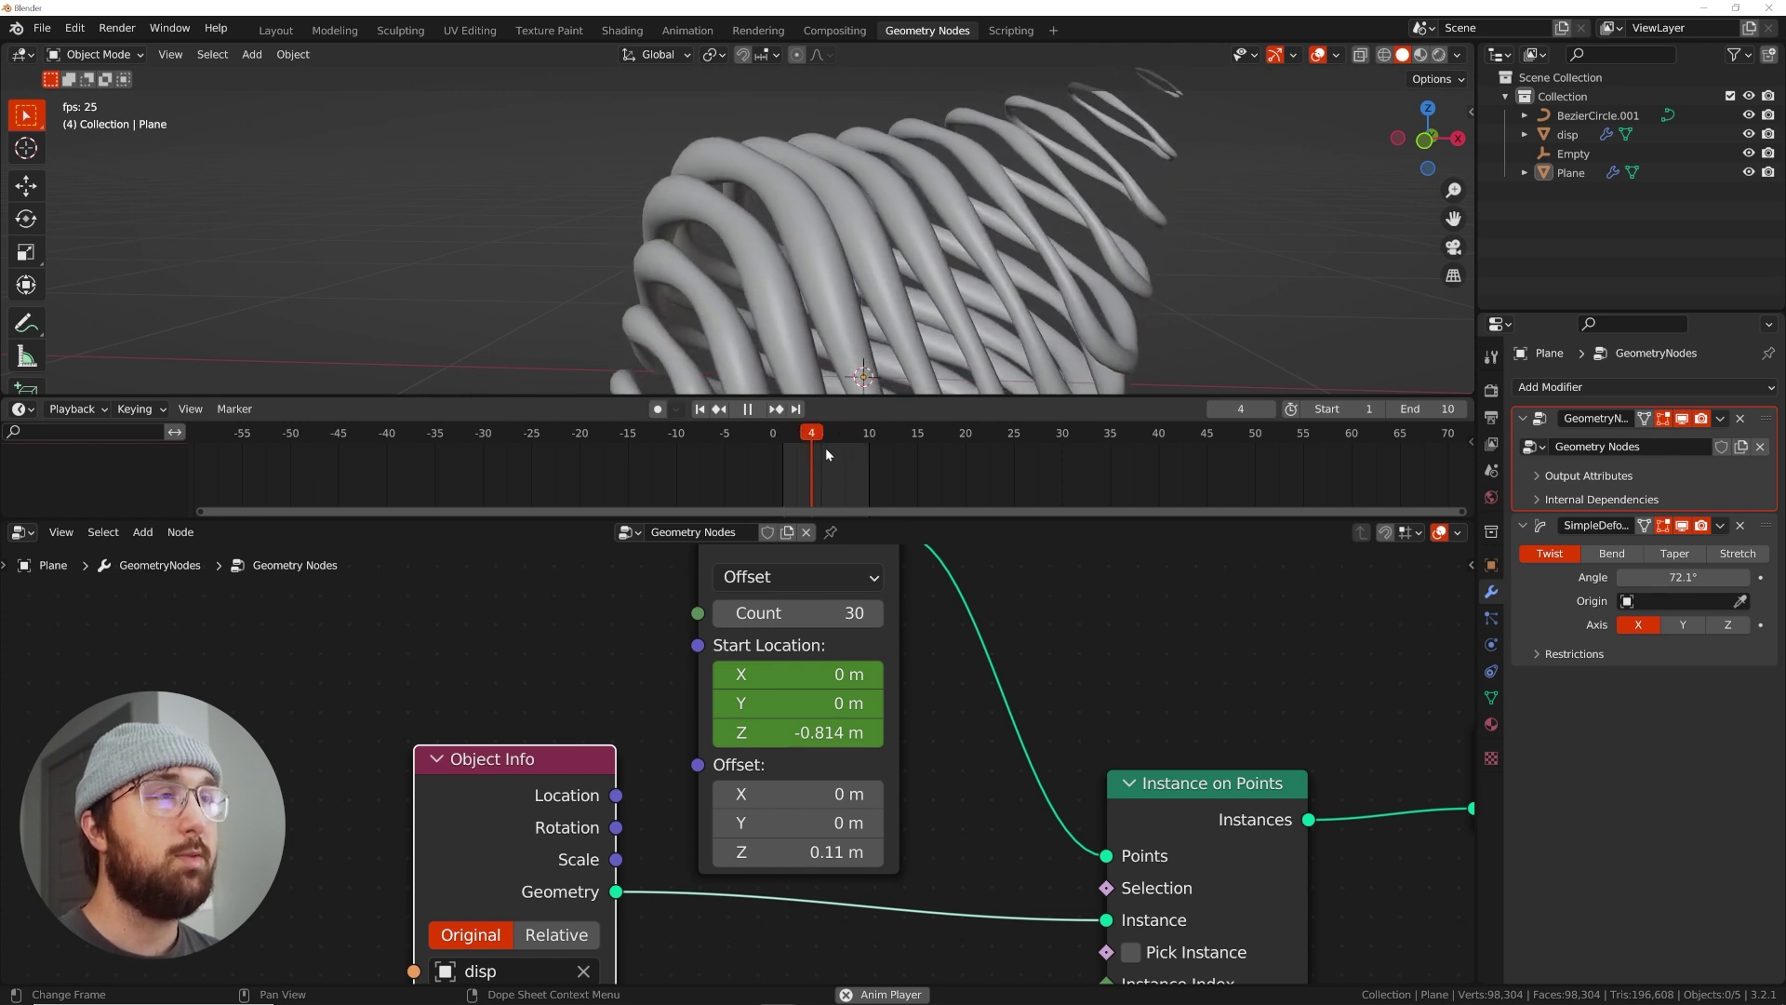
# Stop the playback and try rotating the Empty freely to preview its effect on the displacement
pyautogui.press('space')
pyautogui.click(1573, 154)
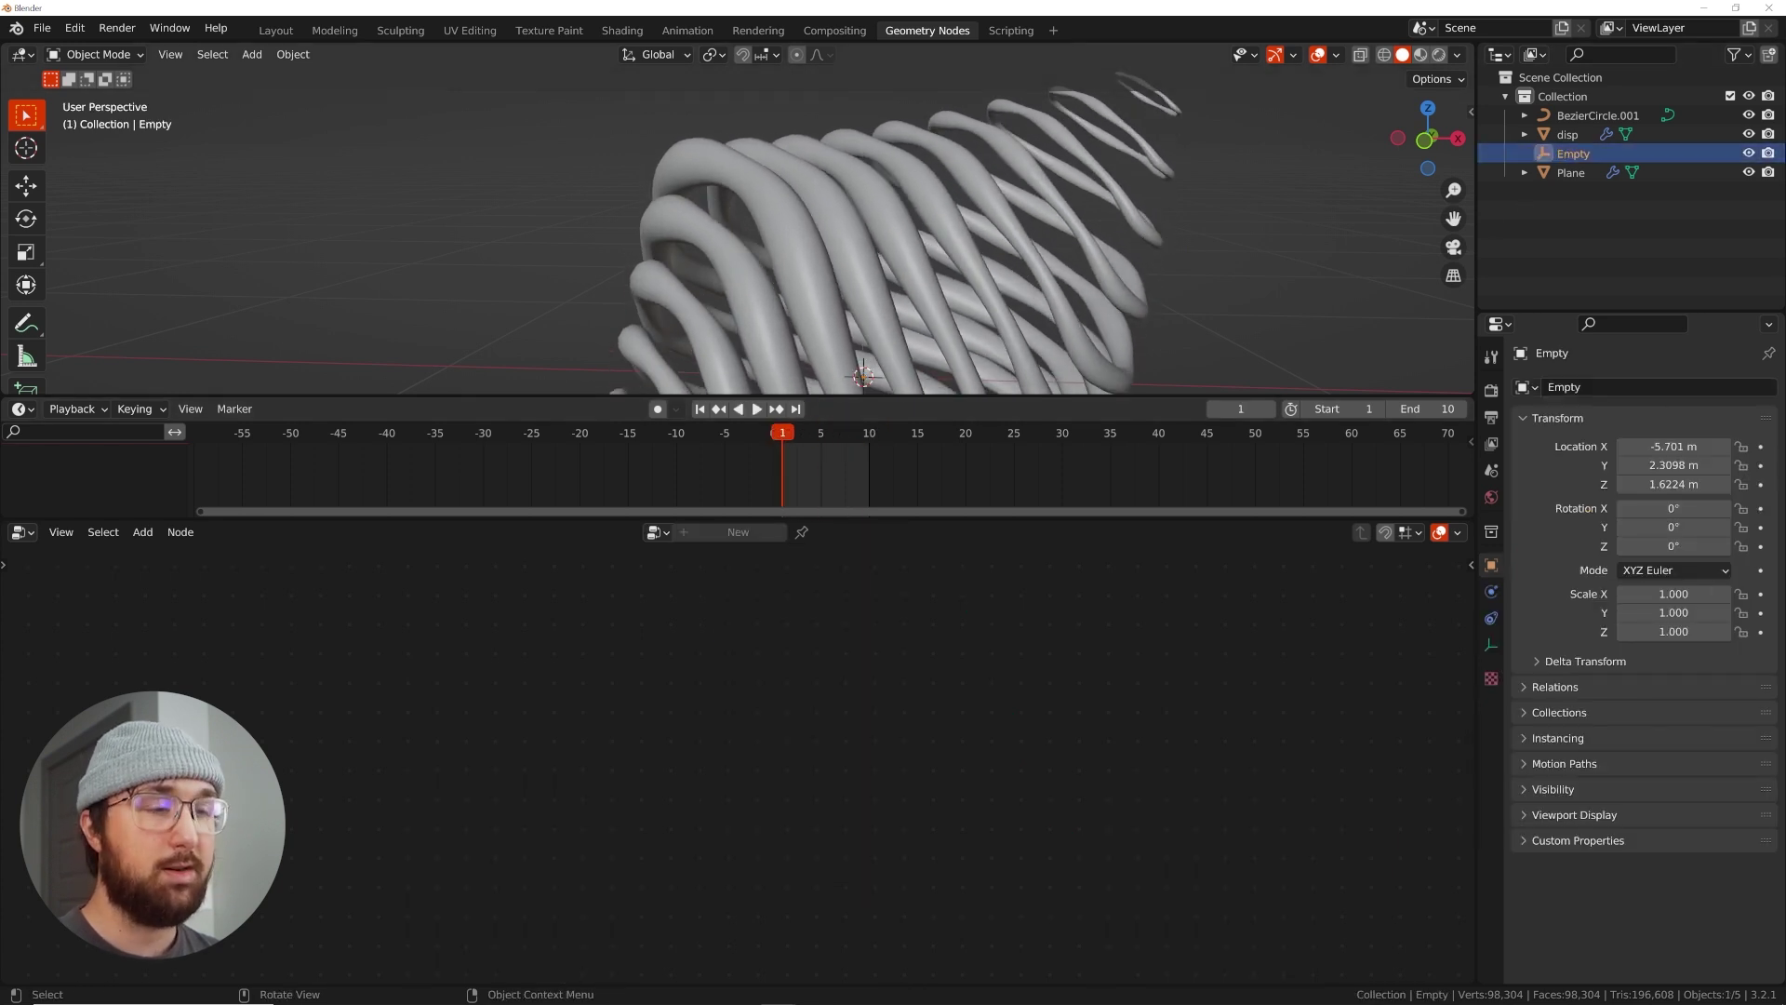
pyautogui.press('r')
pyautogui.press('r')
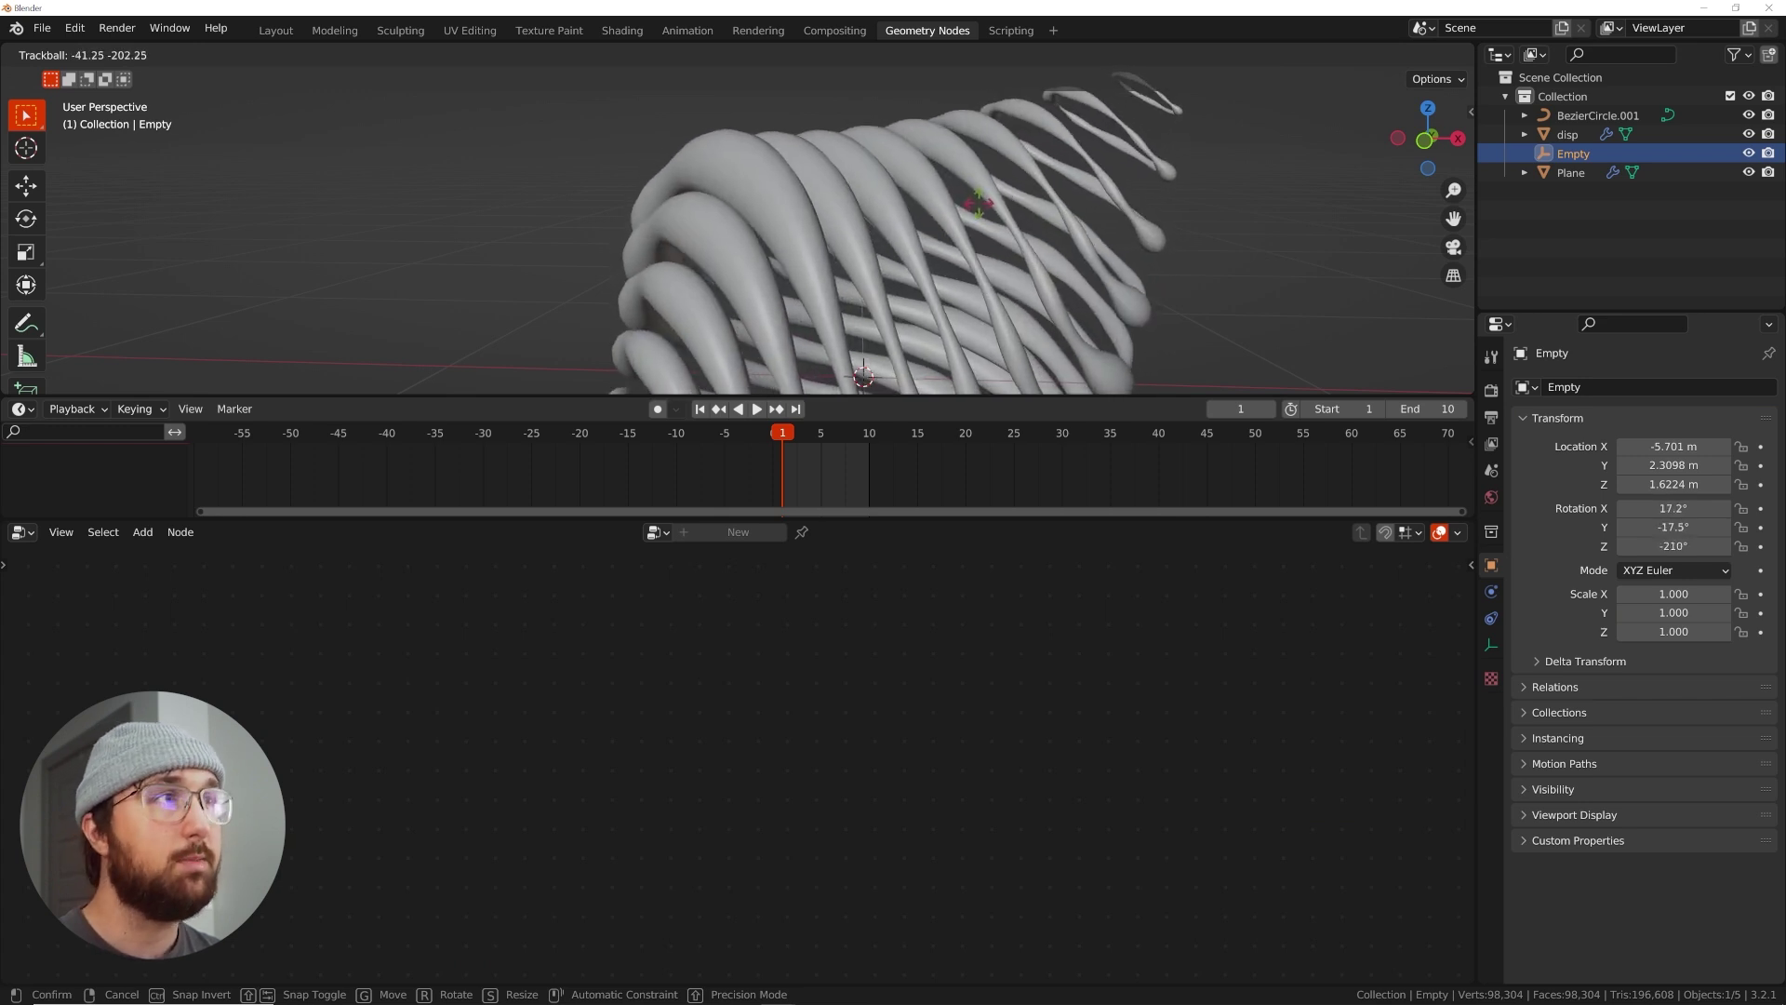
pyautogui.rightClick(979, 204)
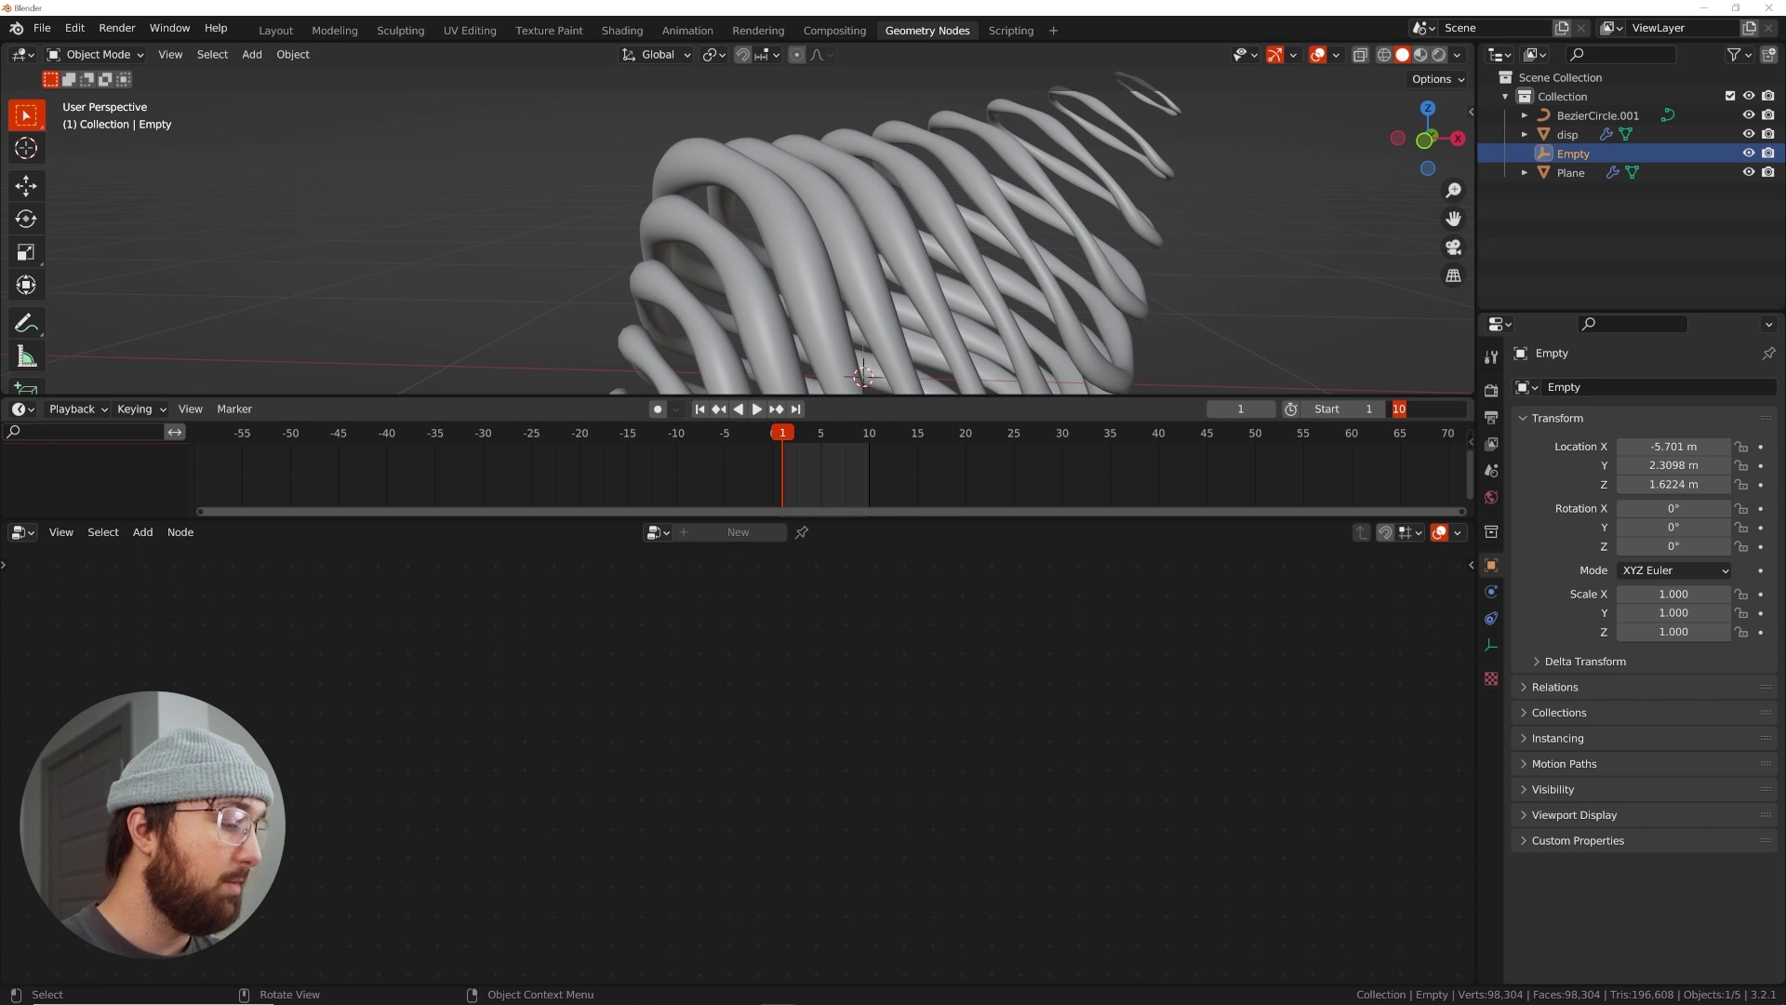
# Set the scene's end frame to 320, briefly play the animation and return to frame 1
pyautogui.press('Return')
pyautogui.scroll(-5, 577, 447)
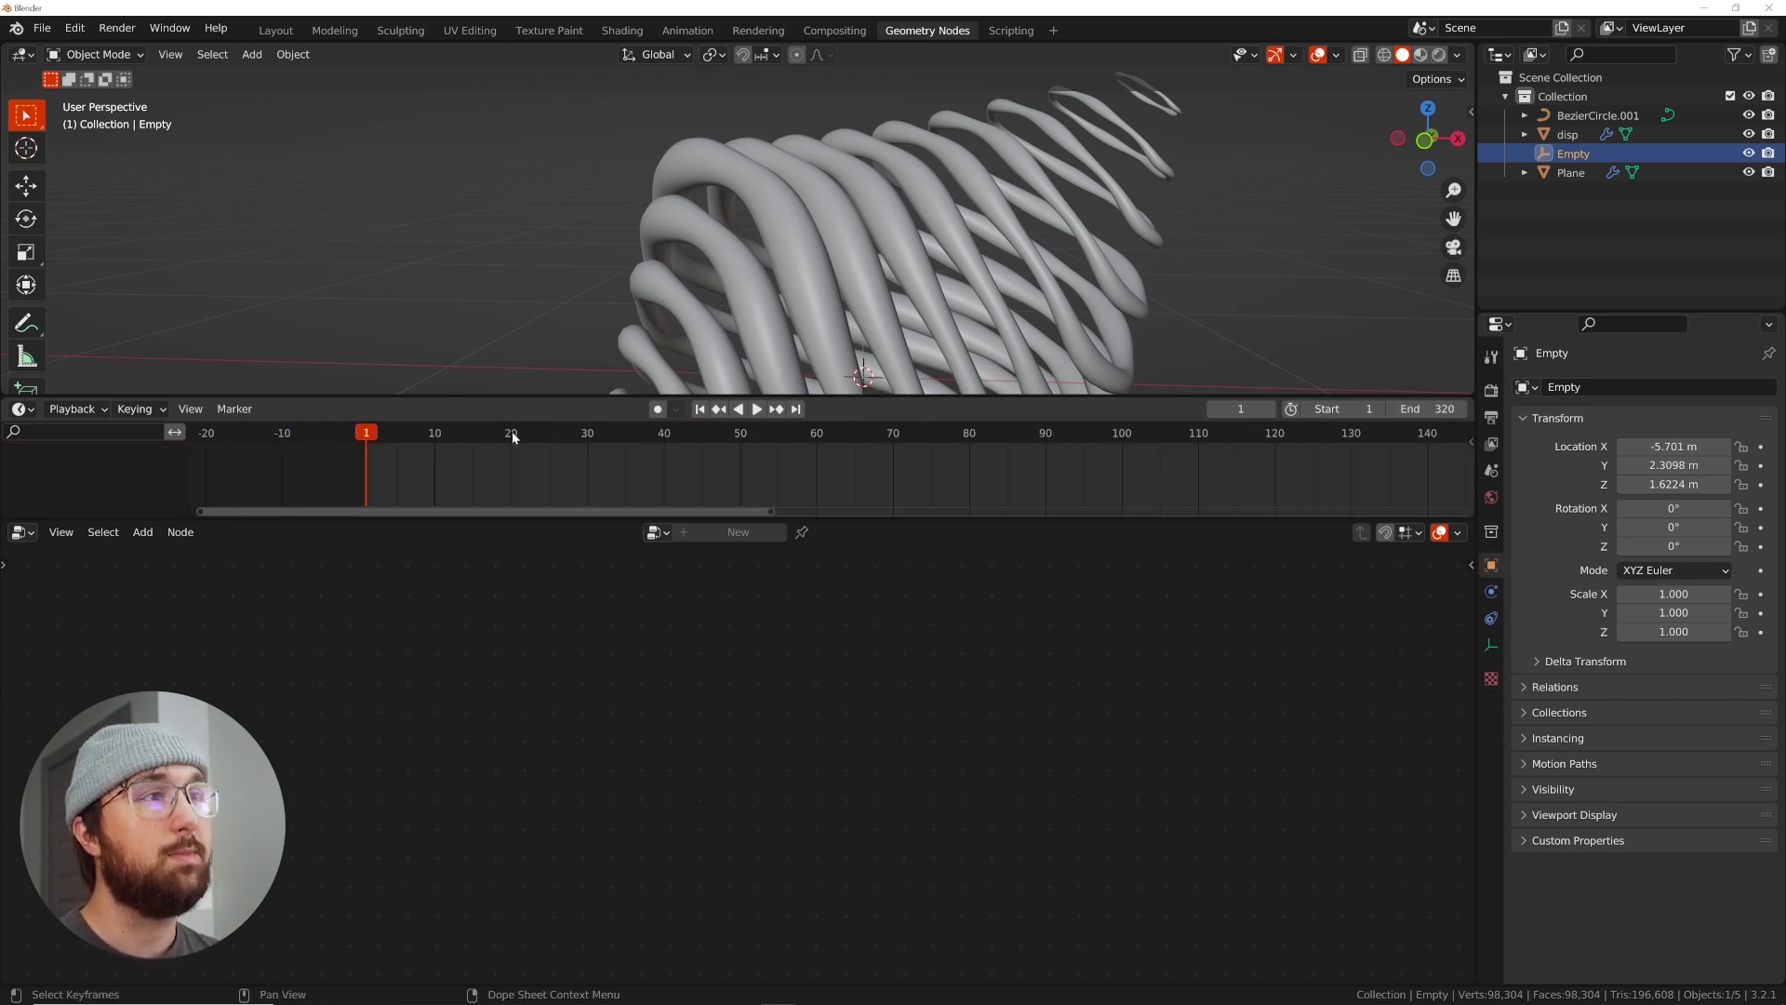
pyautogui.moveTo(802, 449); pyautogui.dragTo(502, 444, button='middle')
pyautogui.scroll(-6, 502, 444)
pyautogui.moveTo(681, 469); pyautogui.dragTo(602, 462, button='middle')
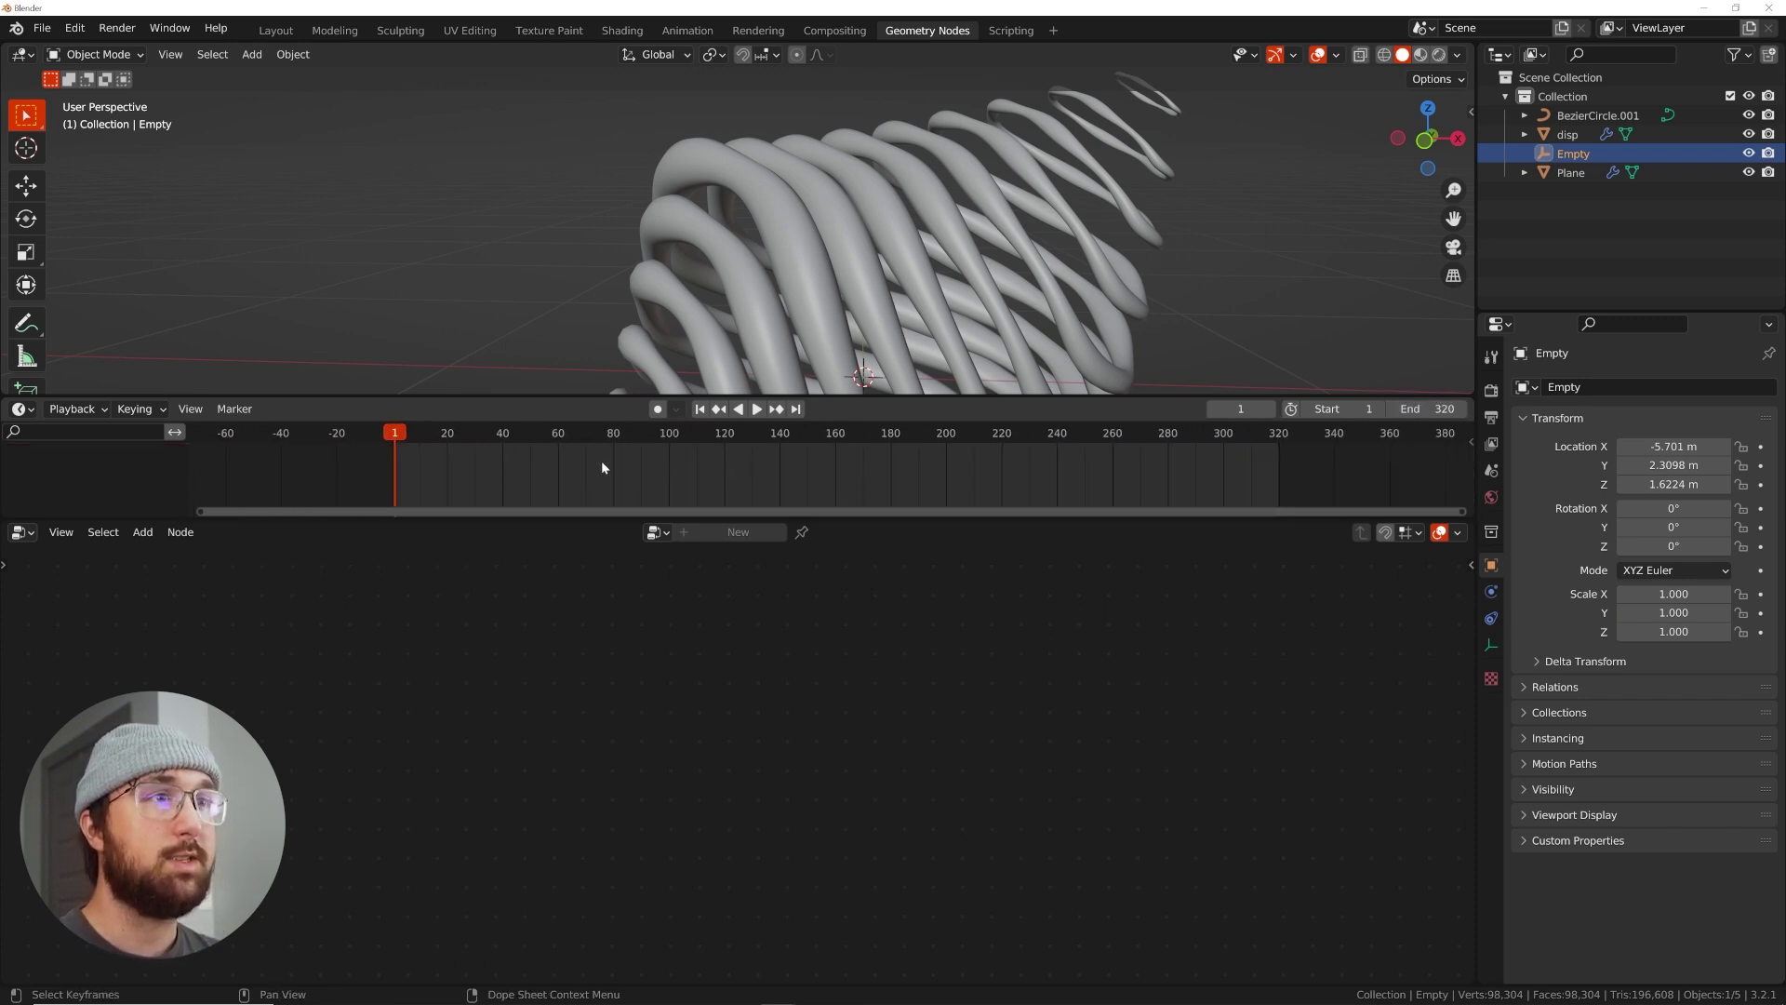
pyautogui.scroll(5, 602, 463)
pyautogui.press('Home')
pyautogui.press('space')
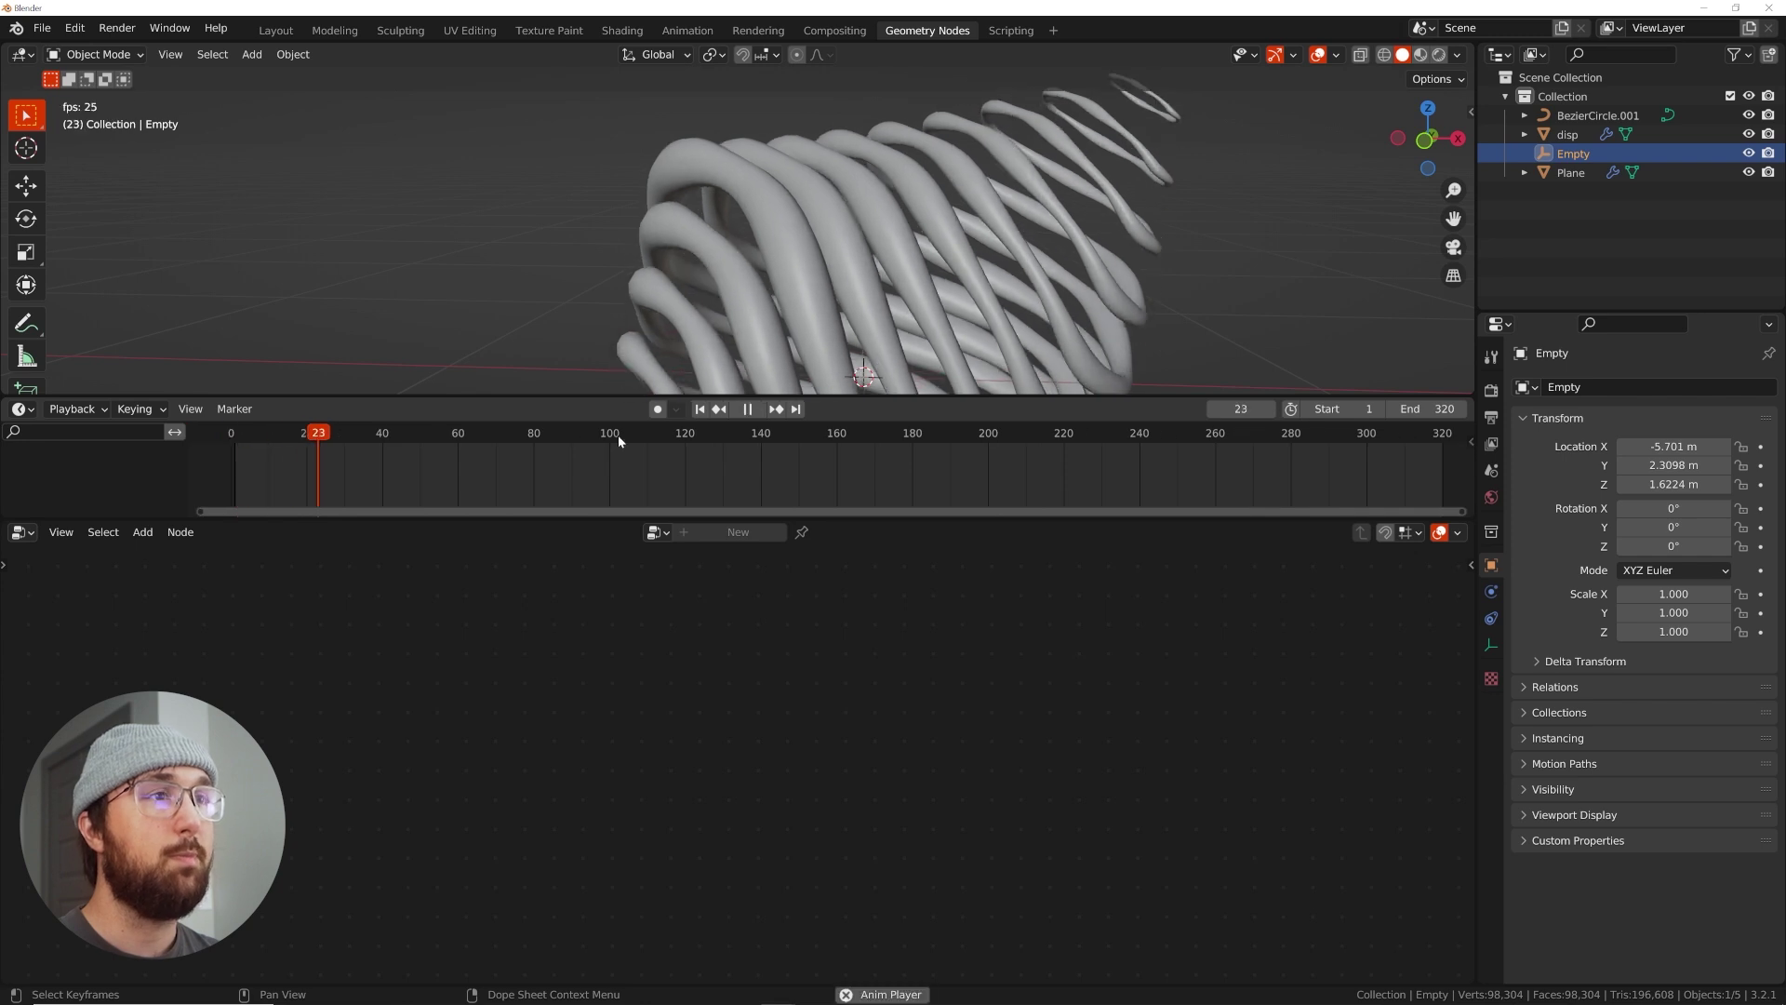
pyautogui.click(701, 410)
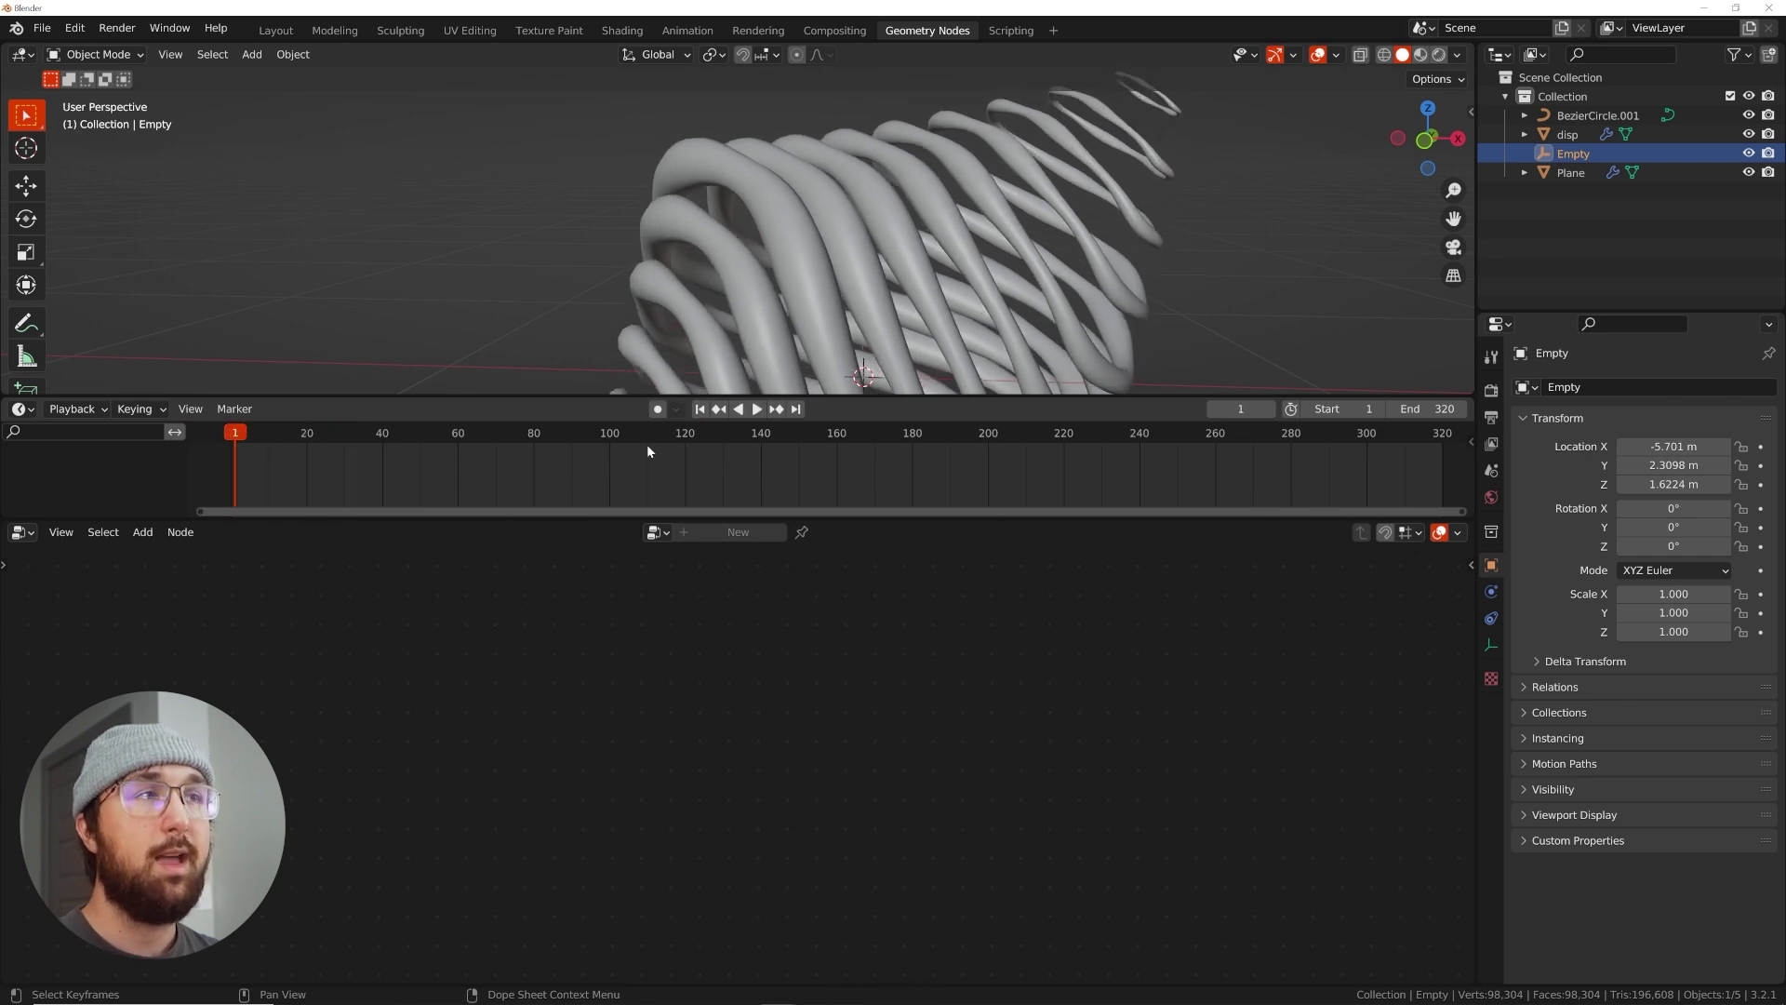
# Split the node editor for the Plane, select the Mesh Line node and turn one half into a Graph Editor
pyautogui.click(800, 259)
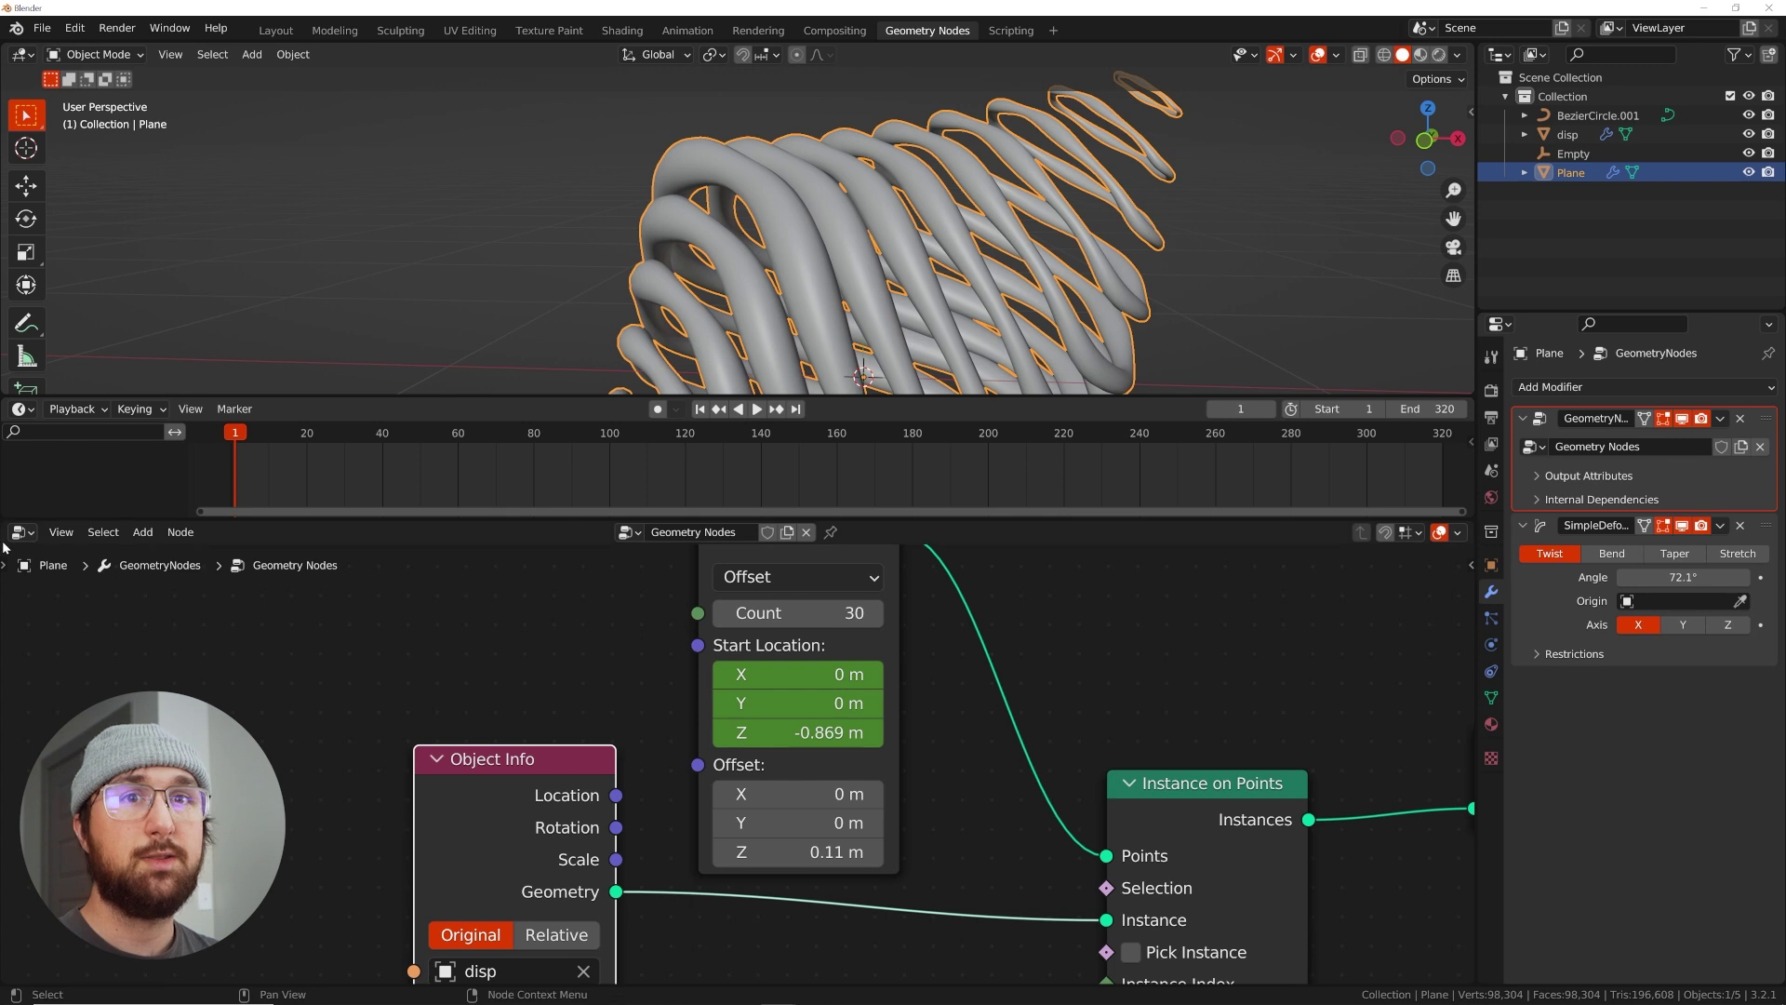
pyautogui.moveTo(31, 535); pyautogui.dragTo(785, 581)
pyautogui.moveTo(941, 629); pyautogui.dragTo(906, 743, button='middle')
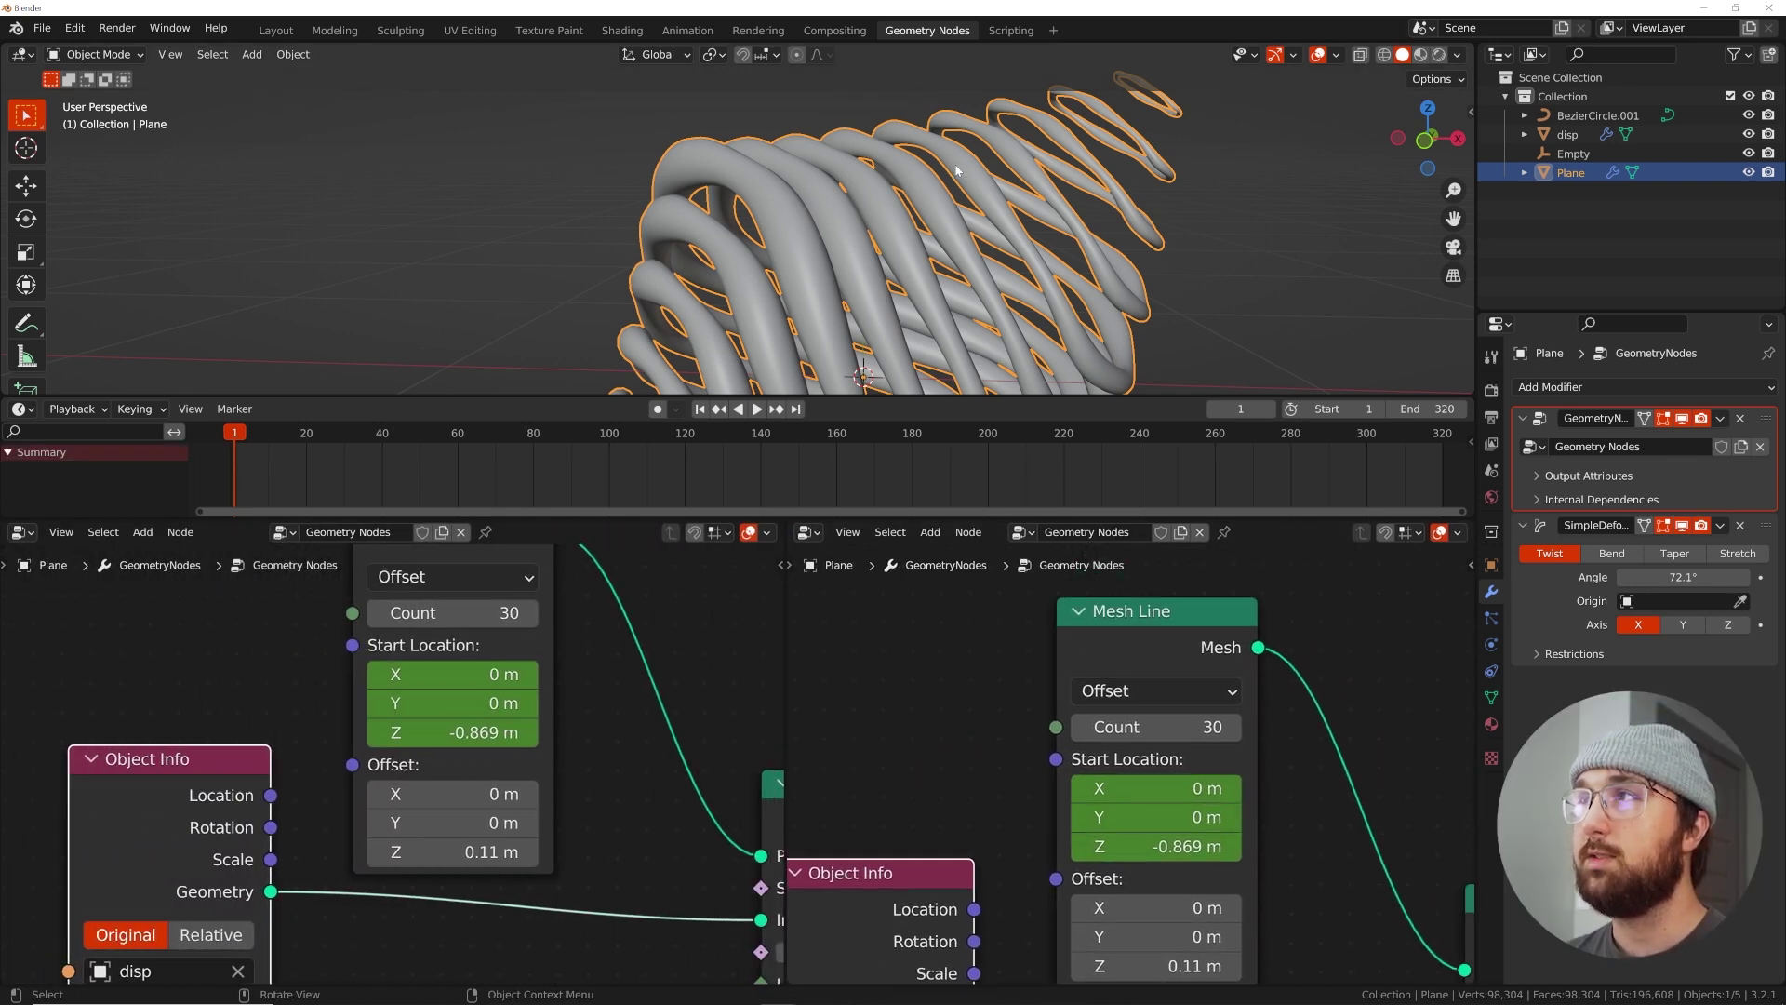
pyautogui.click(1154, 621)
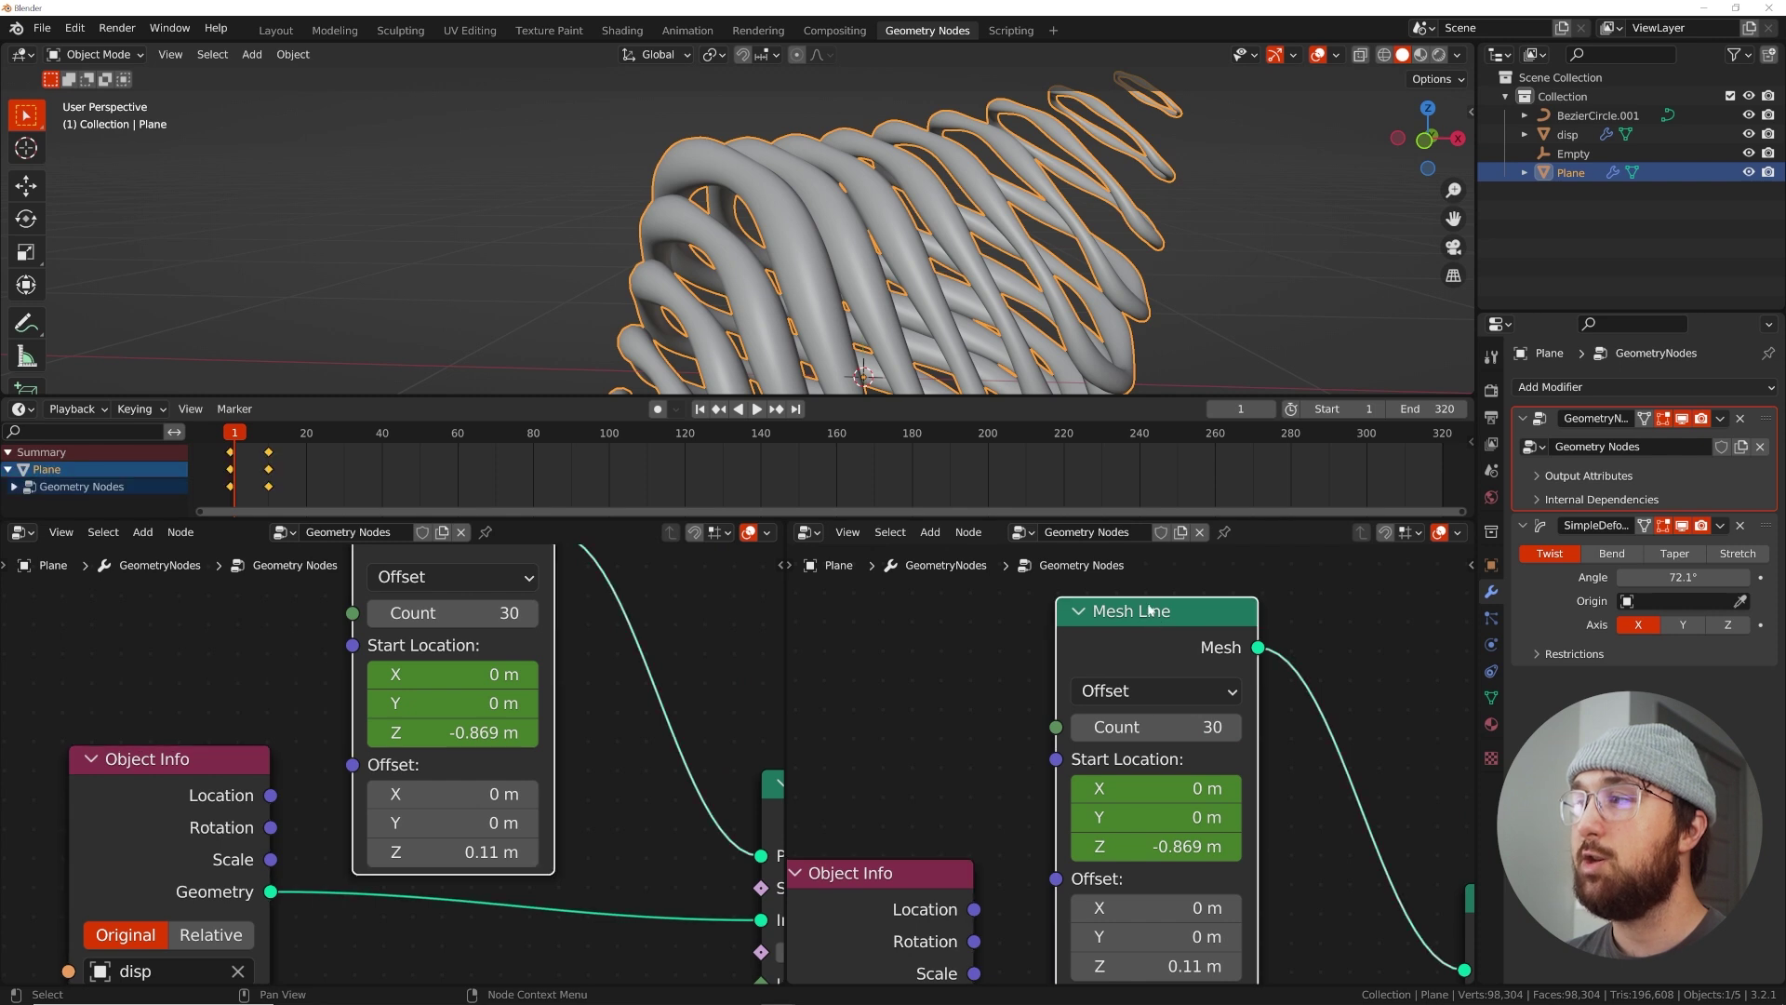
pyautogui.click(20, 532)
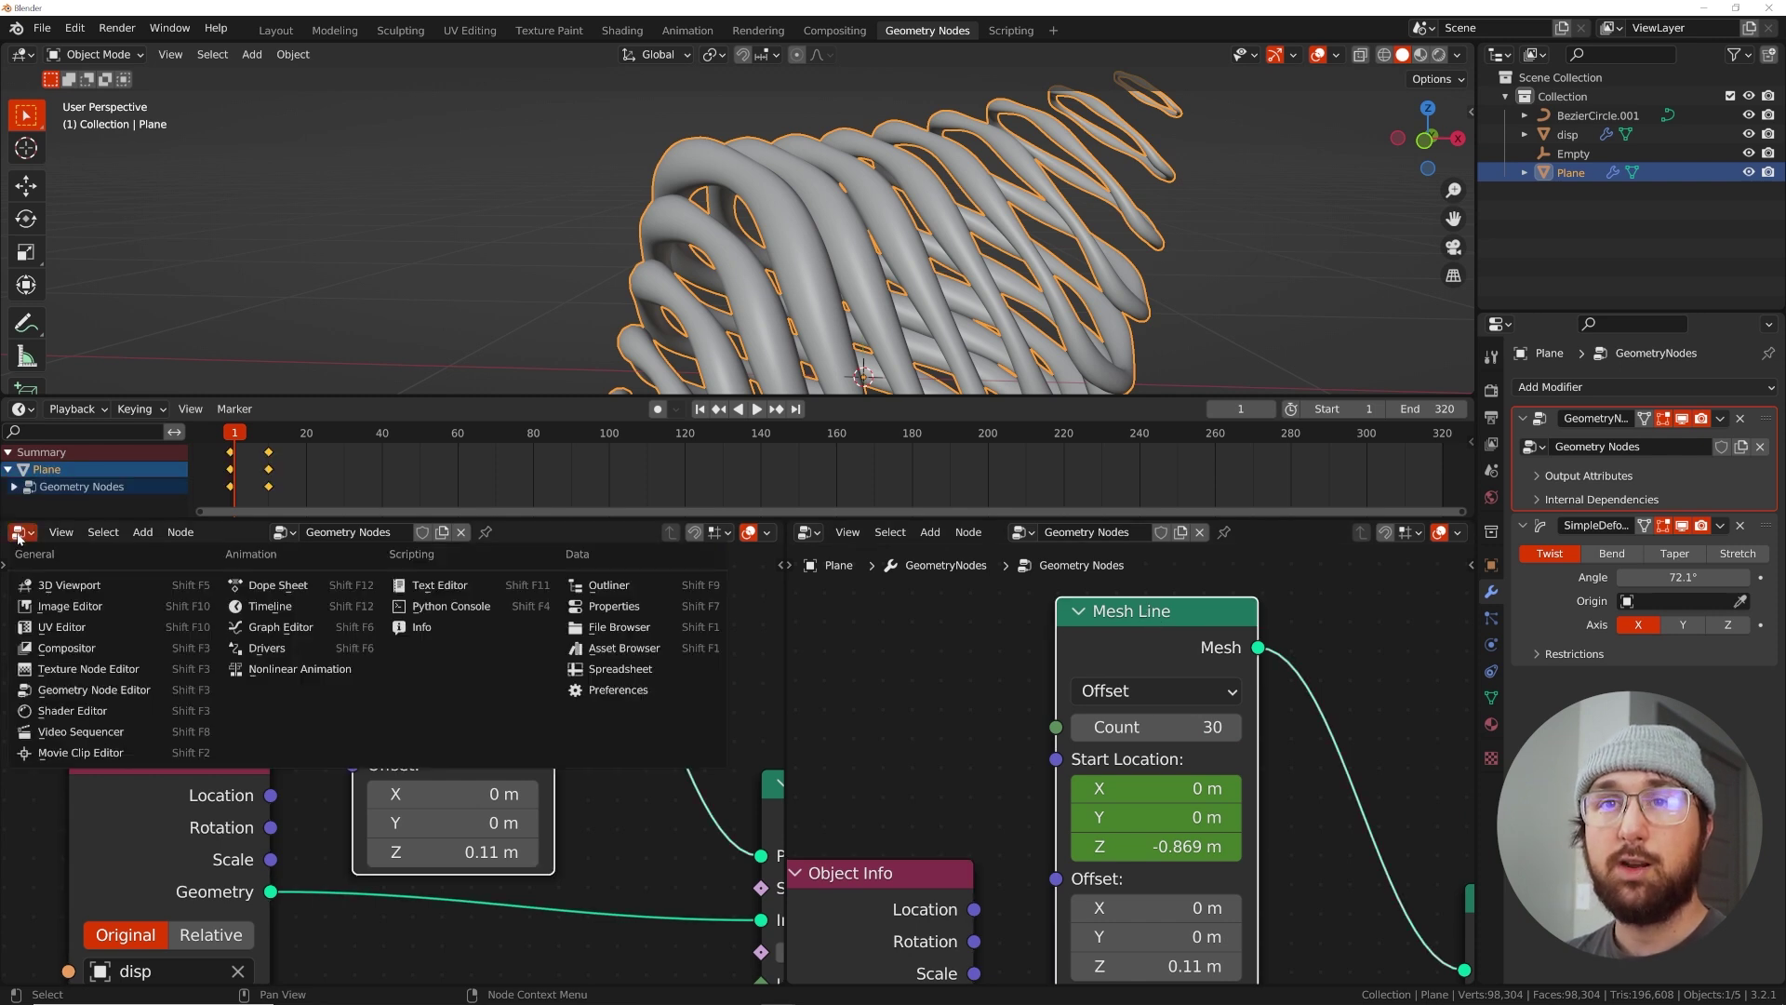
pyautogui.click(263, 627)
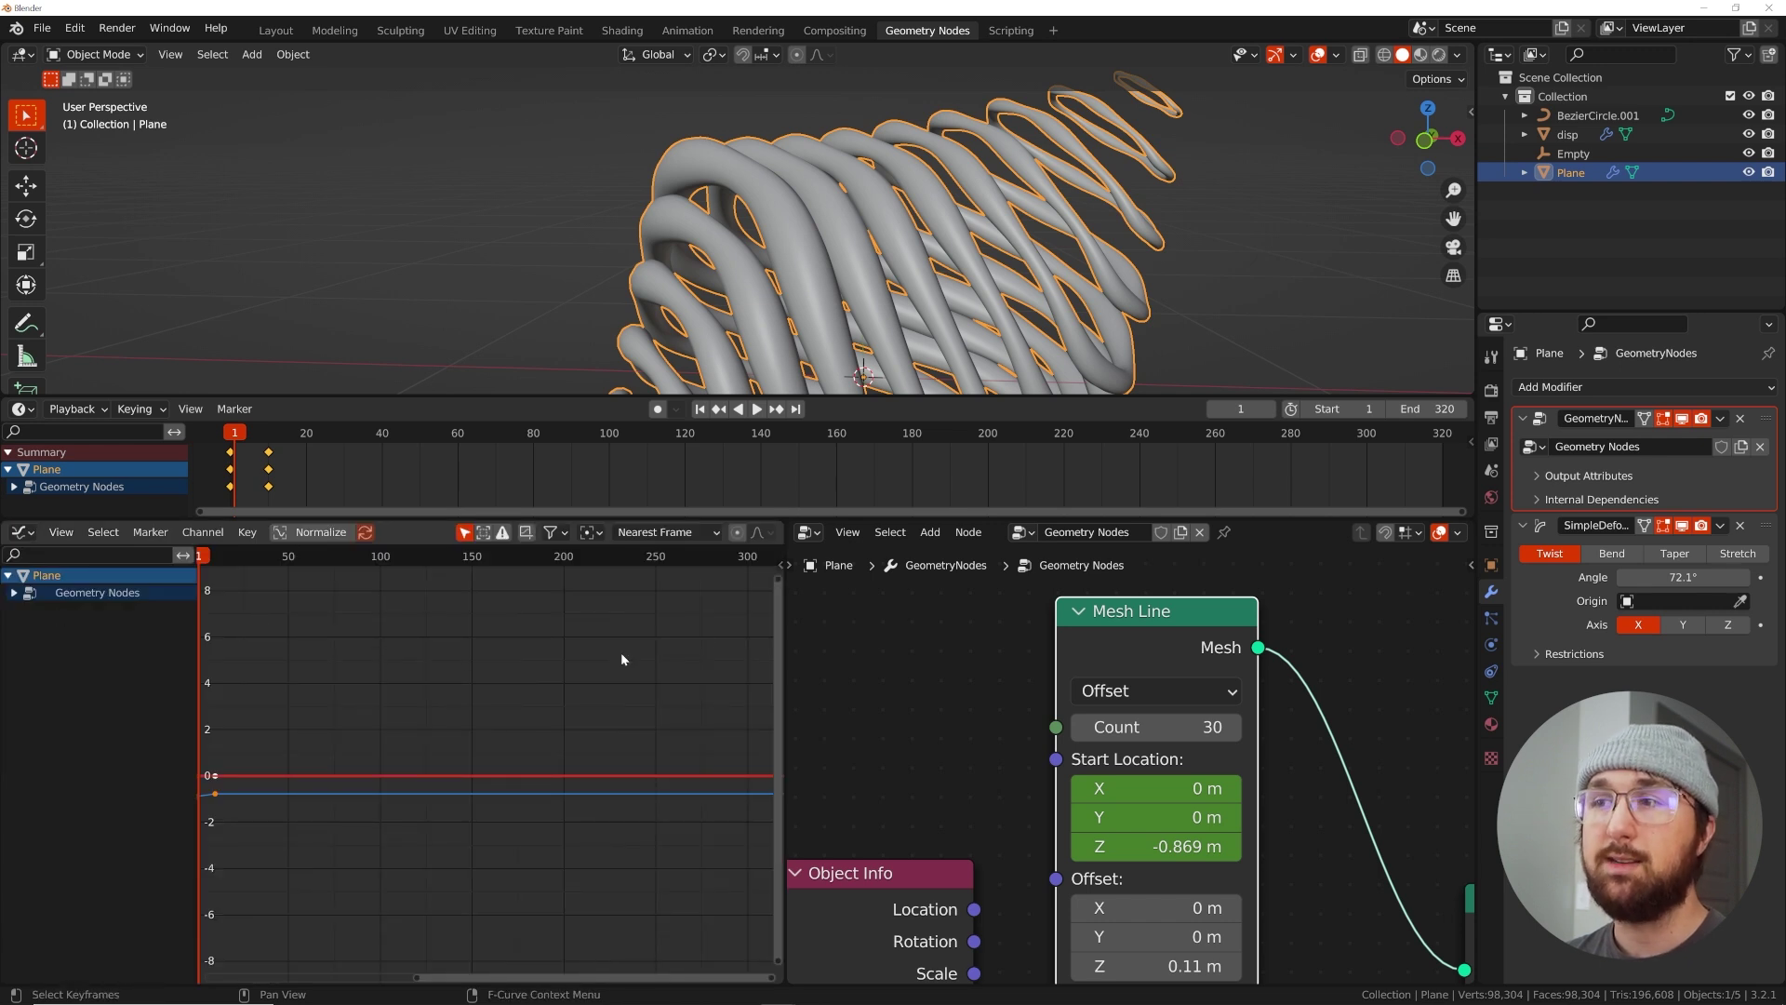
# Add a Cycles modifier to the F-curve of the Mesh Line's start location Z in the Graph Editor
pyautogui.press('n')
pyautogui.click(774, 638)
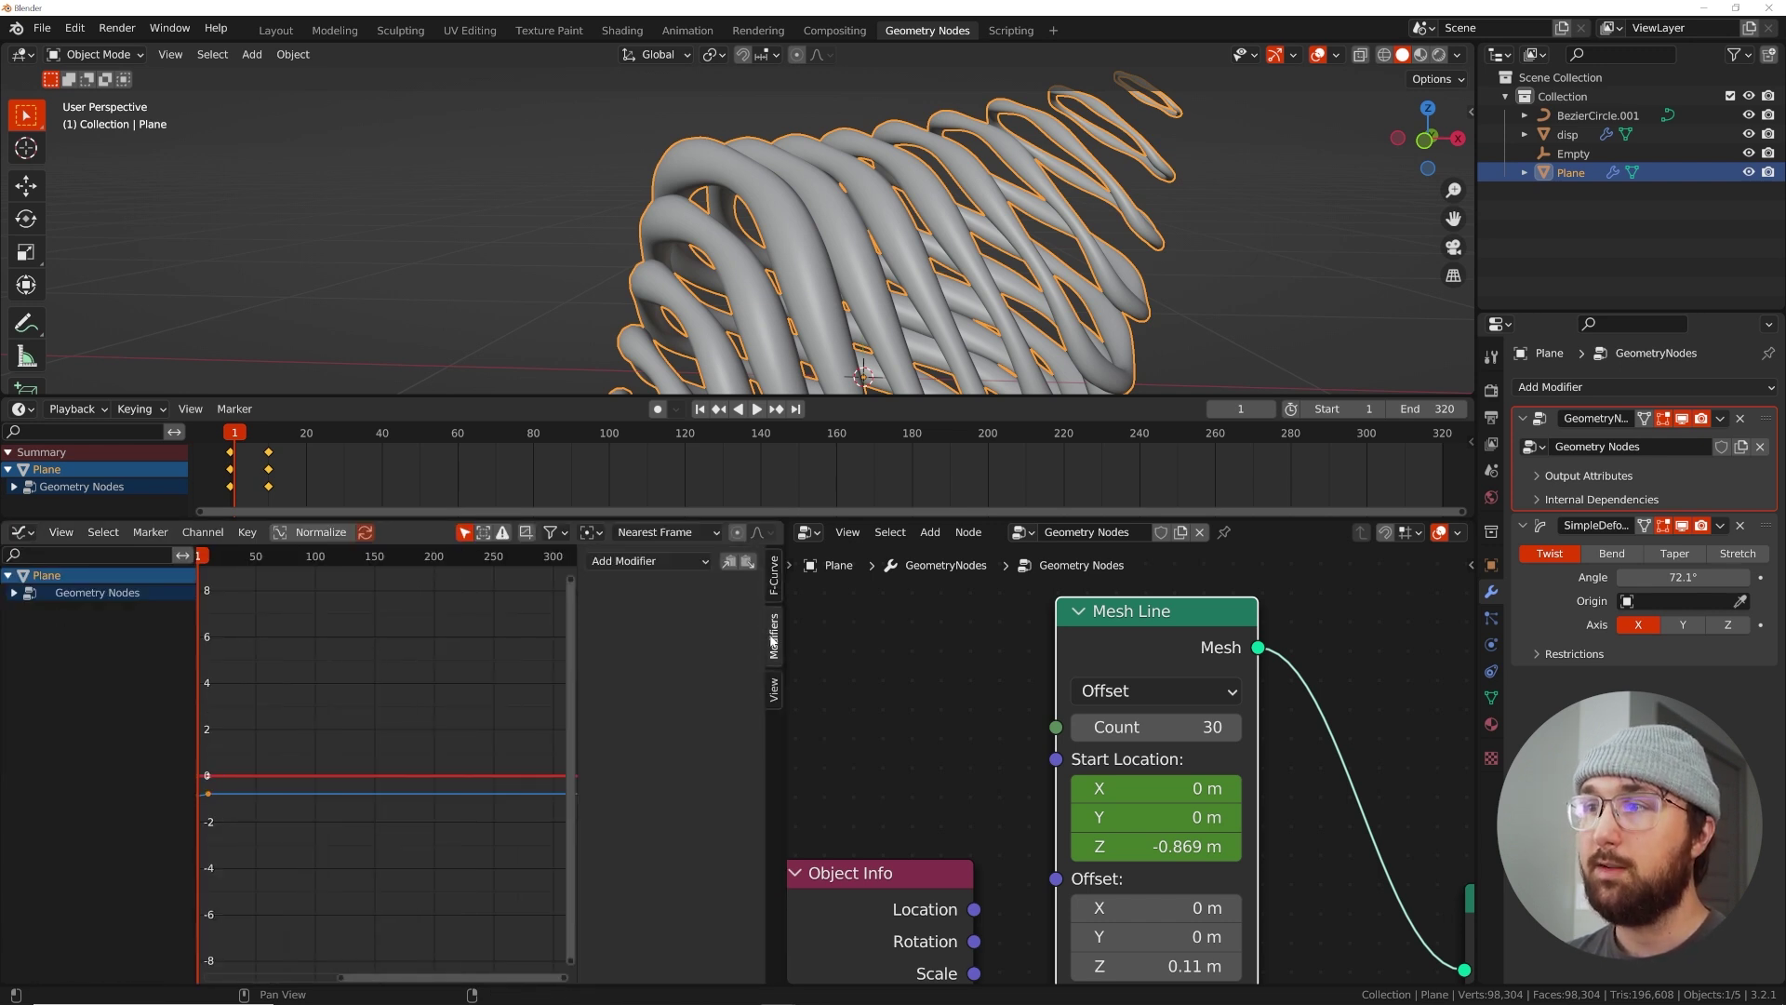
pyautogui.click(12, 594)
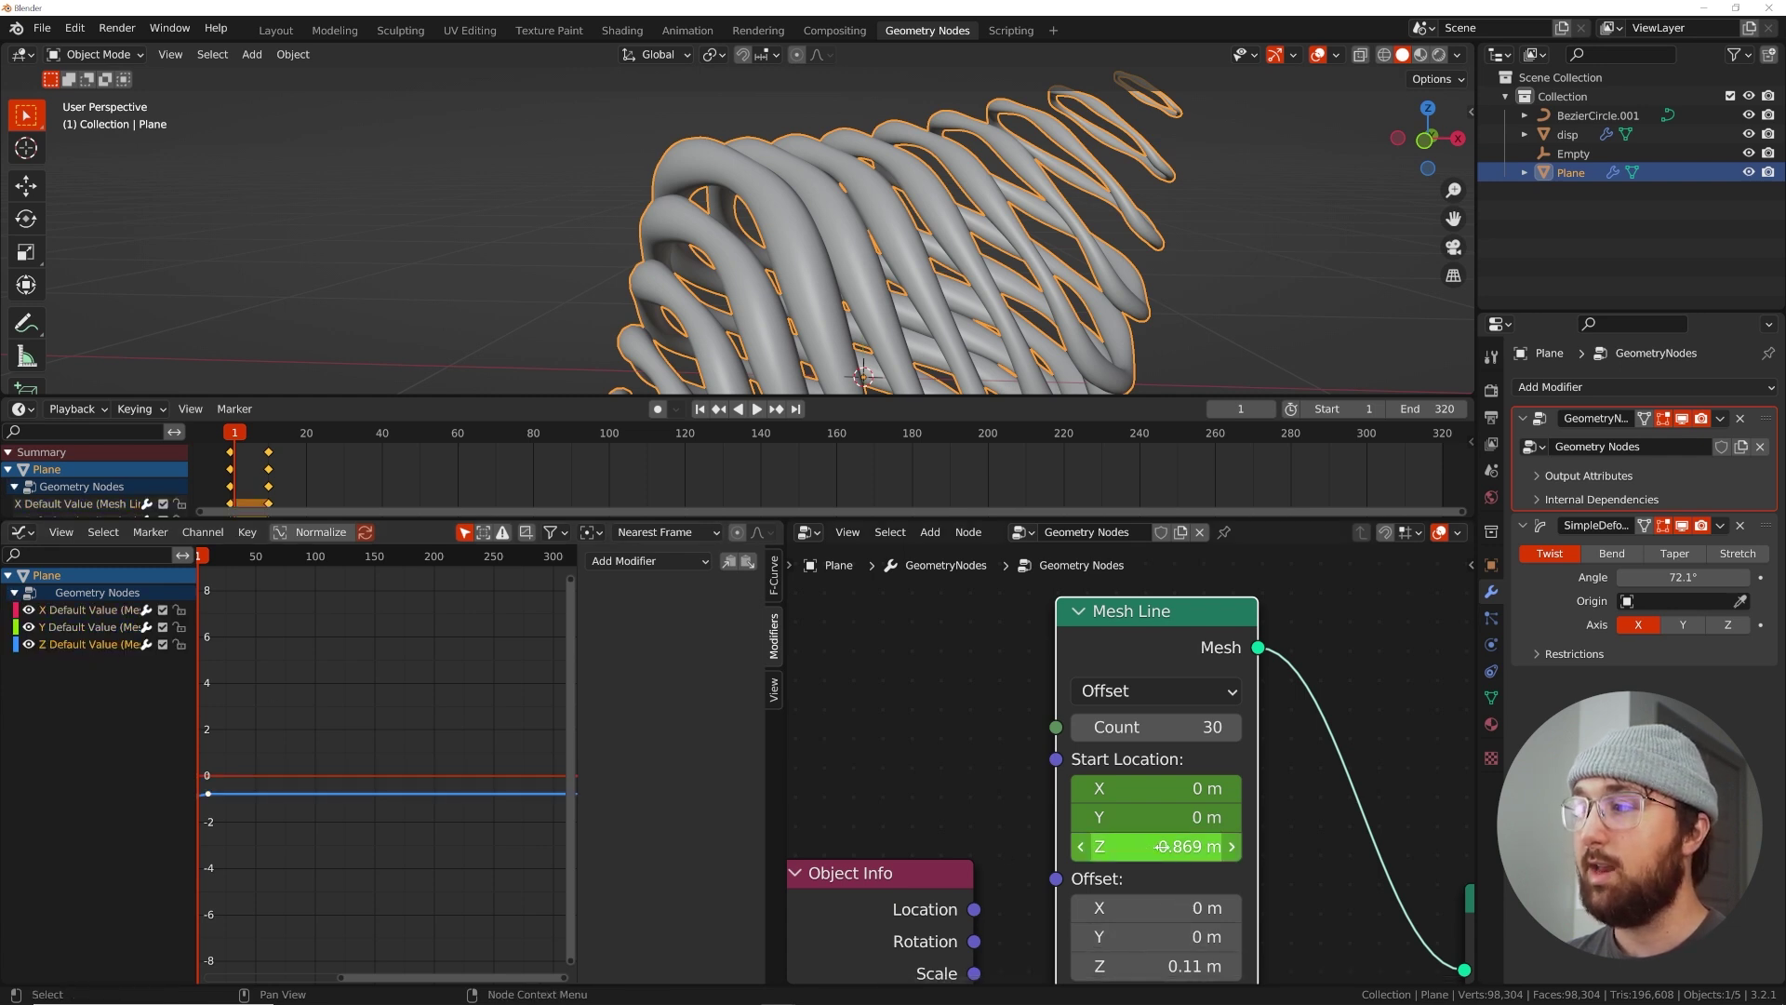
pyautogui.click(661, 562)
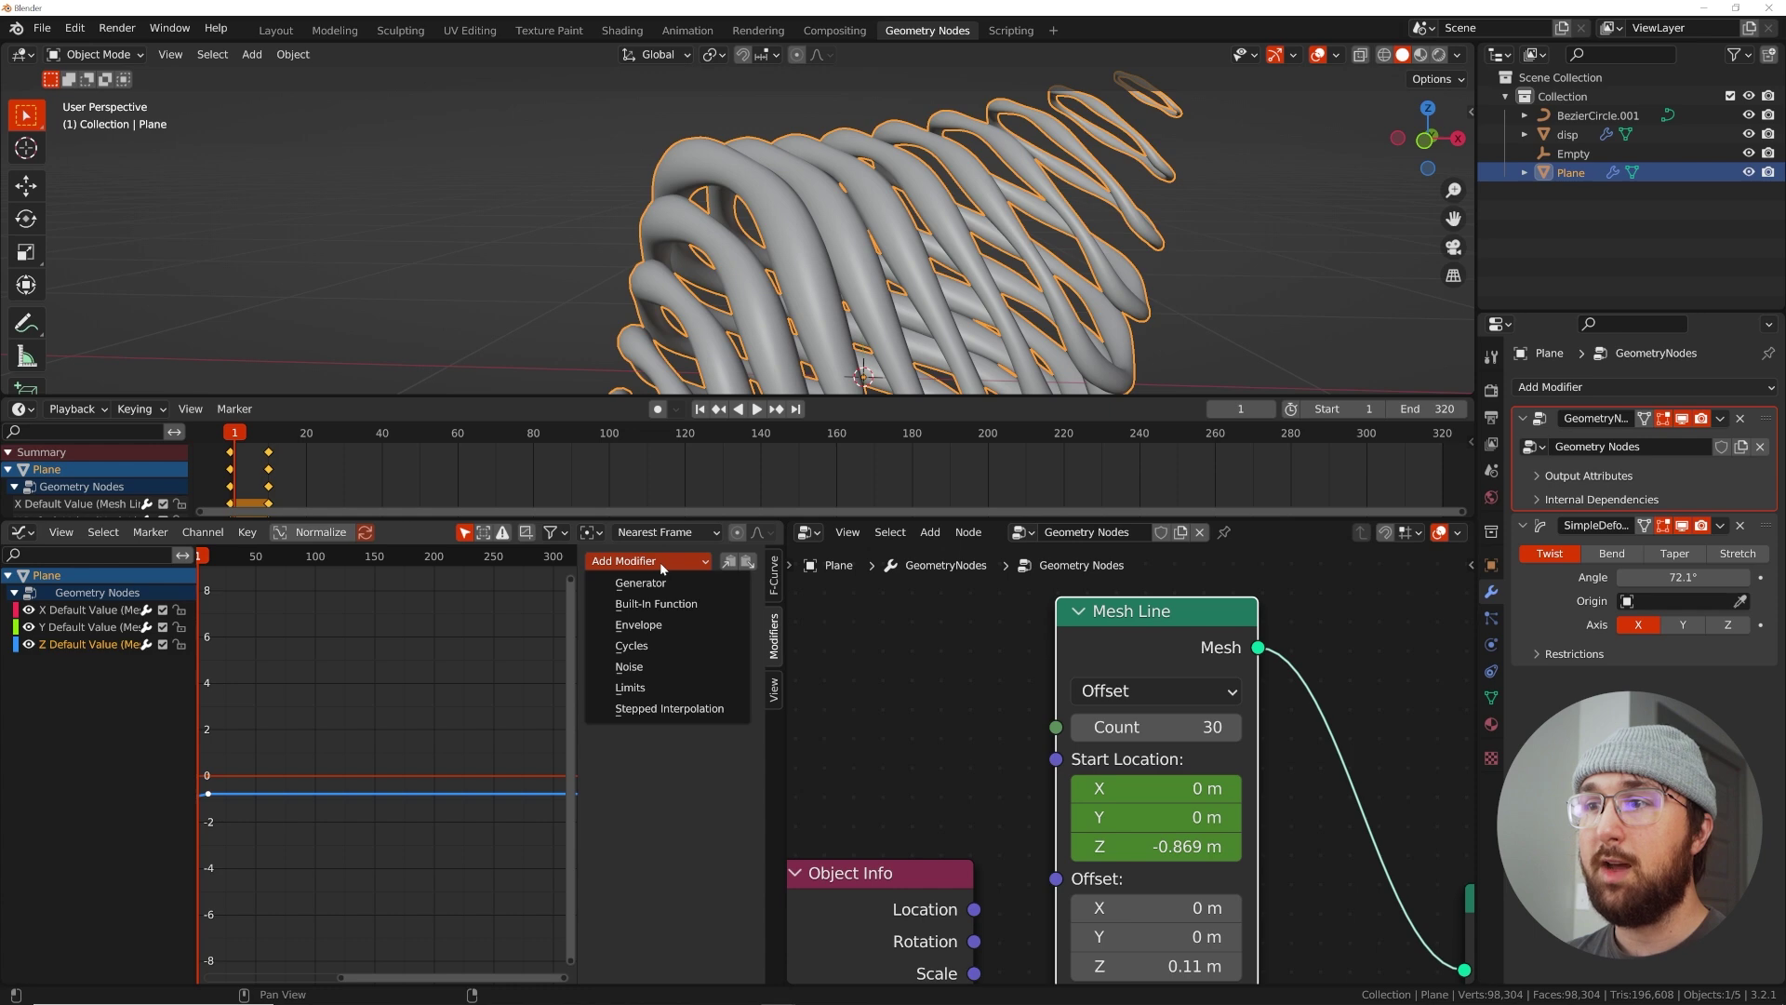
pyautogui.click(640, 651)
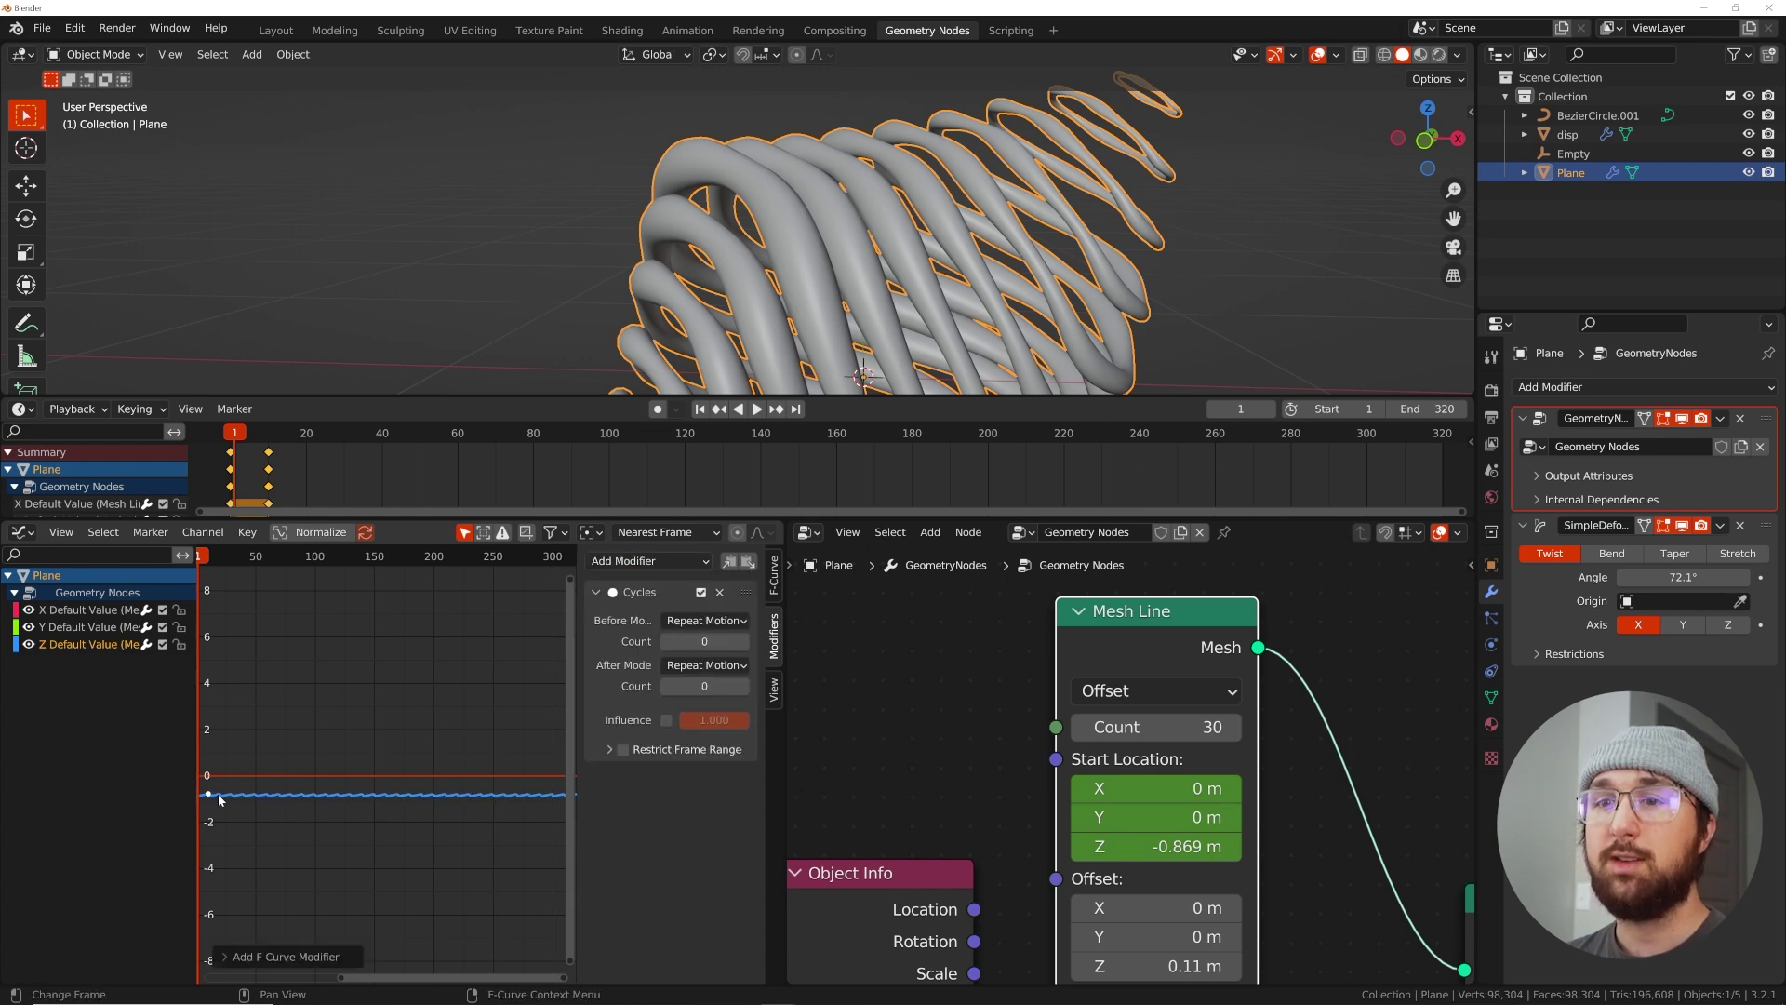
# Play the animation past frame 10 from different points to check that the ring motion repeats
pyautogui.press('space')
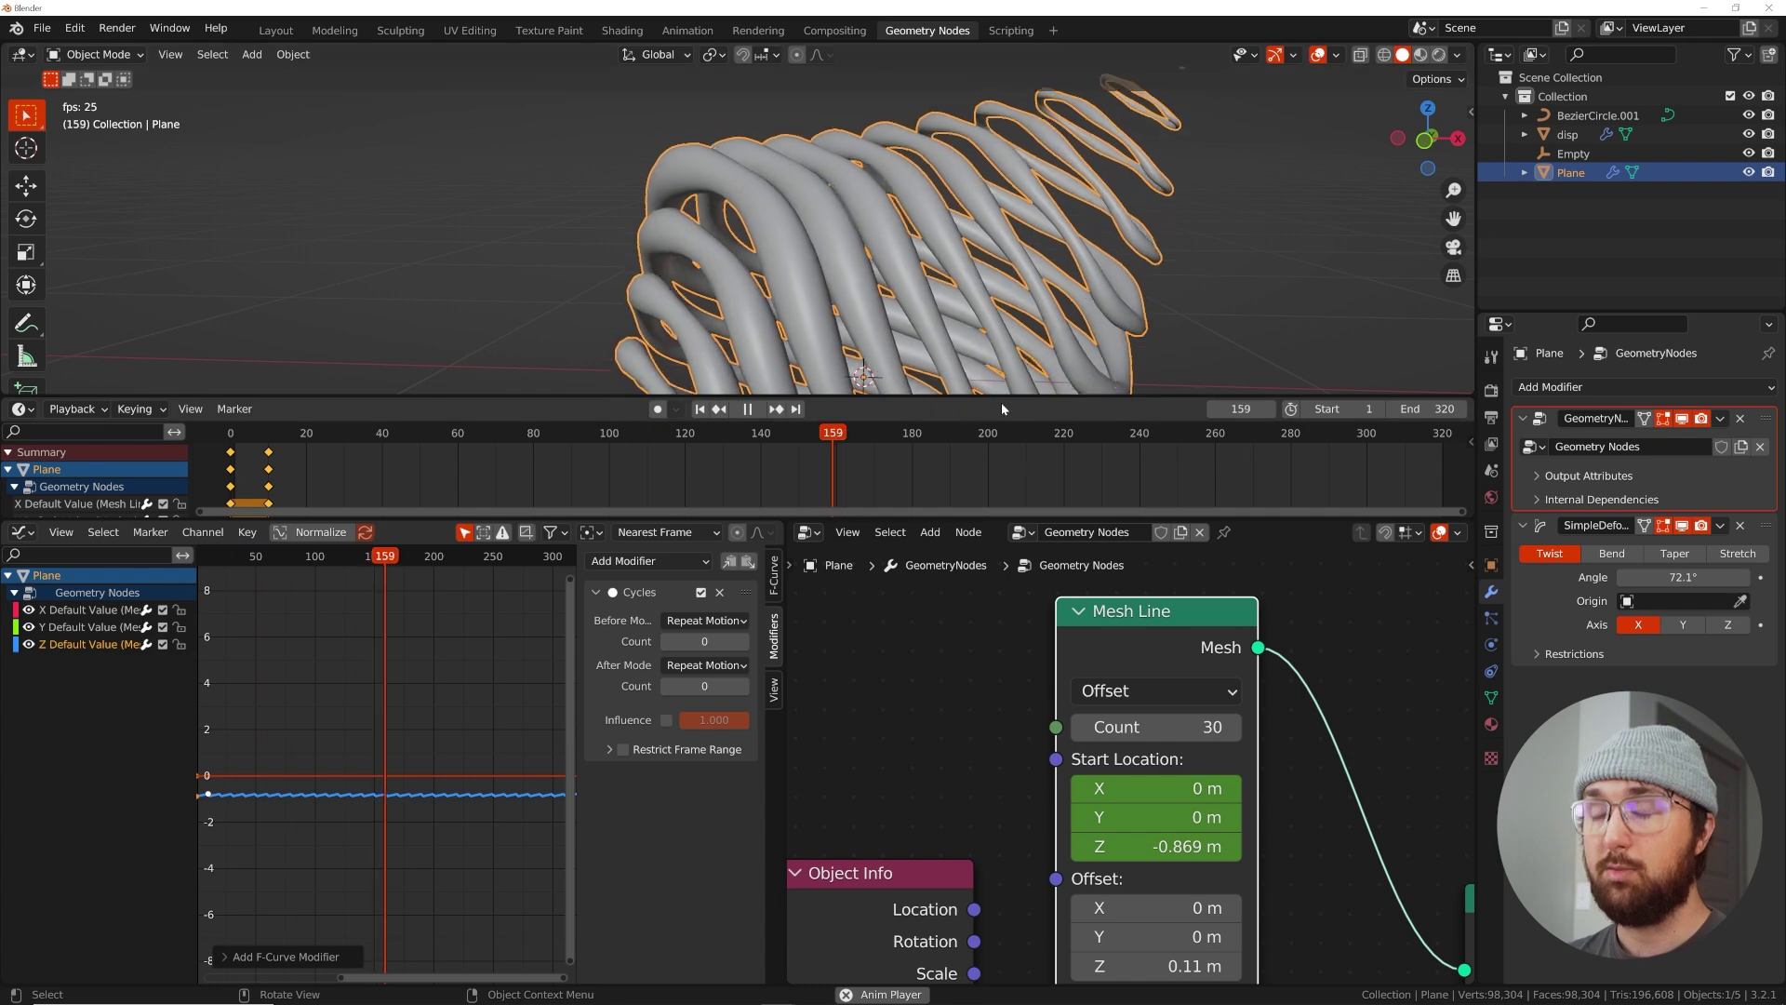
pyautogui.press('space')
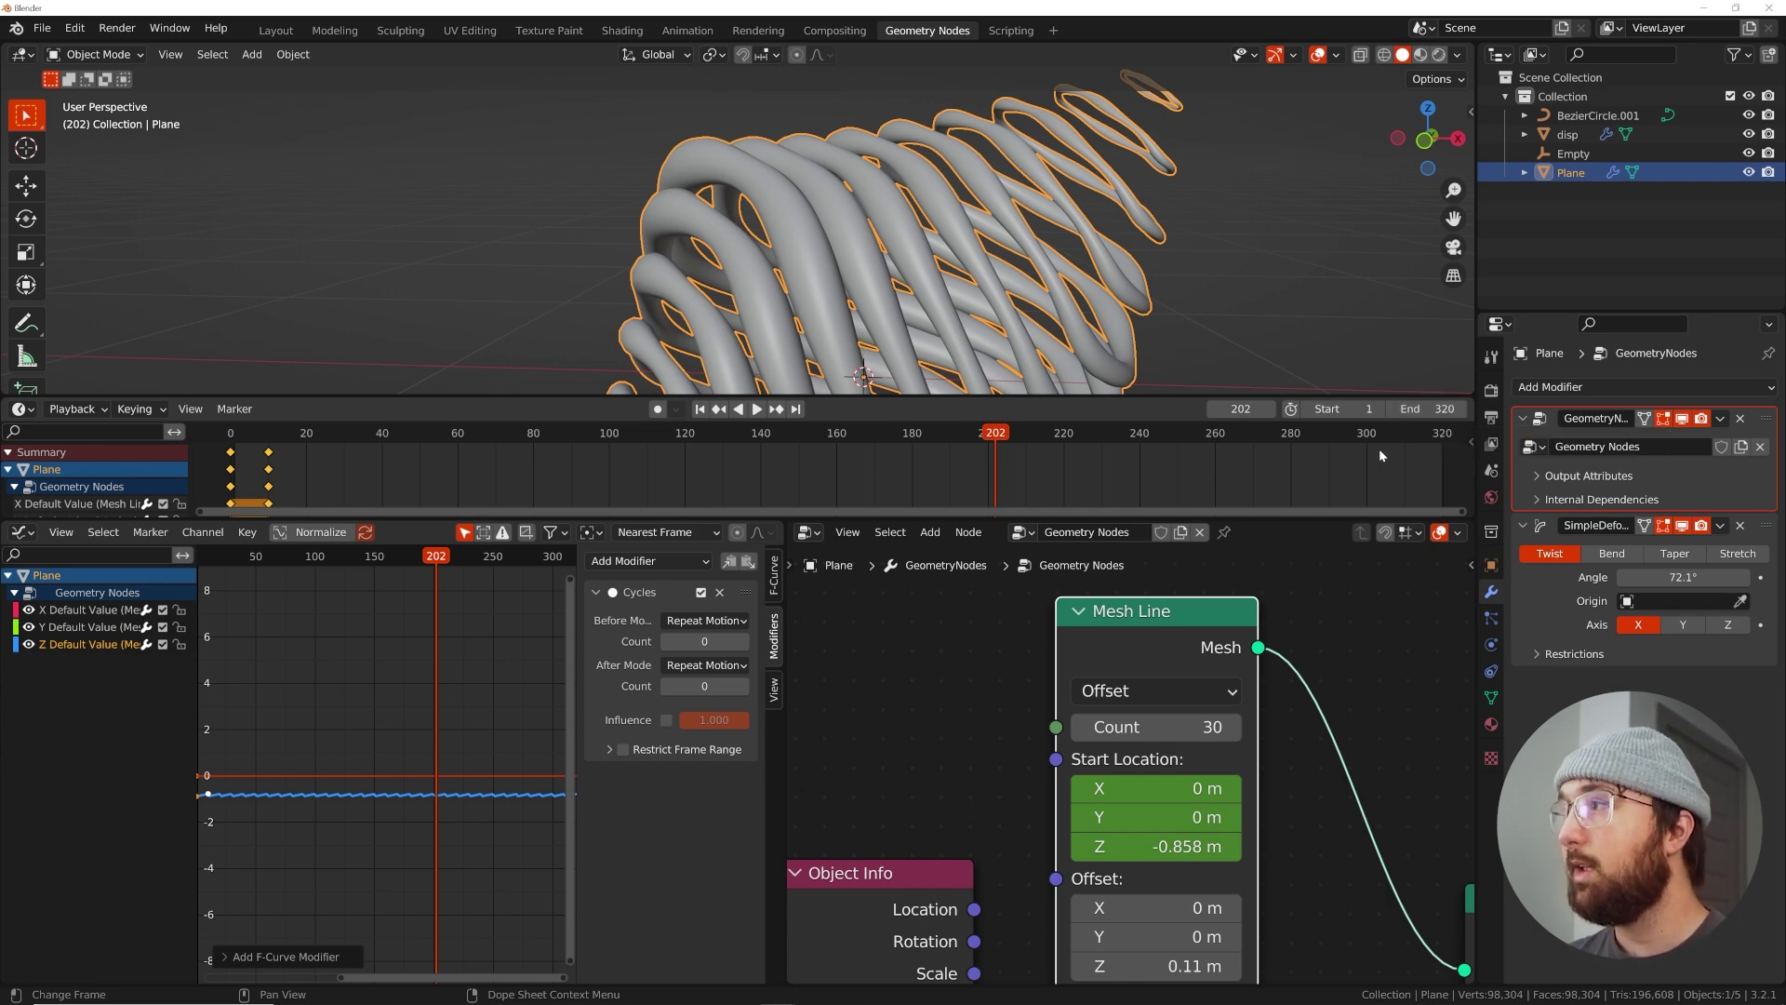
pyautogui.hotkey('shift', 'Left')
pyautogui.press('space')
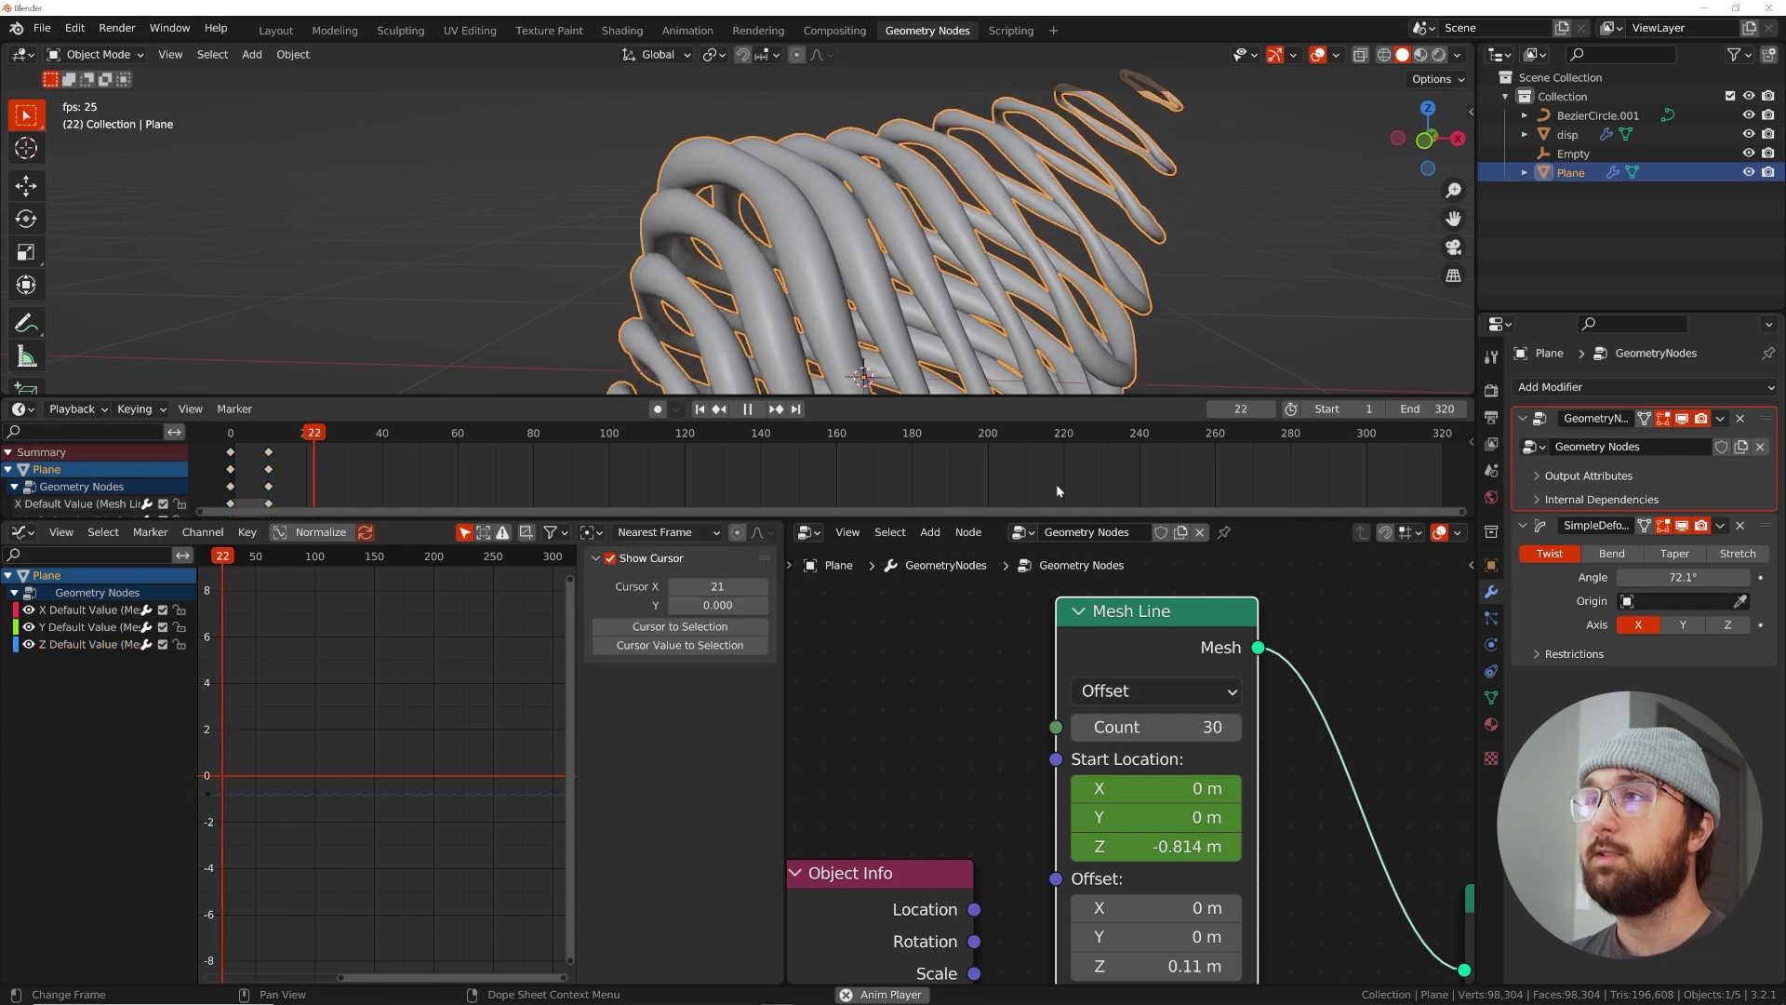
pyautogui.press('space')
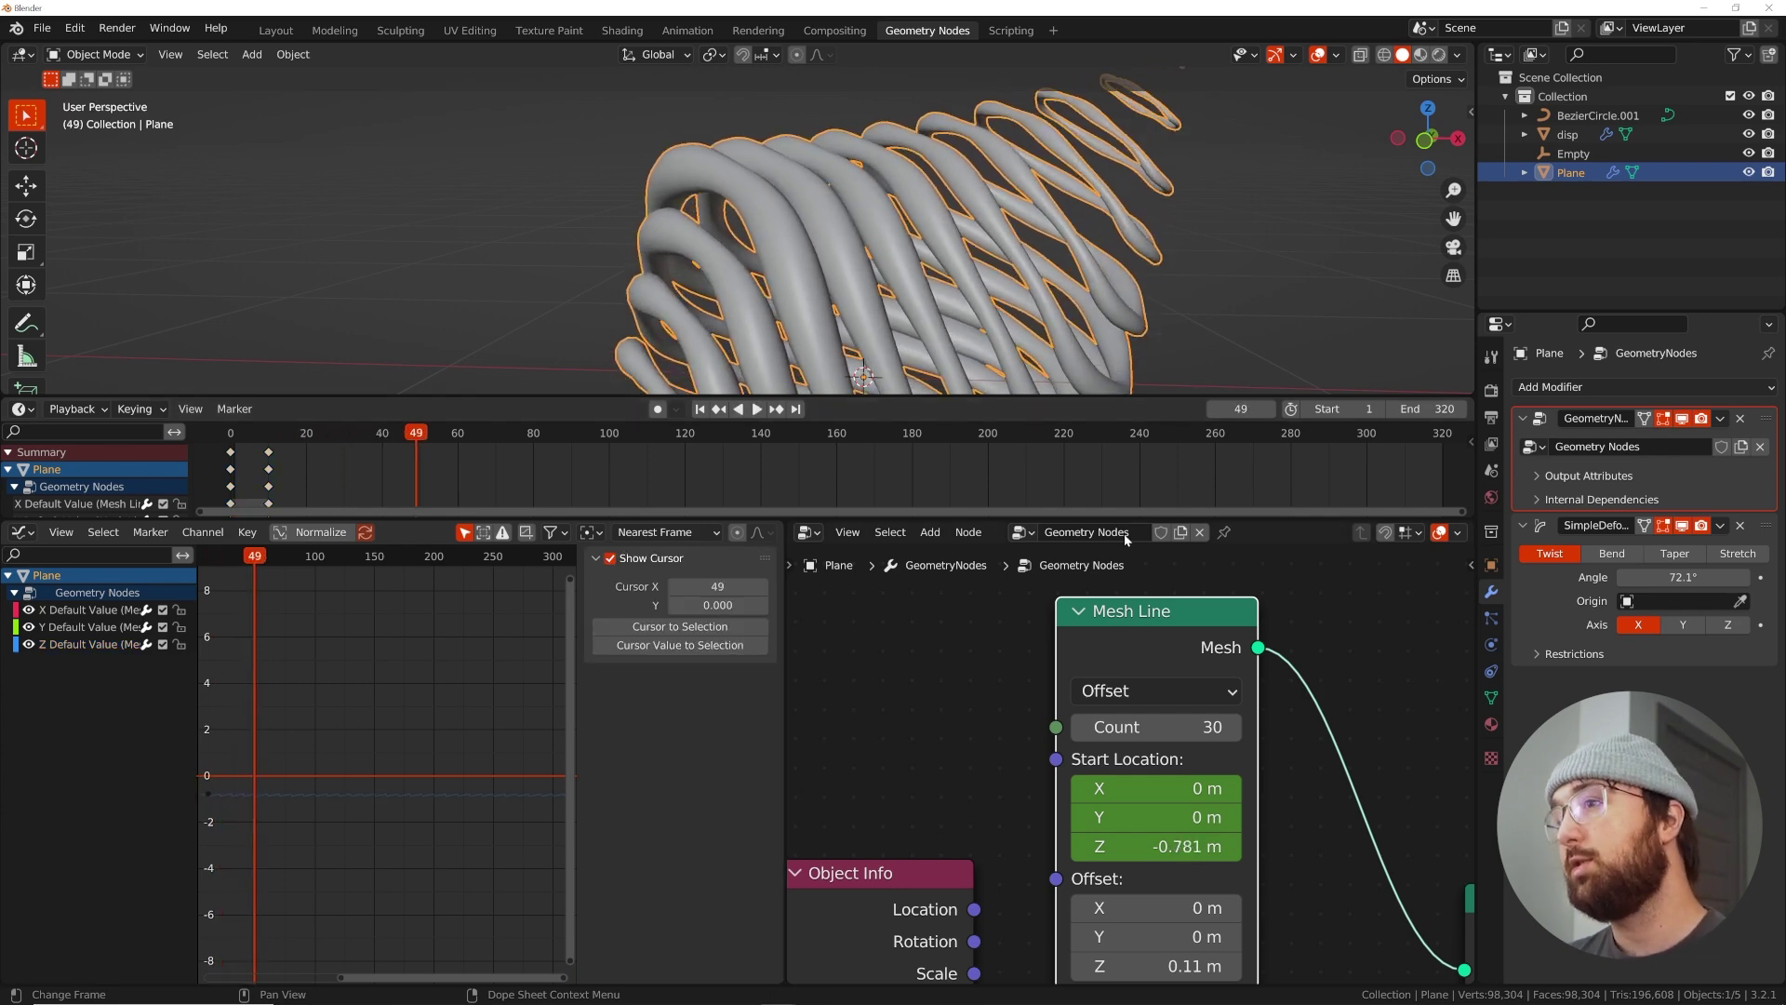
# Close the Graph Editor area by expanding the node editor over it, and switch to the Layout workspace
pyautogui.moveTo(790, 528); pyautogui.dragTo(287, 577)
pyautogui.scroll(-2, 627, 677)
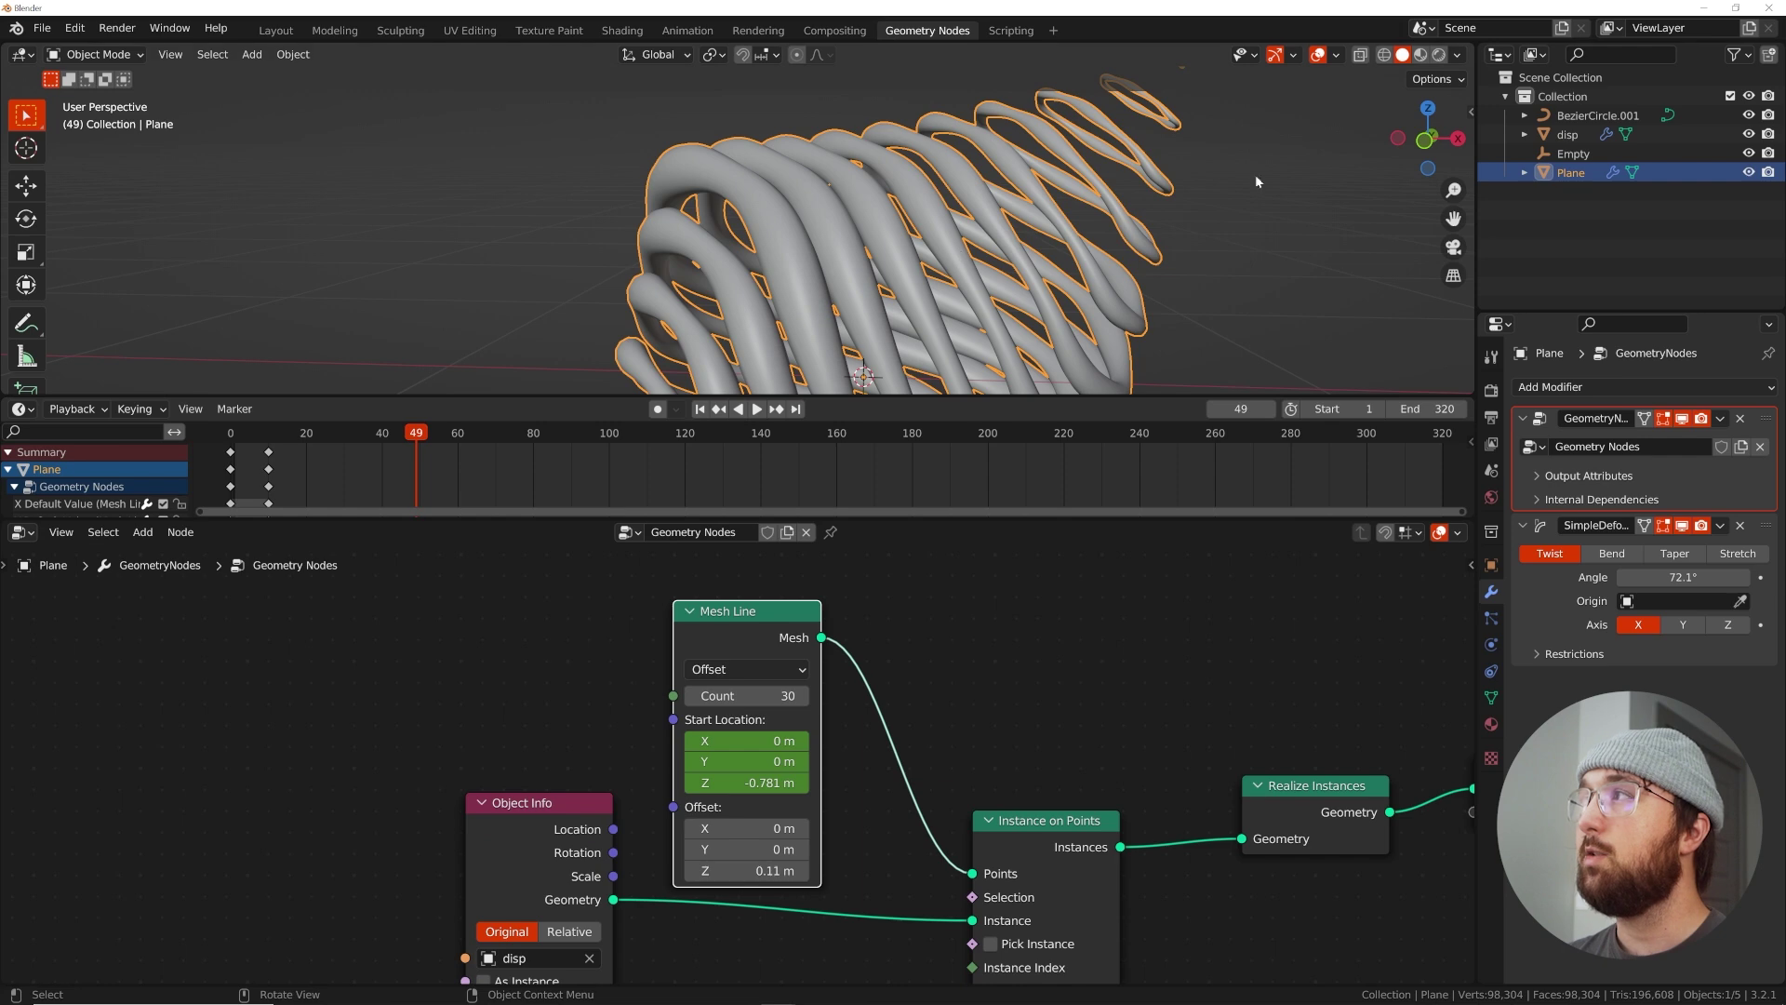
pyautogui.click(1568, 134)
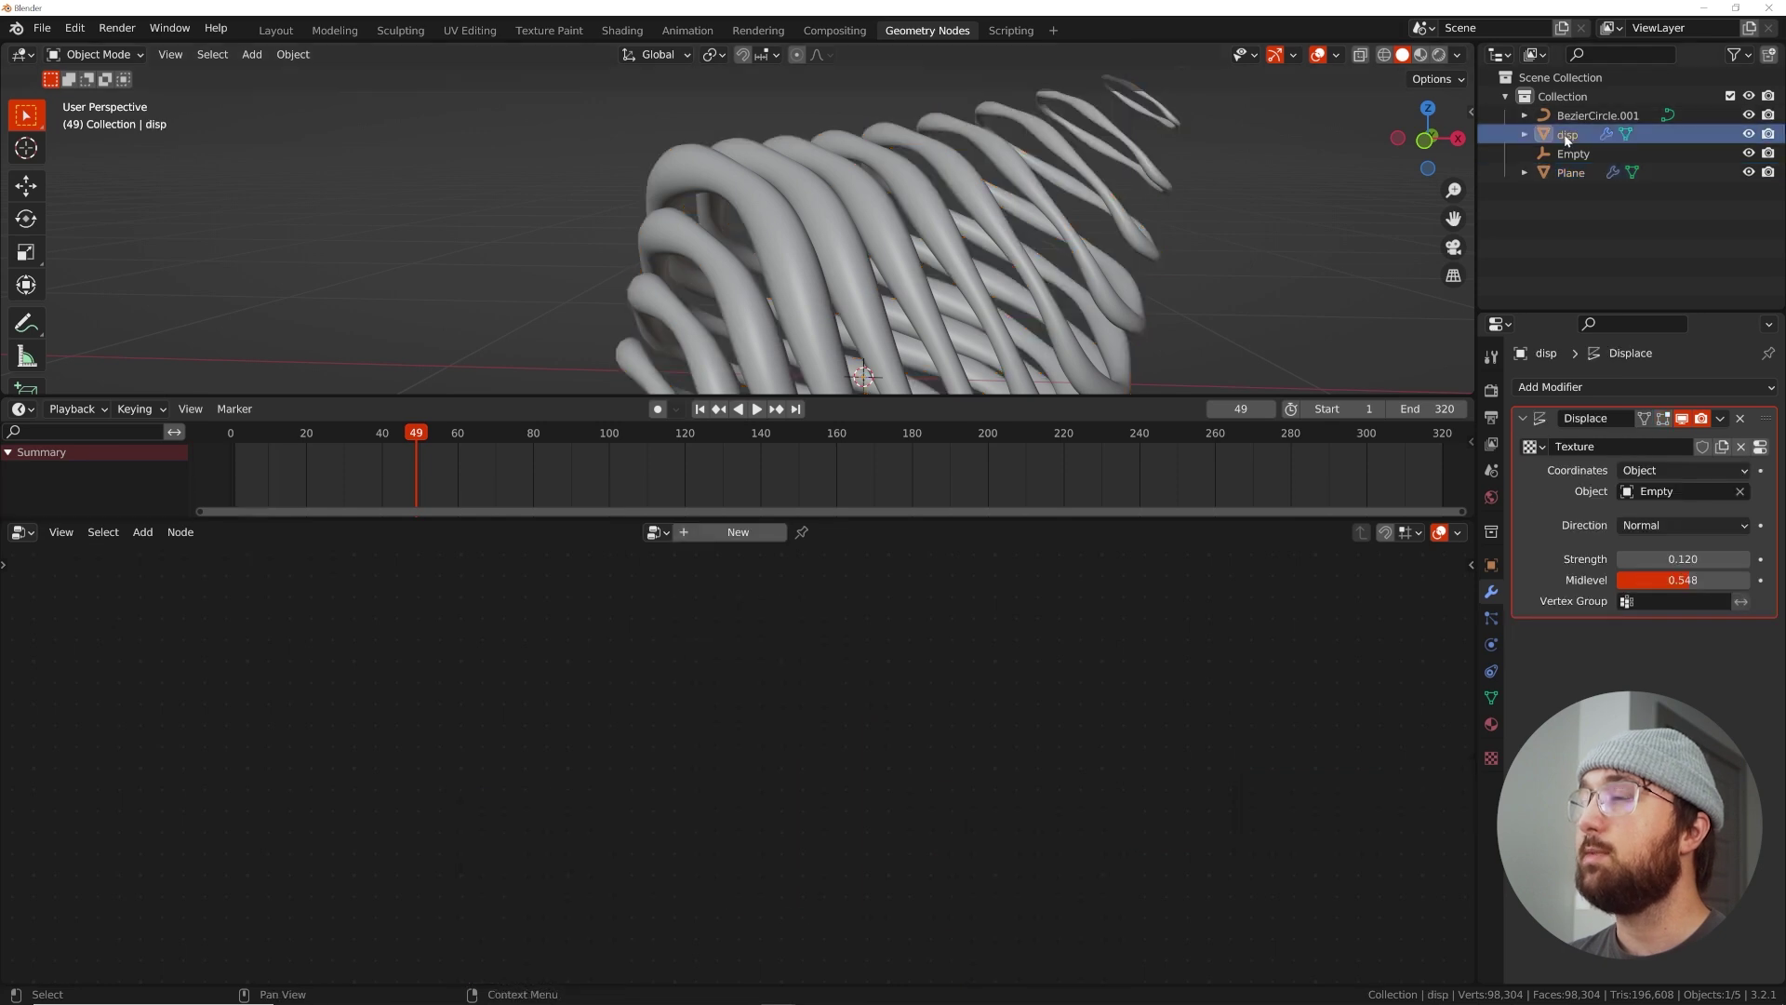
pyautogui.click(277, 34)
pyautogui.scroll(5, 772, 428)
pyautogui.moveTo(772, 428); pyautogui.dragTo(789, 327, button='middle')
pyautogui.click(789, 328)
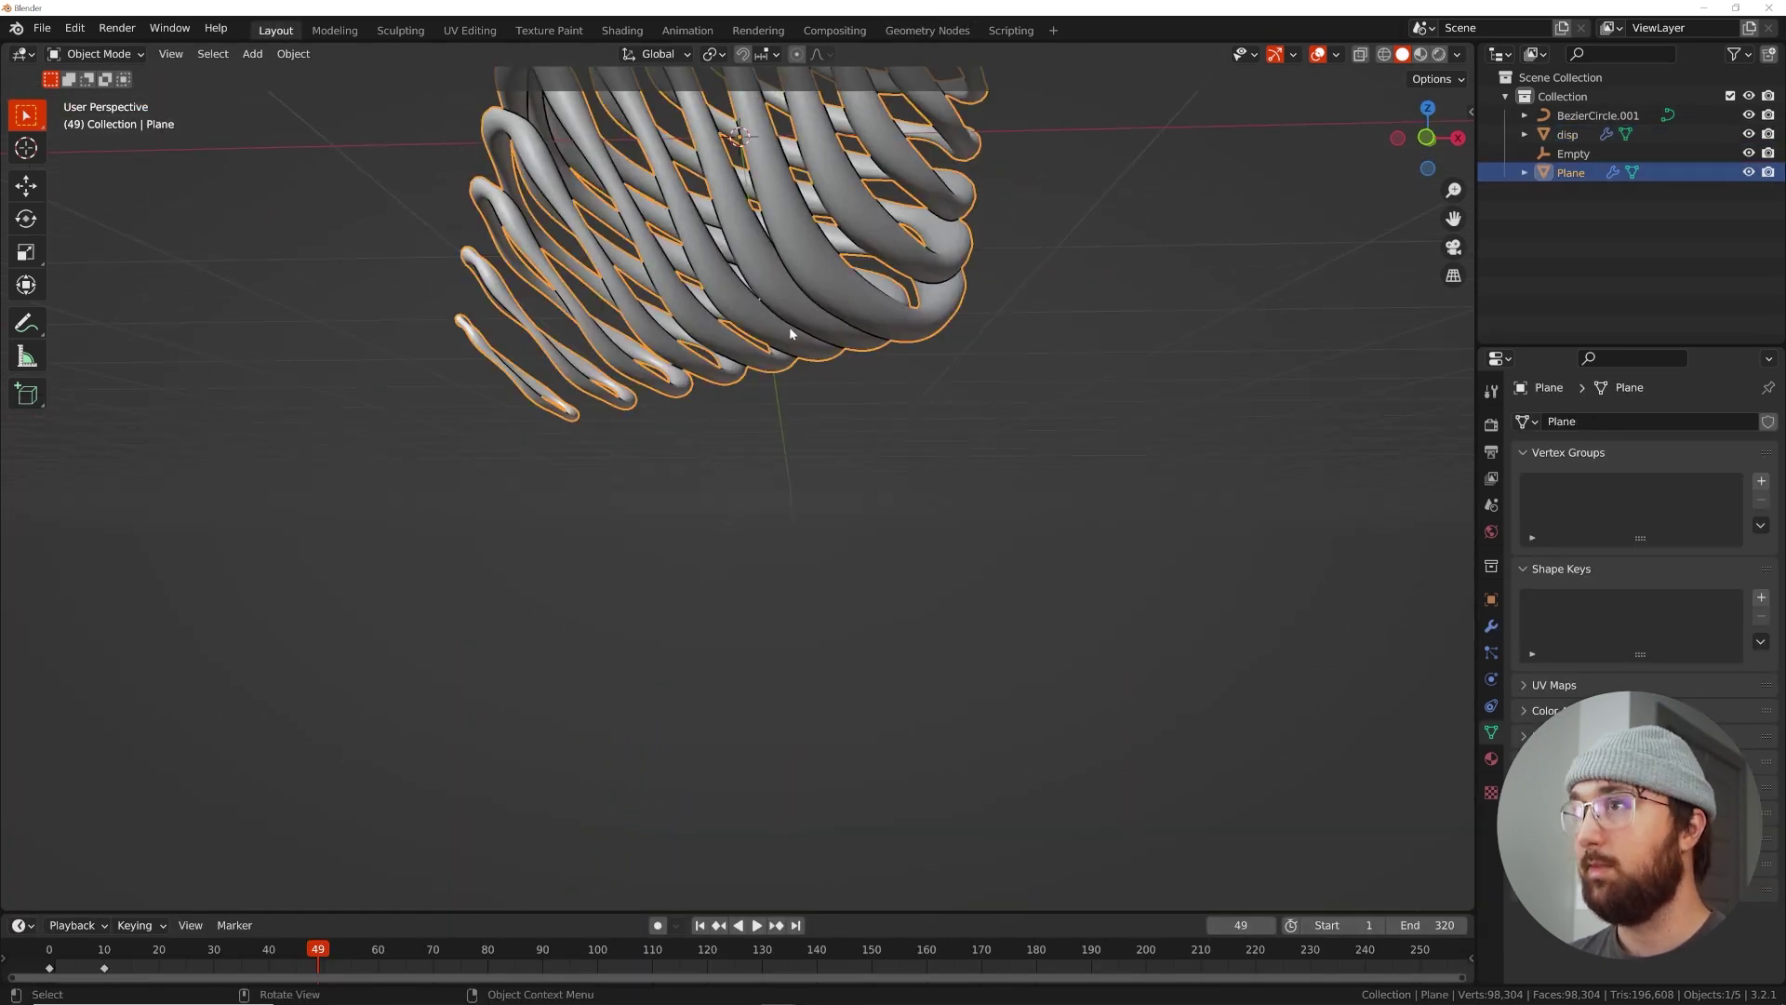
pyautogui.press('Home')
pyautogui.scroll(4, 802, 409)
pyautogui.keyDown('shift'); pyautogui.moveTo(791, 470); pyautogui.dragTo(924, 381, button='middle'); pyautogui.keyUp('shift')
# Try out the Empty's Z rotation, undo it, and insert a Z rotation keyframe of 0° at frame 0
pyautogui.click(1569, 155)
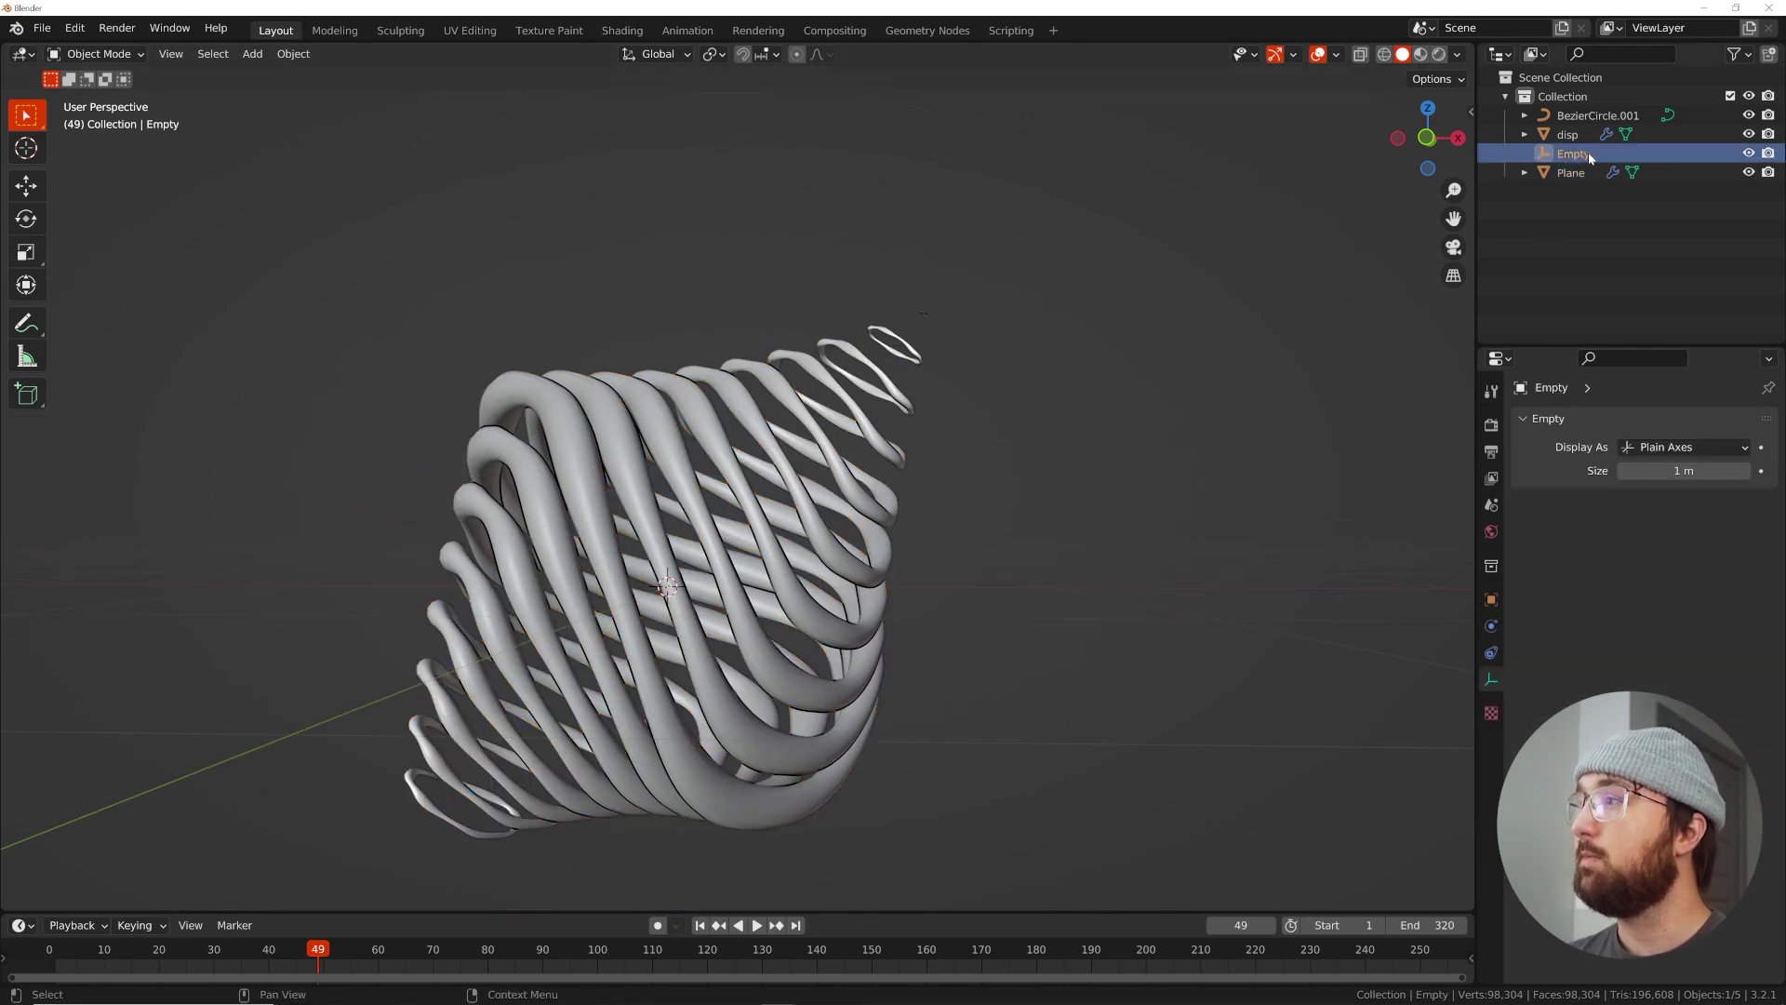
pyautogui.click(1491, 601)
pyautogui.moveTo(1684, 580); pyautogui.dragTo(1591, 581)
pyautogui.hotkey('ctrl', 'z')
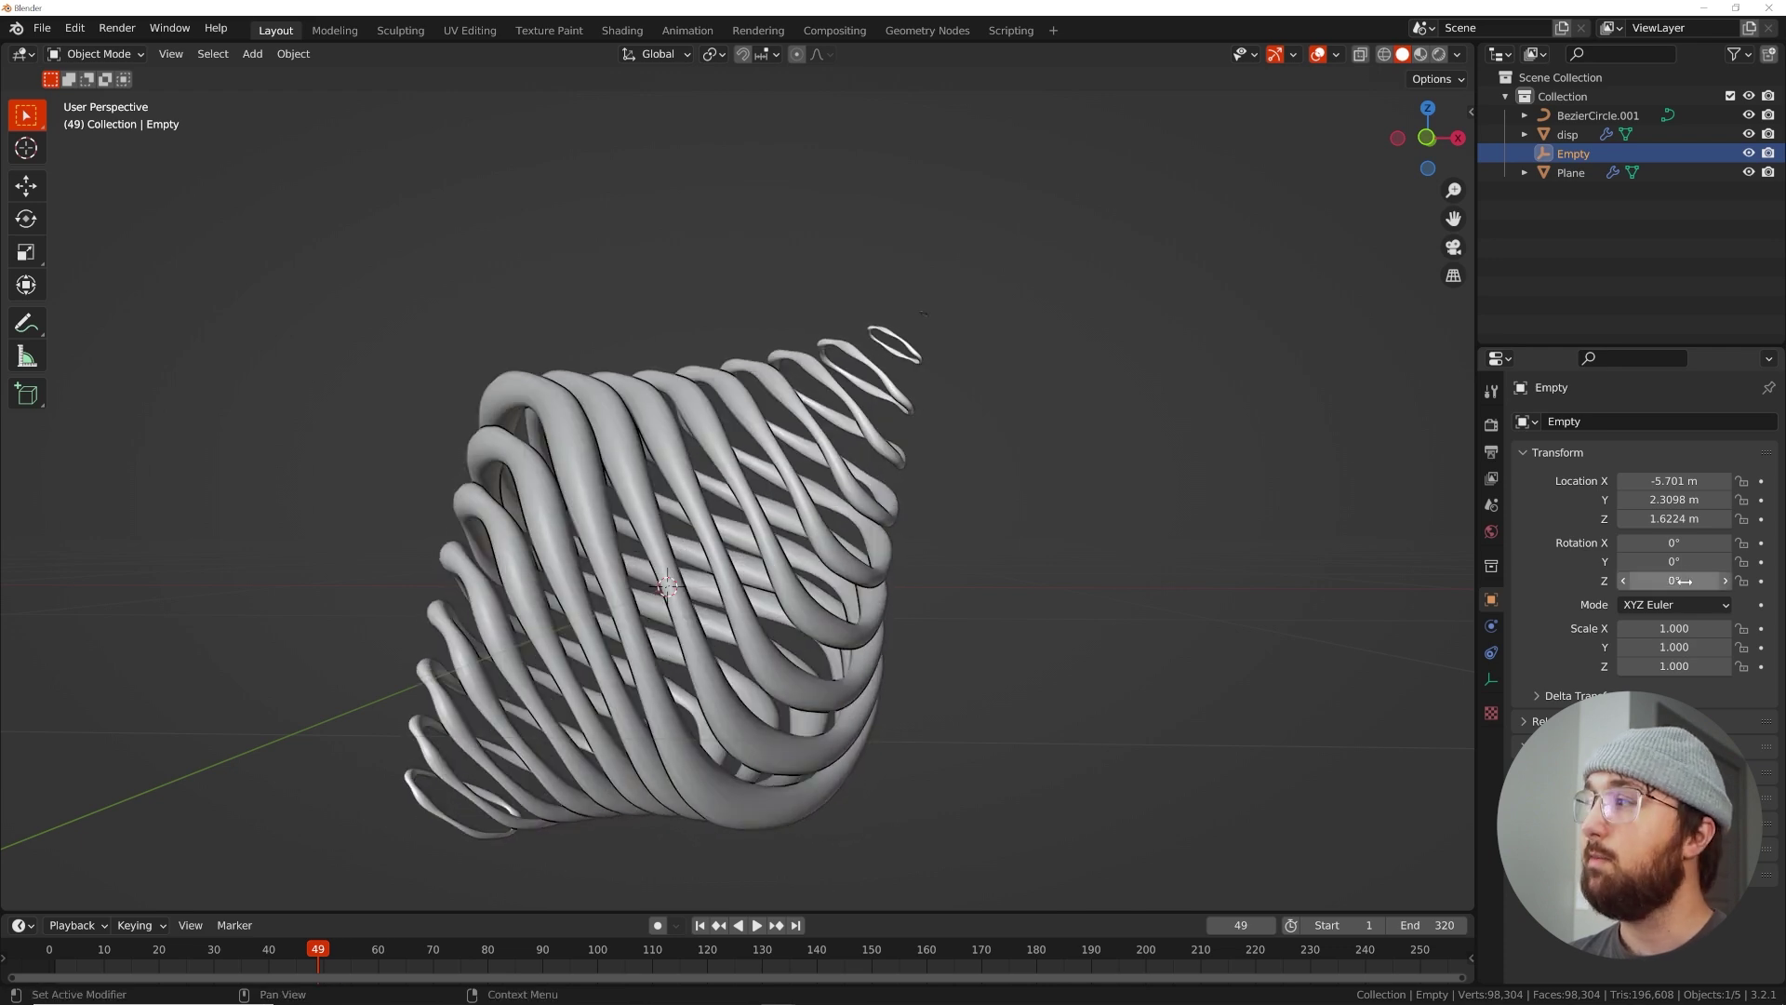
pyautogui.click(700, 927)
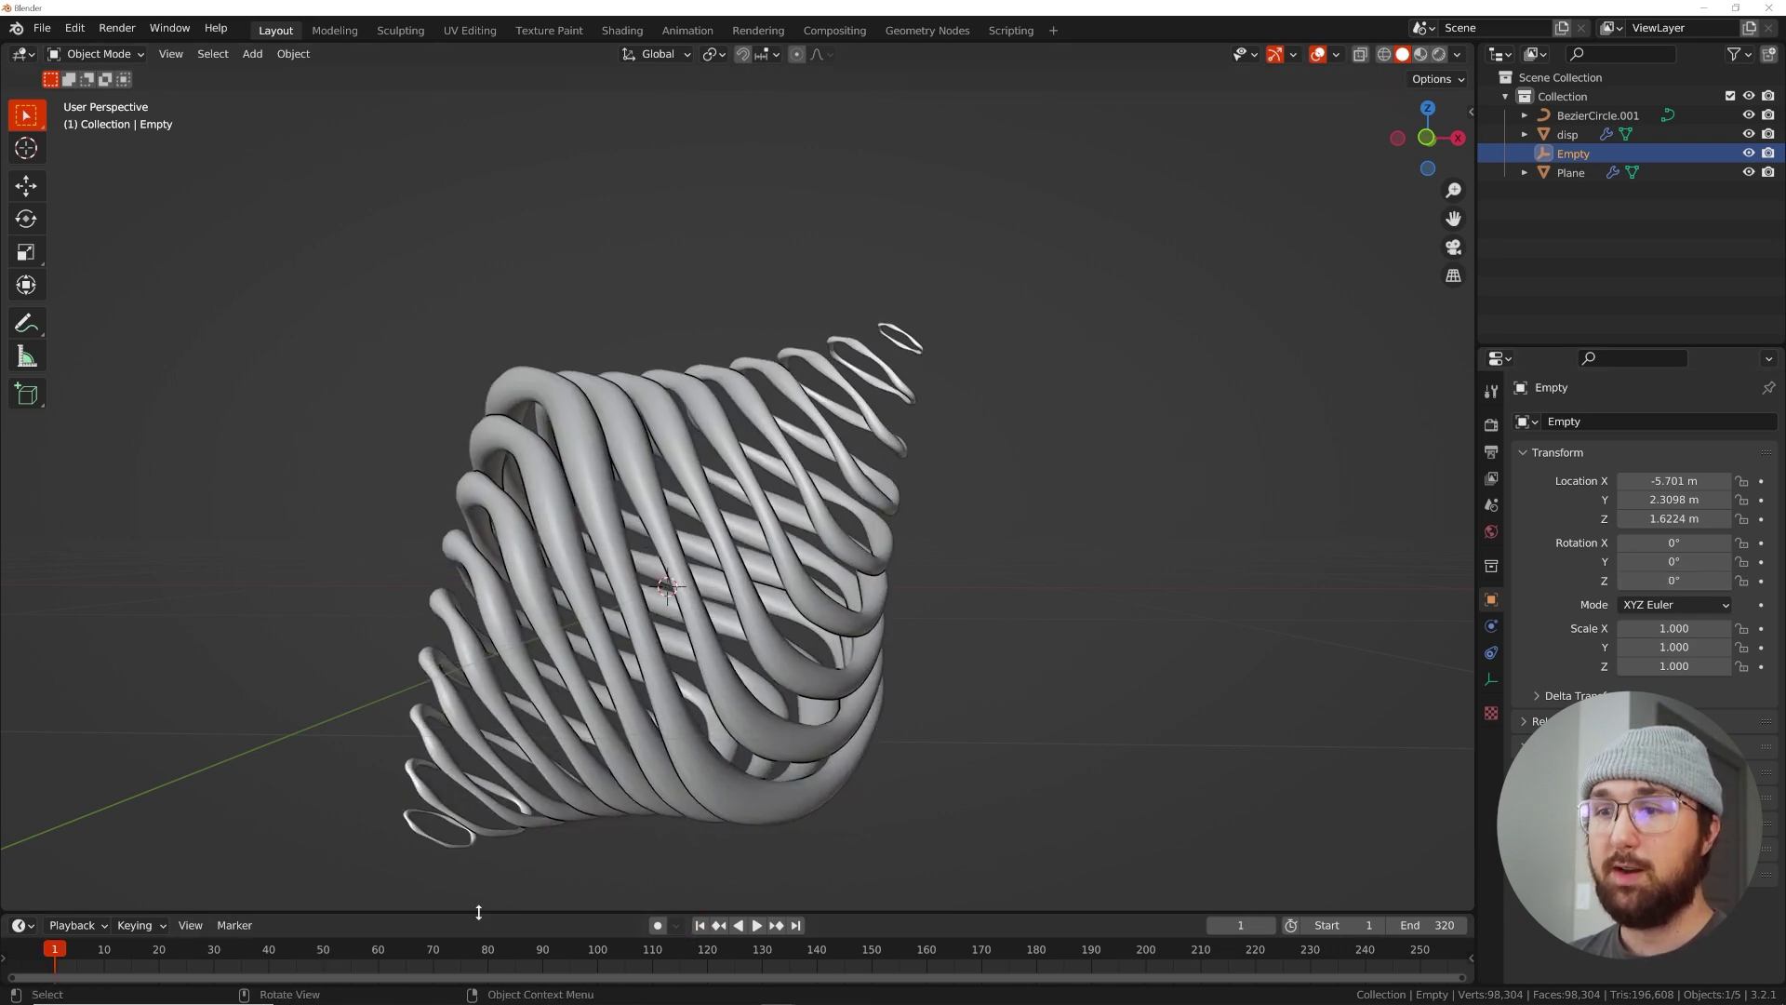
pyautogui.moveTo(479, 912); pyautogui.dragTo(479, 875)
pyautogui.press('Left')
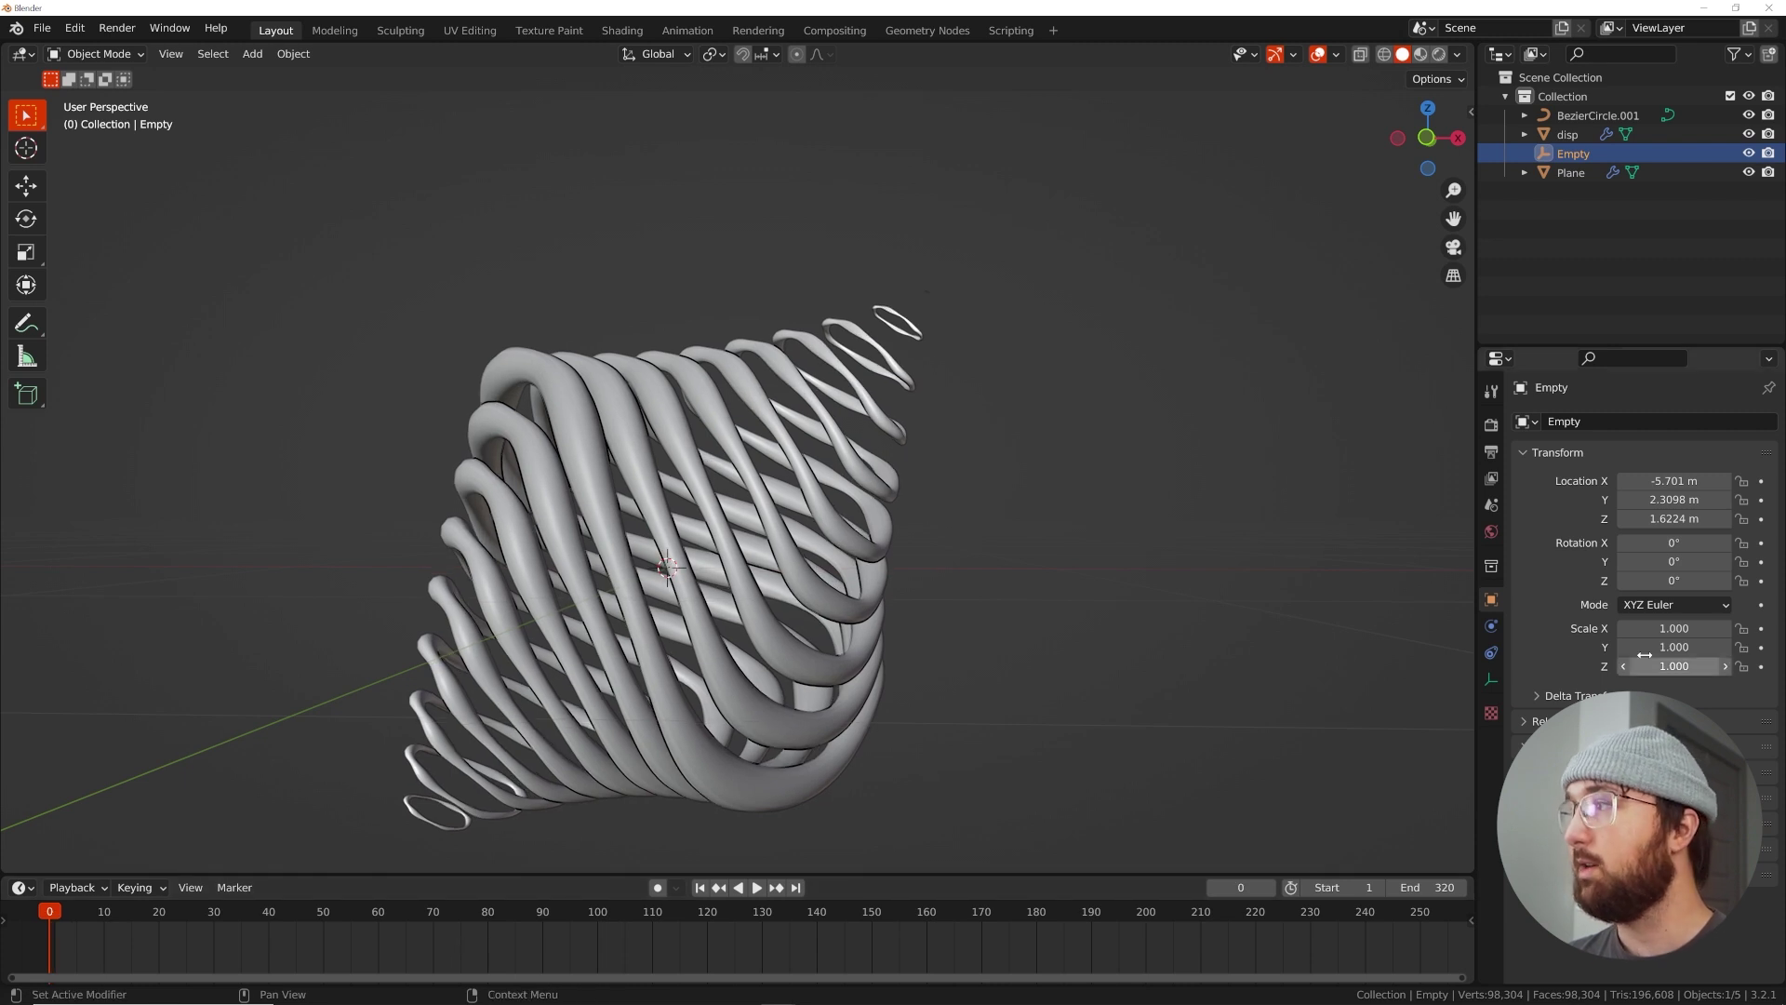
pyautogui.press('i')
# Set the Empty's Z rotation to 720° at frame 320 and keyframe it
pyautogui.click(796, 888)
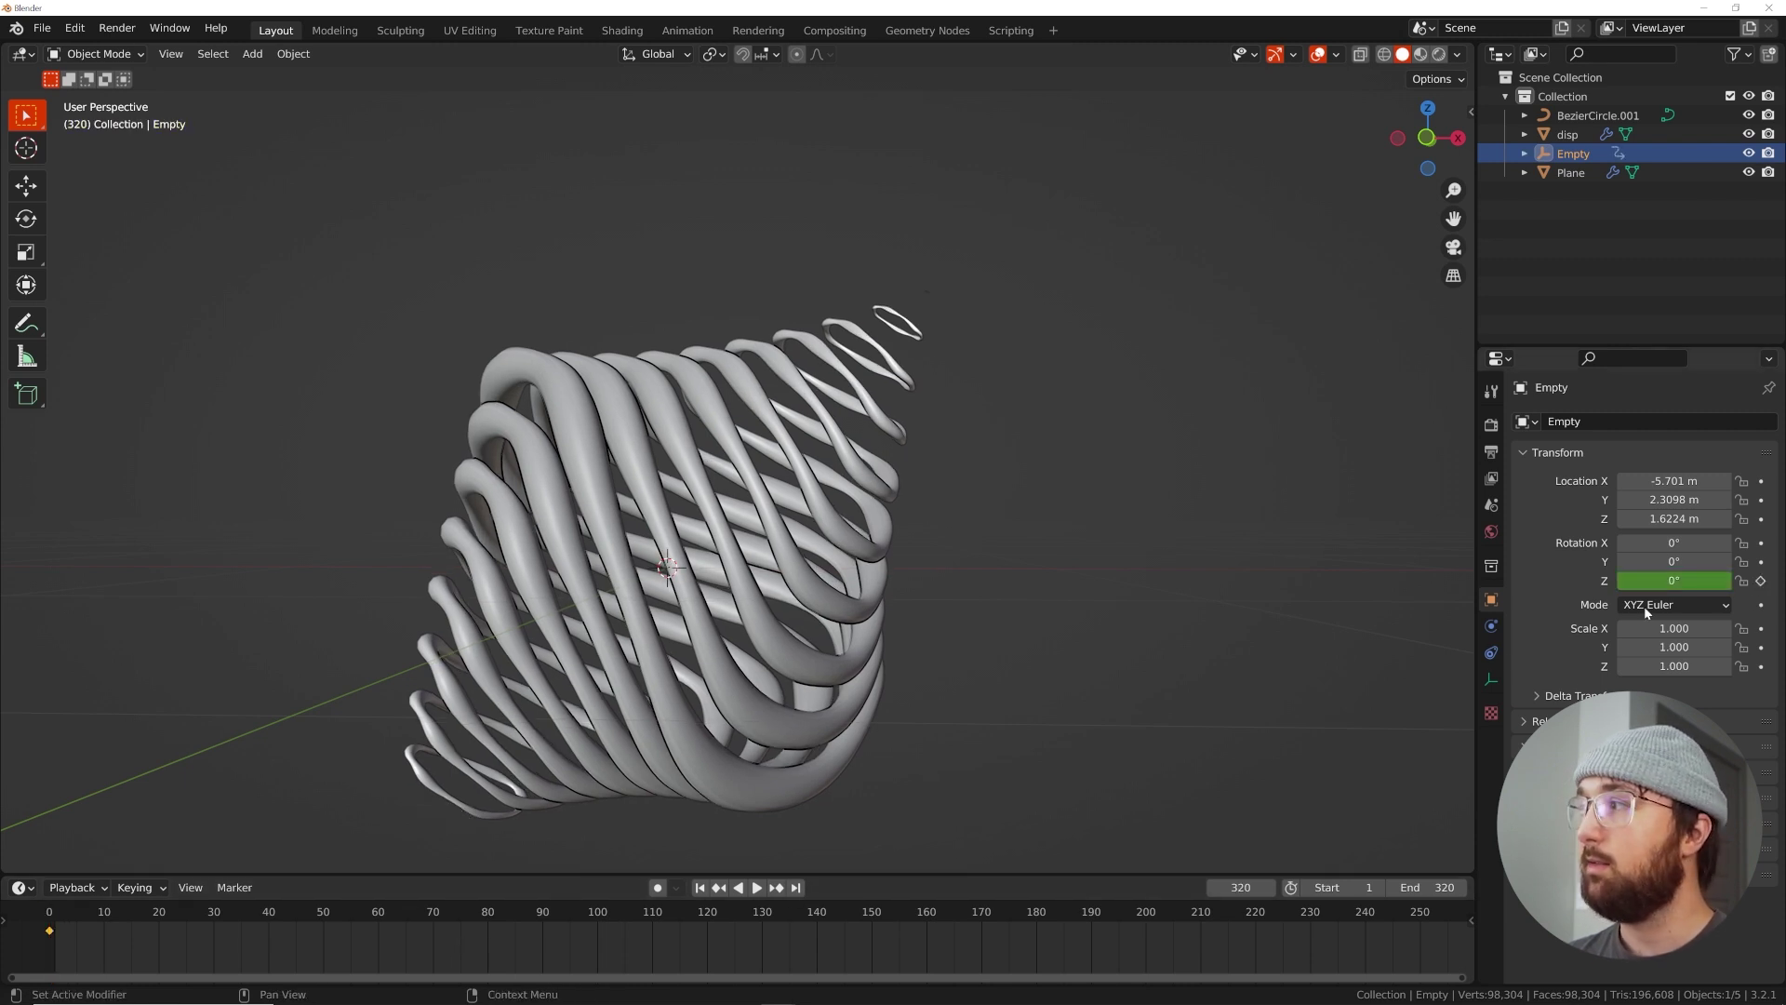
pyautogui.doubleClick(1675, 581)
pyautogui.write('720')
pyautogui.press('Return')
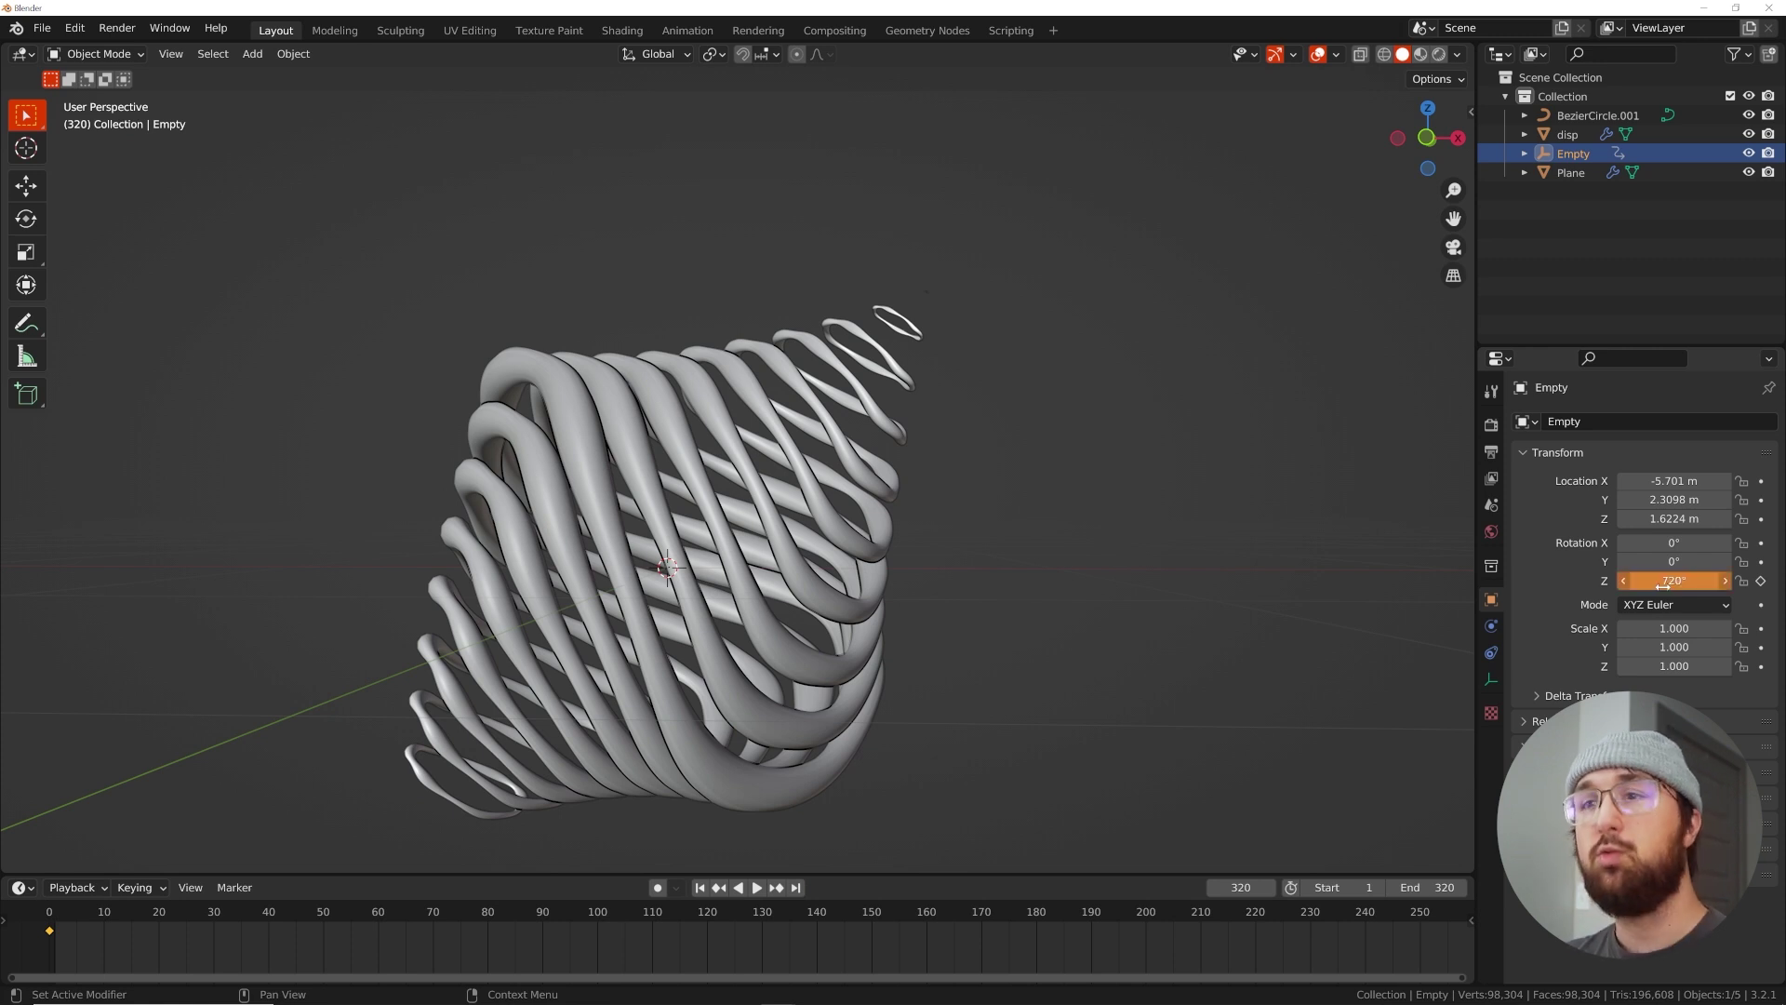
pyautogui.click(1761, 581)
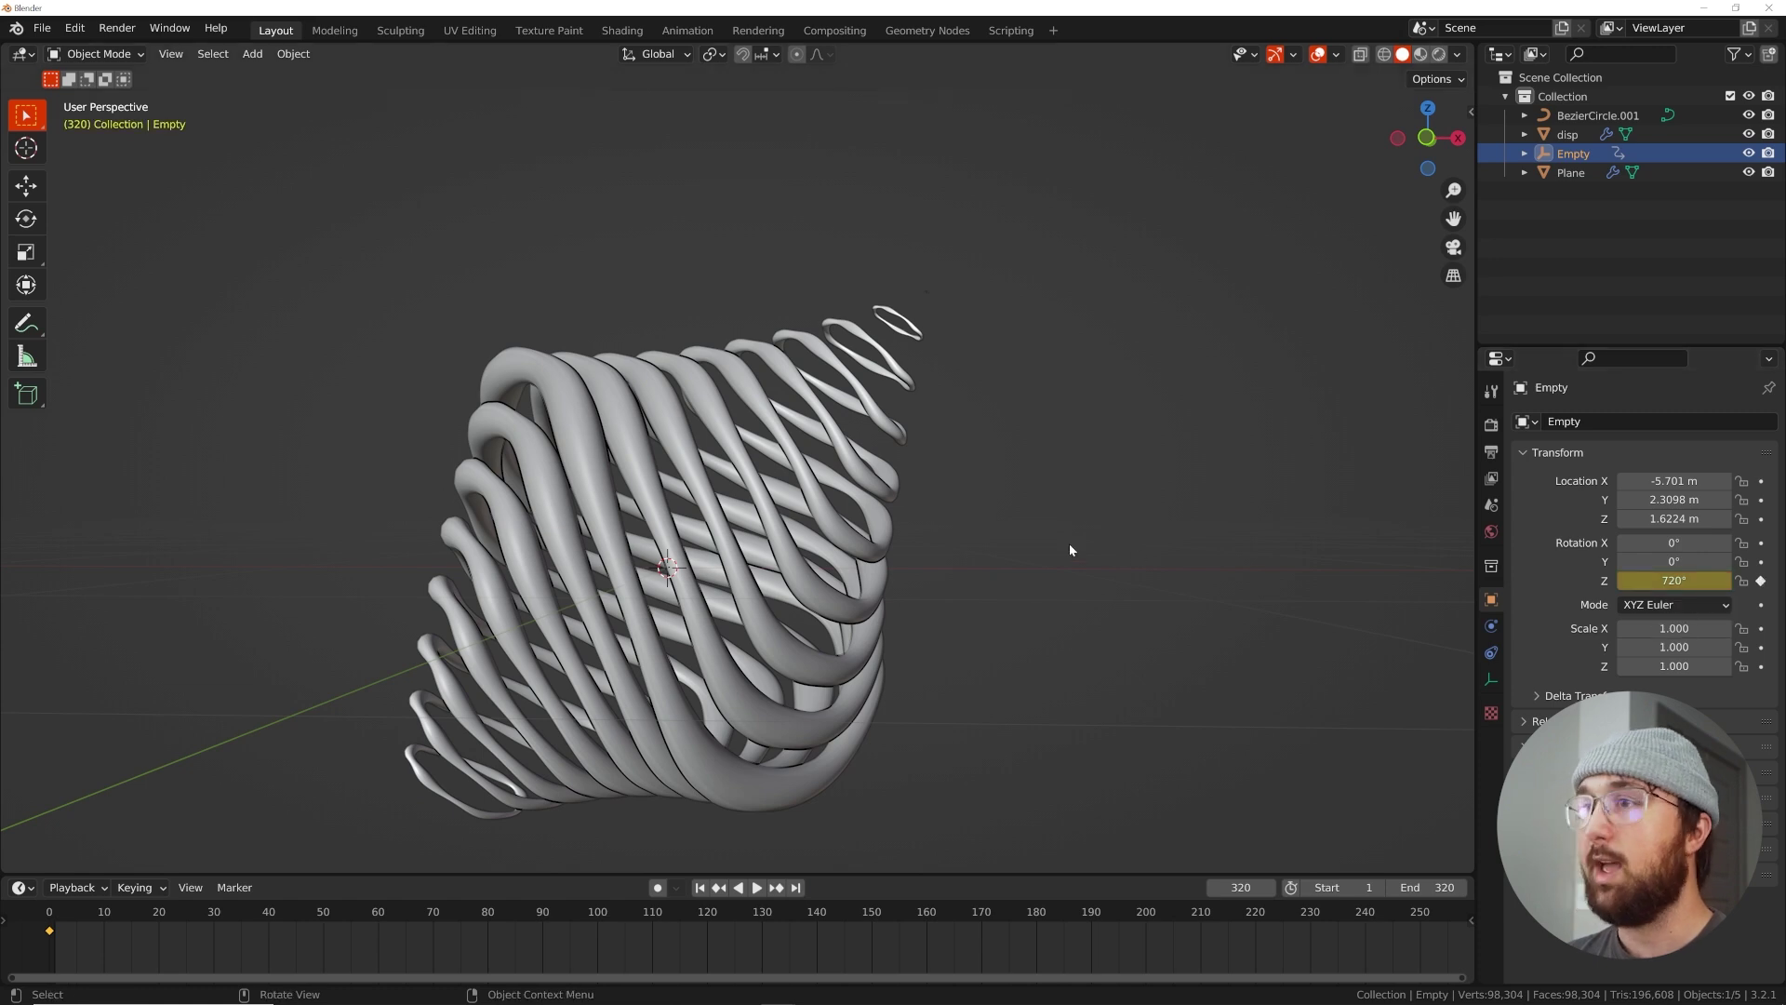
# Play the animation to judge how fast the displacement moves with the Empty's rotation
pyautogui.press('space')
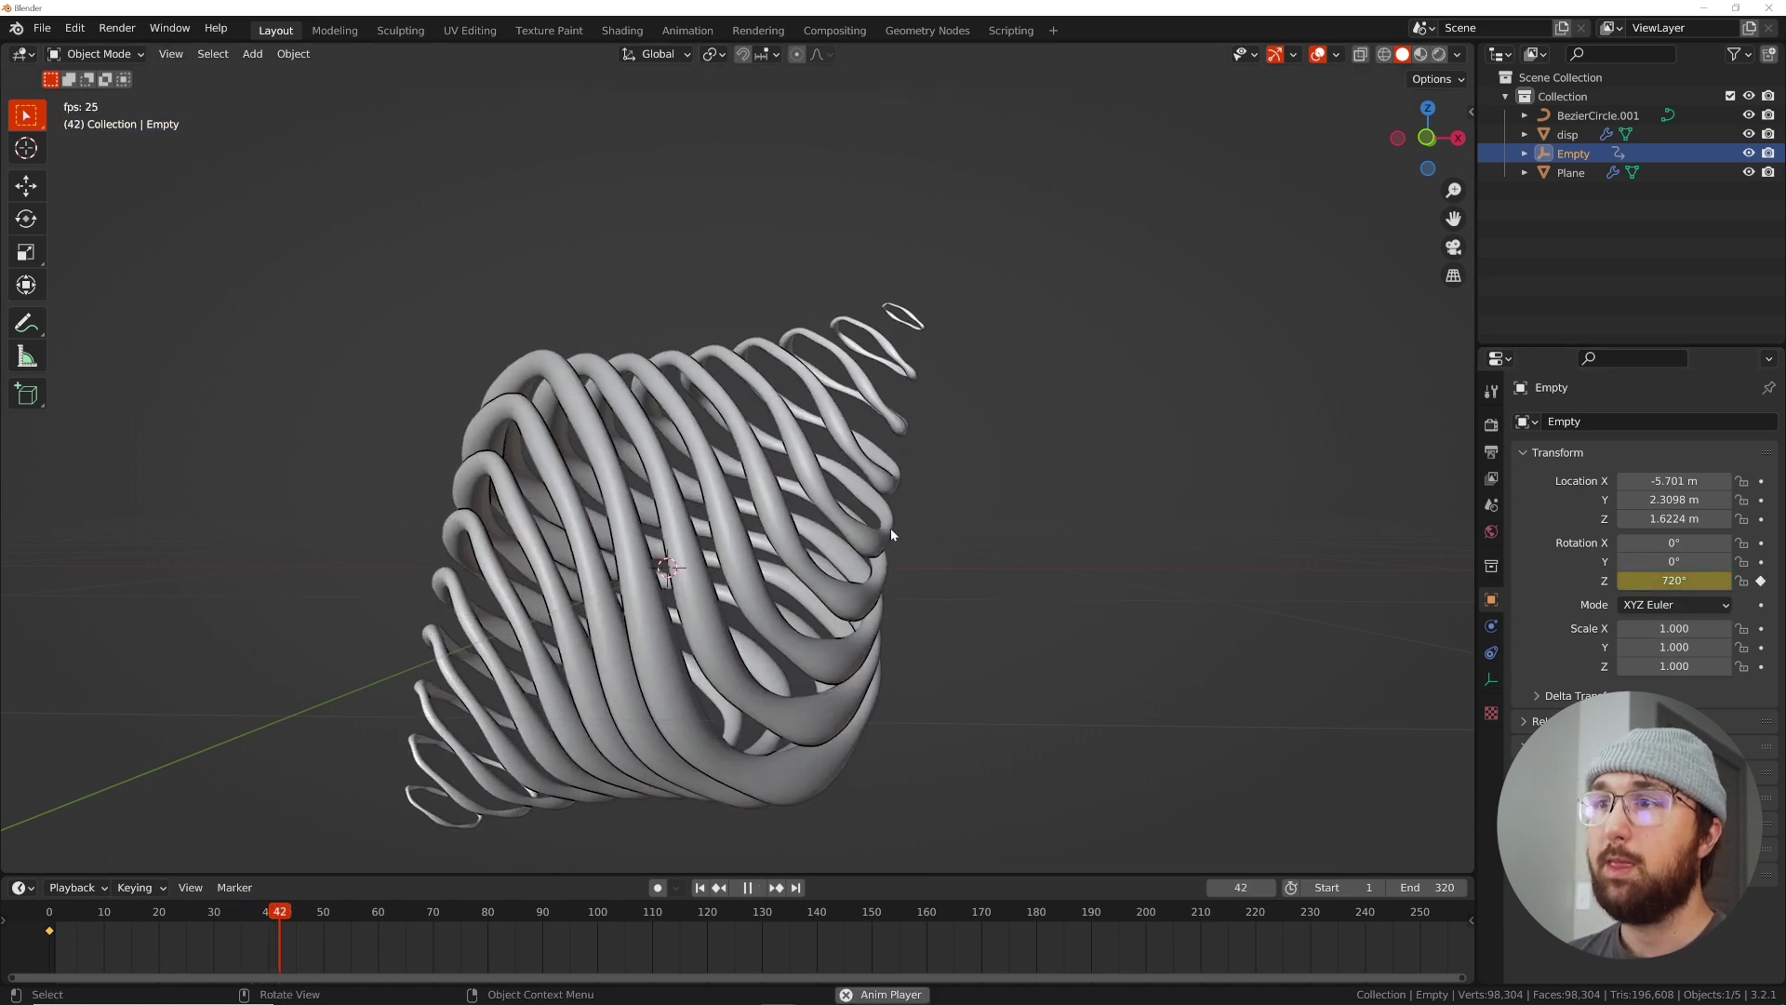
pyautogui.press('space')
pyautogui.scroll(-3, 1317, 925)
pyautogui.press('space')
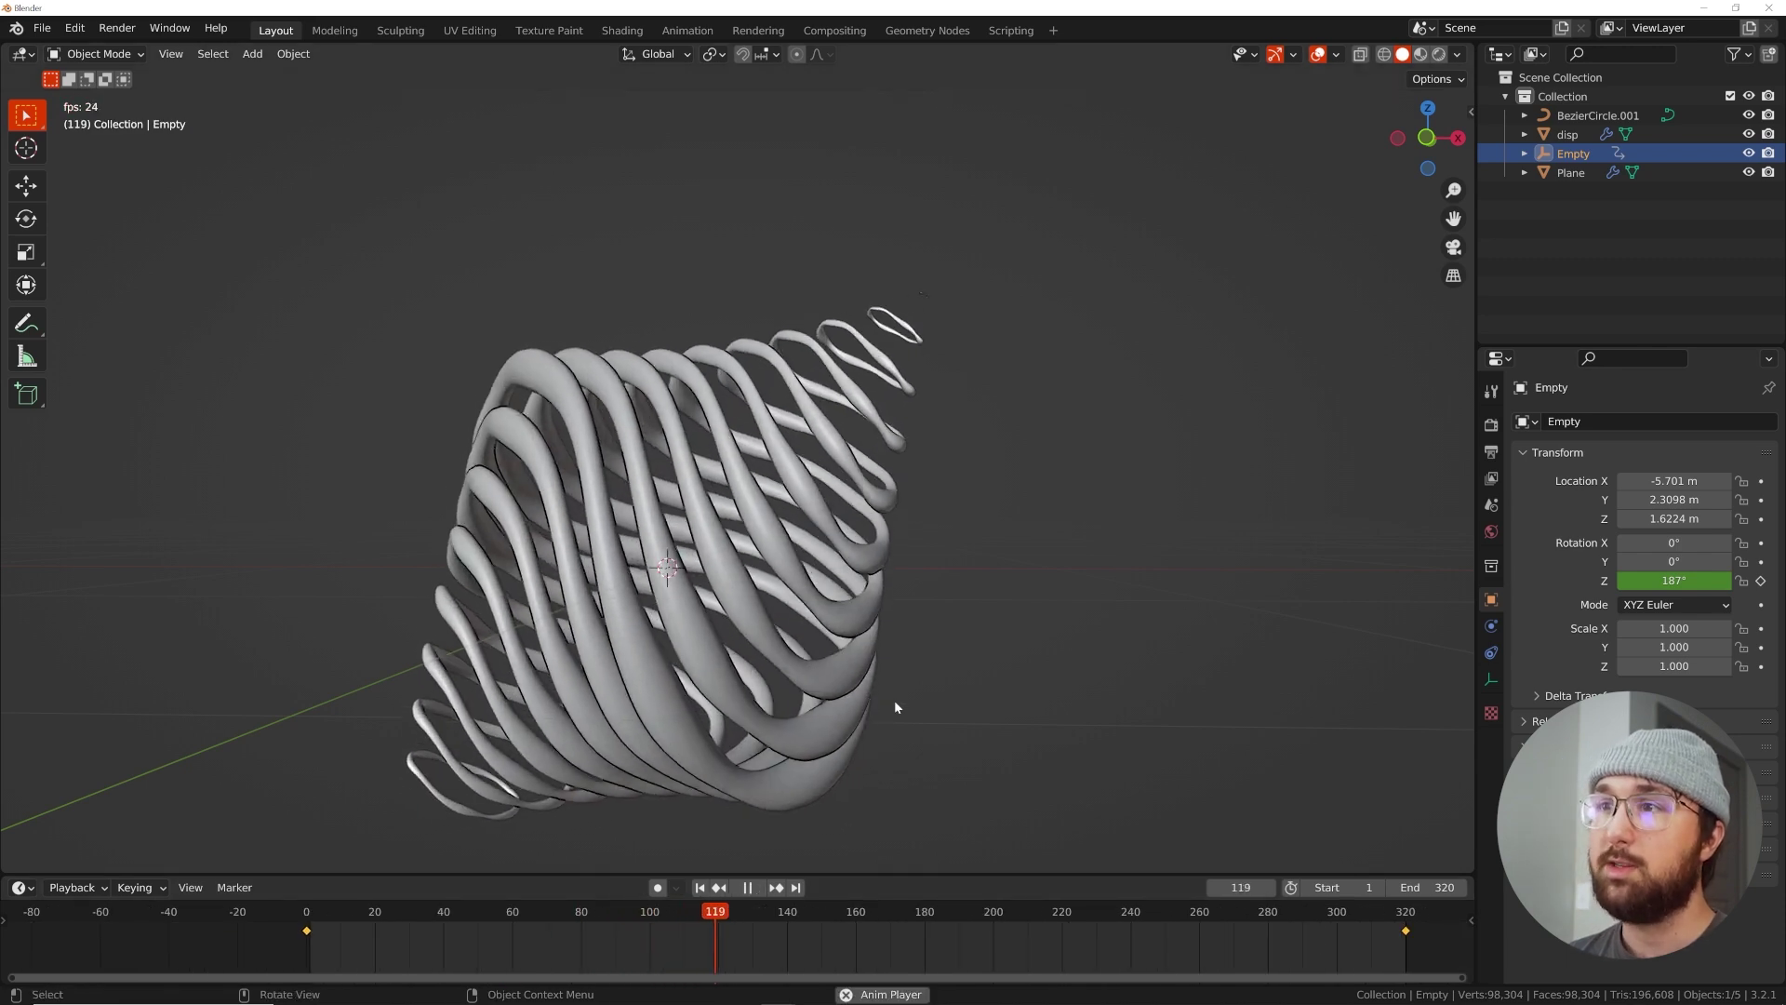
pyautogui.press('space')
# Set the Empty's Z rotation to 1080° at frame 320, keyframe its rotation and play the animation
pyautogui.click(798, 888)
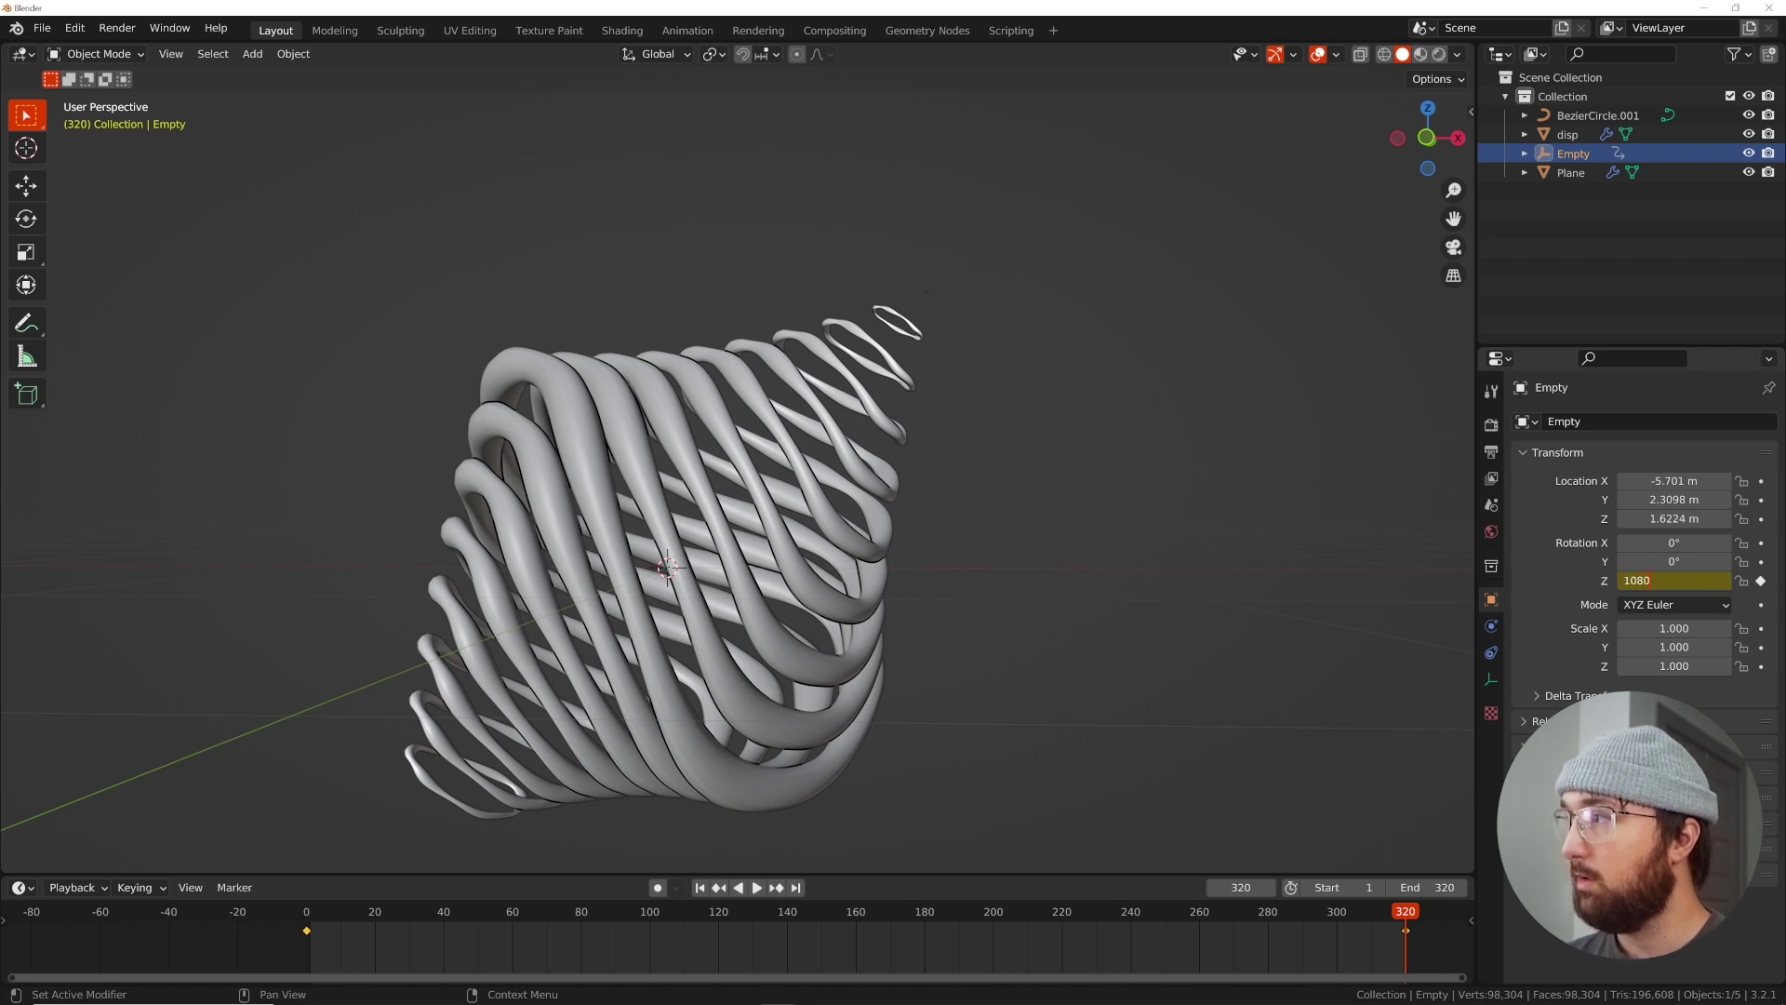
pyautogui.press('Return')
pyautogui.press('i')
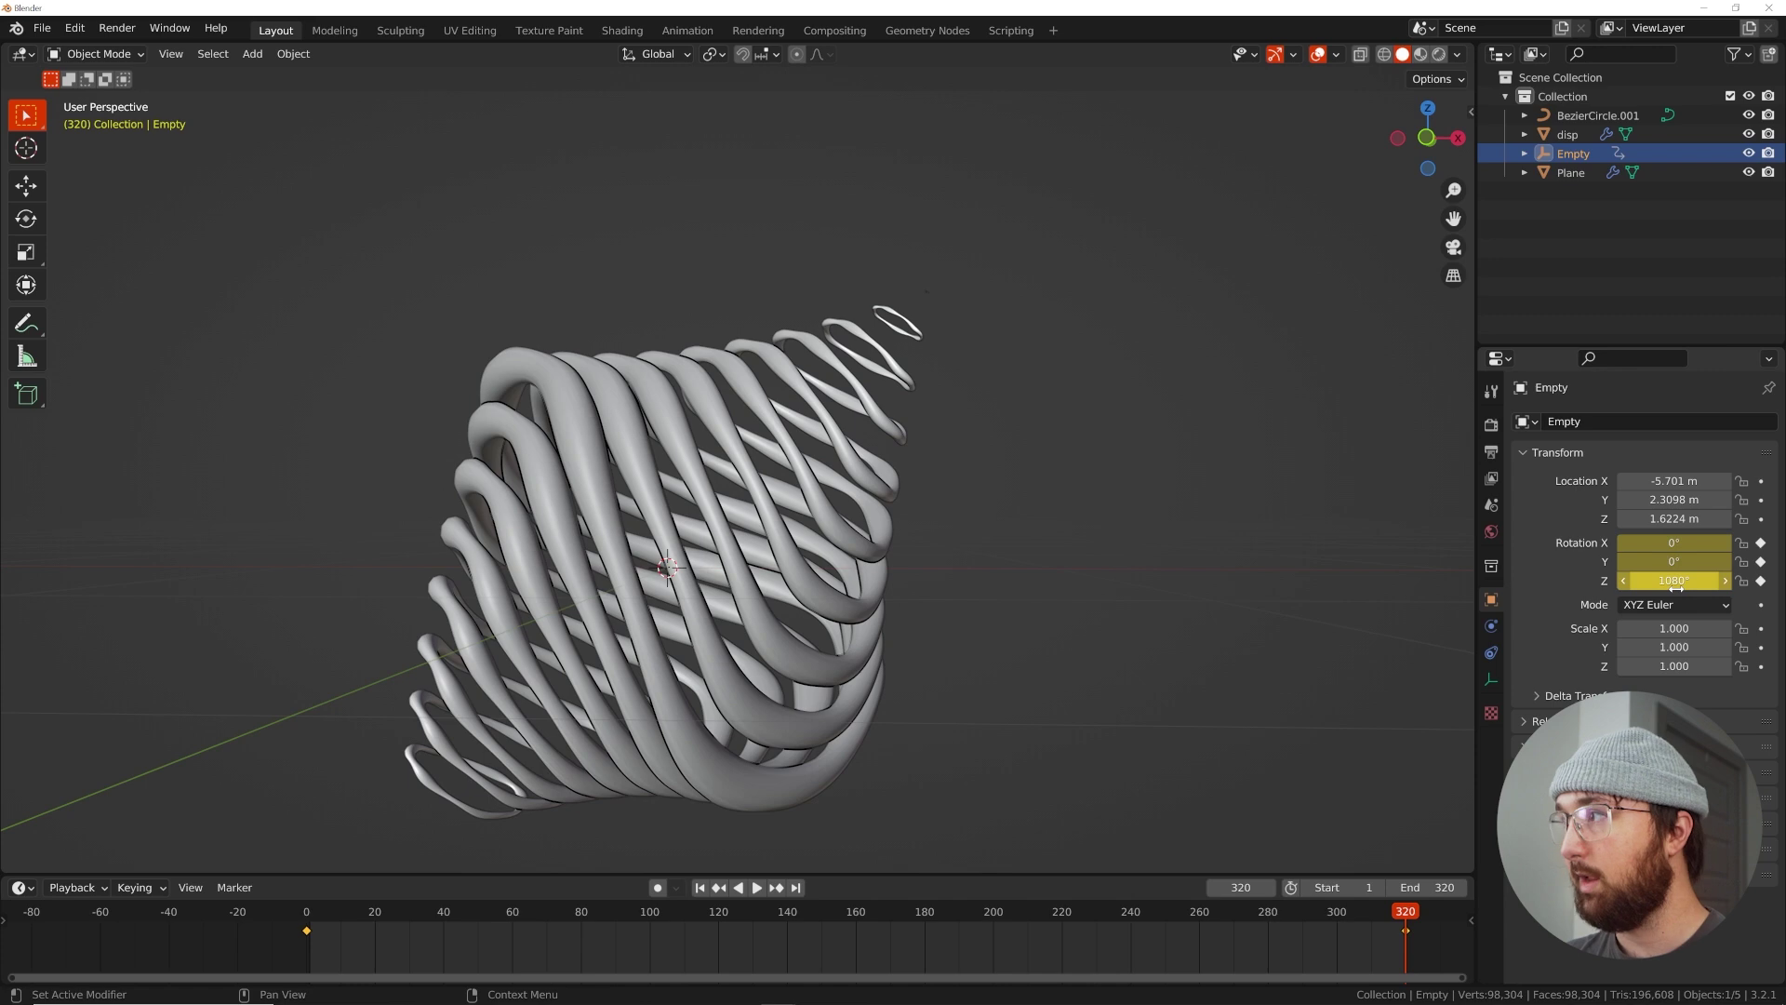
pyautogui.press('space')
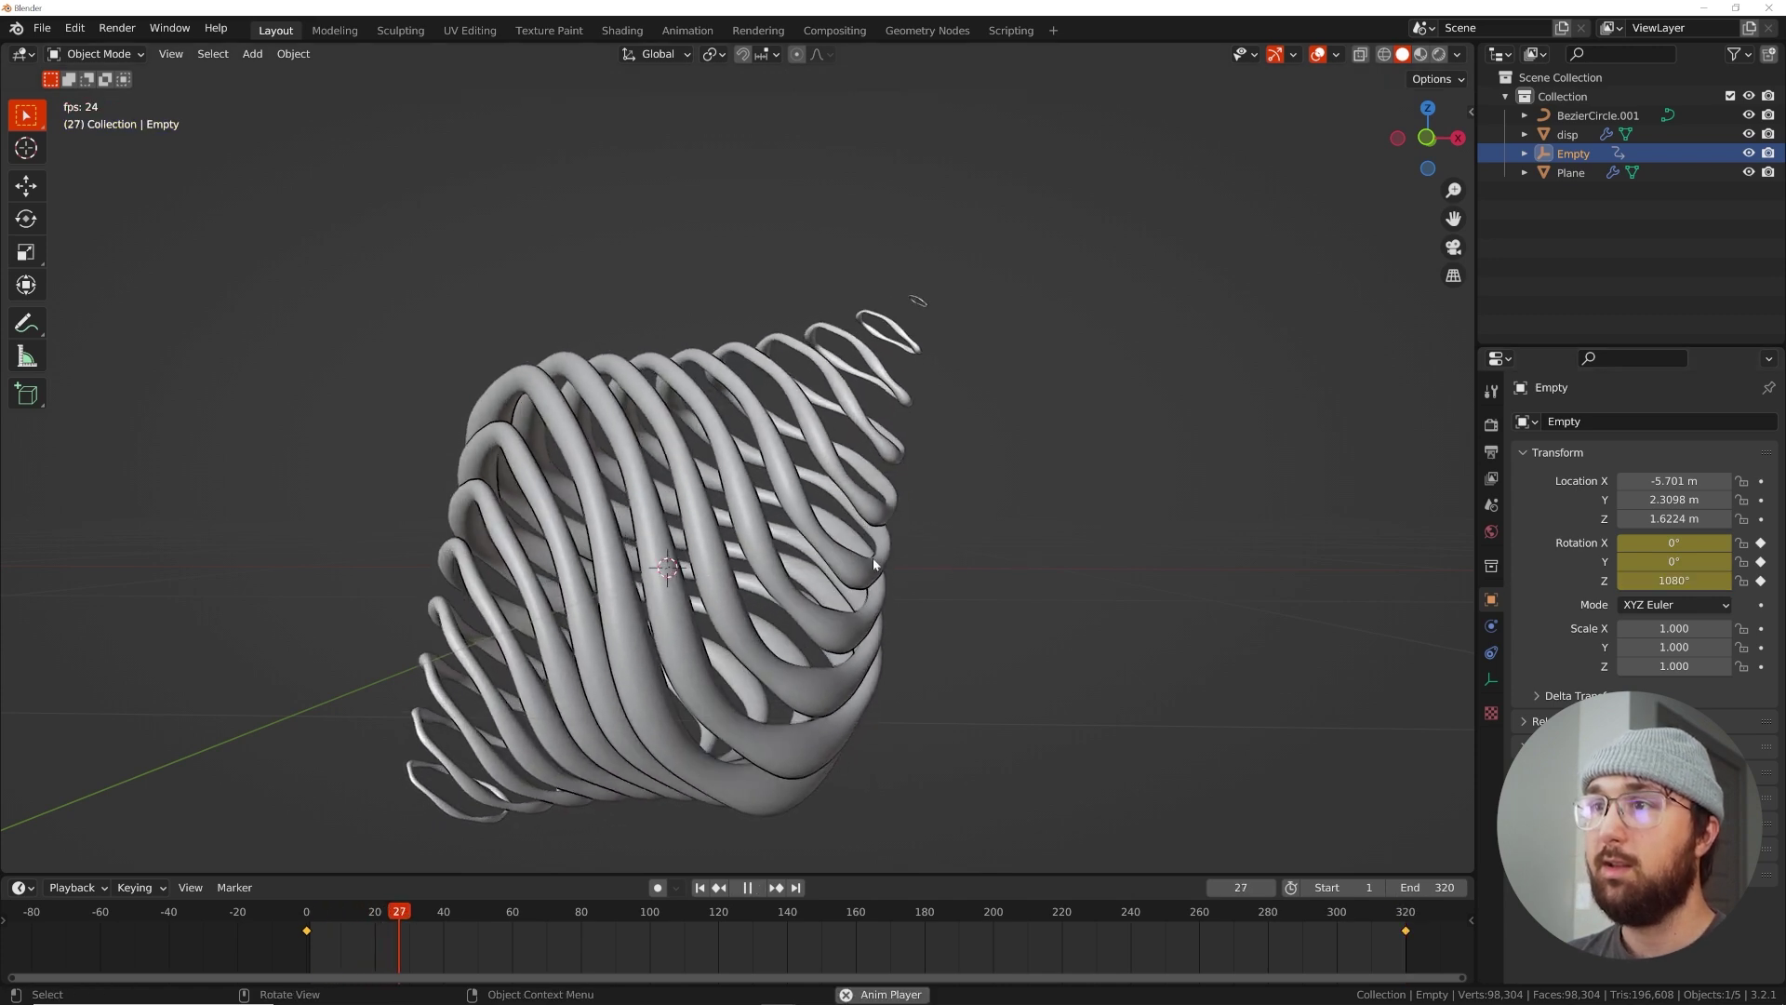
# Examine the playing ring animation up close, stop it, and inspect the sculpture from several angles
pyautogui.scroll(3, 750, 558)
pyautogui.scroll(-1, 750, 558)
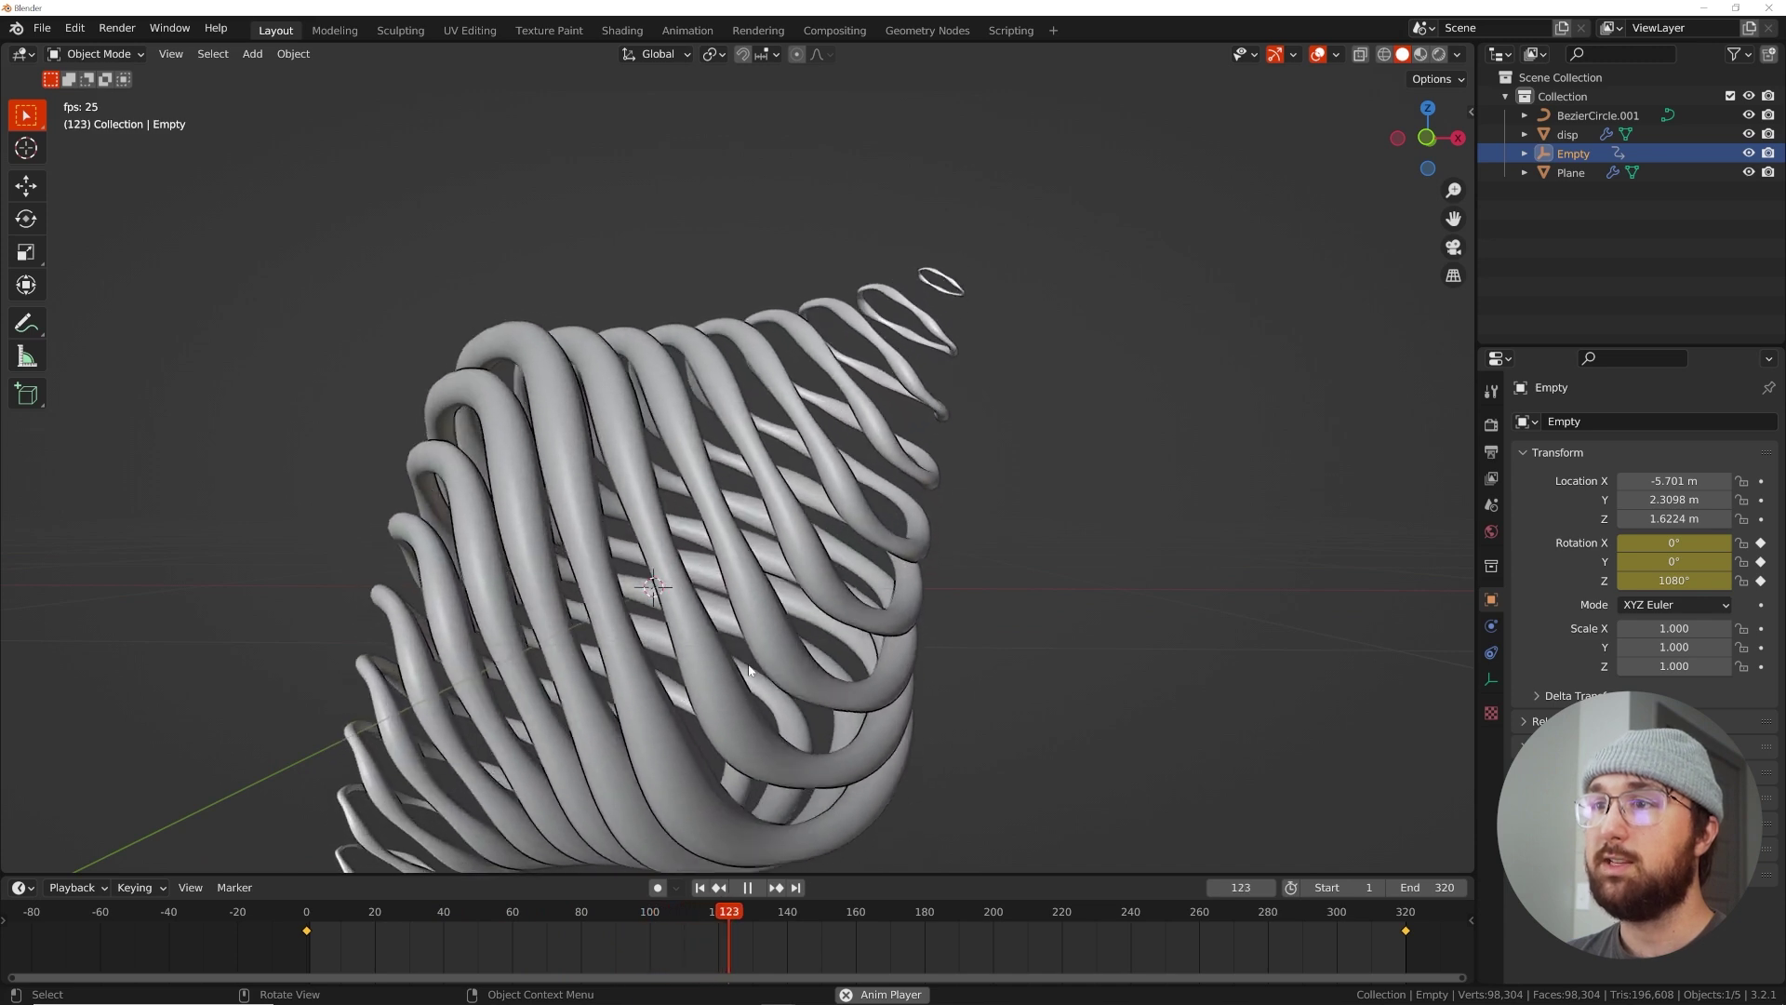
pyautogui.press('space')
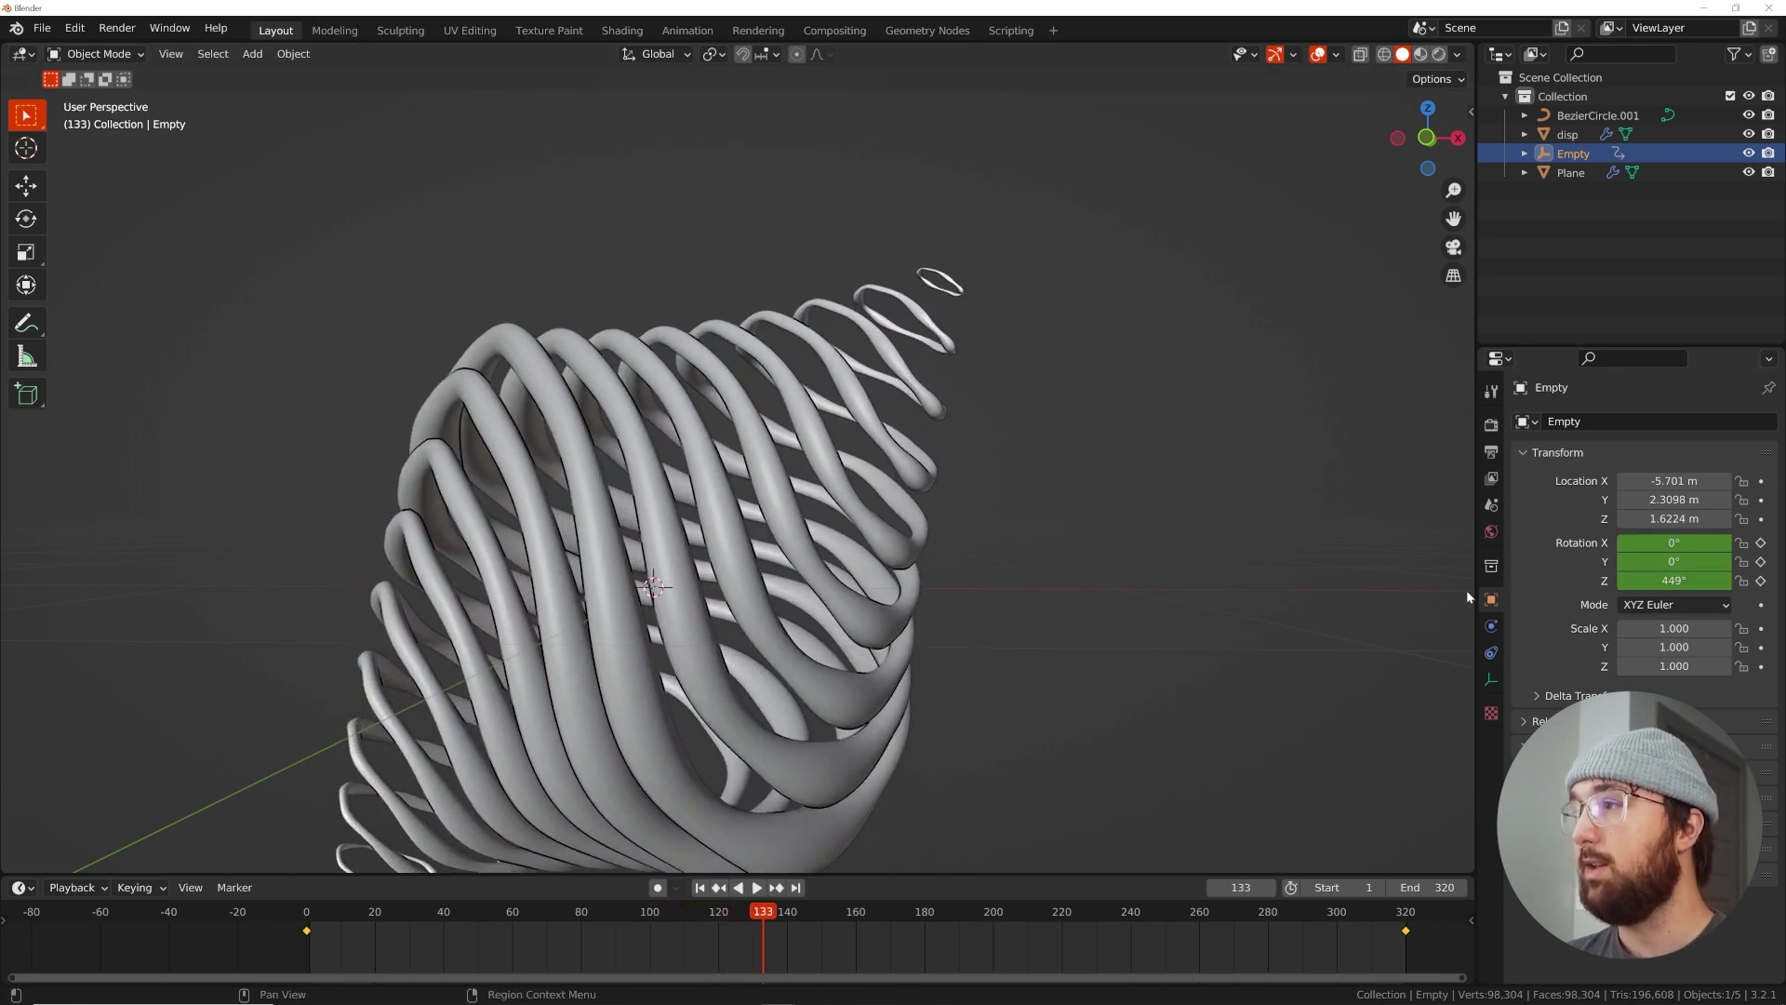
pyautogui.keyDown('shift'); pyautogui.moveTo(869, 659); pyautogui.dragTo(941, 640, button='middle'); pyautogui.keyUp('shift')
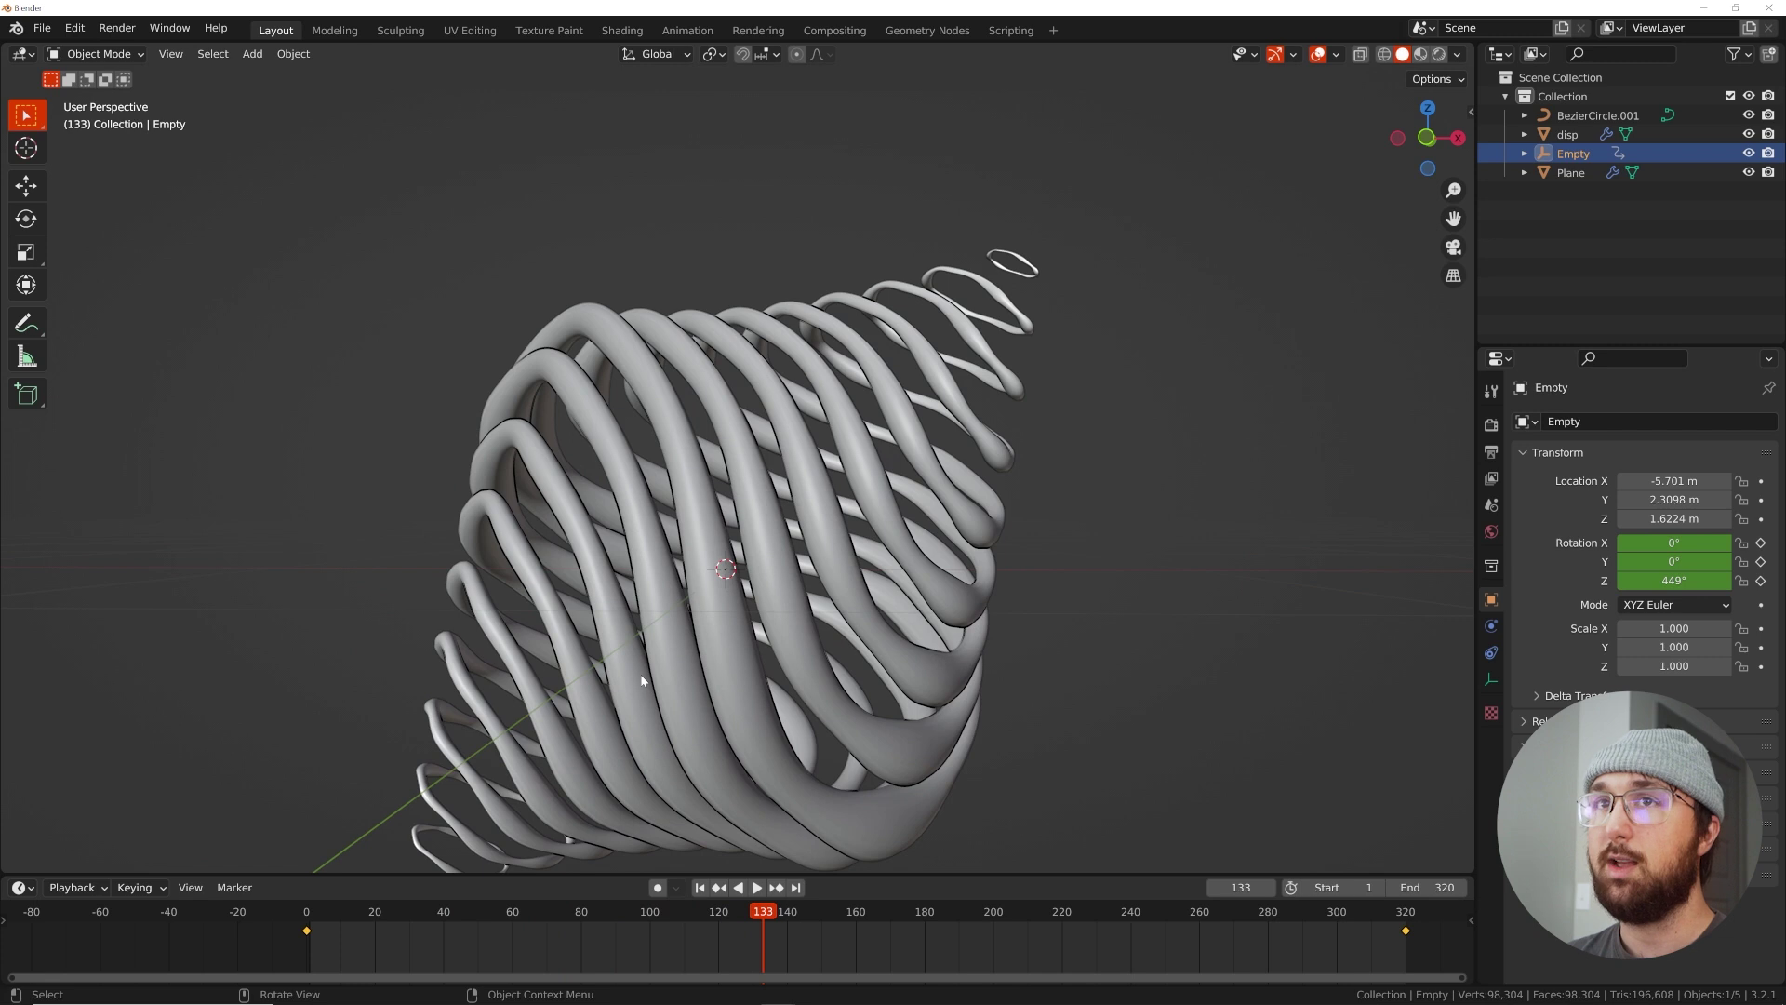
pyautogui.moveTo(646, 676); pyautogui.dragTo(605, 507, button='middle')
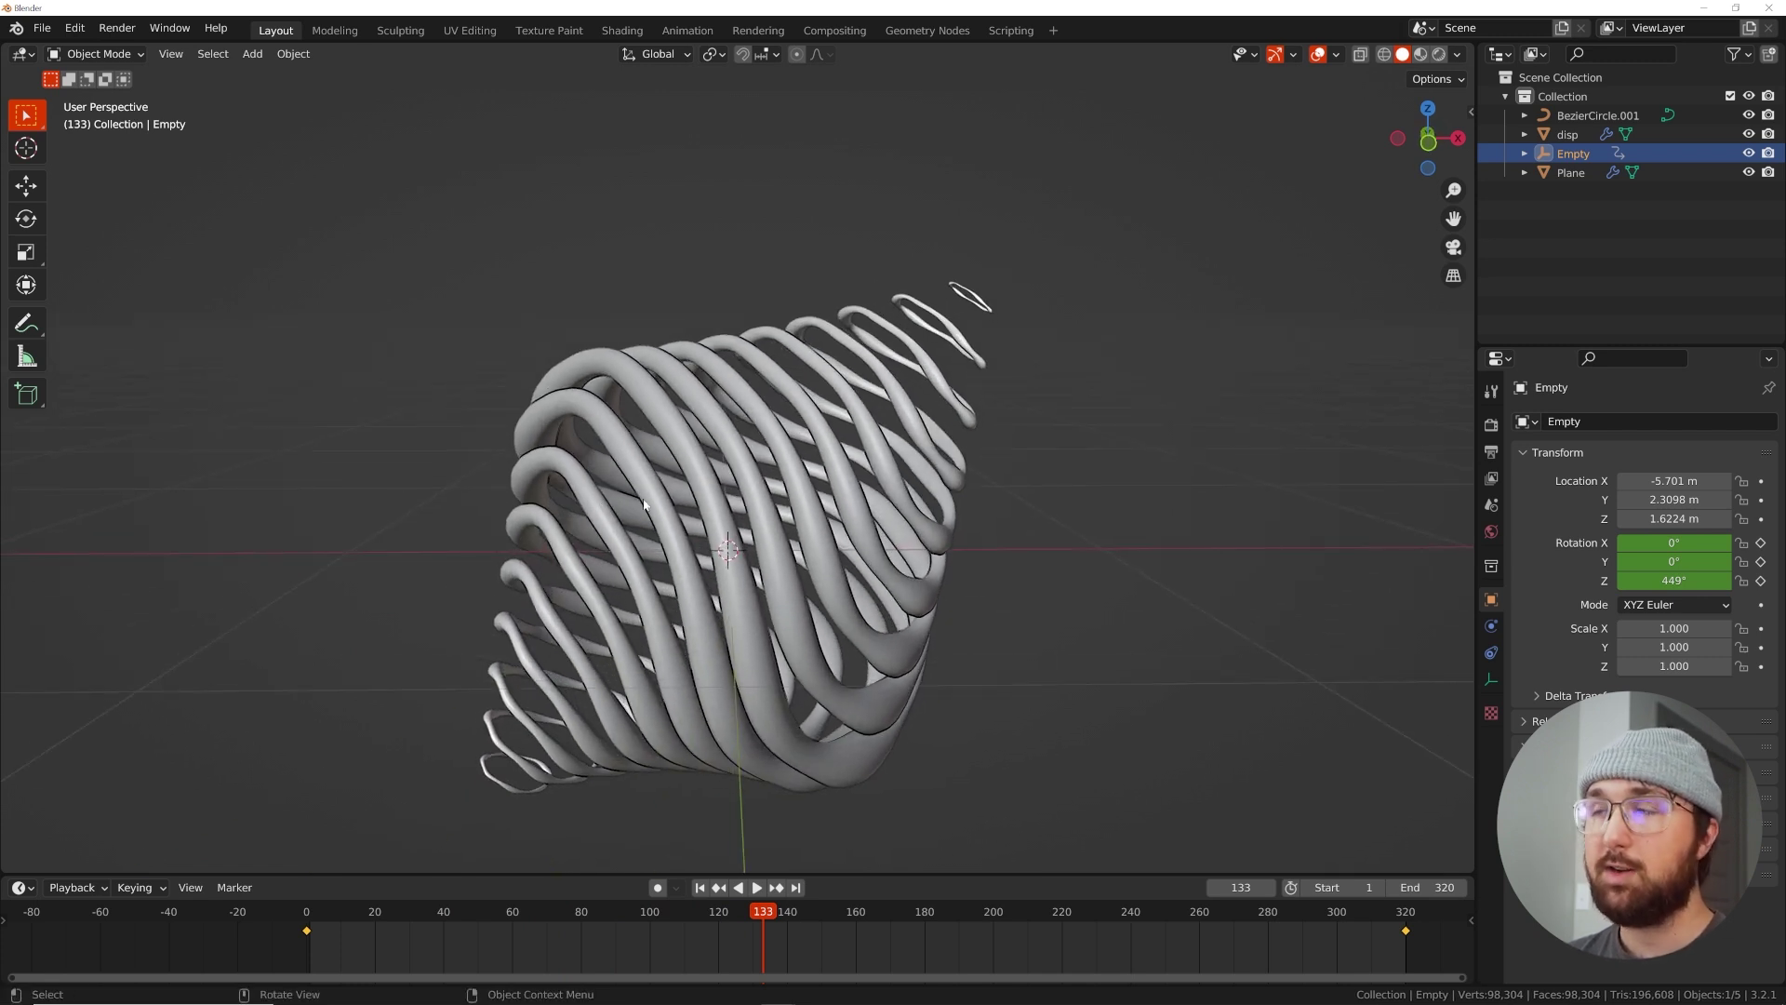
pyautogui.moveTo(605, 505); pyautogui.dragTo(905, 580, button='middle')
pyautogui.press('`')
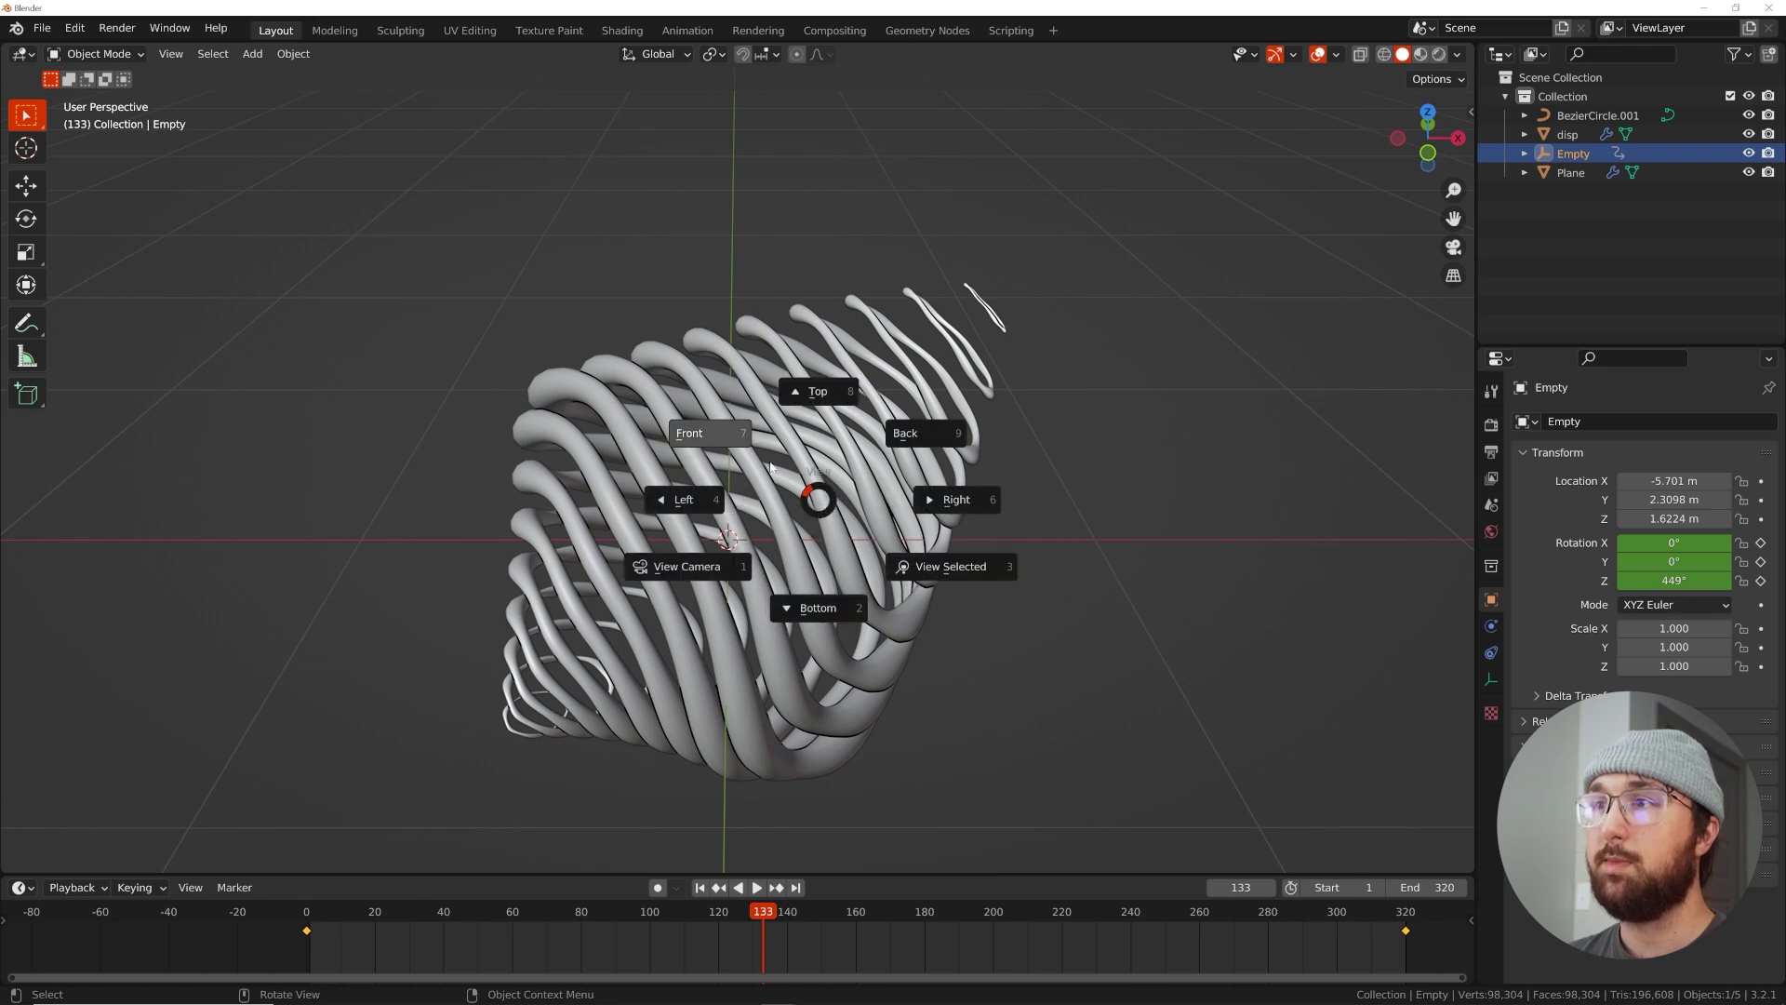
pyautogui.click(709, 435)
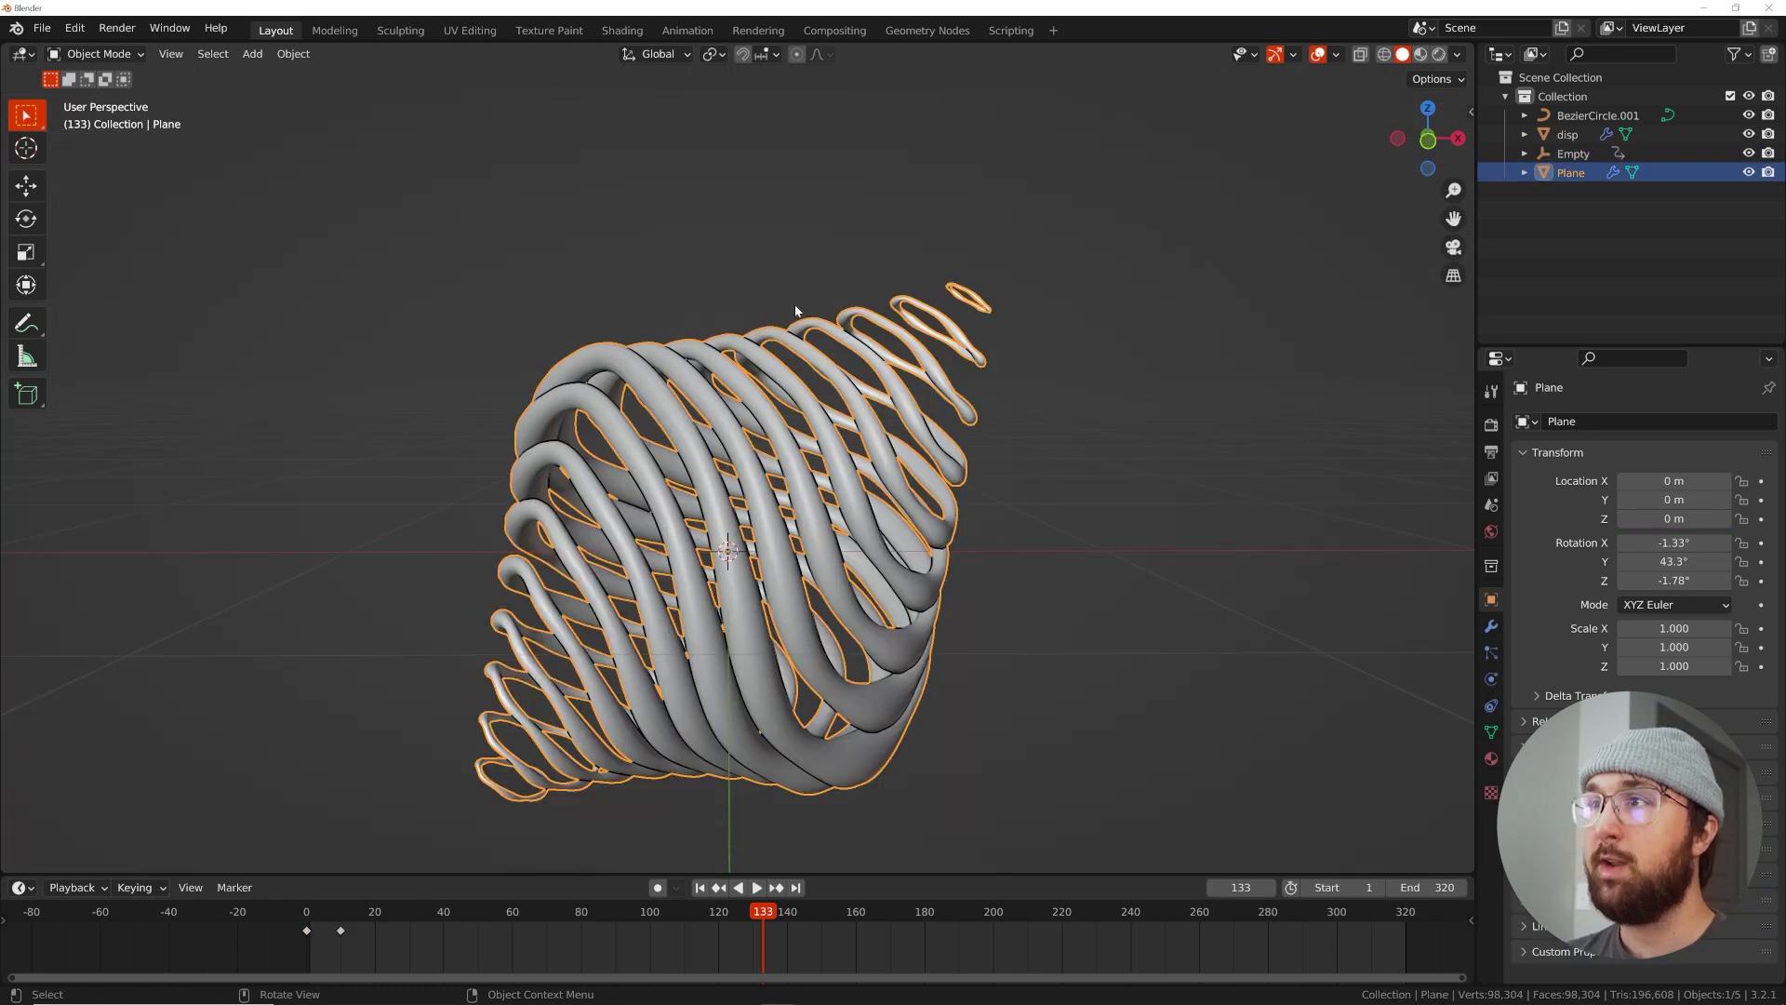
# Add a mesh plane at the origin and rotate it 90° about X so it stands upright
pyautogui.press('`')
pyautogui.click(679, 237)
pyautogui.press('`')
pyautogui.click(609, 186)
pyautogui.hotkey('shift', 'a')
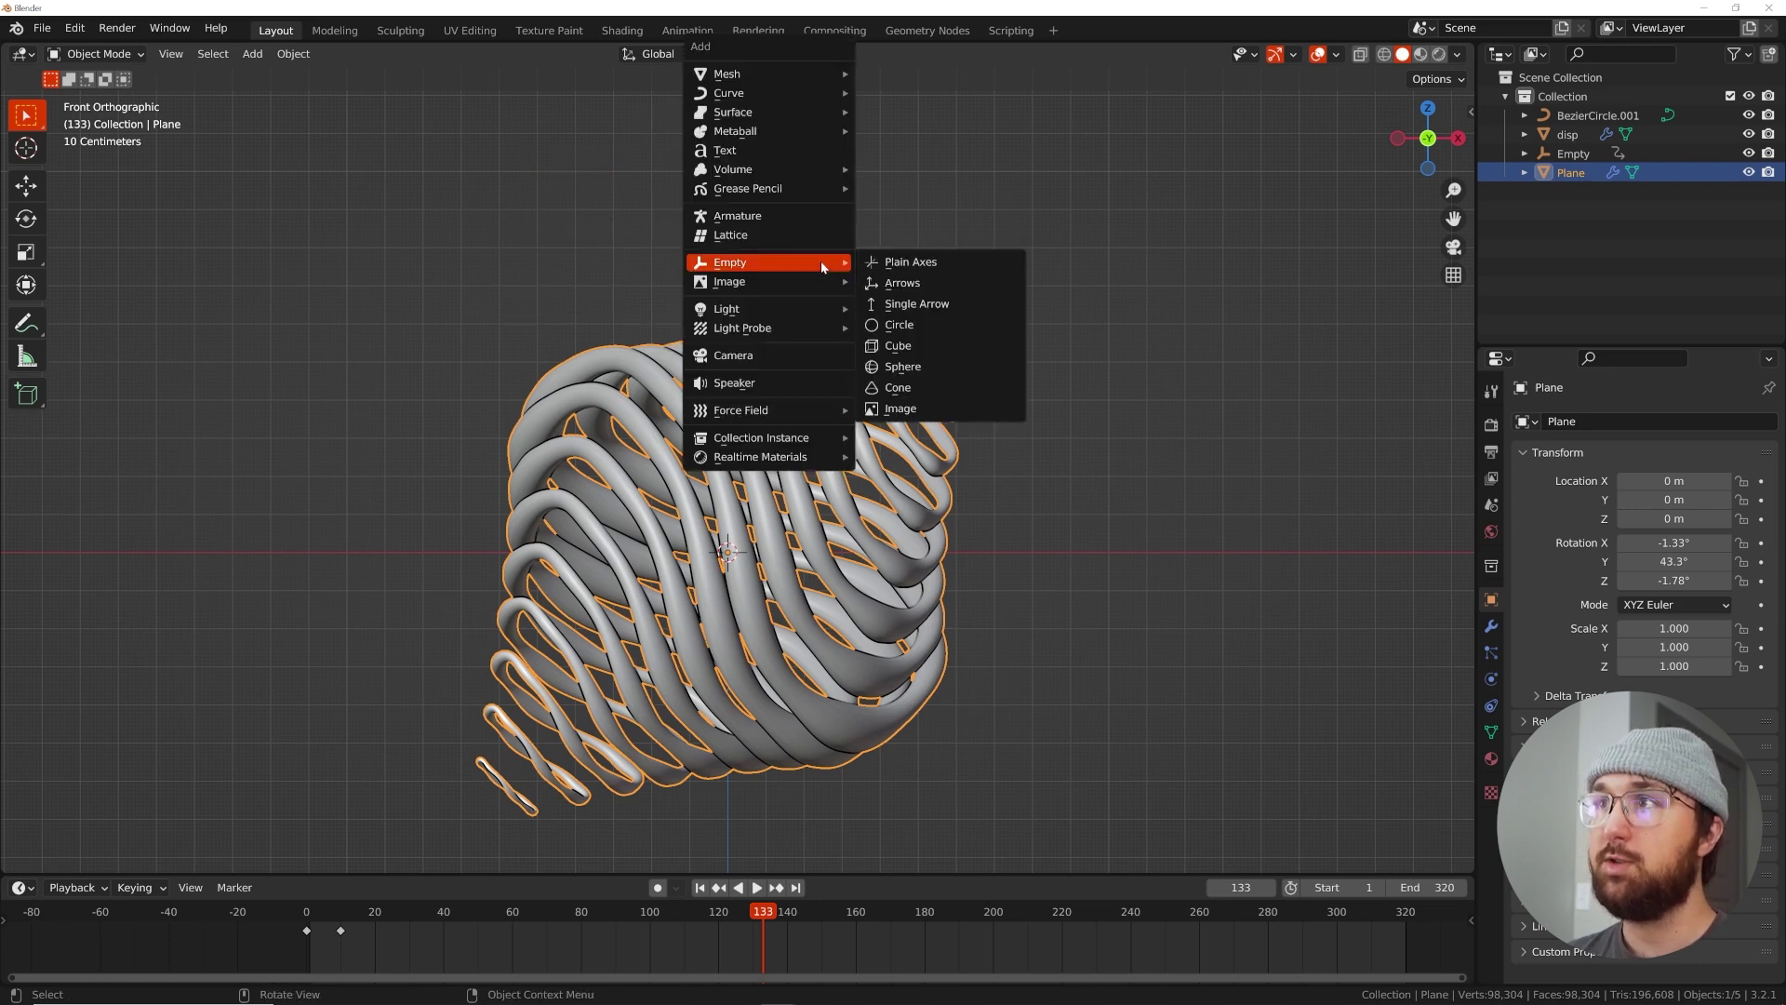
pyautogui.moveTo(762, 93)
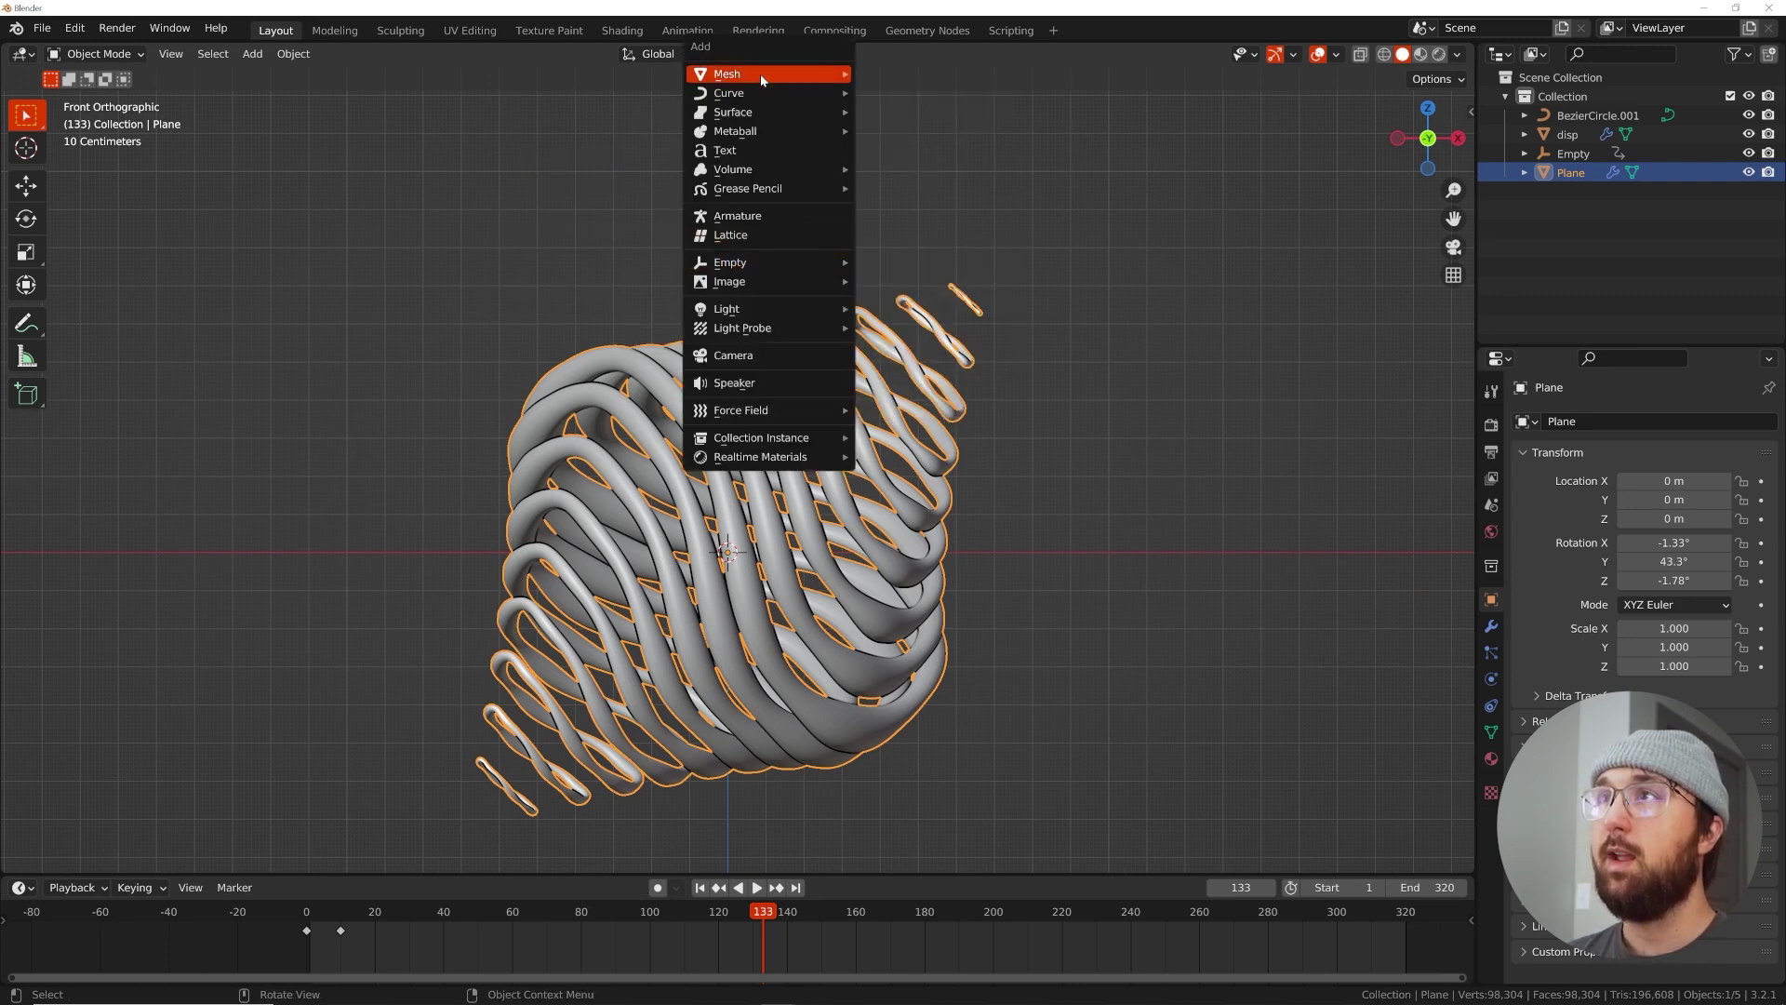
pyautogui.click(889, 73)
pyautogui.press('r')
pyautogui.press('x')
pyautogui.press('9')
pyautogui.press('0')
pyautogui.press('Return')
# Scale the upright plane uniformly to about 5.05 as a large backdrop
pyautogui.moveTo(910, 225); pyautogui.dragTo(997, 489, button='middle')
pyautogui.scroll(-3, 996, 489)
pyautogui.press('s')
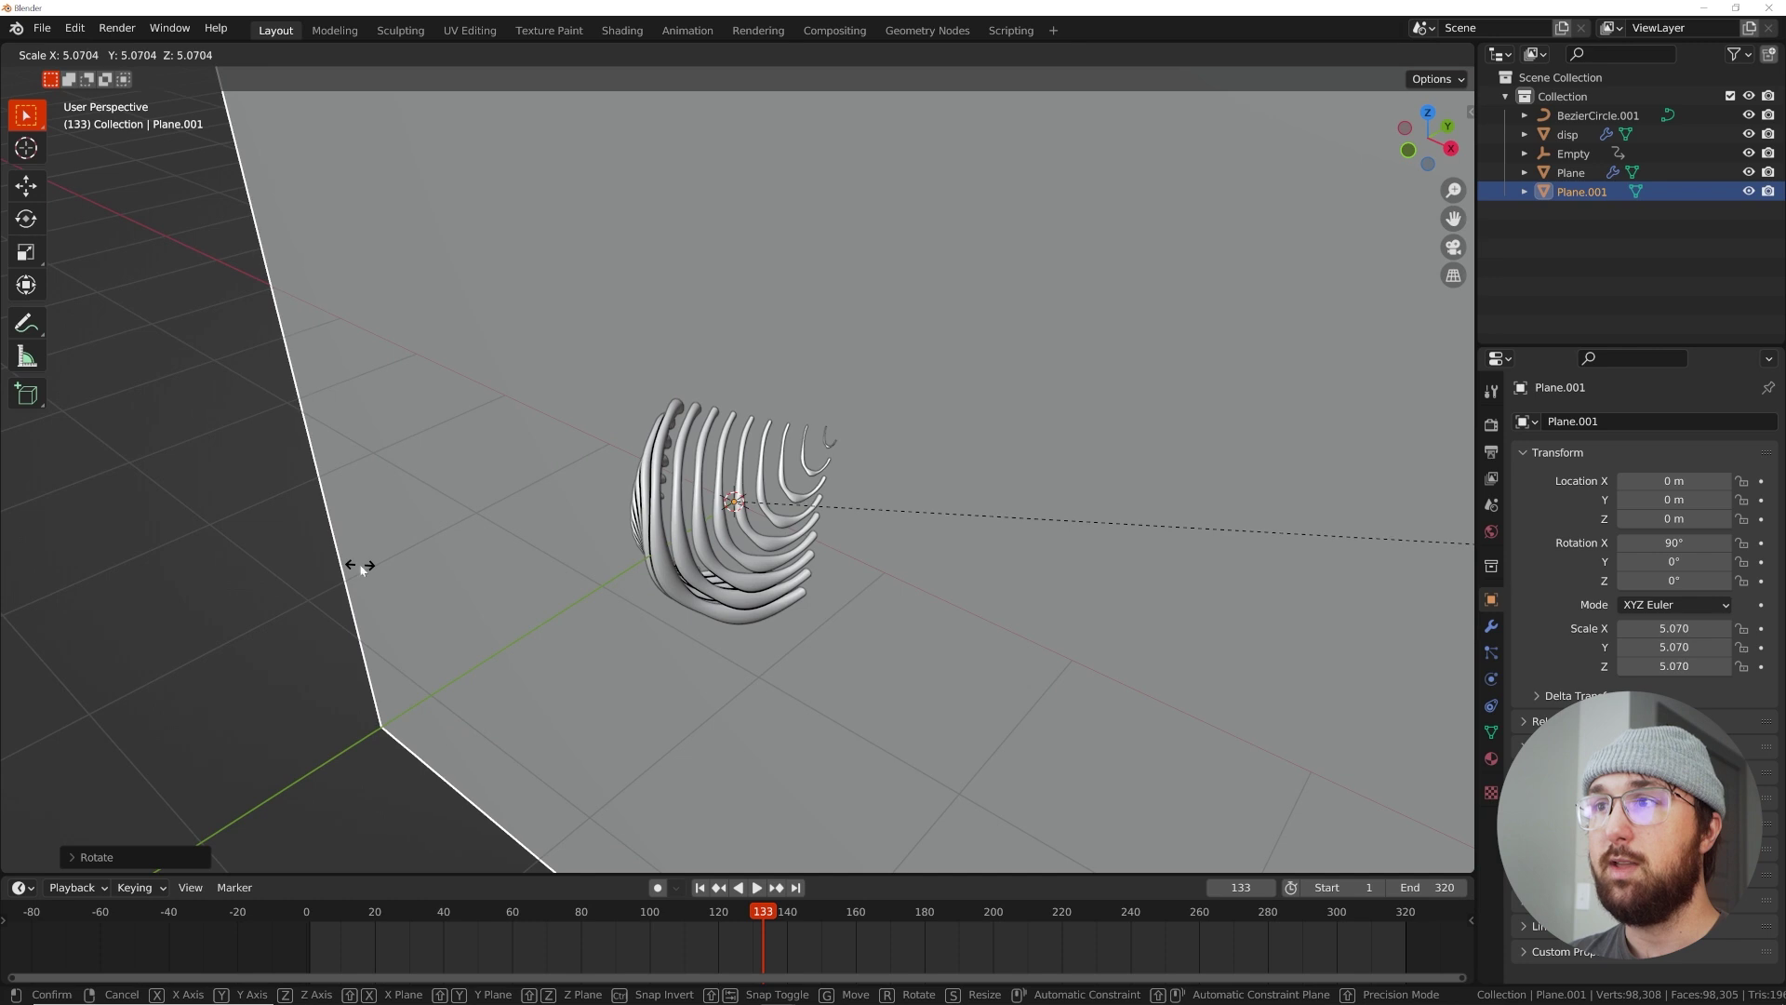
pyautogui.press('Escape')
pyautogui.scroll(-3, 753, 414)
pyautogui.press('s')
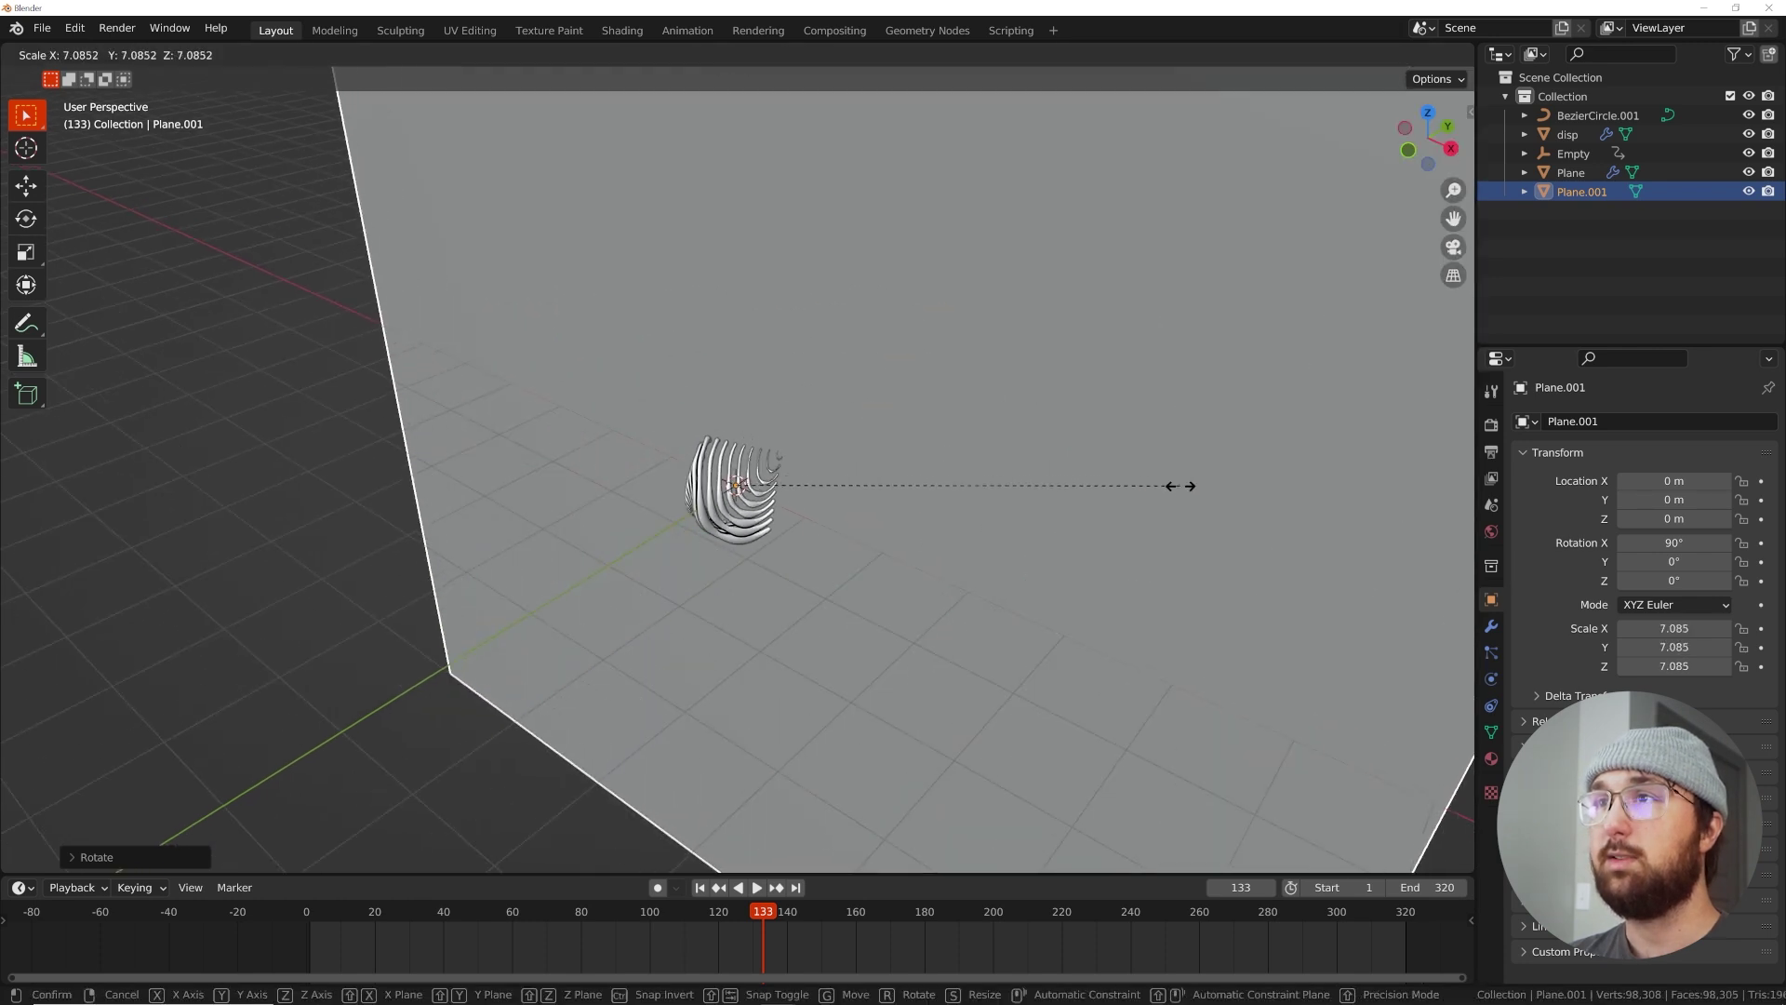
pyautogui.click(966, 454)
# Move the backdrop plane behind the sculpture along Y, to about 9.68 m
pyautogui.scroll(-4, 690, 383)
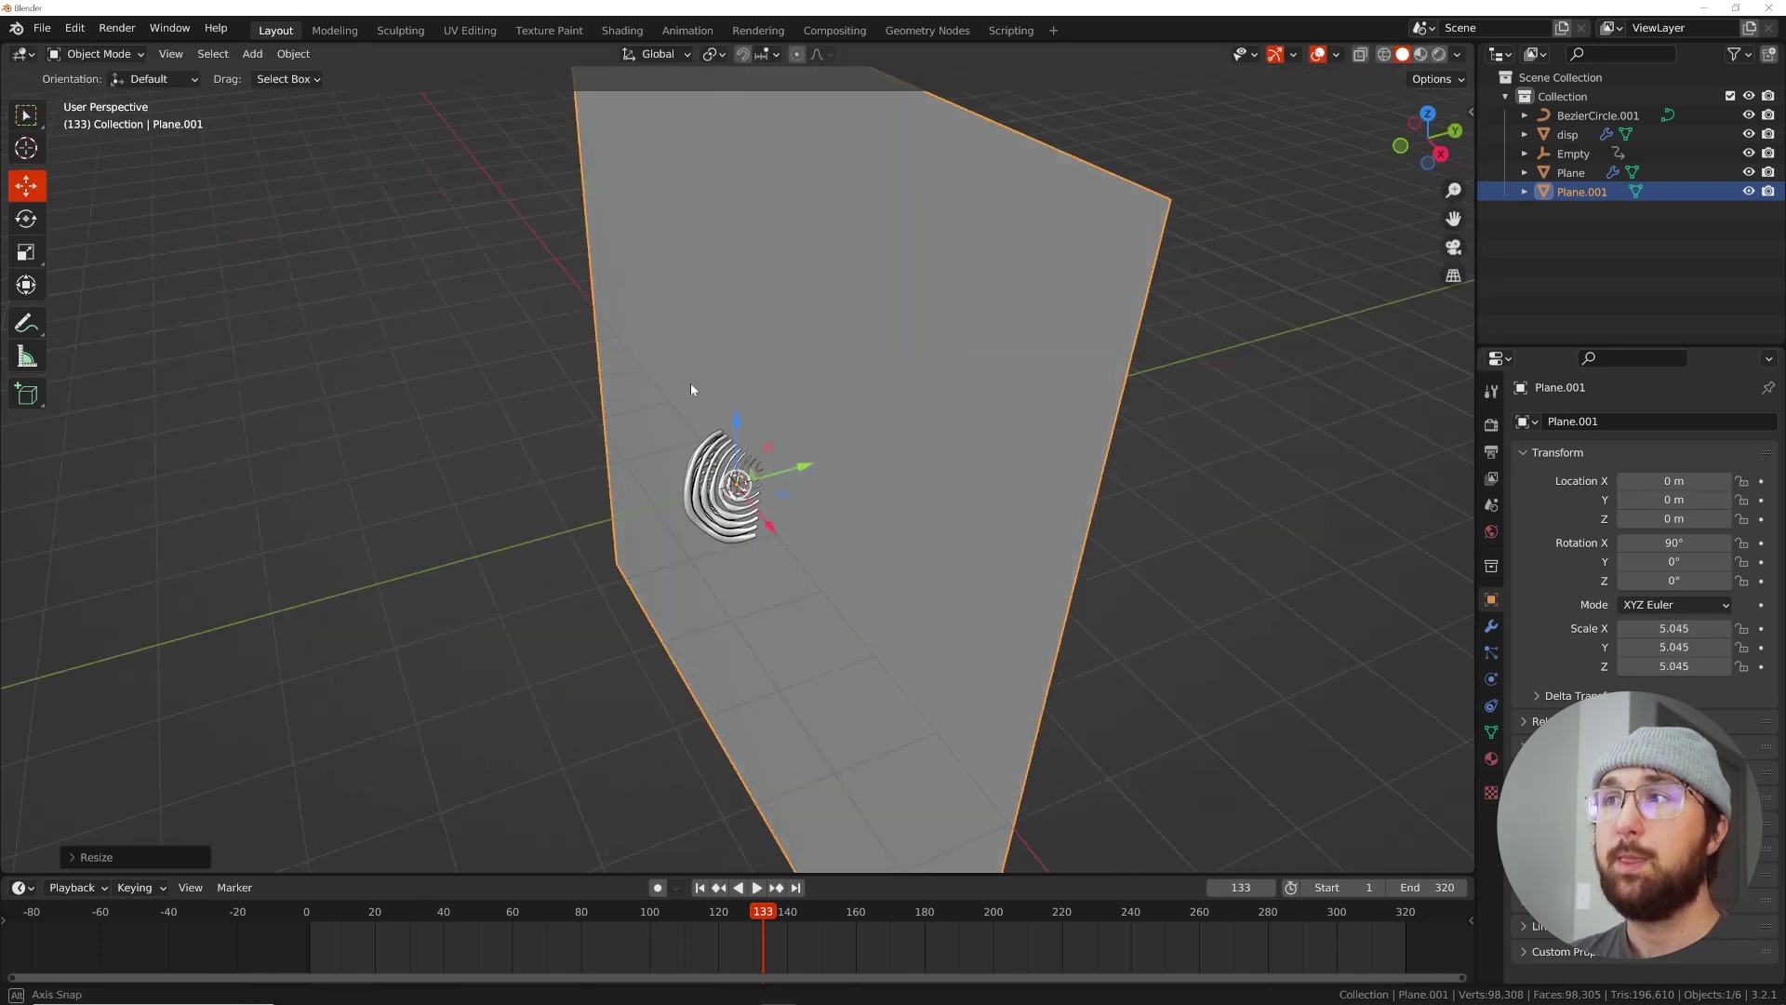
pyautogui.moveTo(690, 383); pyautogui.dragTo(763, 400, button='middle')
pyautogui.press('g')
pyautogui.press('y')
pyautogui.click(1160, 398)
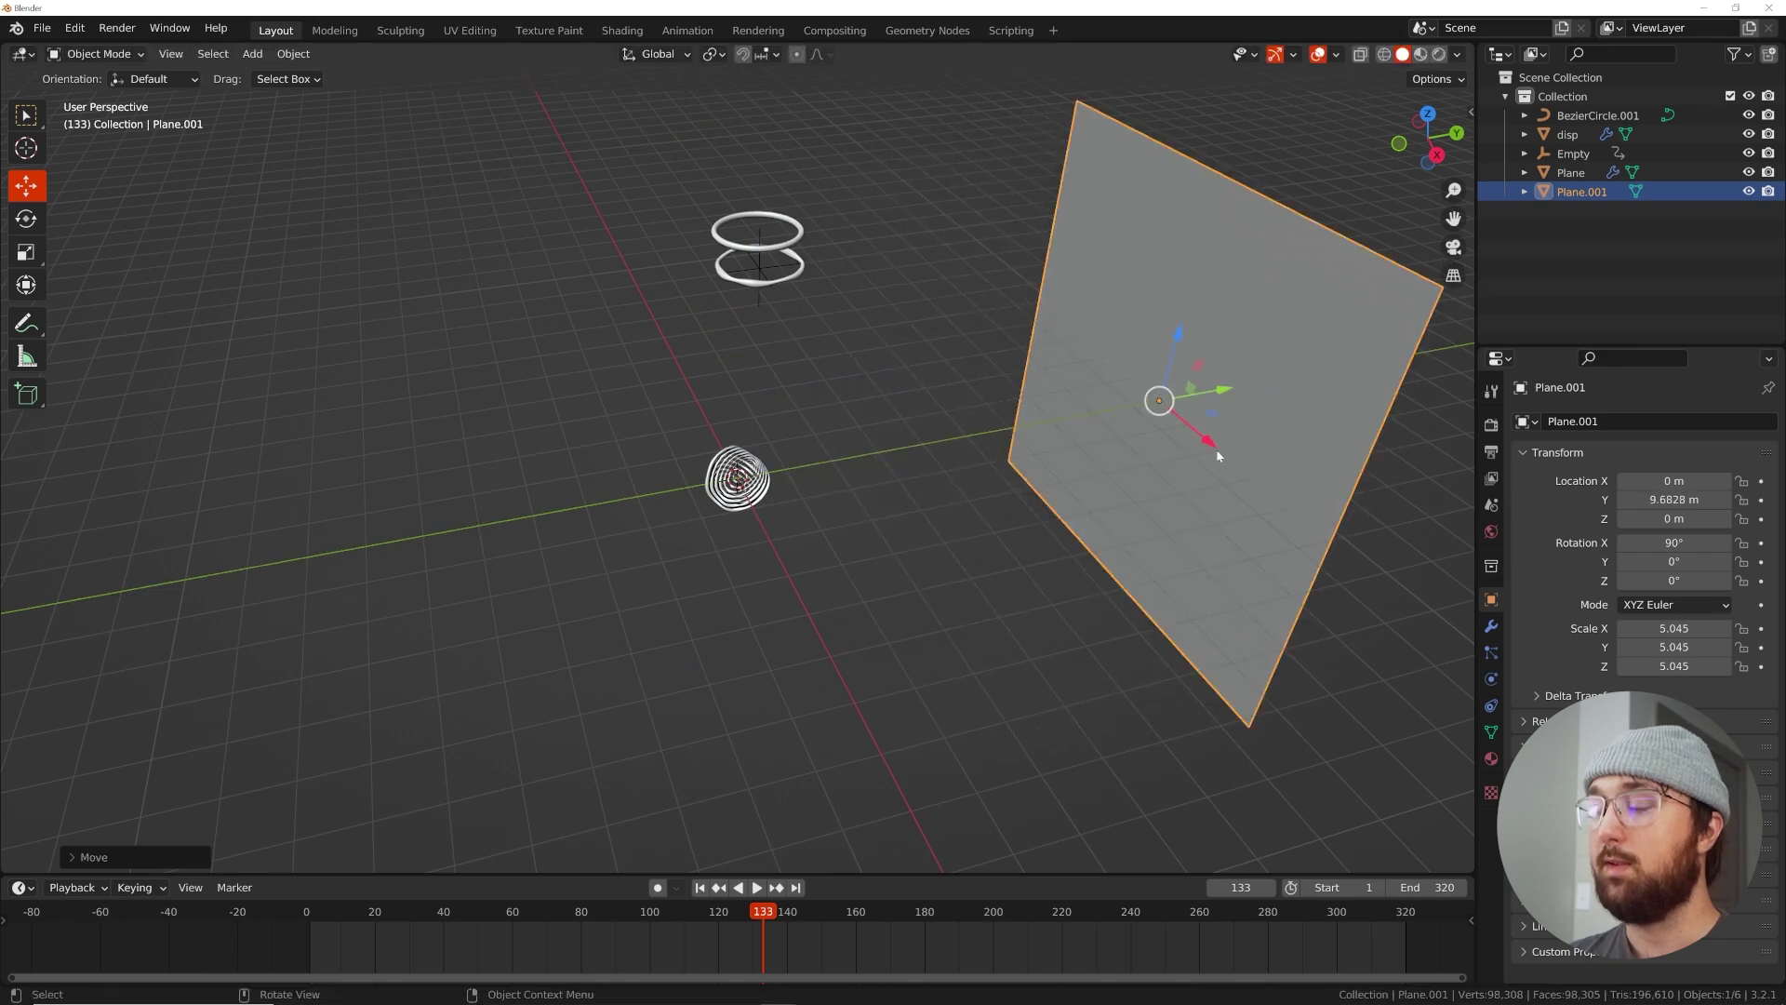
# Add a camera facing the sculpture's front, move it back to about -4.84 m on Y, and look through it
pyautogui.press('`')
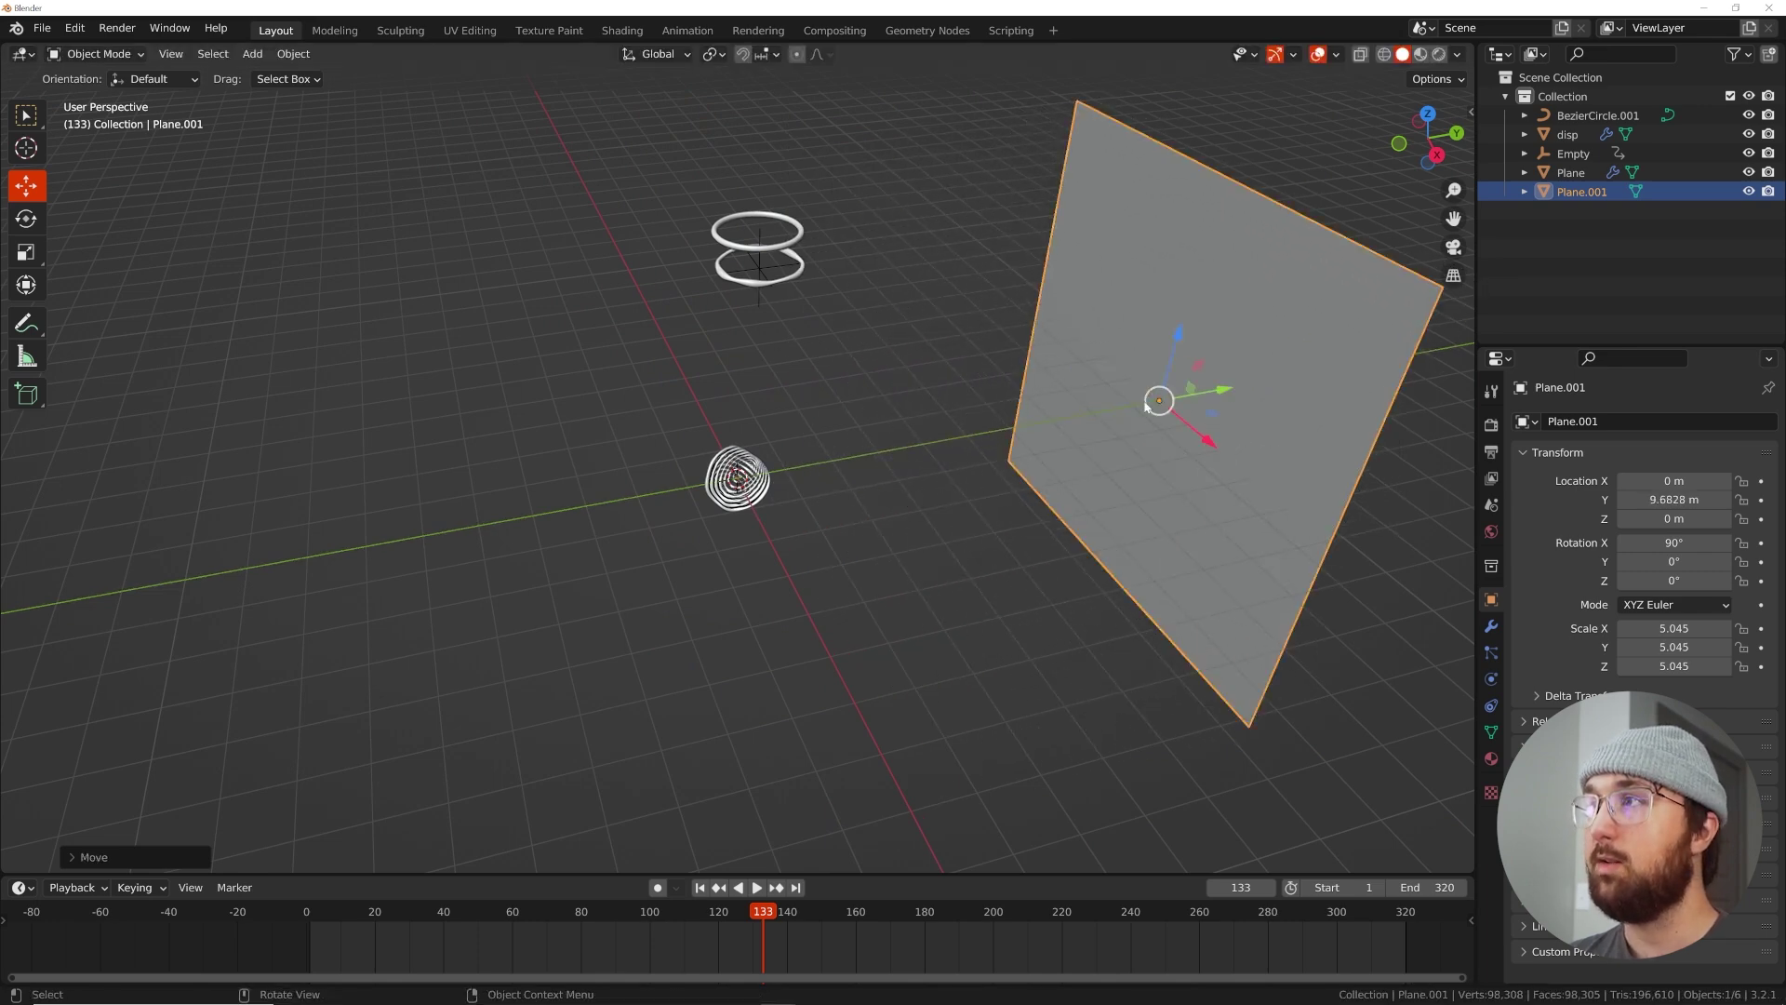
pyautogui.click(1098, 385)
pyautogui.scroll(5, 873, 522)
pyautogui.hotkey('shift', 'a')
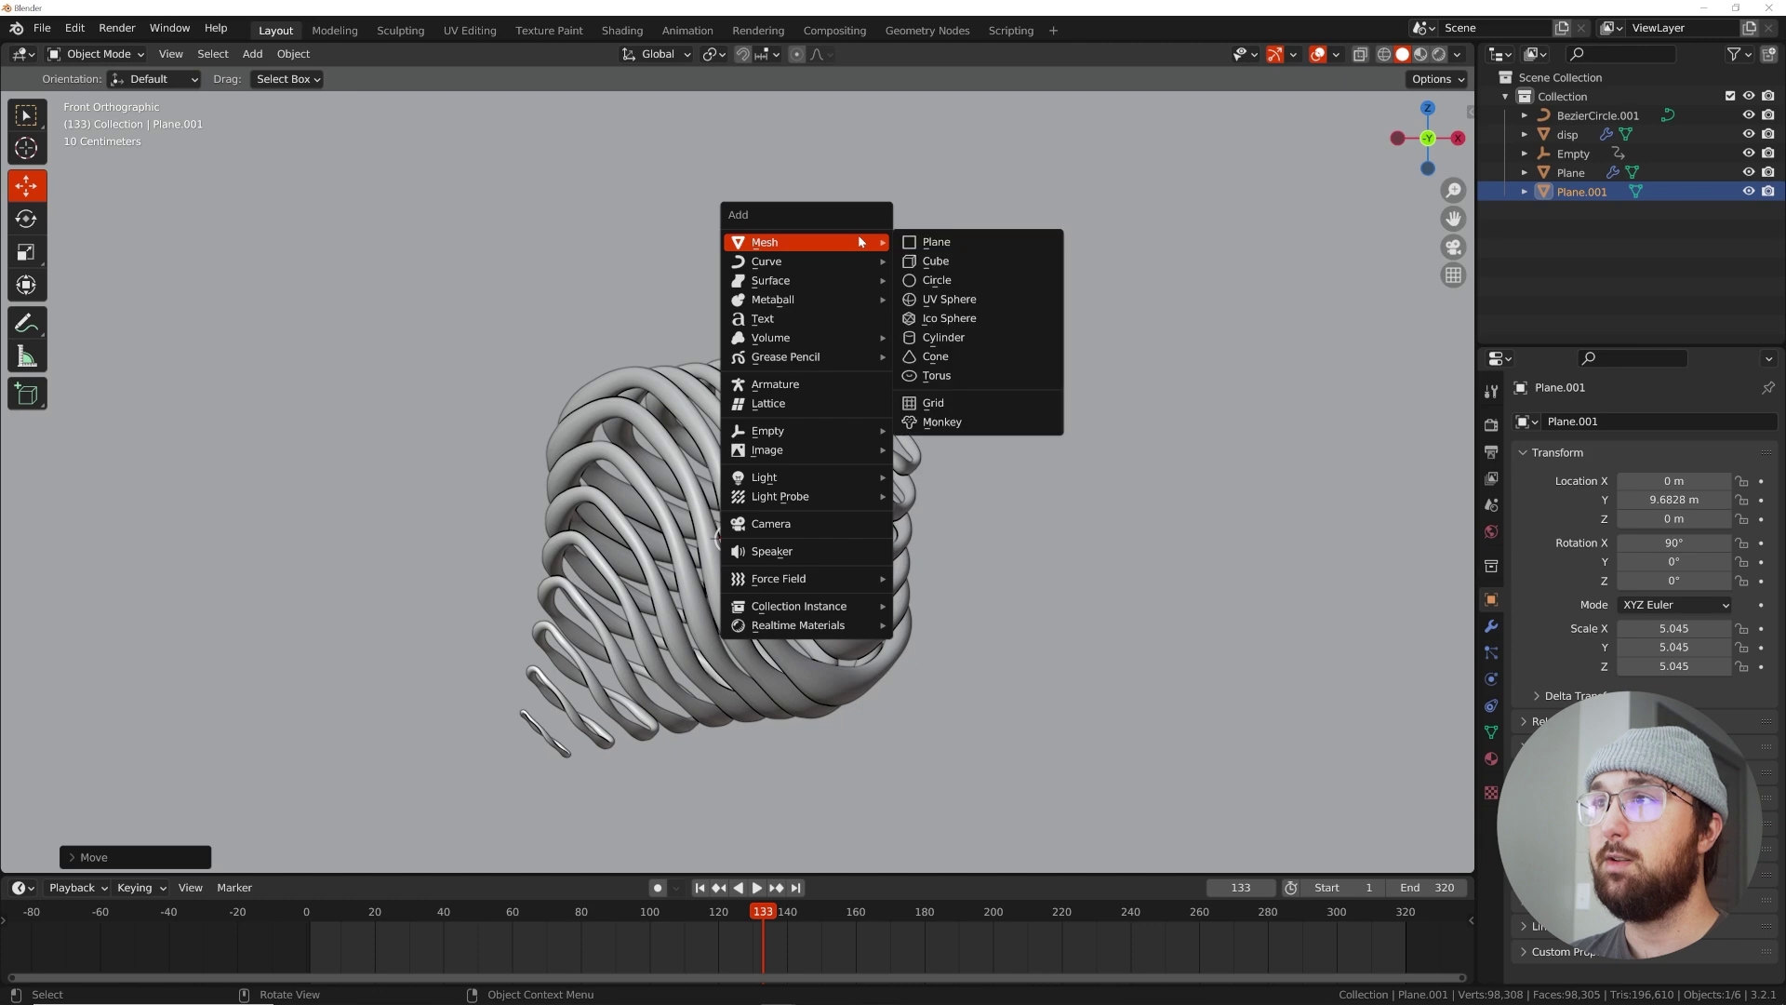
pyautogui.click(812, 524)
pyautogui.moveTo(812, 524)
pyautogui.mouseDown(button='middle')
pyautogui.moveTo(837, 484)
pyautogui.moveTo(805, 498)
pyautogui.mouseUp(button='middle')
pyautogui.moveTo(806, 498); pyautogui.dragTo(2, 501)
pyautogui.press('KP_0')
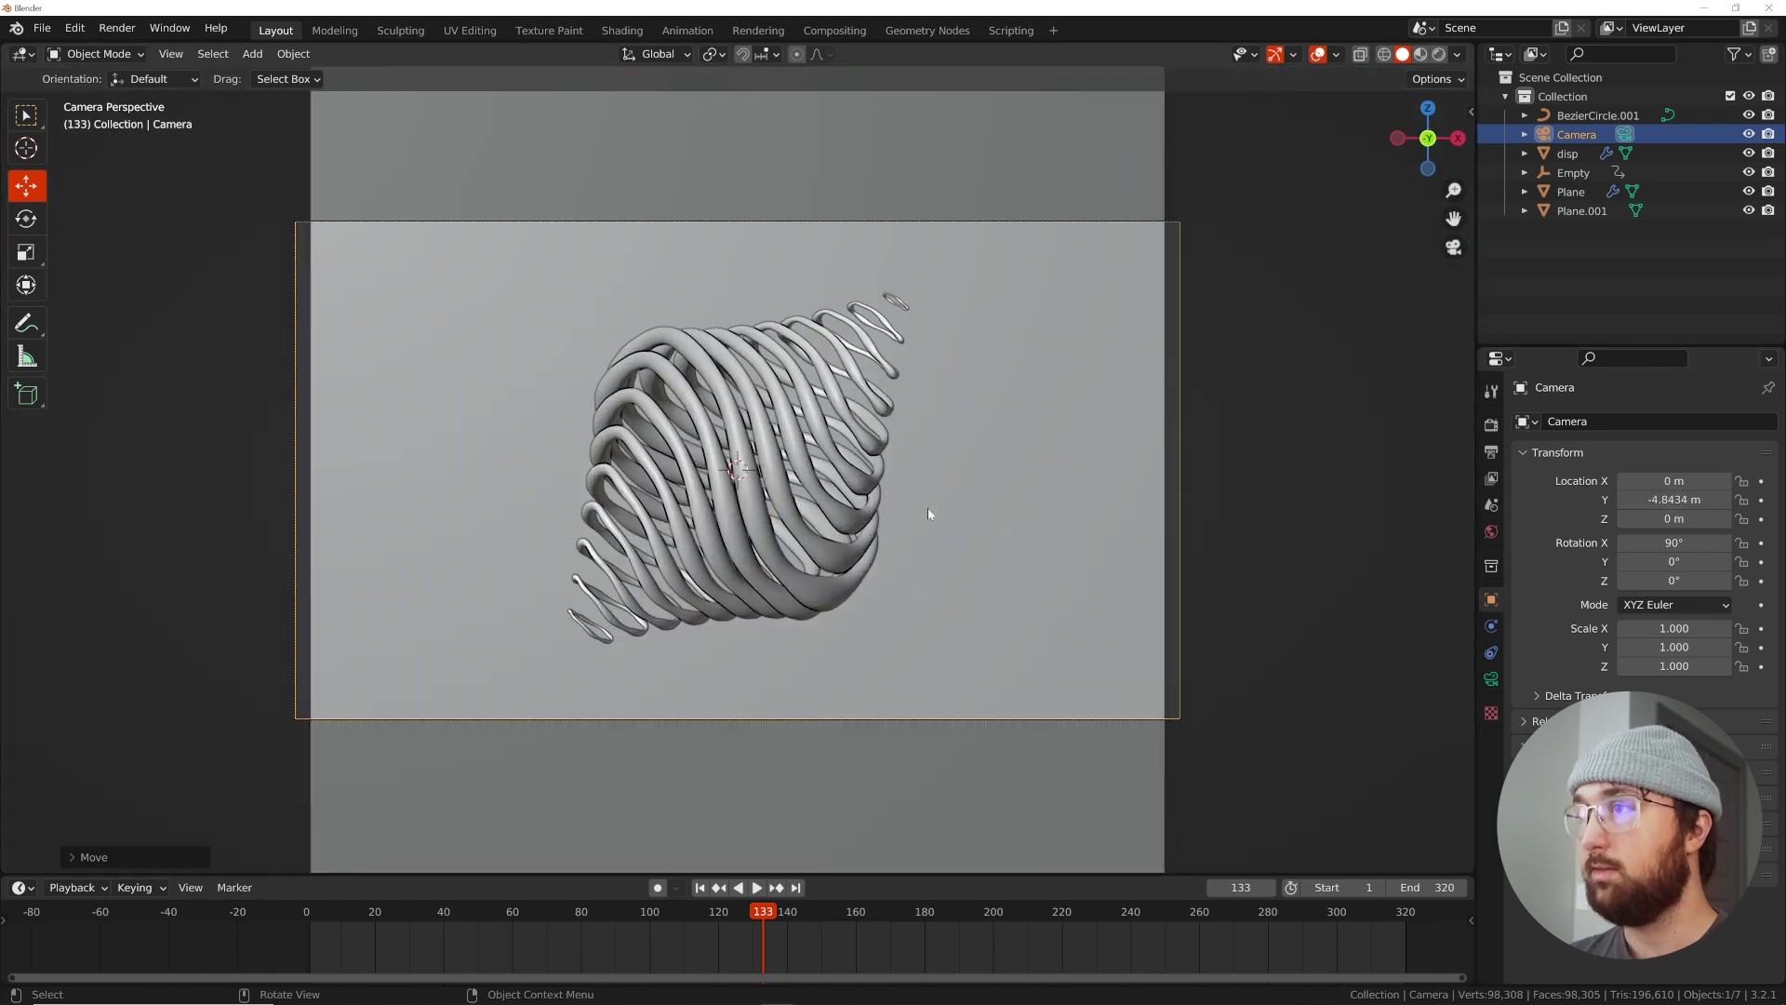
# Pull the camera back along its local Z to about -8.03 m on Y and set its focal length to 85 mm
pyautogui.press('g')
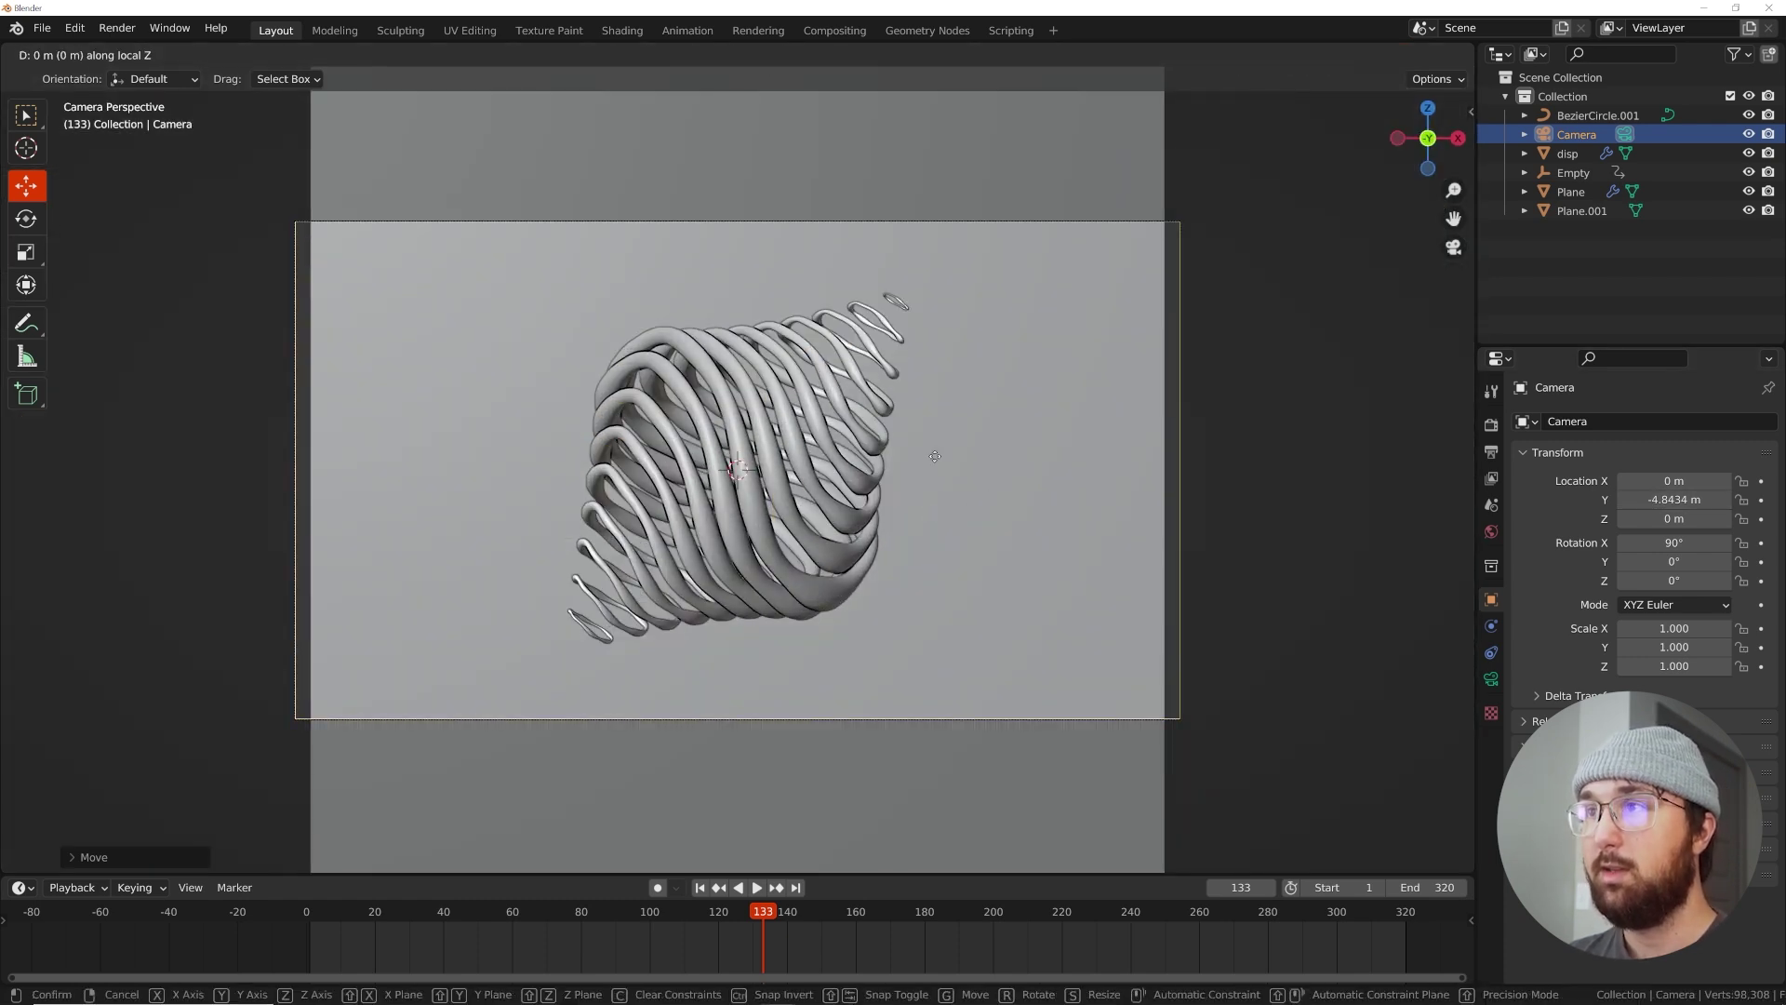
pyautogui.press('z')
pyautogui.press('z')
pyautogui.click(950, 639)
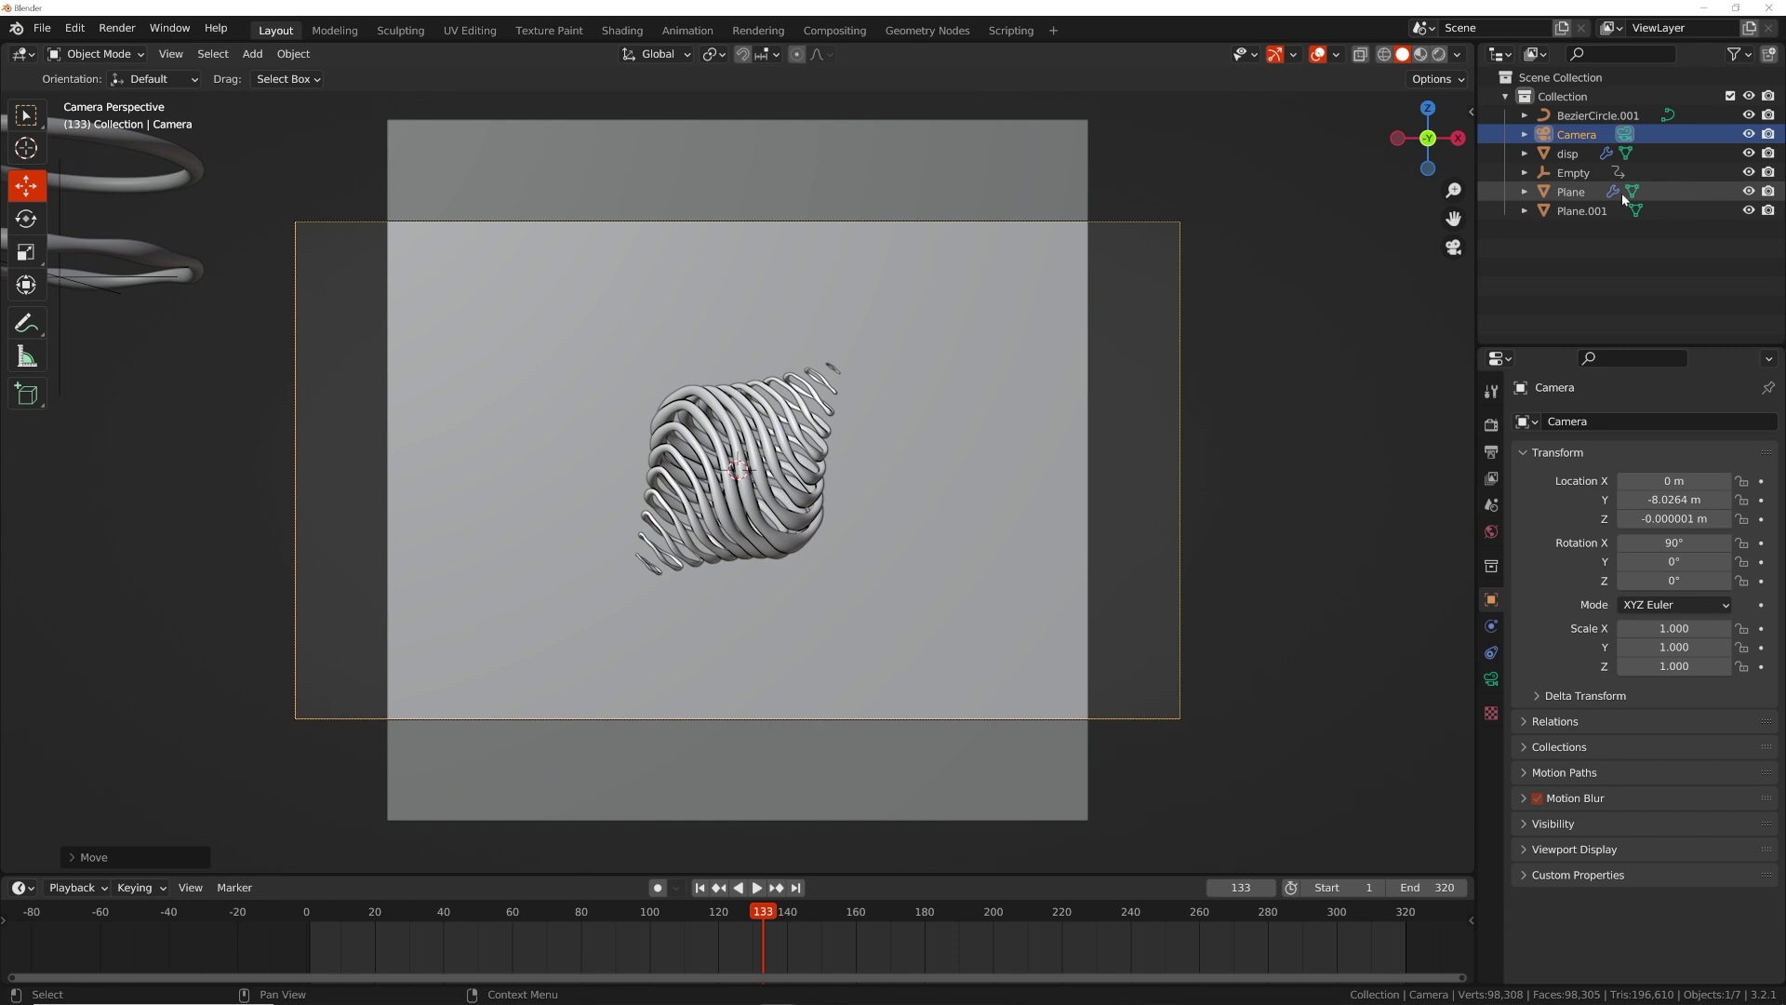
pyautogui.click(1489, 680)
pyautogui.write('8')
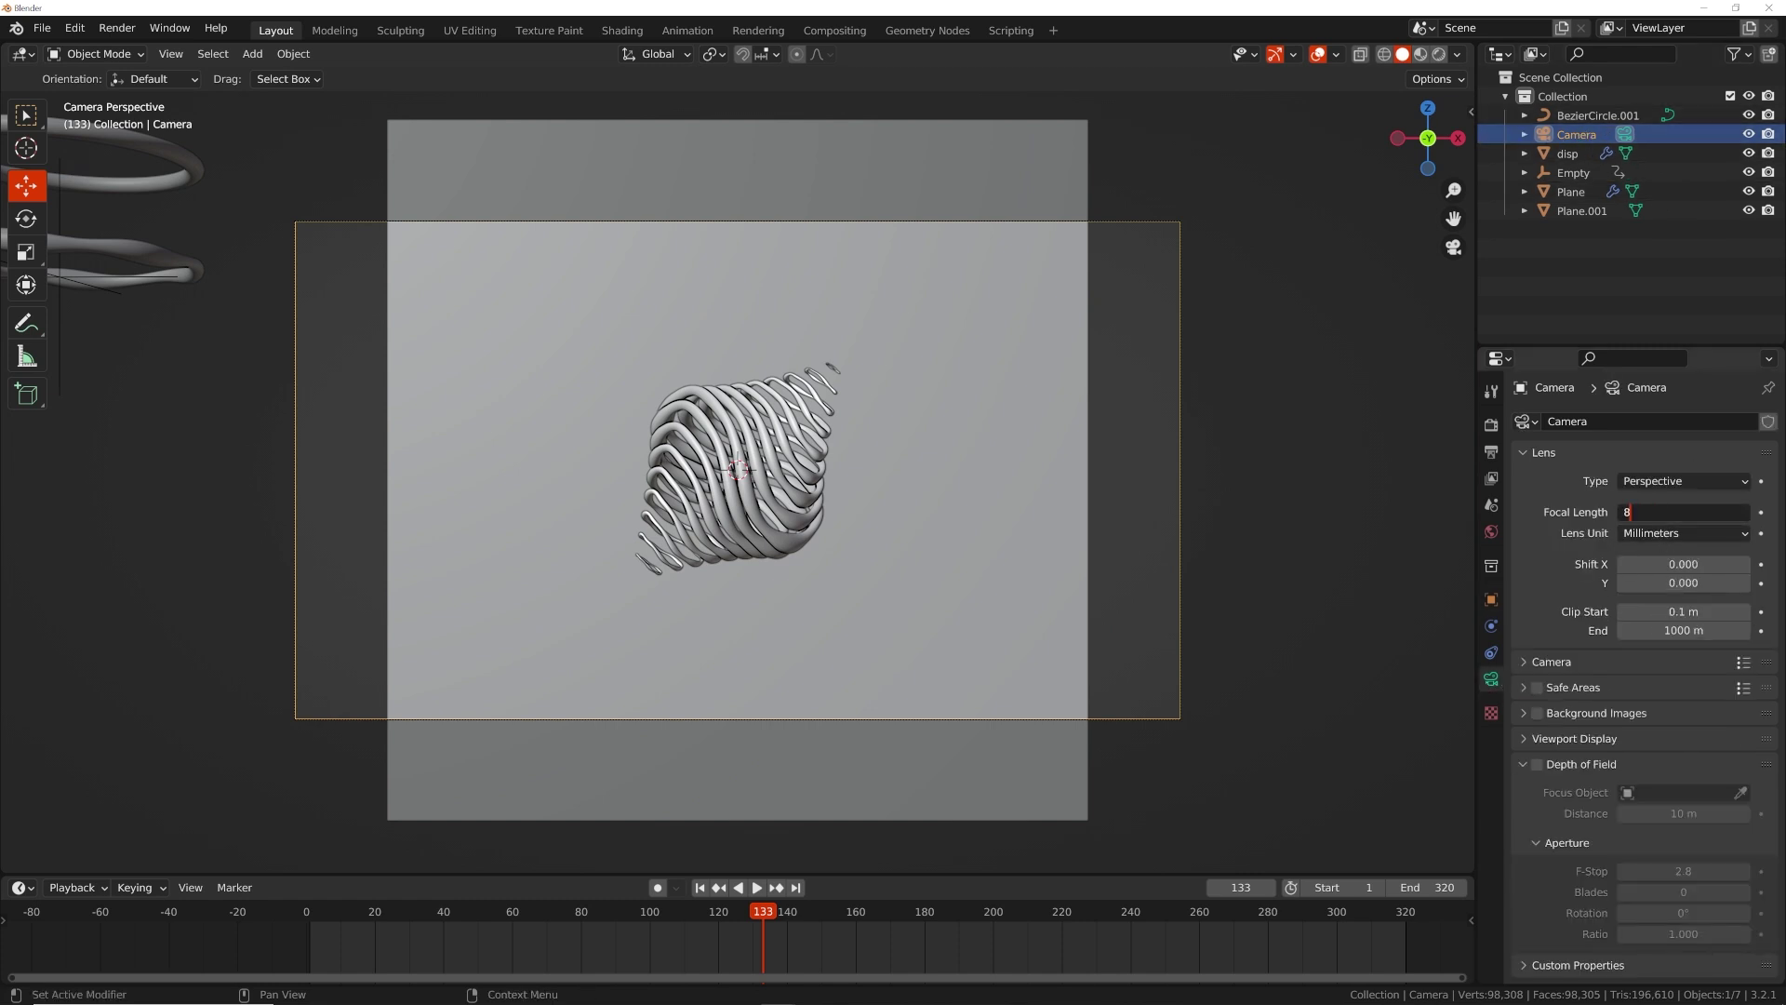
pyautogui.write('5')
pyautogui.press('Return')
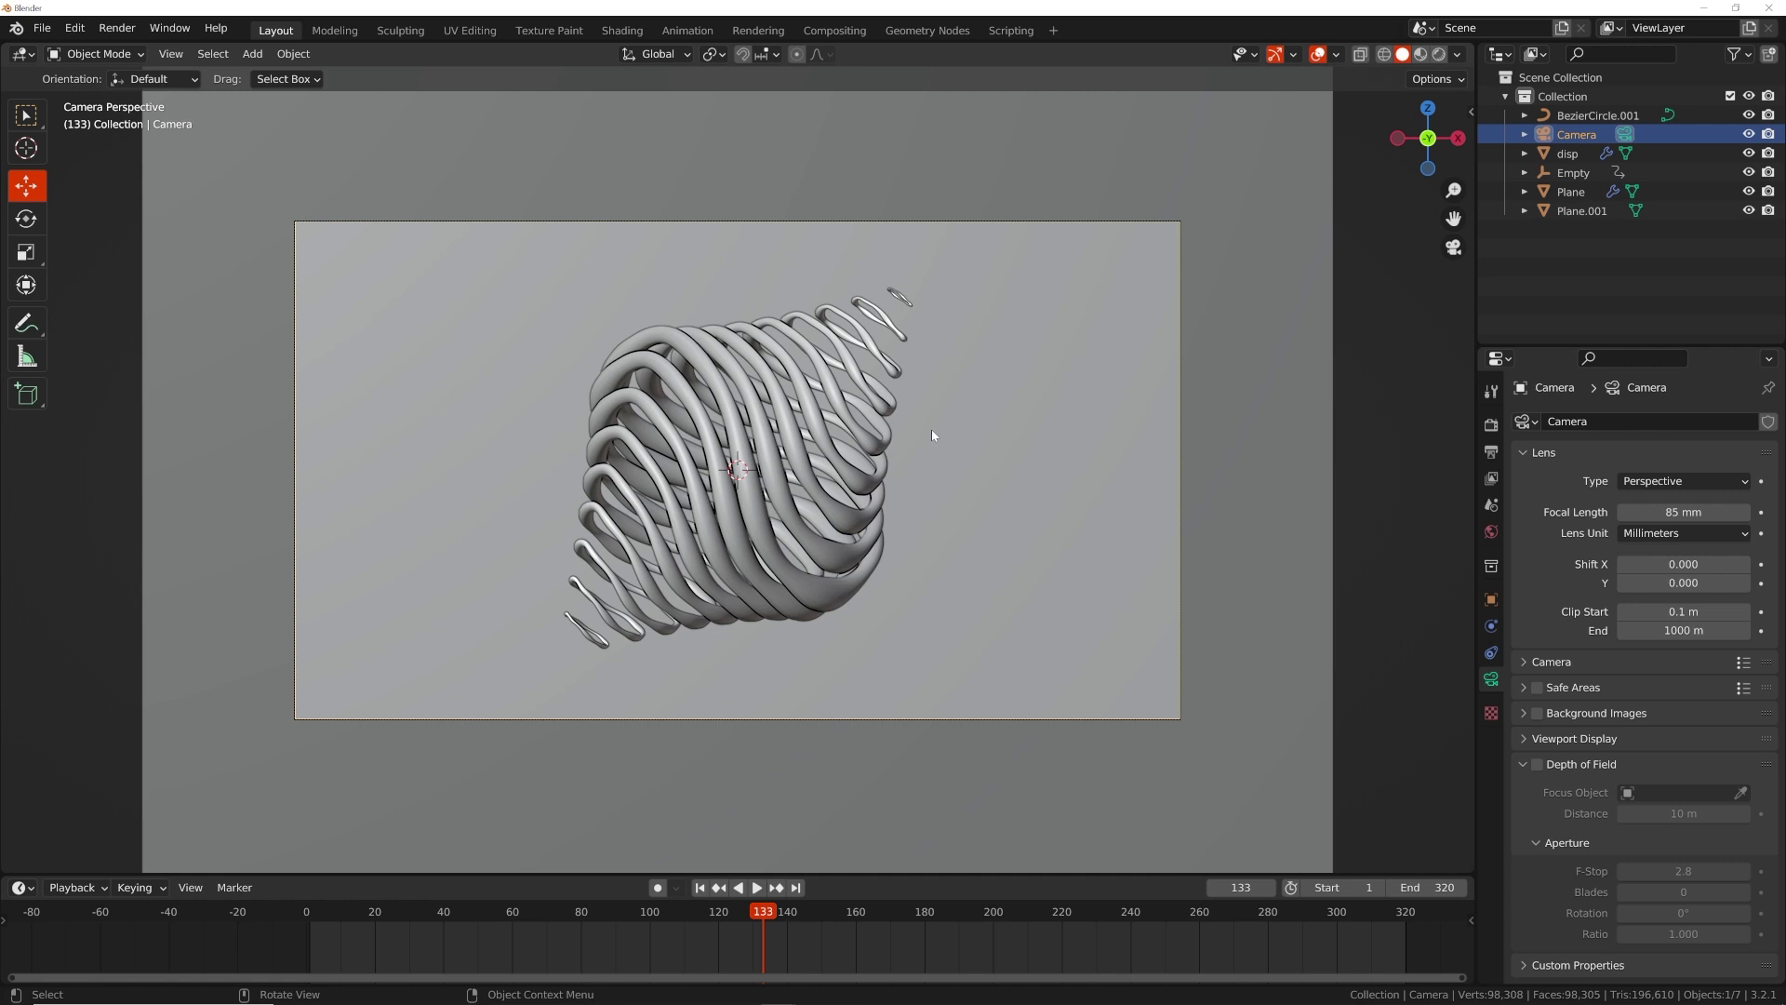
pyautogui.press('g')
pyautogui.press('z')
pyautogui.press('z')
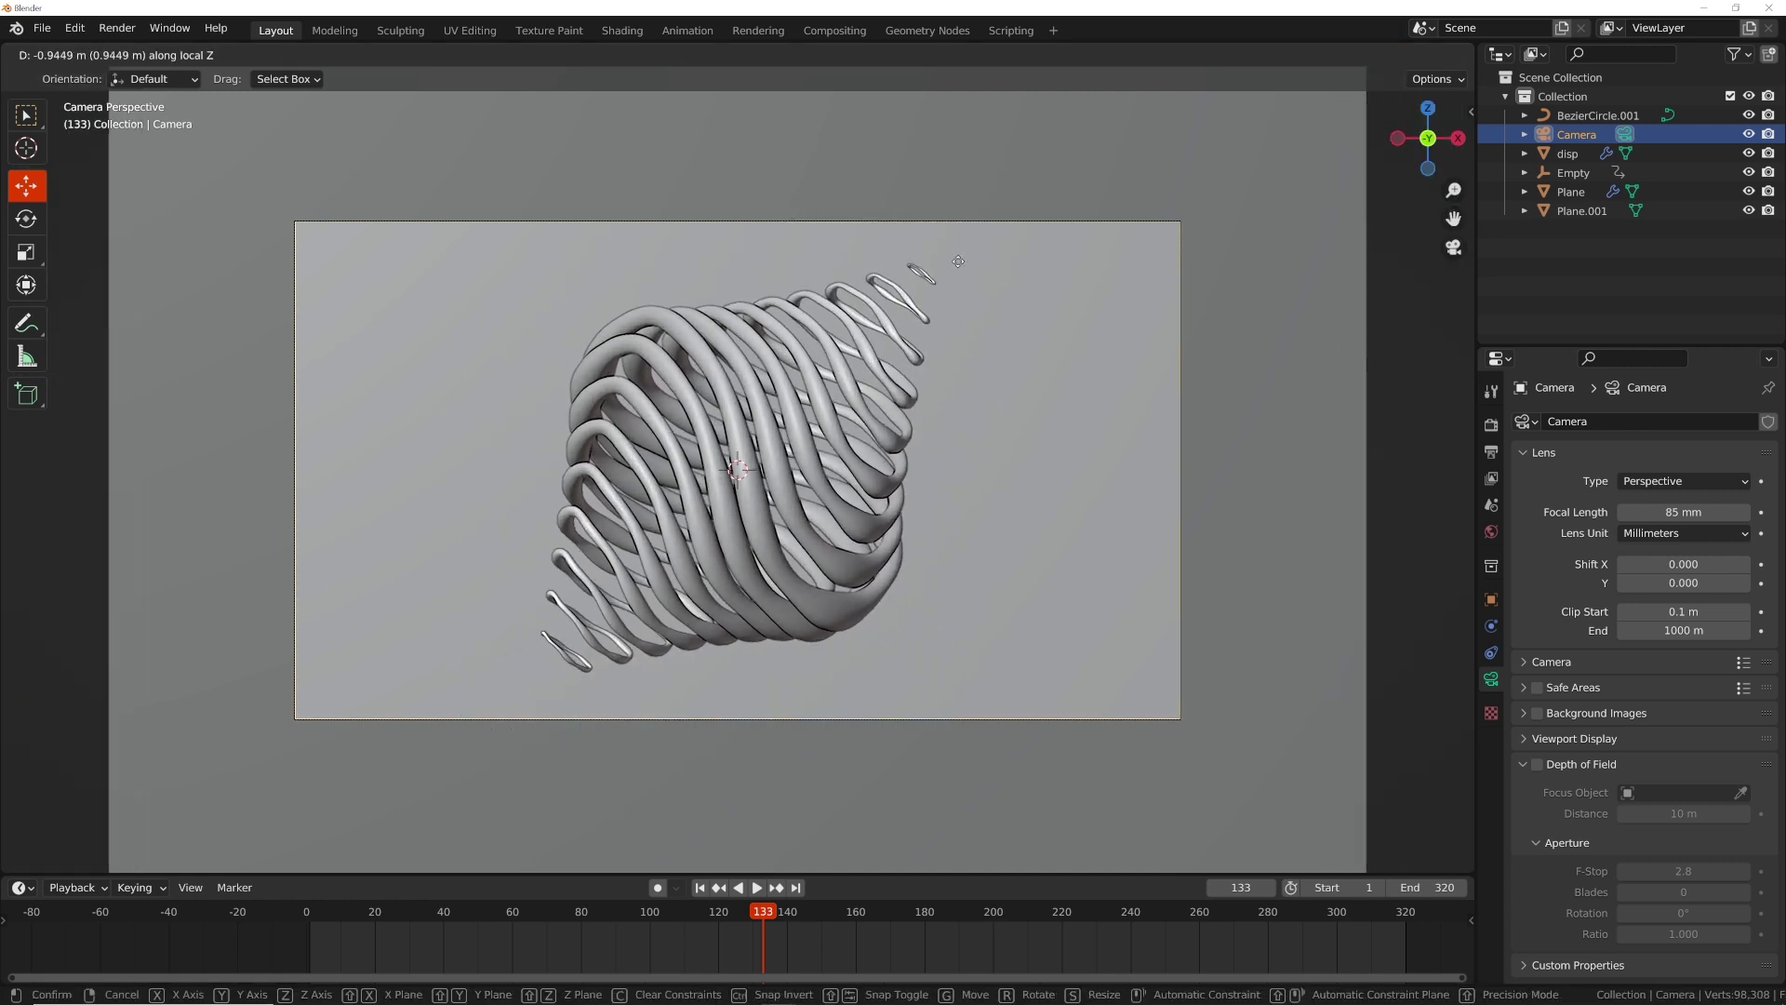
pyautogui.click(1018, 291)
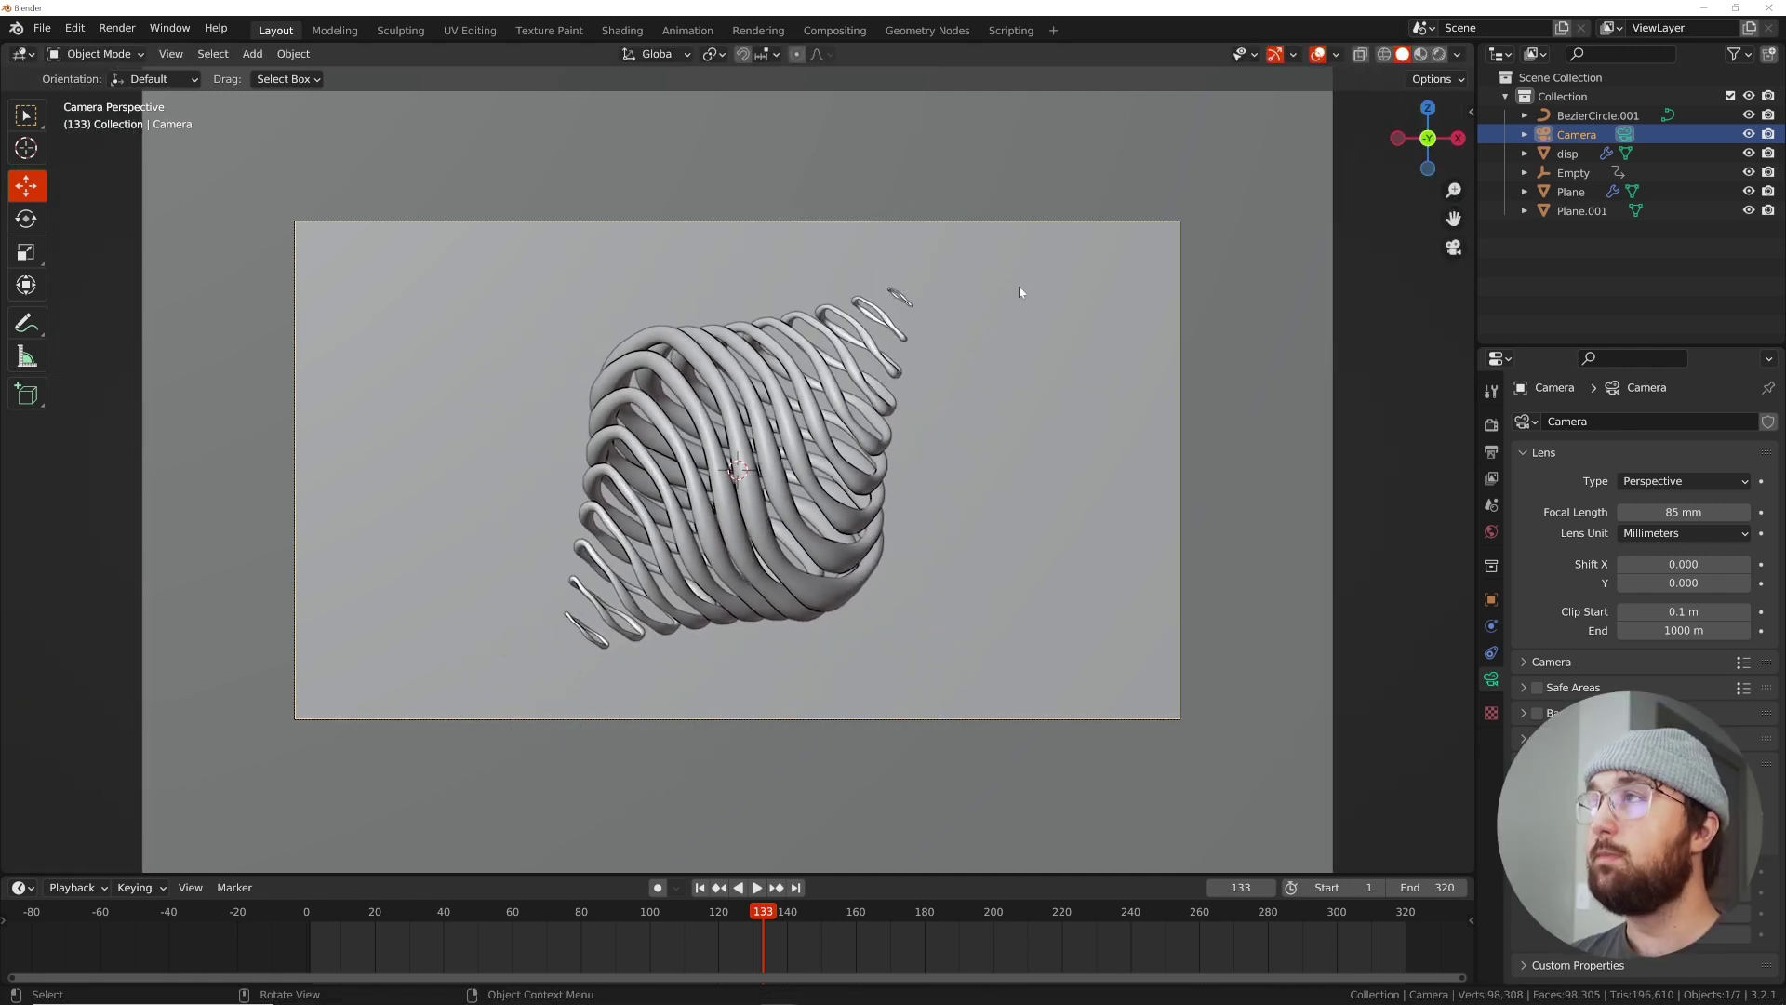
pyautogui.moveTo(1009, 363); pyautogui.dragTo(930, 476, button='middle')
pyautogui.scroll(5, 916, 491)
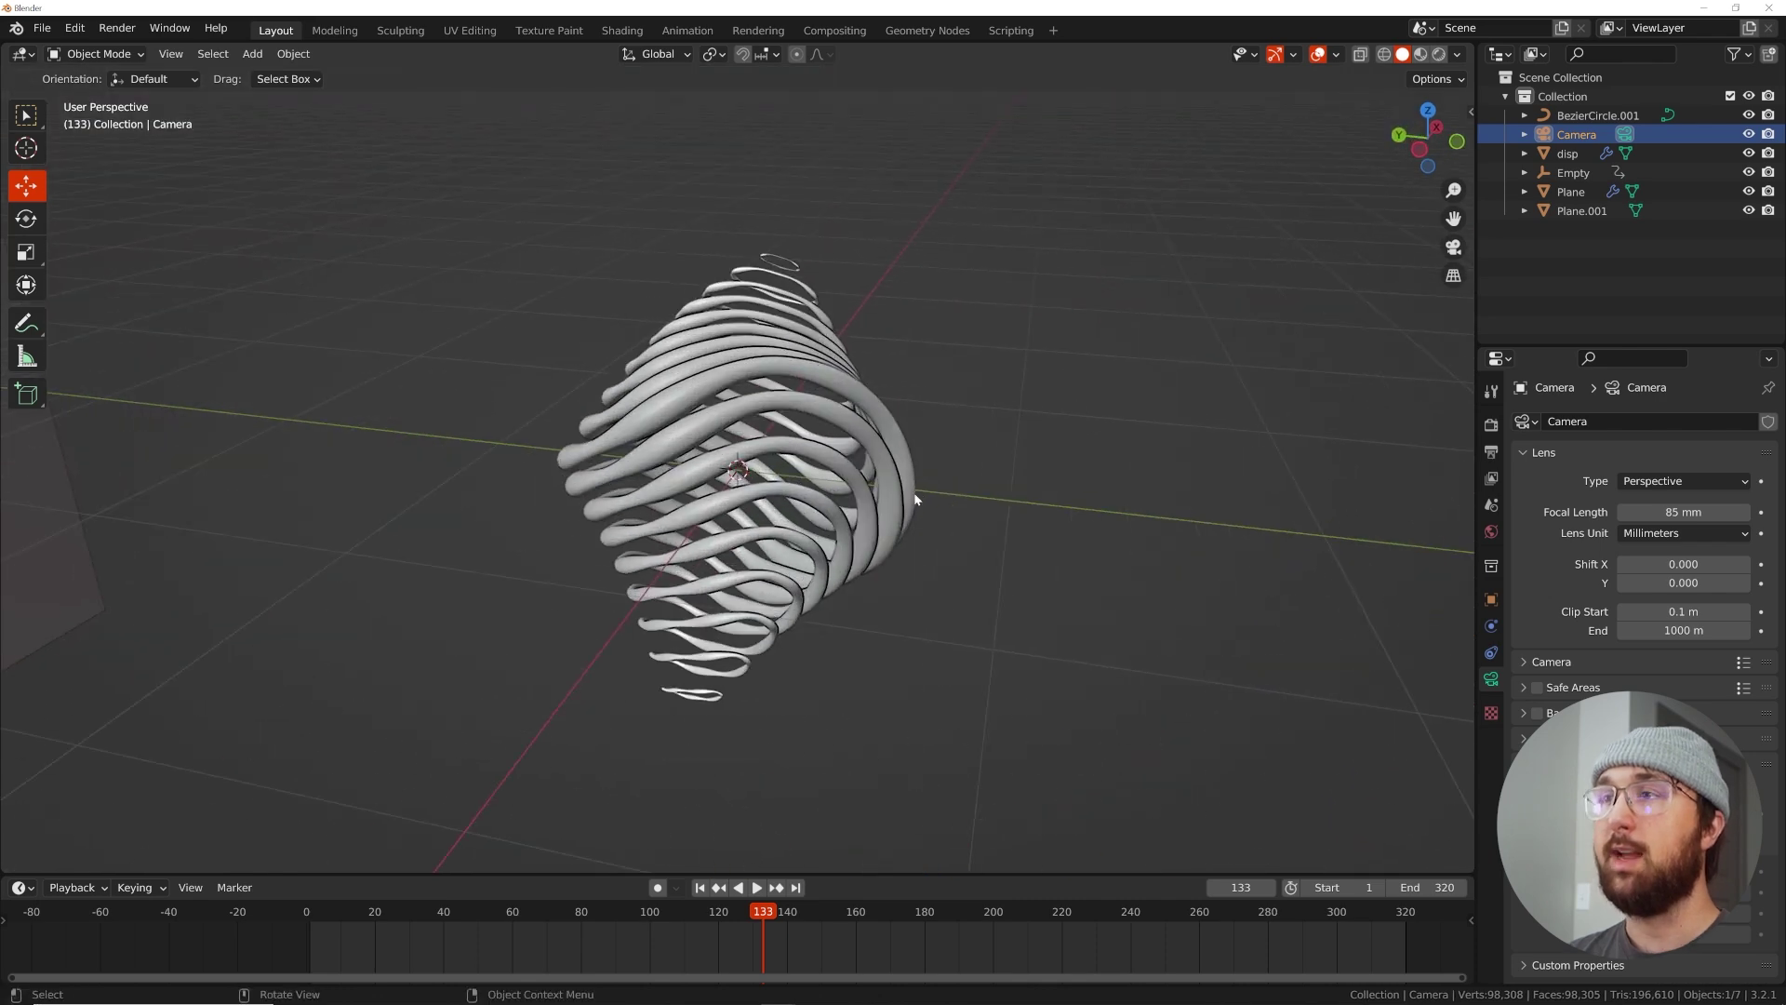
pyautogui.press('KP_0')
pyautogui.press('KP_0')
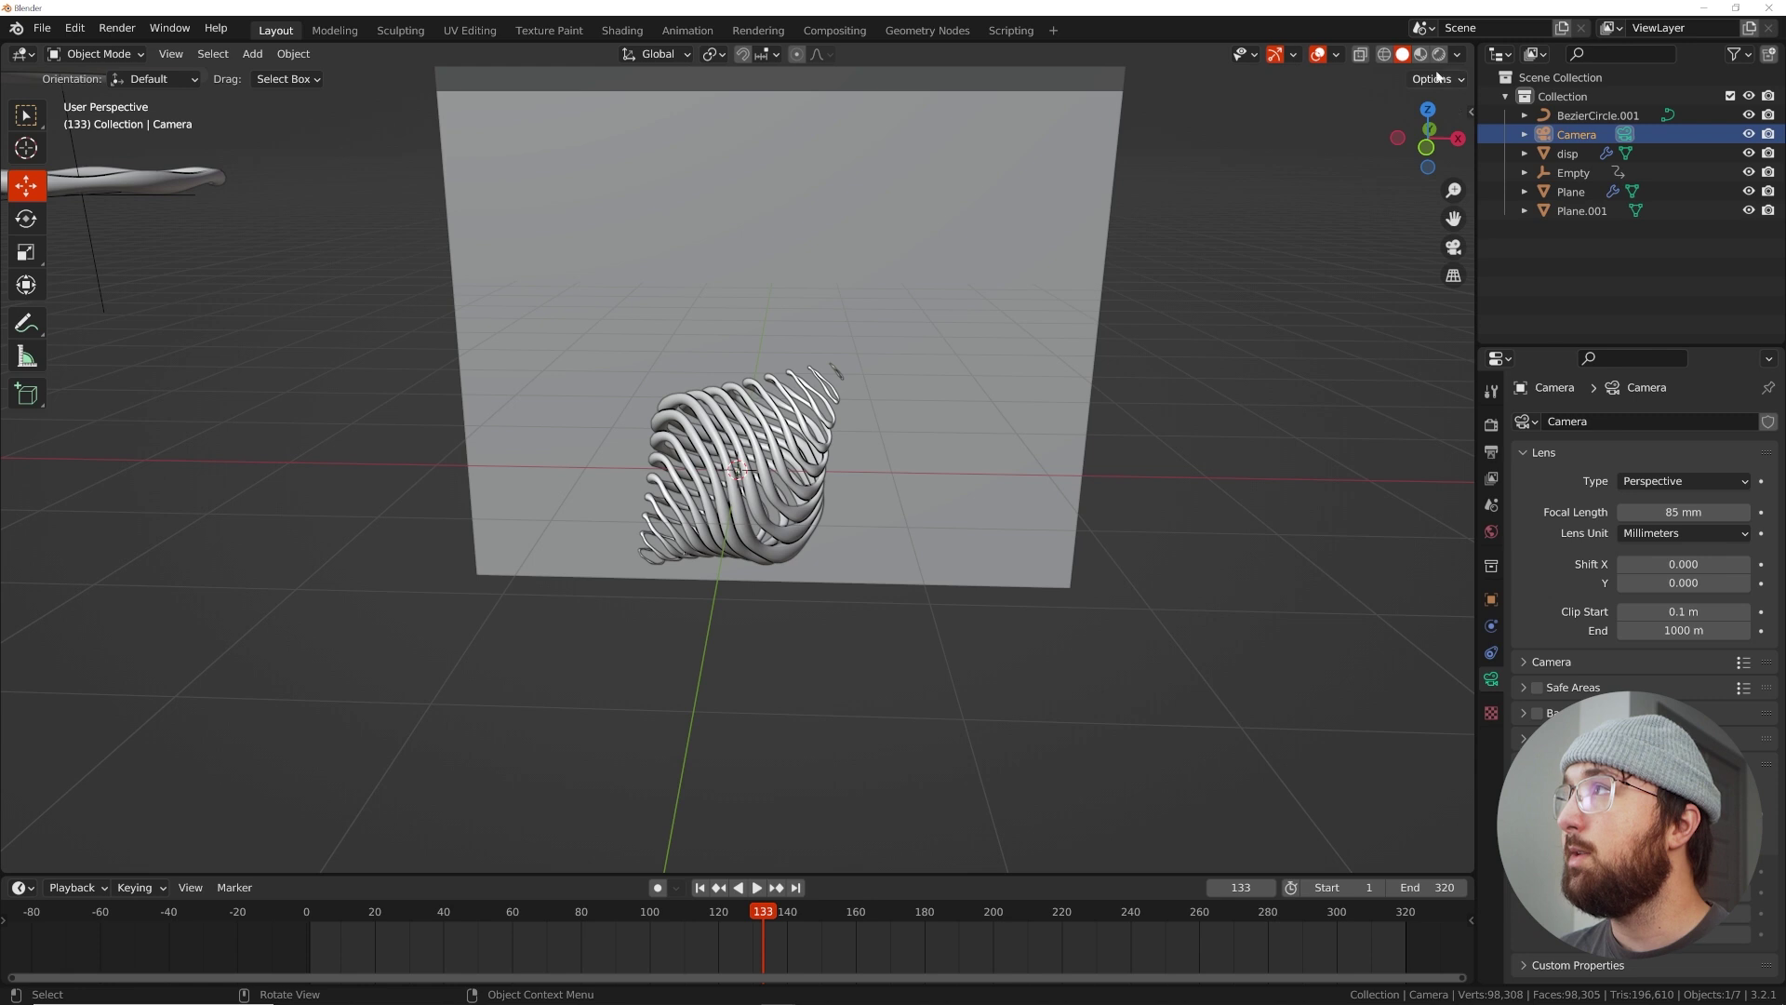
# Add an area light at the origin and switch the viewport to rendered shading
pyautogui.click(1490, 425)
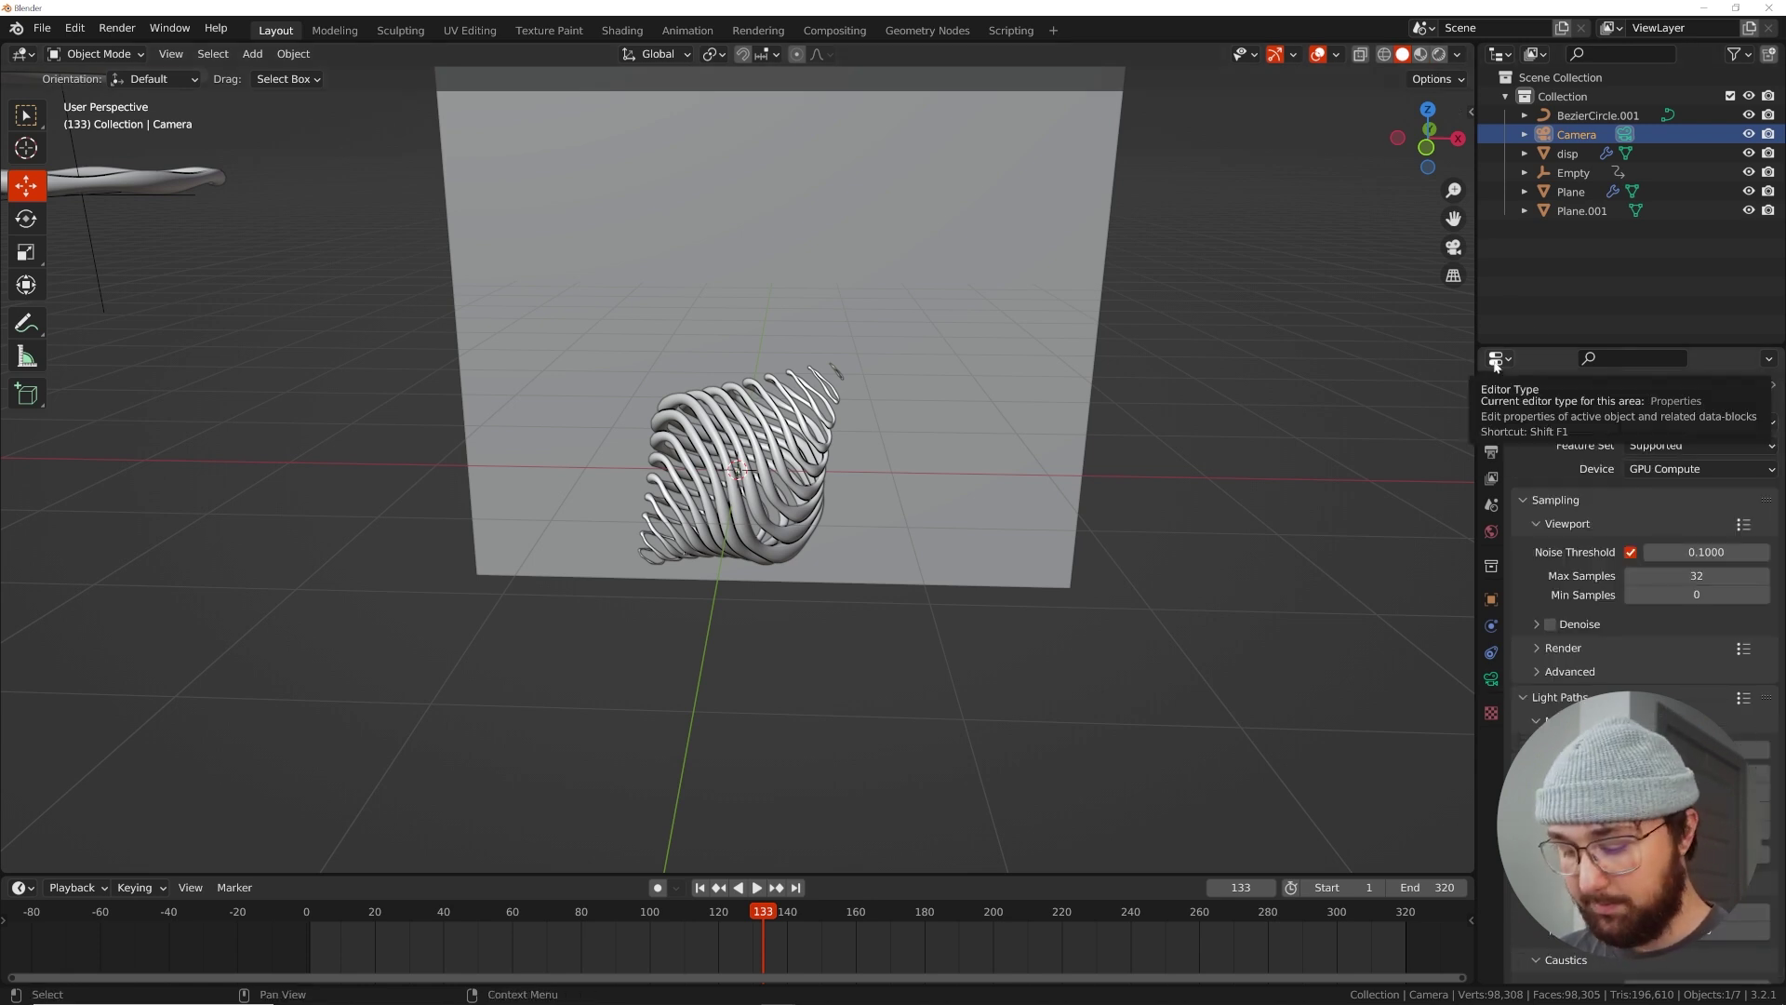
pyautogui.moveTo(856, 503); pyautogui.dragTo(851, 454, button='middle')
pyautogui.scroll(2, 851, 454)
pyautogui.hotkey('shift', 'a')
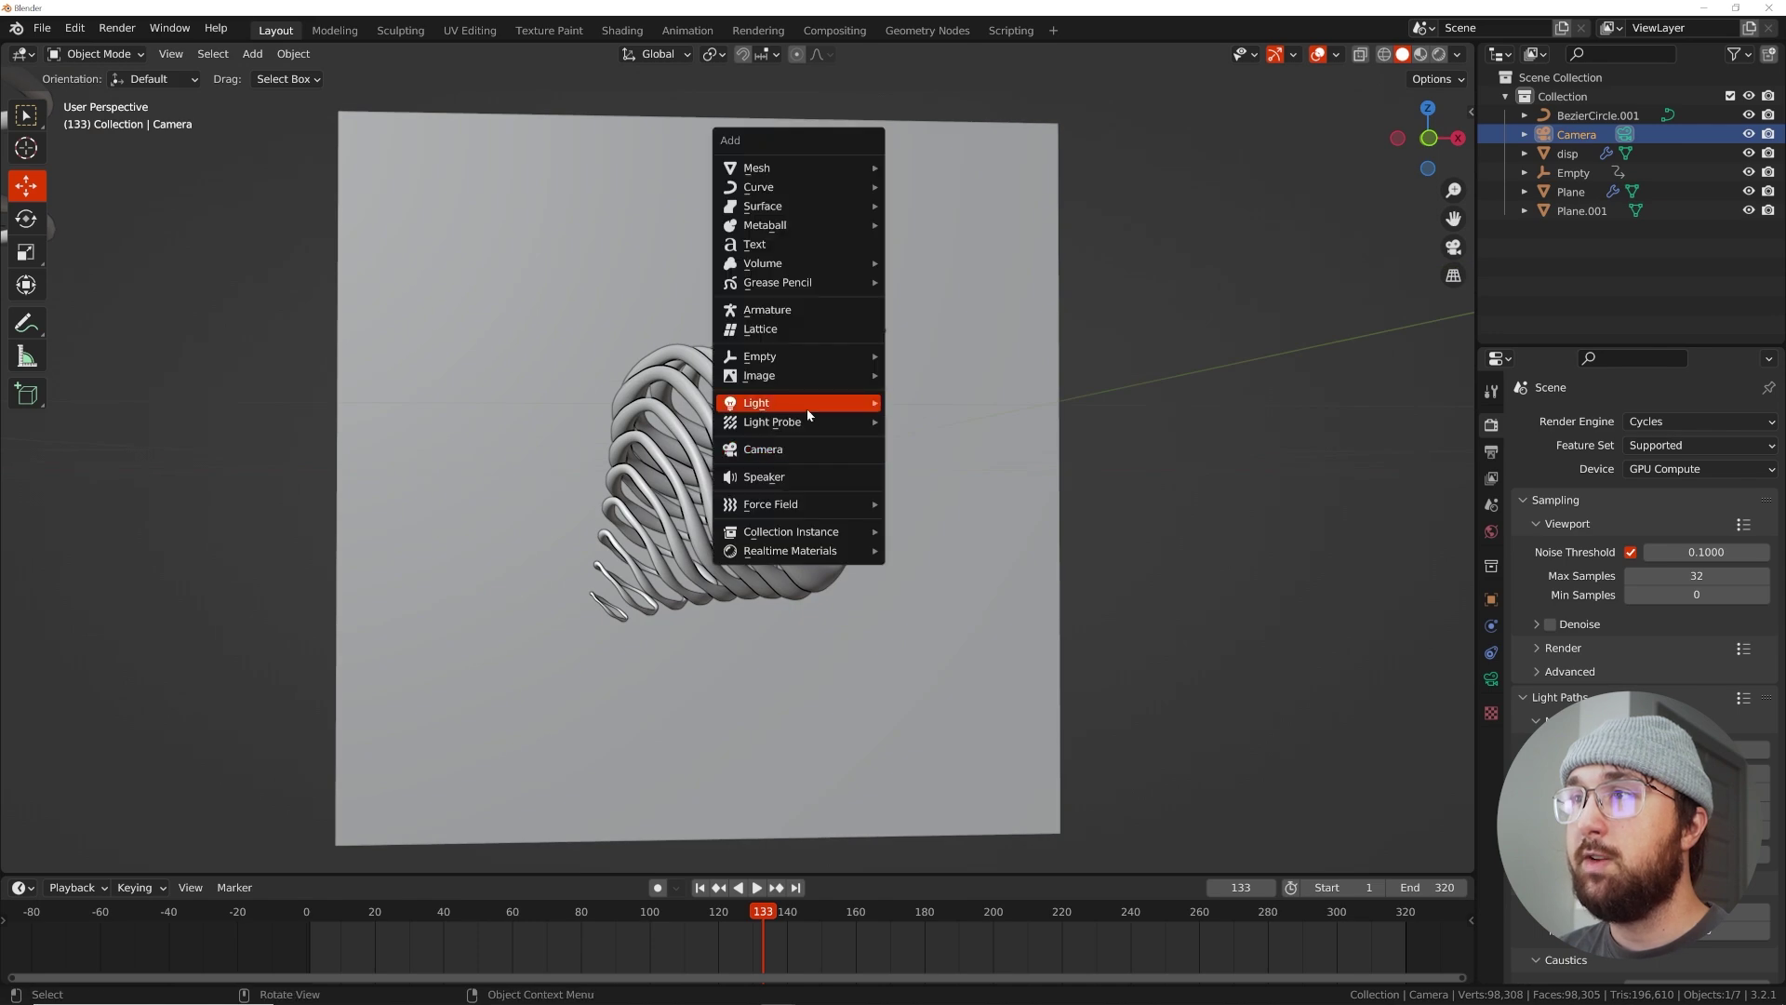
pyautogui.moveTo(808, 414)
pyautogui.click(945, 471)
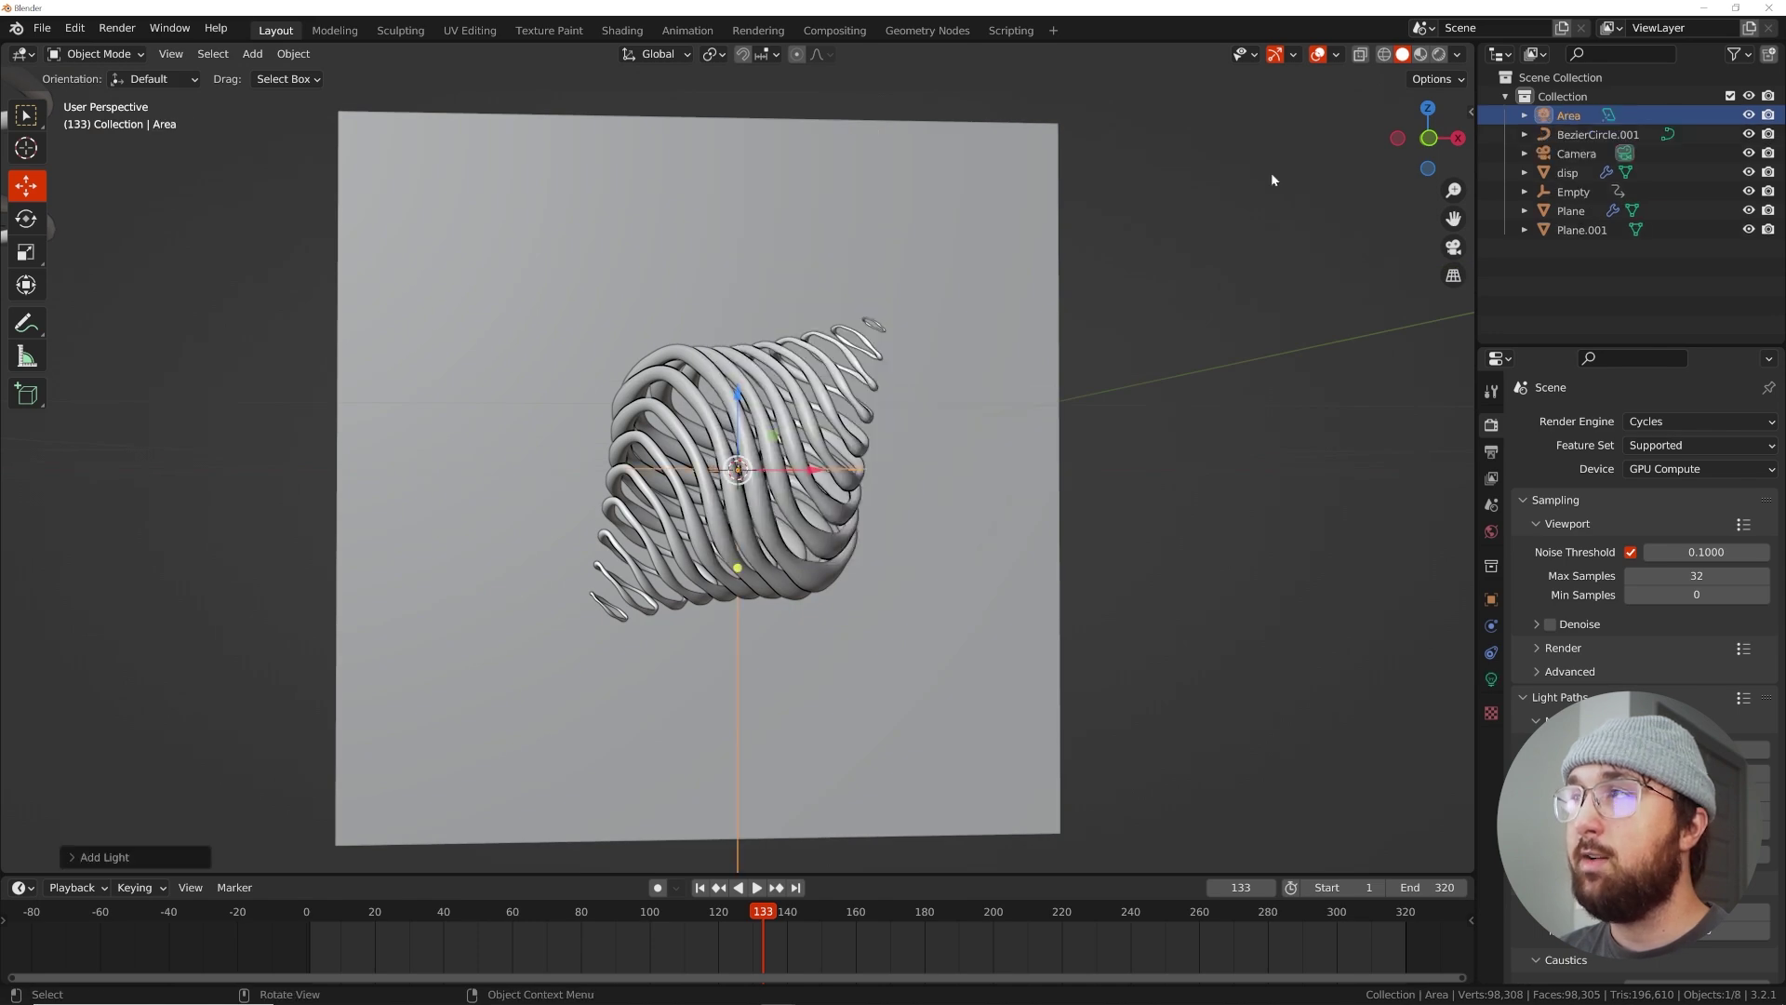
pyautogui.click(1439, 54)
# Move the area light behind and below the sculpture and set its shape to Disk
pyautogui.moveTo(874, 448)
pyautogui.mouseDown(button='middle')
pyautogui.moveTo(902, 495)
pyautogui.moveTo(943, 490)
pyautogui.mouseUp(button='middle')
pyautogui.press('g')
pyautogui.click(703, 452)
pyautogui.moveTo(704, 451); pyautogui.dragTo(882, 534, button='middle')
pyautogui.click(1491, 681)
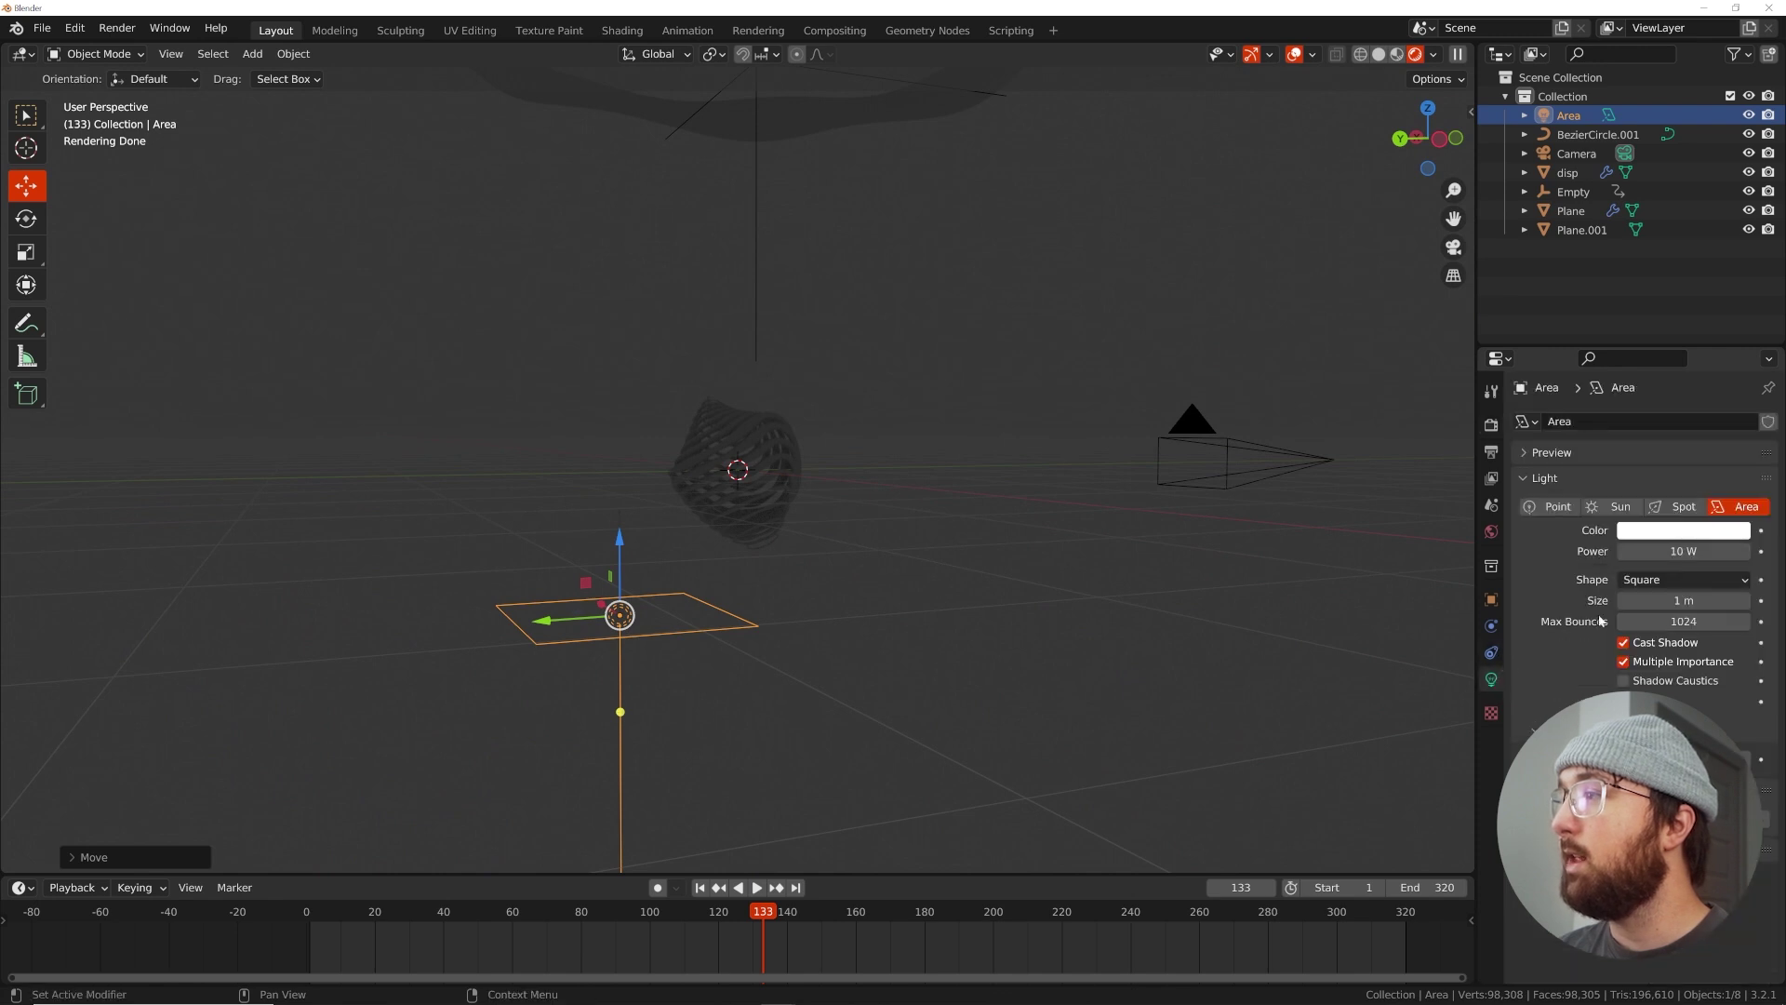
pyautogui.click(1684, 580)
pyautogui.click(1665, 633)
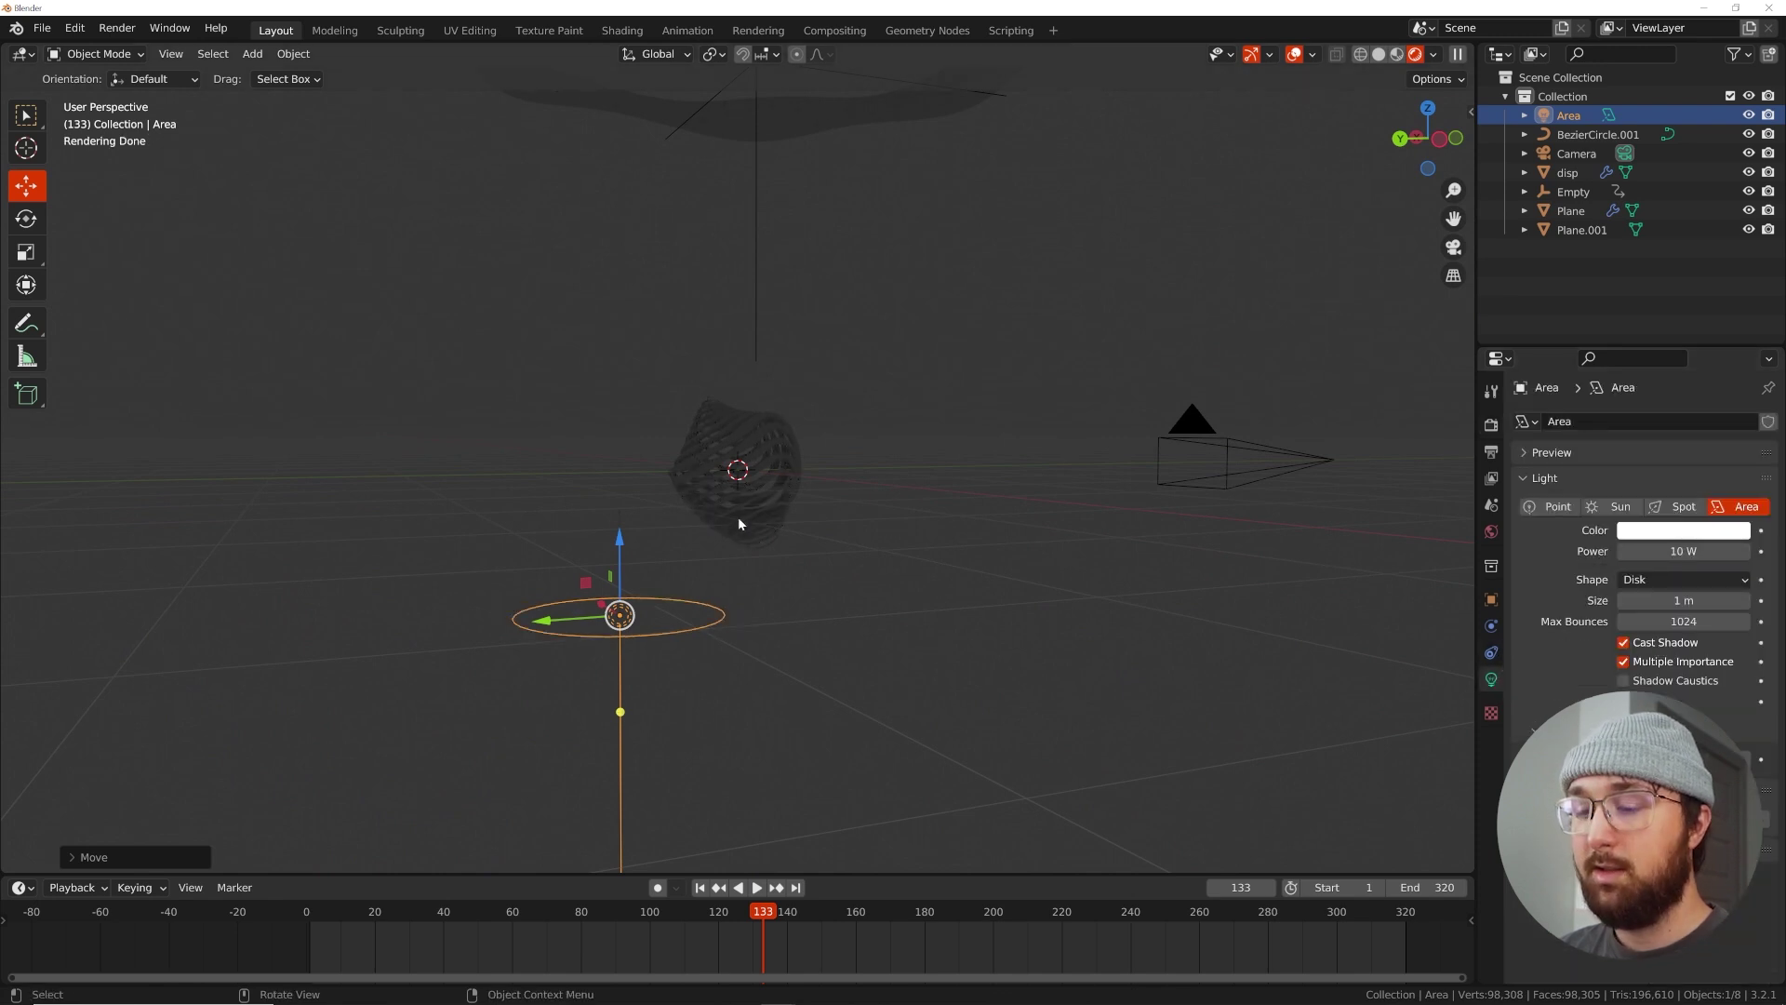
# Rotate the area light freely to aim it at the sculpture and raise its power to 544.9 W
pyautogui.press('r')
pyautogui.press('r')
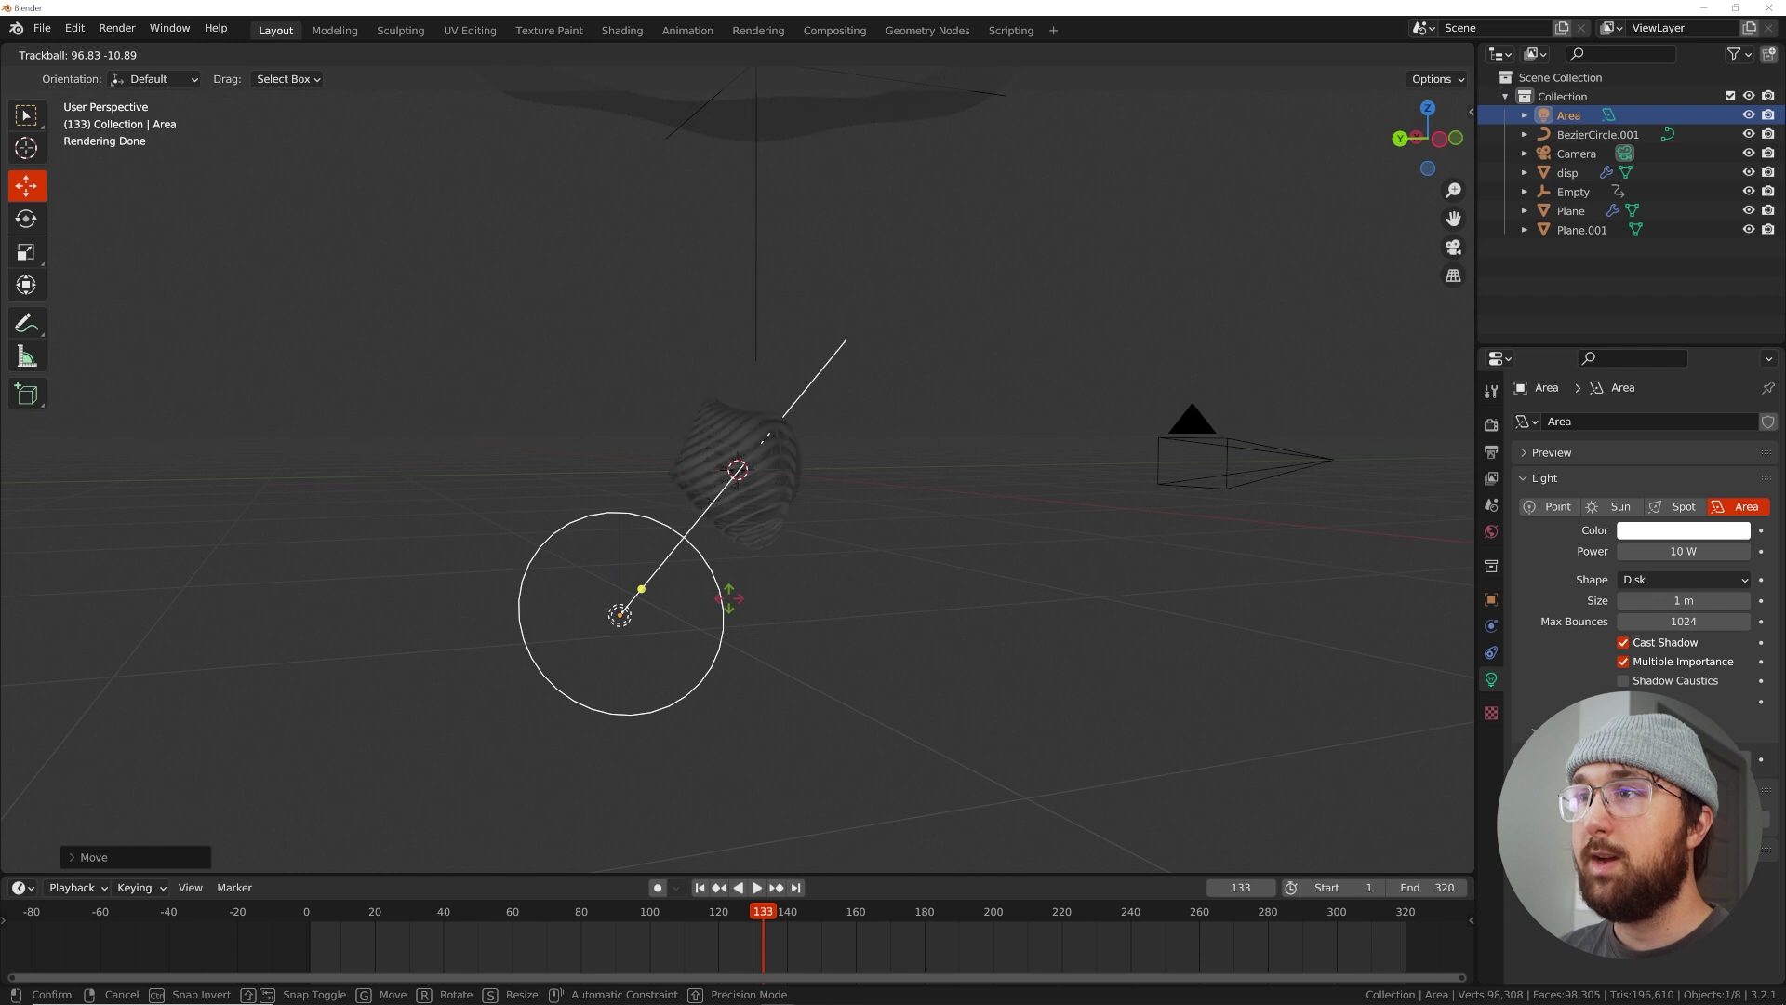
pyautogui.click(729, 598)
pyautogui.moveTo(1684, 551); pyautogui.dragTo(1749, 551)
pyautogui.press('KP_0')
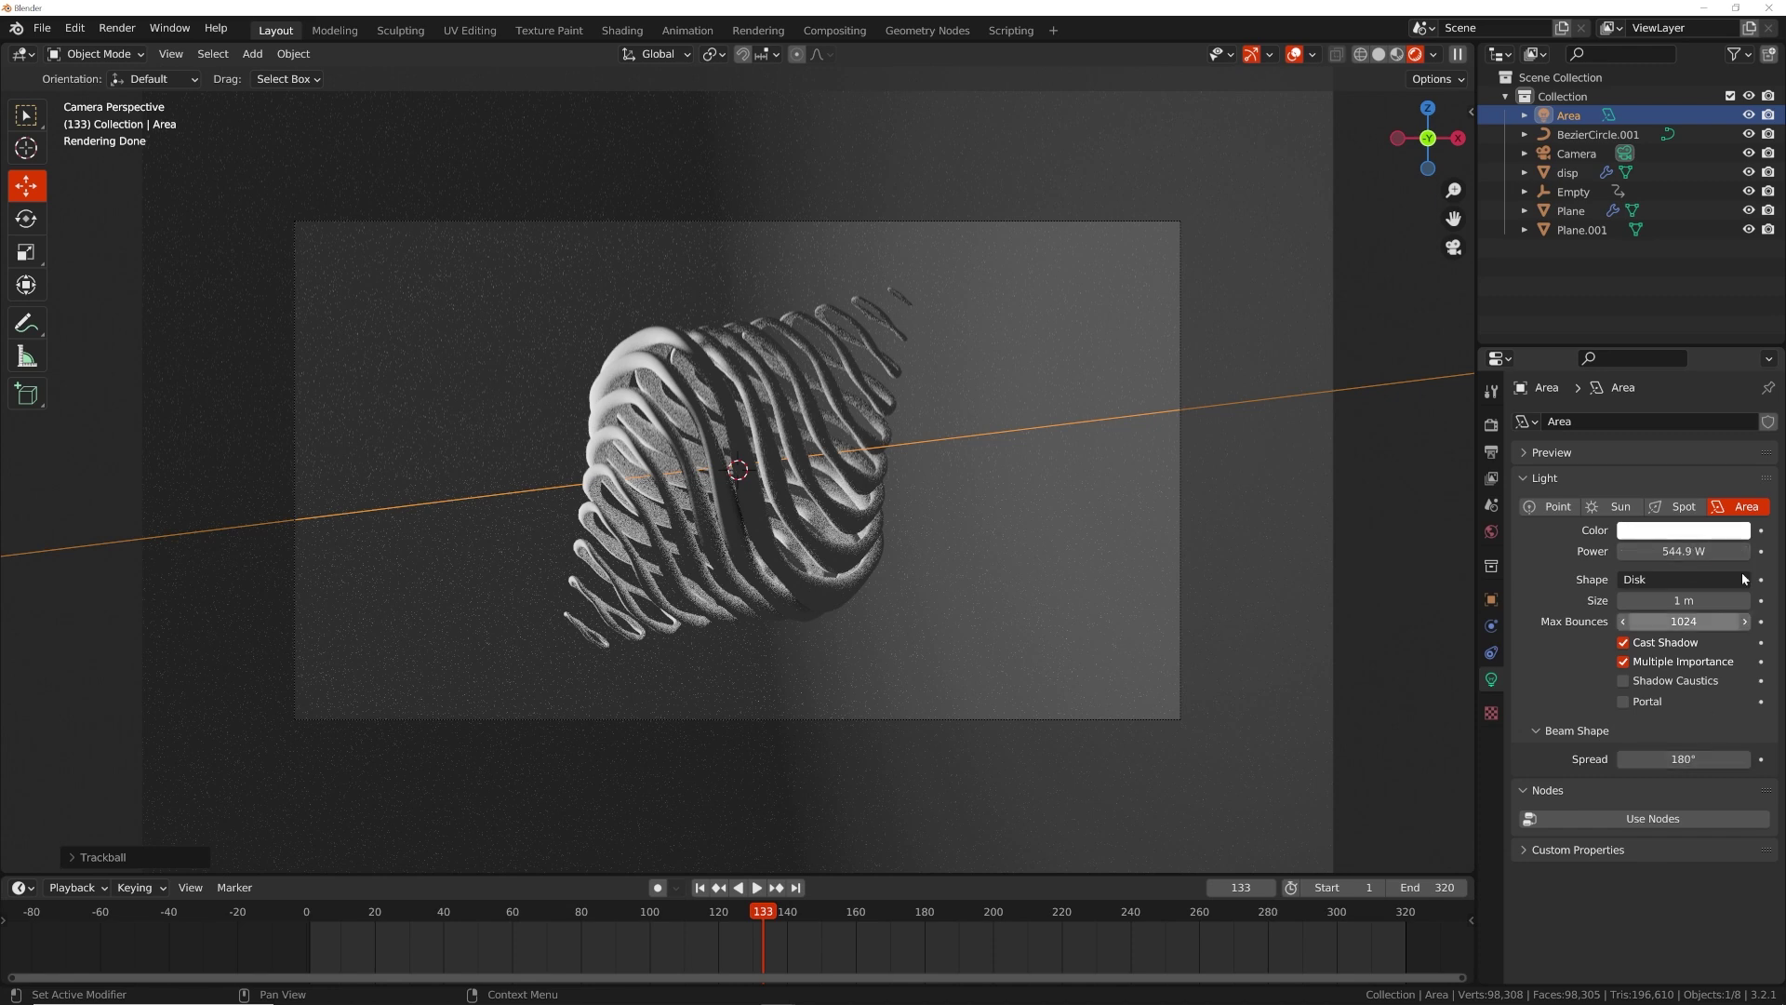
# Try a narrower beam spread on the area light, undo it, and set the spread to 166°
pyautogui.moveTo(1689, 753); pyautogui.dragTo(1665, 753)
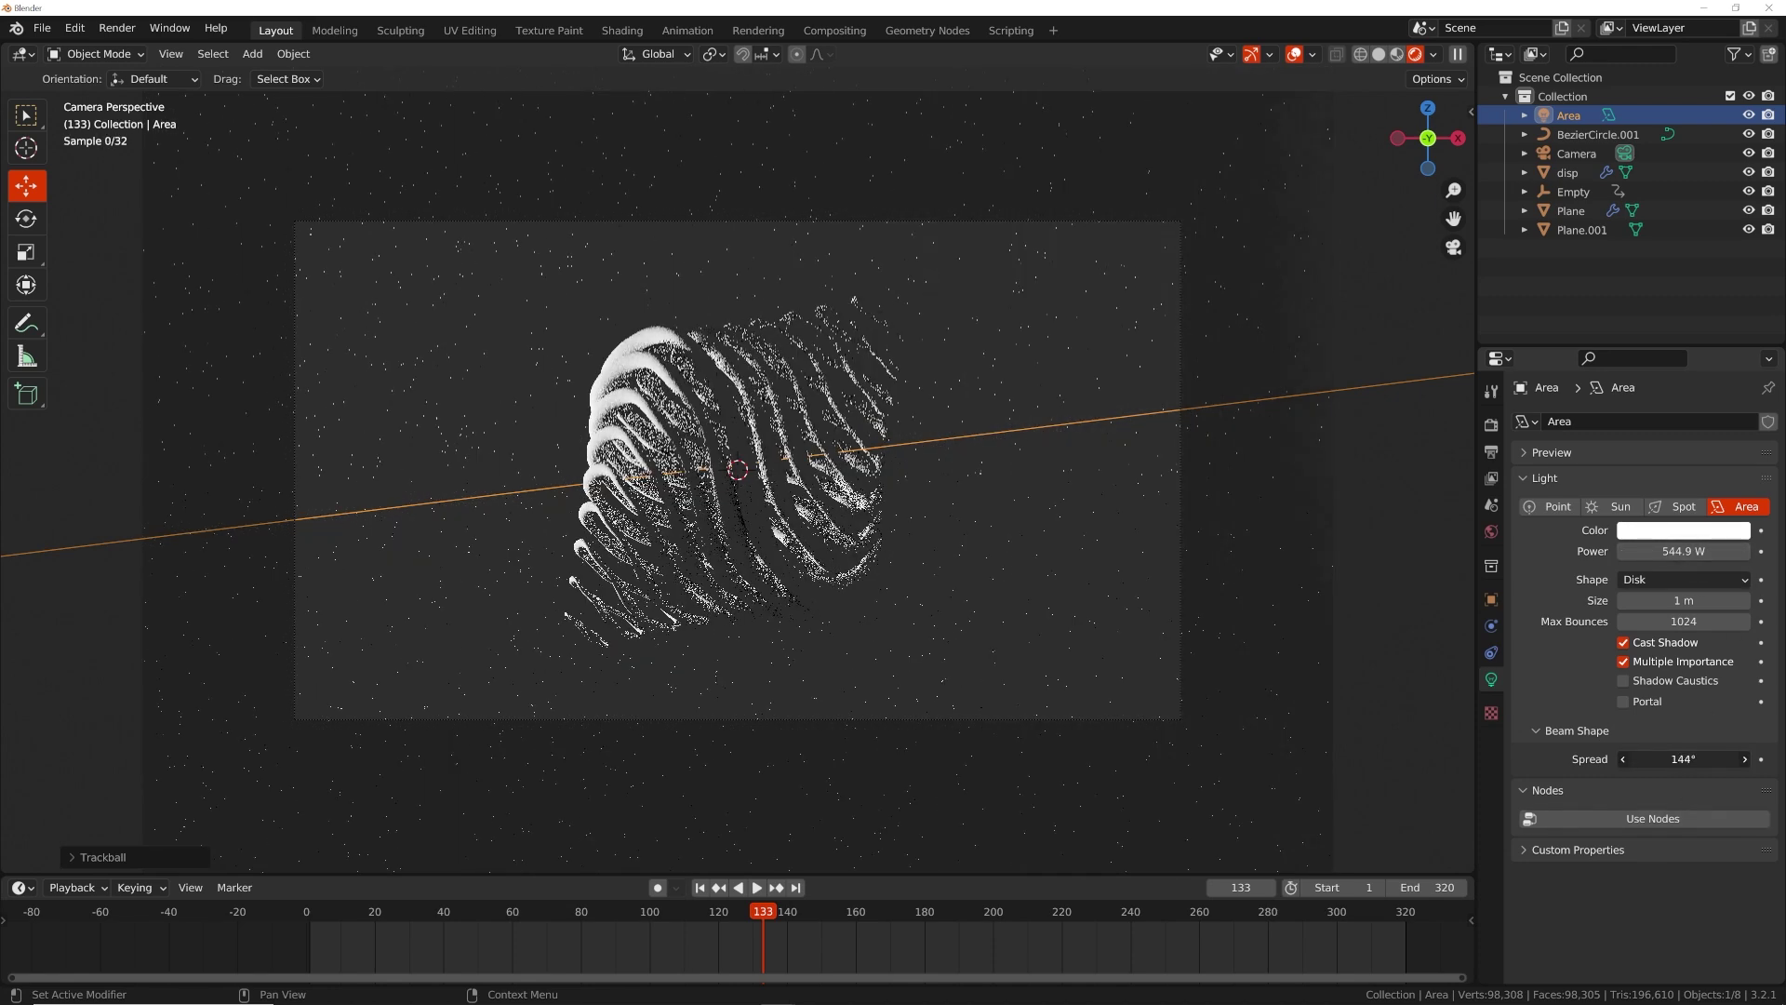
pyautogui.hotkey('ctrl', 'z')
pyautogui.hotkey('ctrl', 'z')
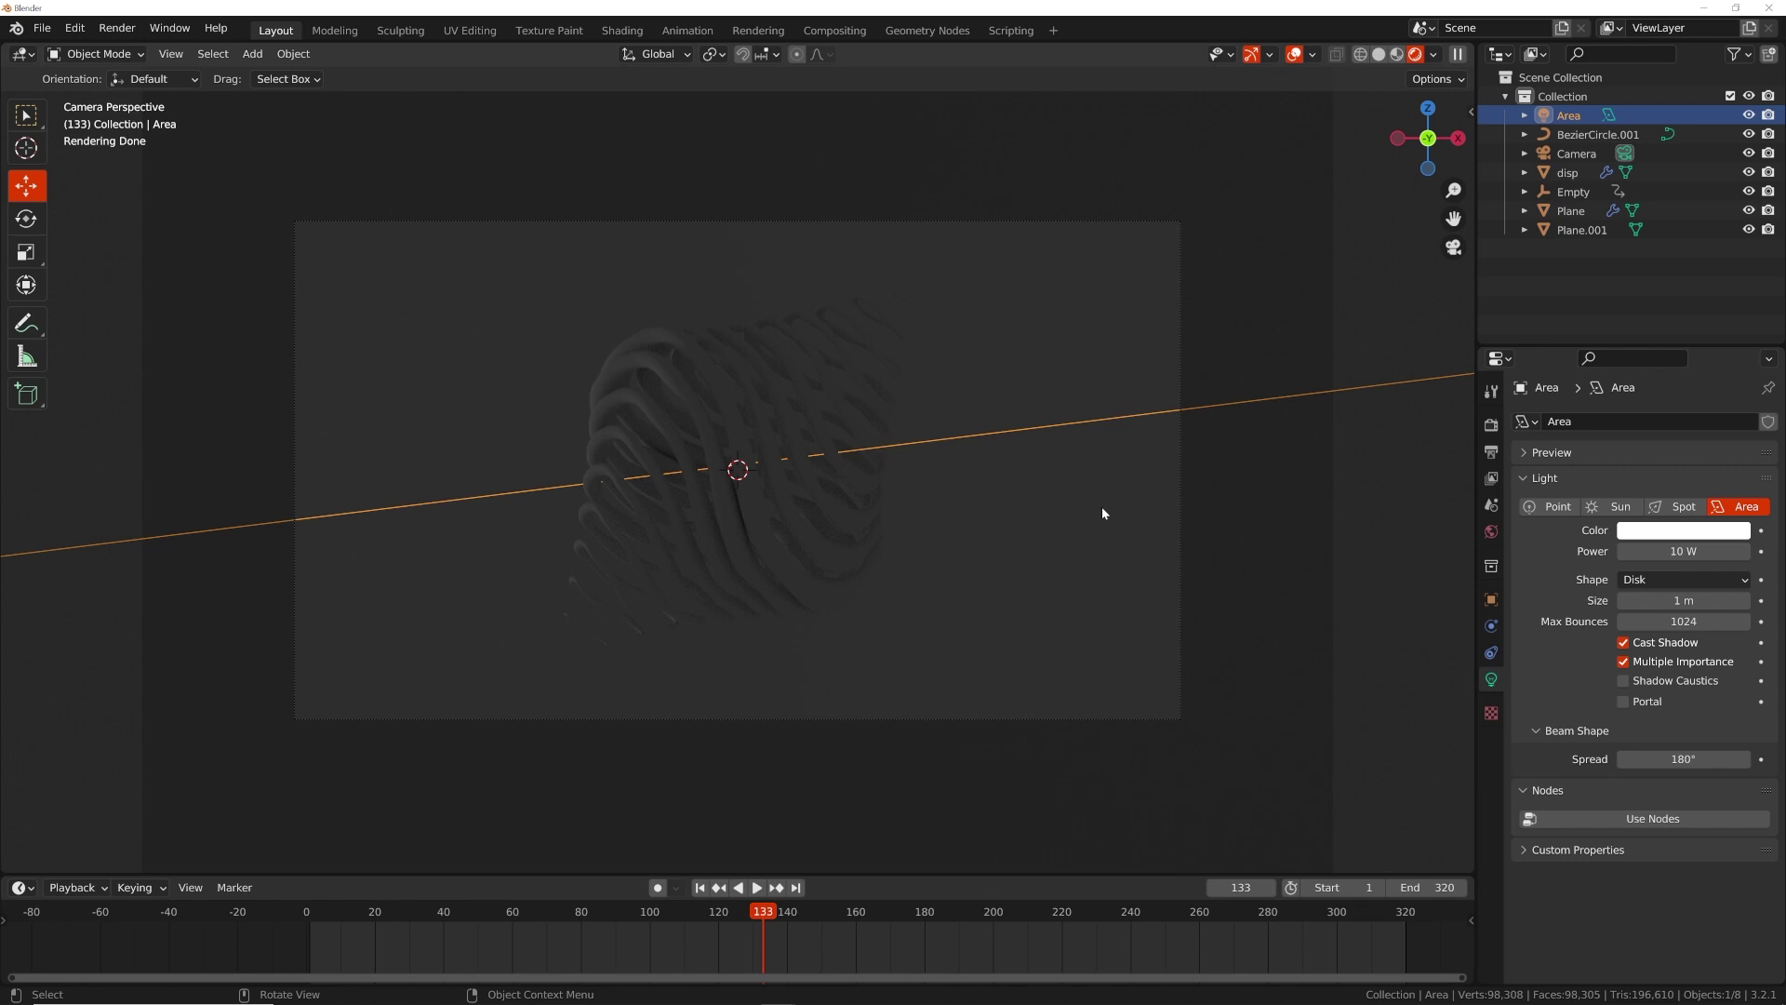
pyautogui.hotkey('ctrl', 'shift', 'z')
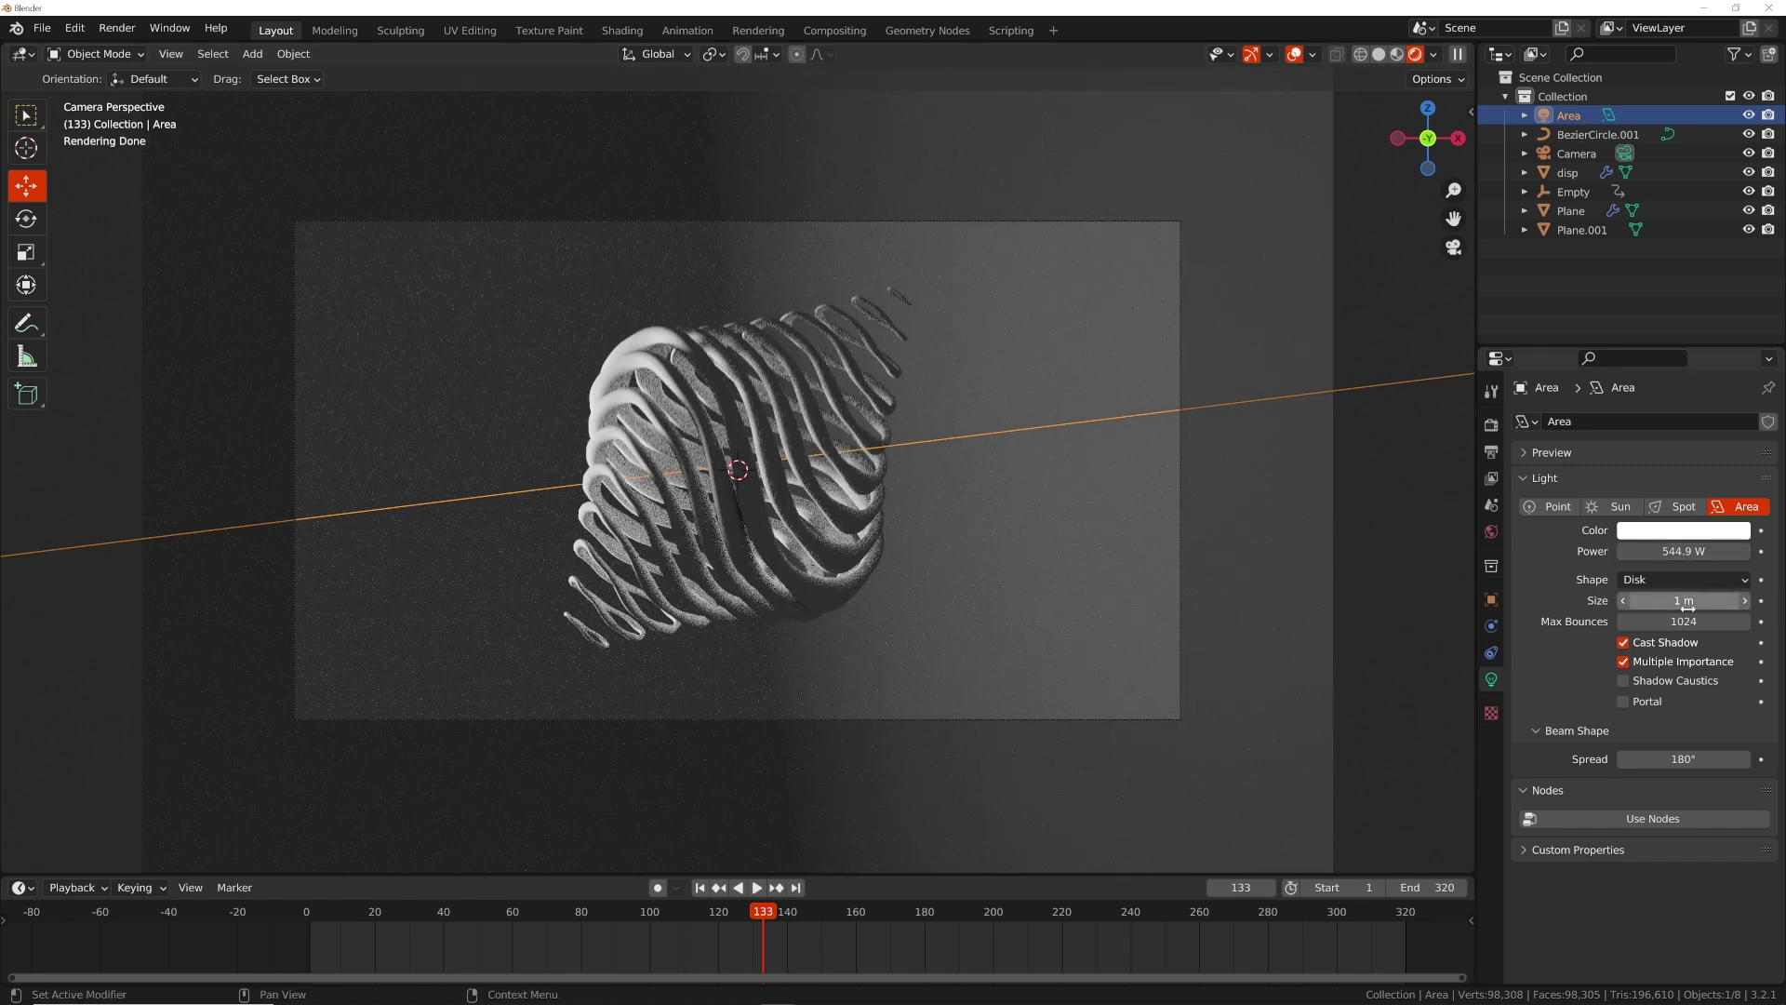
pyautogui.moveTo(1695, 760); pyautogui.dragTo(1682, 759)
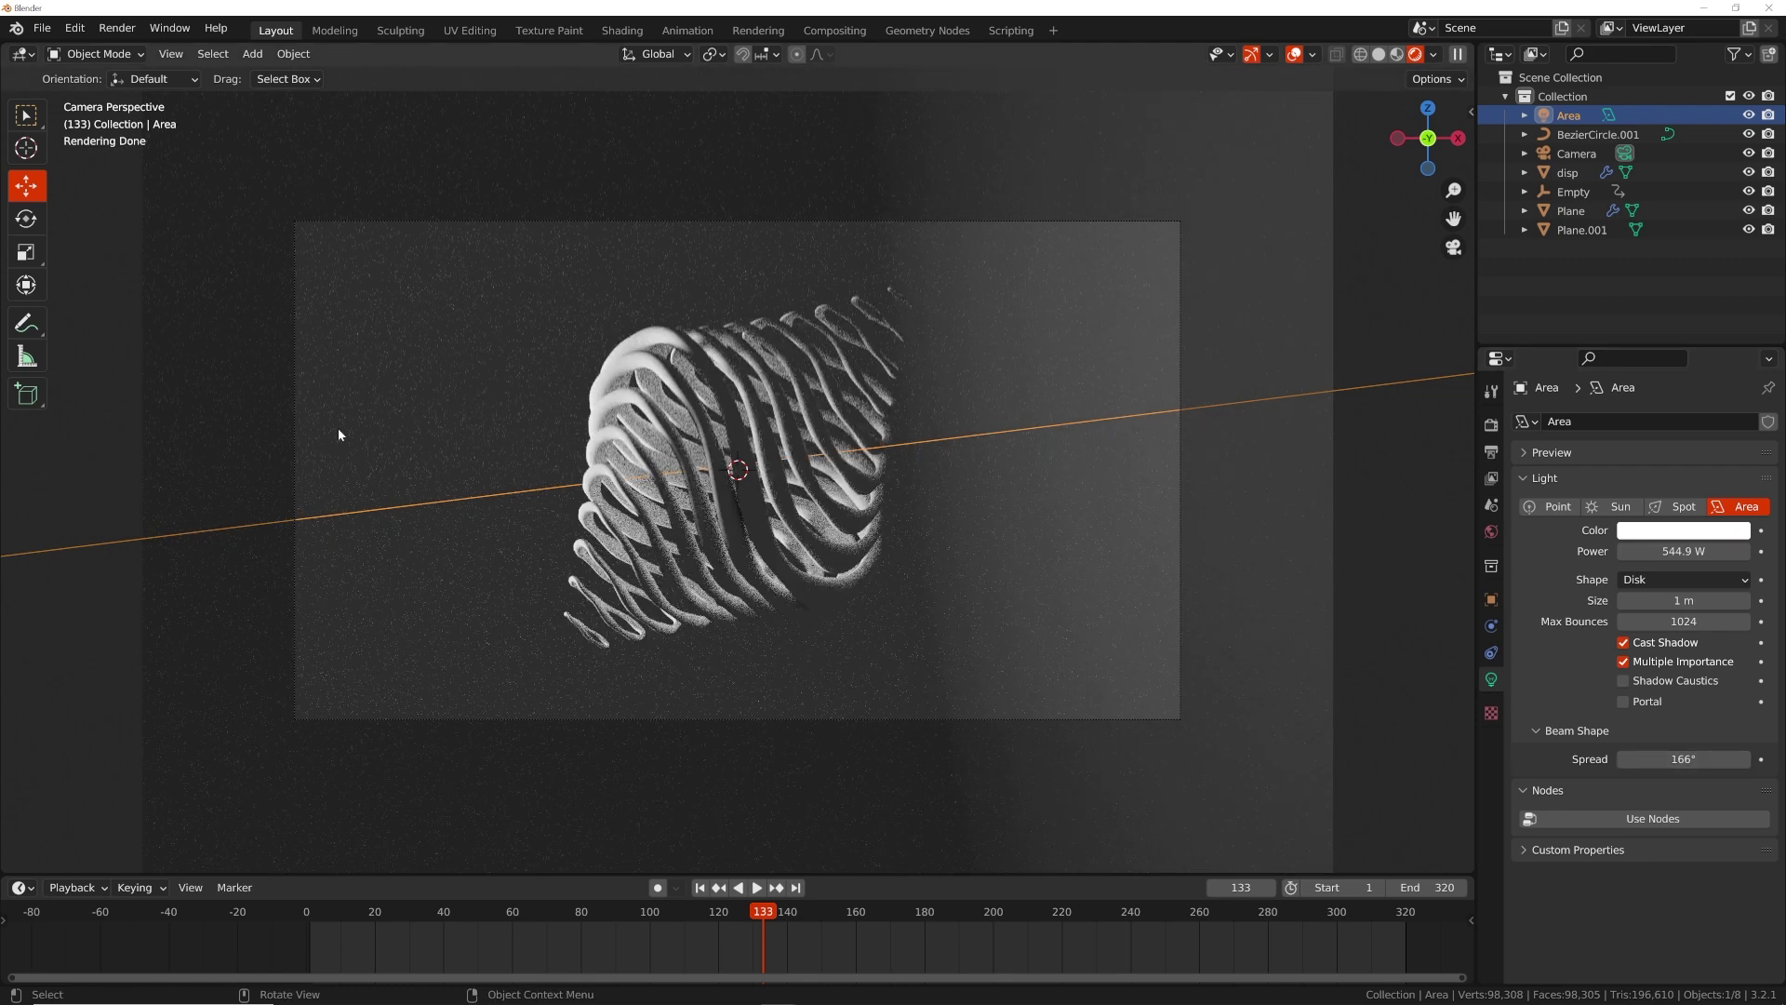
# Make a linked duplicate of the area light on the sculpture's opposite side and rotate it to aim at the sculpture
pyautogui.moveTo(981, 402); pyautogui.dragTo(852, 466, button='middle')
pyautogui.press('`')
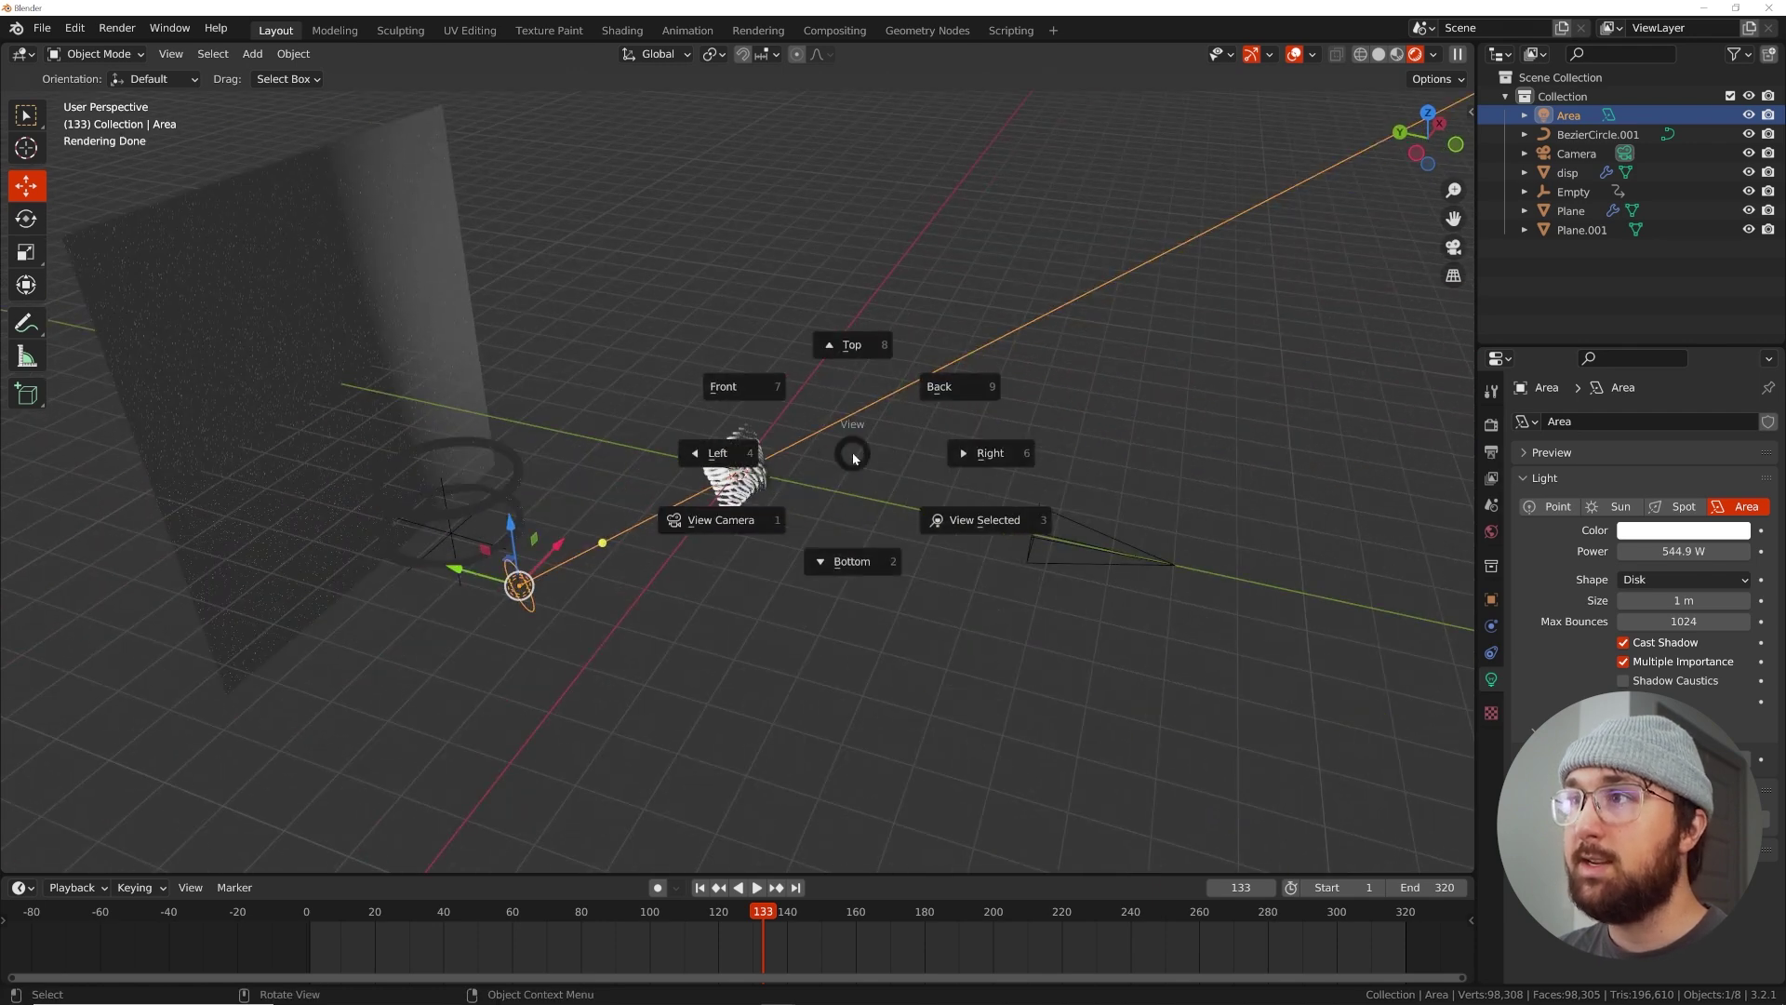
pyautogui.click(850, 352)
pyautogui.scroll(2, 850, 353)
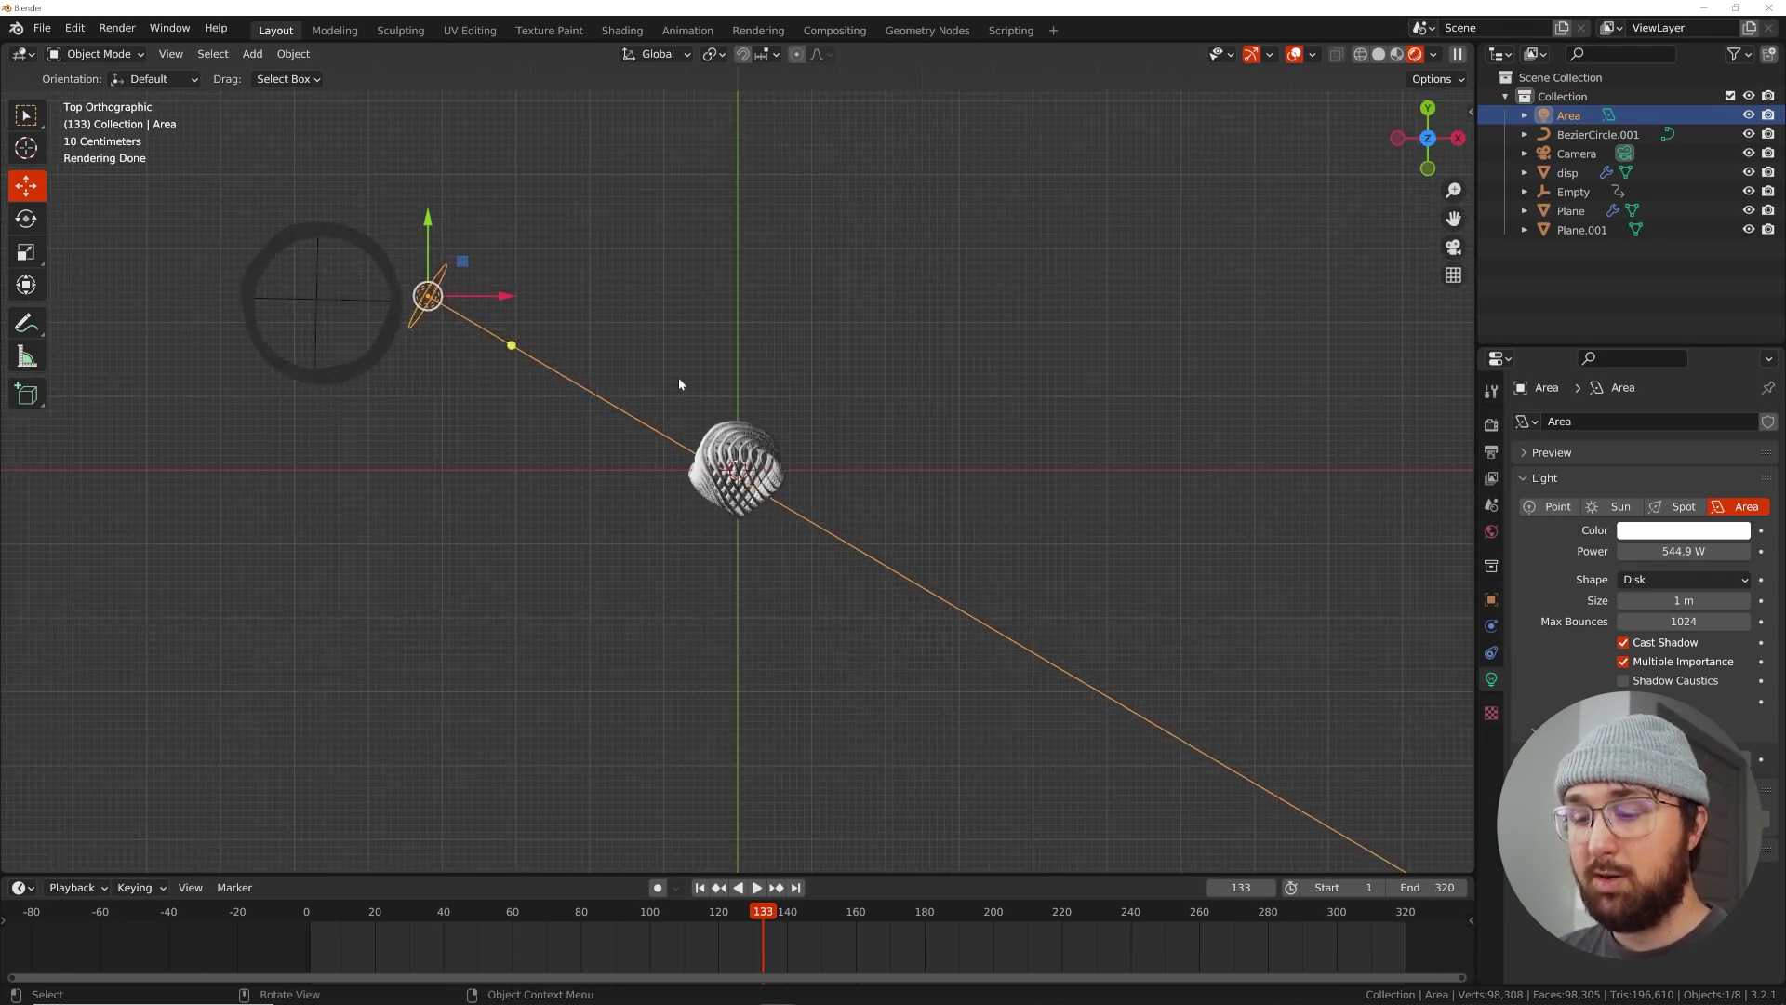
pyautogui.hotkey('shift', 'd')
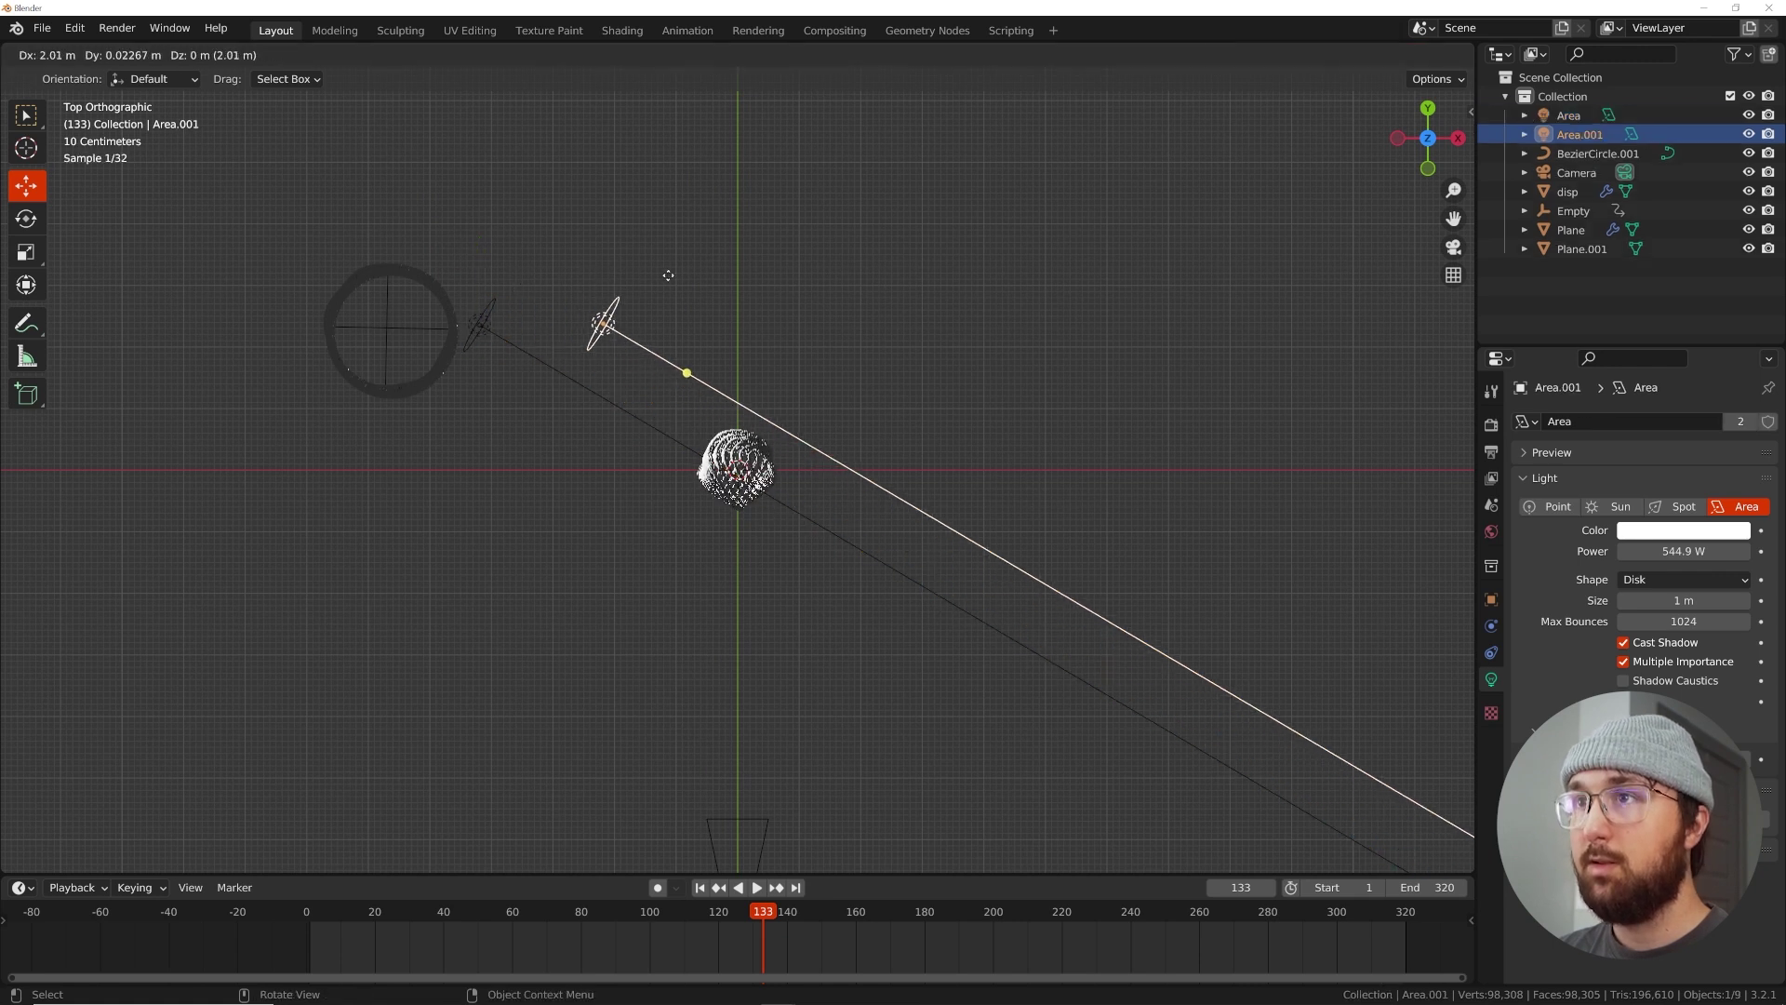
pyautogui.click(994, 277)
pyautogui.press('r')
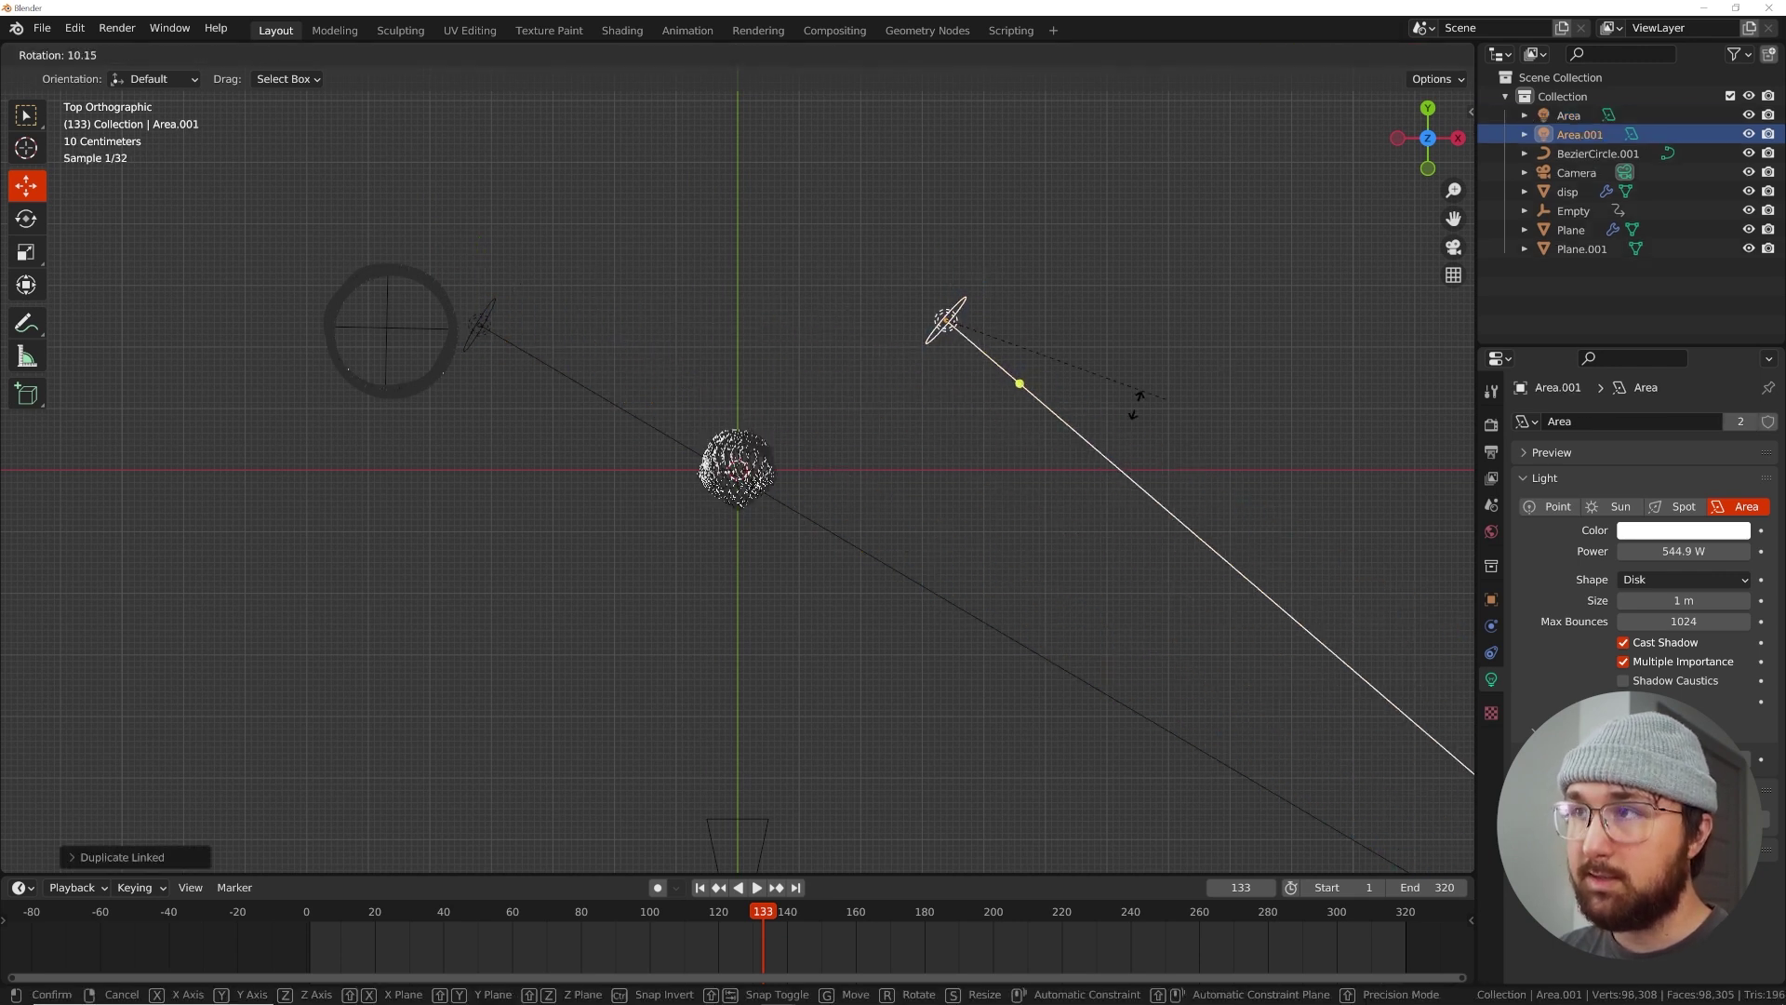
pyautogui.click(857, 447)
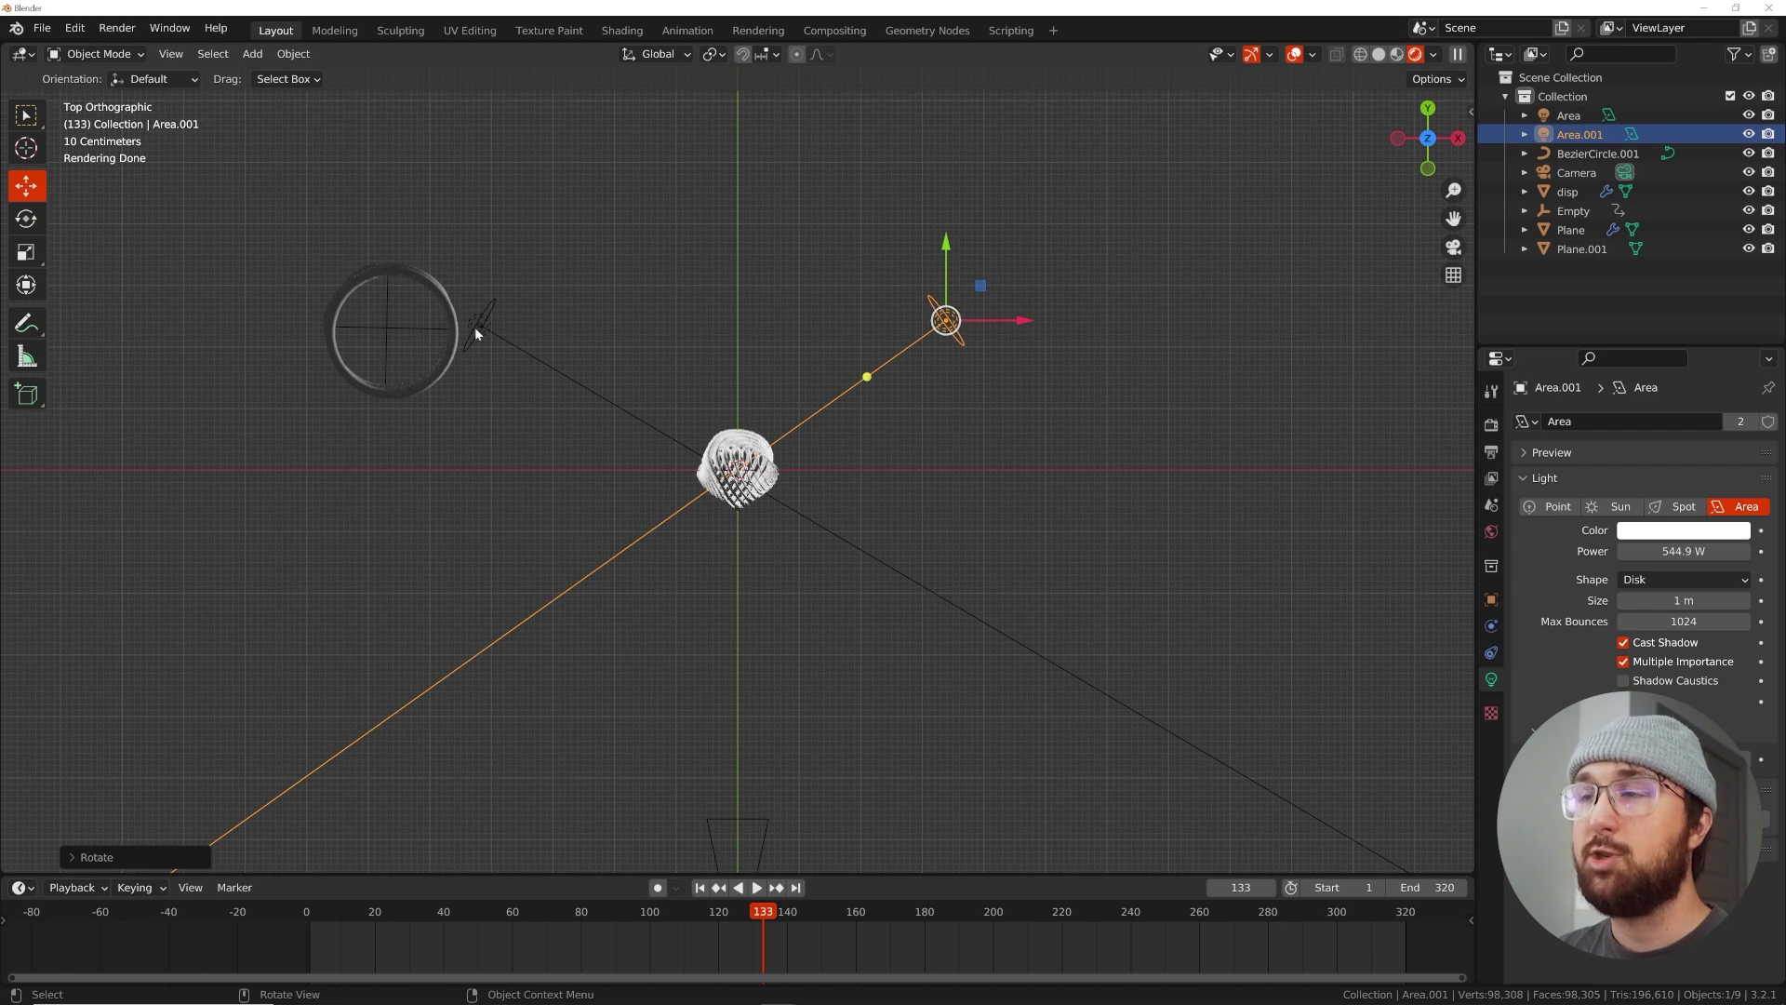
pyautogui.press('KP_0')
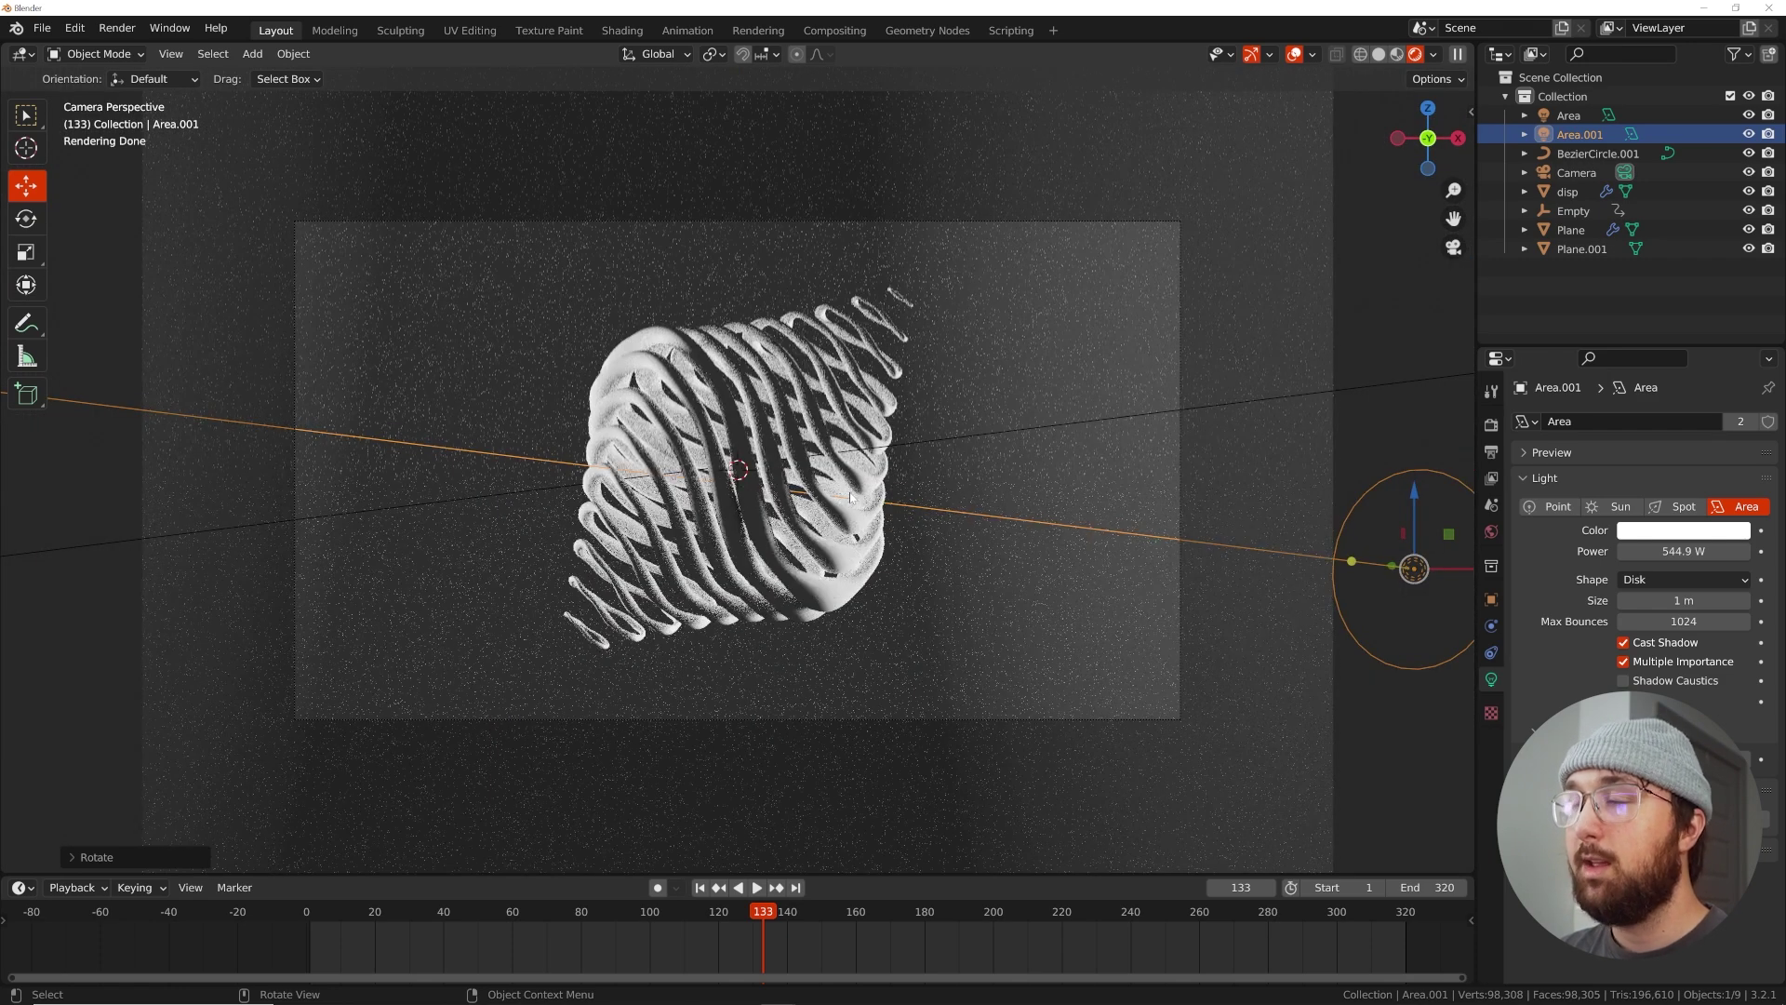
pyautogui.scroll(3, 768, 526)
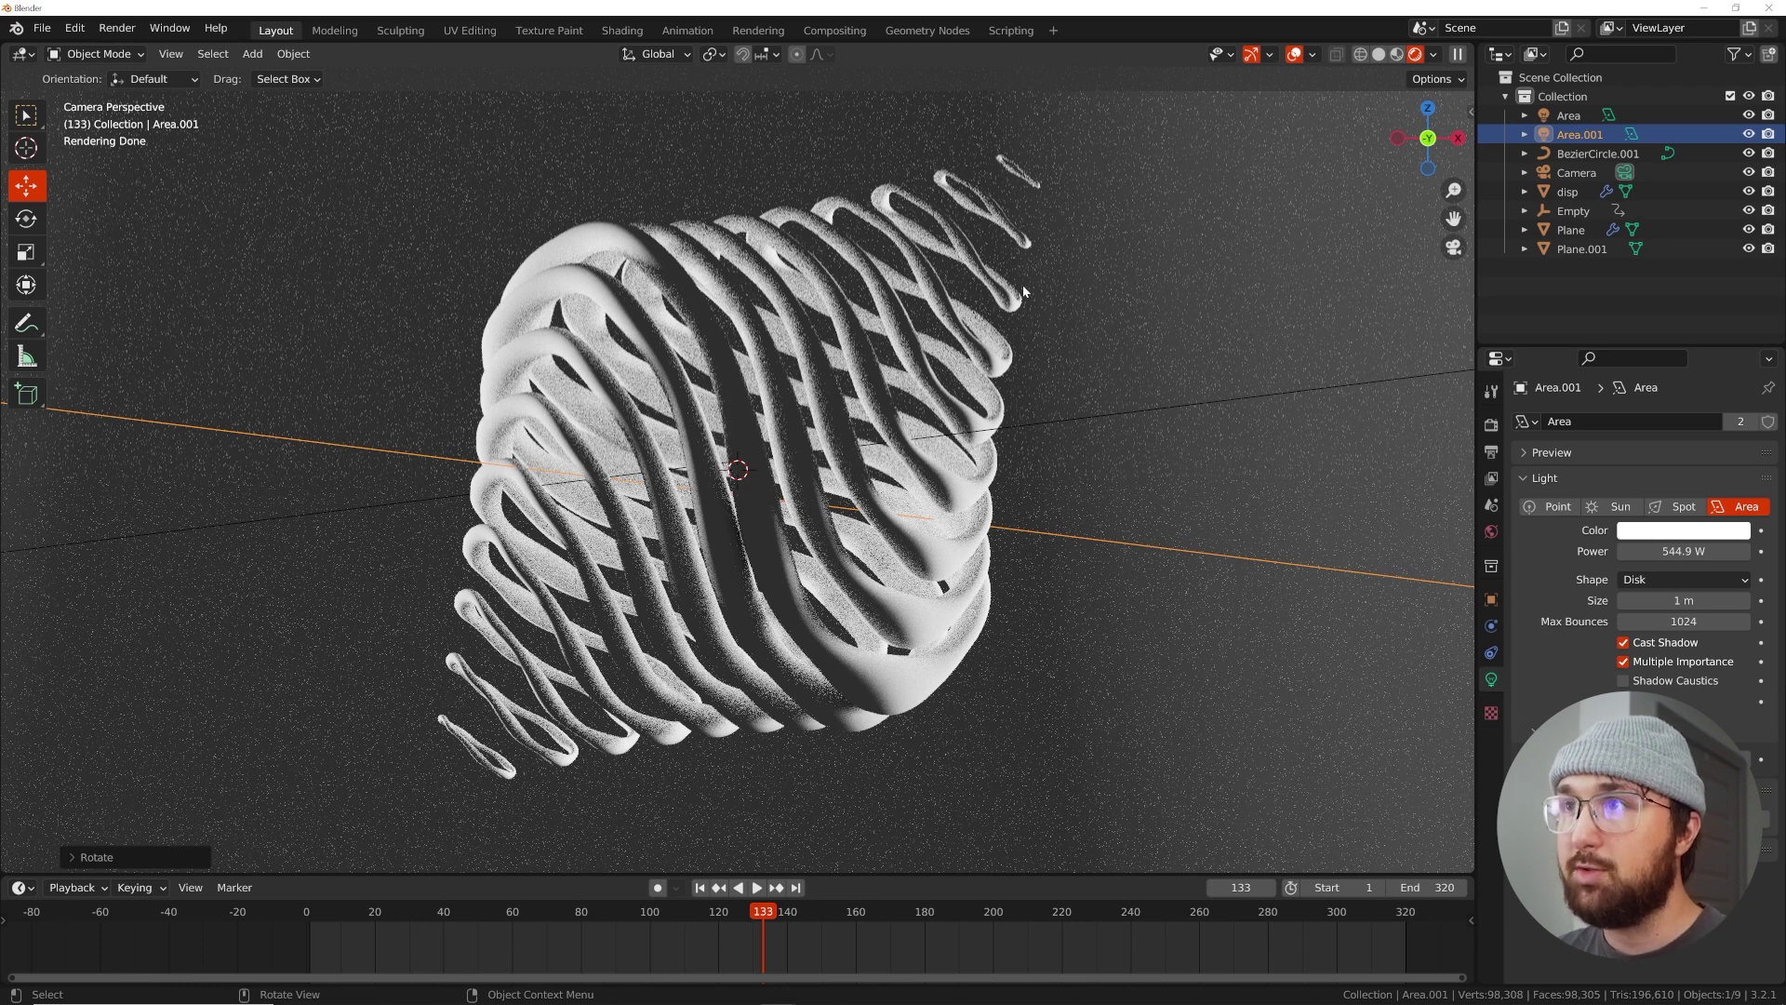
# Select both area lights and move them together along the Y axis, farther behind the sculpture
pyautogui.press('`')
pyautogui.click(1070, 266)
pyautogui.scroll(-2, 1070, 302)
pyautogui.scroll(4, 399, 273)
pyautogui.keyDown('shift'); pyautogui.click(383, 268); pyautogui.keyUp('shift')
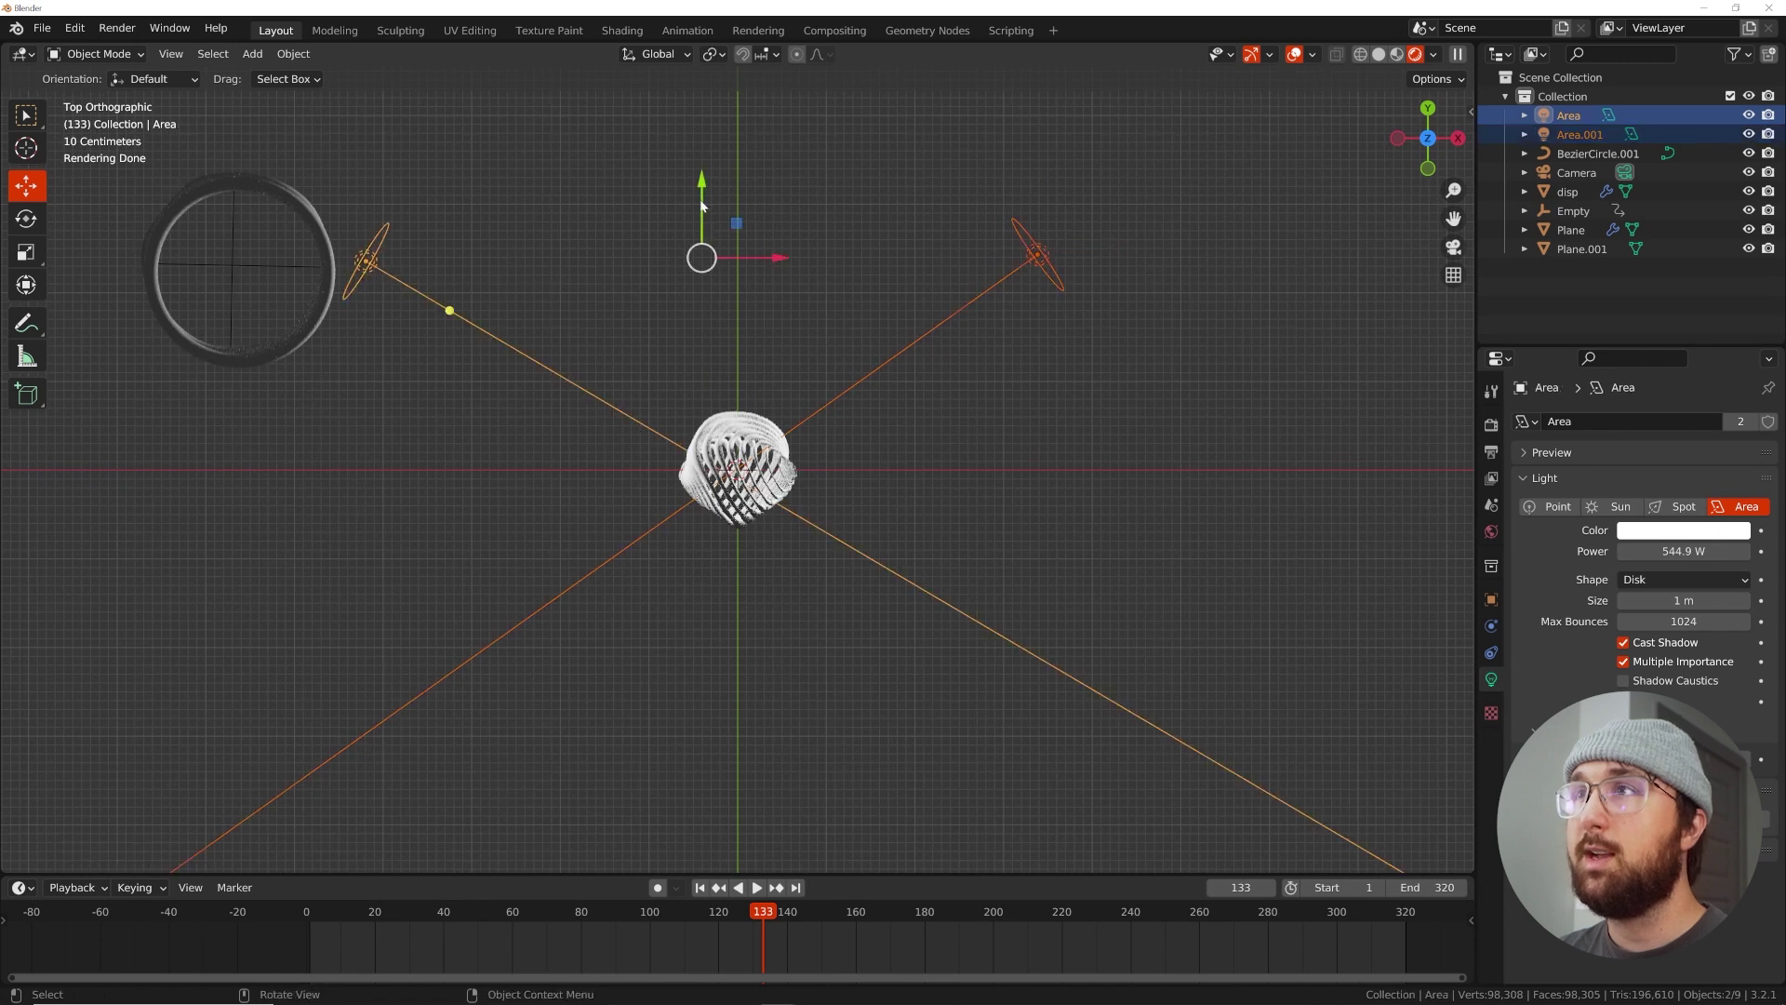
pyautogui.moveTo(701, 205); pyautogui.dragTo(702, 118)
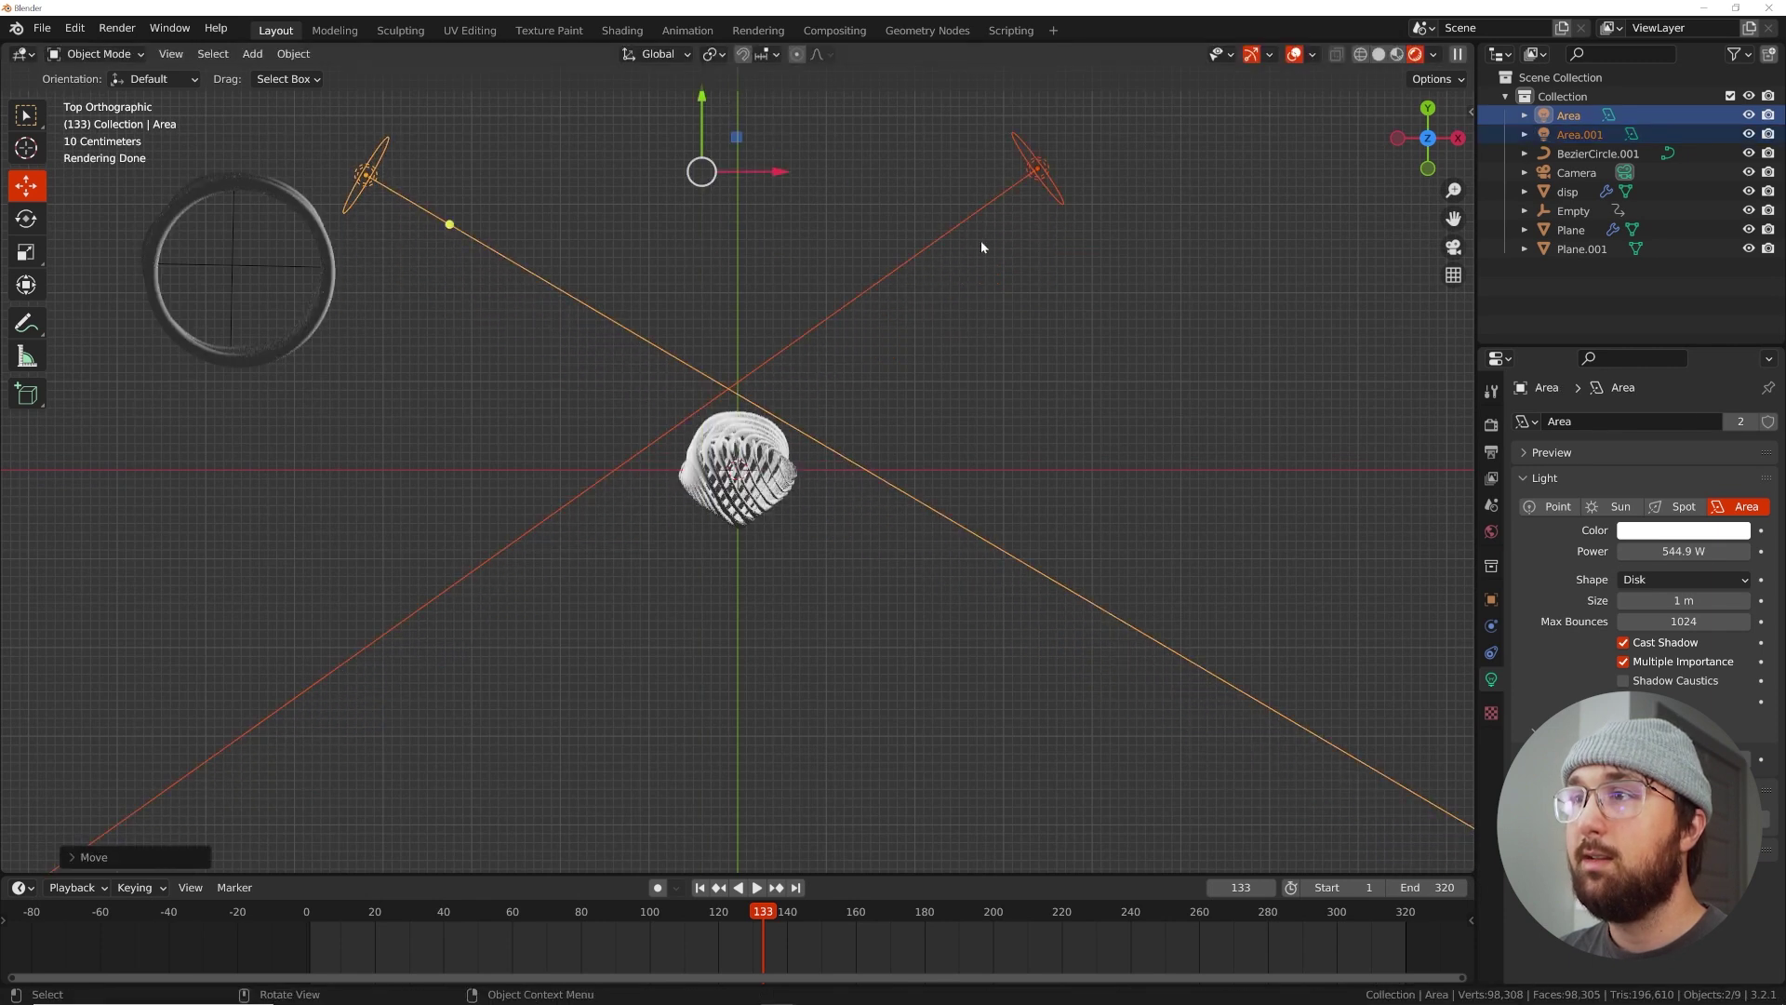
# Rotate each of the two area lights in the top view to aim them back at the sculpture
pyautogui.click(1039, 168)
pyautogui.press('r')
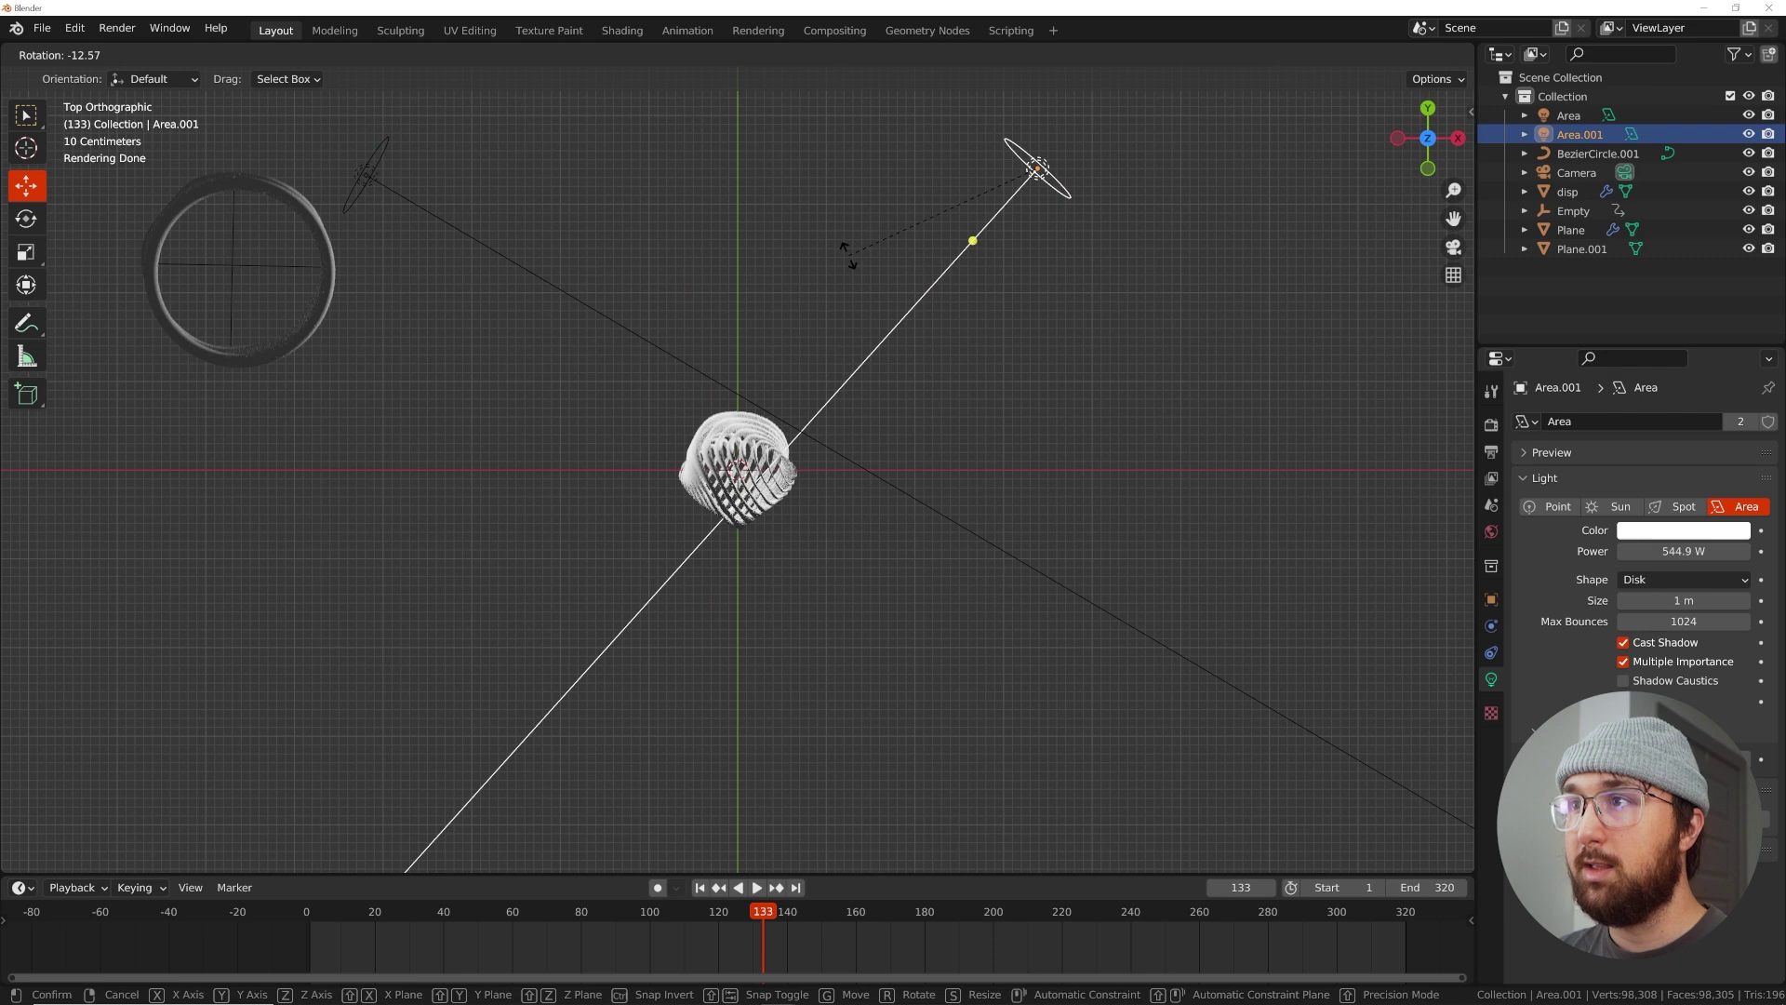
pyautogui.click(789, 277)
pyautogui.click(706, 372)
pyautogui.press('r')
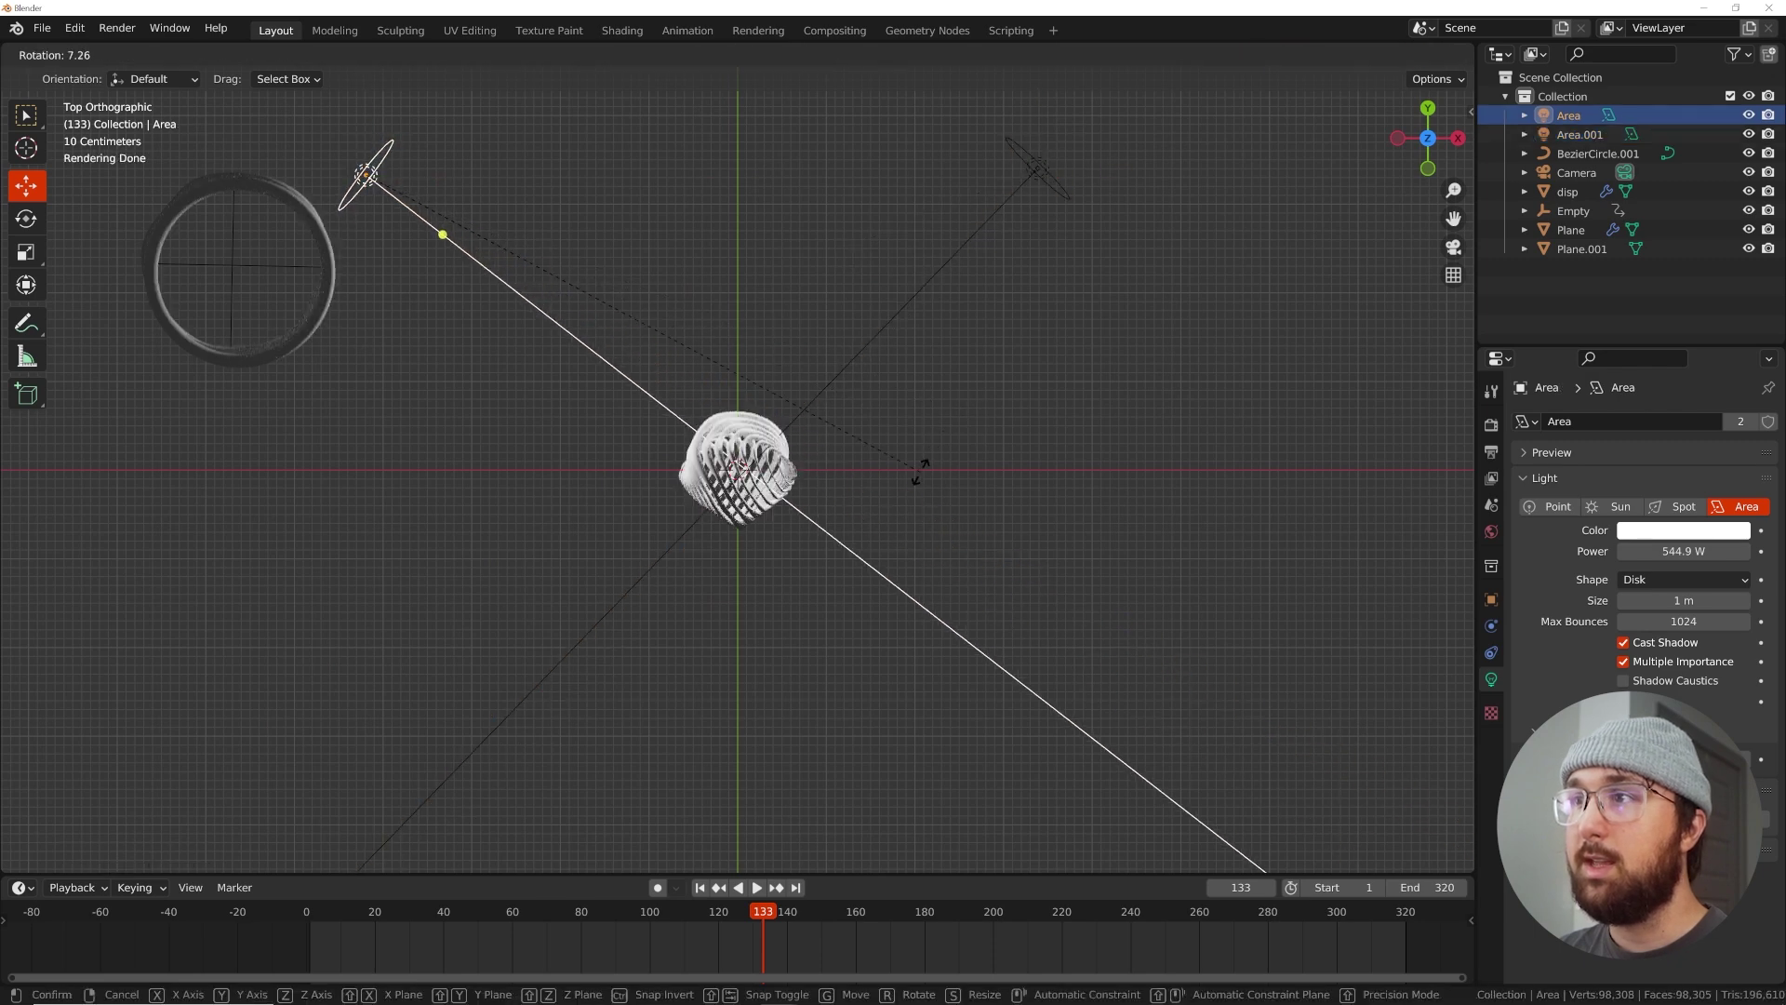
pyautogui.click(916, 465)
pyautogui.press('KP_0')
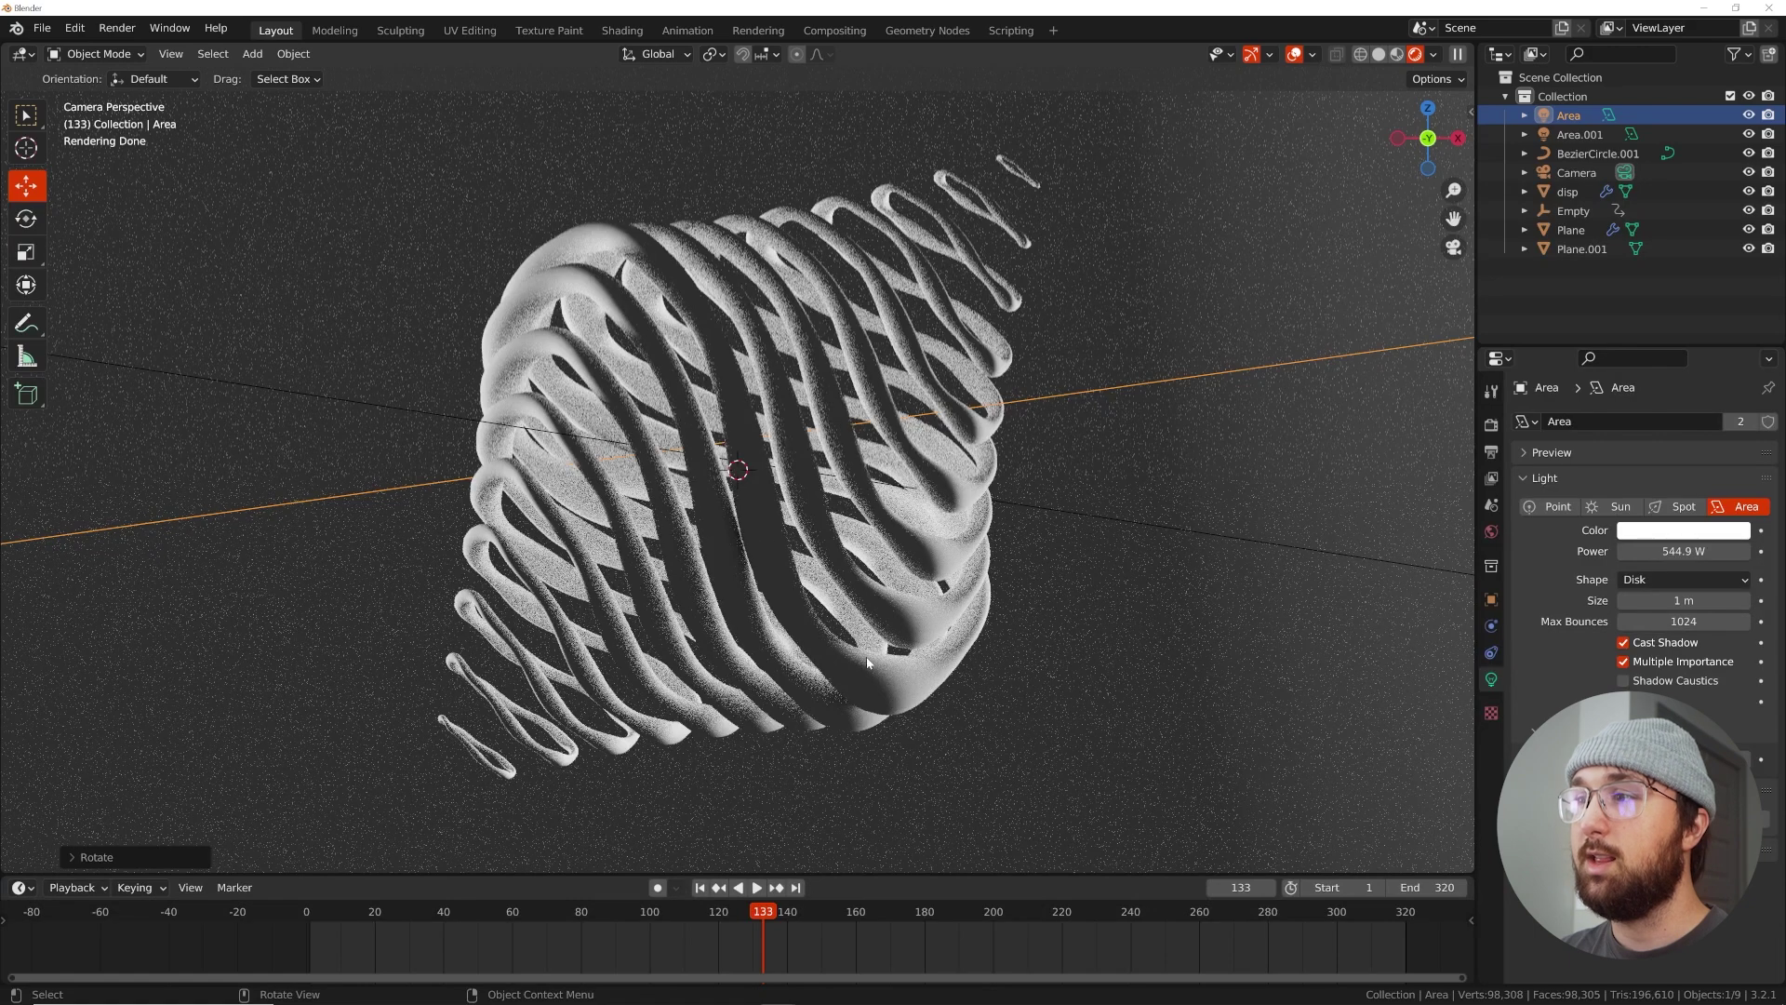
pyautogui.scroll(-4, 1051, 395)
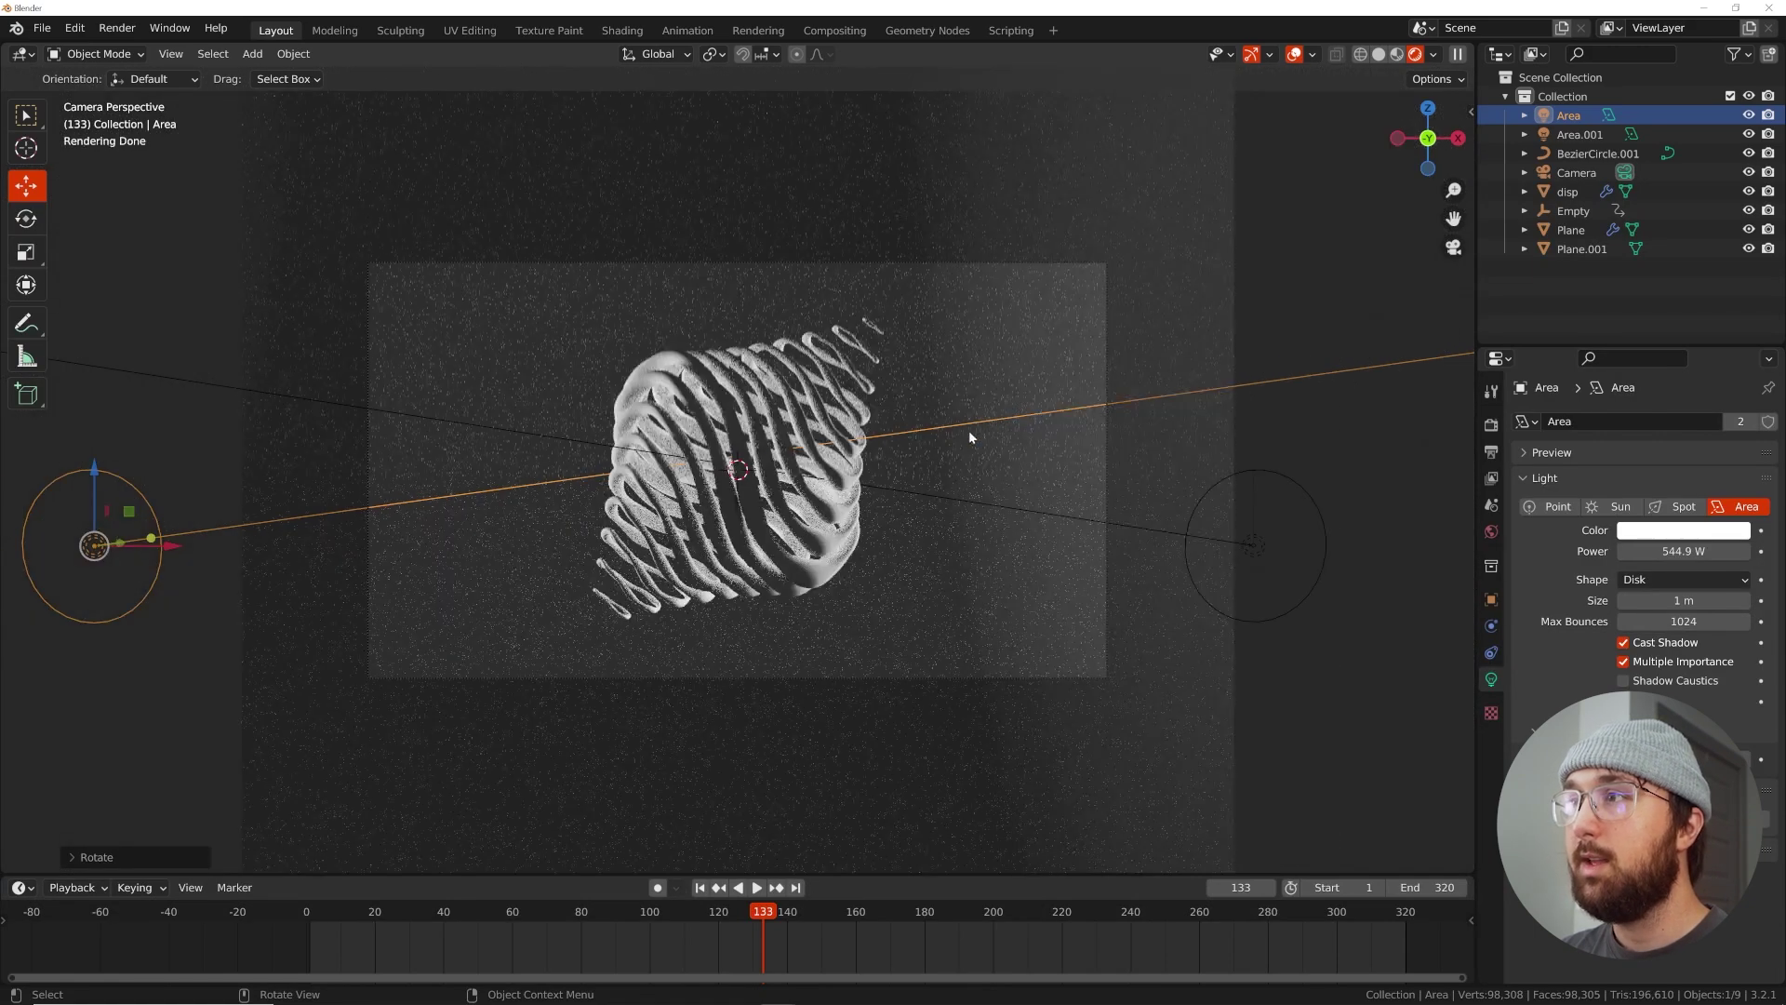
# Duplicate the second area light as an independent copy and centre it between the two side lights, behind the sculpture
pyautogui.moveTo(968, 430); pyautogui.dragTo(1174, 544, button='middle')
pyautogui.click(1035, 407)
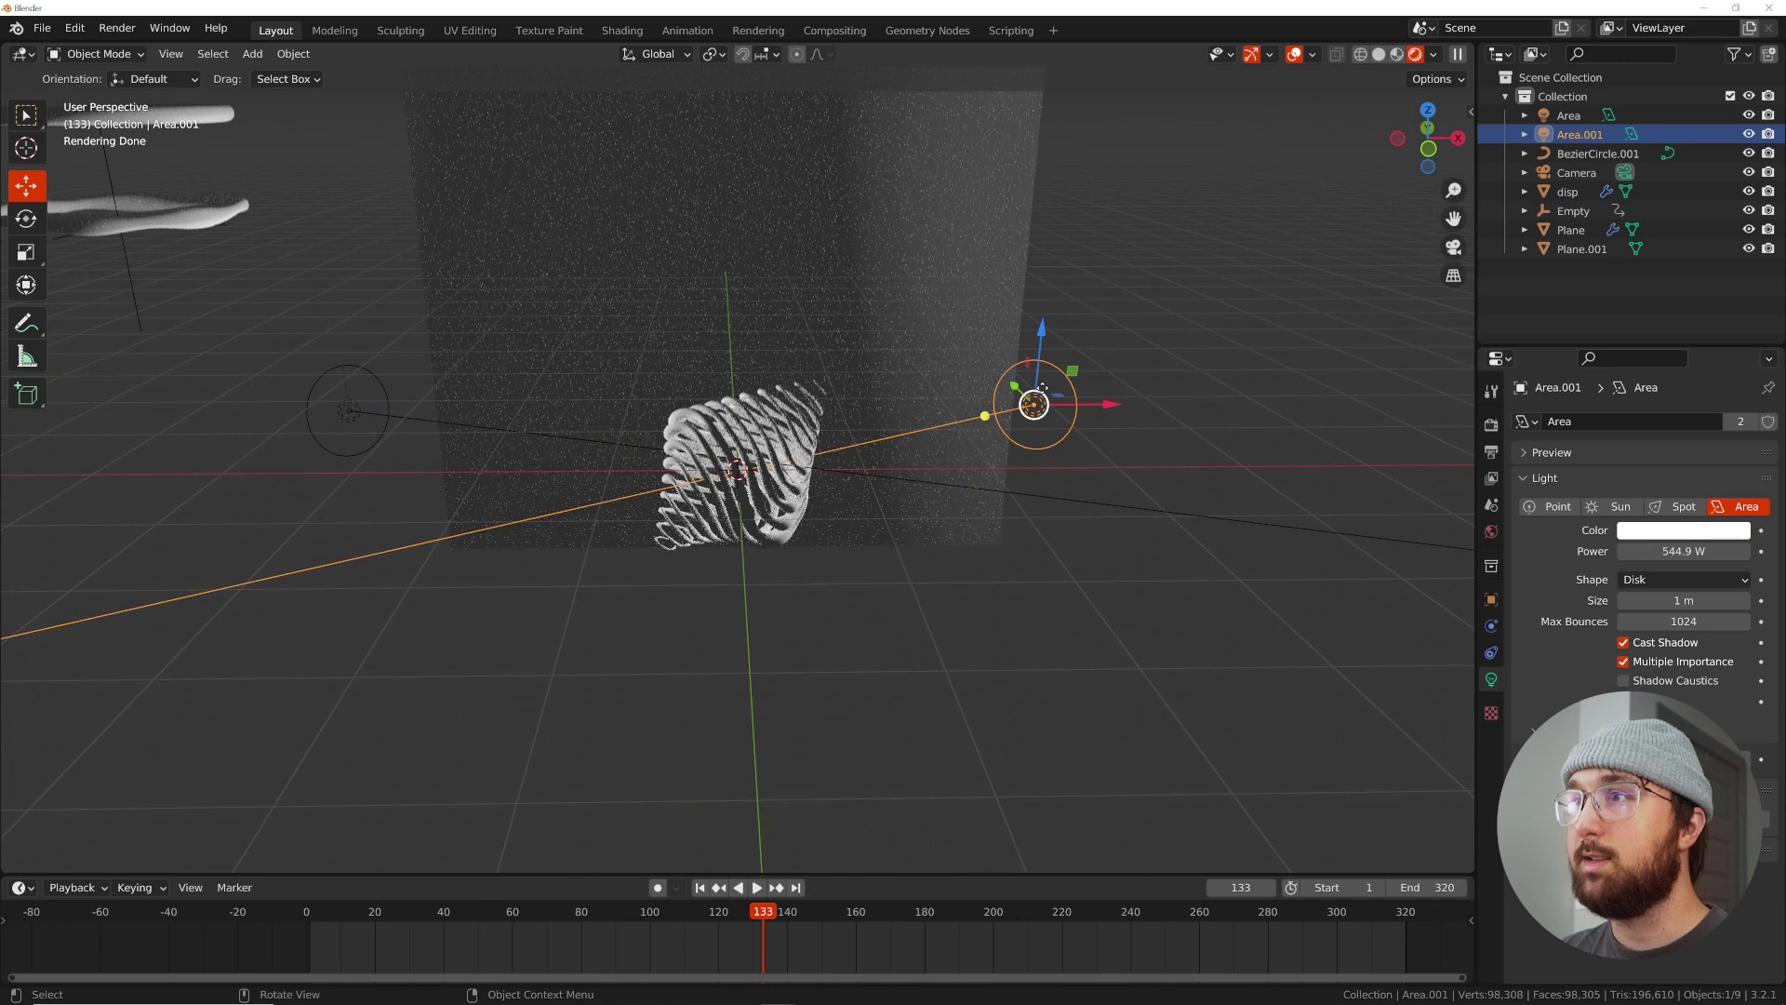
pyautogui.moveTo(1043, 379); pyautogui.dragTo(1068, 496, button='middle')
pyautogui.moveTo(1084, 294); pyautogui.dragTo(1029, 518, button='middle')
pyautogui.hotkey('shift', 'd')
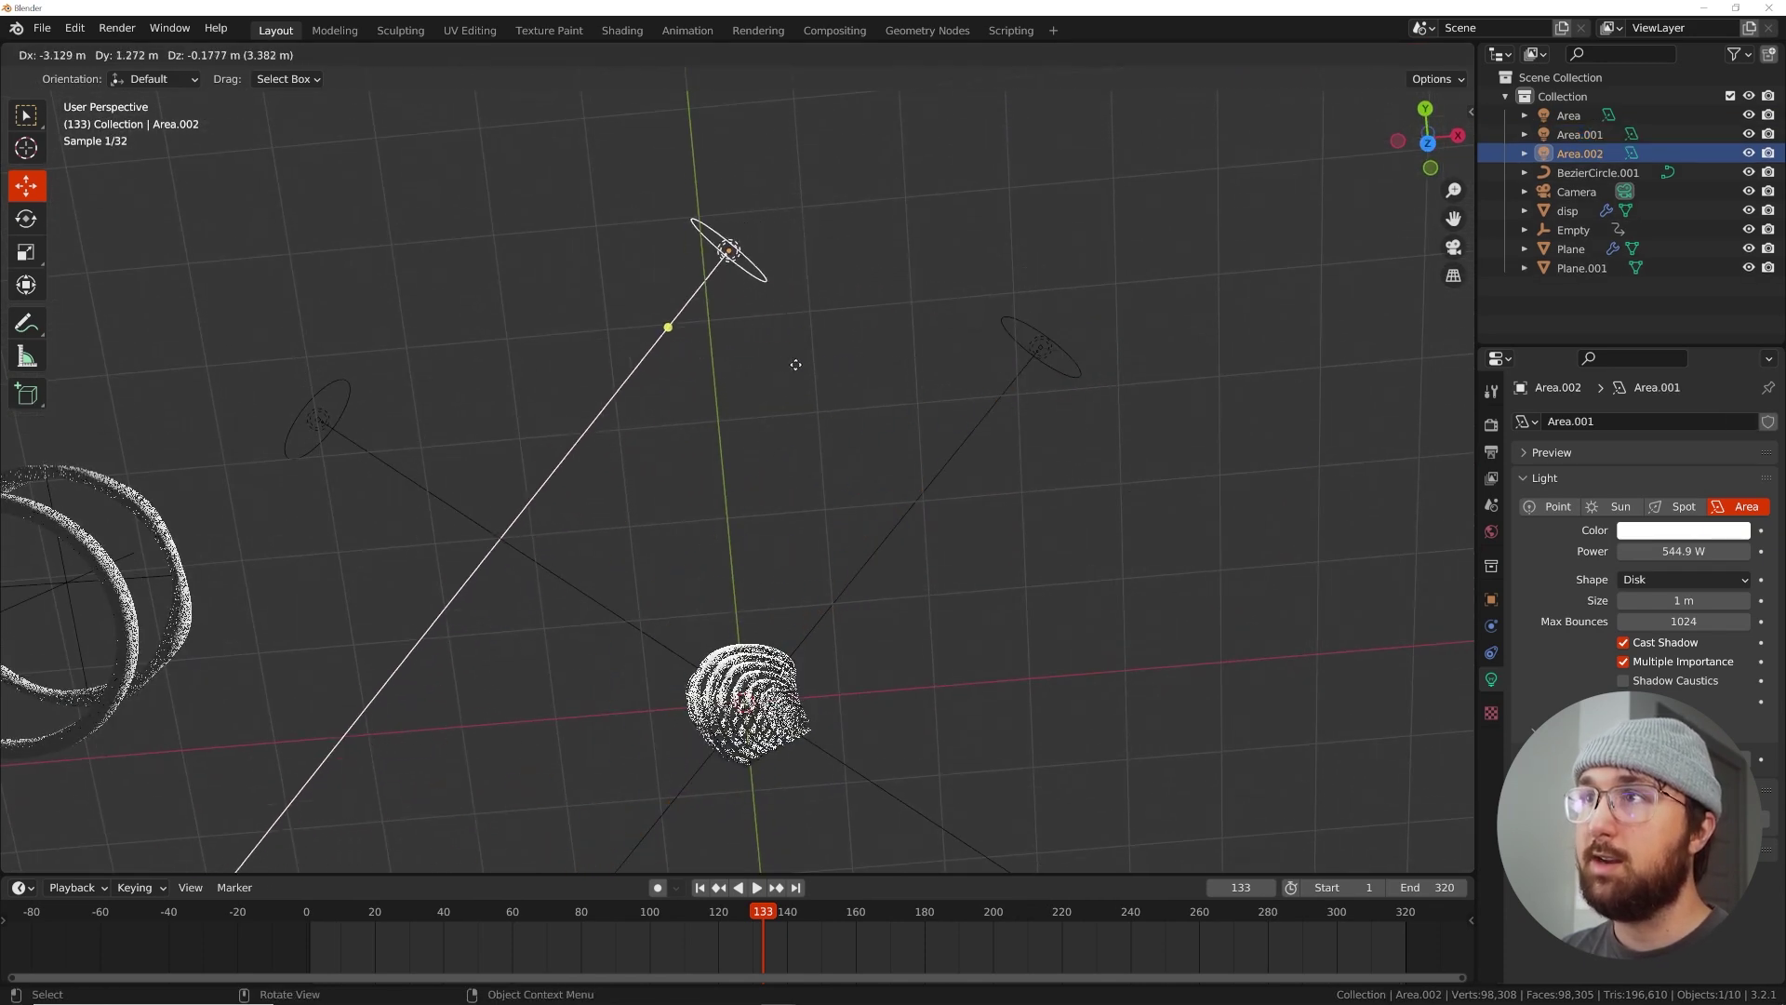
pyautogui.click(783, 366)
pyautogui.moveTo(783, 366); pyautogui.dragTo(973, 199, button='middle')
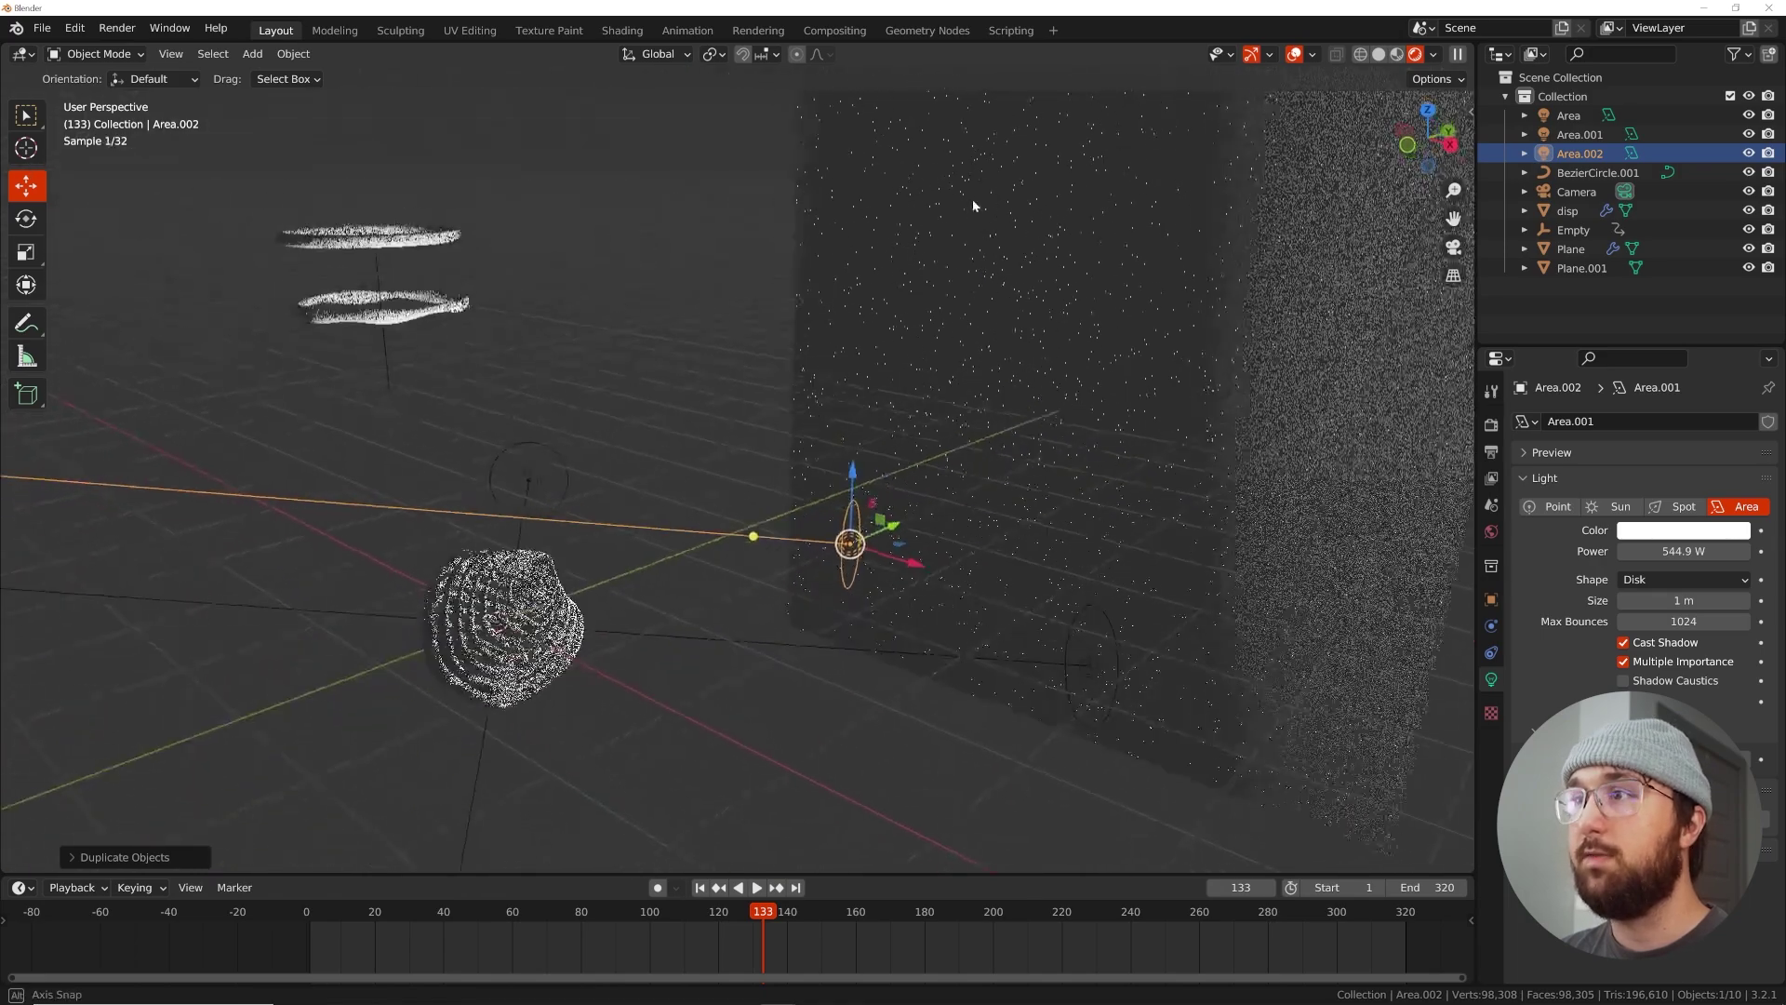
pyautogui.moveTo(1030, 523); pyautogui.dragTo(964, 700, button='middle')
pyautogui.press('g')
pyautogui.click(994, 456)
pyautogui.press('KP_0')
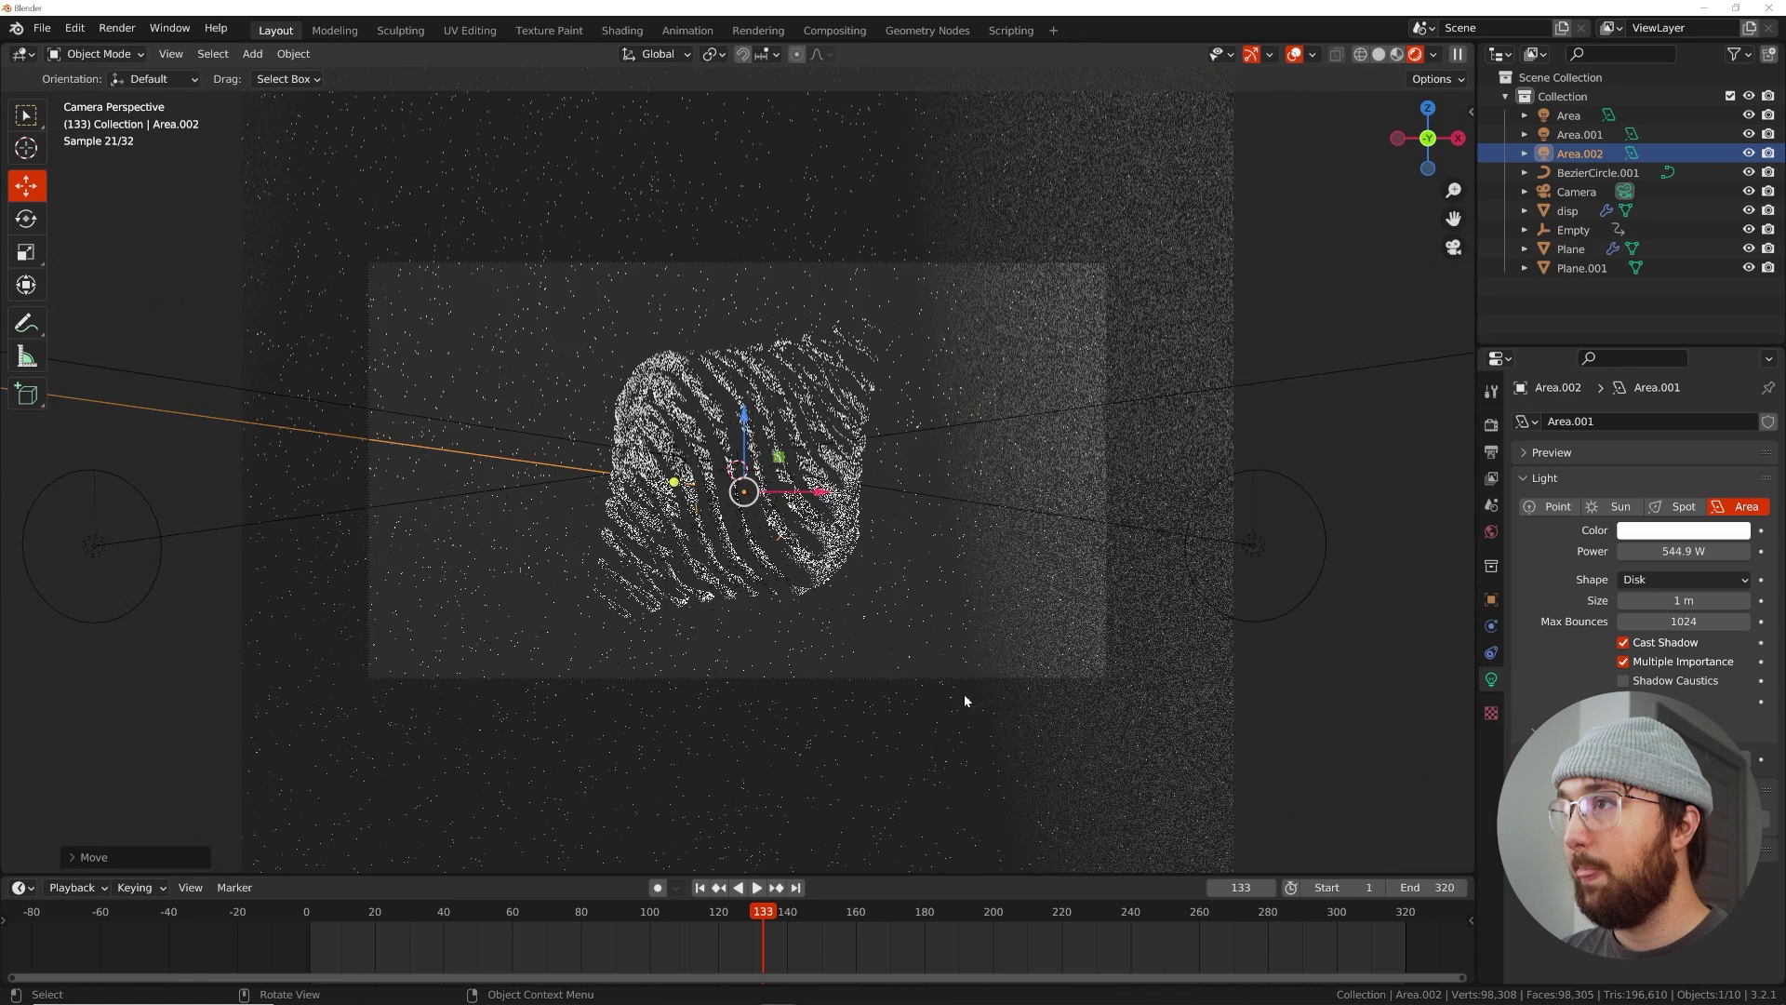
# Rotate the new centre area light freely so that it faces the backdrop
pyautogui.moveTo(844, 494); pyautogui.dragTo(773, 491, button='middle')
pyautogui.press('r')
pyautogui.press('r')
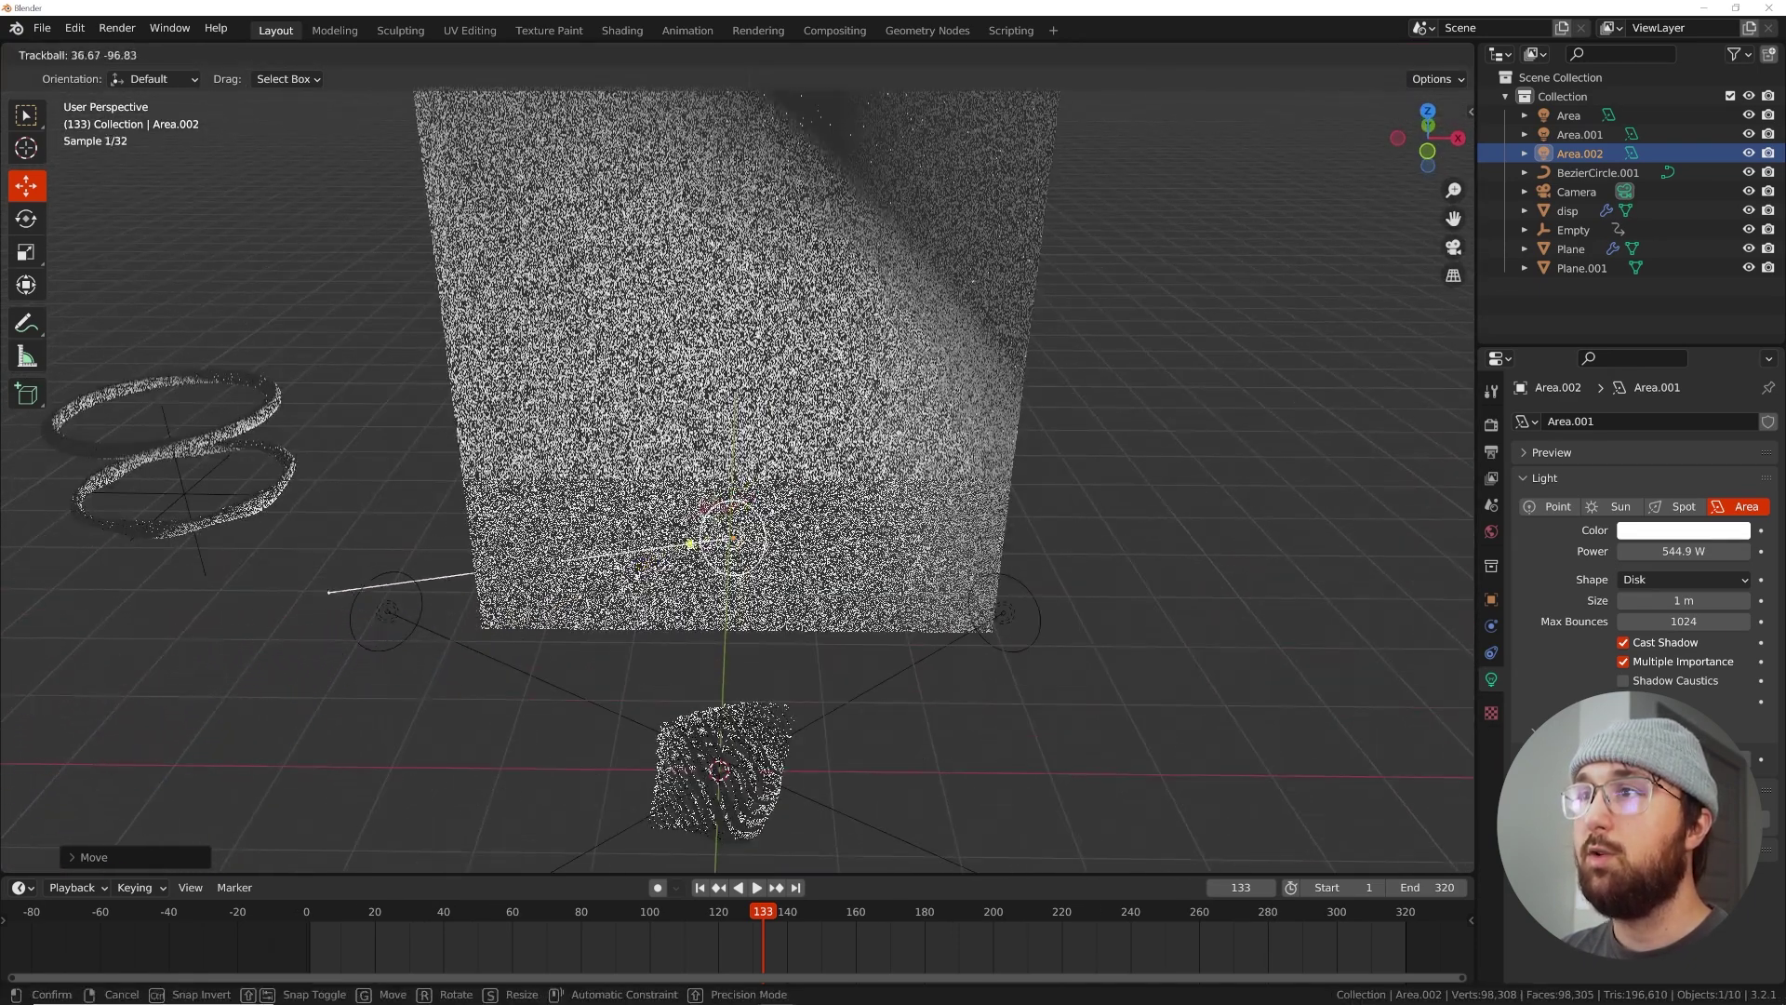
pyautogui.click(700, 550)
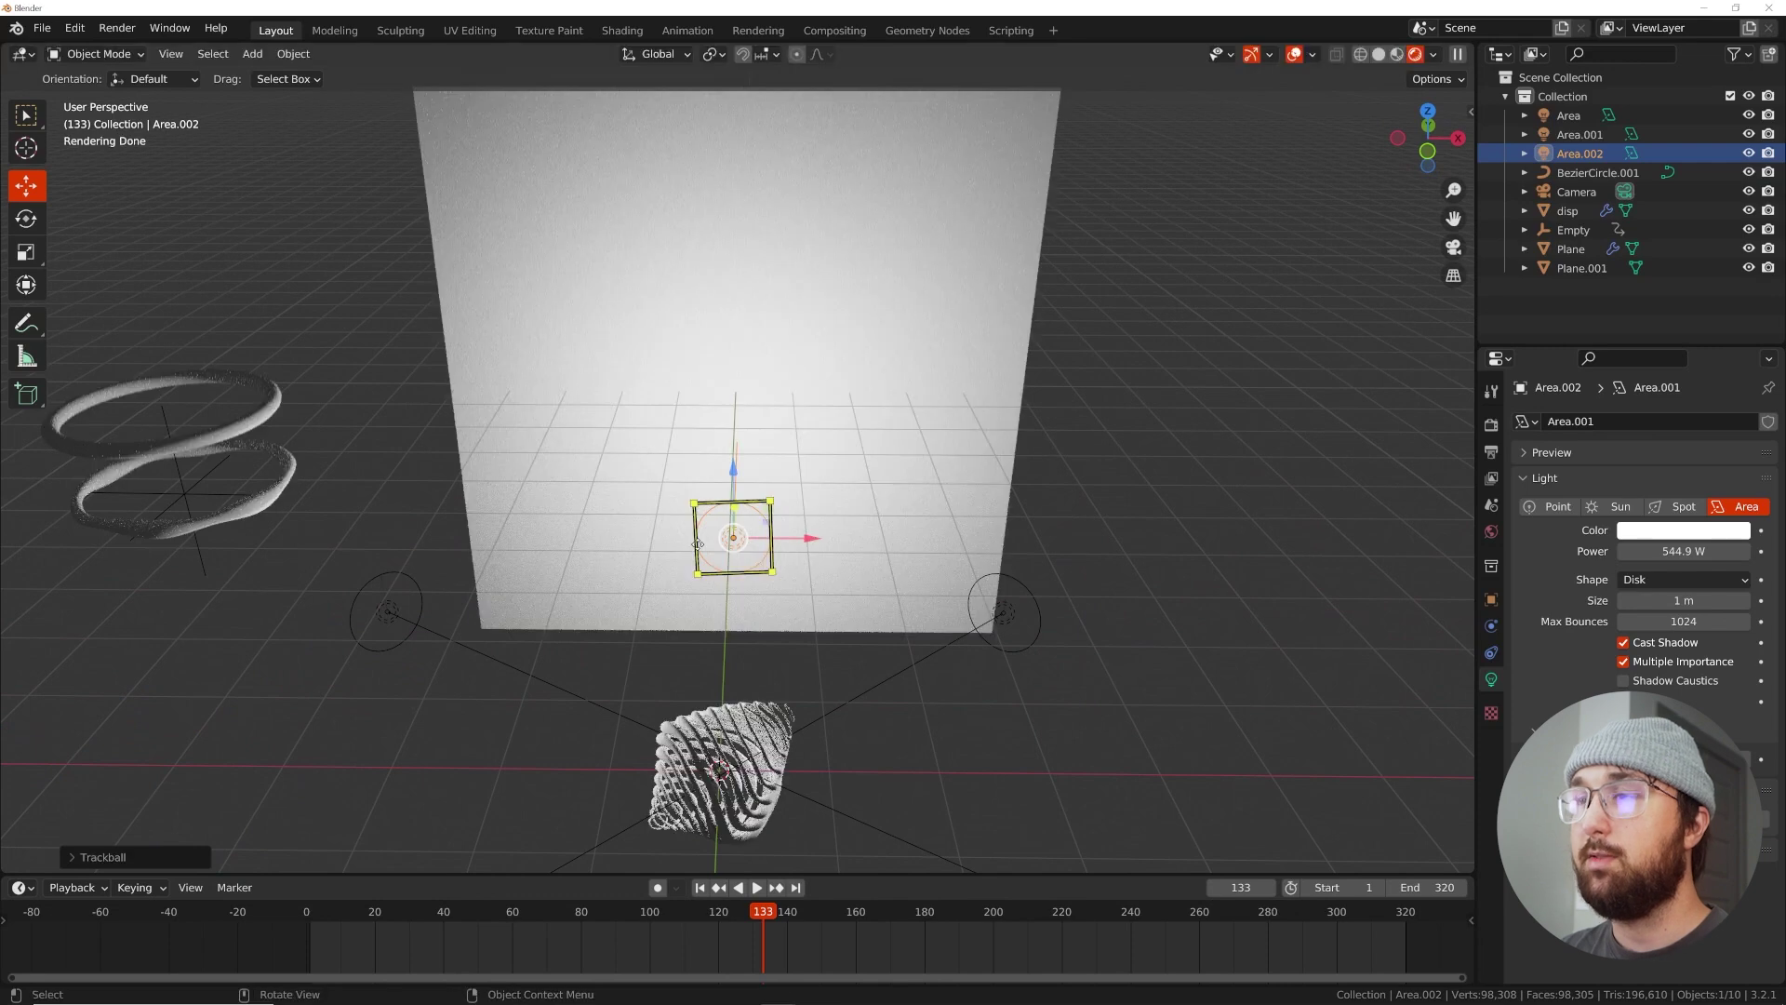
pyautogui.press('KP_0')
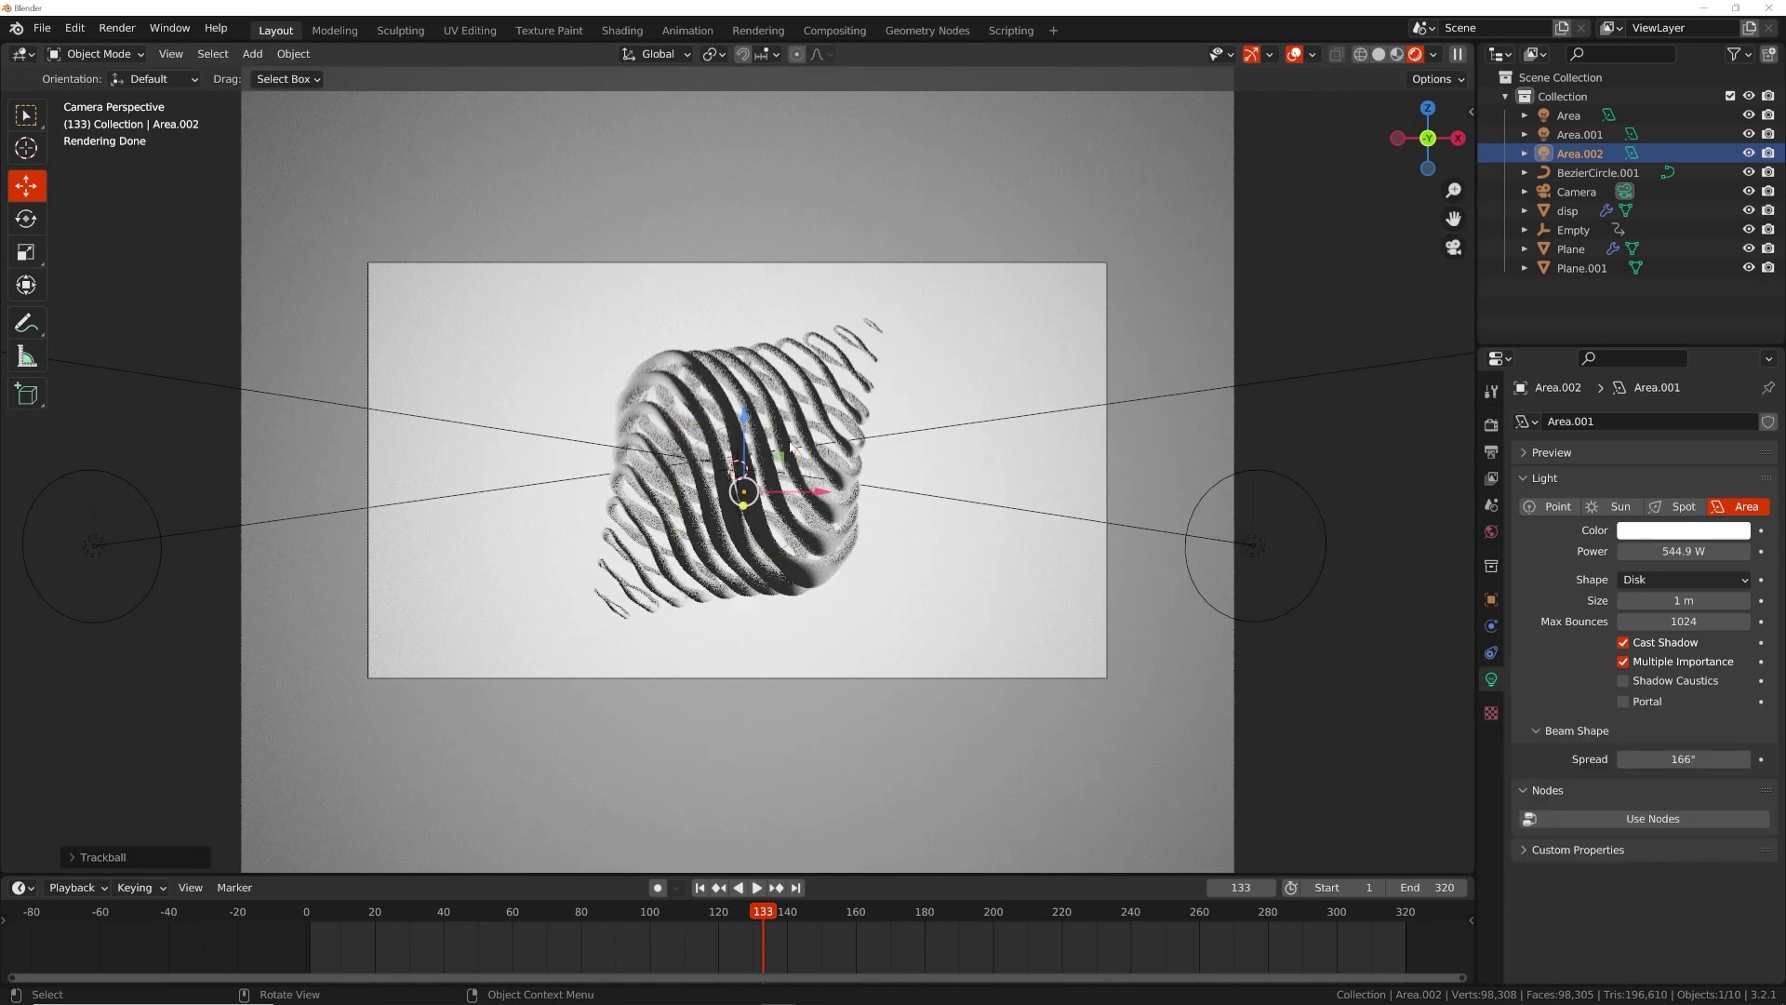
# Set the backdrop light's spread to 47.8° and stretch the light along X into a wide ellipse spanning the camera frame
pyautogui.moveTo(1709, 767)
pyautogui.mouseDown()
pyautogui.moveTo(1600, 760)
pyautogui.moveTo(1717, 760)
pyautogui.mouseUp()
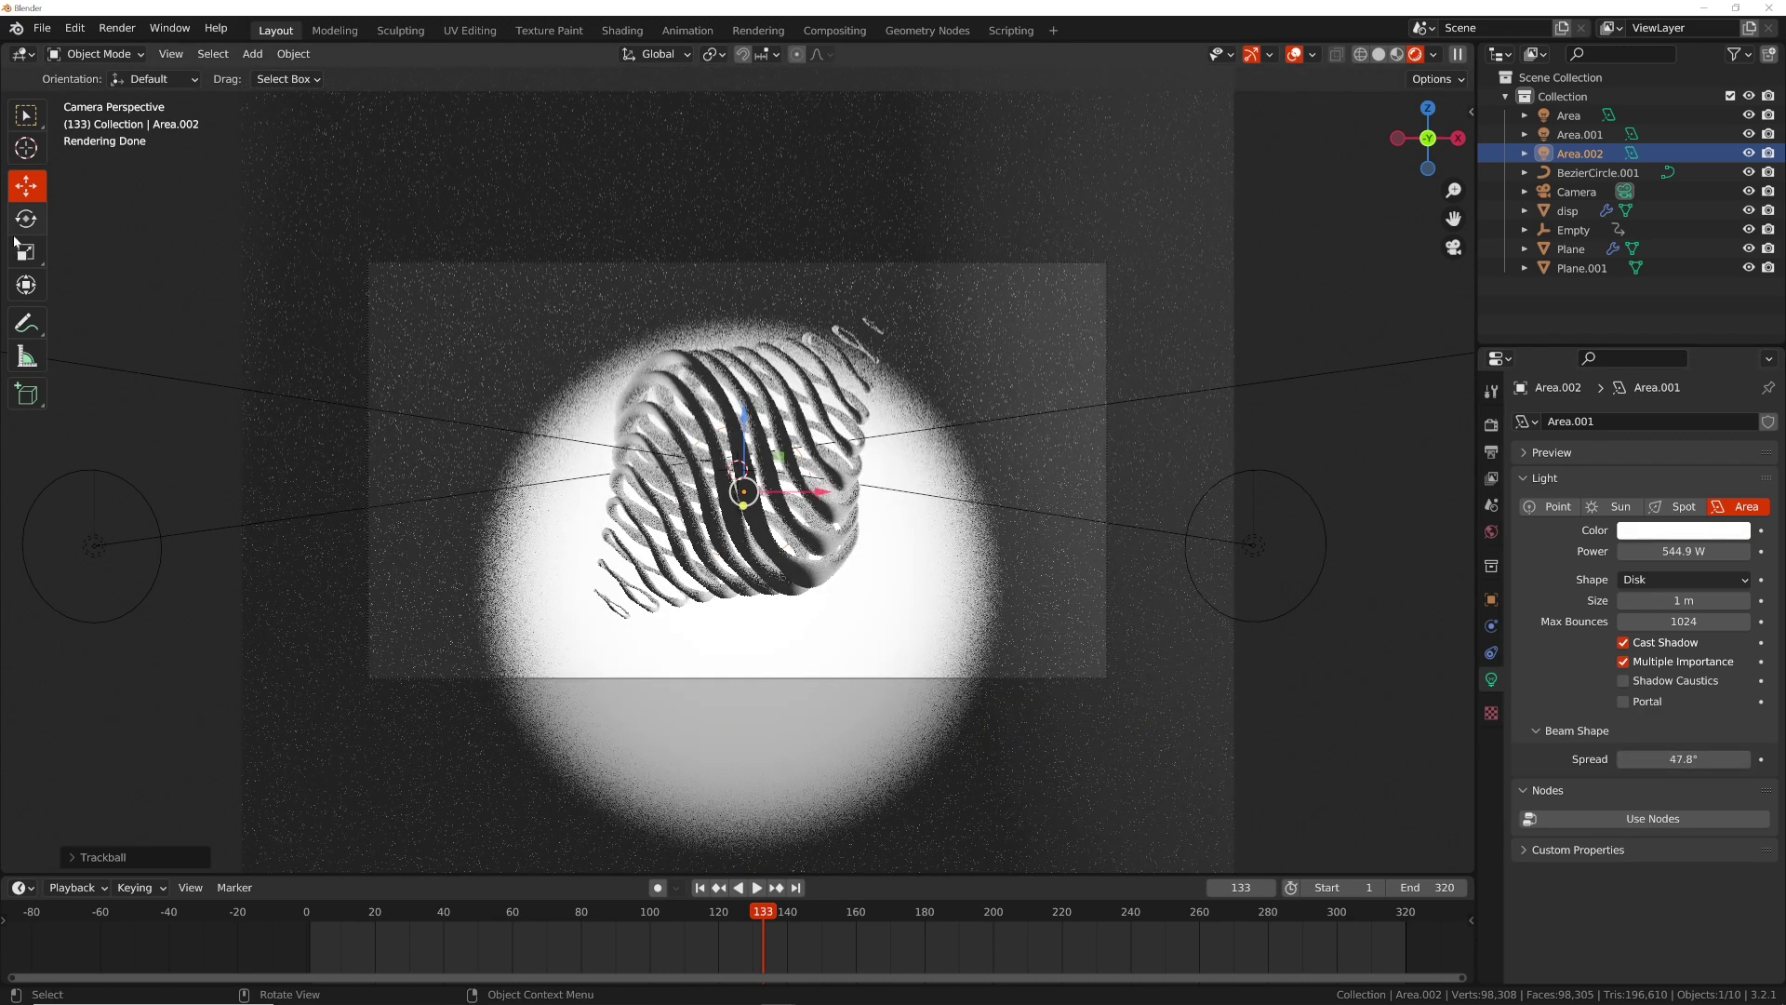
pyautogui.click(26, 252)
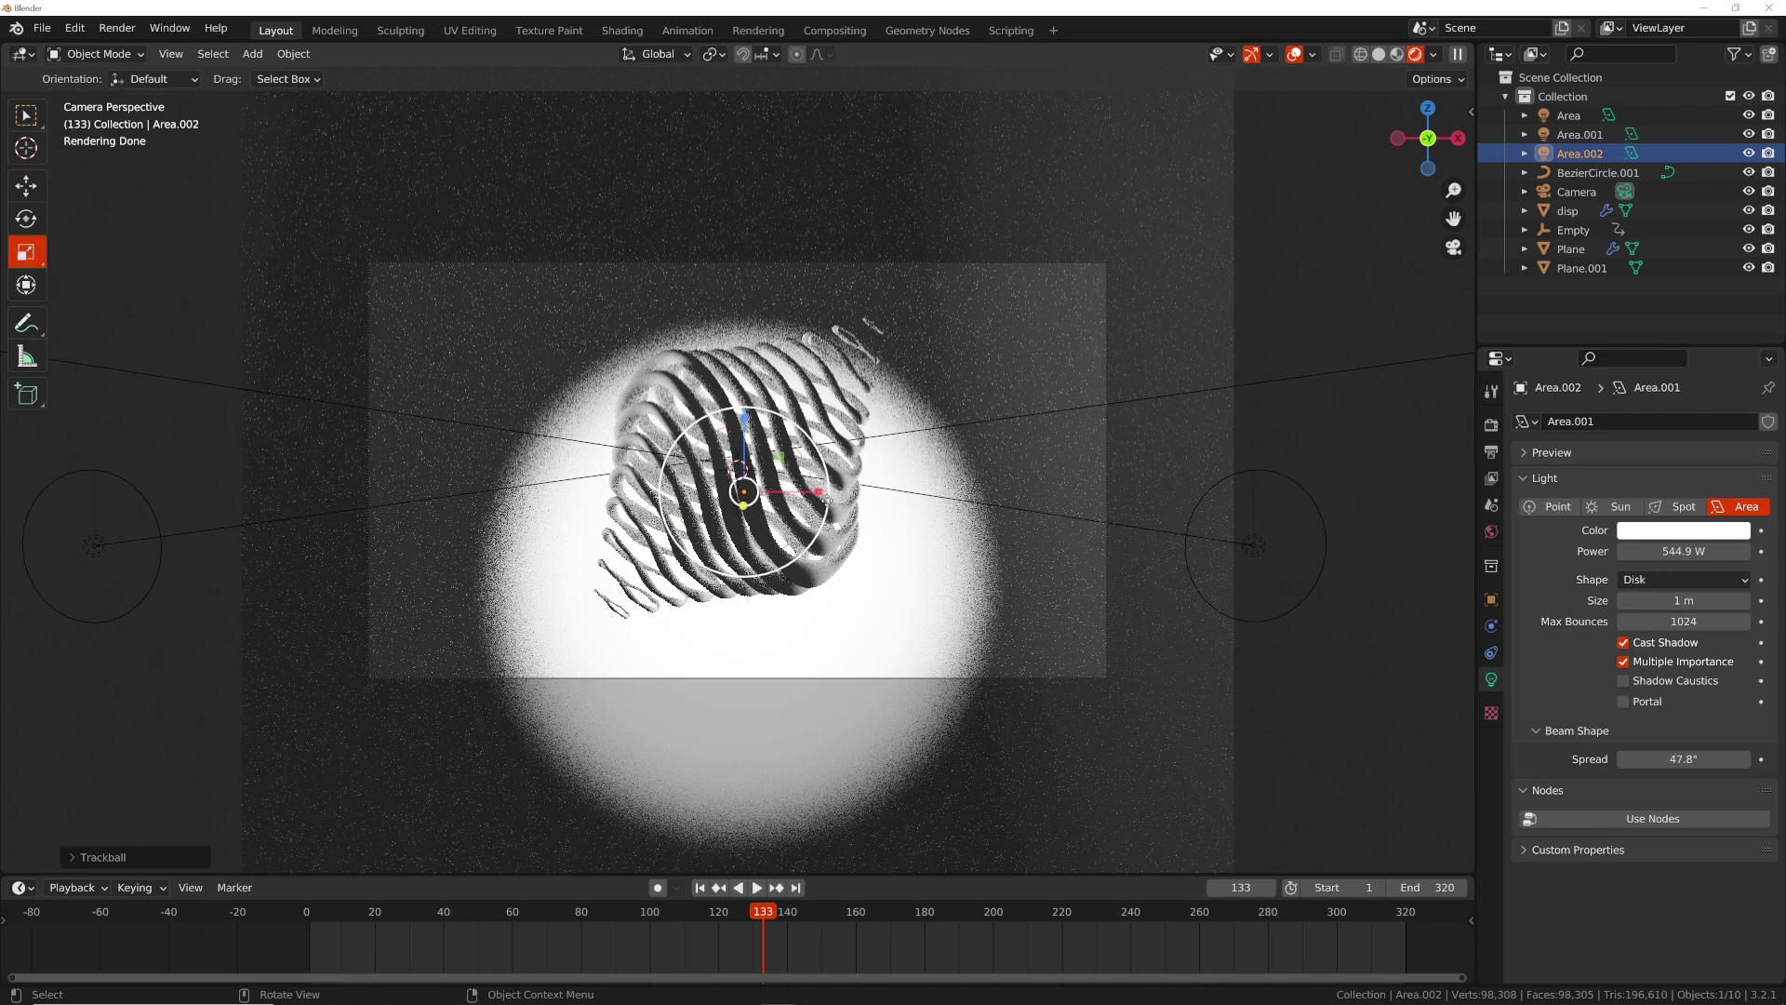
pyautogui.moveTo(815, 511); pyautogui.dragTo(959, 549)
pyautogui.hotkey('ctrl', 'z')
pyautogui.hotkey('ctrl', 'z')
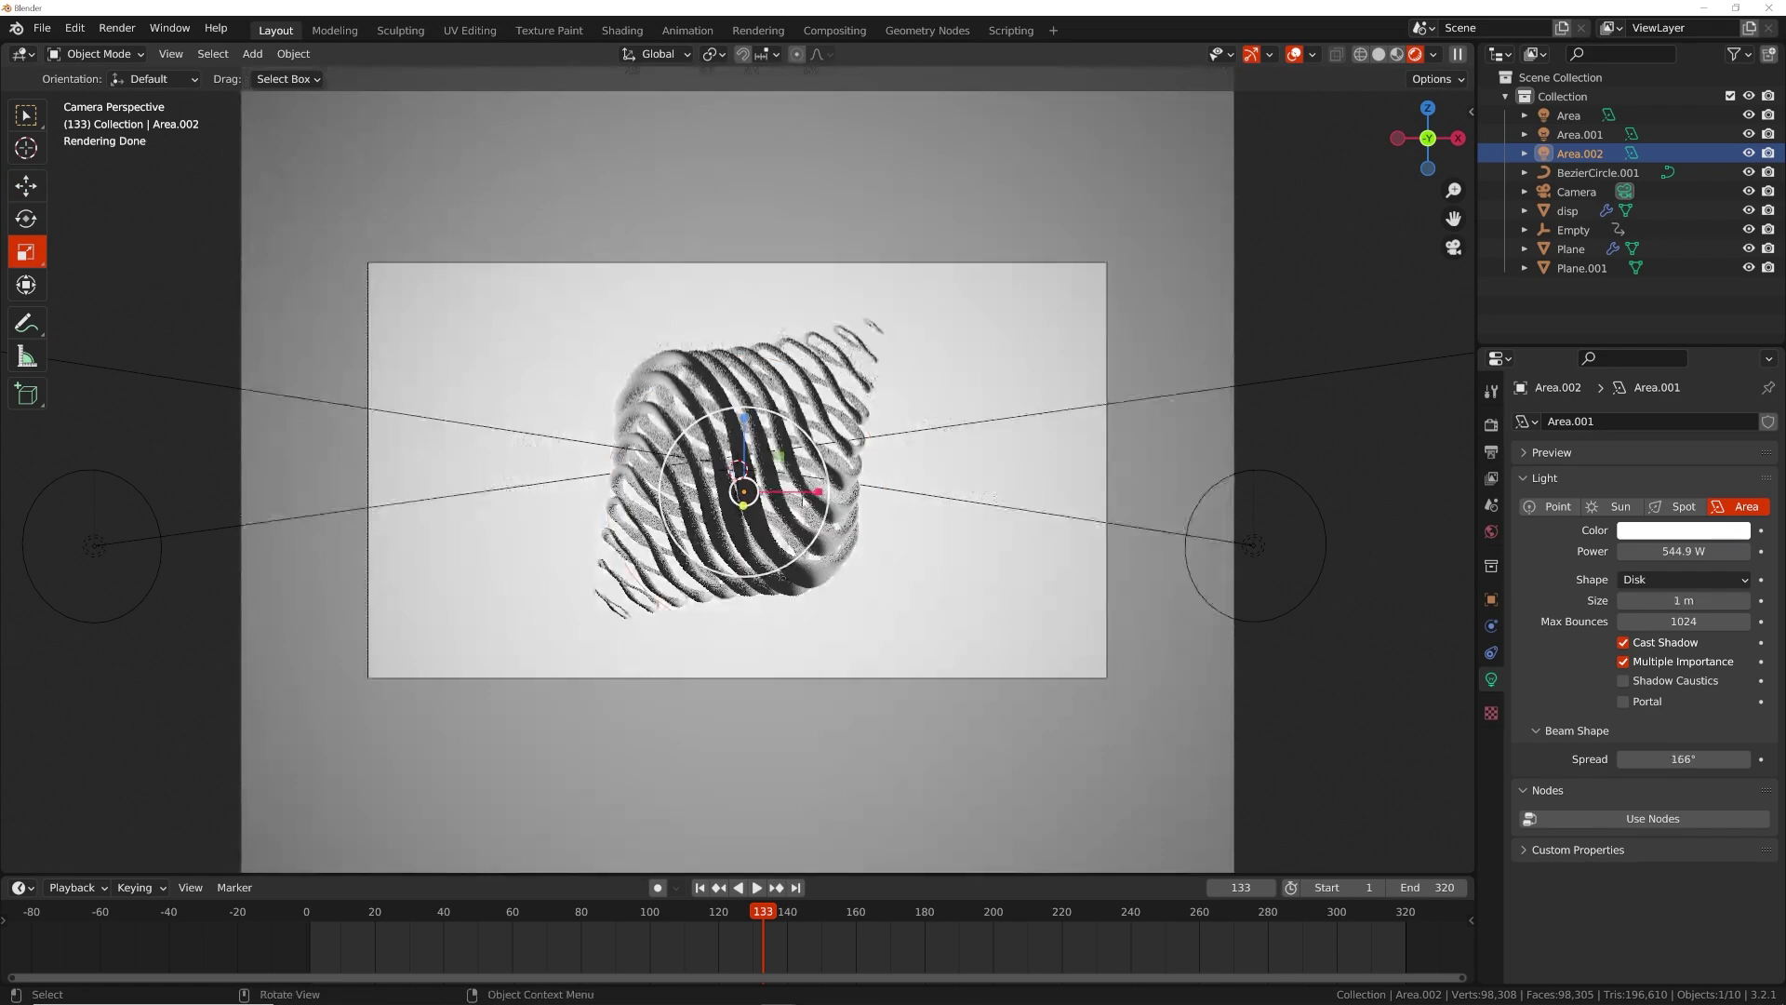
pyautogui.hotkey('ctrl', 'shift', 'z')
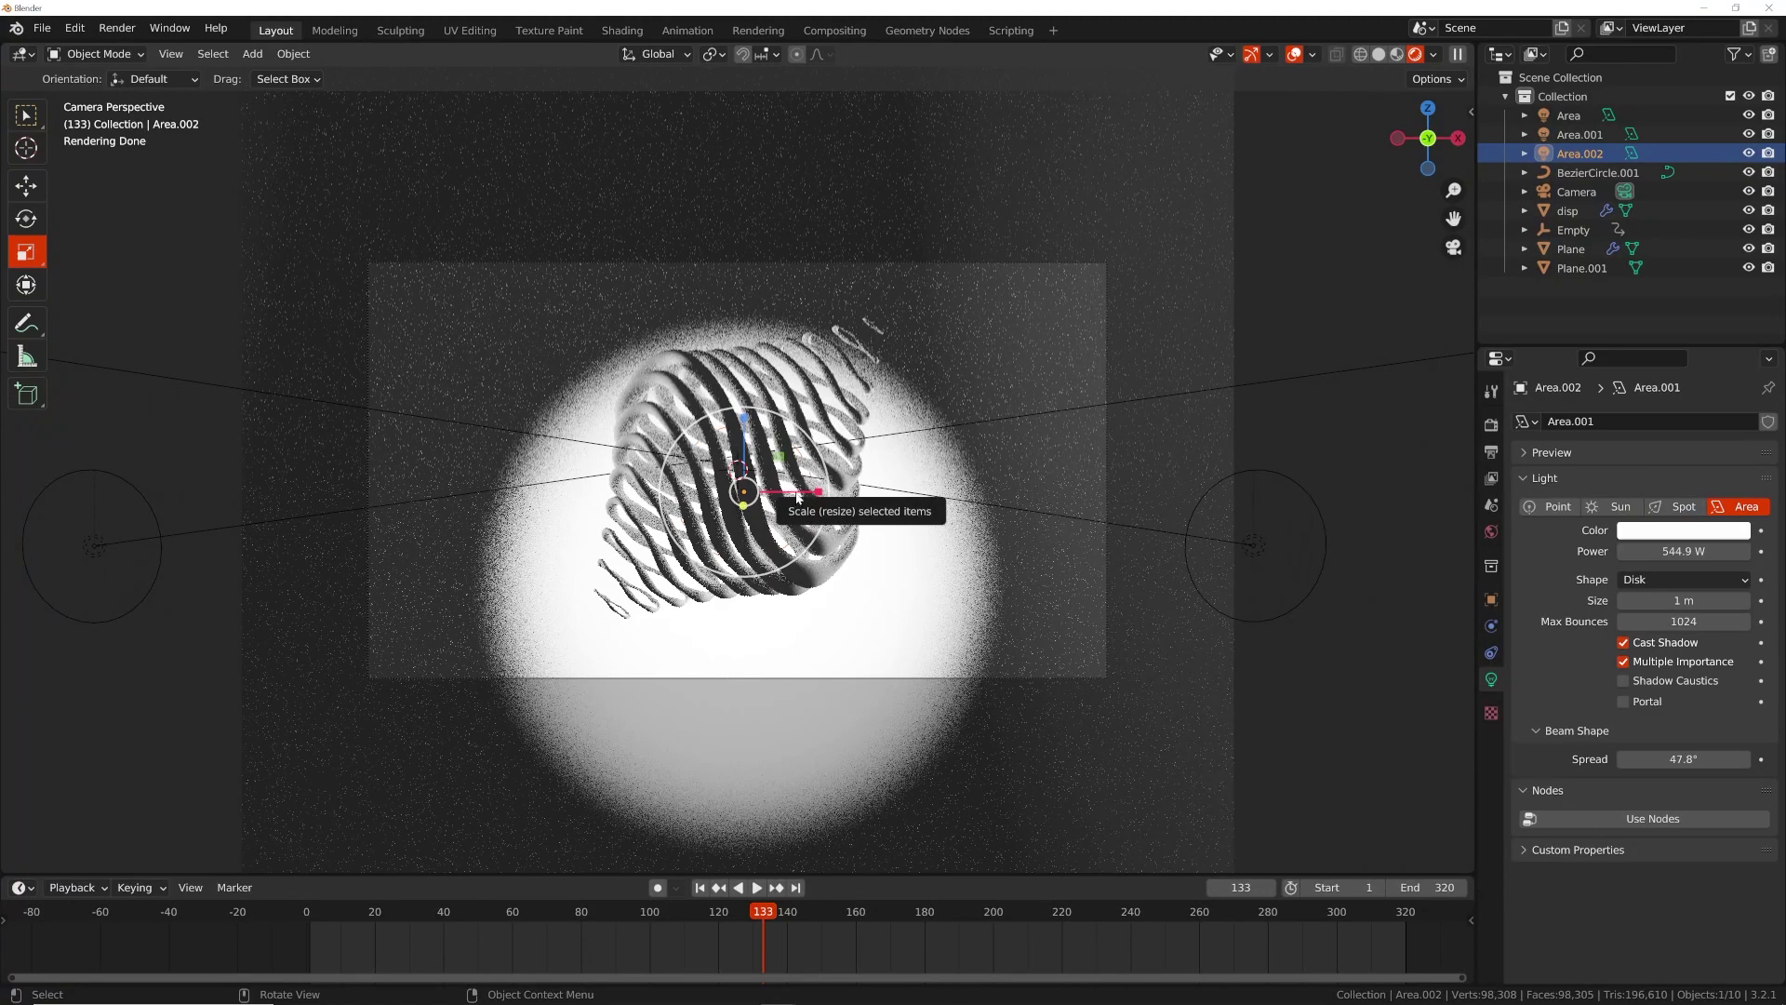
pyautogui.moveTo(818, 491); pyautogui.dragTo(1037, 501)
# Rotate the stretched backdrop light slightly in the camera view to level it
pyautogui.scroll(2, 989, 495)
pyautogui.press('r')
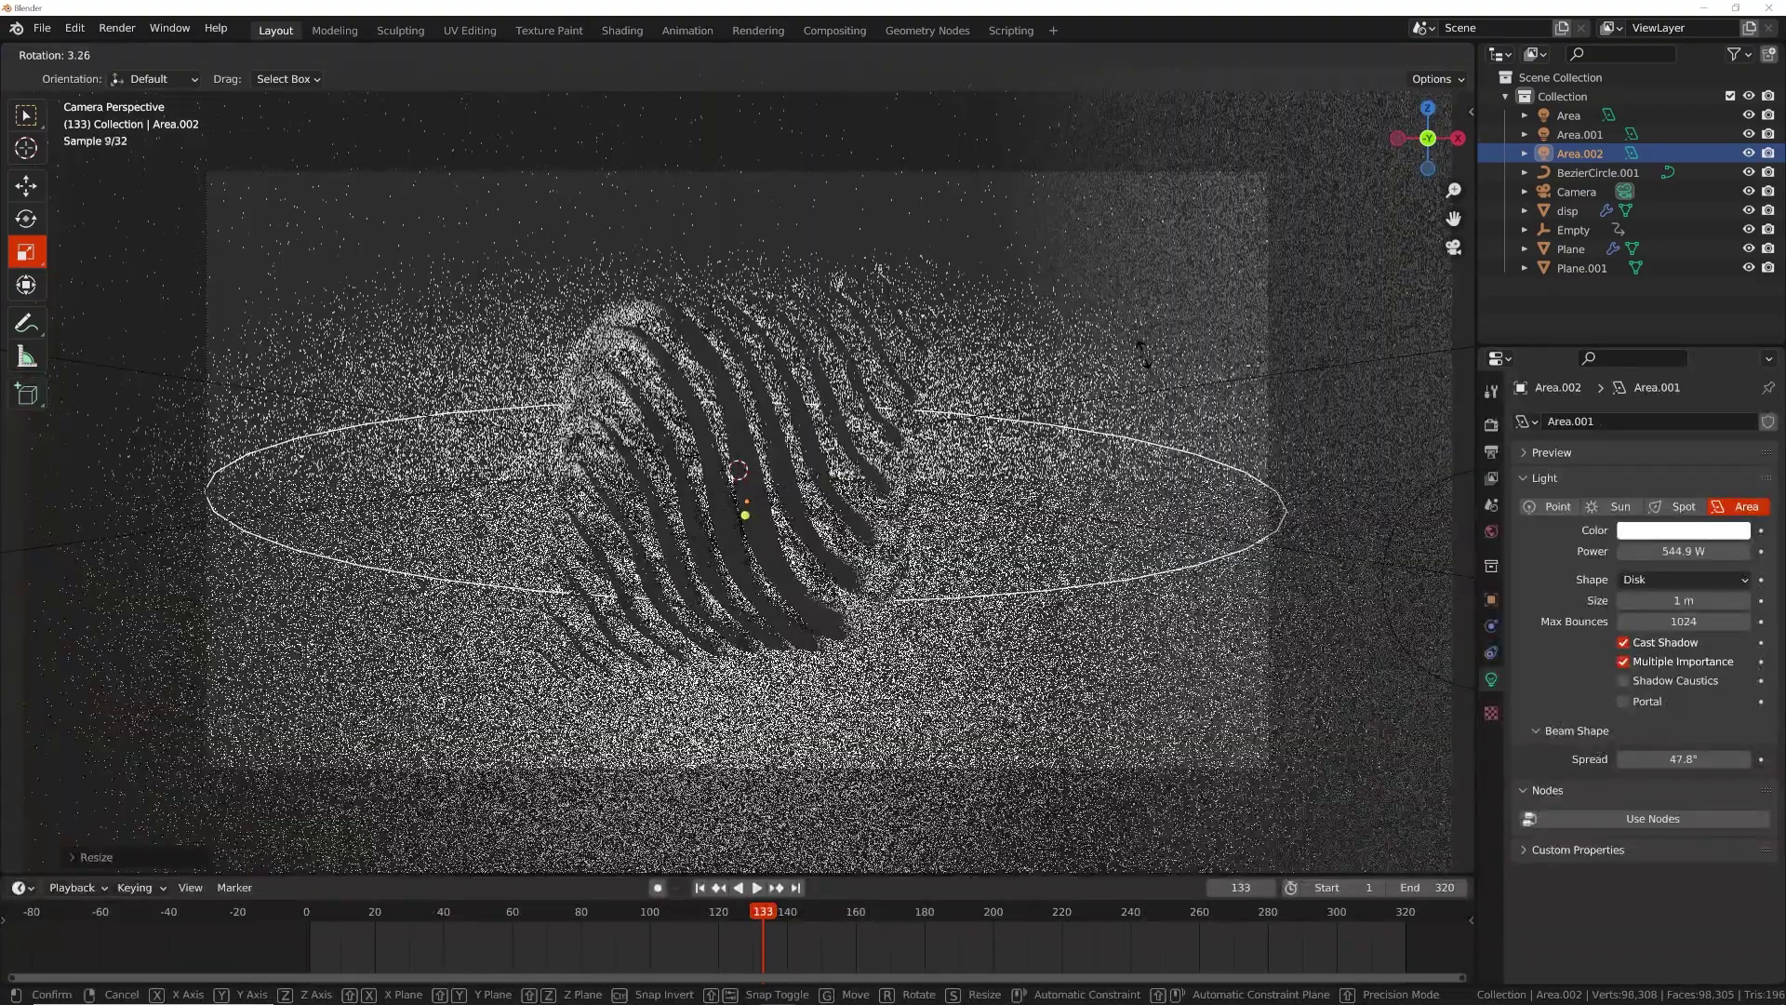
pyautogui.click(1145, 359)
pyautogui.press('r')
pyautogui.press('Return')
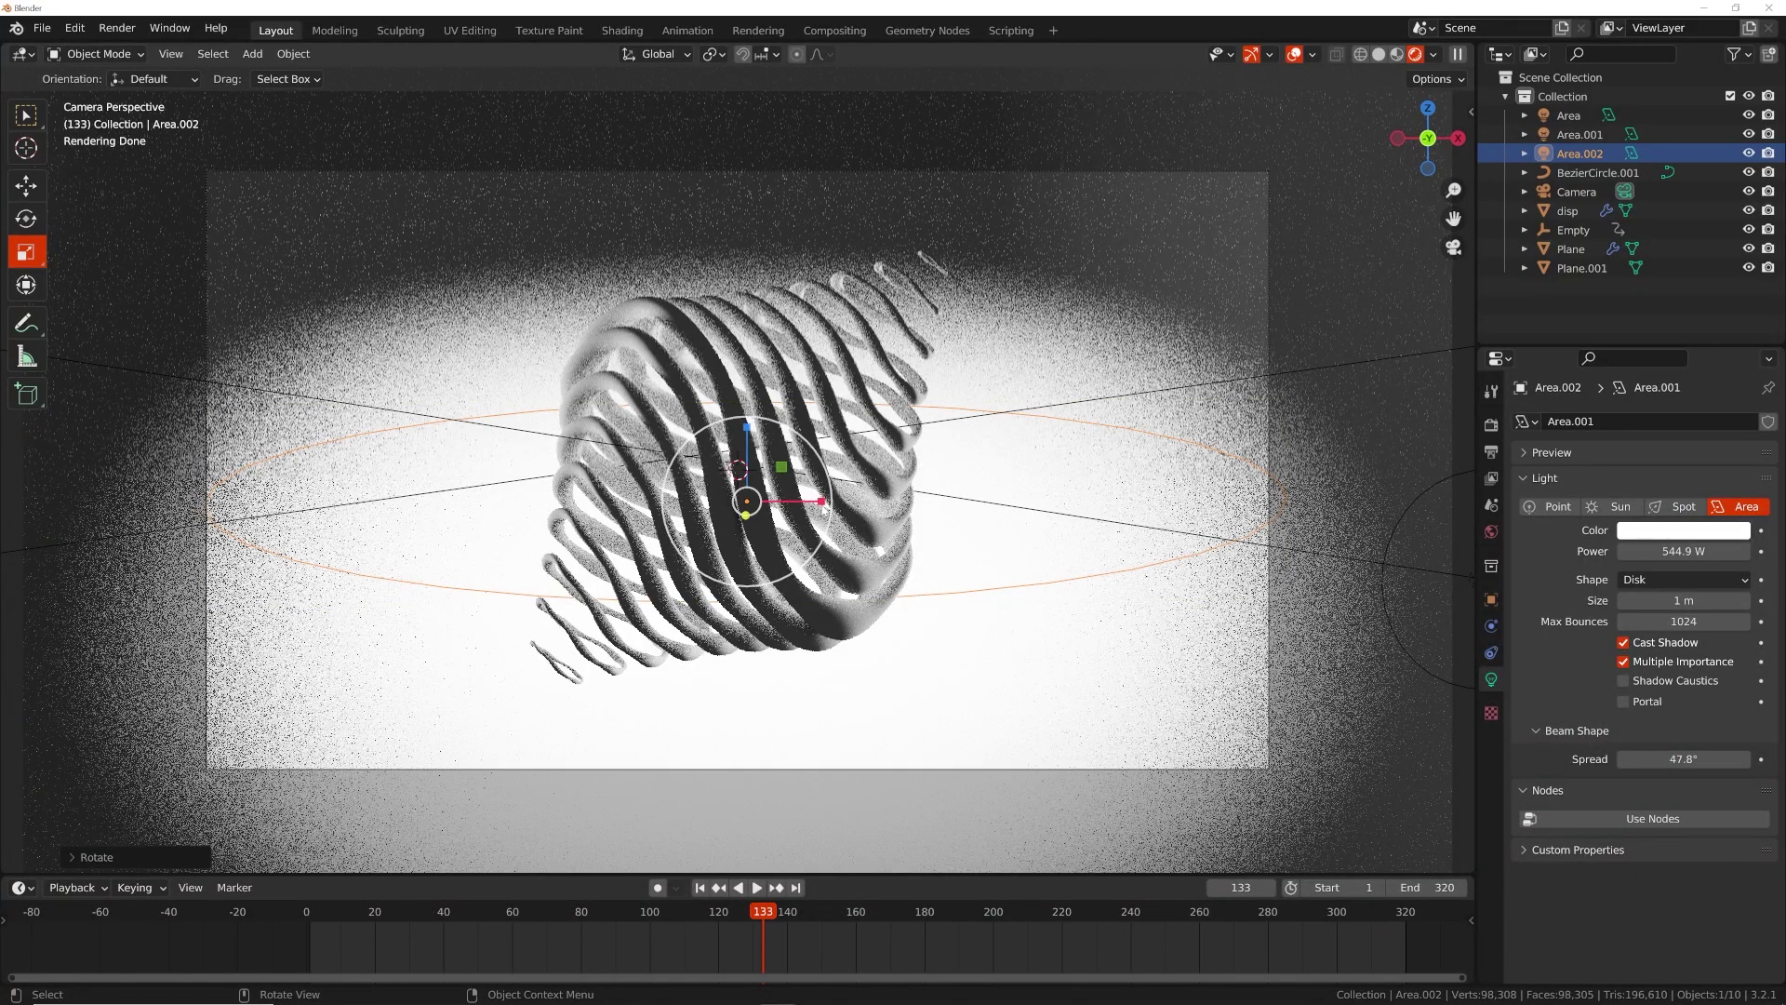
# Widen the backdrop light's spread to 69.1° and tilt the light freely to shift its glow lower on the backdrop
pyautogui.moveTo(1716, 759); pyautogui.dragTo(1679, 759)
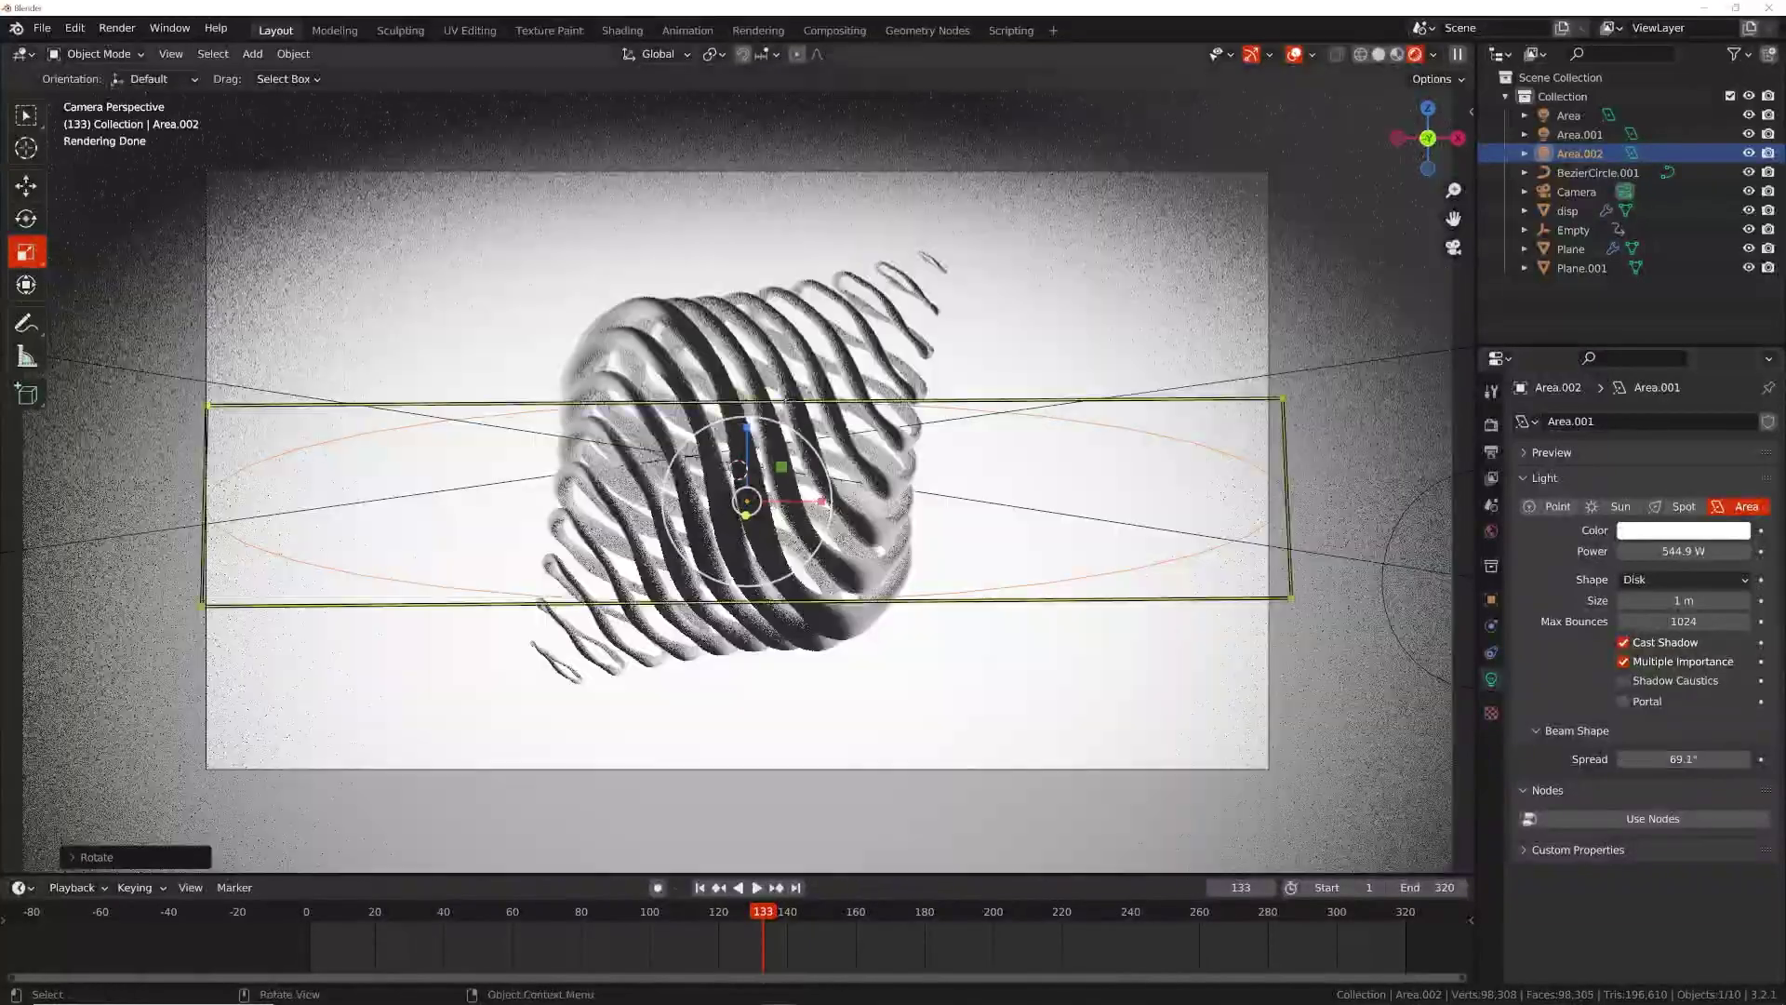
pyautogui.press('r')
pyautogui.press('r')
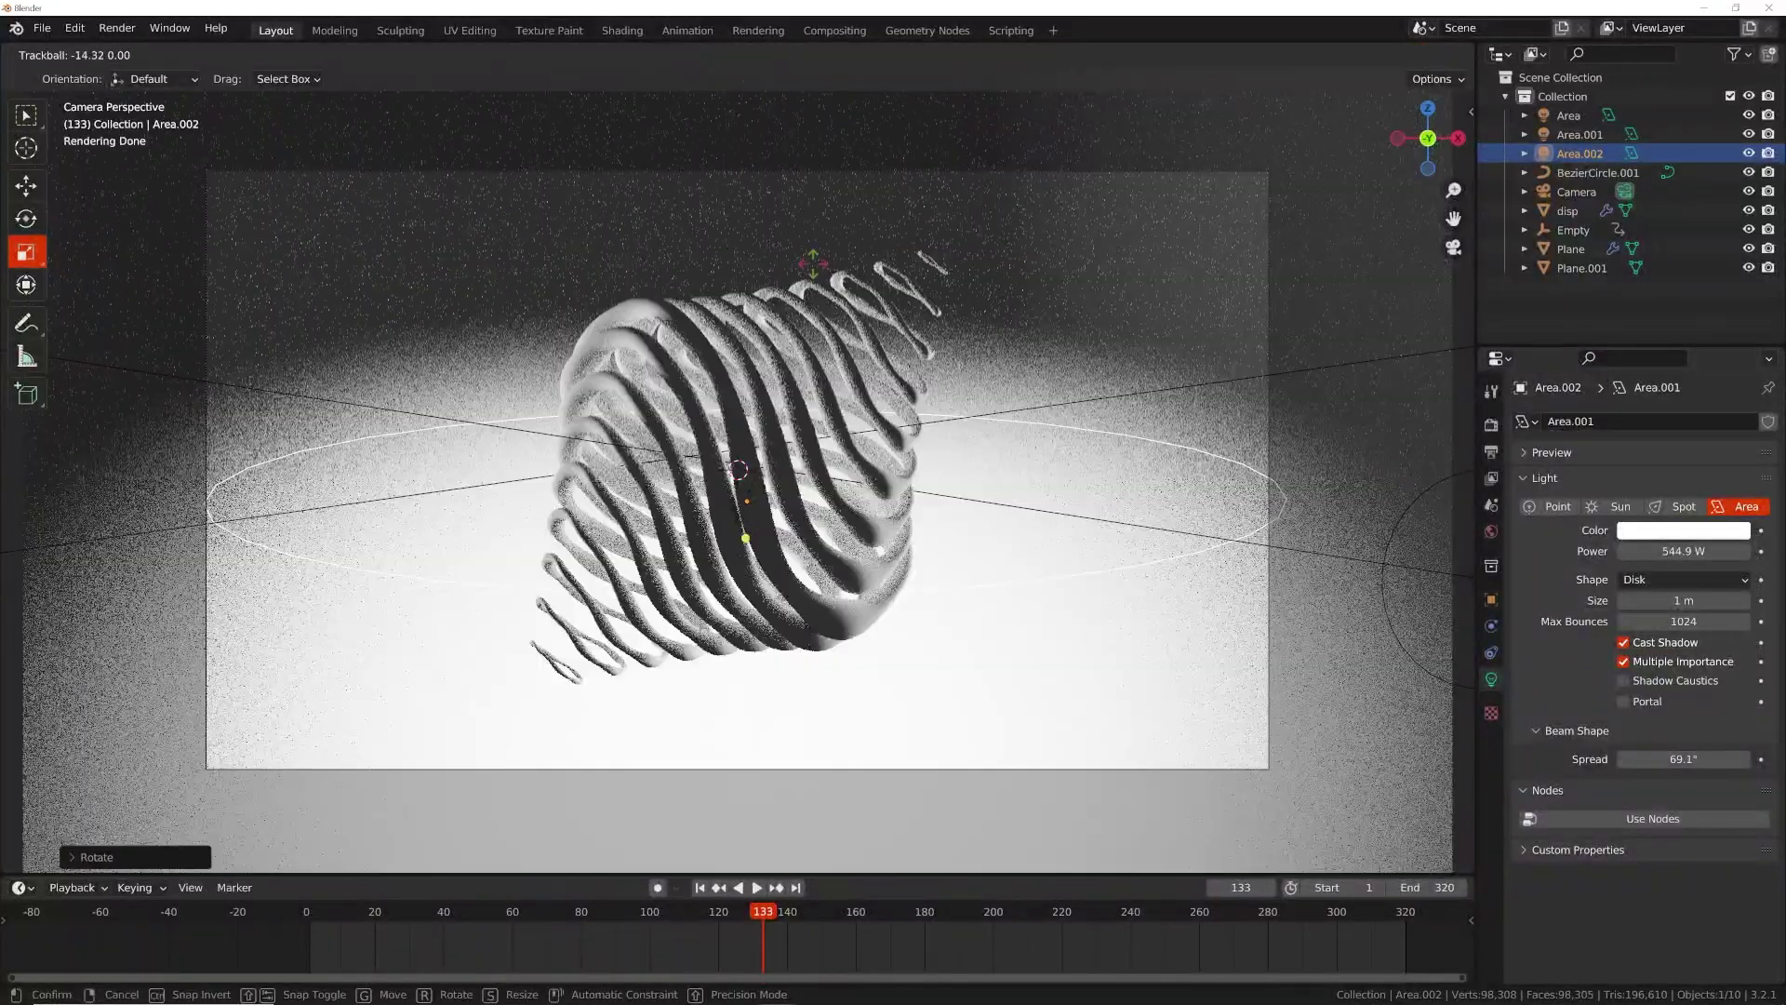
pyautogui.press('Return')
pyautogui.press('r')
pyautogui.press('r')
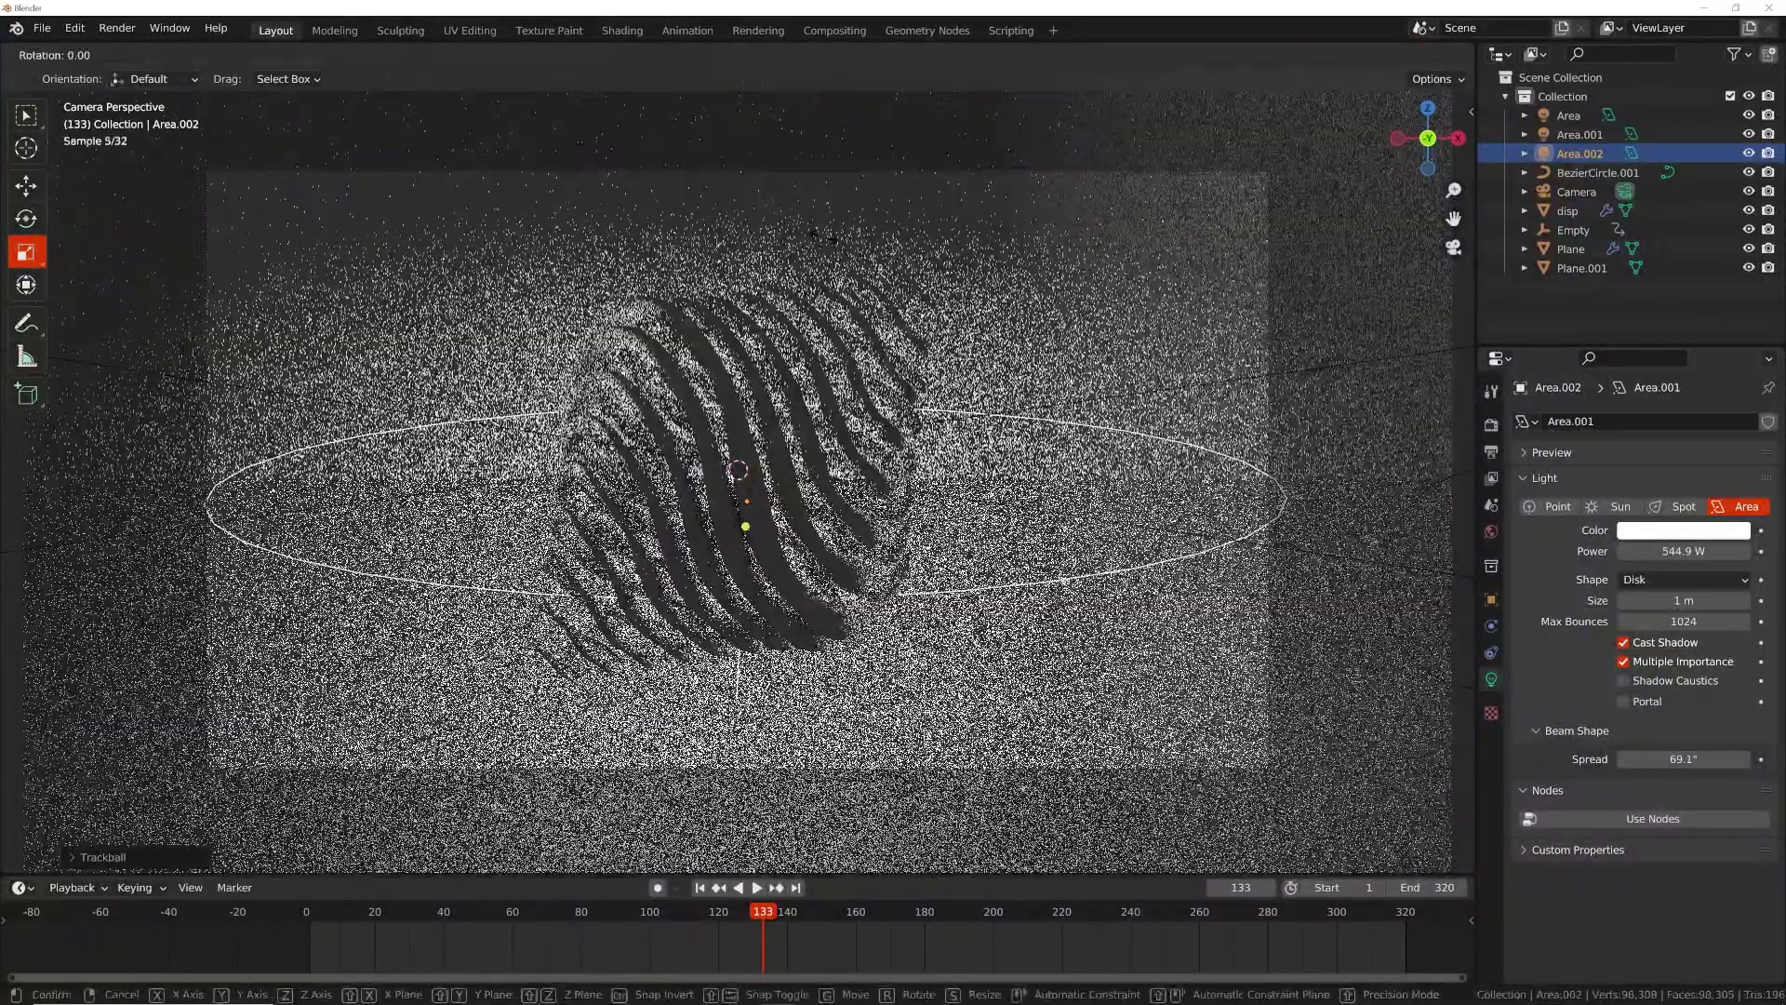
pyautogui.press('Return')
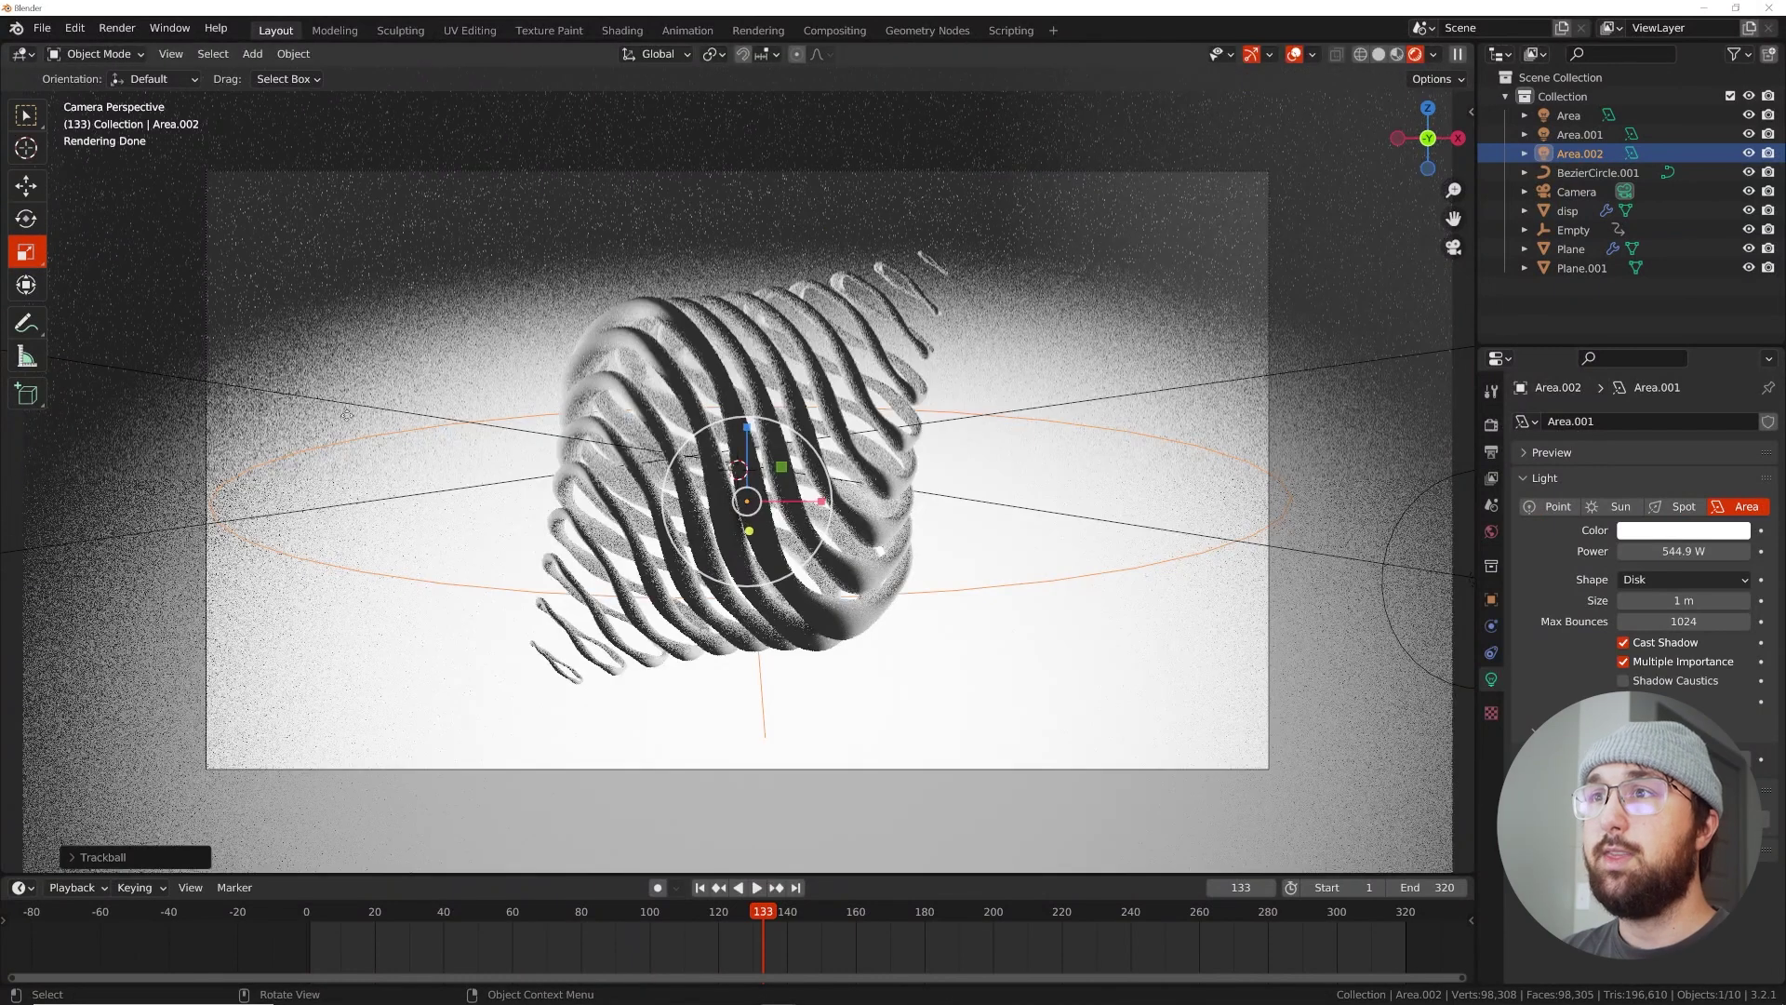
# Set the backdrop light's power to 300 W
pyautogui.click(1401, 565)
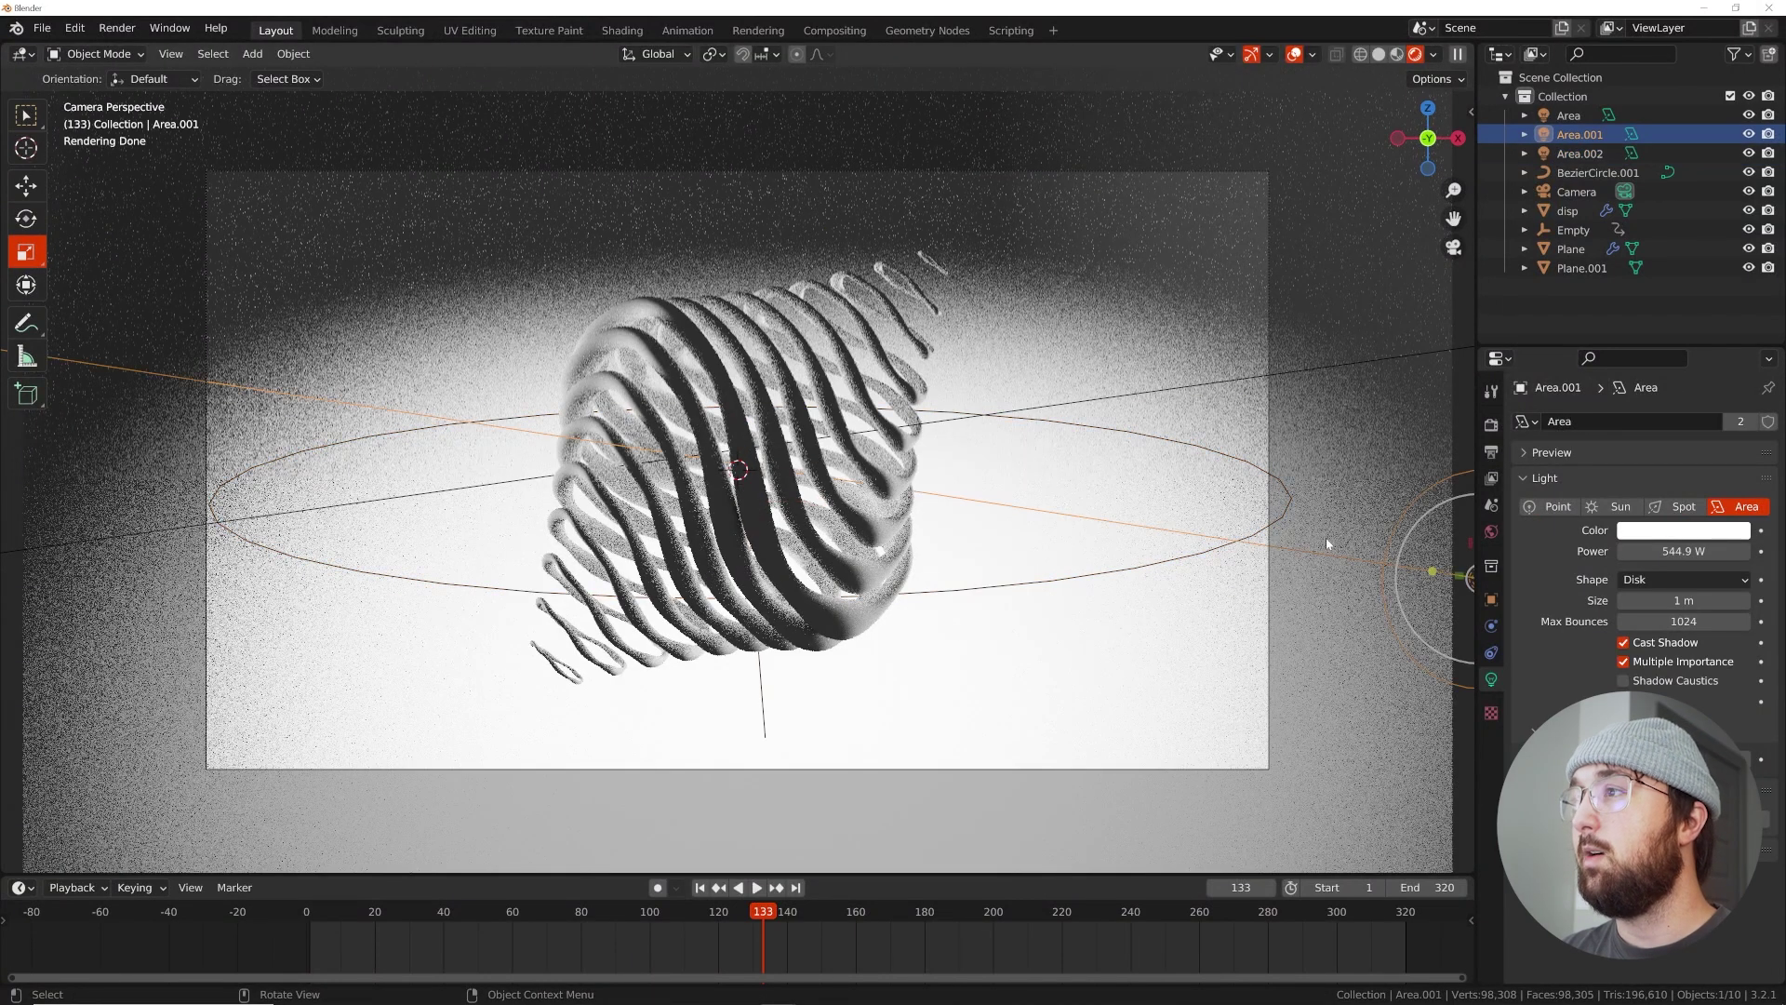
pyautogui.click(761, 702)
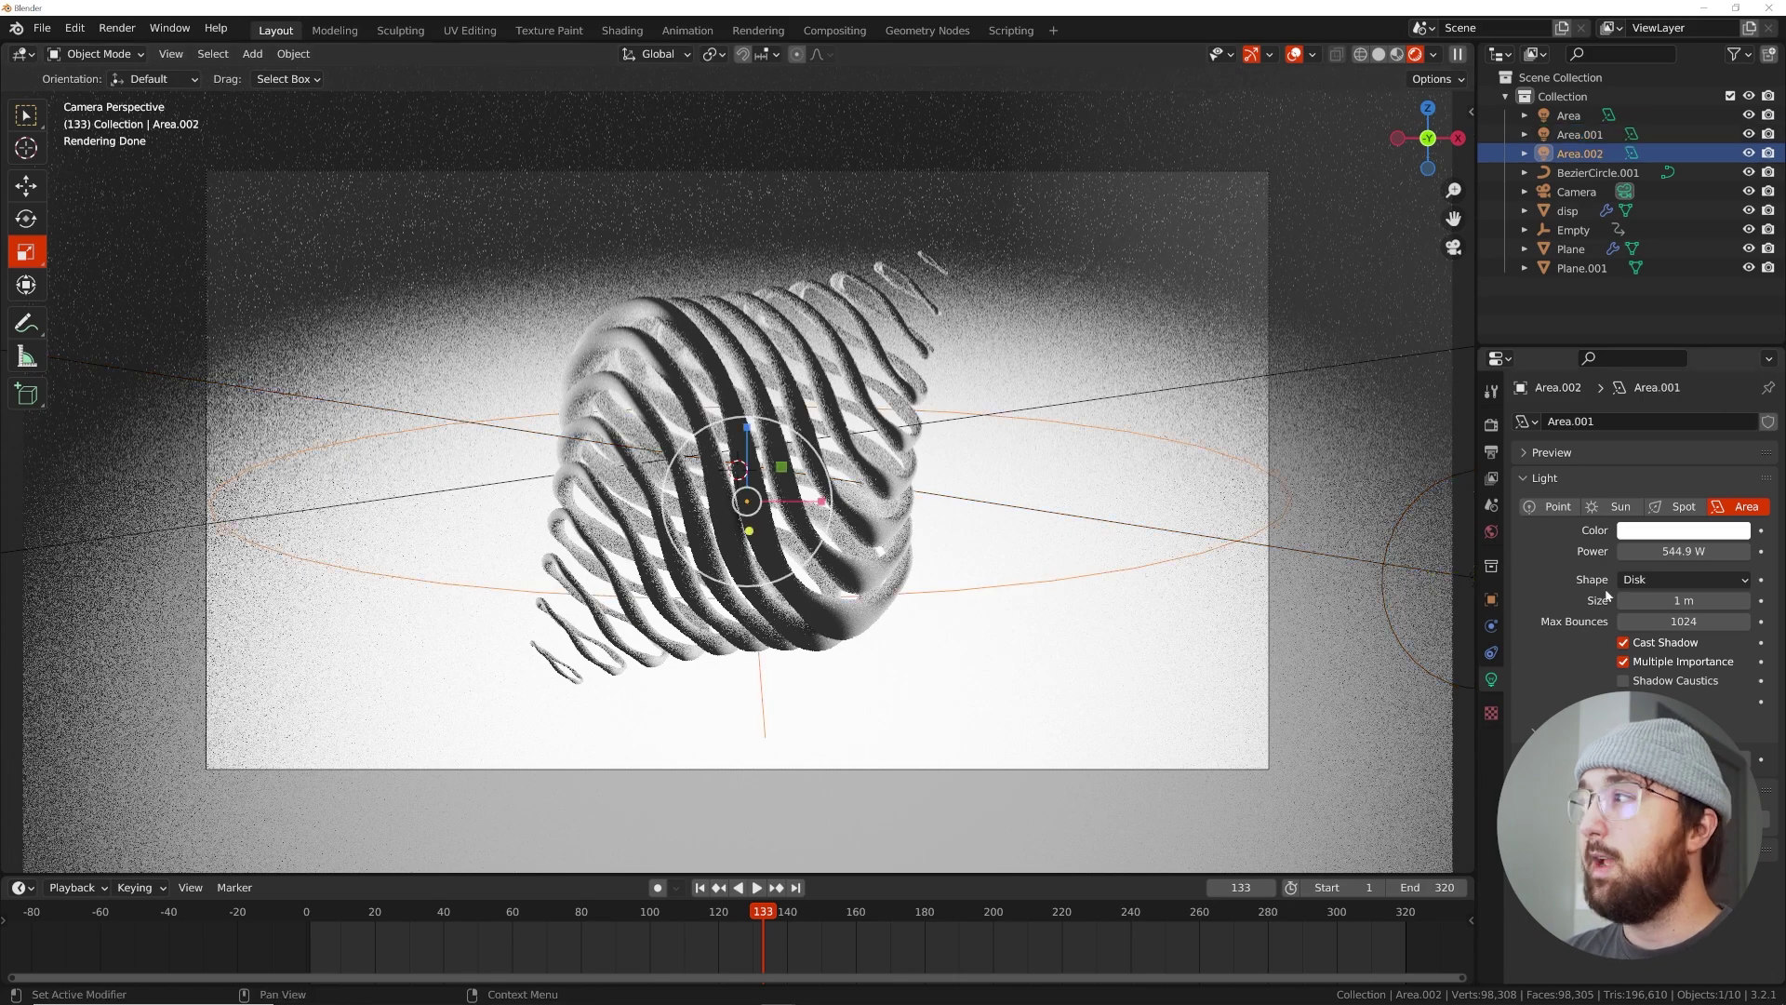
pyautogui.moveTo(1712, 551); pyautogui.dragTo(1691, 551)
pyautogui.doubleClick(1692, 551)
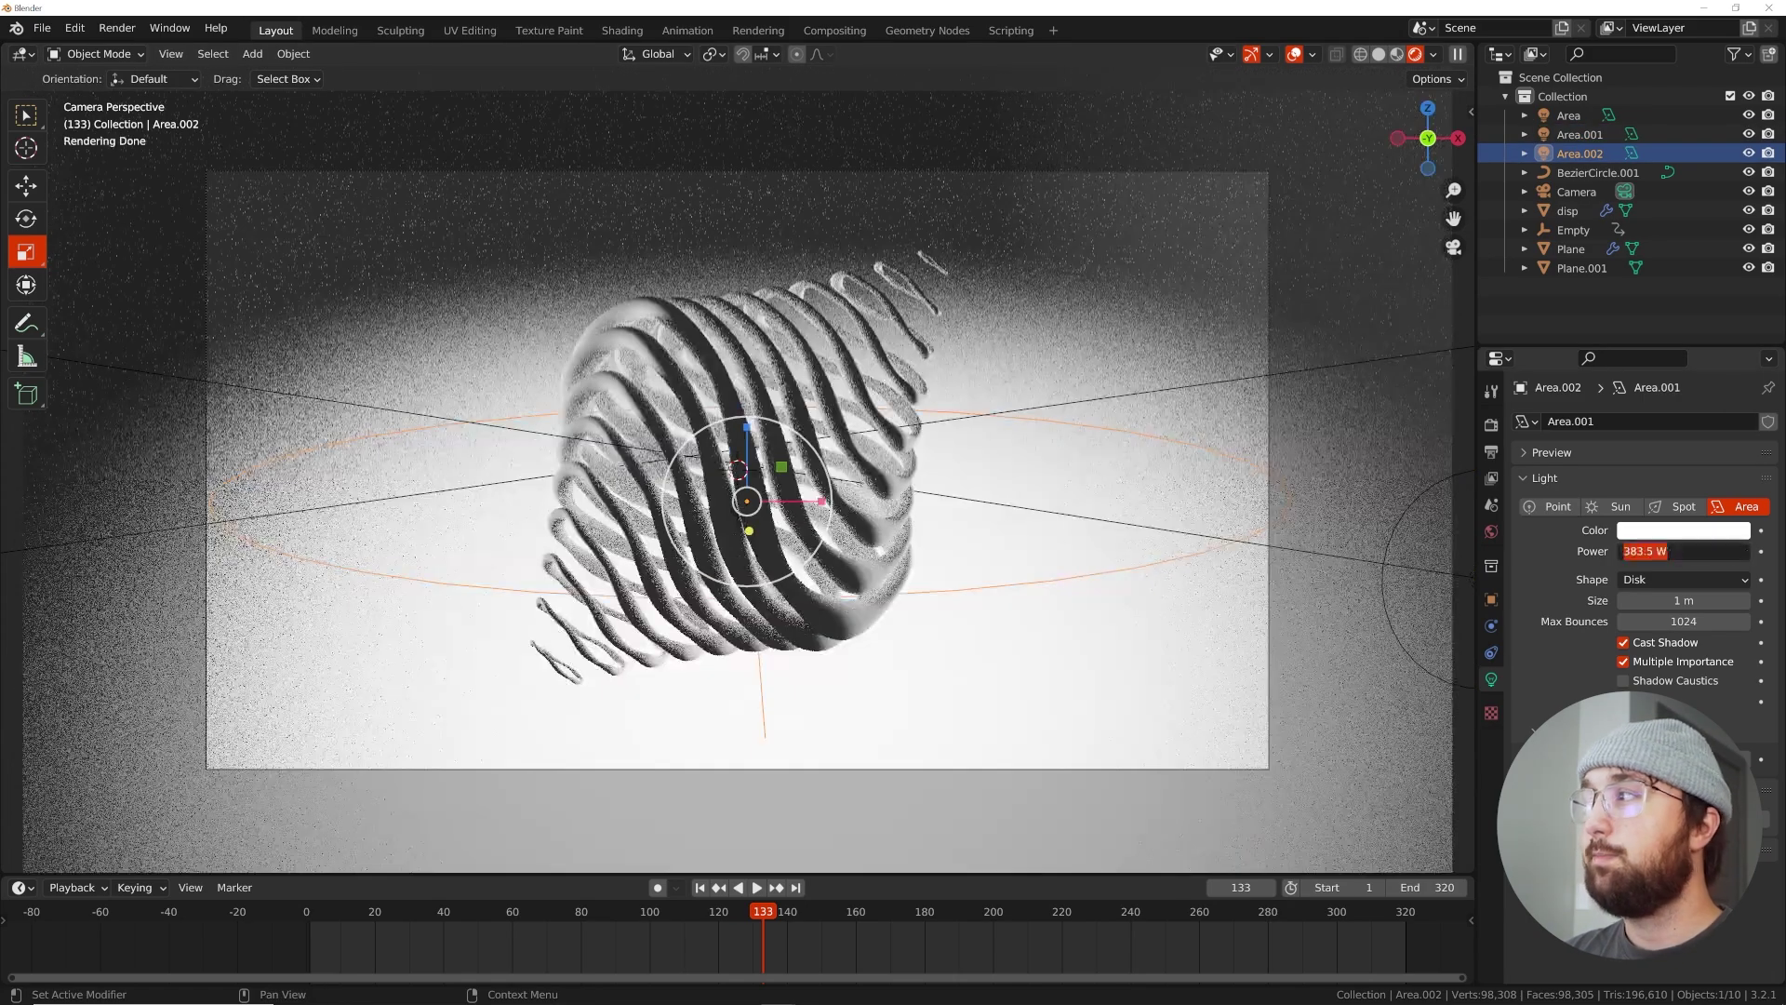
pyautogui.write('300')
pyautogui.press('Return')
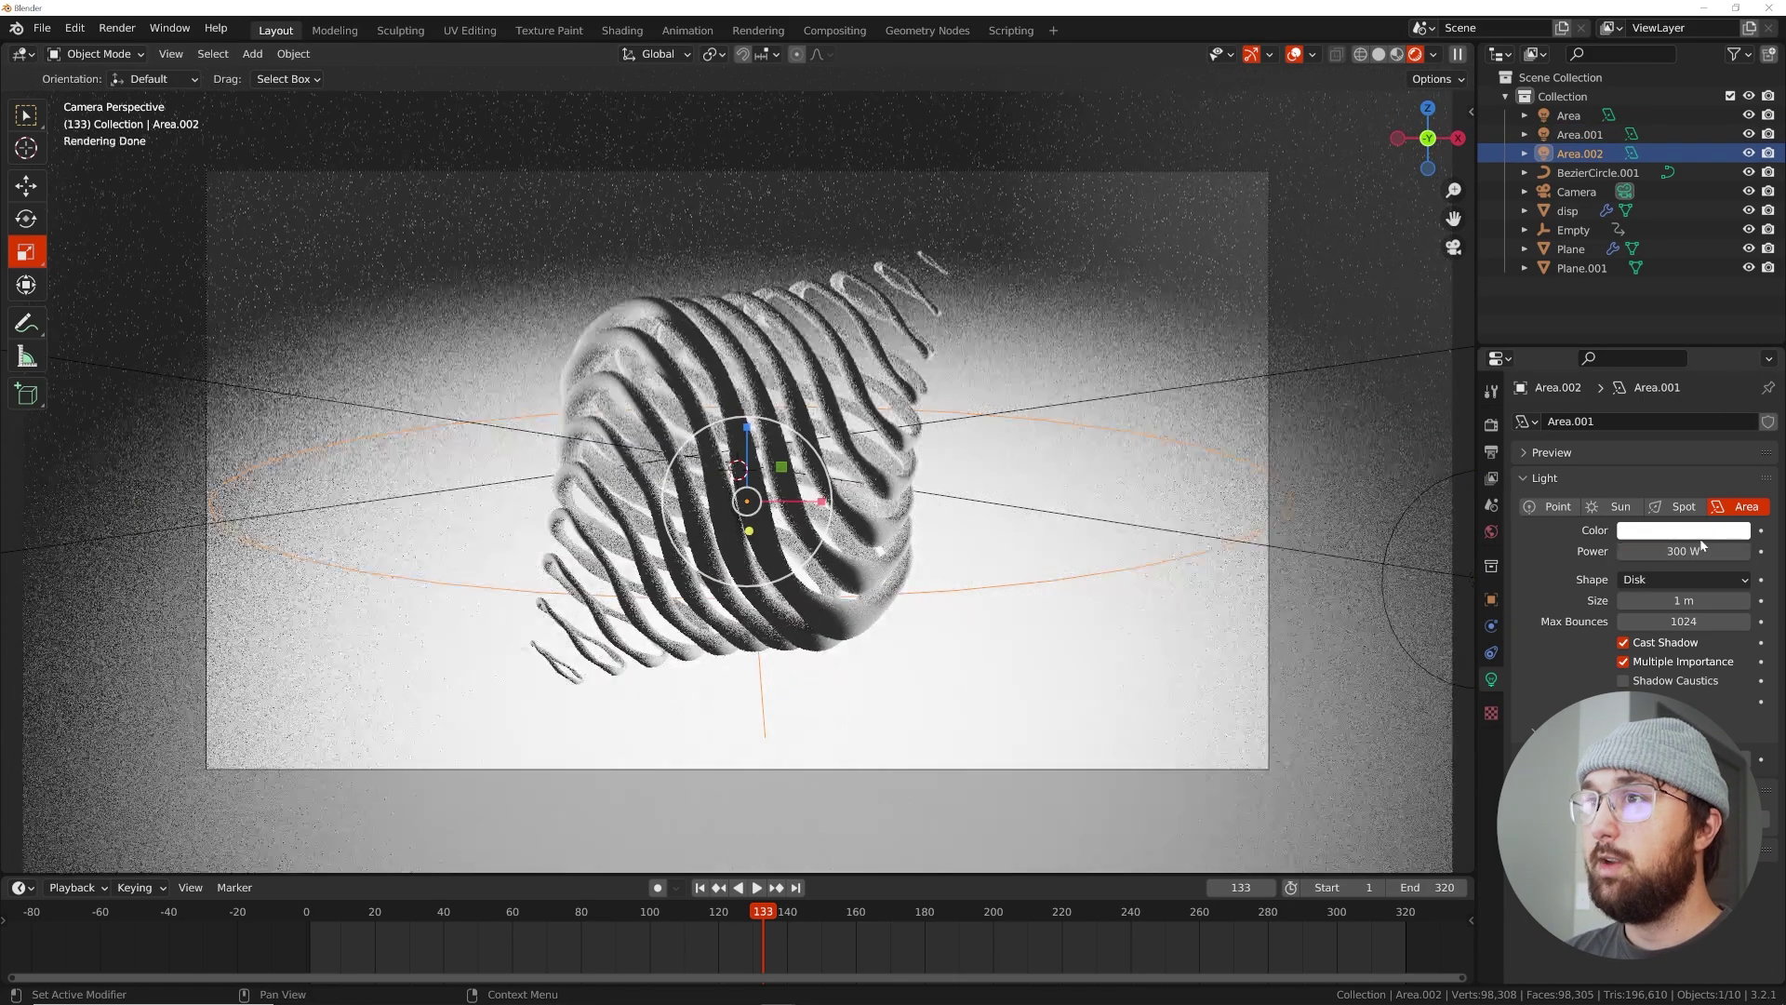
# Set the power of the linked side area lights to 800 W
pyautogui.click(884, 558)
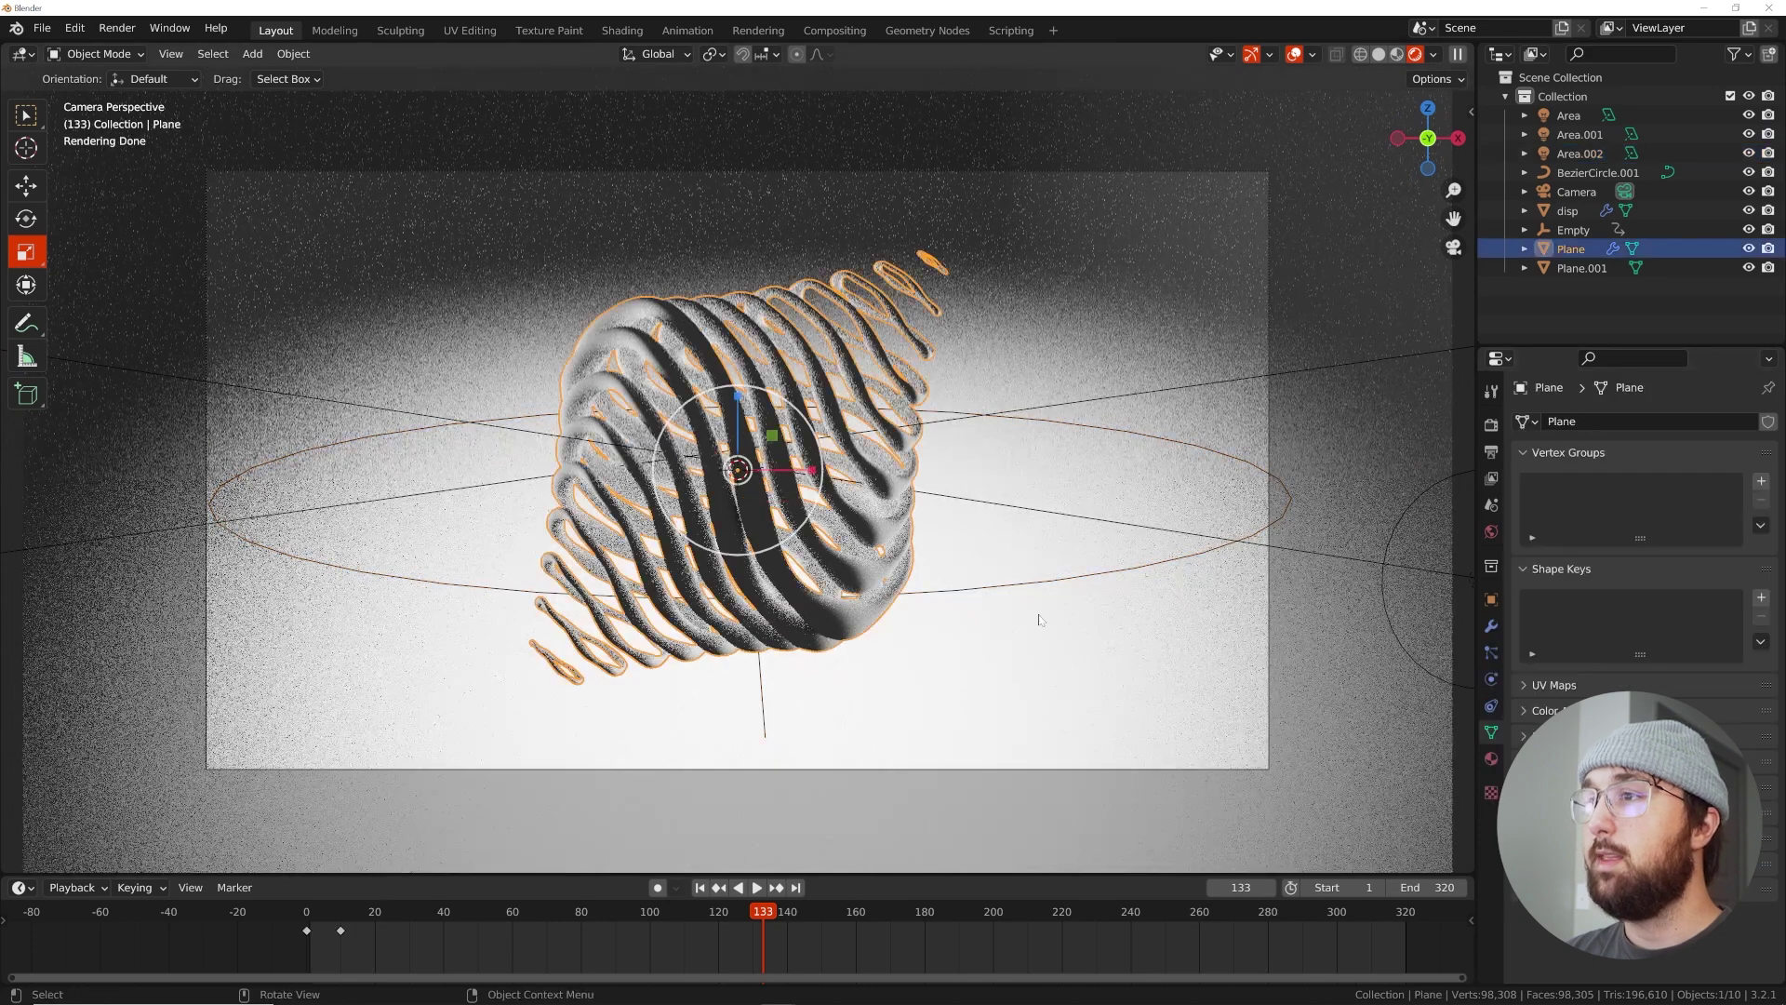
pyautogui.click(1416, 565)
pyautogui.write('800')
pyautogui.press('Return')
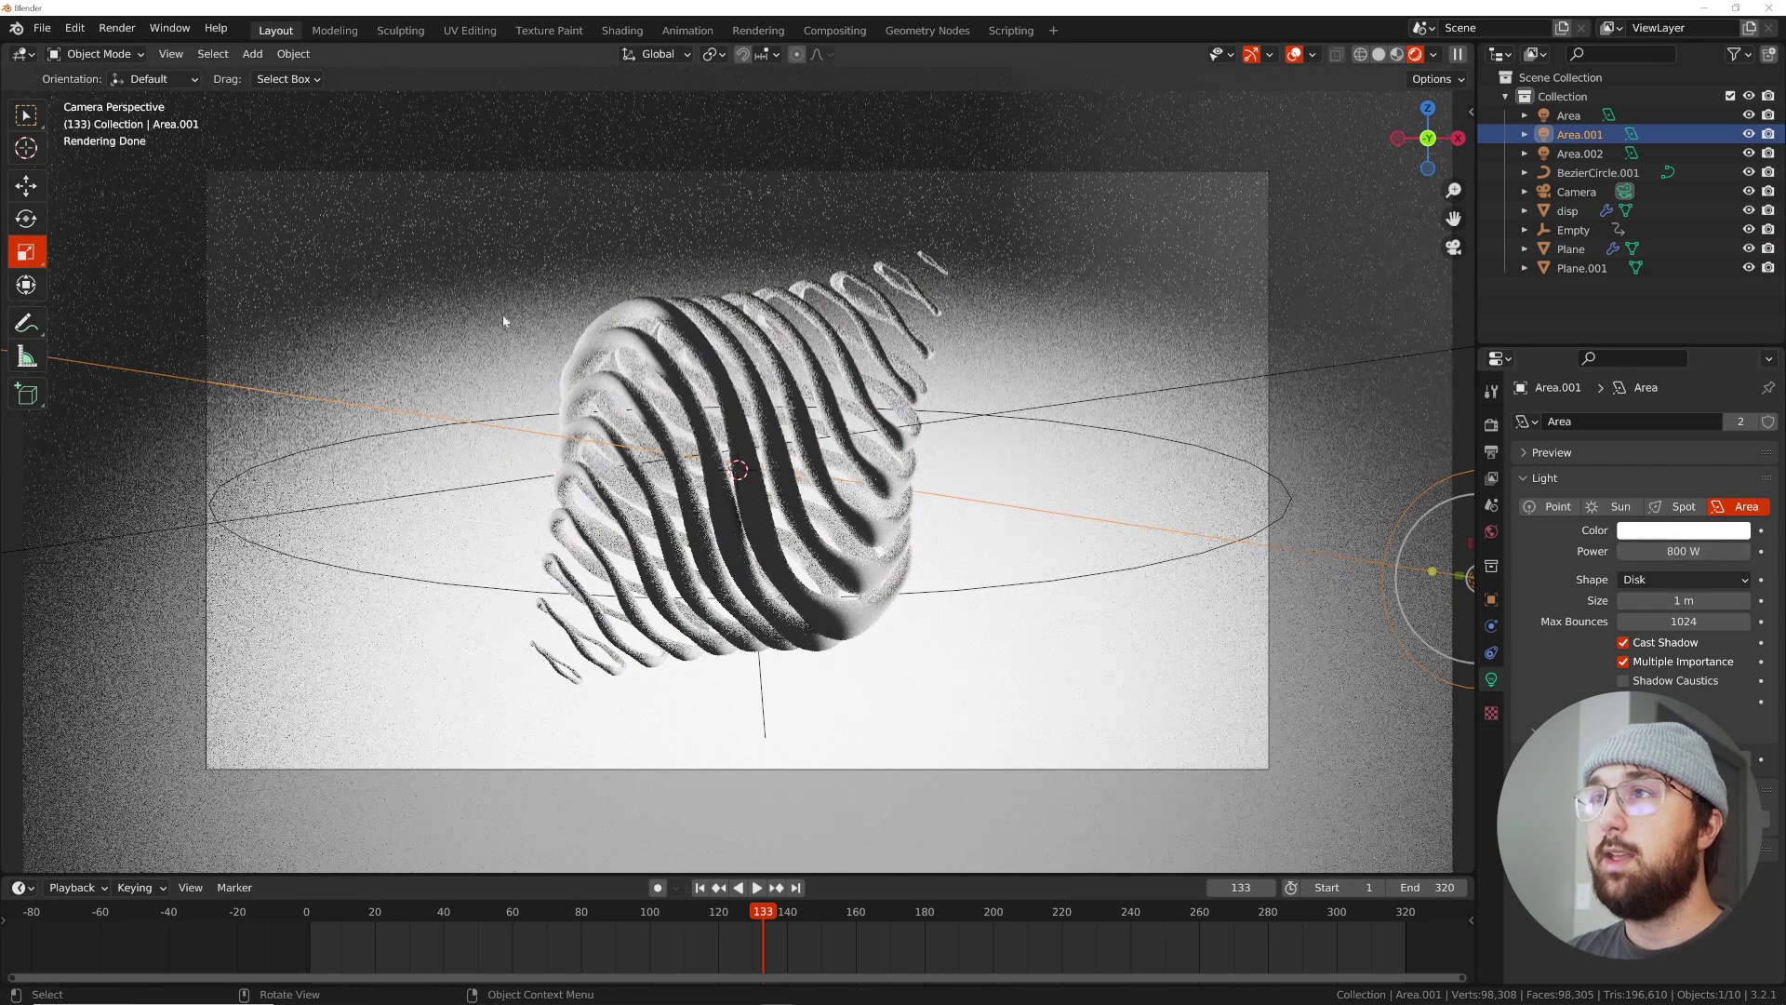
# Tint the backdrop plane's base color pale blue (hex B5DCE7) and copy its hex code
pyautogui.click(984, 337)
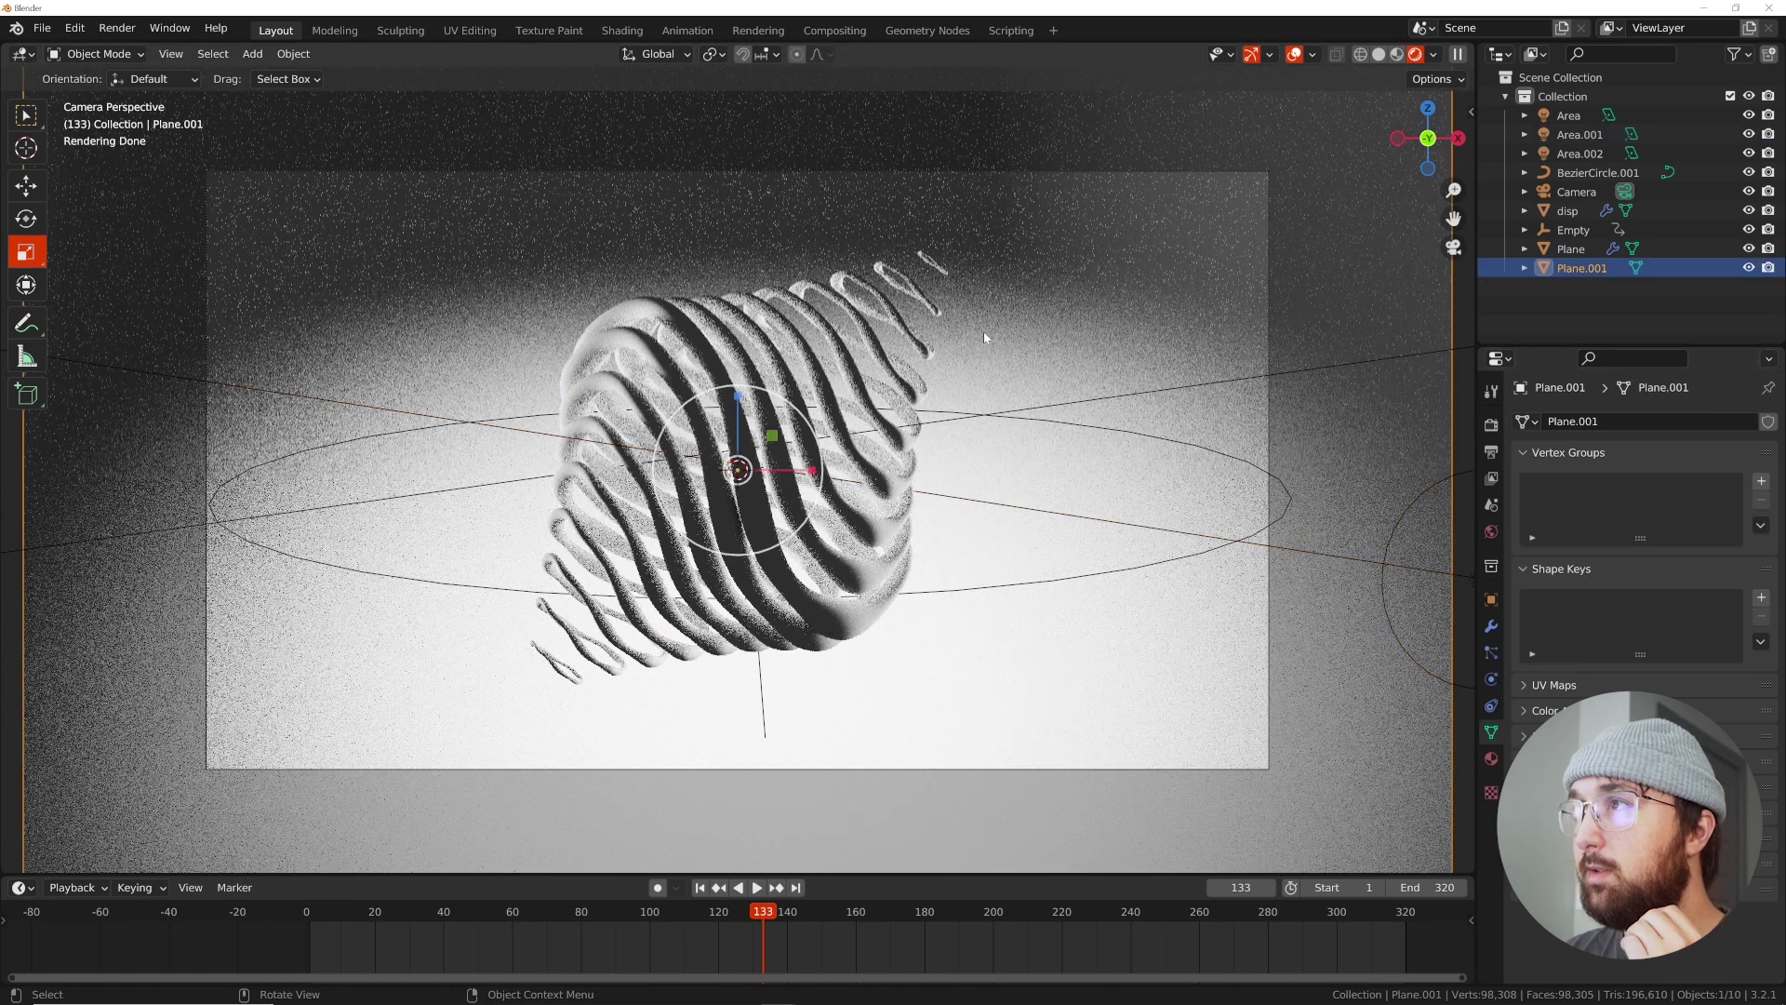
pyautogui.click(1492, 759)
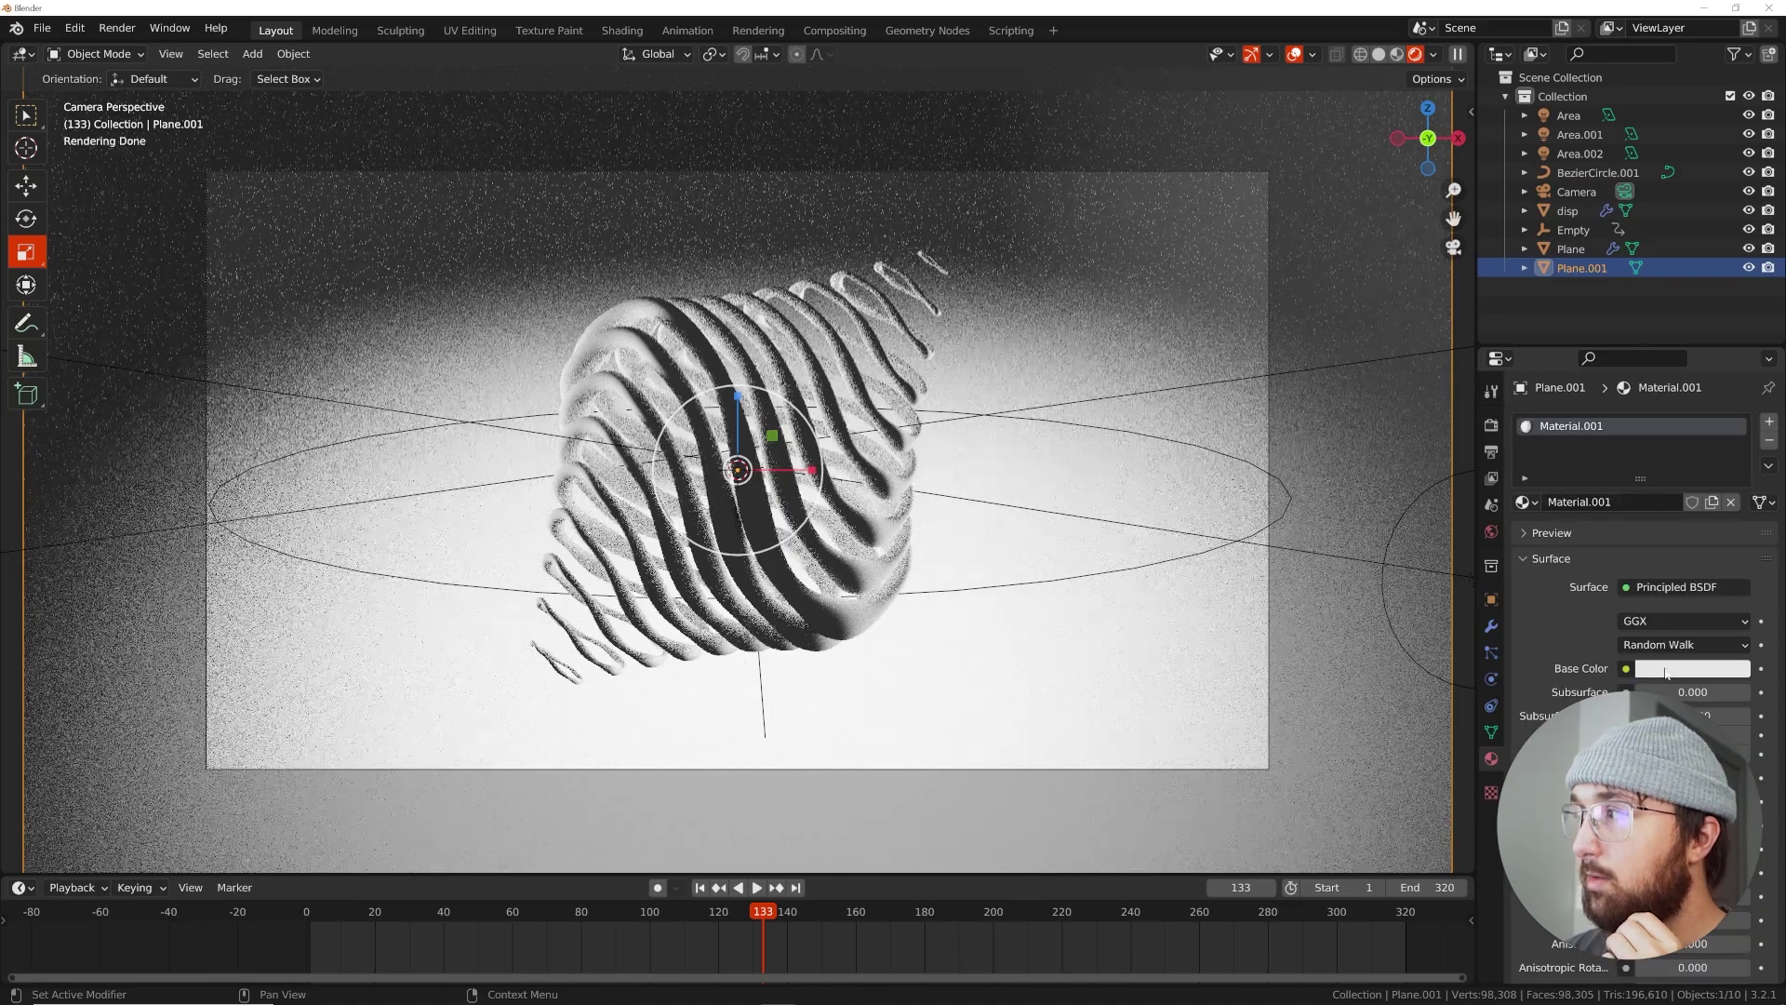
pyautogui.click(1689, 668)
pyautogui.click(1655, 459)
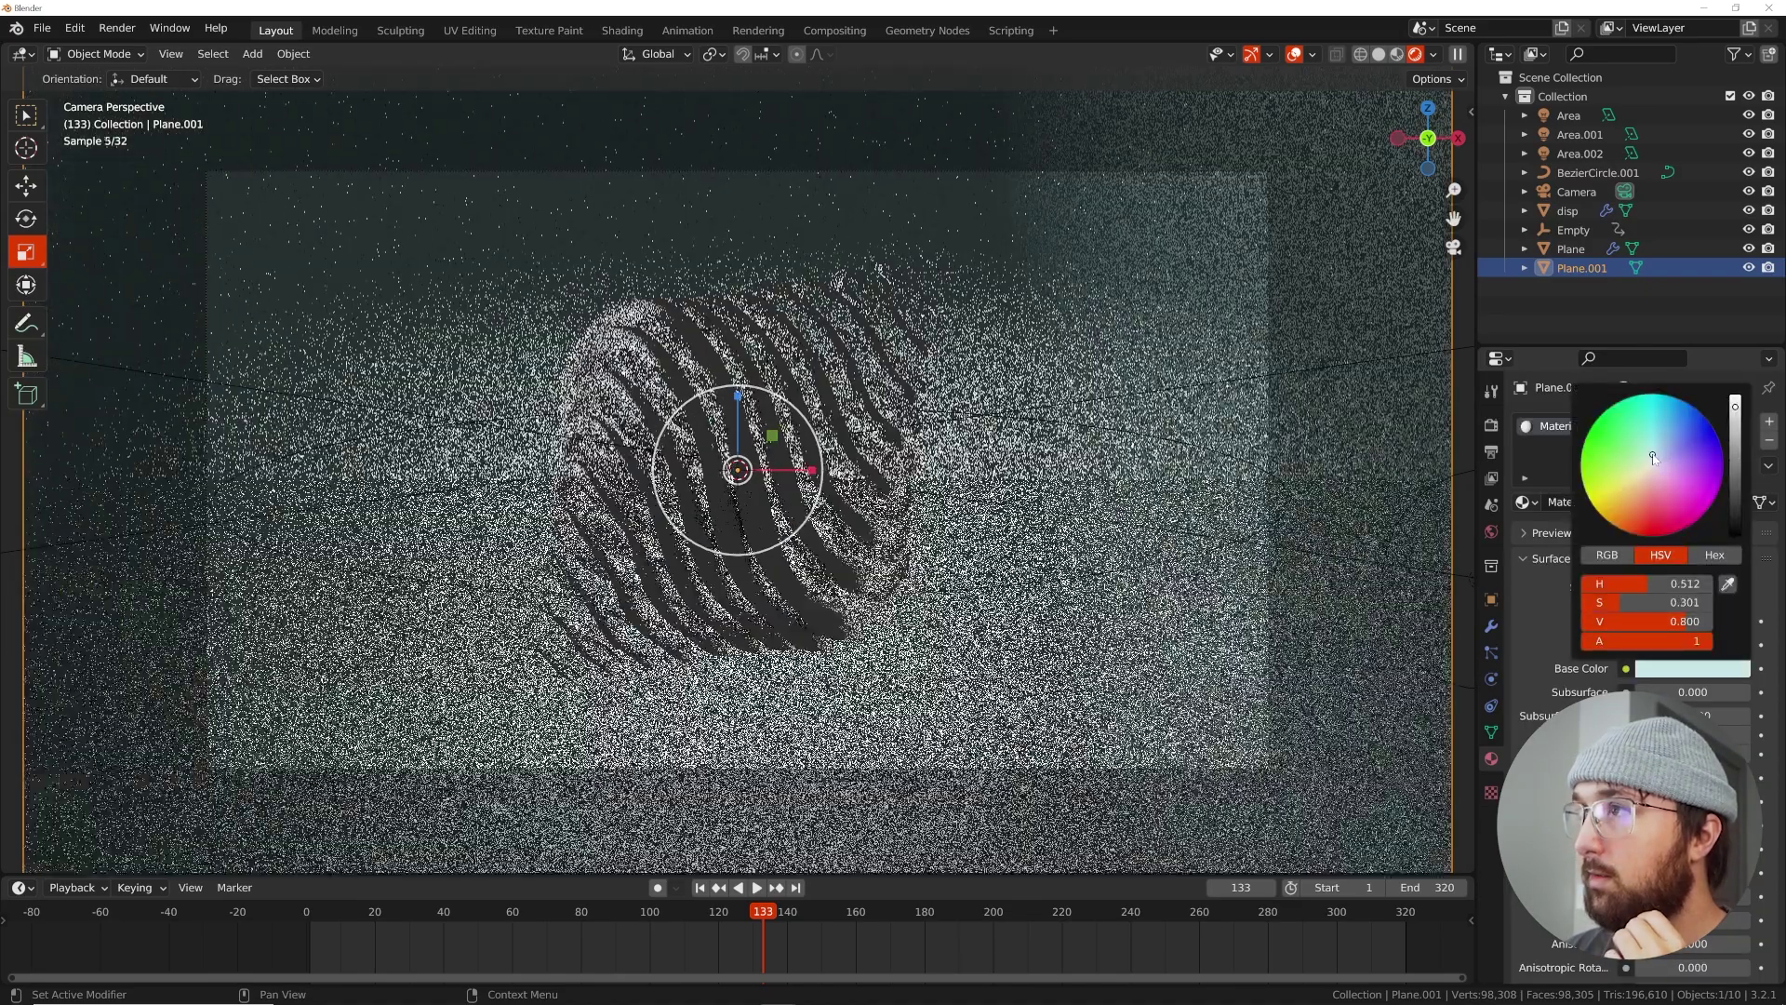
pyautogui.moveTo(1652, 454); pyautogui.dragTo(1655, 454)
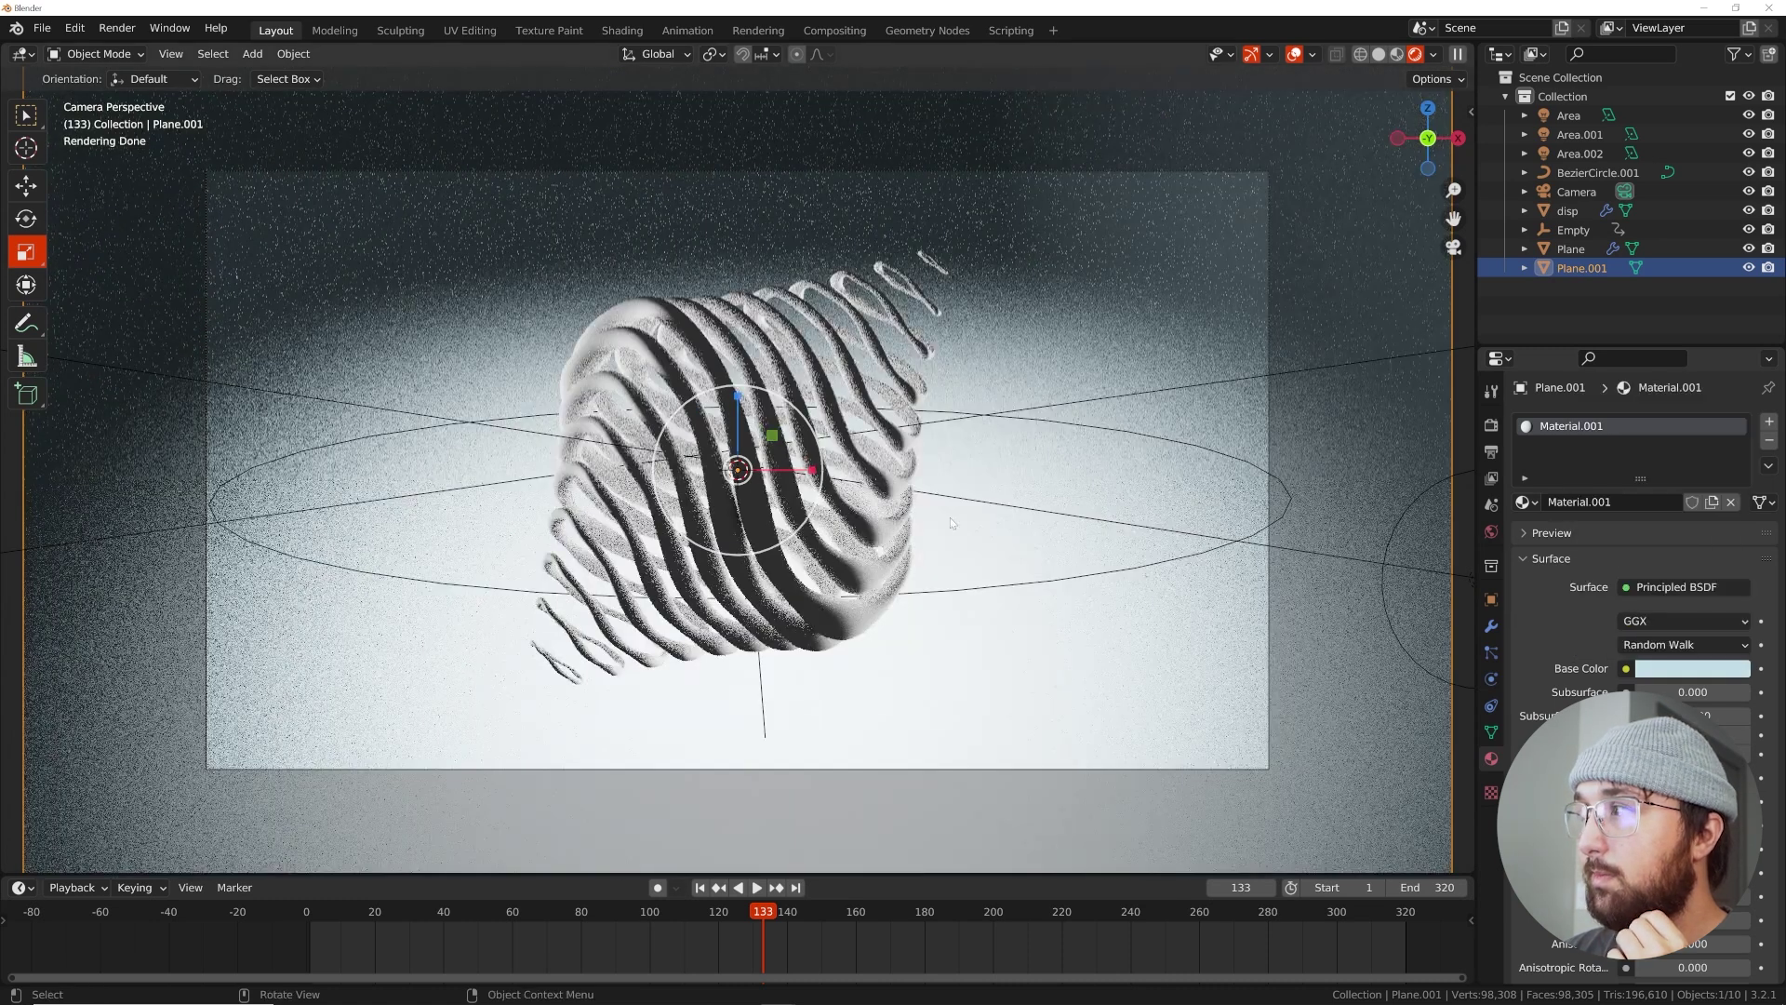
pyautogui.click(1697, 664)
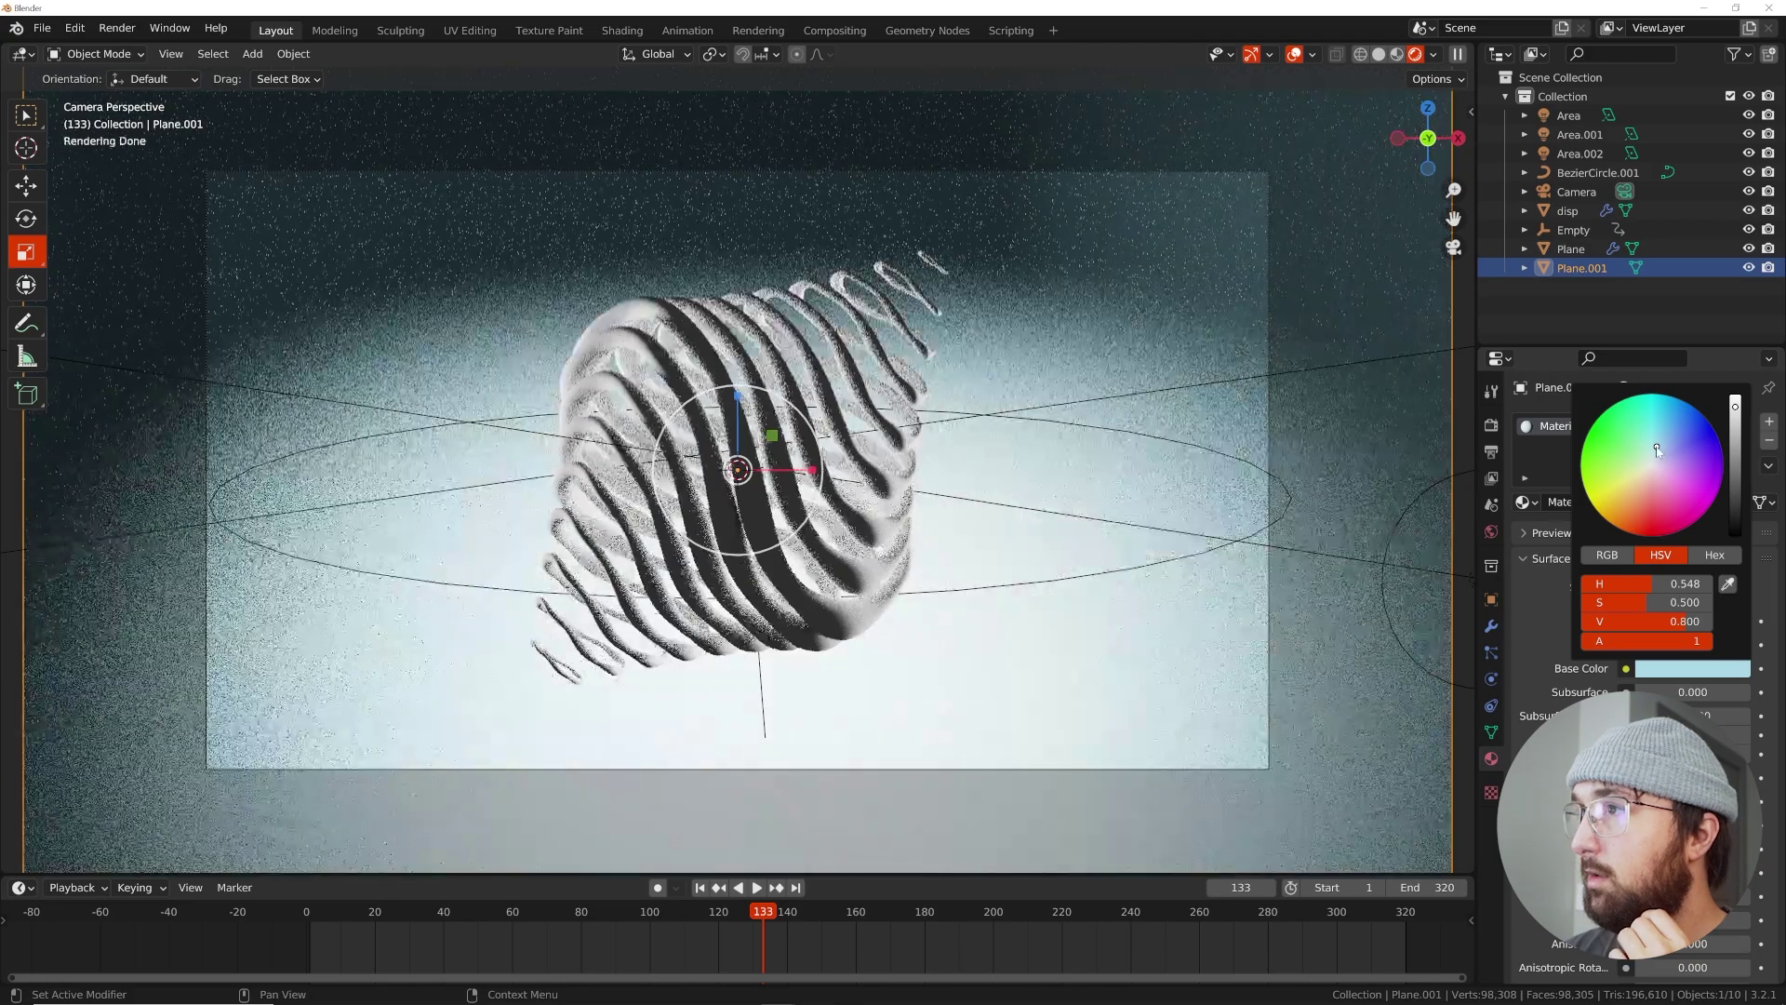
pyautogui.moveTo(1657, 454); pyautogui.dragTo(1655, 449)
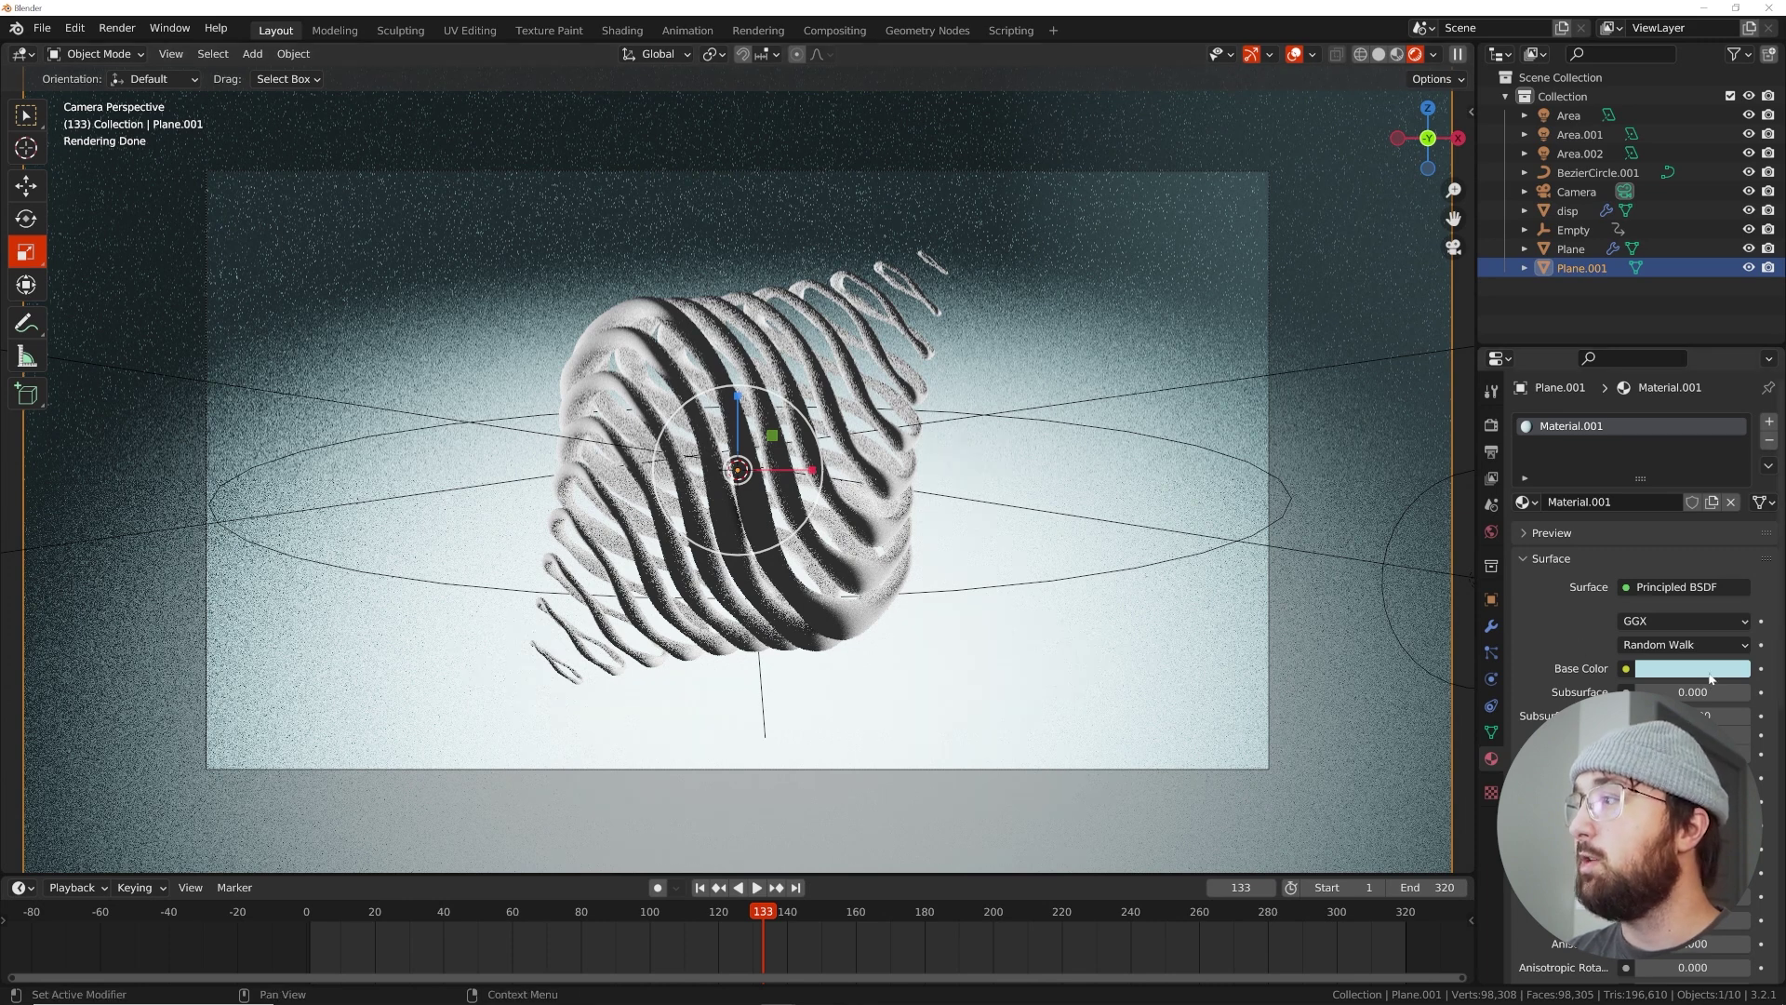
pyautogui.click(1710, 679)
pyautogui.click(1715, 556)
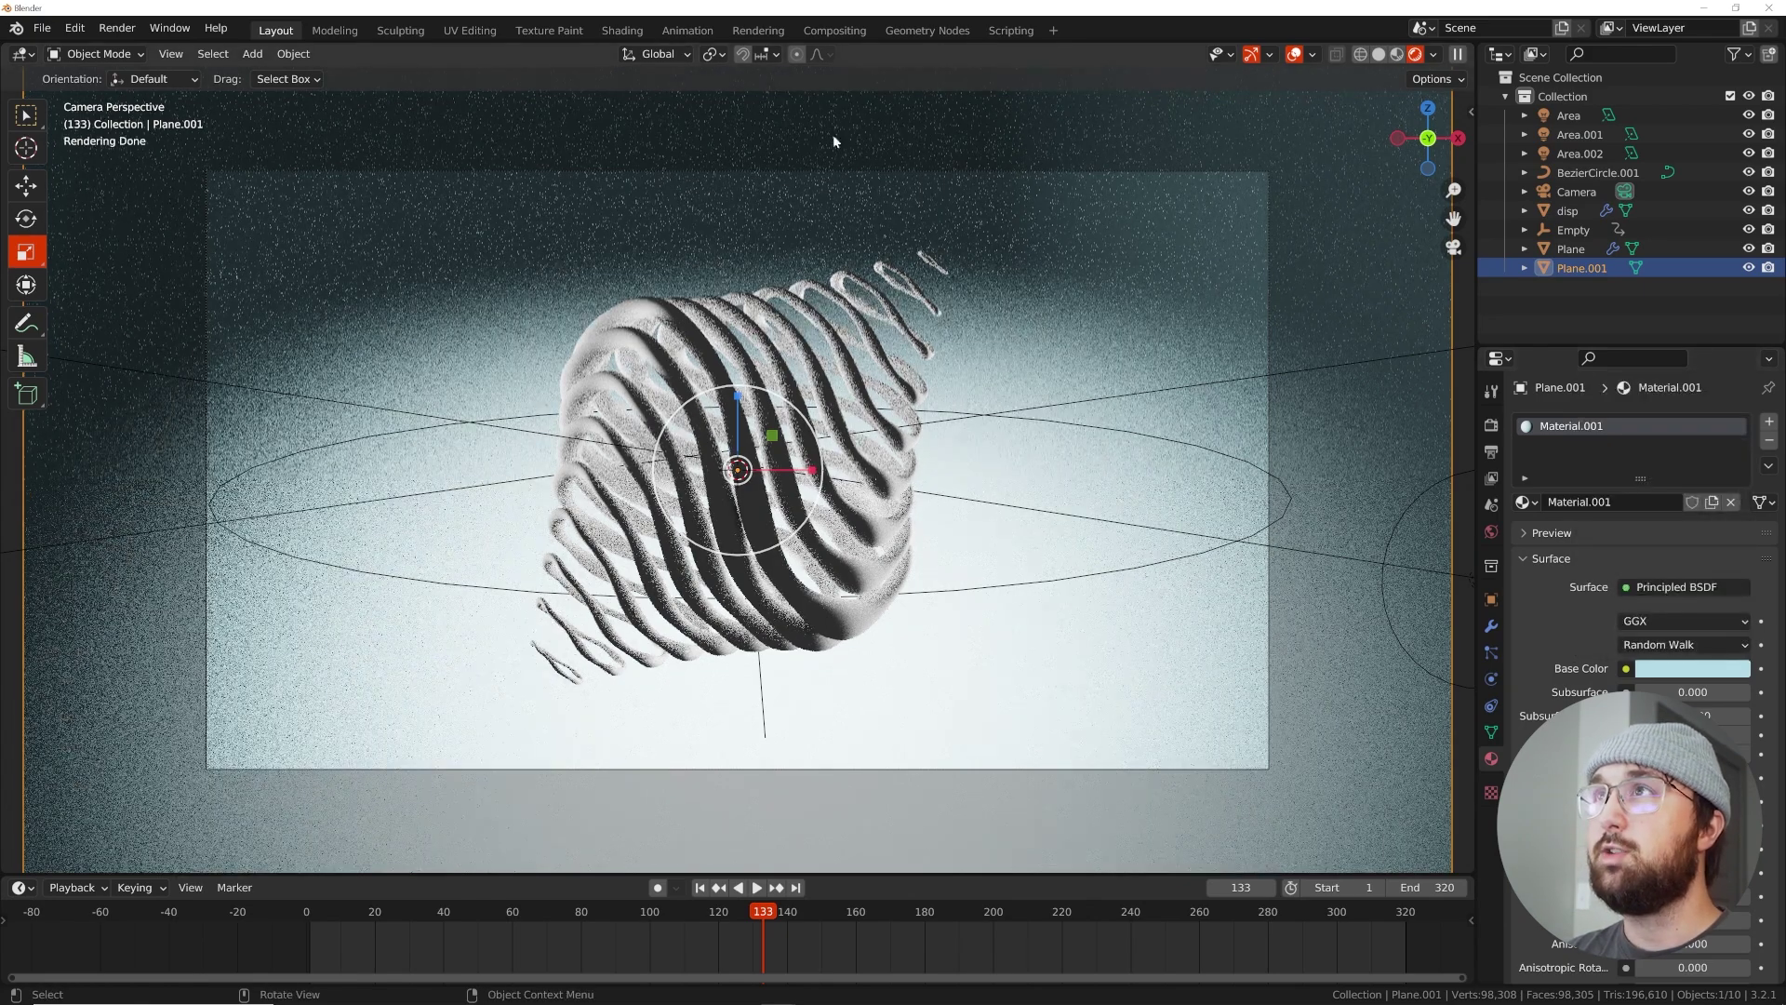
# Open the shading workspace and give the twisted ring sculpture a new material named guy
pyautogui.click(621, 31)
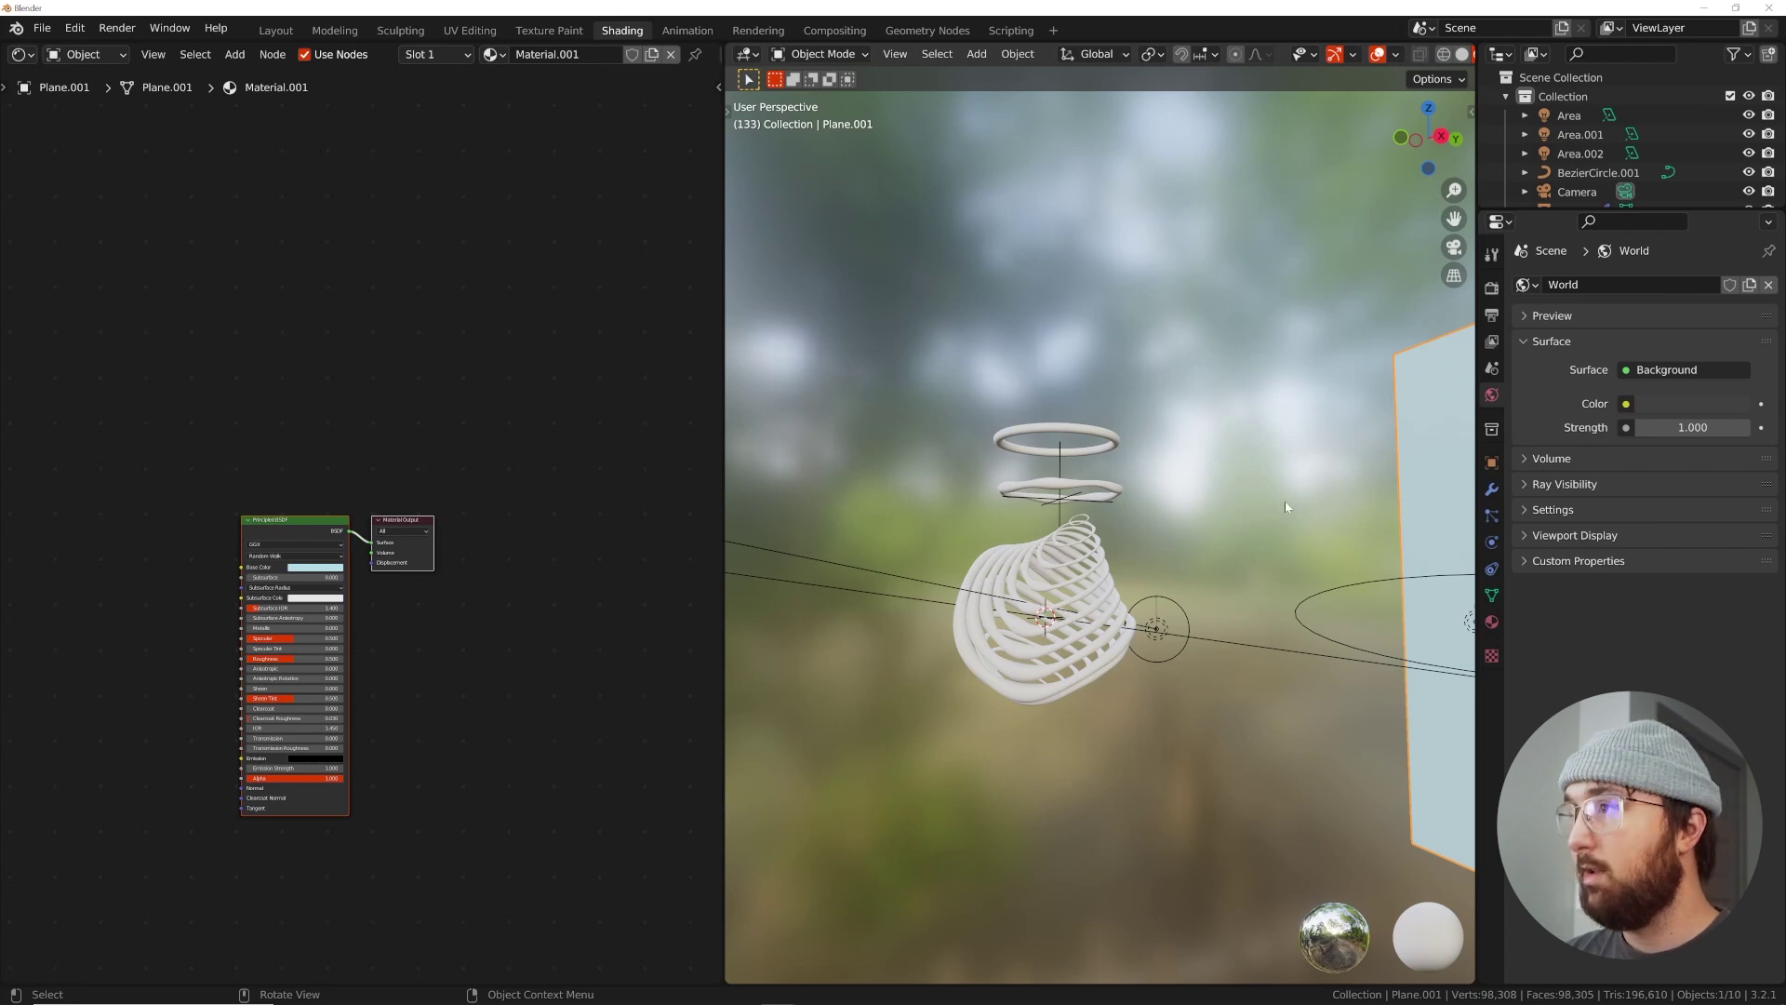
pyautogui.moveTo(1196, 421); pyautogui.dragTo(1078, 700, button='middle')
pyautogui.scroll(5, 1098, 652)
pyautogui.moveTo(1122, 568); pyautogui.dragTo(1109, 634, button='middle')
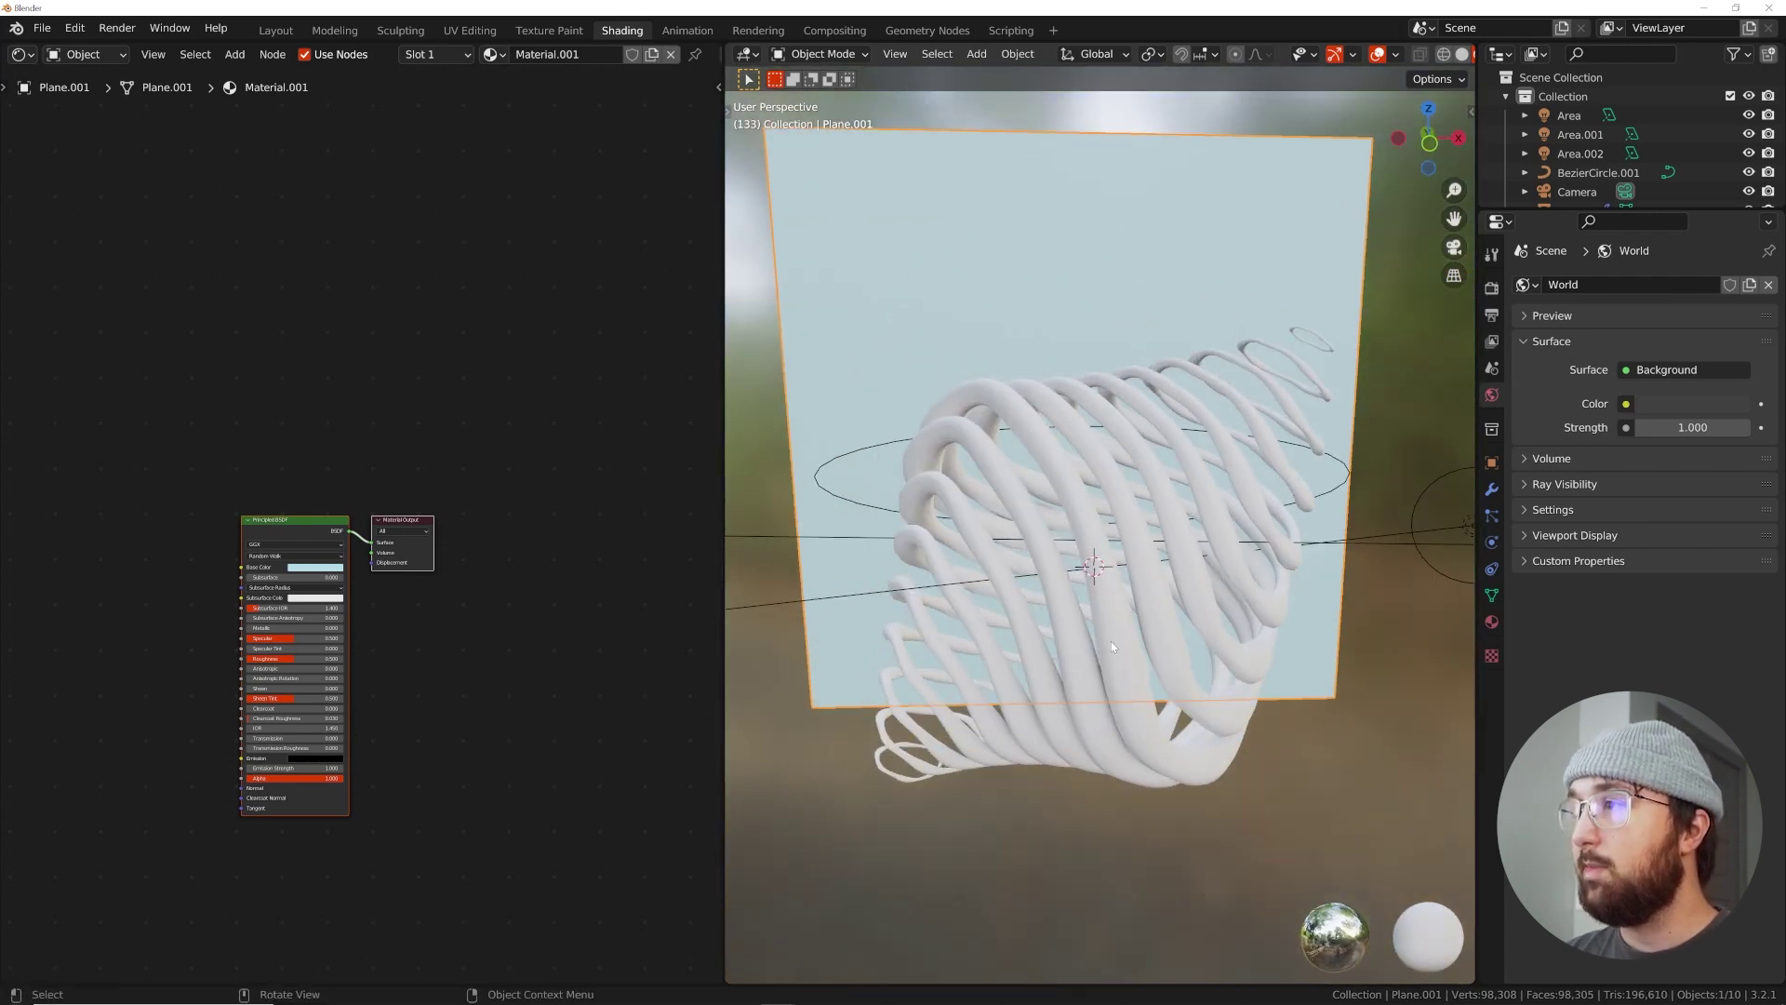
pyautogui.click(1105, 628)
pyautogui.click(466, 58)
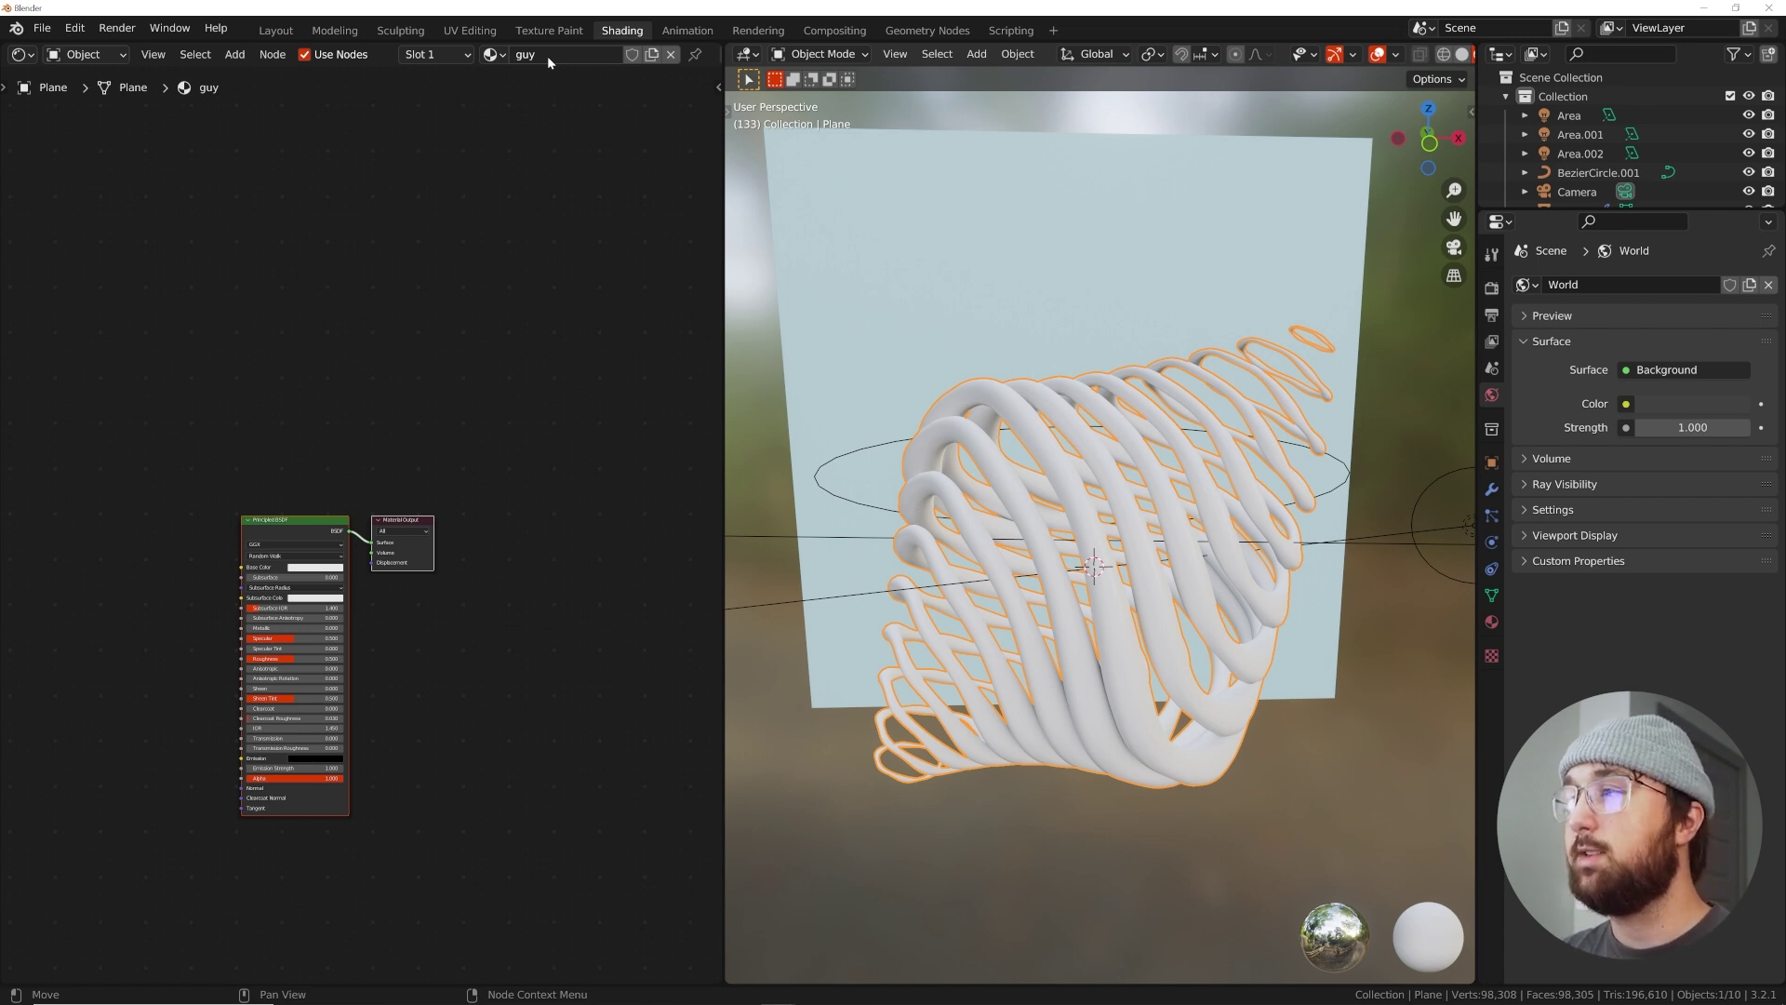
# In the sculpture's geometry nodes, insert a Set Material node between Realize Instances and Group Output
pyautogui.click(930, 31)
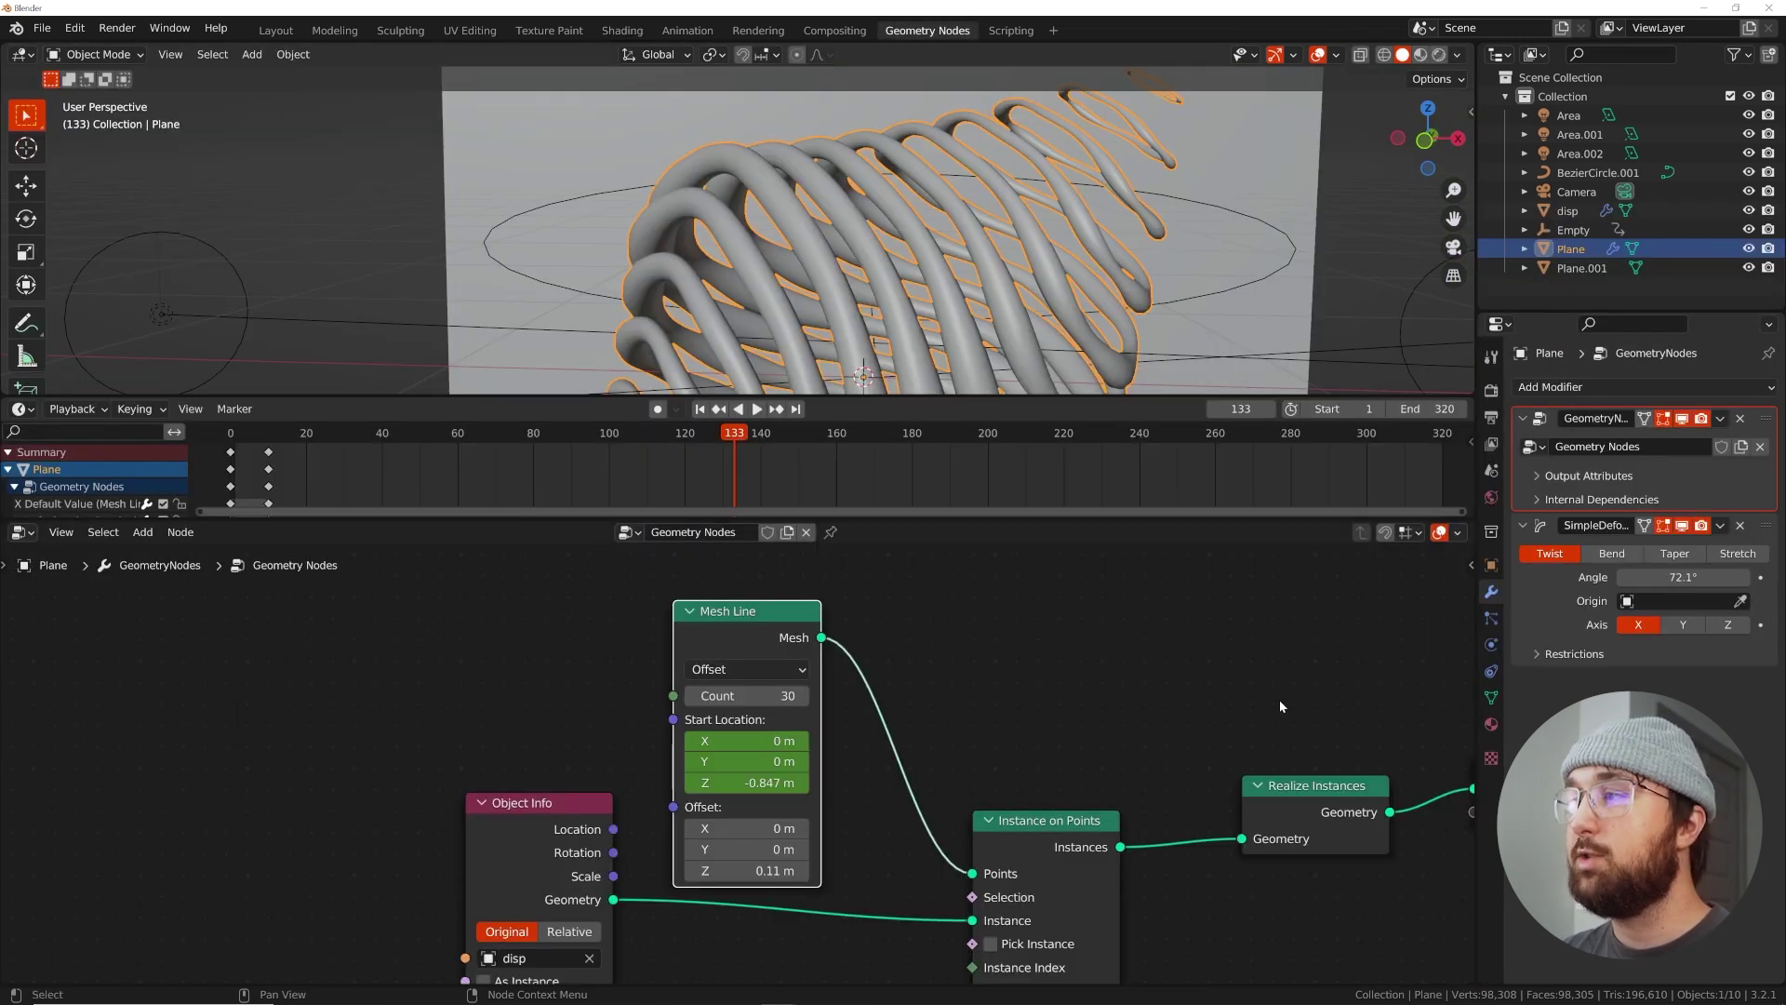
pyautogui.moveTo(1451, 694); pyautogui.dragTo(1013, 610, button='middle')
pyautogui.hotkey('shift', 'a')
pyautogui.write('se')
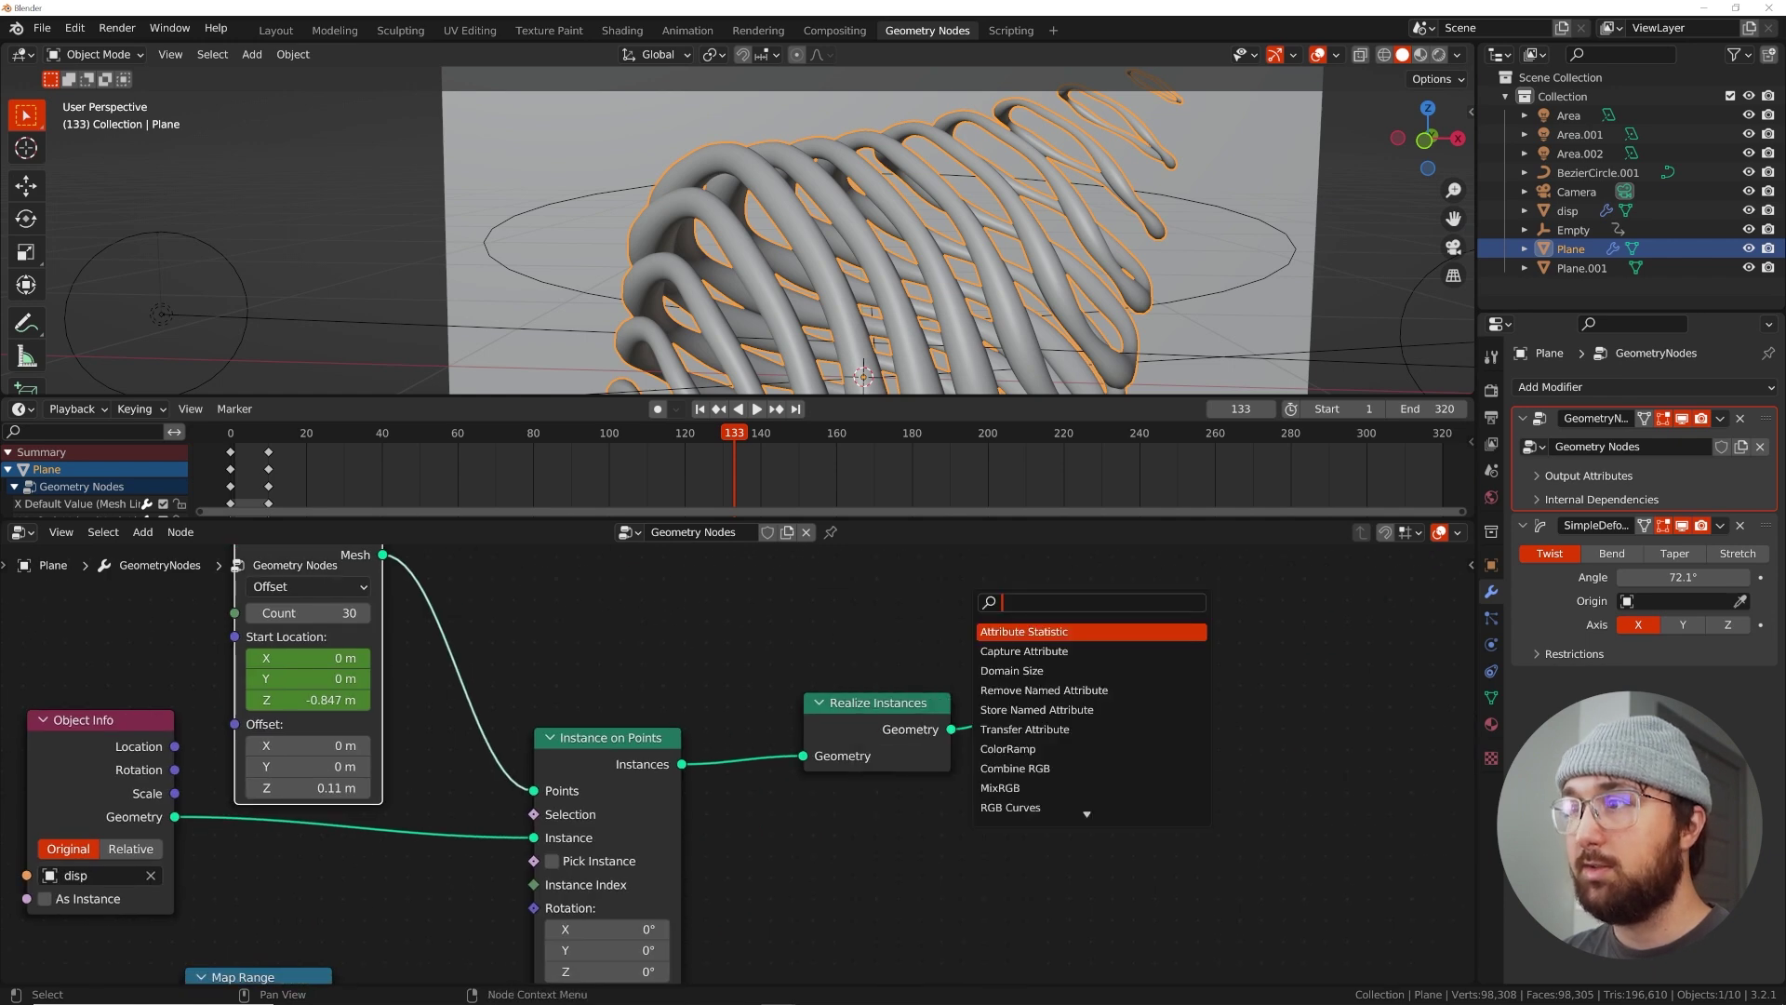
pyautogui.write('t m')
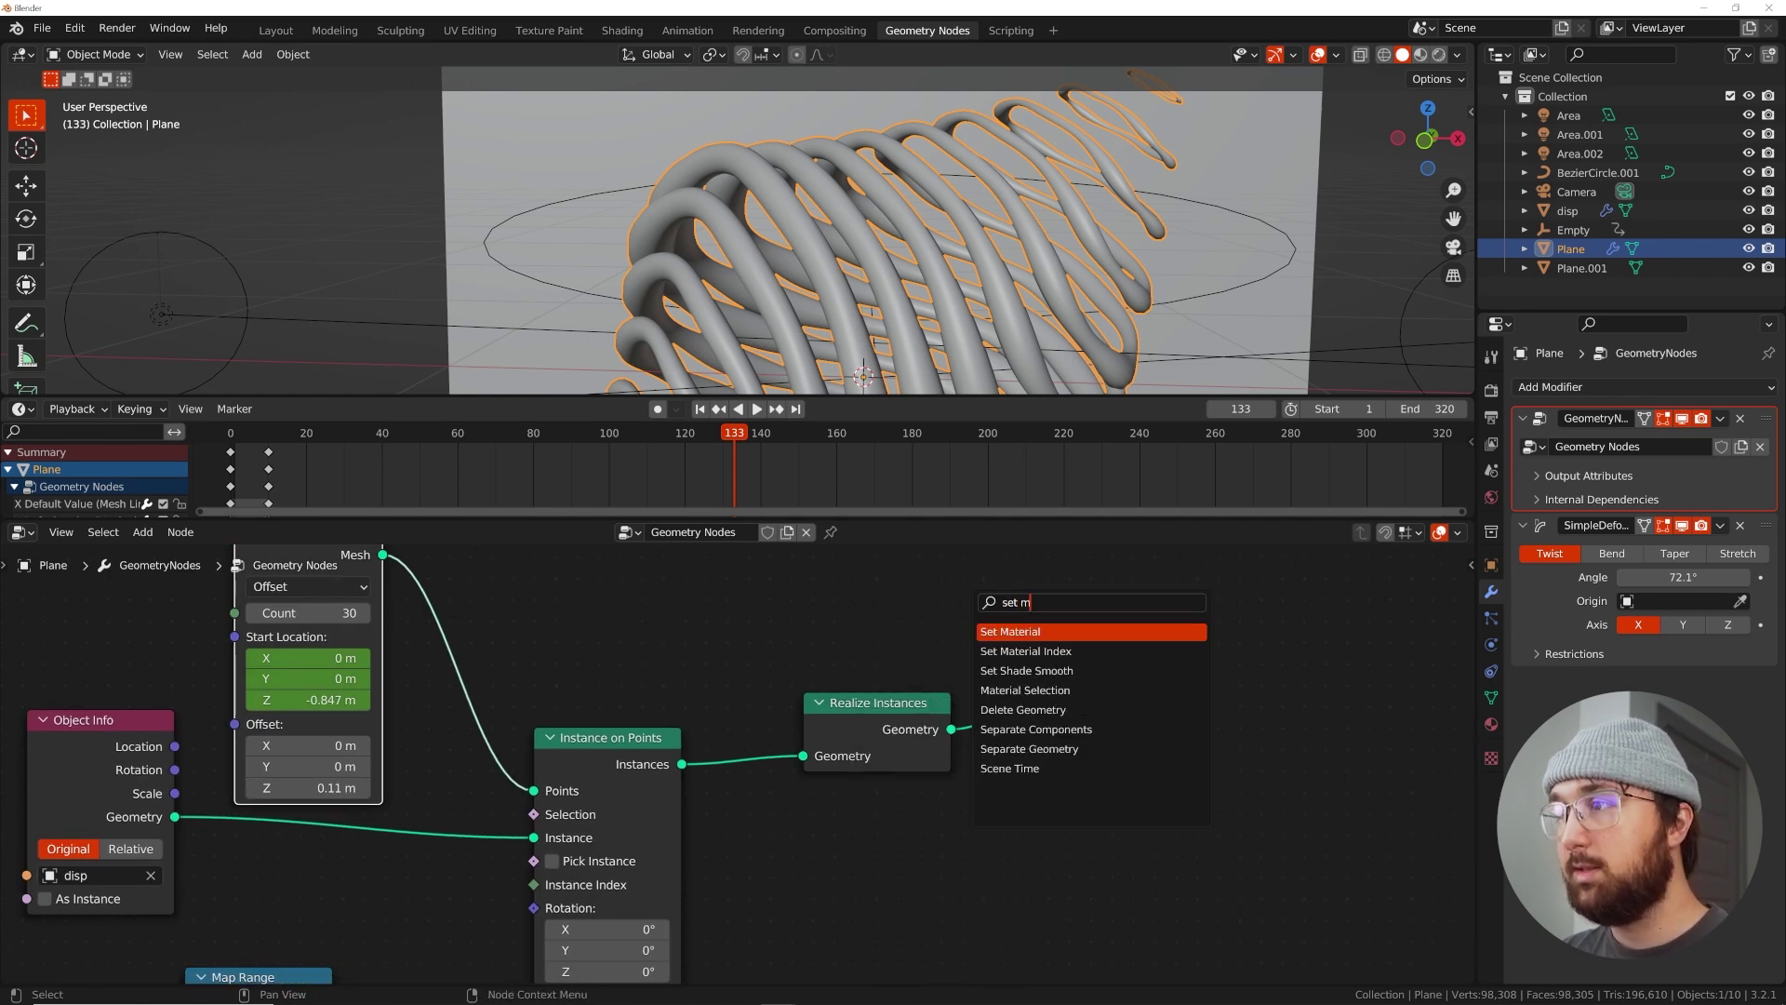
pyautogui.press('Return')
pyautogui.click(993, 700)
# Assign the material guy in the Set Material node
pyautogui.click(1112, 778)
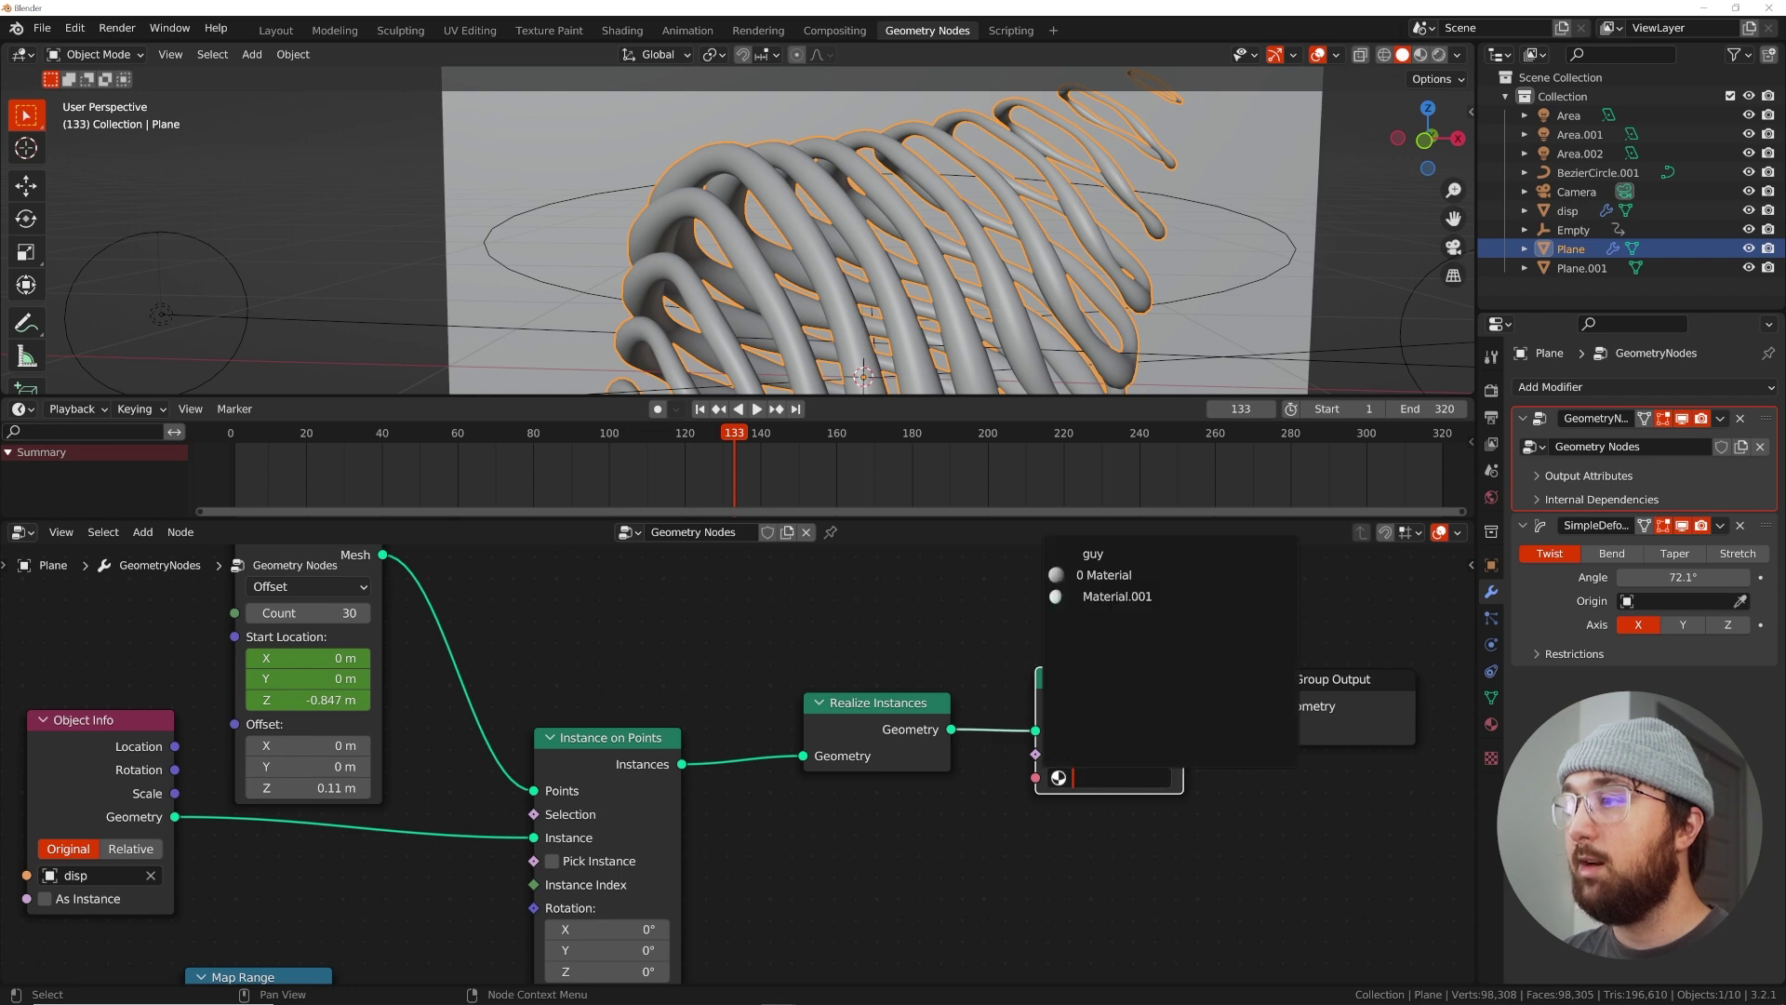
pyautogui.click(1104, 575)
pyautogui.click(1056, 780)
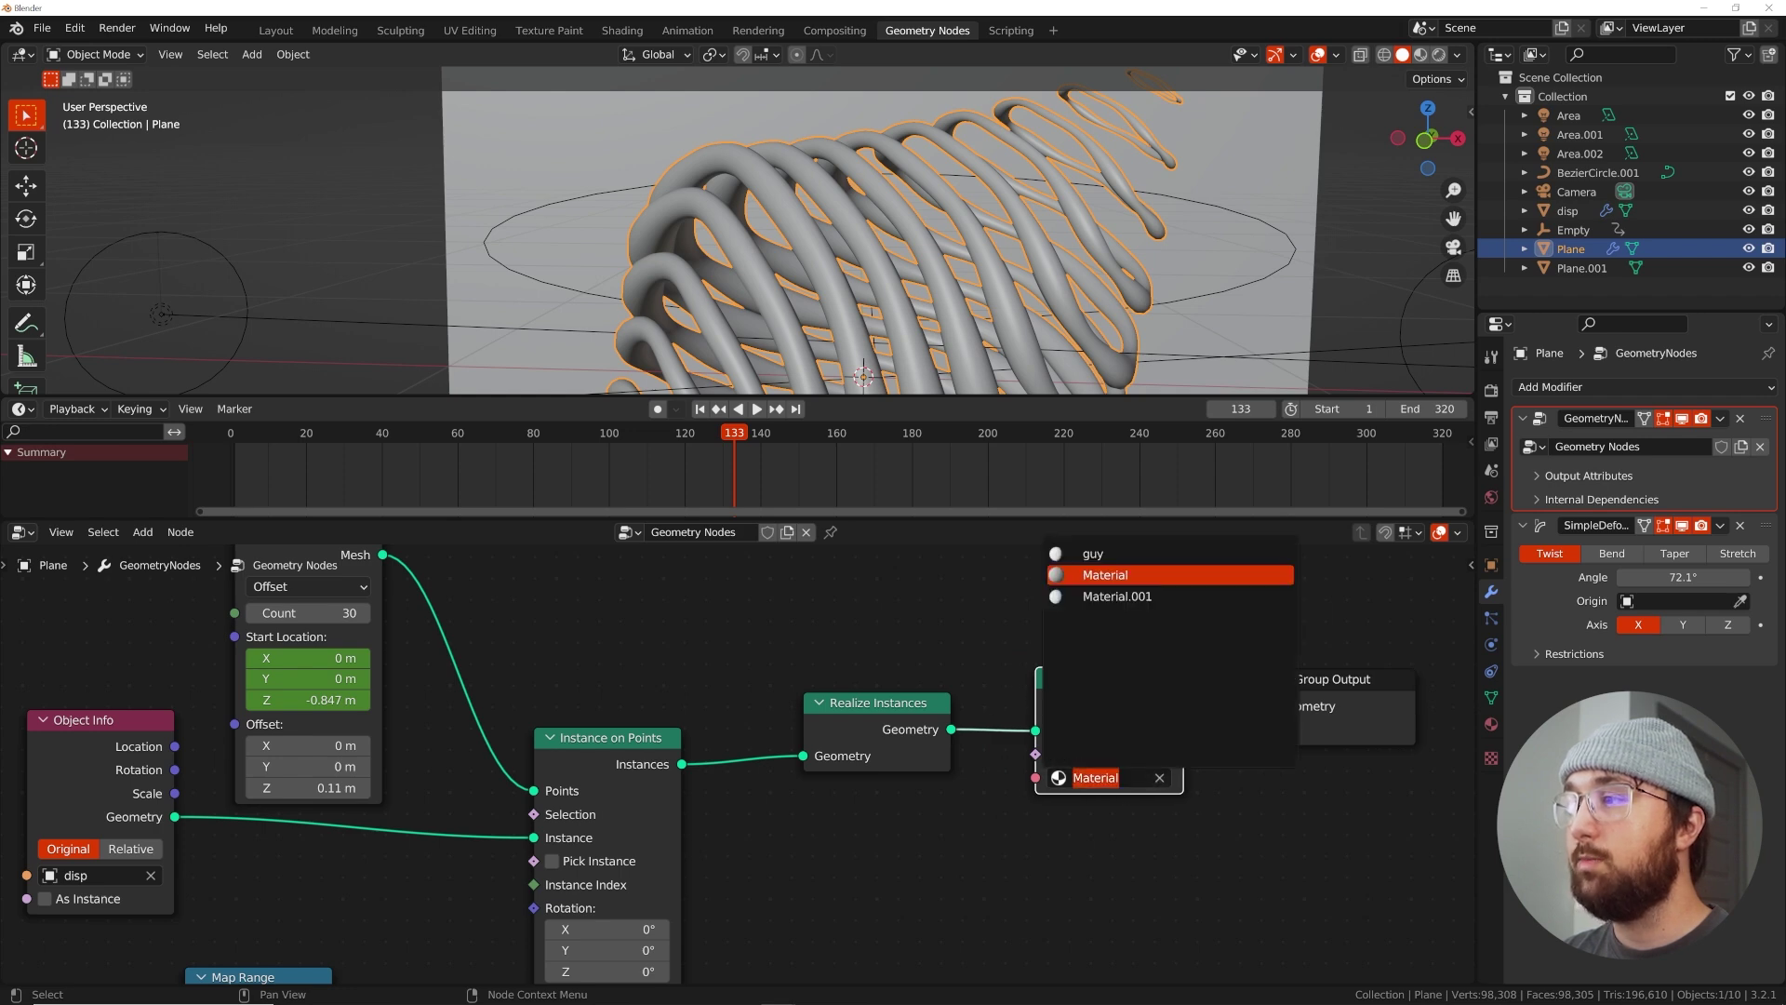
pyautogui.click(1093, 554)
# Return to the guy material's shader nodes, move the Principled BSDF away from the output, and duplicate it
pyautogui.click(622, 30)
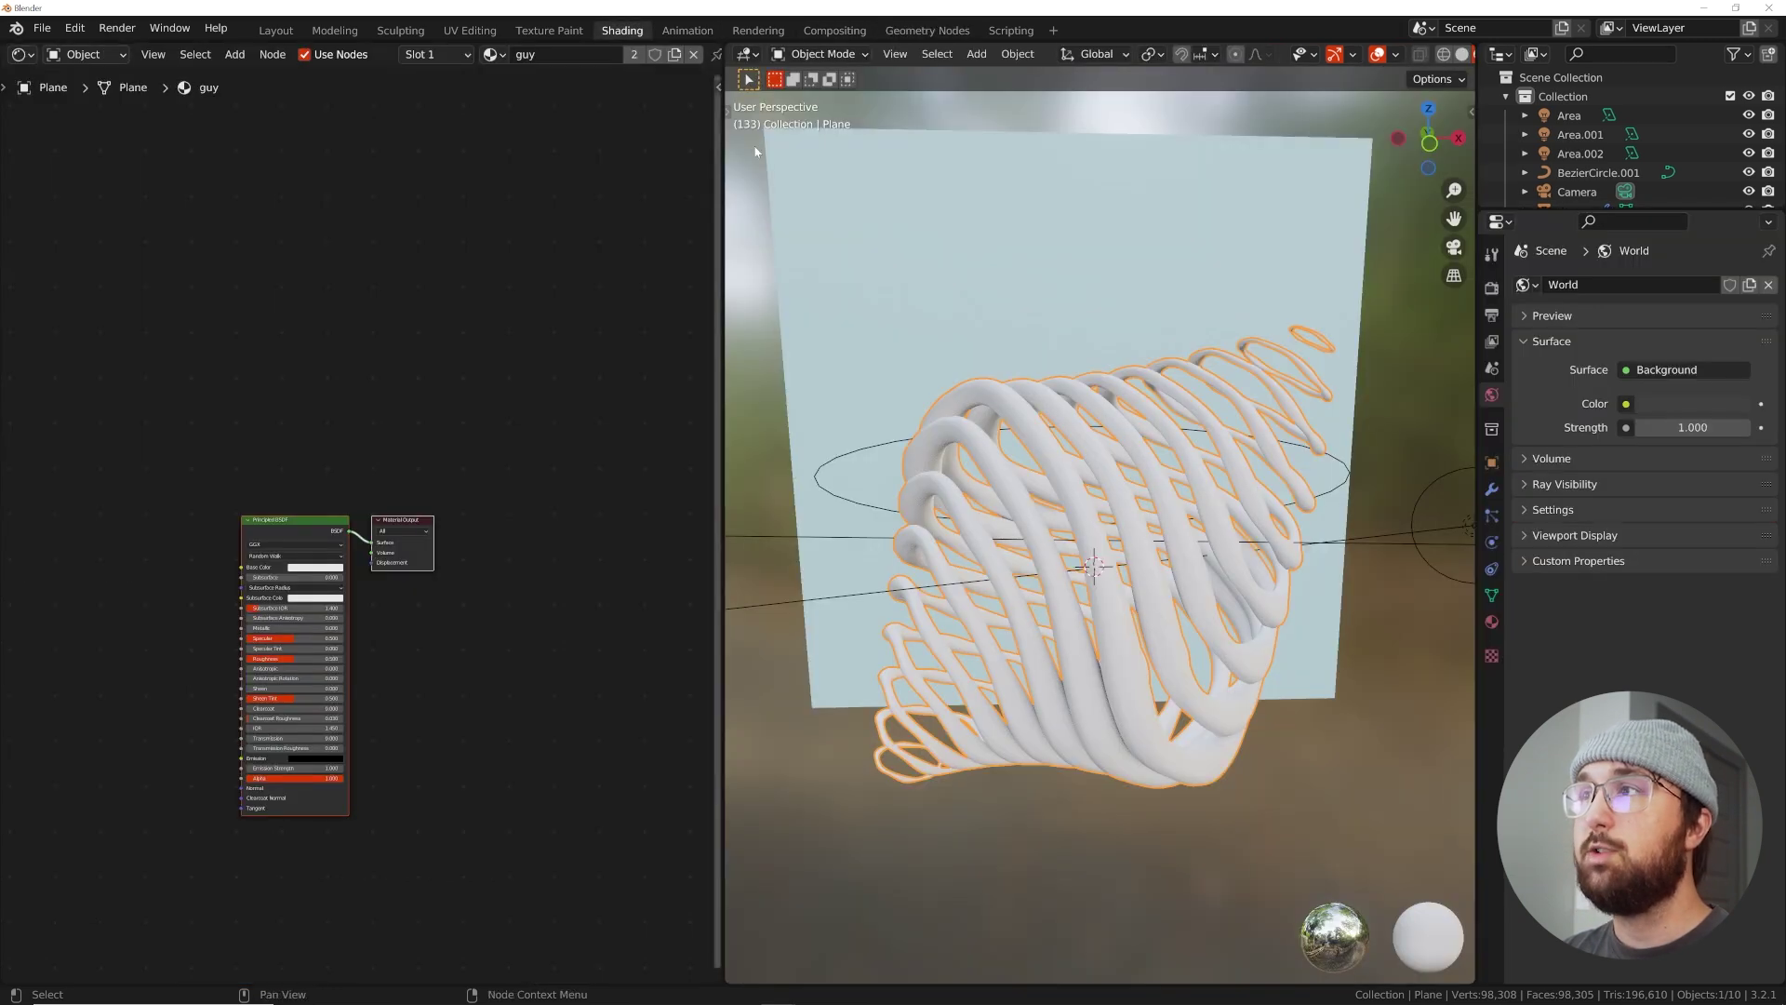
pyautogui.moveTo(1131, 585)
pyautogui.mouseDown(button='middle')
pyautogui.moveTo(1120, 560)
pyautogui.moveTo(1144, 589)
pyautogui.mouseUp(button='middle')
pyautogui.moveTo(313, 528); pyautogui.dragTo(424, 521, button='middle')
pyautogui.scroll(6, 445, 520)
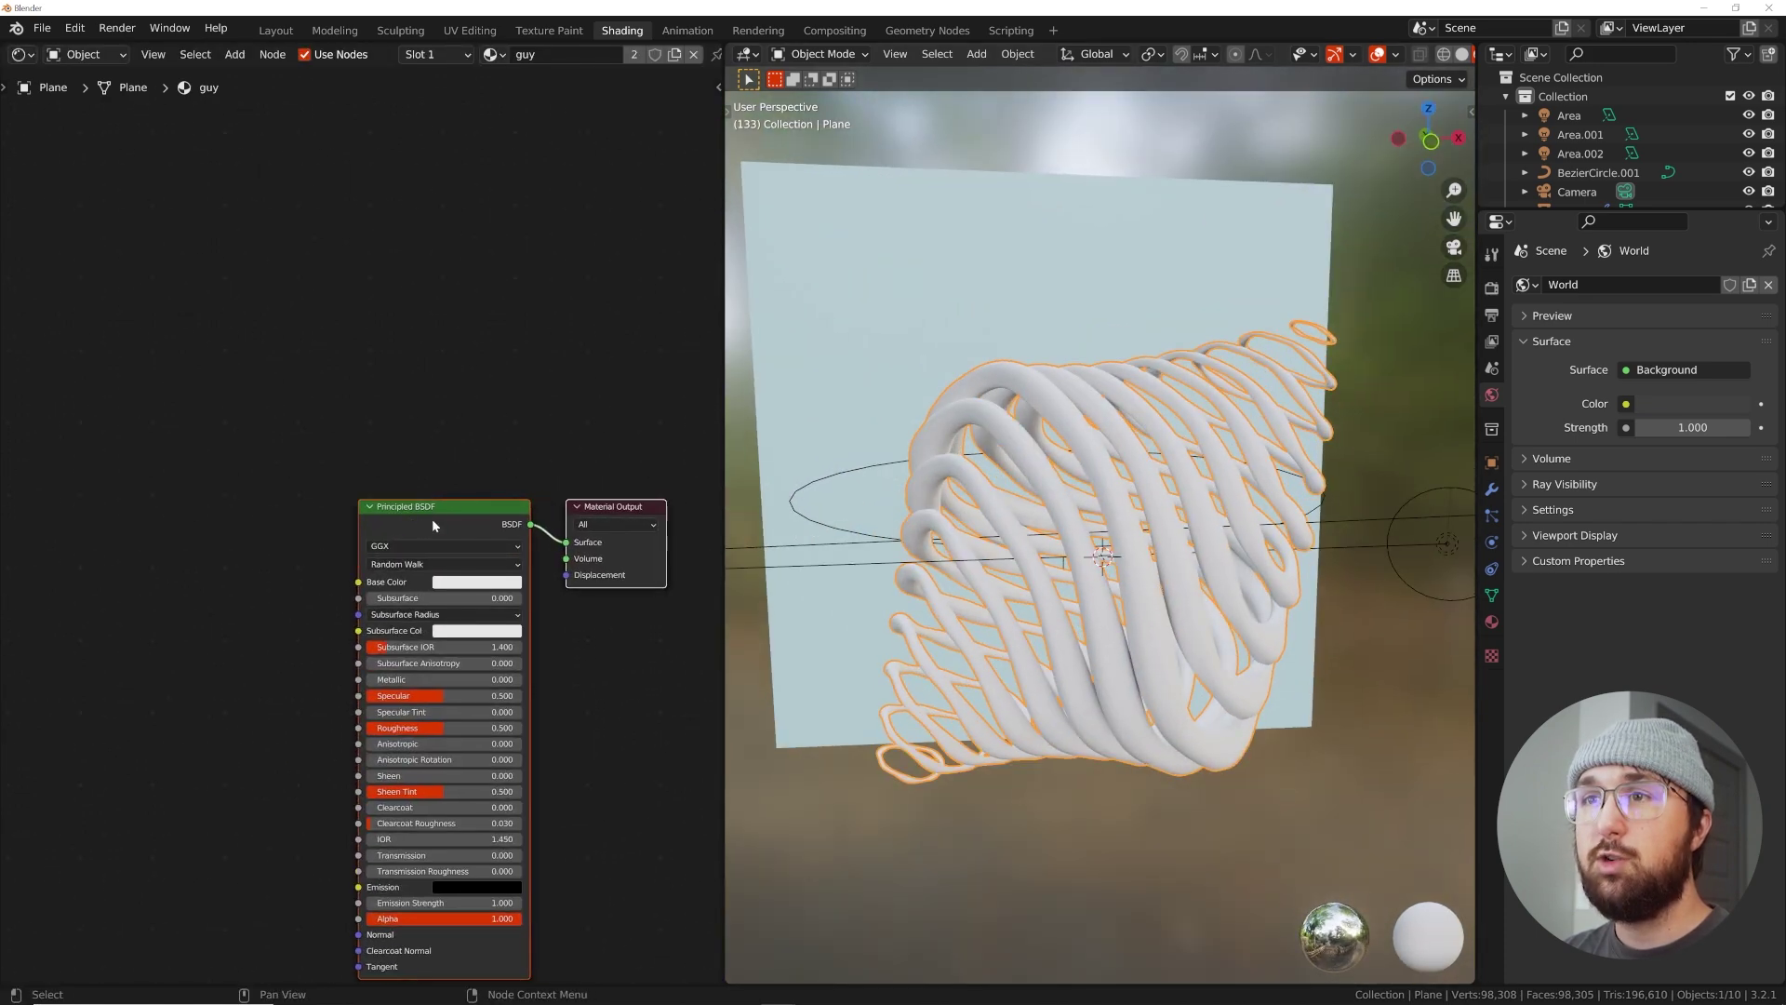
pyautogui.moveTo(477, 517); pyautogui.dragTo(170, 507)
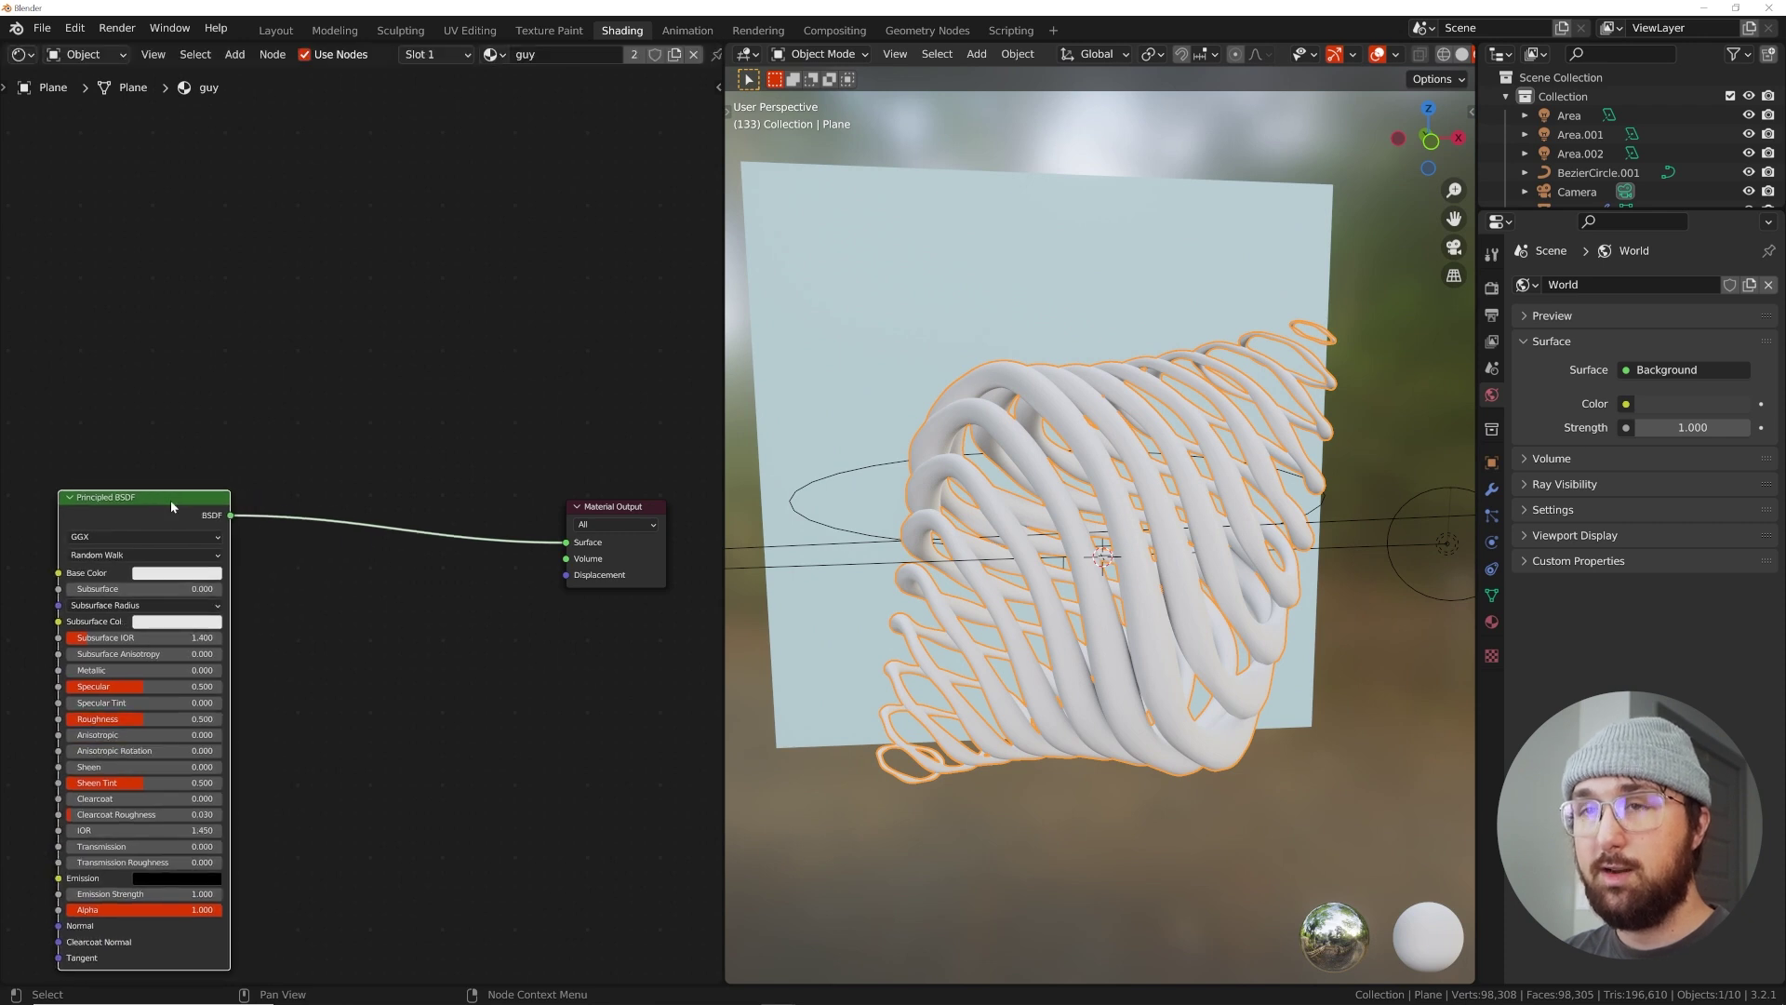
pyautogui.hotkey('shift', 'd')
pyautogui.click(398, 621)
# Insert a Mix Shader before the Material Output and link the duplicated Principled BSDF to its second shader input
pyautogui.hotkey('shift', 'a')
pyautogui.click(500, 415)
pyautogui.write('mix')
pyautogui.press('Down')
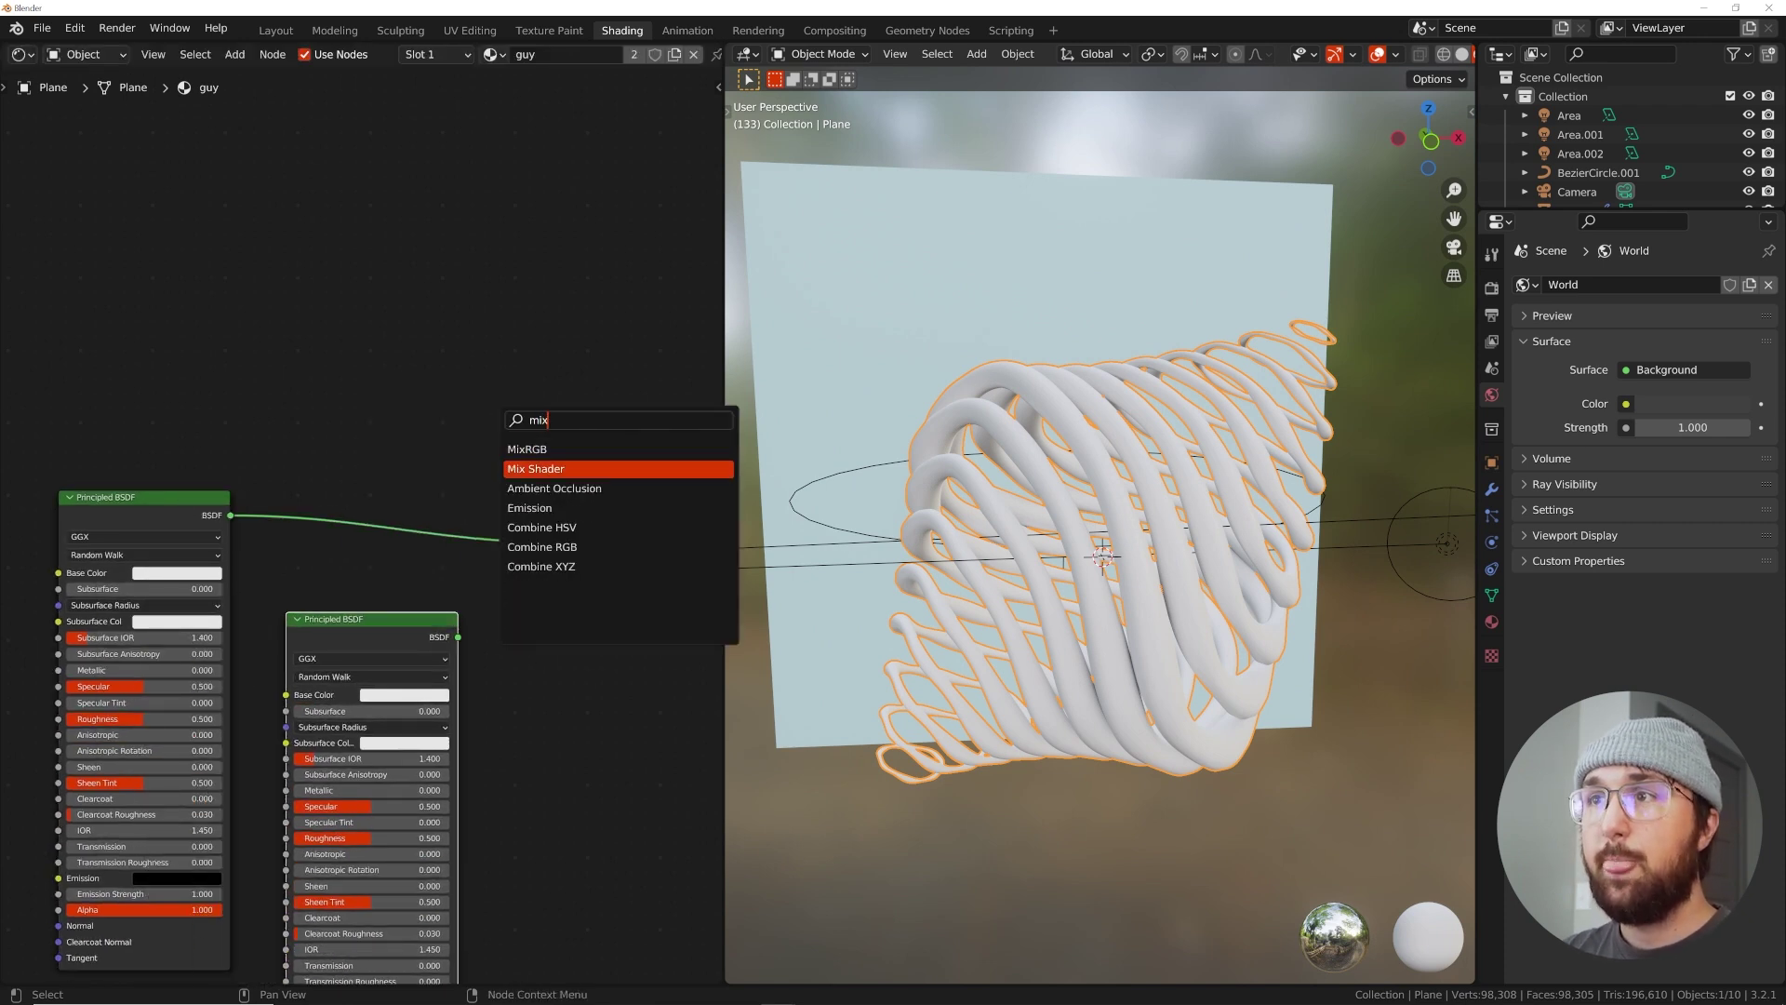
pyautogui.press('Return')
pyautogui.click(475, 620)
pyautogui.moveTo(458, 638); pyautogui.dragTo(409, 556)
# Set the first Principled BSDF's base color to the backdrop's hex value B5DCE7
pyautogui.scroll(2, 409, 521)
pyautogui.click(381, 596)
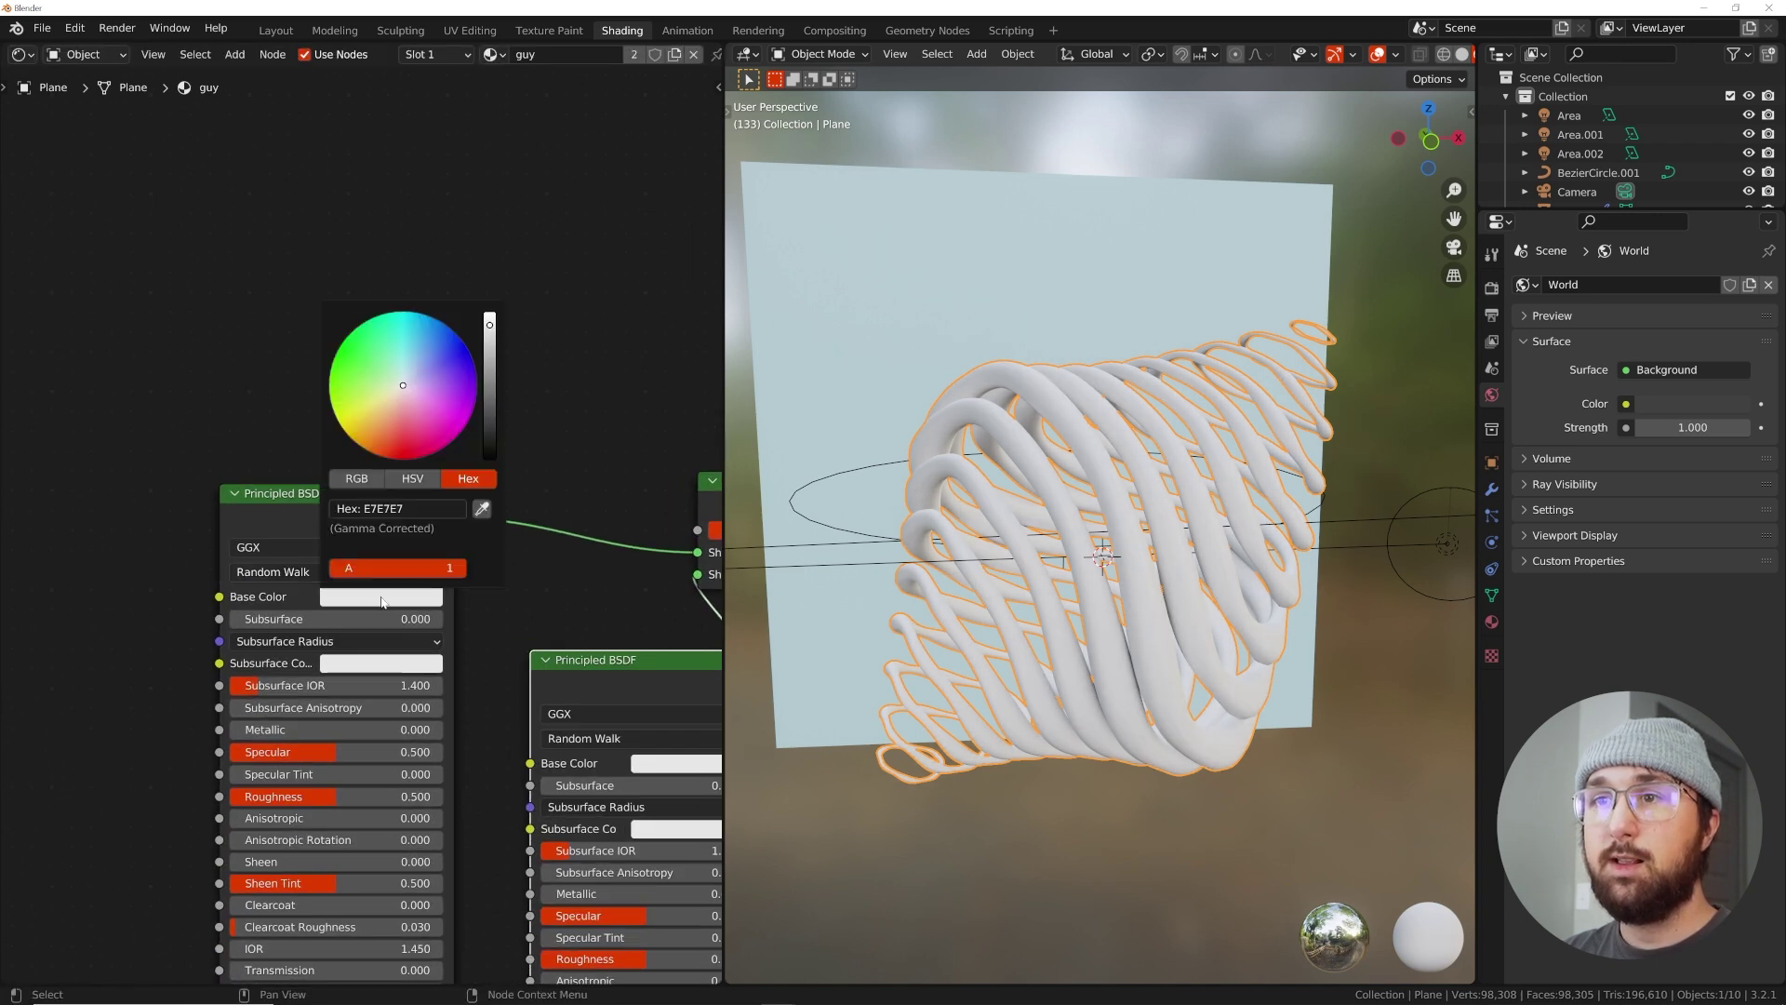
pyautogui.click(422, 505)
pyautogui.write('B8DCE7')
pyautogui.press('Return')
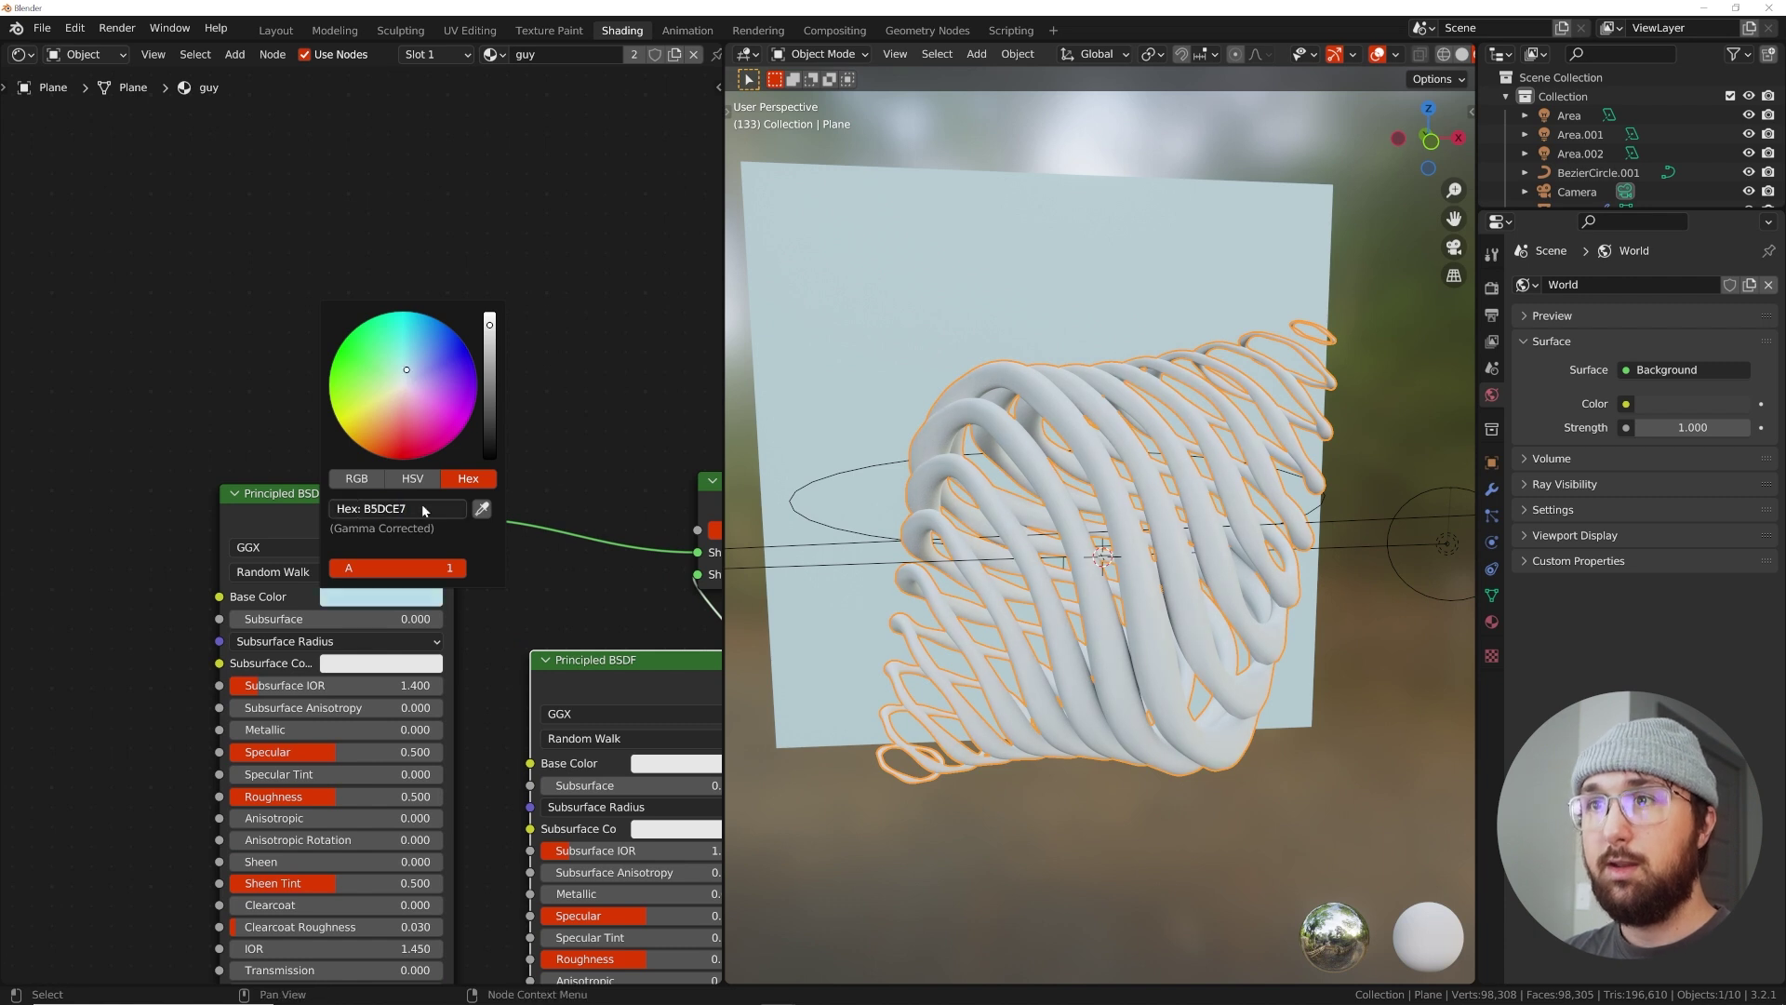
# Set the Mix Shader factor to 1.000 and make the second Principled BSDF glassy with roughness 0.073 and transmission 1.000
pyautogui.moveTo(622, 716); pyautogui.dragTo(441, 665, button='middle')
pyautogui.moveTo(574, 478); pyautogui.dragTo(619, 479)
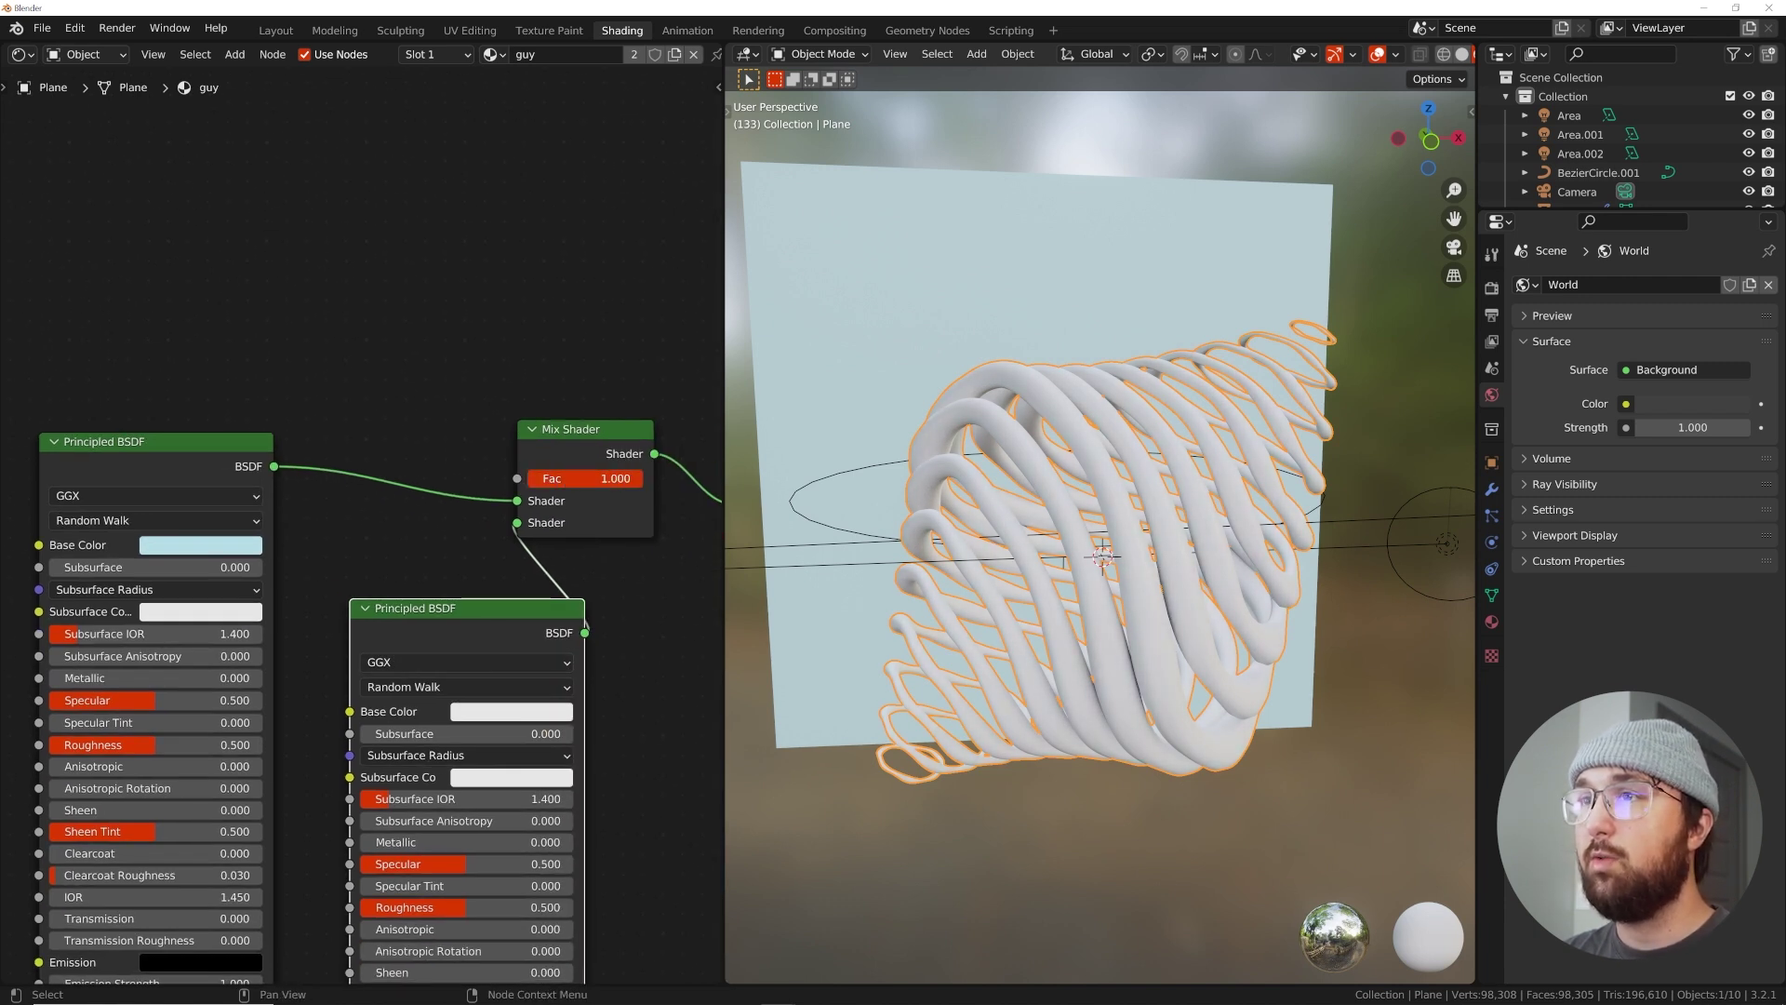
pyautogui.moveTo(505, 662); pyautogui.dragTo(560, 540, button='middle')
pyautogui.moveTo(529, 768); pyautogui.dragTo(577, 683, button='middle')
pyautogui.moveTo(577, 697); pyautogui.dragTo(498, 698)
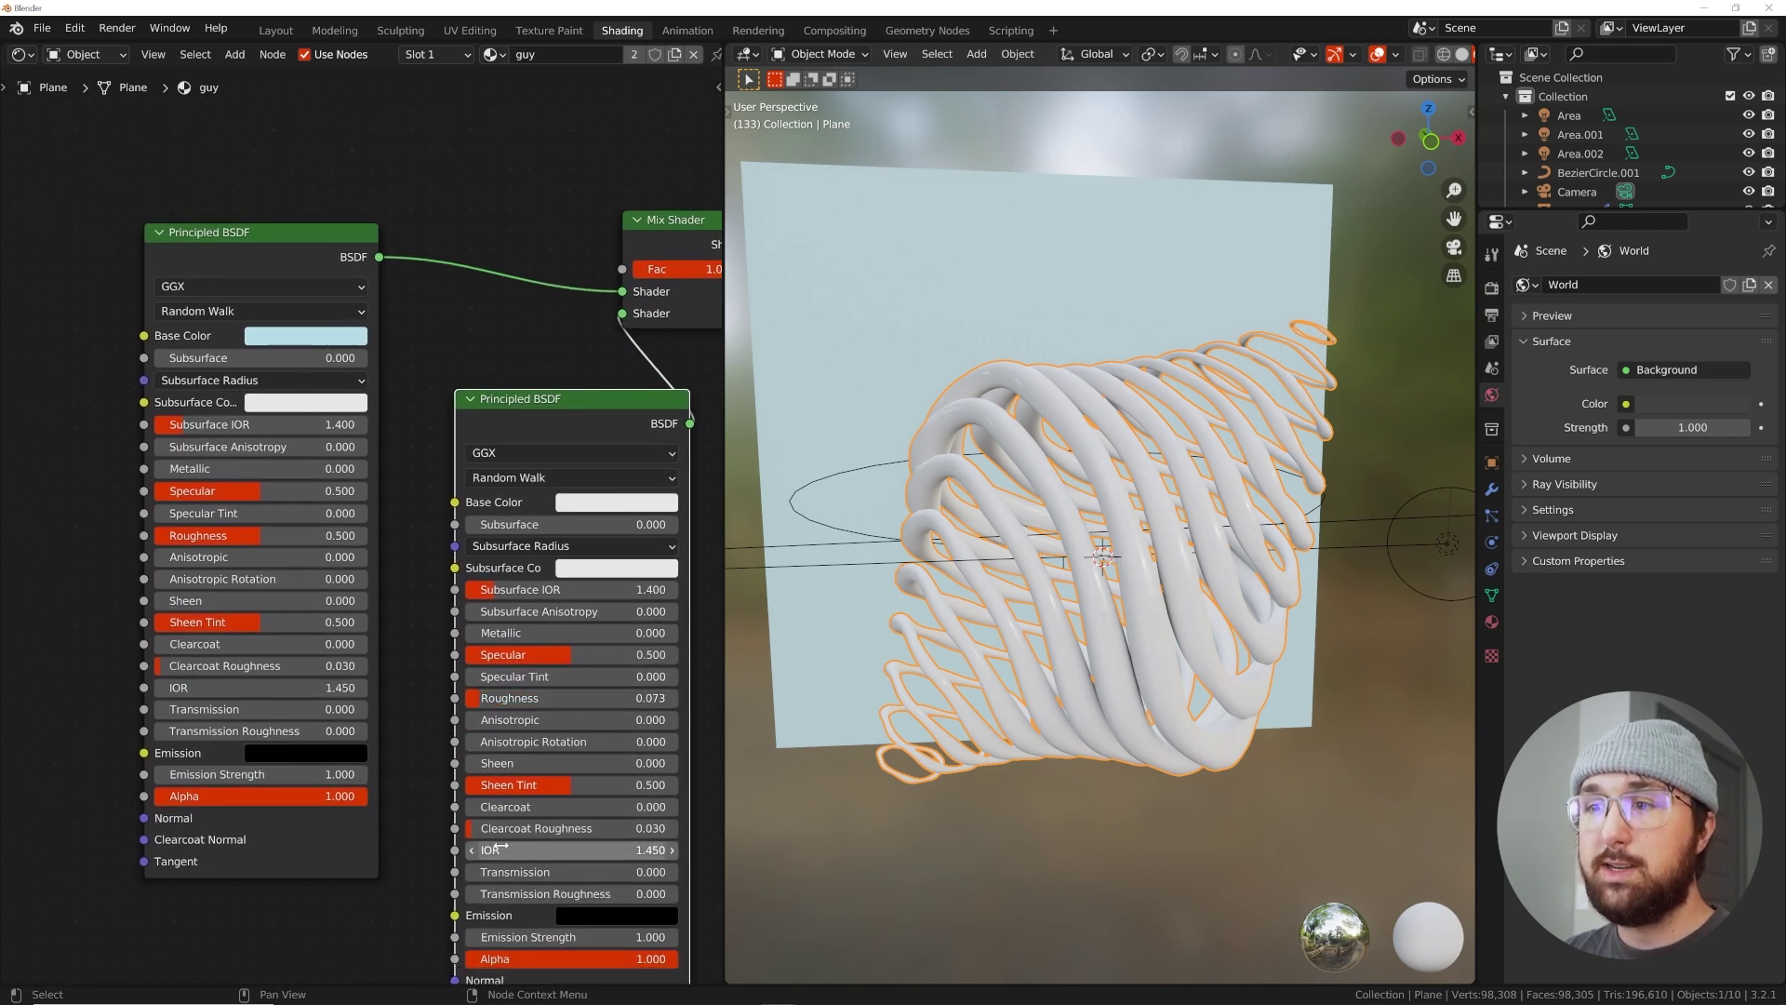
pyautogui.moveTo(517, 872); pyautogui.dragTo(678, 872)
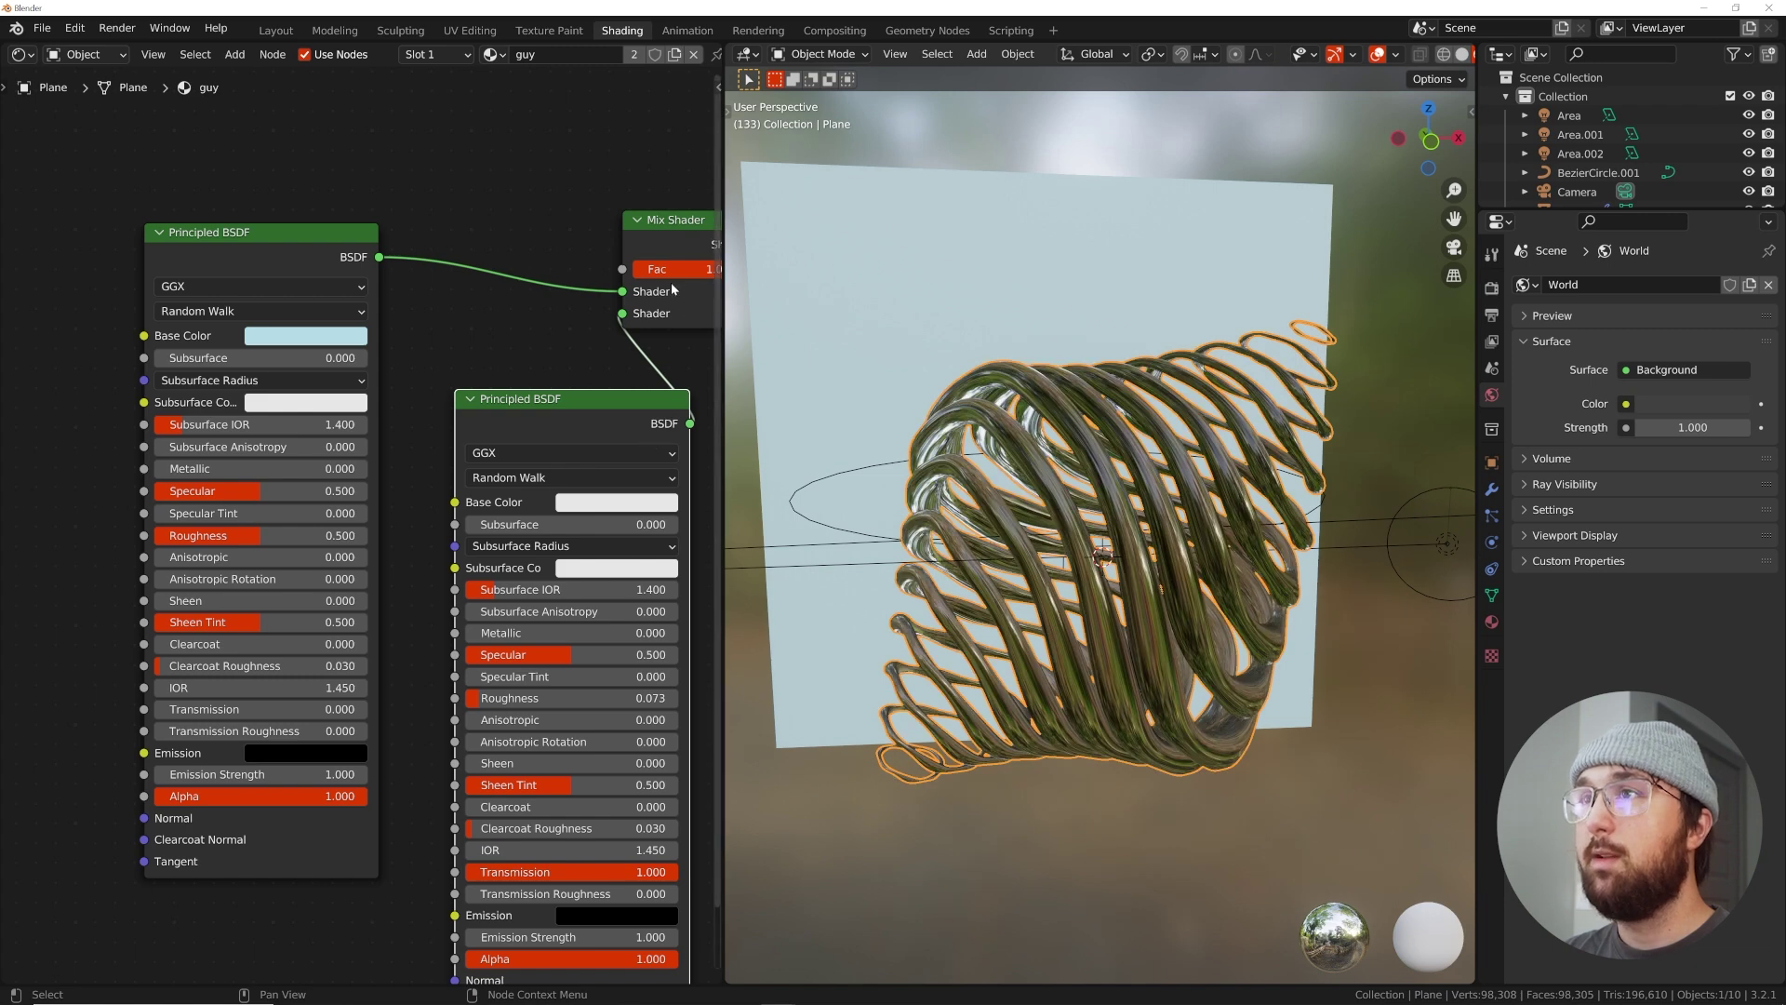
# Move the Mix Shader above the two shaders and add a ColorRamp whose color output drives its factor
pyautogui.moveTo(674, 289); pyautogui.dragTo(529, 329, button='middle')
pyautogui.moveTo(562, 307)
pyautogui.mouseDown()
pyautogui.moveTo(457, 307)
pyautogui.moveTo(570, 307)
pyautogui.mouseUp()
pyautogui.moveTo(569, 294); pyautogui.dragTo(611, 641, button='middle')
pyautogui.moveTo(592, 611); pyautogui.dragTo(621, 296)
pyautogui.hotkey('shift', 'a')
pyautogui.click(410, 209)
pyautogui.write('col')
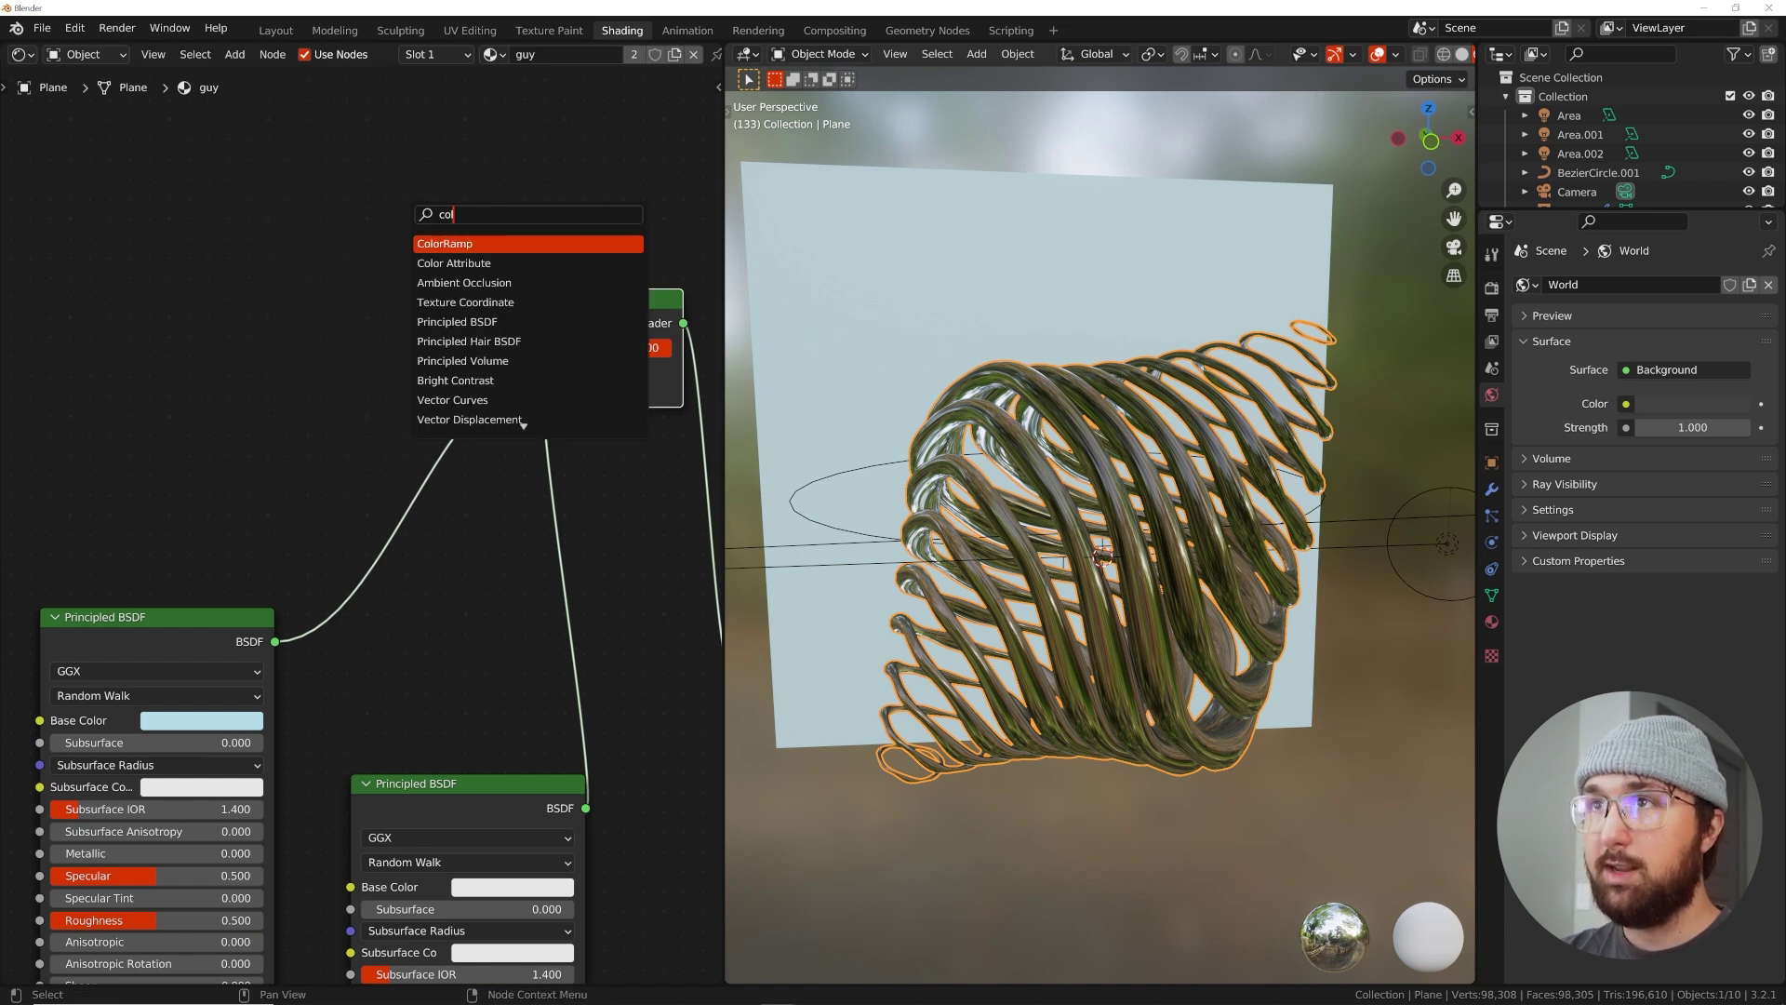
pyautogui.press('Return')
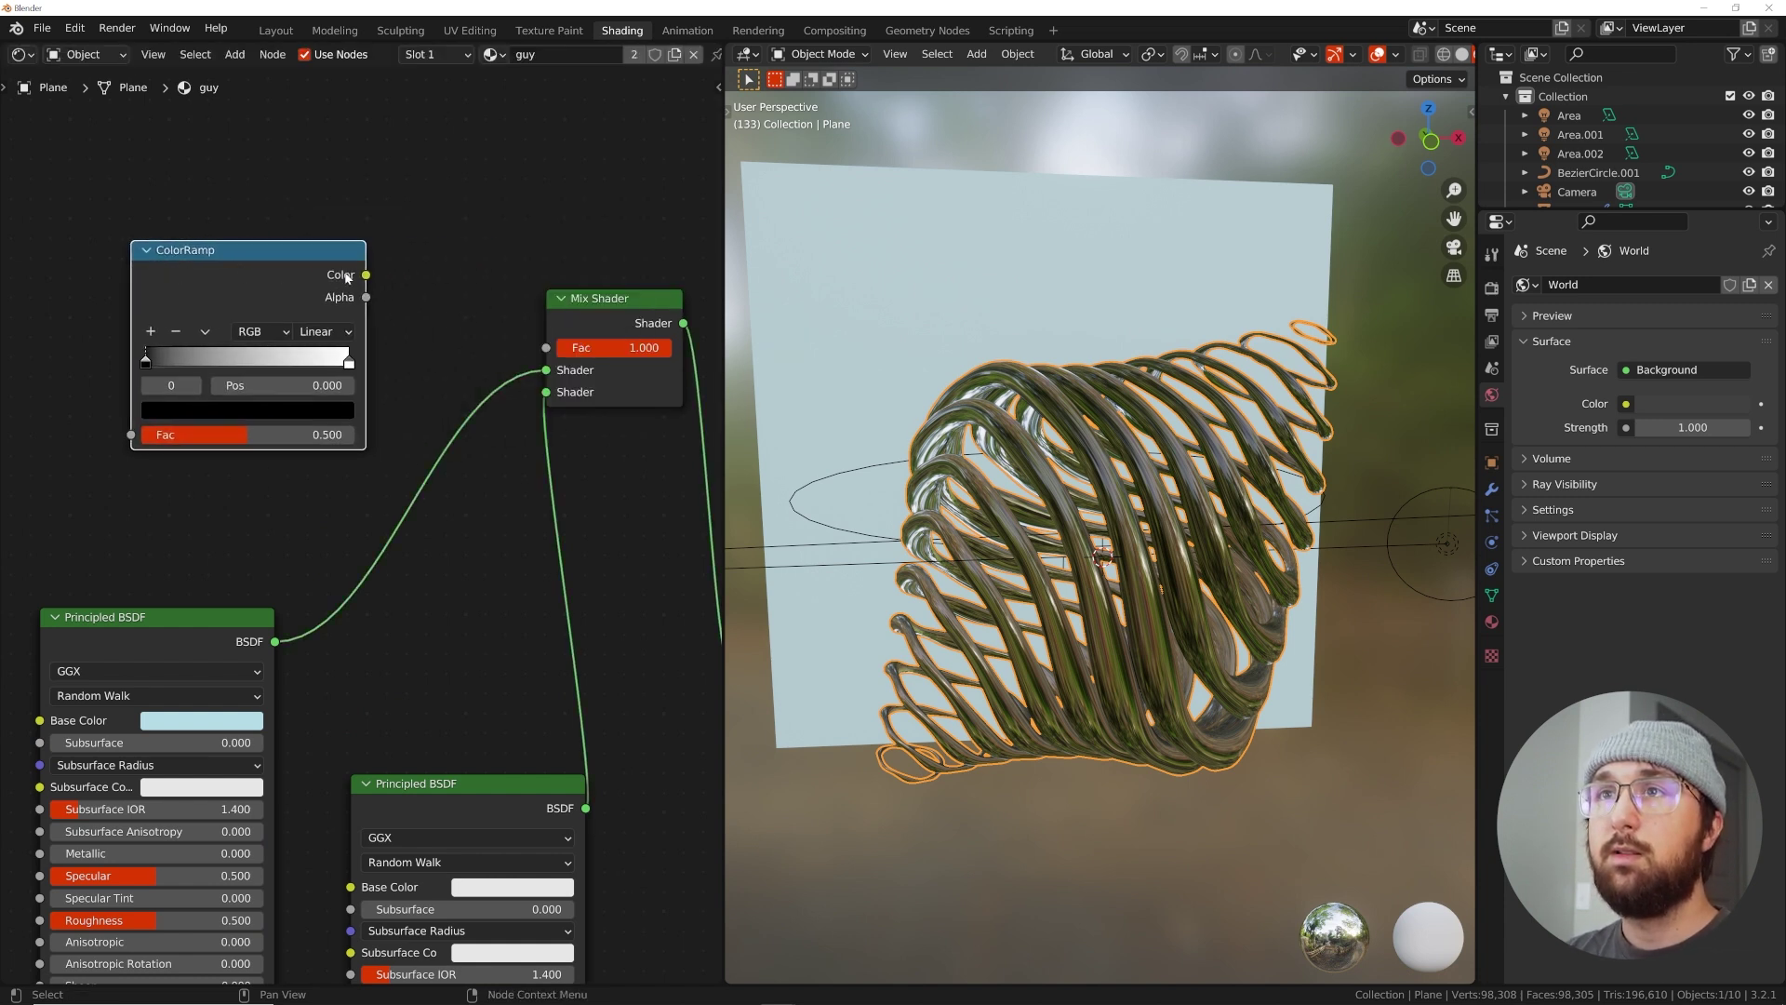
pyautogui.moveTo(367, 275); pyautogui.dragTo(546, 347)
# Add a Gradient Texture node ahead of the ColorRamp
pyautogui.hscroll(-5, 26, 280)
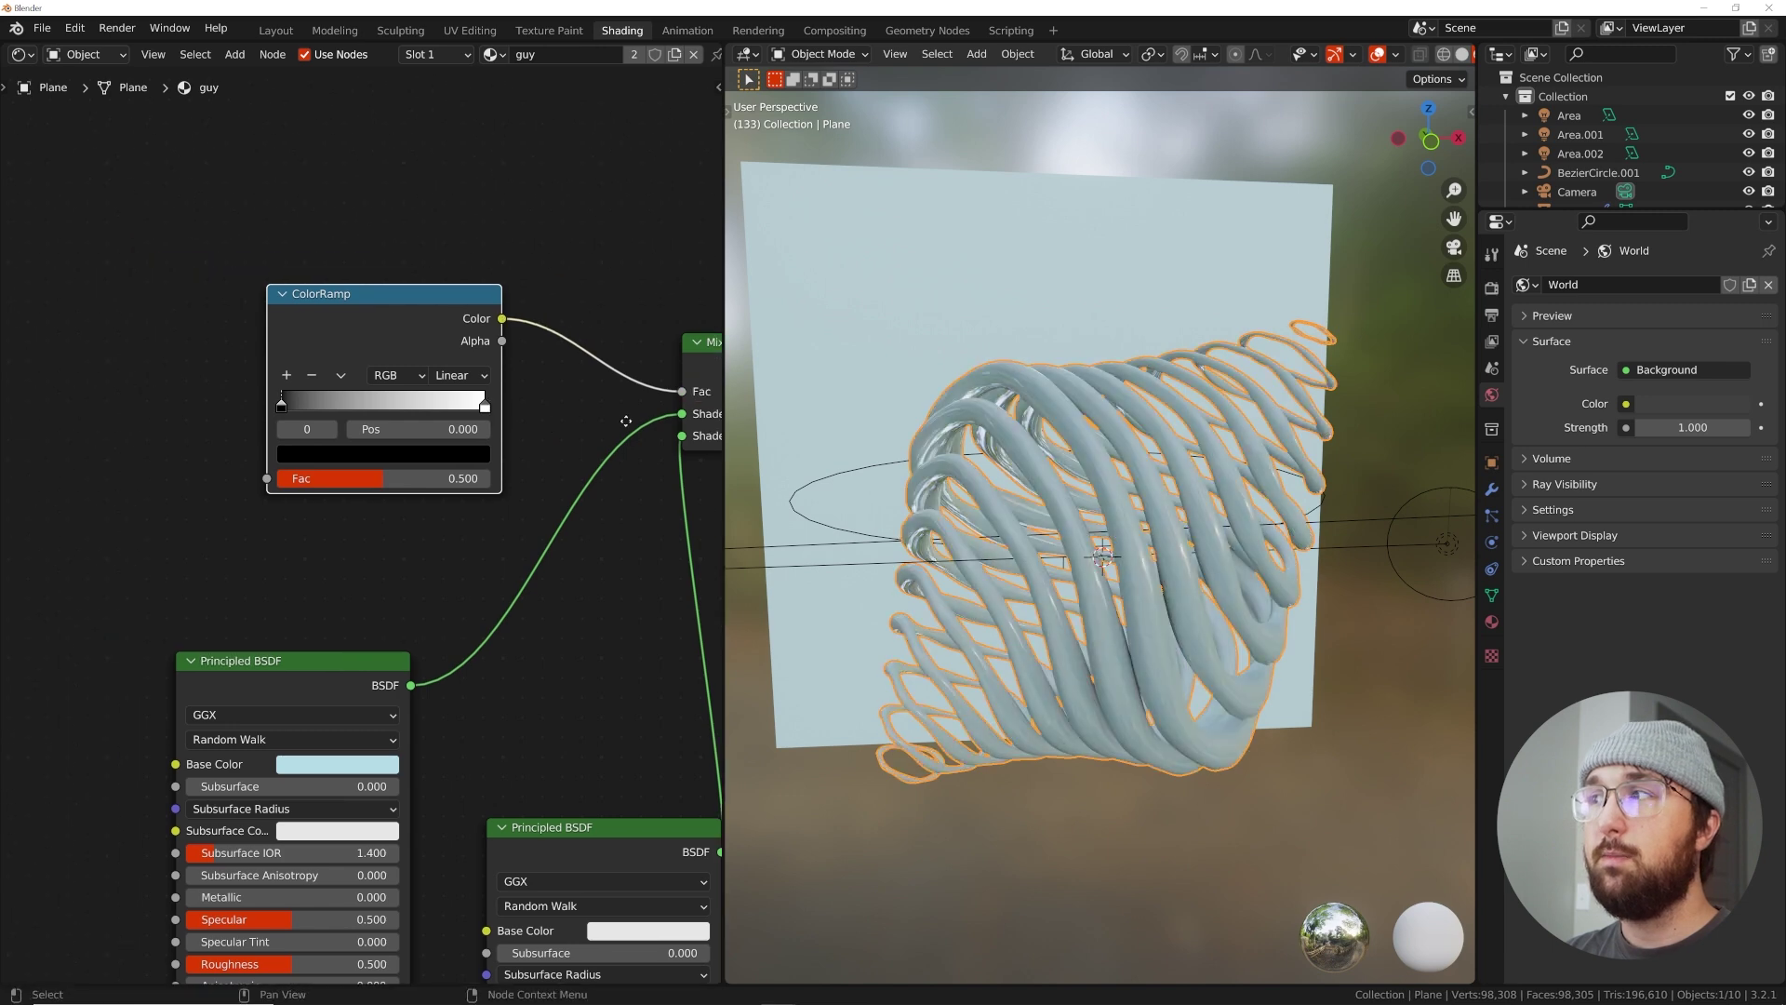
pyautogui.click(336, 279)
pyautogui.hotkey('shift', 'a')
pyautogui.click(337, 279)
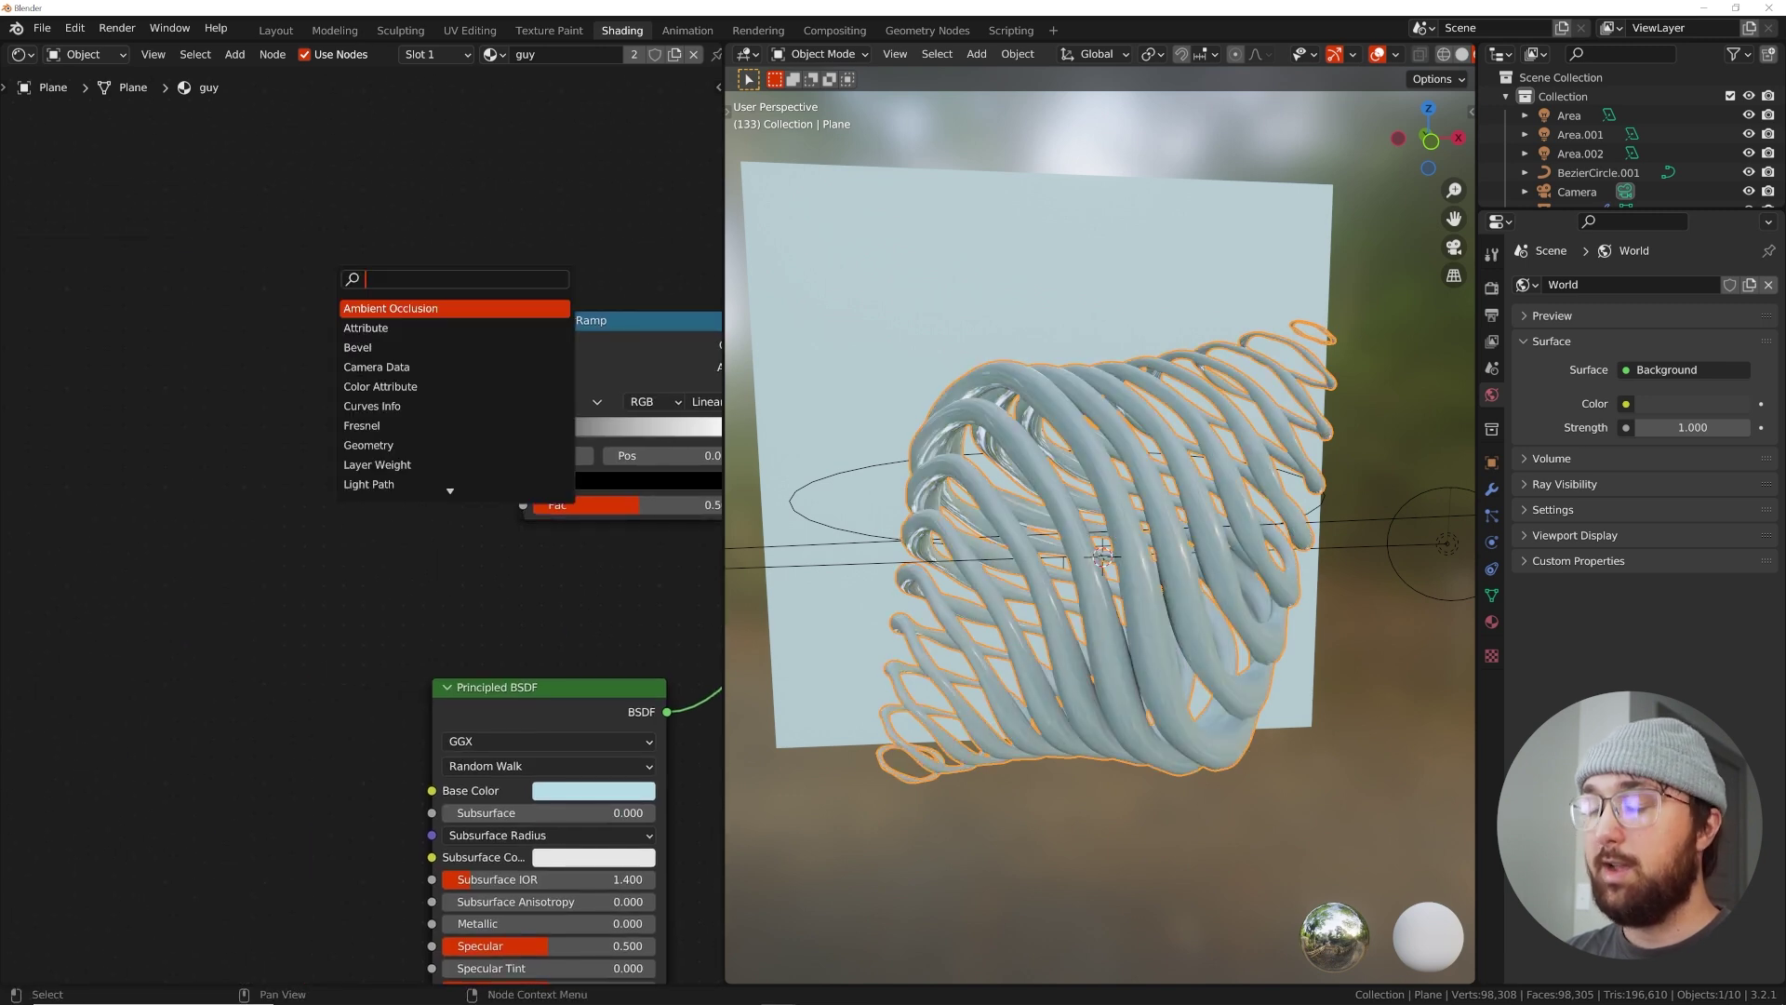
pyautogui.write('gra')
pyautogui.press('Return')
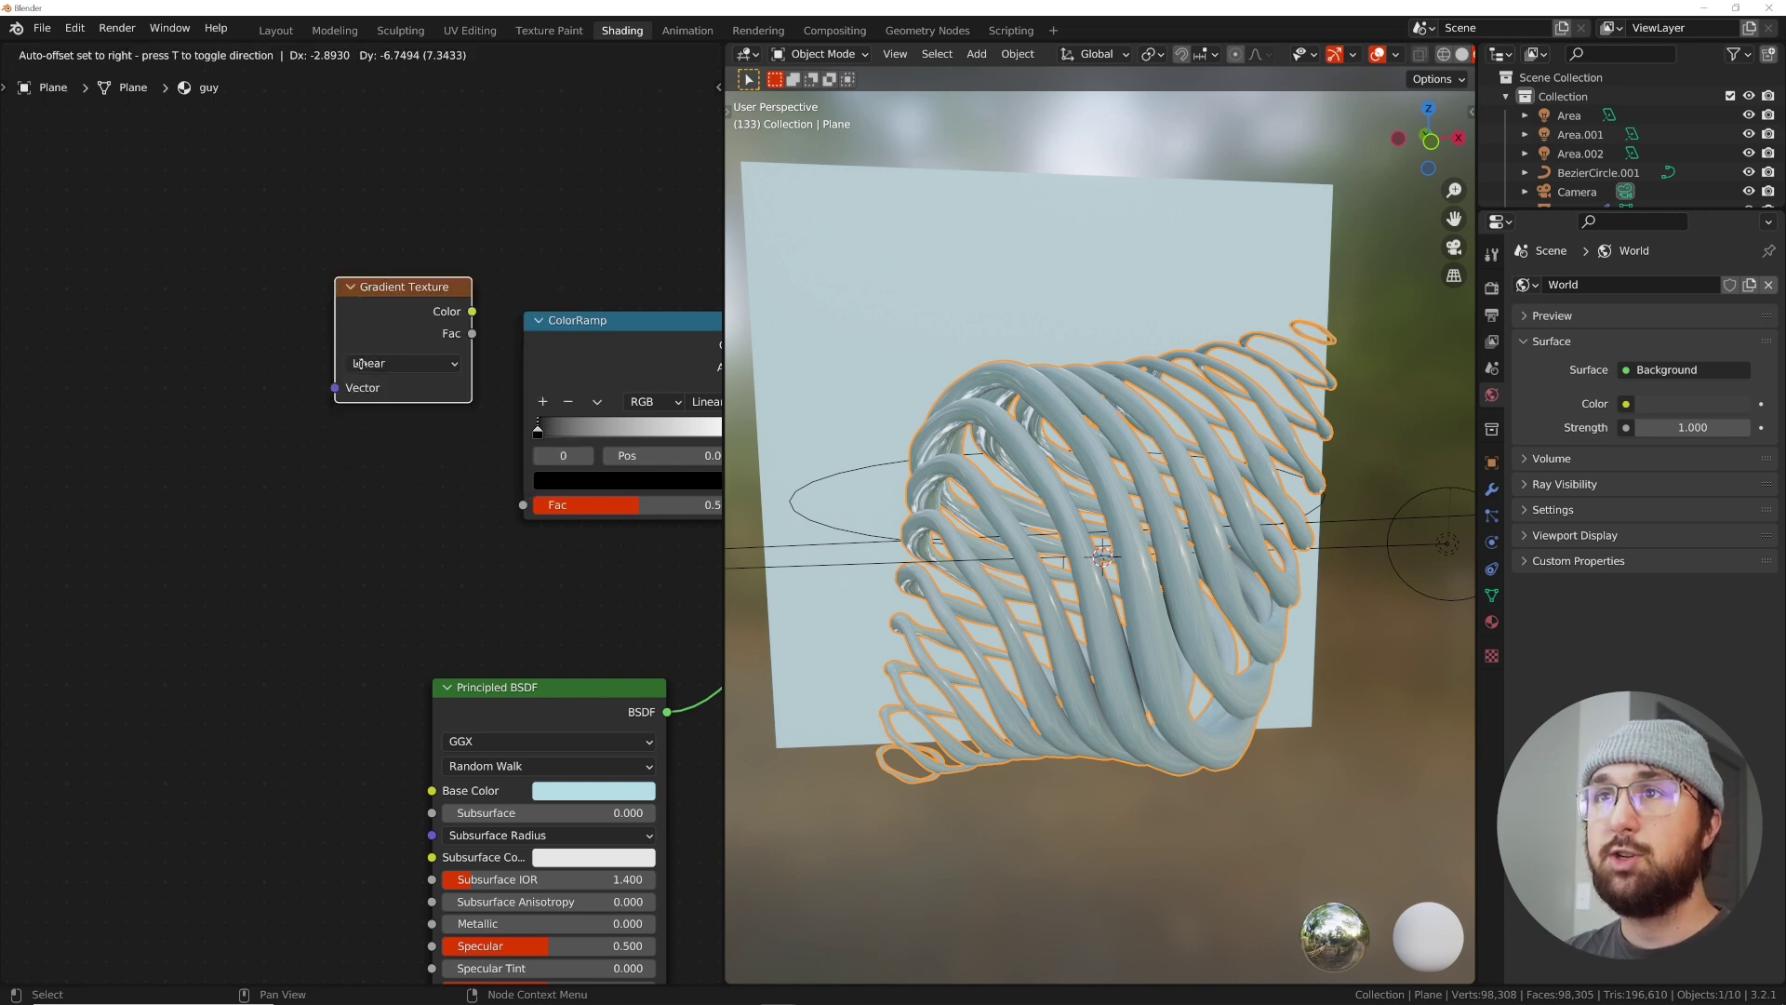
pyautogui.click(361, 366)
# Add Mapping and Texture Coordinate nodes to the Gradient Texture and feed the mapping from the Object coordinates
pyautogui.moveTo(303, 374); pyautogui.dragTo(448, 403, button='middle')
pyautogui.keyDown('ctrl'); pyautogui.hscroll(-1, 448, 402); pyautogui.keyUp('ctrl')
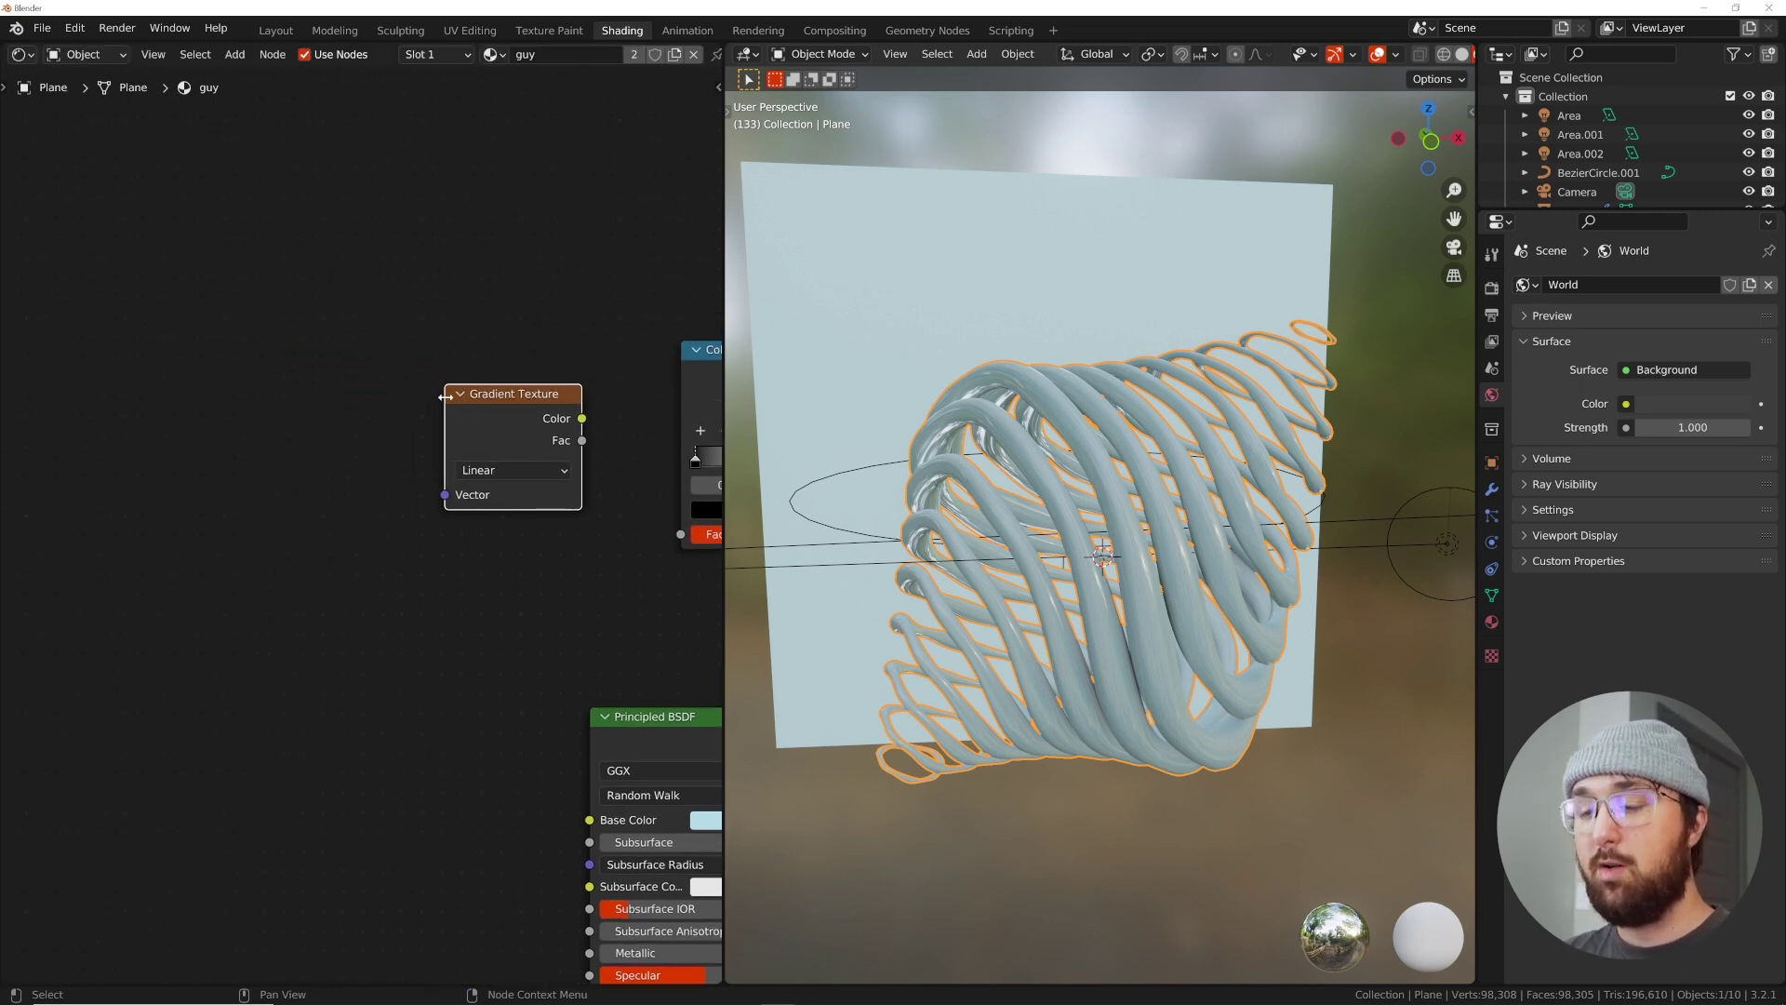
pyautogui.hotkey('ctrl', 't')
pyautogui.keyDown('ctrl'); pyautogui.hscroll(-10, 409, 432); pyautogui.keyUp('ctrl')
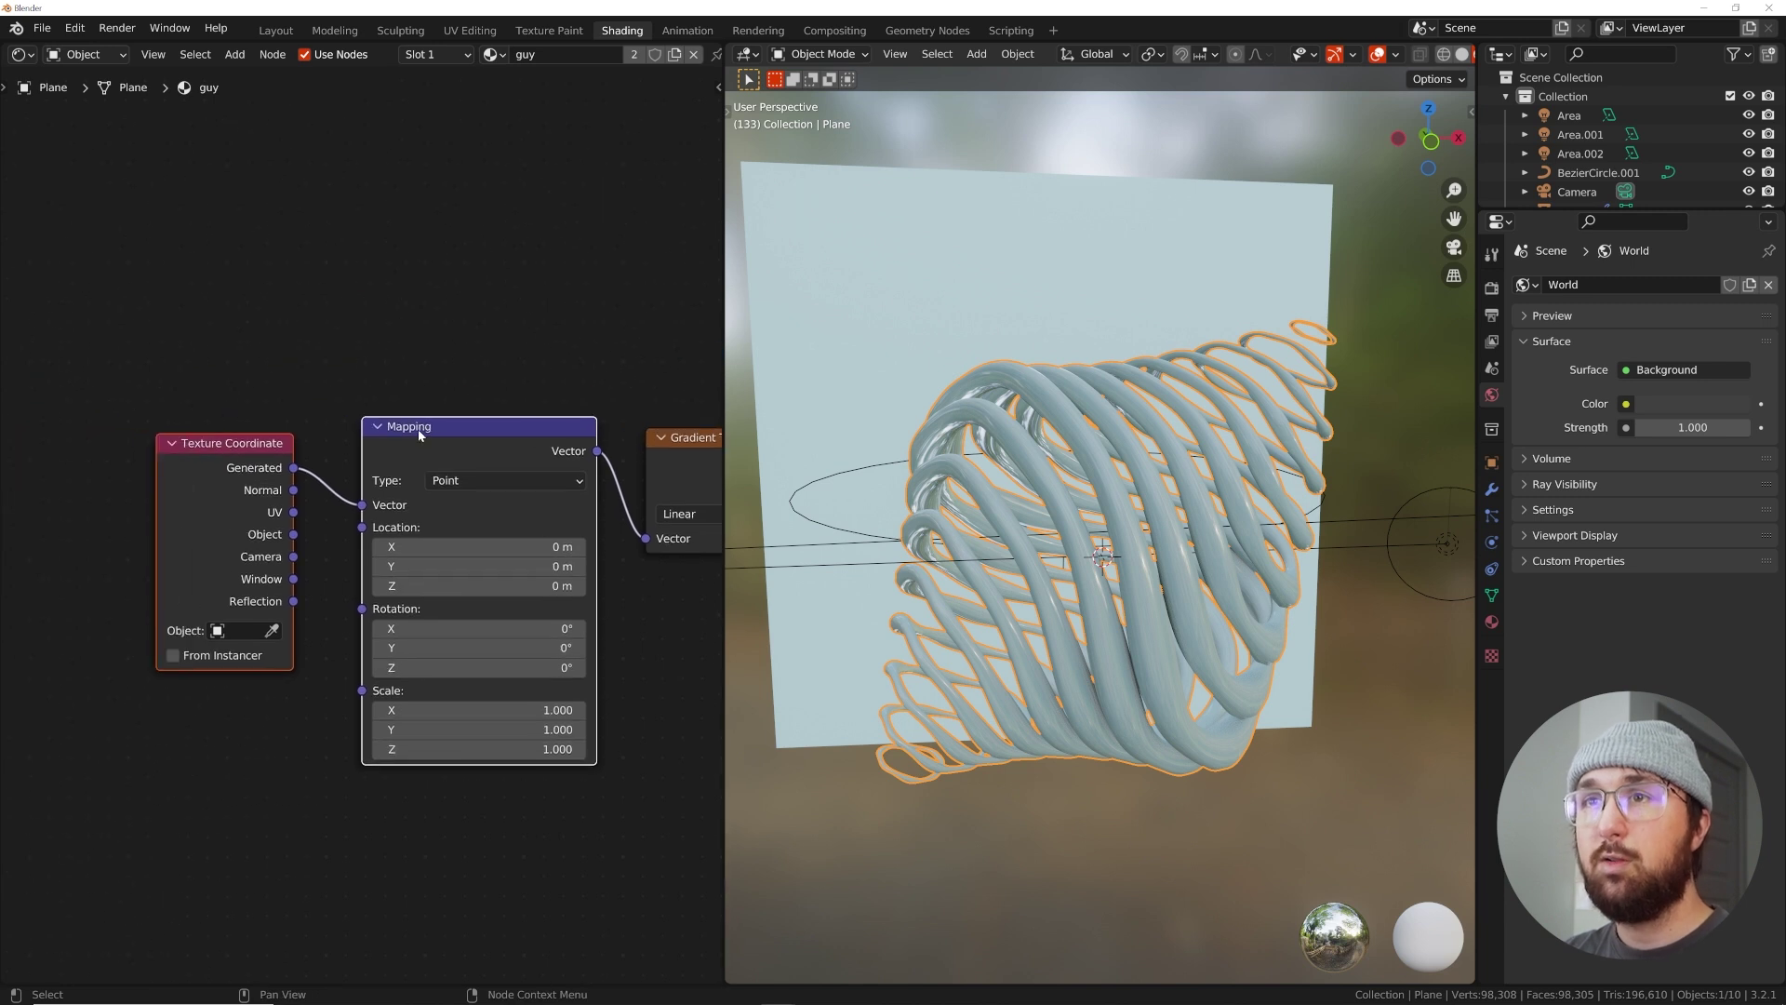
pyautogui.moveTo(296, 534); pyautogui.dragTo(362, 505)
# Connect the Gradient Texture's color output to the ColorRamp's factor input
pyautogui.keyDown('ctrl'); pyautogui.hscroll(10, 206, 451); pyautogui.keyUp('ctrl')
pyautogui.moveTo(205, 451); pyautogui.dragTo(176, 449, button='middle')
pyautogui.scroll(3, 583, 455)
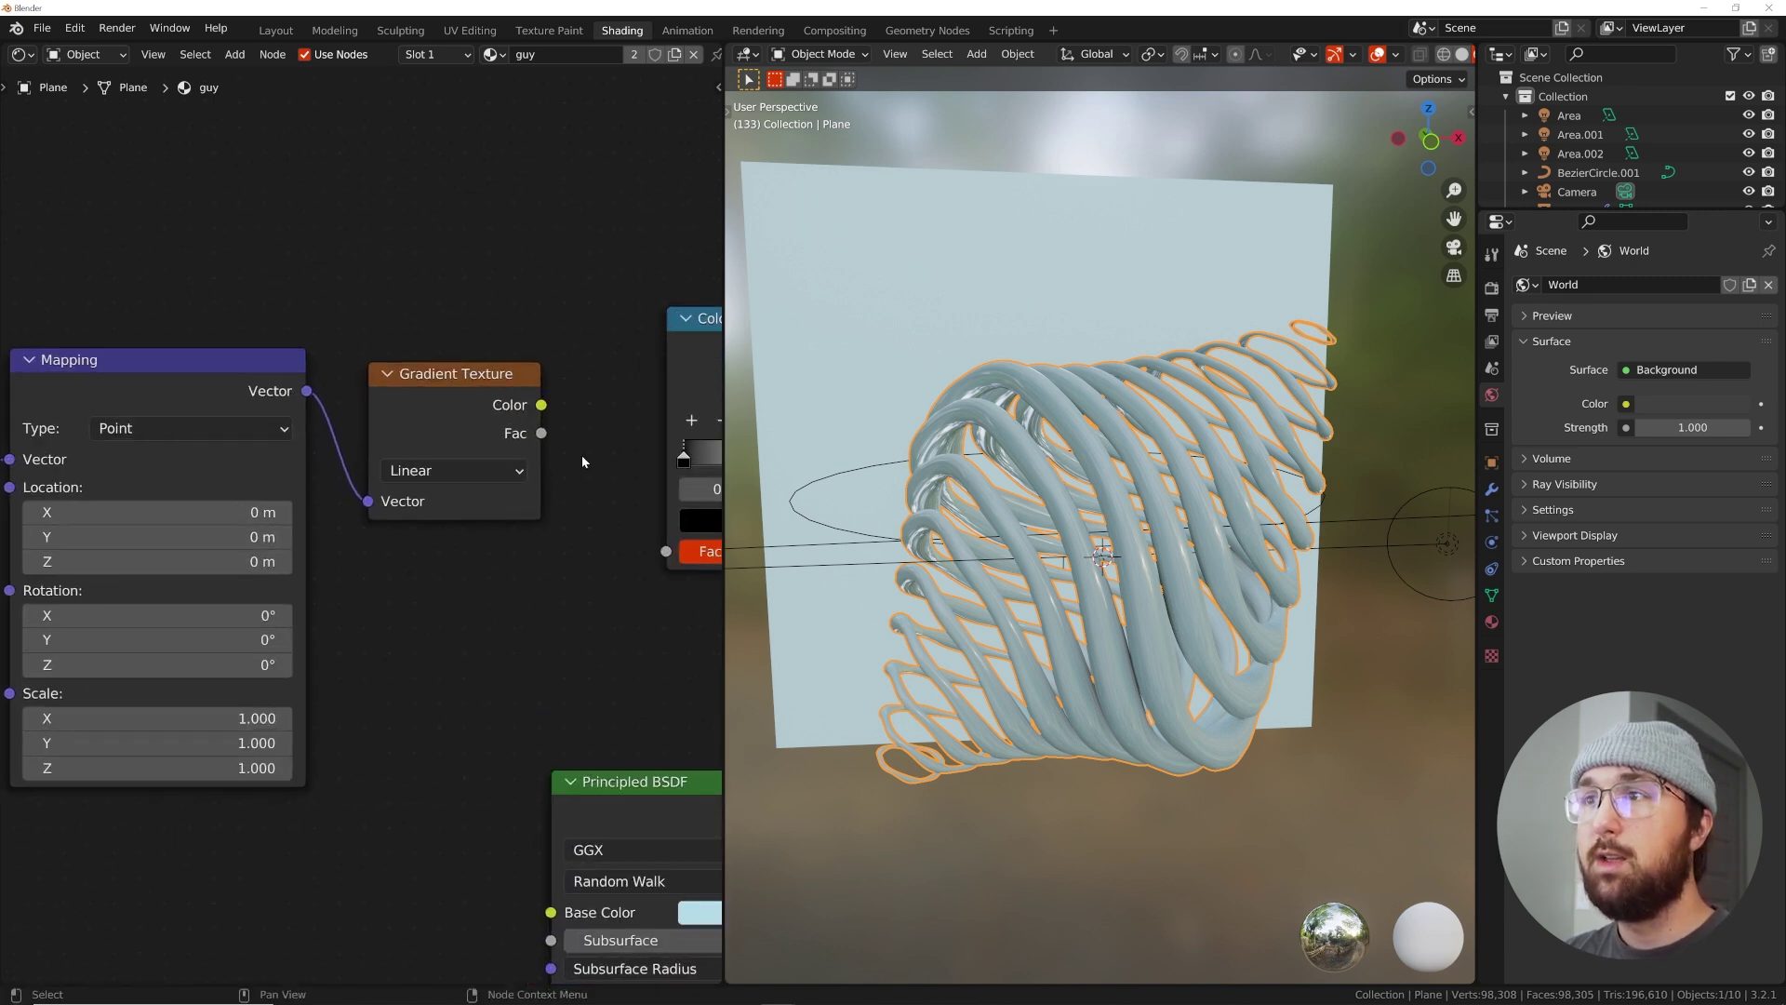
pyautogui.moveTo(582, 455); pyautogui.dragTo(485, 470, button='middle')
pyautogui.moveTo(446, 423); pyautogui.dragTo(482, 437)
pyautogui.moveTo(547, 571); pyautogui.dragTo(559, 568)
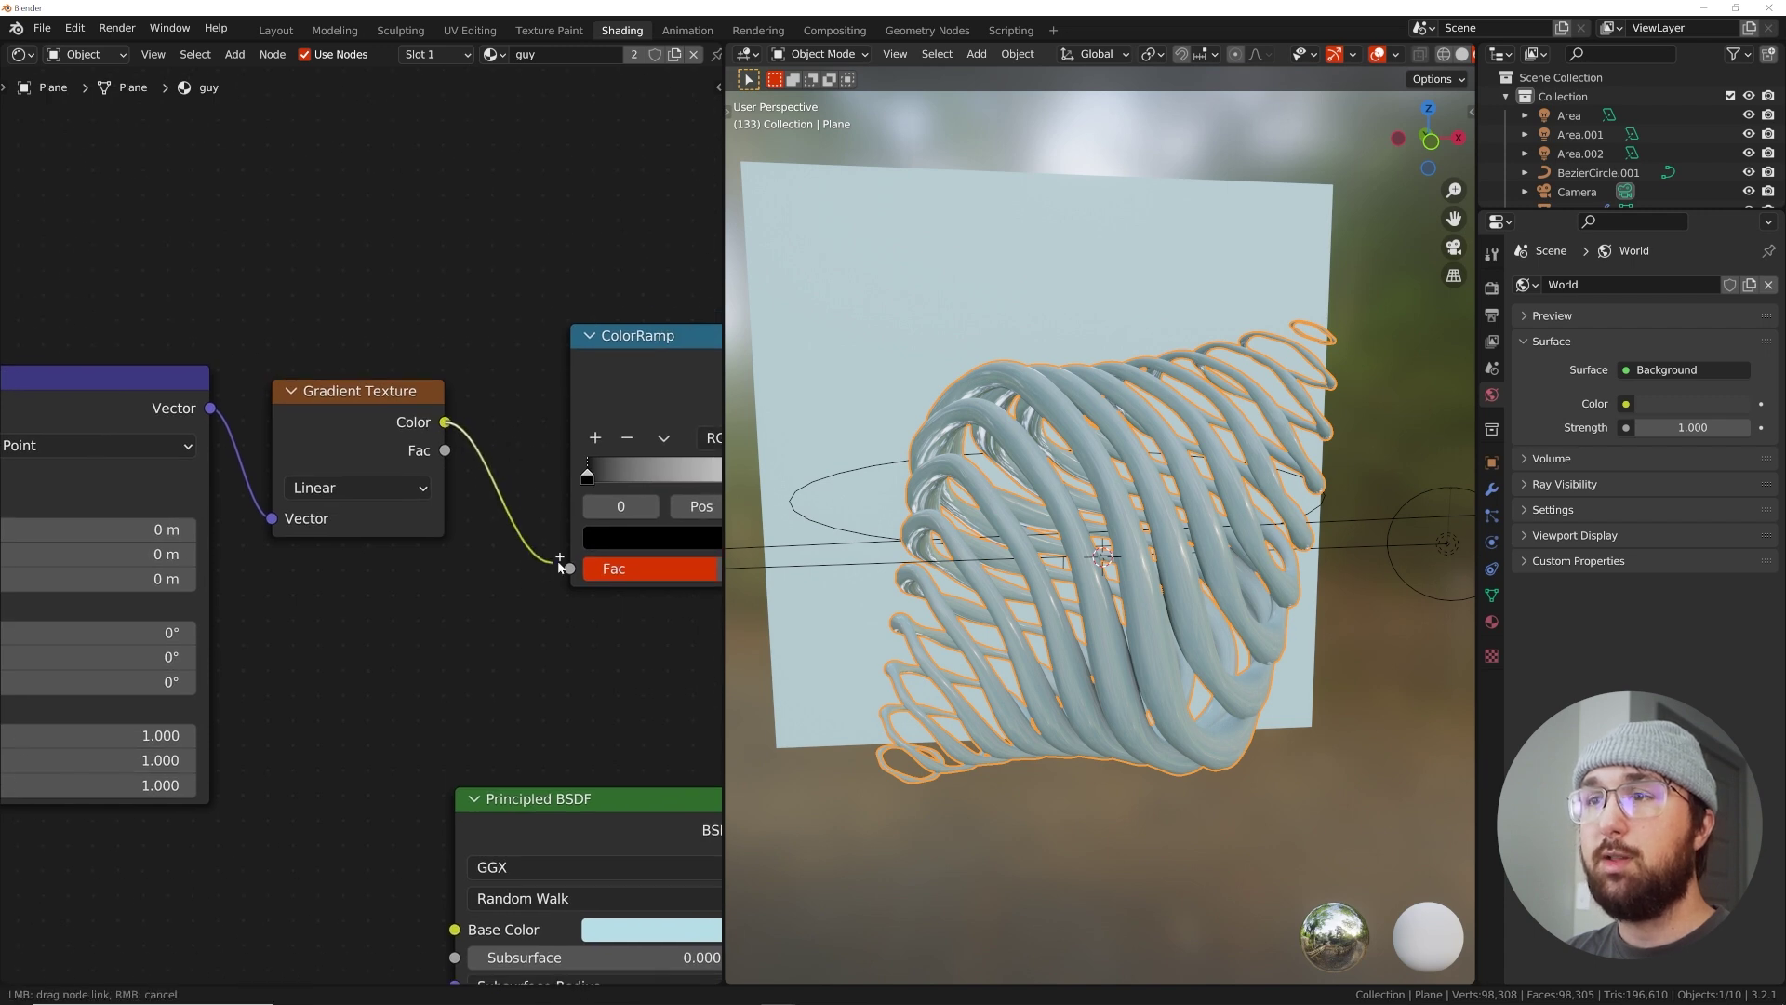
# Try the ColorRamp's white stop at position 0.076 and return it to 1.000
pyautogui.keyDown('ctrl'); pyautogui.hscroll(5, 445, 532); pyautogui.keyUp('ctrl')
pyautogui.keyDown('shift'); pyautogui.scroll(3, 445, 532); pyautogui.keyUp('shift')
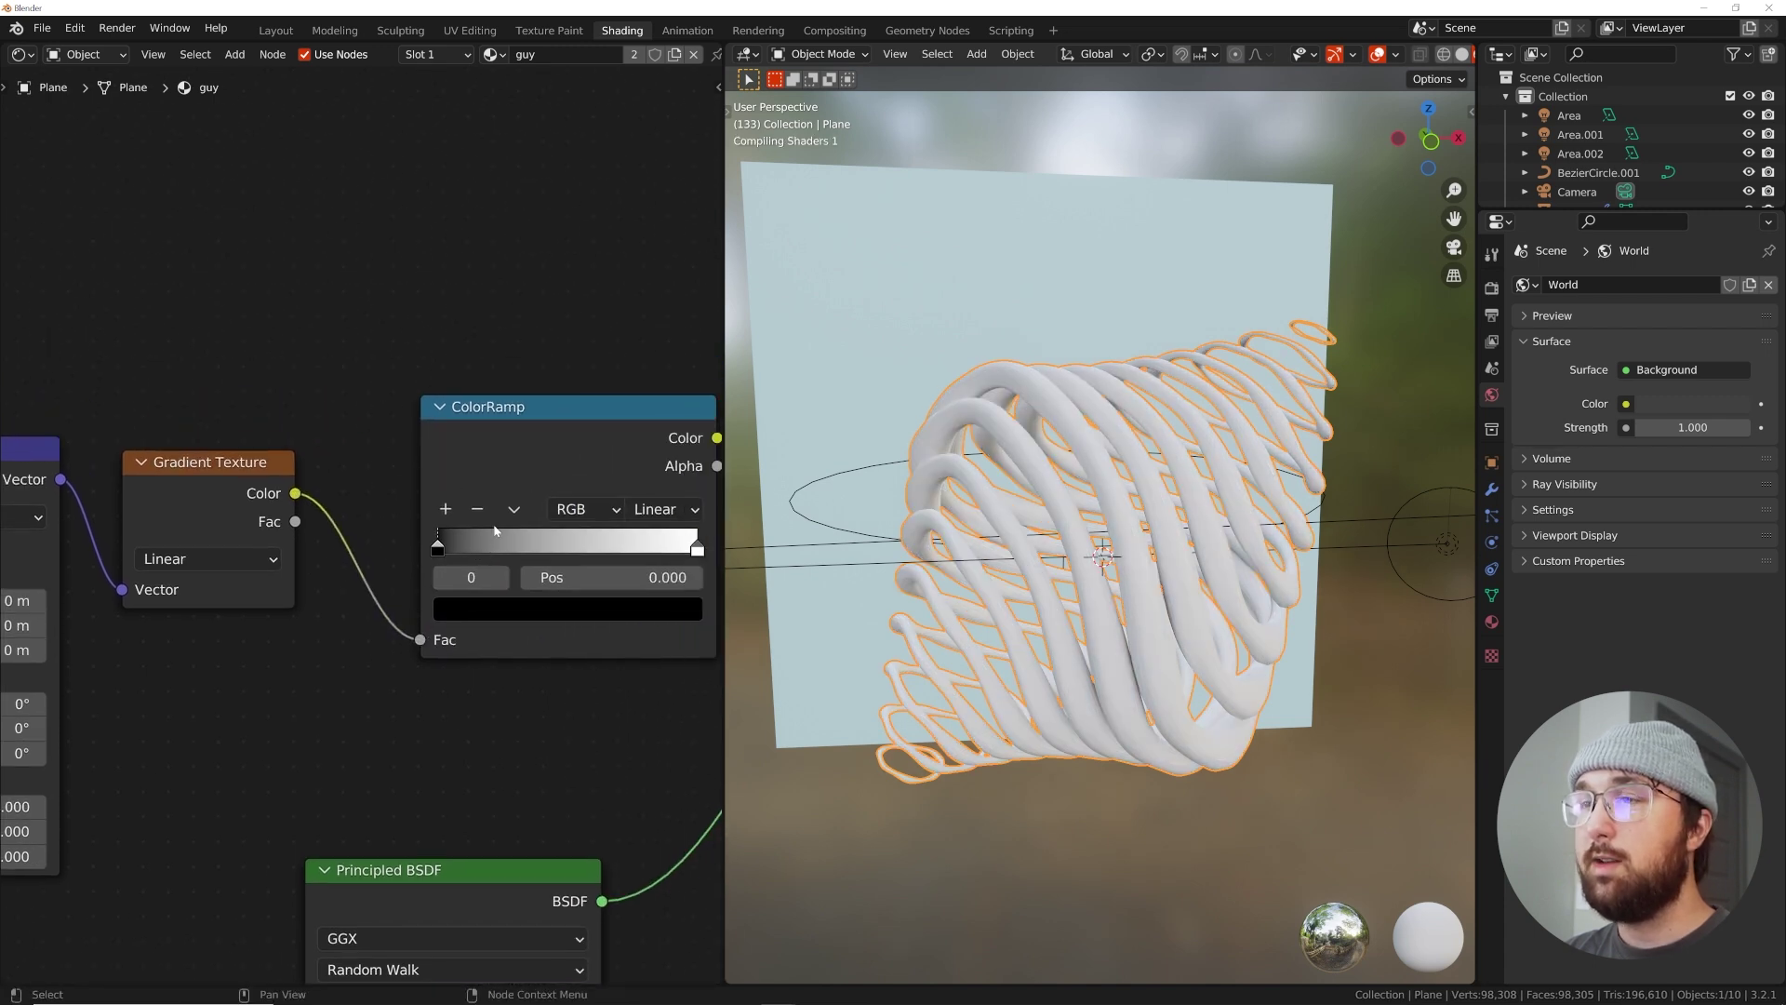
pyautogui.moveTo(693, 549)
pyautogui.mouseDown()
pyautogui.moveTo(420, 555)
pyautogui.moveTo(690, 556)
pyautogui.moveTo(457, 555)
pyautogui.mouseUp()
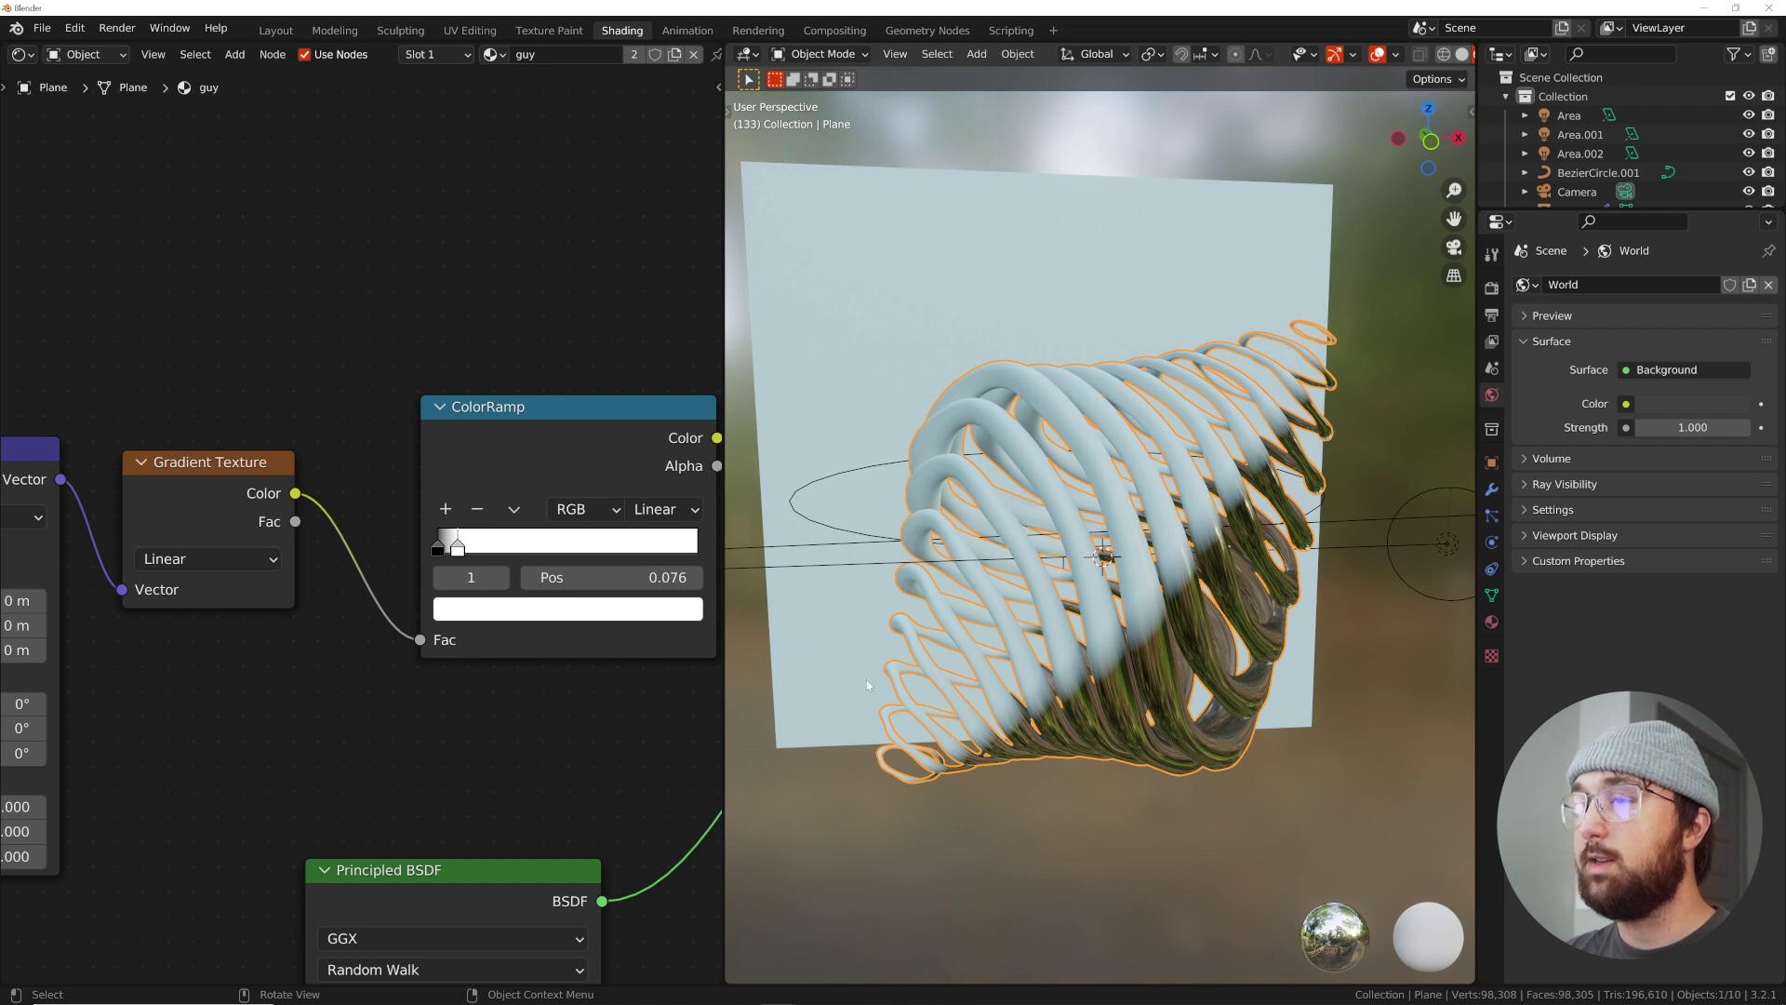
pyautogui.moveTo(479, 557); pyautogui.dragTo(697, 550)
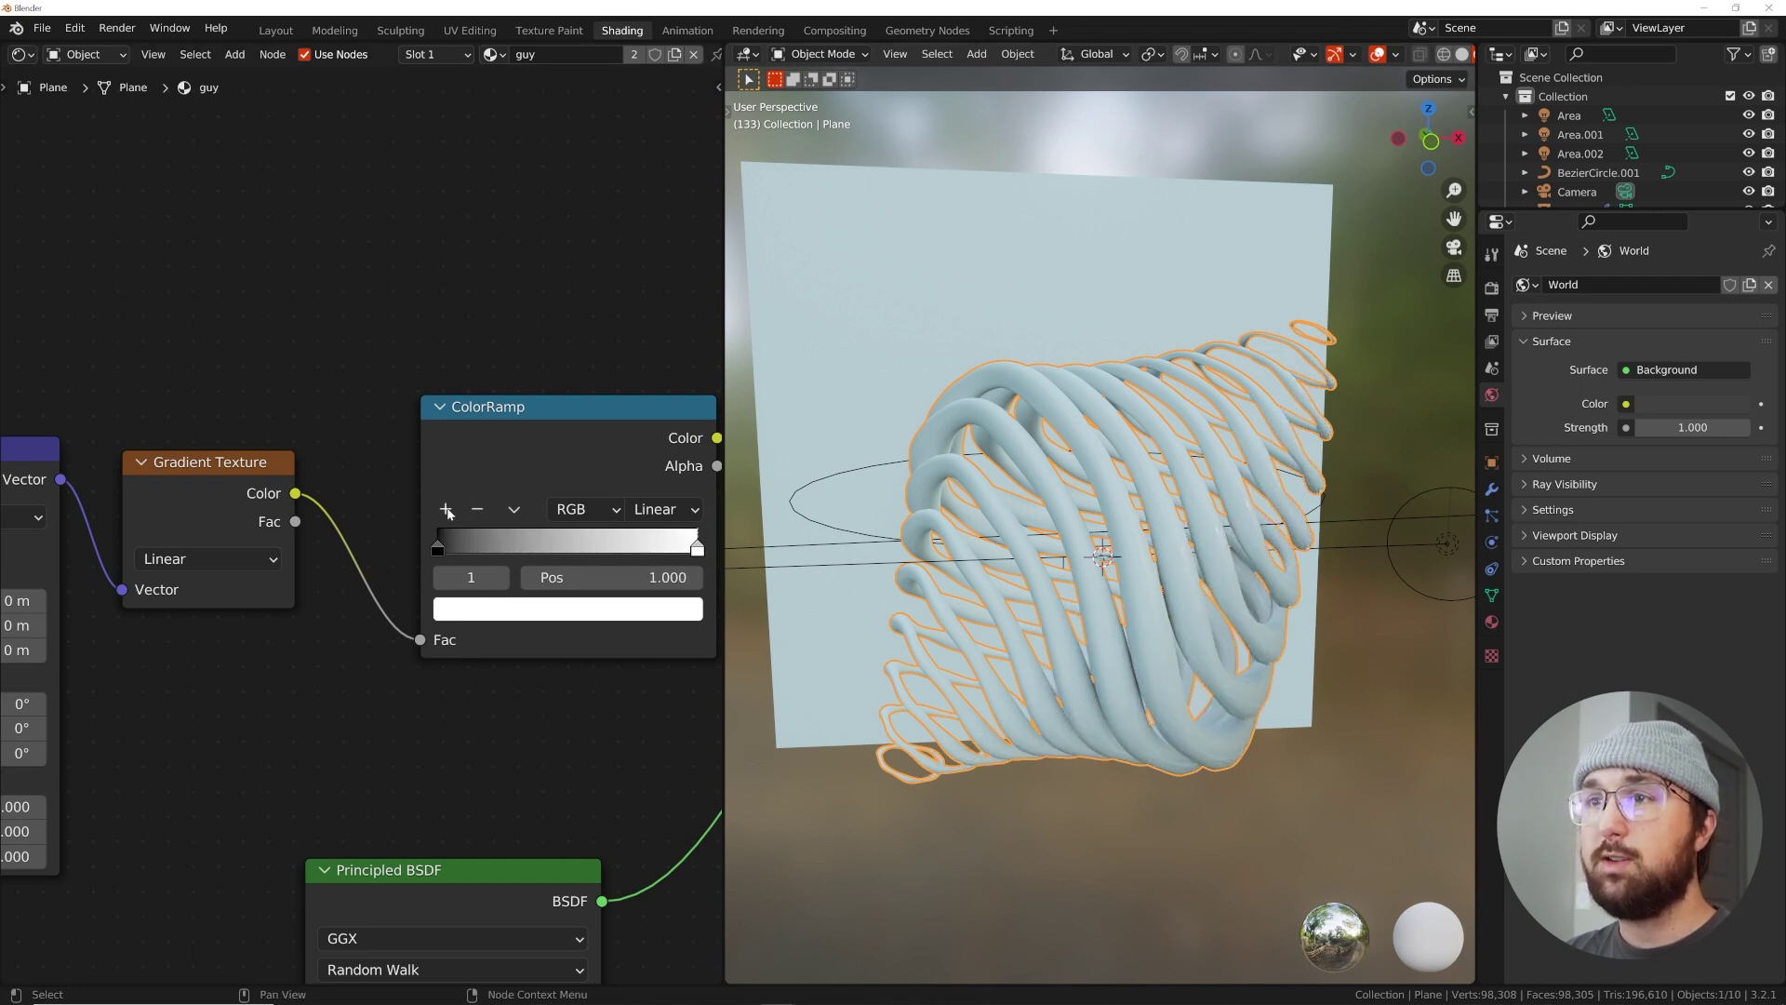
# Add a middle stop to the ColorRamp and change the end stop's color from white to black
pyautogui.click(446, 510)
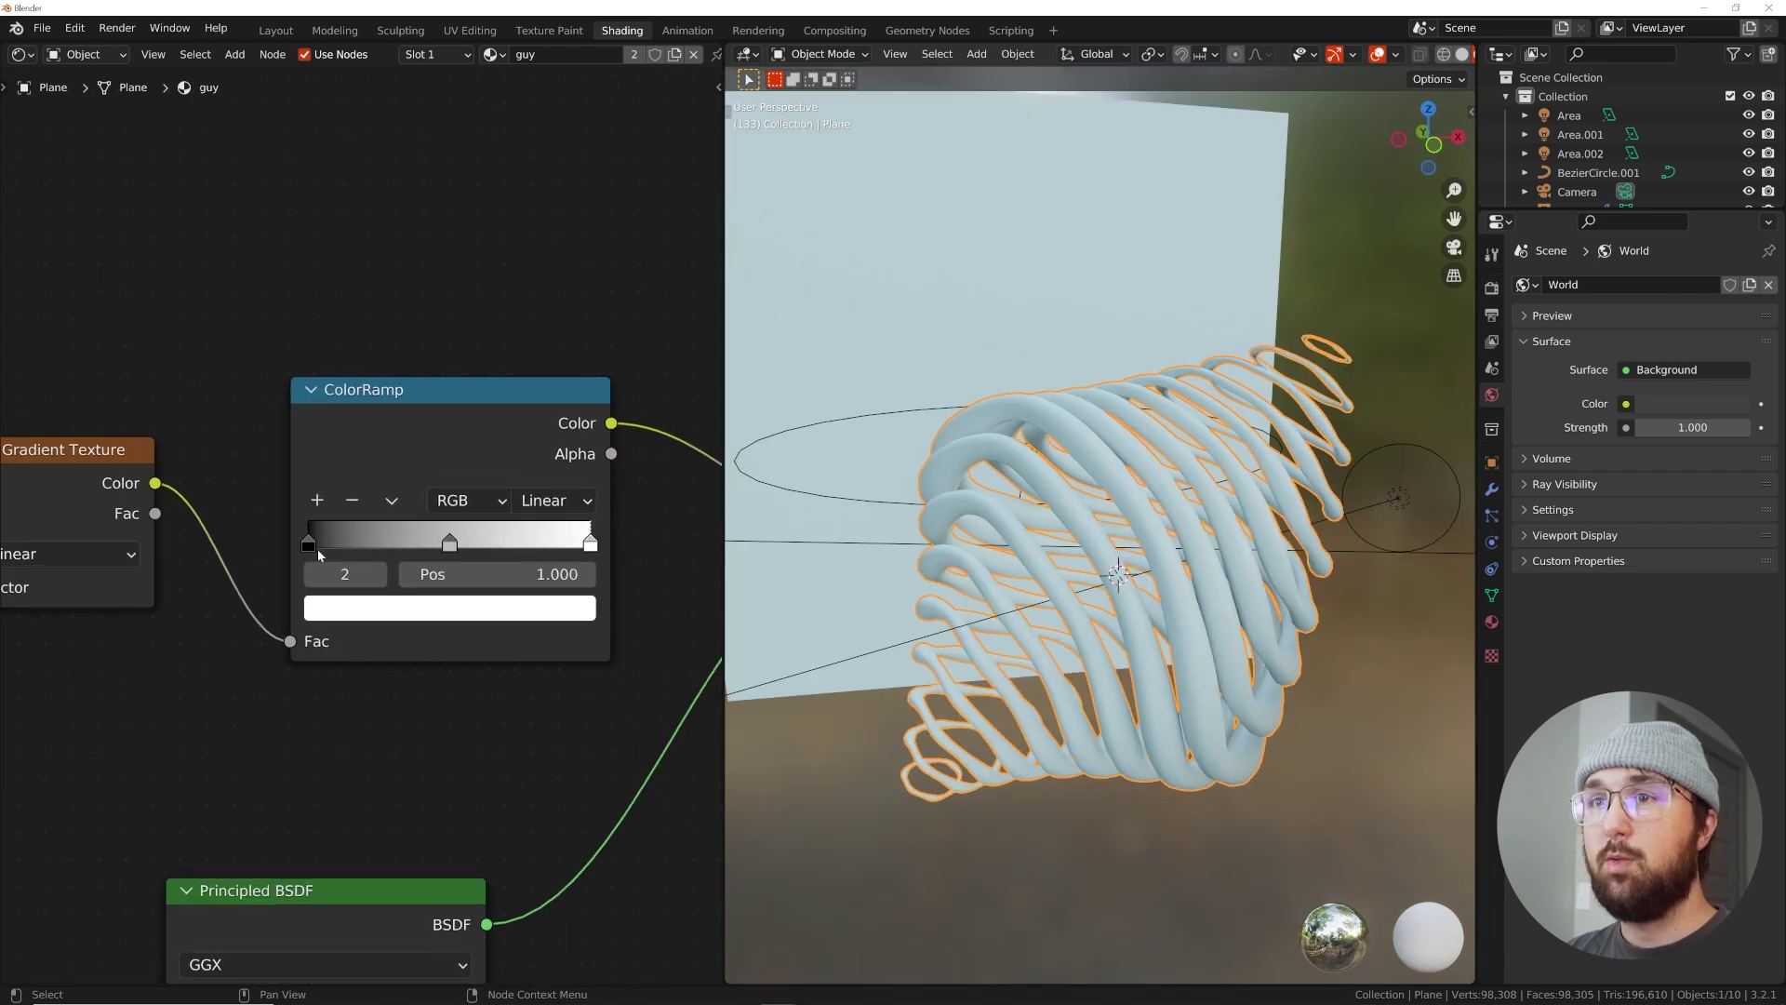
pyautogui.click(313, 545)
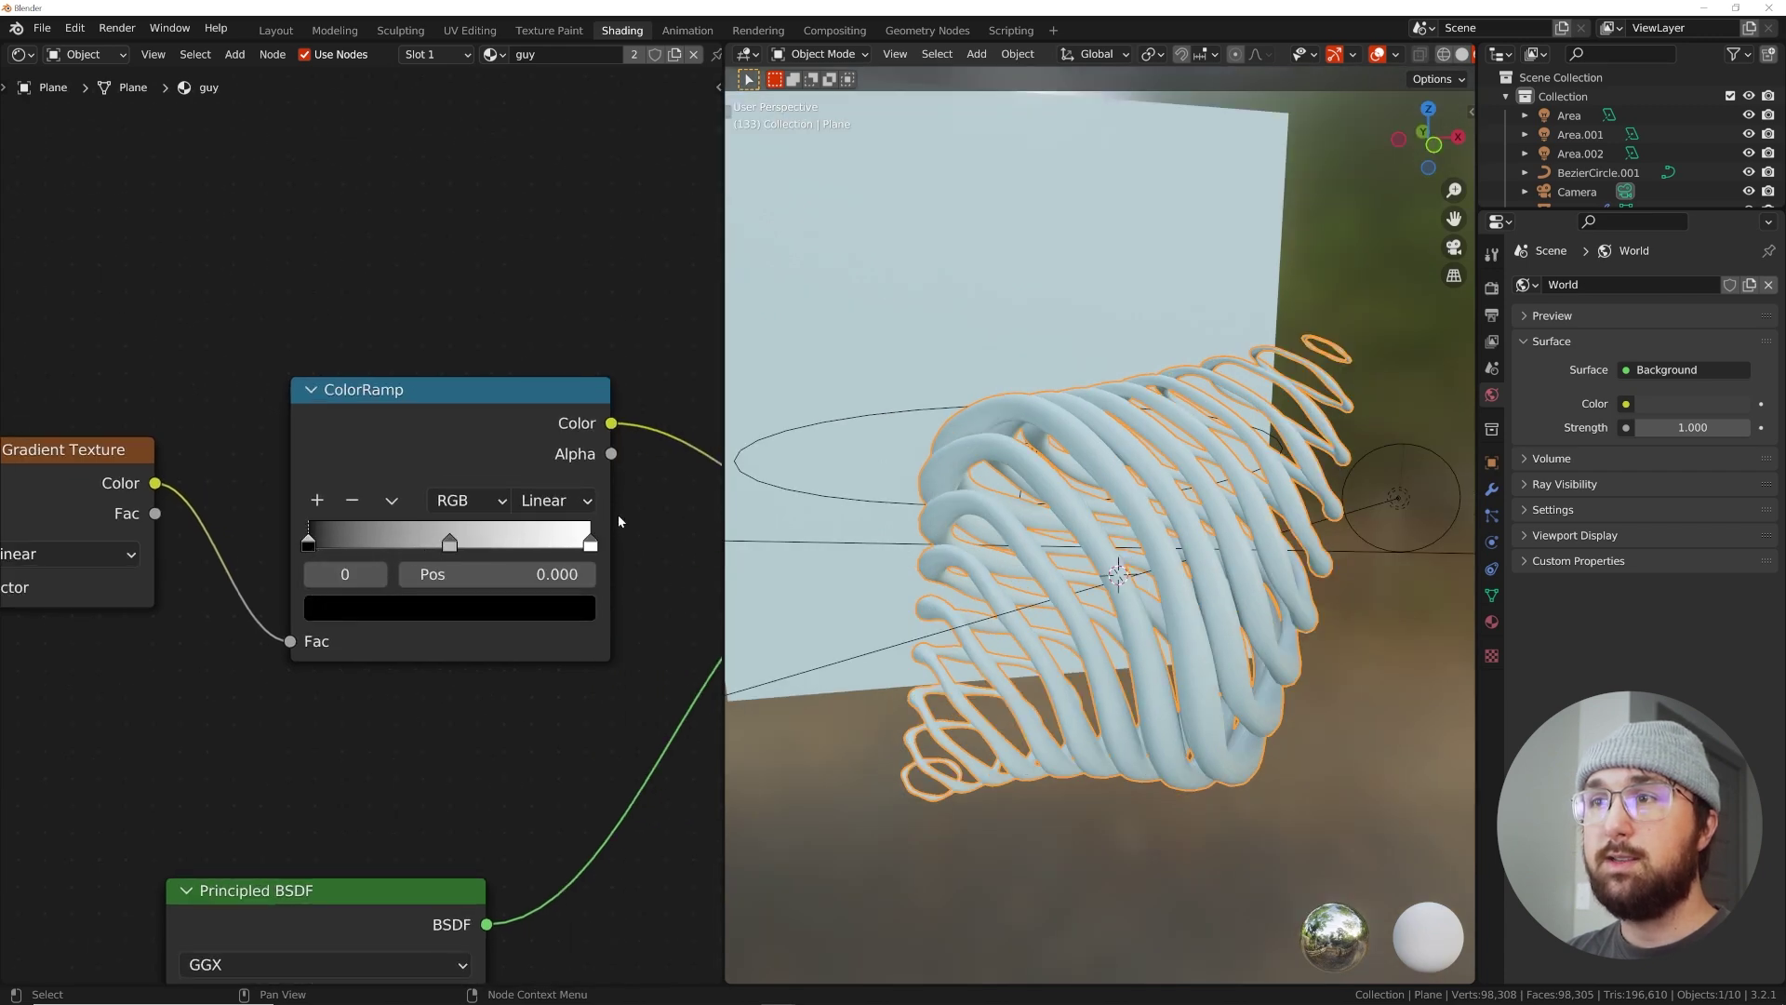
pyautogui.click(590, 543)
pyautogui.click(581, 616)
pyautogui.click(537, 415)
# Make the ColorRamp's middle stop pure white
pyautogui.click(449, 545)
pyautogui.click(489, 624)
pyautogui.click(505, 609)
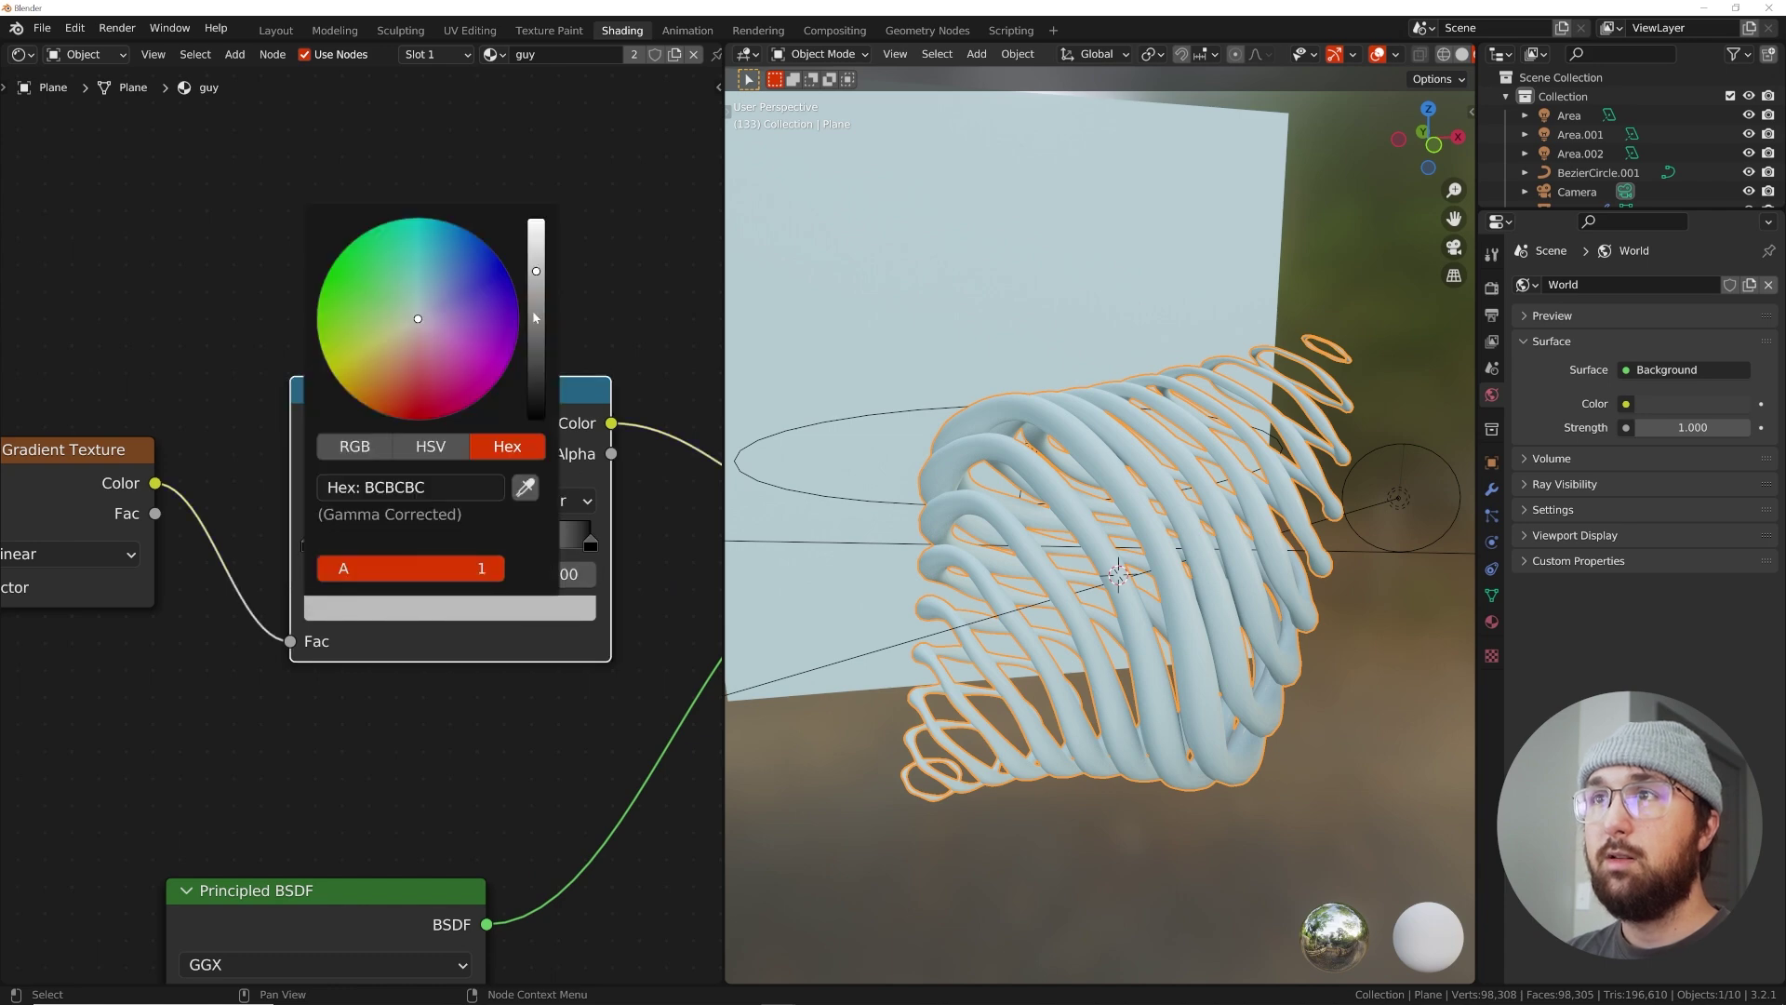
pyautogui.moveTo(534, 322); pyautogui.dragTo(536, 219)
# Narrow the white band by moving the ColorRamp's black stops to positions 0.654 and 0.402, and check it around the sculpture
pyautogui.scroll(-5, 1116, 605)
pyautogui.moveTo(1140, 628); pyautogui.dragTo(1050, 539, button='middle')
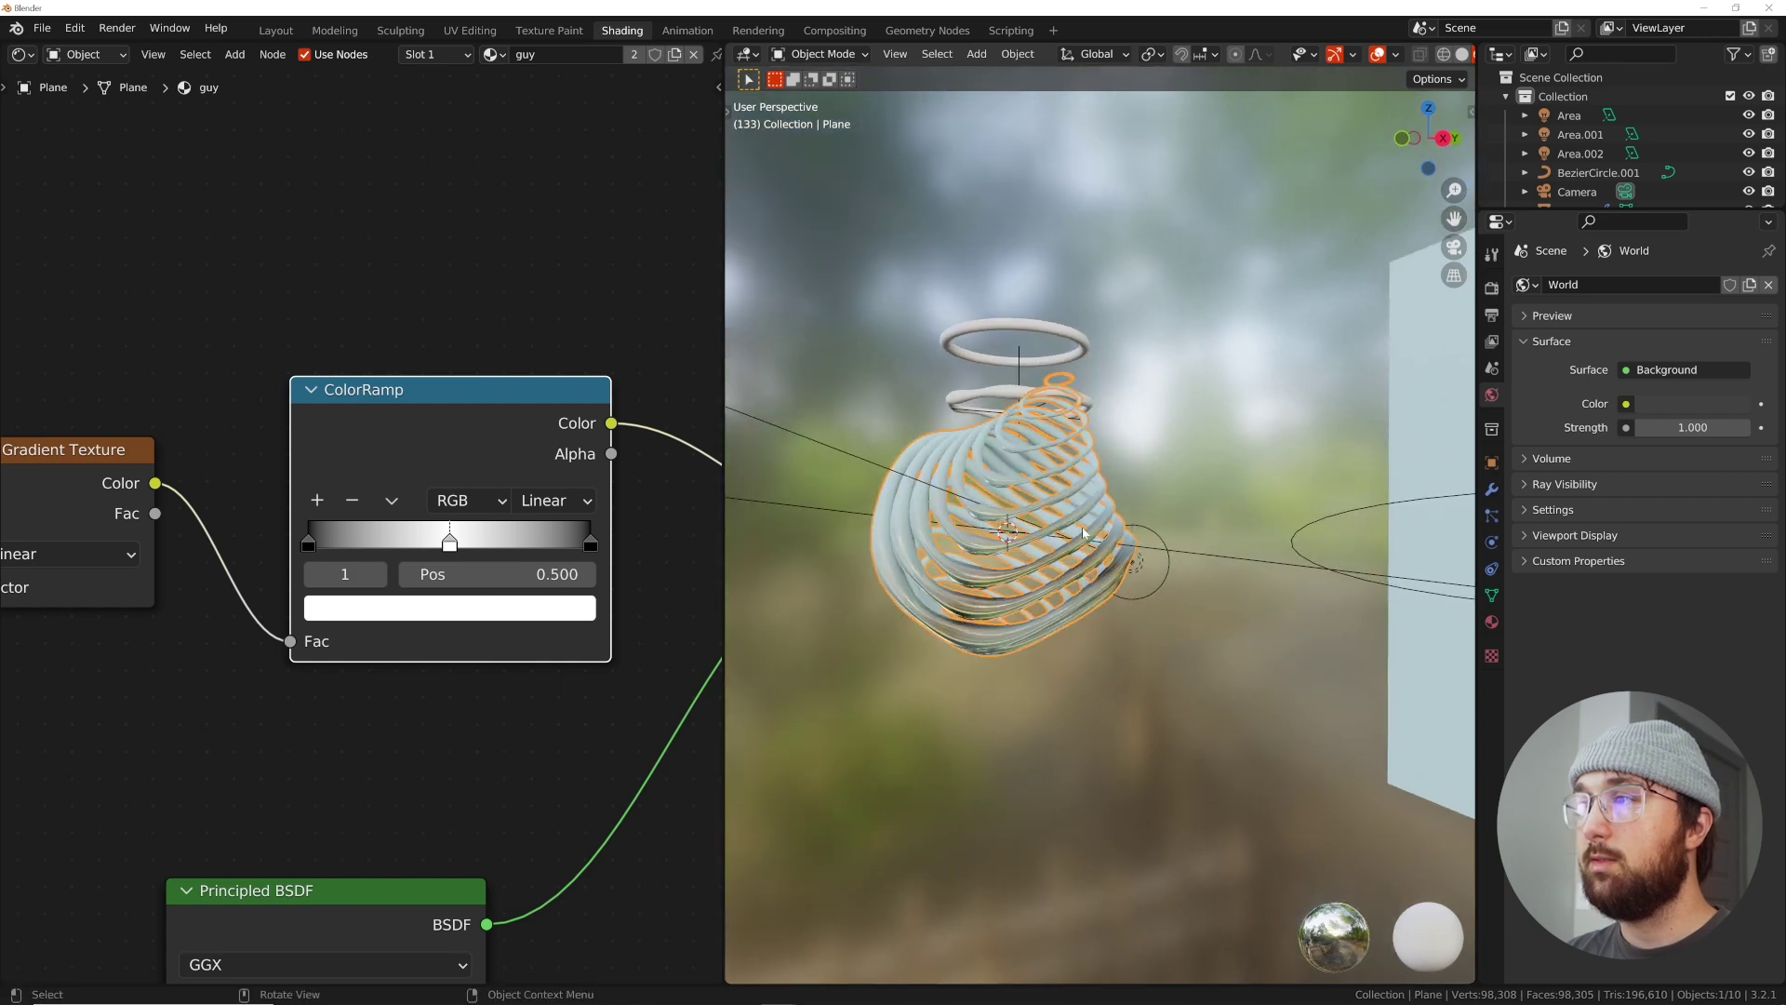
pyautogui.moveTo(973, 588); pyautogui.dragTo(996, 581, button='middle')
pyautogui.moveTo(592, 547); pyautogui.dragTo(493, 546)
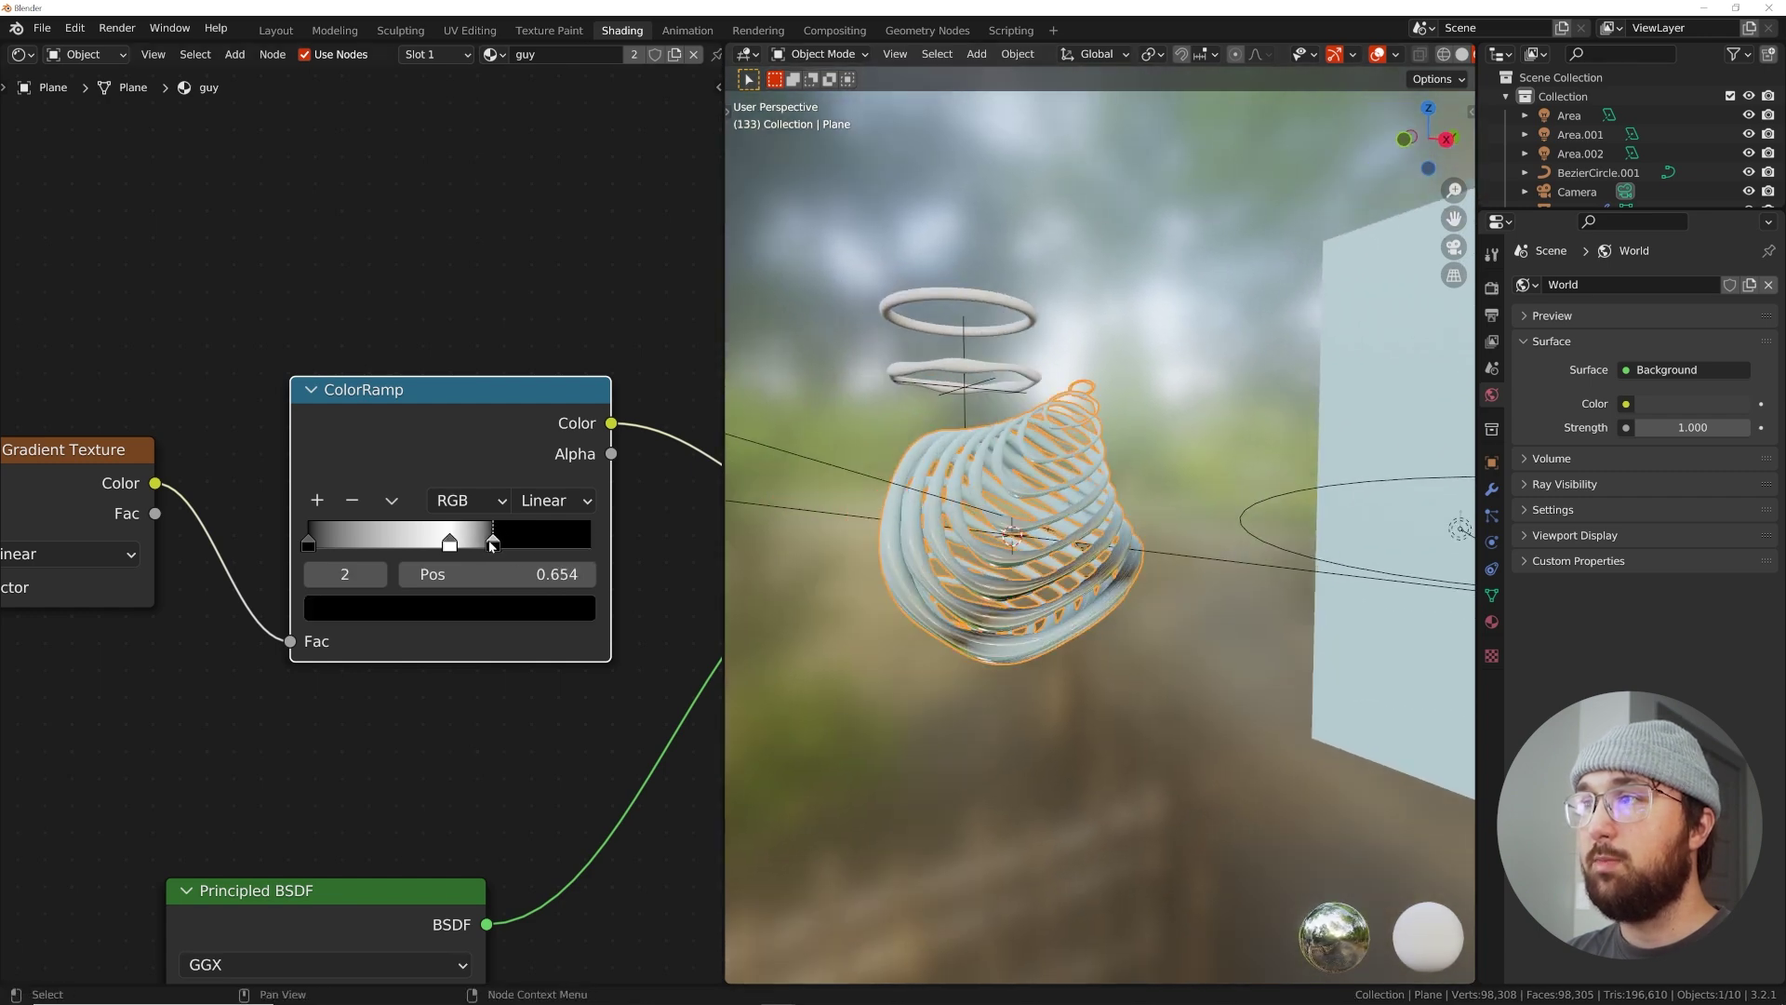
pyautogui.moveTo(308, 543); pyautogui.dragTo(422, 544)
pyautogui.scroll(3, 1052, 629)
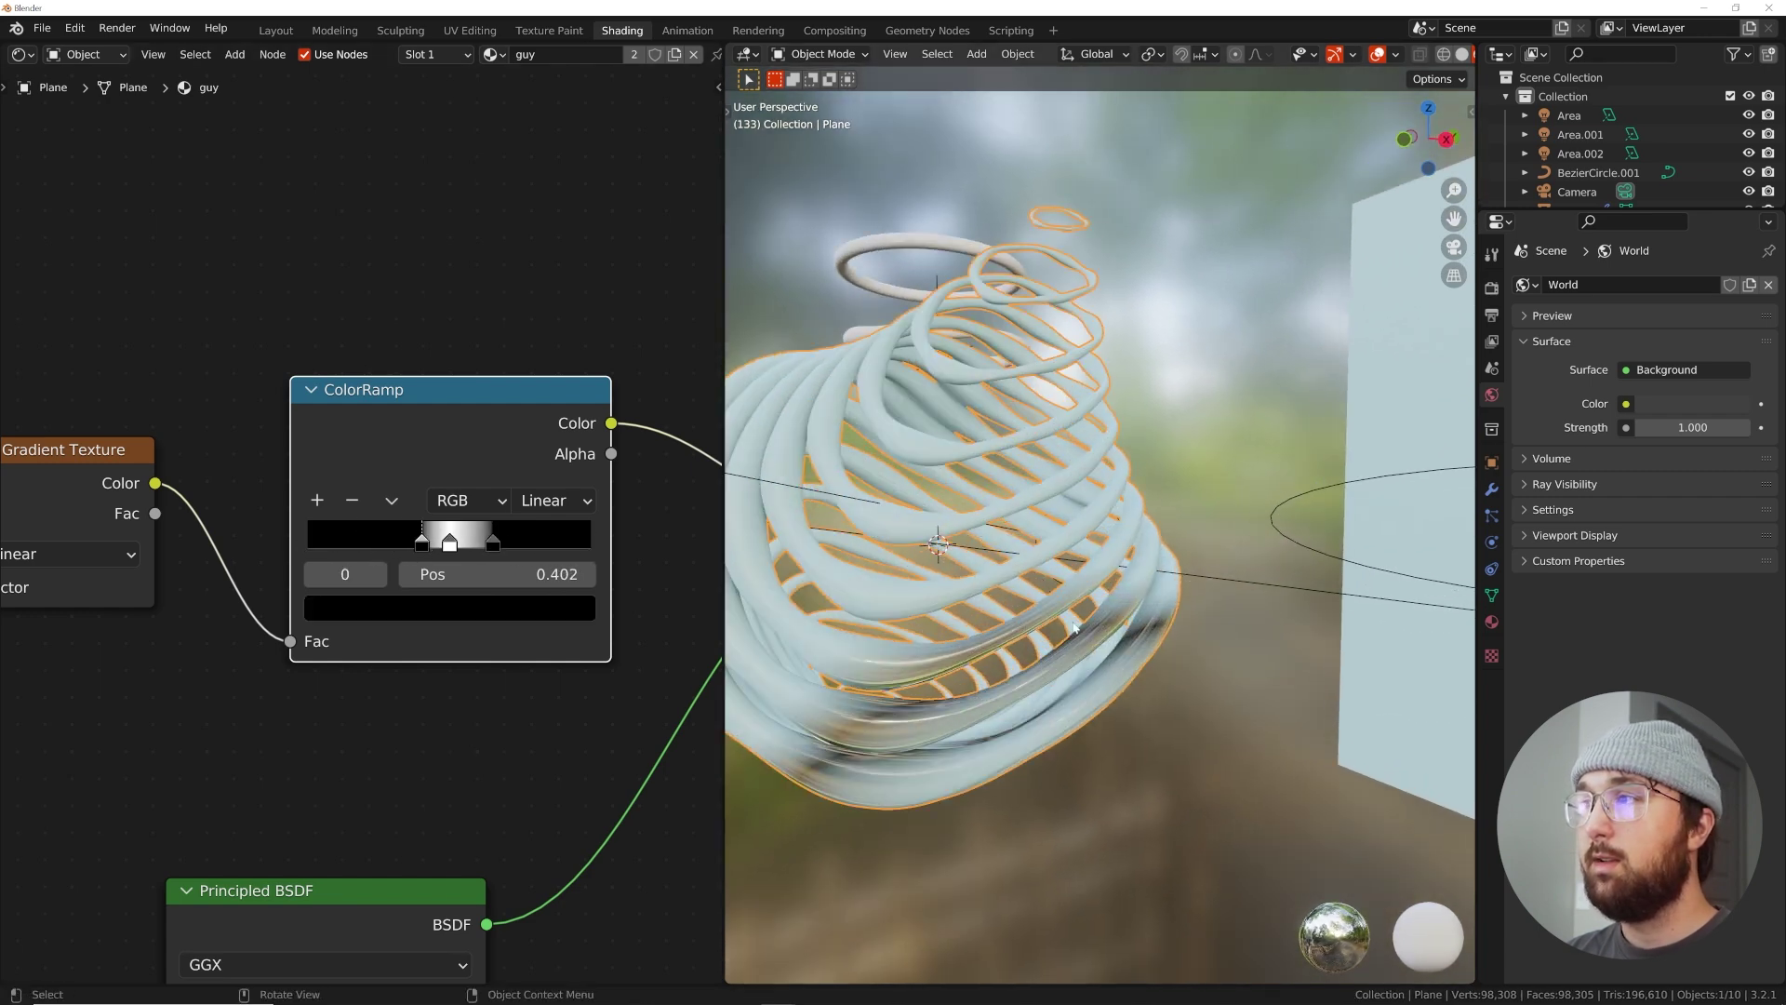
pyautogui.moveTo(899, 707); pyautogui.dragTo(887, 747, button='middle')
pyautogui.moveTo(973, 642)
pyautogui.mouseDown(button='middle')
pyautogui.moveTo(1075, 640)
pyautogui.moveTo(1004, 632)
pyautogui.mouseUp(button='middle')
pyautogui.scroll(-3, 1075, 641)
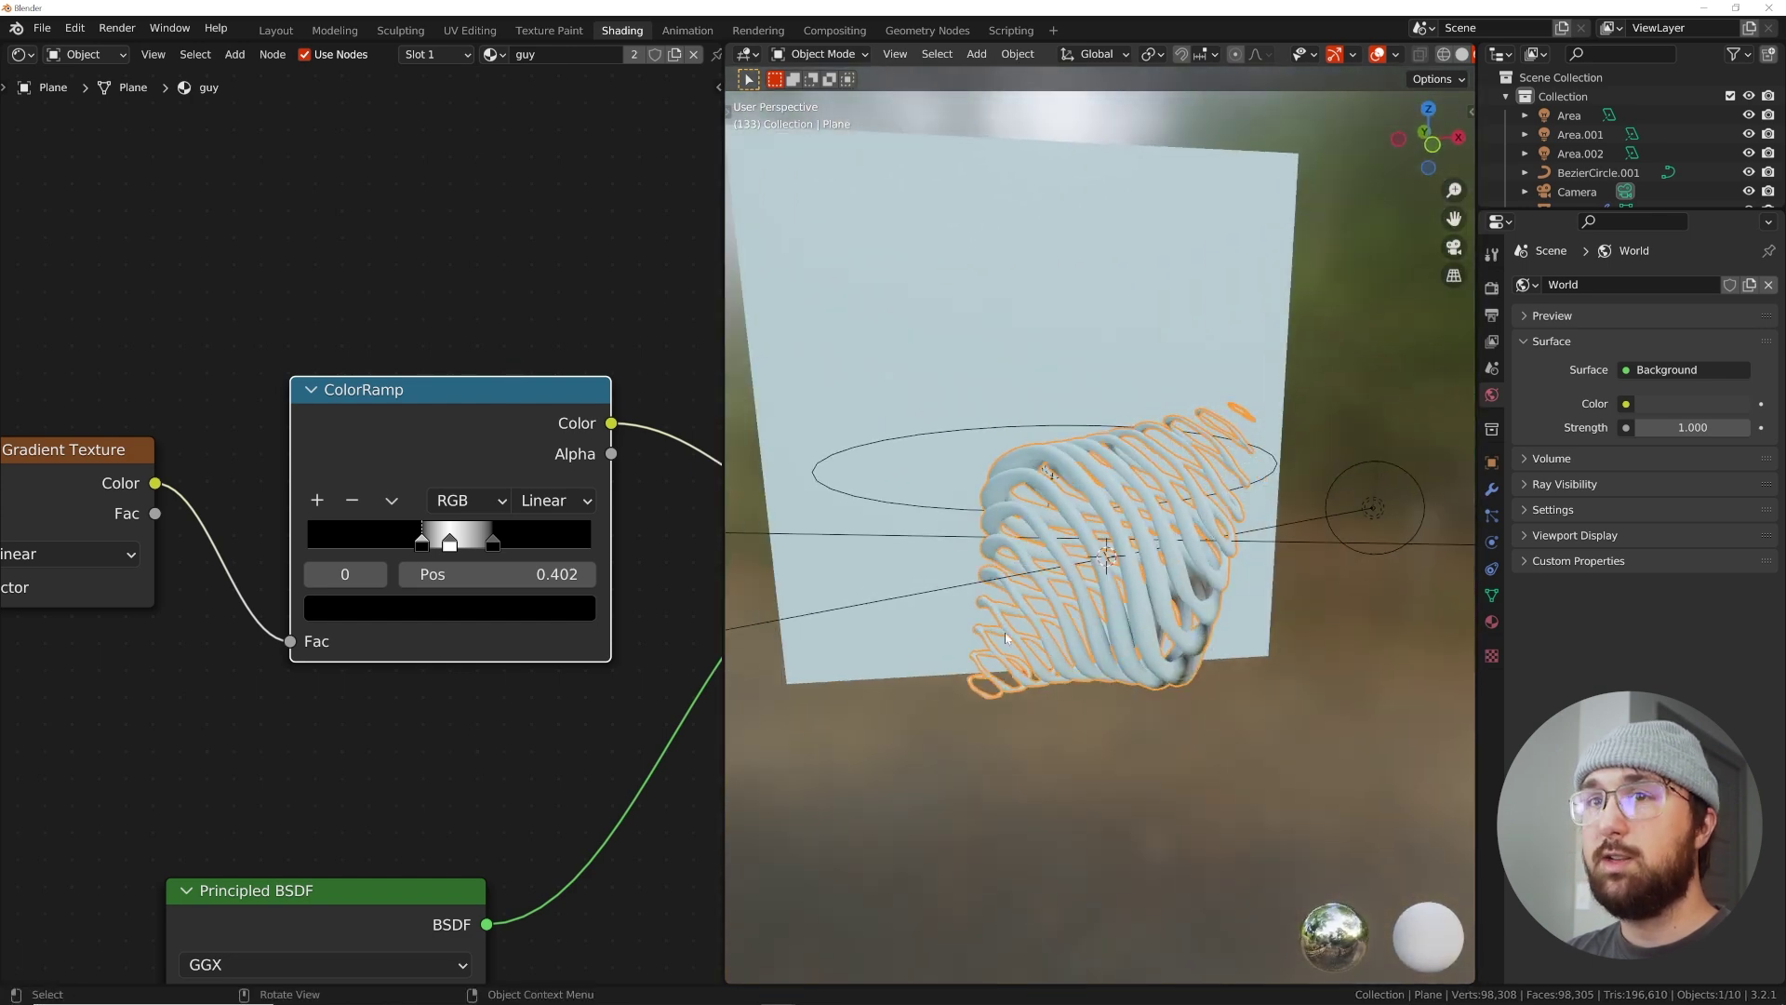
# Set the Mapping node's X location to 0.53 m and its Y rotation to 90°
pyautogui.moveTo(116, 568); pyautogui.dragTo(451, 558, button='middle')
pyautogui.moveTo(248, 562); pyautogui.dragTo(514, 547, button='middle')
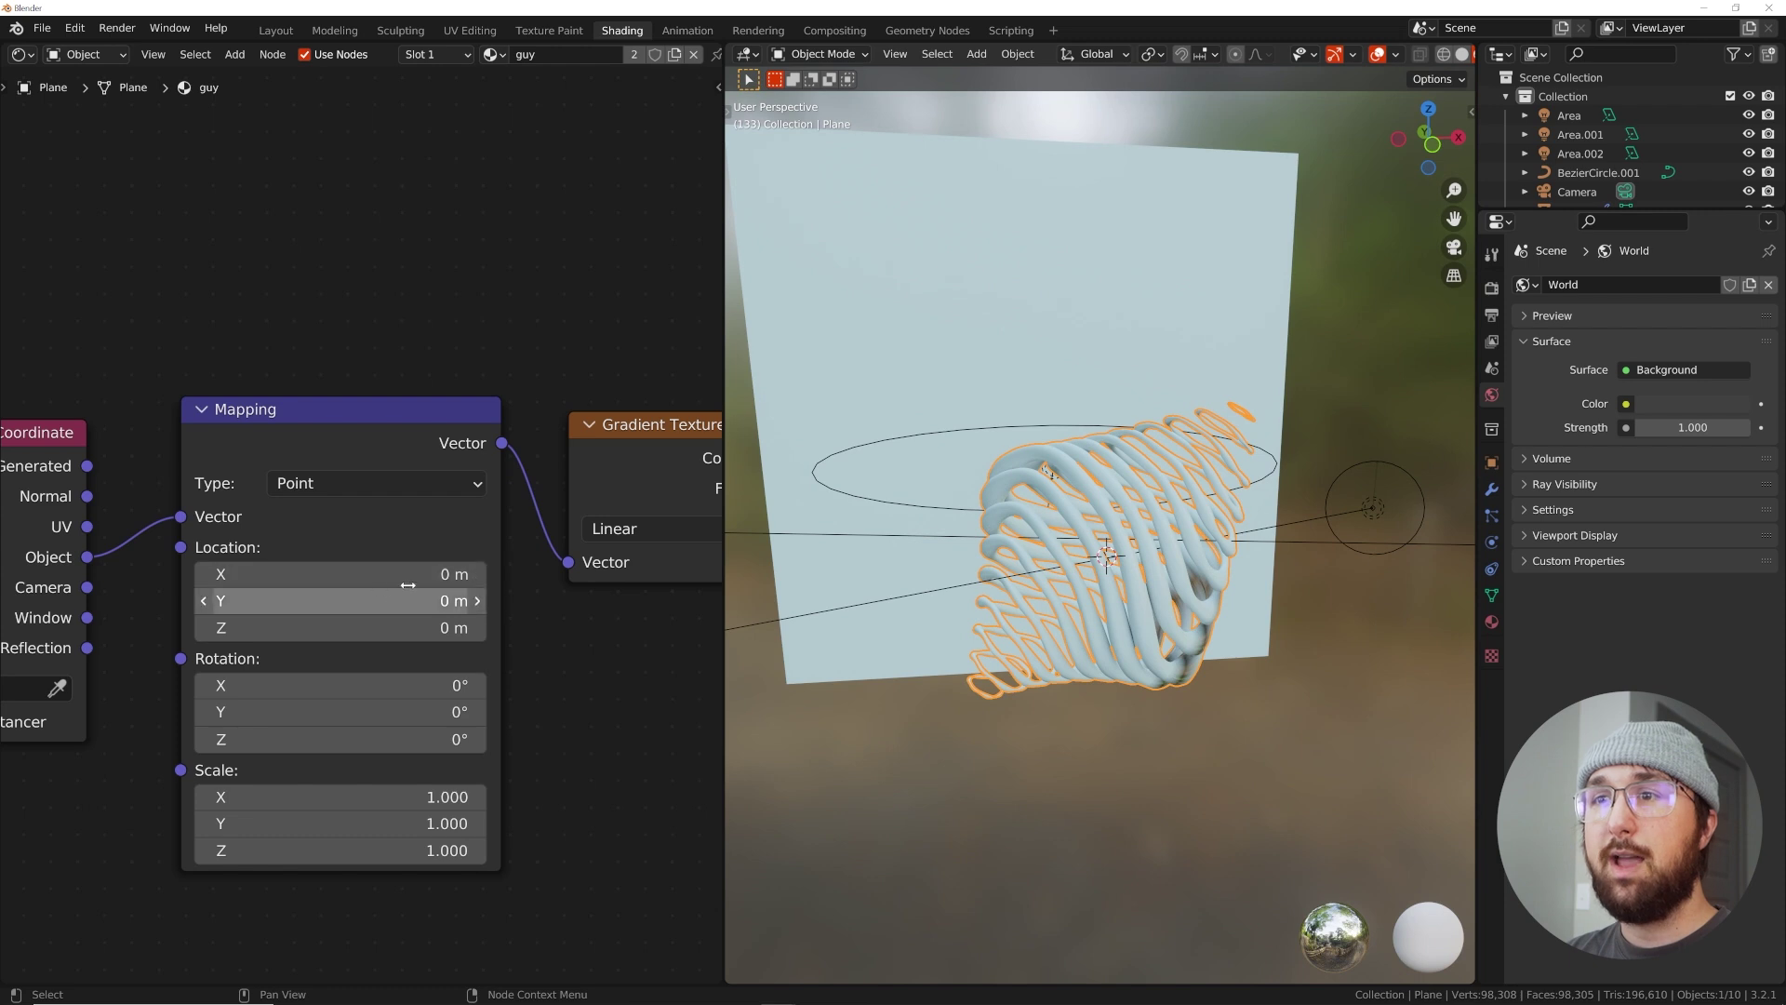
pyautogui.keyDown('shift'); pyautogui.moveTo(409, 574); pyautogui.dragTo(470, 574); pyautogui.keyUp('shift')
pyautogui.moveTo(326, 715); pyautogui.dragTo(317, 714)
pyautogui.click(321, 713)
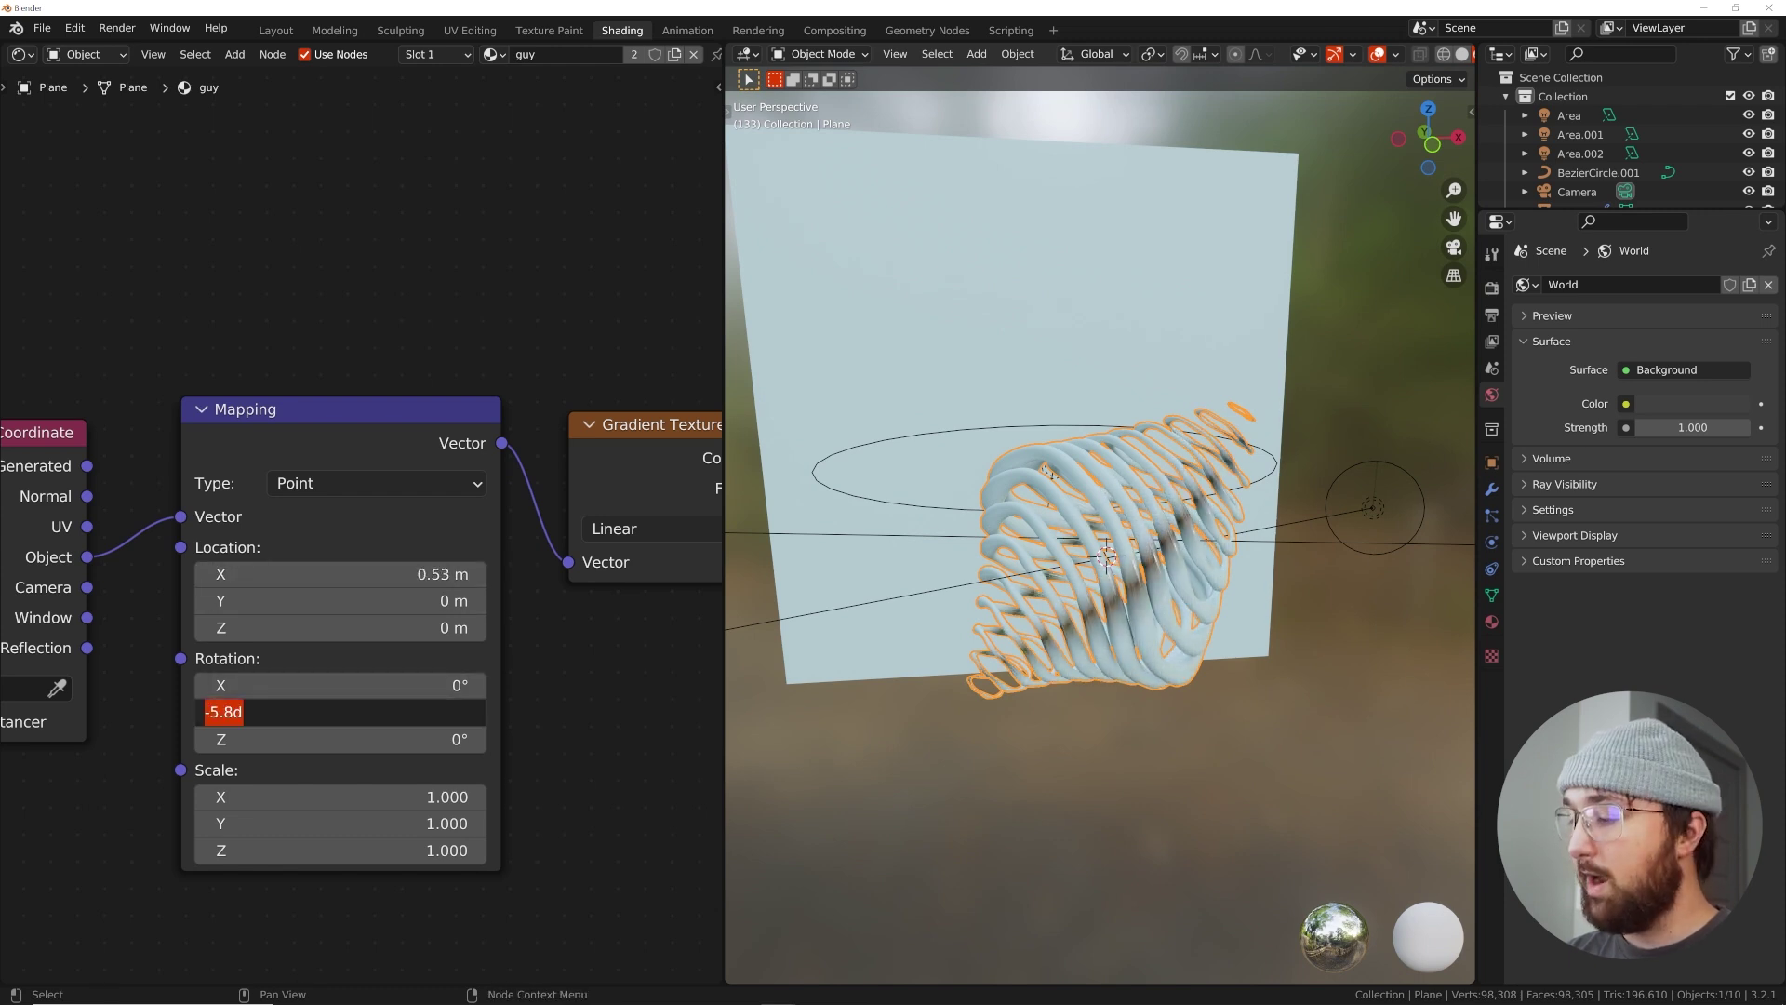
pyautogui.write('90')
pyautogui.press('Return')
# Spread the ColorRamp's two black stops out to positions 0.000 and 1.000
pyautogui.moveTo(517, 544); pyautogui.dragTo(192, 555, button='middle')
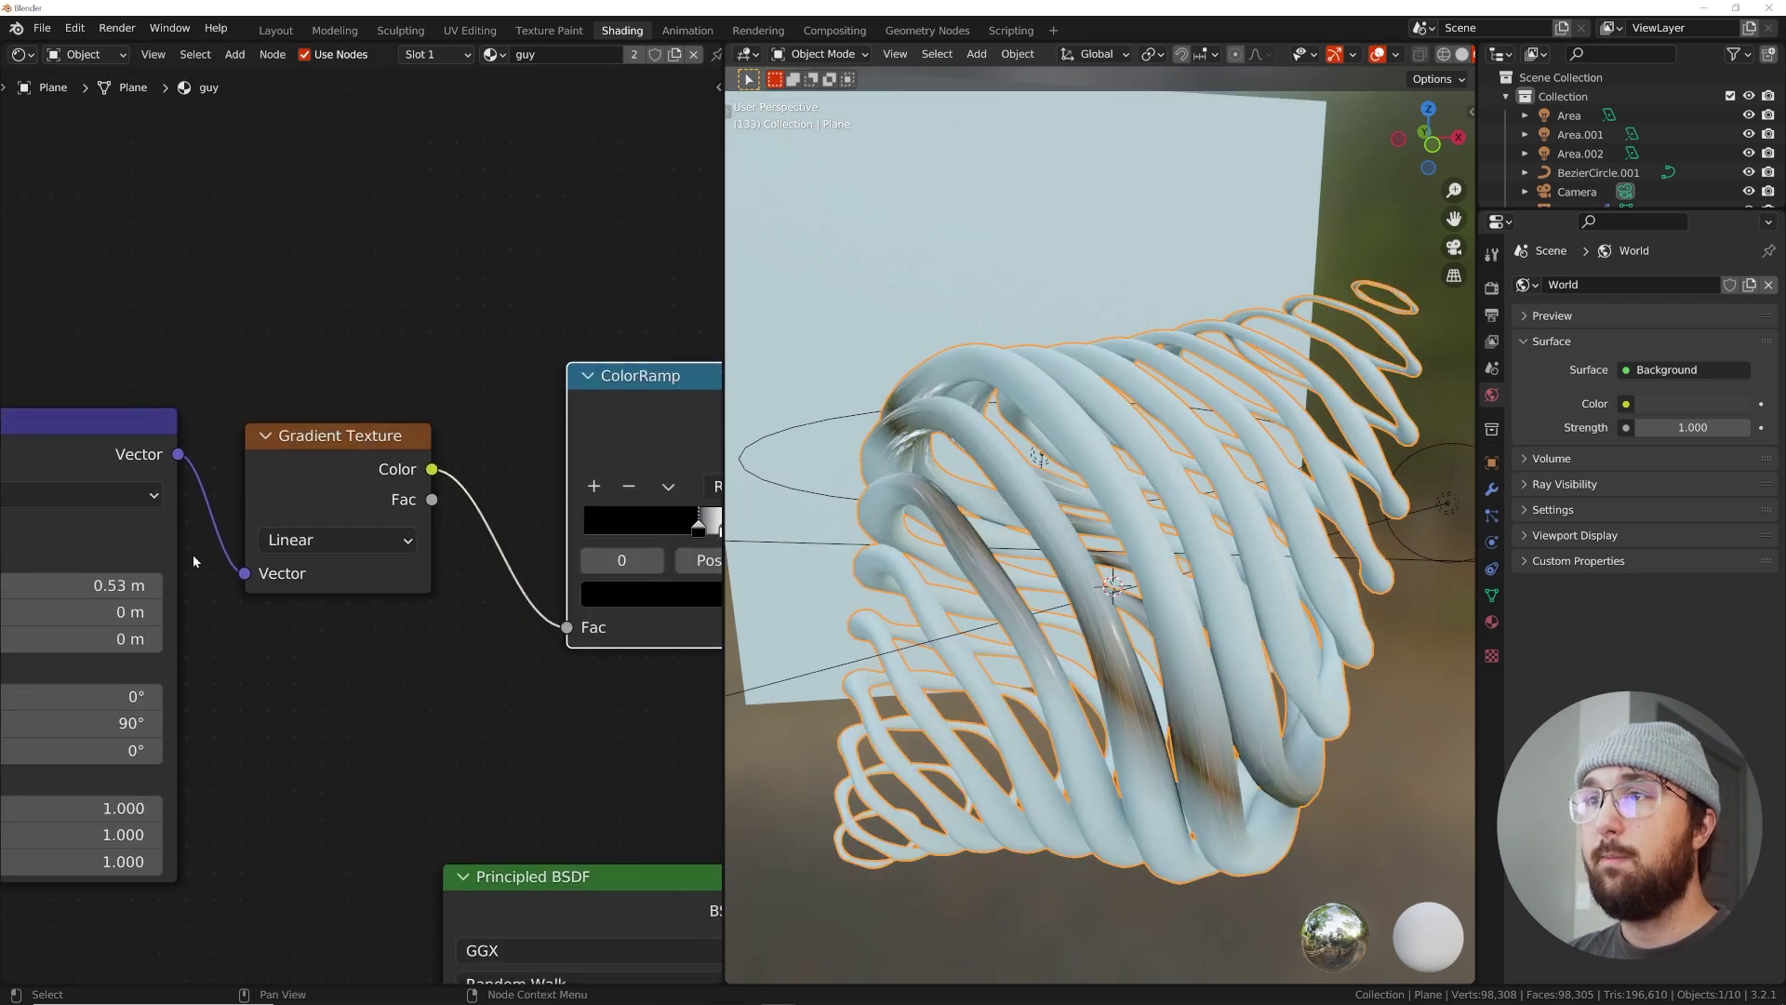
pyautogui.moveTo(707, 540); pyautogui.dragTo(438, 557, button='middle')
pyautogui.moveTo(502, 546); pyautogui.dragTo(600, 549)
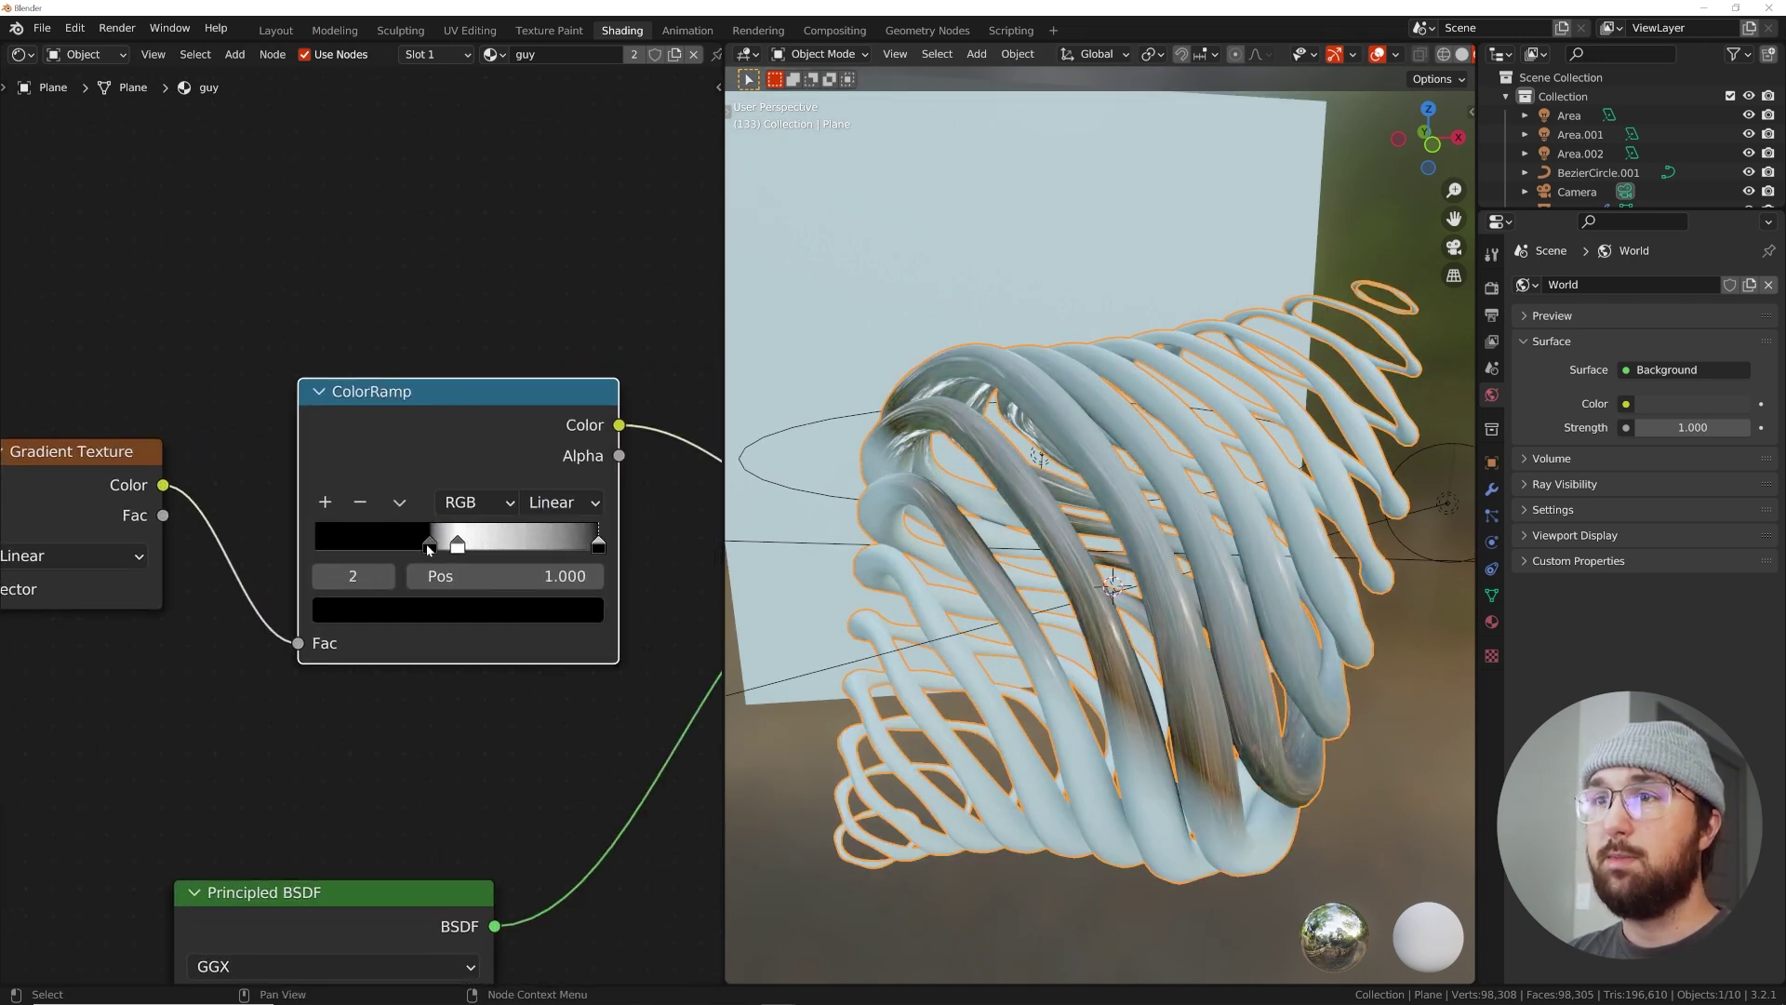
pyautogui.moveTo(428, 545); pyautogui.dragTo(243, 545)
# Adjust the Mapping node to an X location of 0.44 m and a Y rotation of 75.6°
pyautogui.moveTo(257, 589); pyautogui.dragTo(702, 584, button='middle')
pyautogui.moveTo(251, 594); pyautogui.dragTo(218, 594)
pyautogui.moveTo(276, 736); pyautogui.dragTo(262, 735)
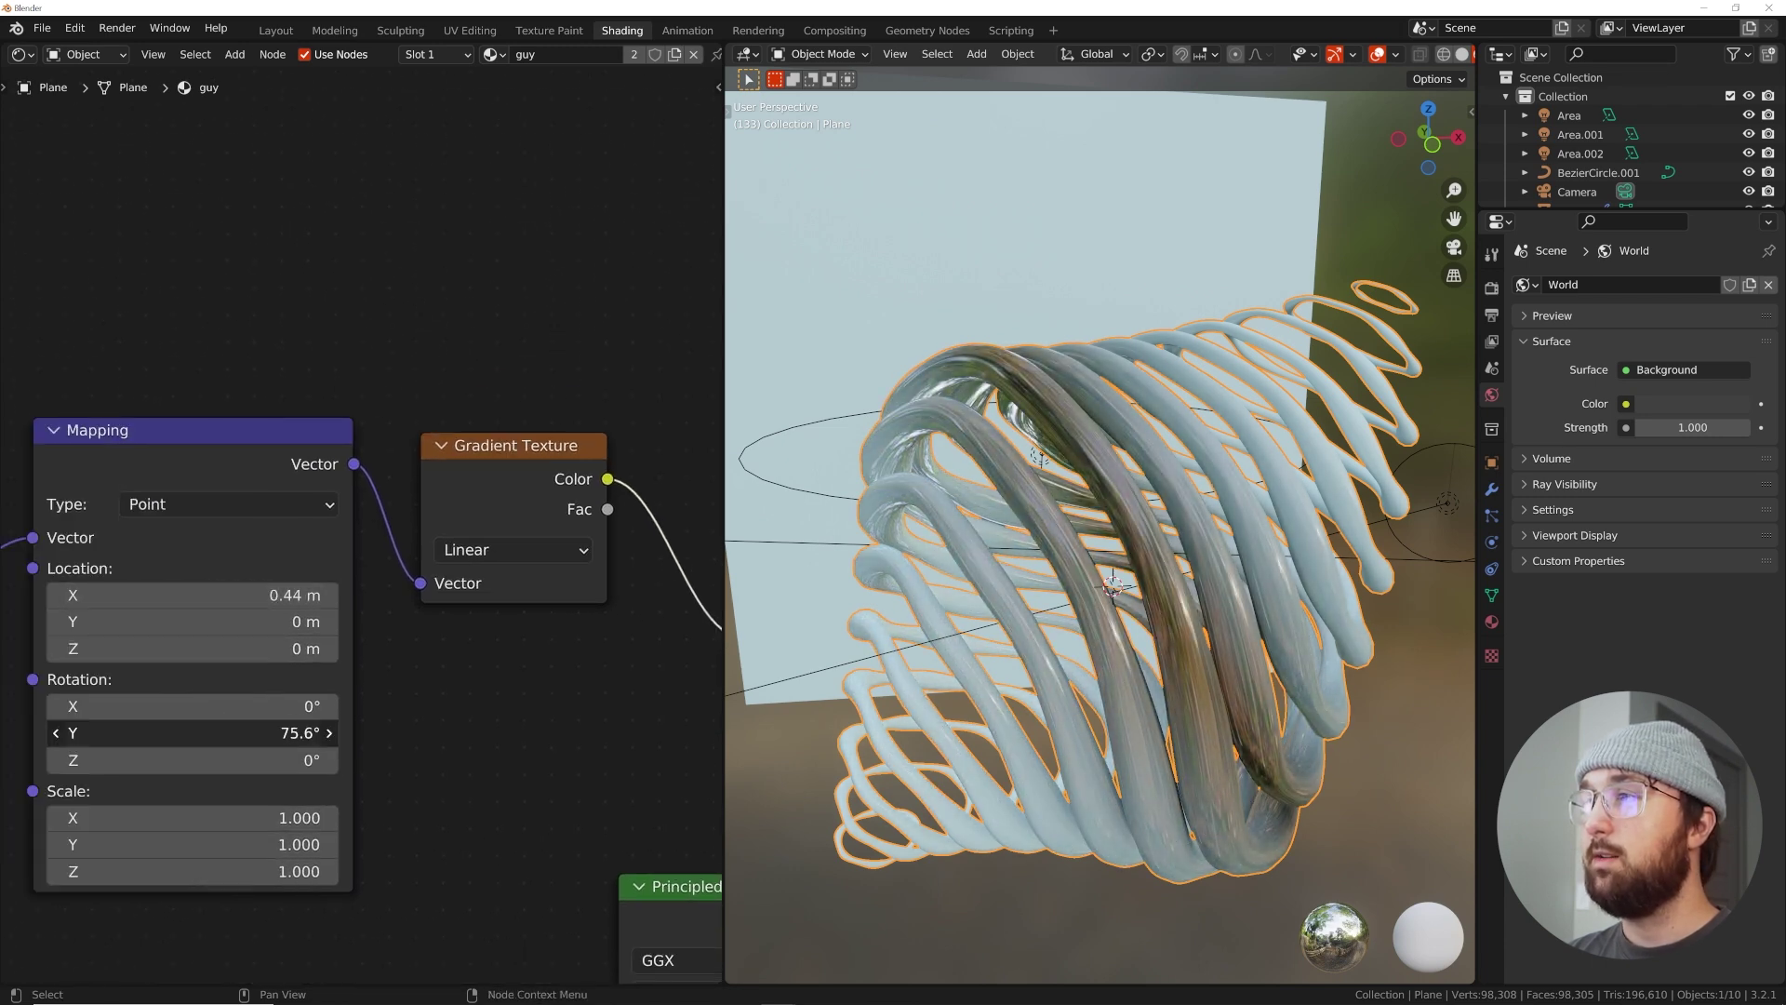
pyautogui.scroll(-3, 1174, 698)
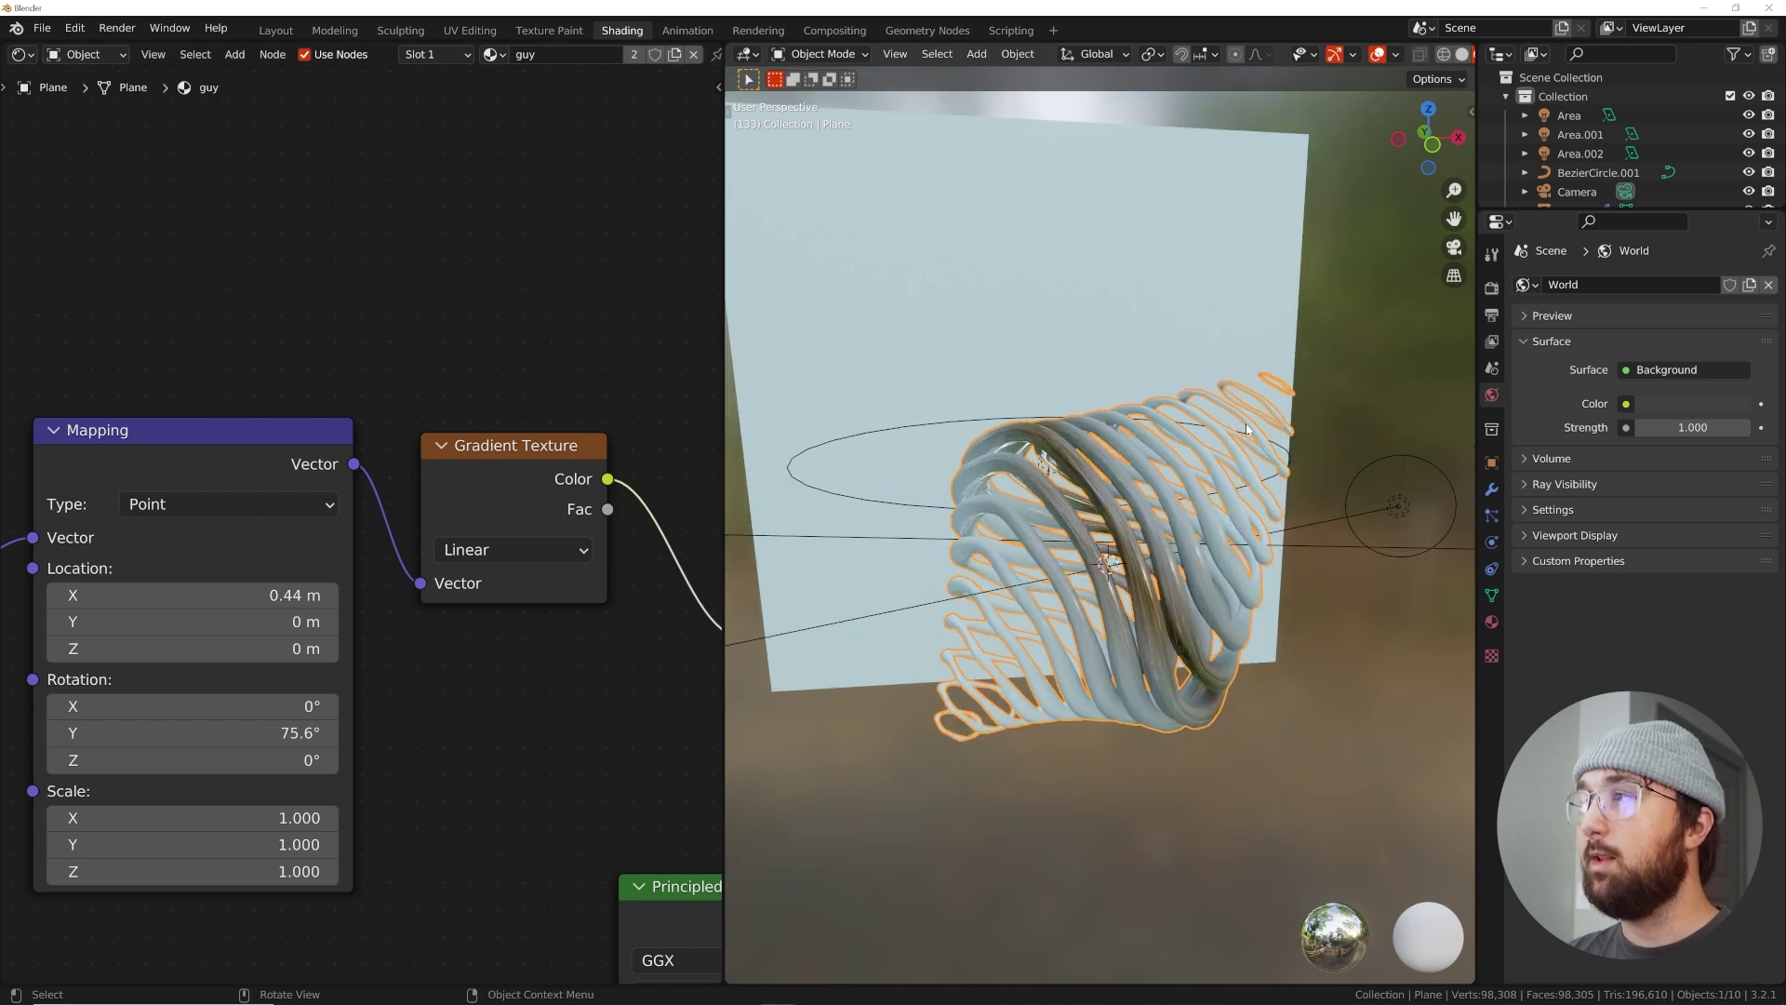
pyautogui.scroll(3, 992, 666)
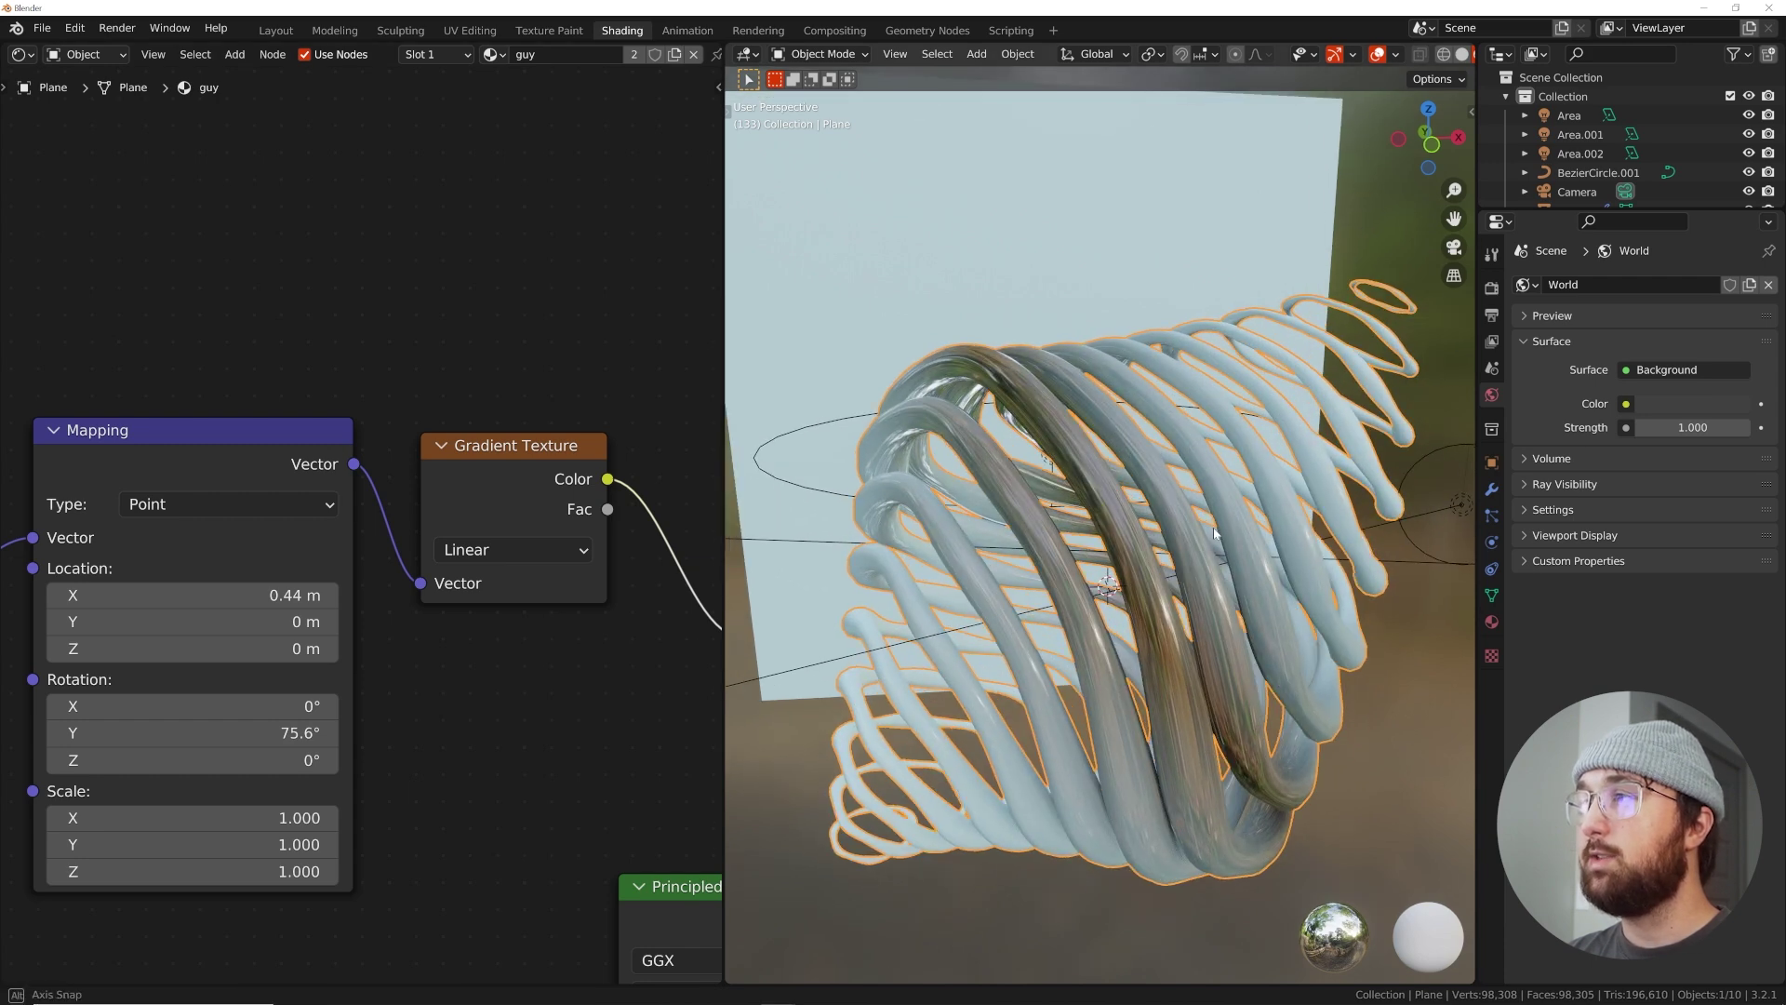
# Insert an Invert node with factor 1.000 on the link between the ColorRamp and the Mix Shader
pyautogui.moveTo(456, 454); pyautogui.dragTo(168, 465, button='middle')
pyautogui.moveTo(562, 358); pyautogui.dragTo(118, 370, button='middle')
pyautogui.hotkey('shift', 'a')
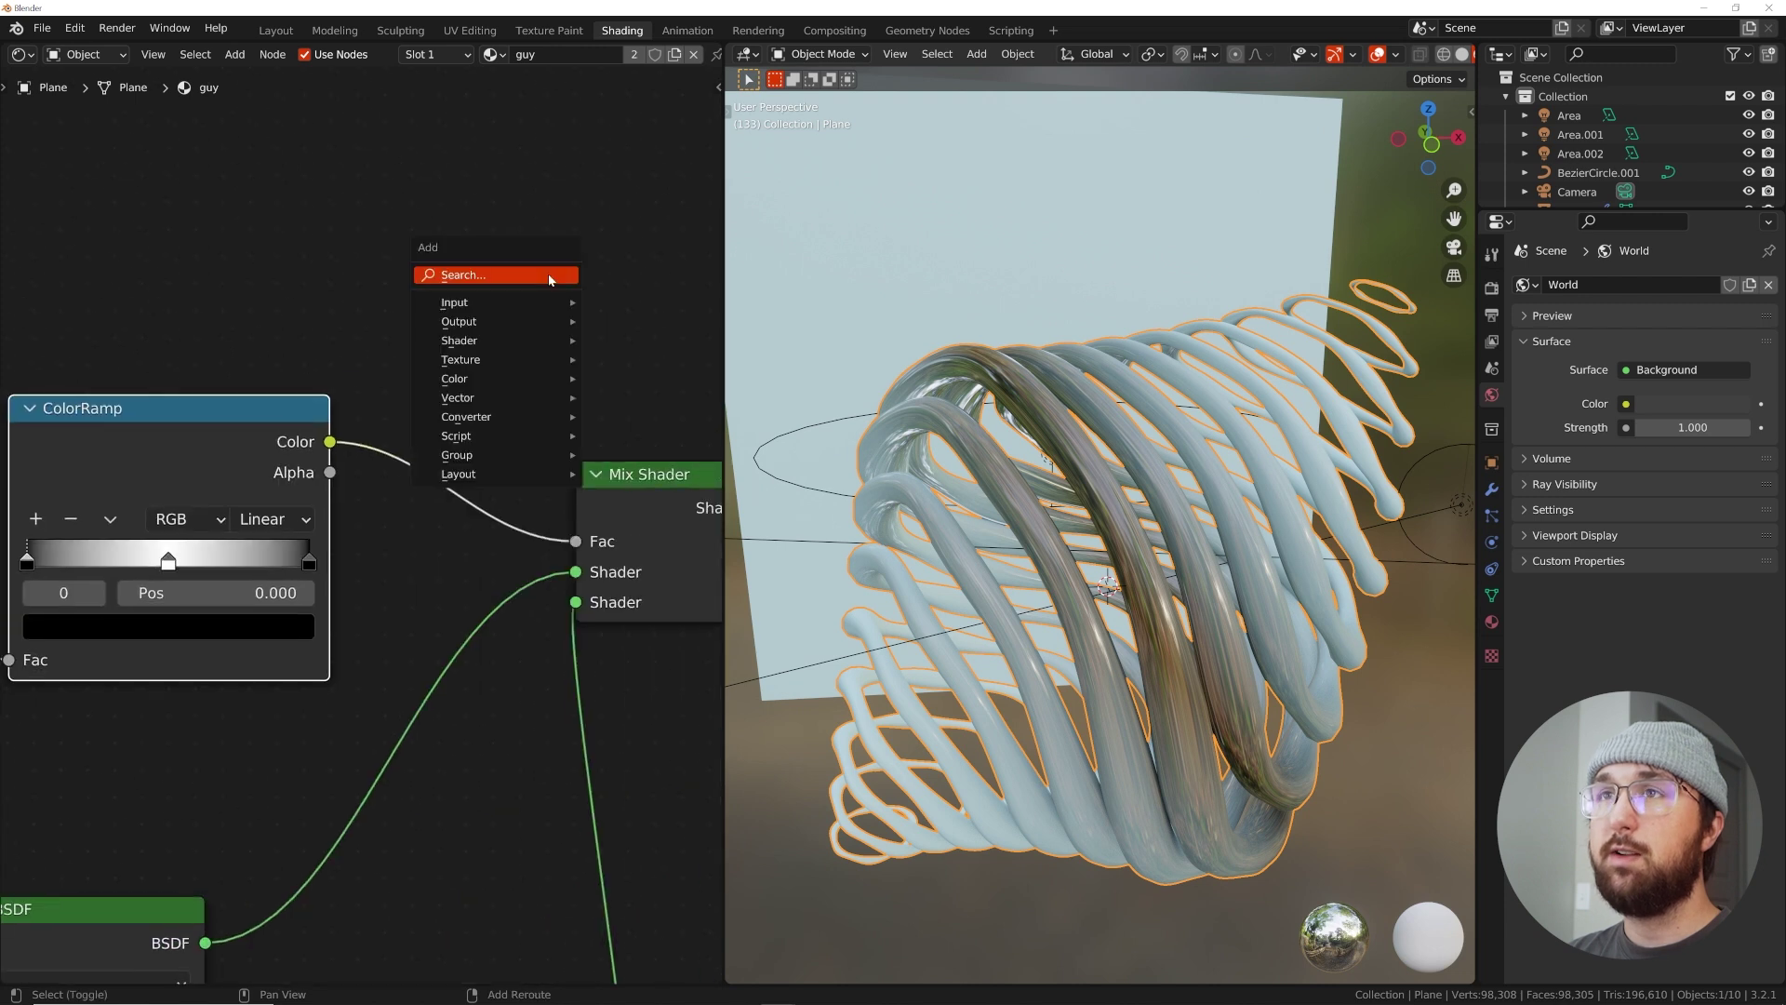
pyautogui.click(550, 279)
pyautogui.write('inc')
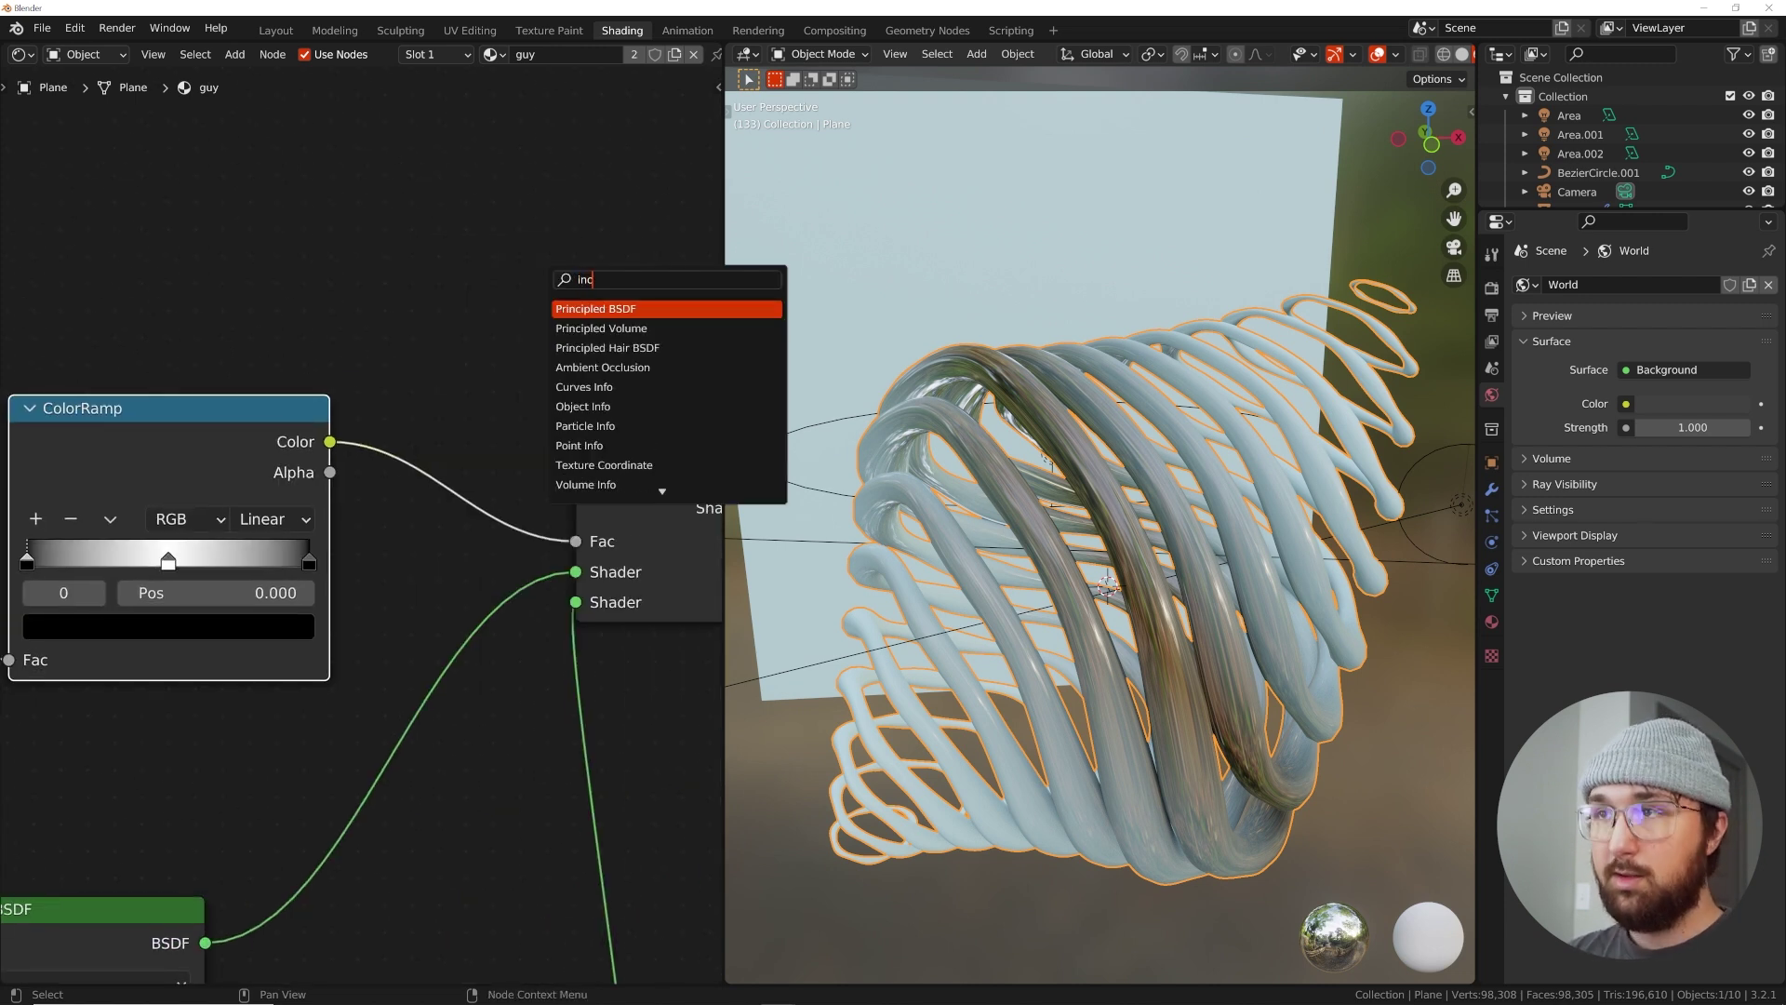
pyautogui.press('BackSpace')
pyautogui.write('v')
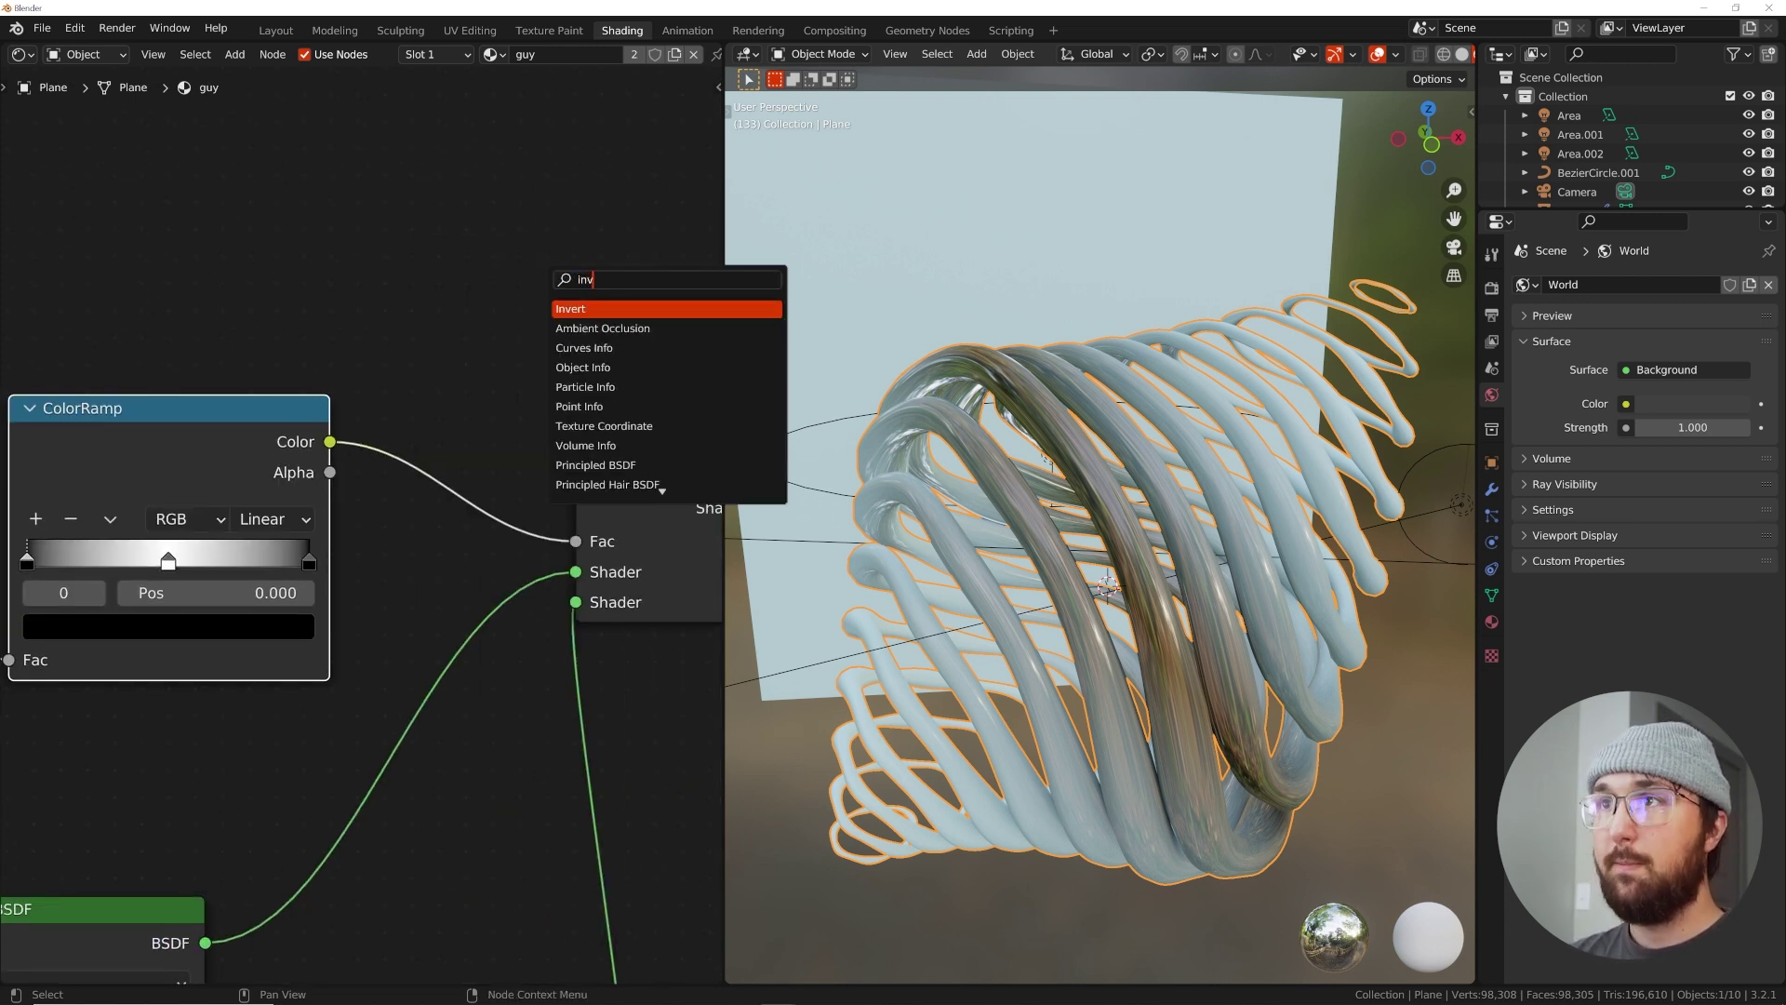
pyautogui.click(598, 308)
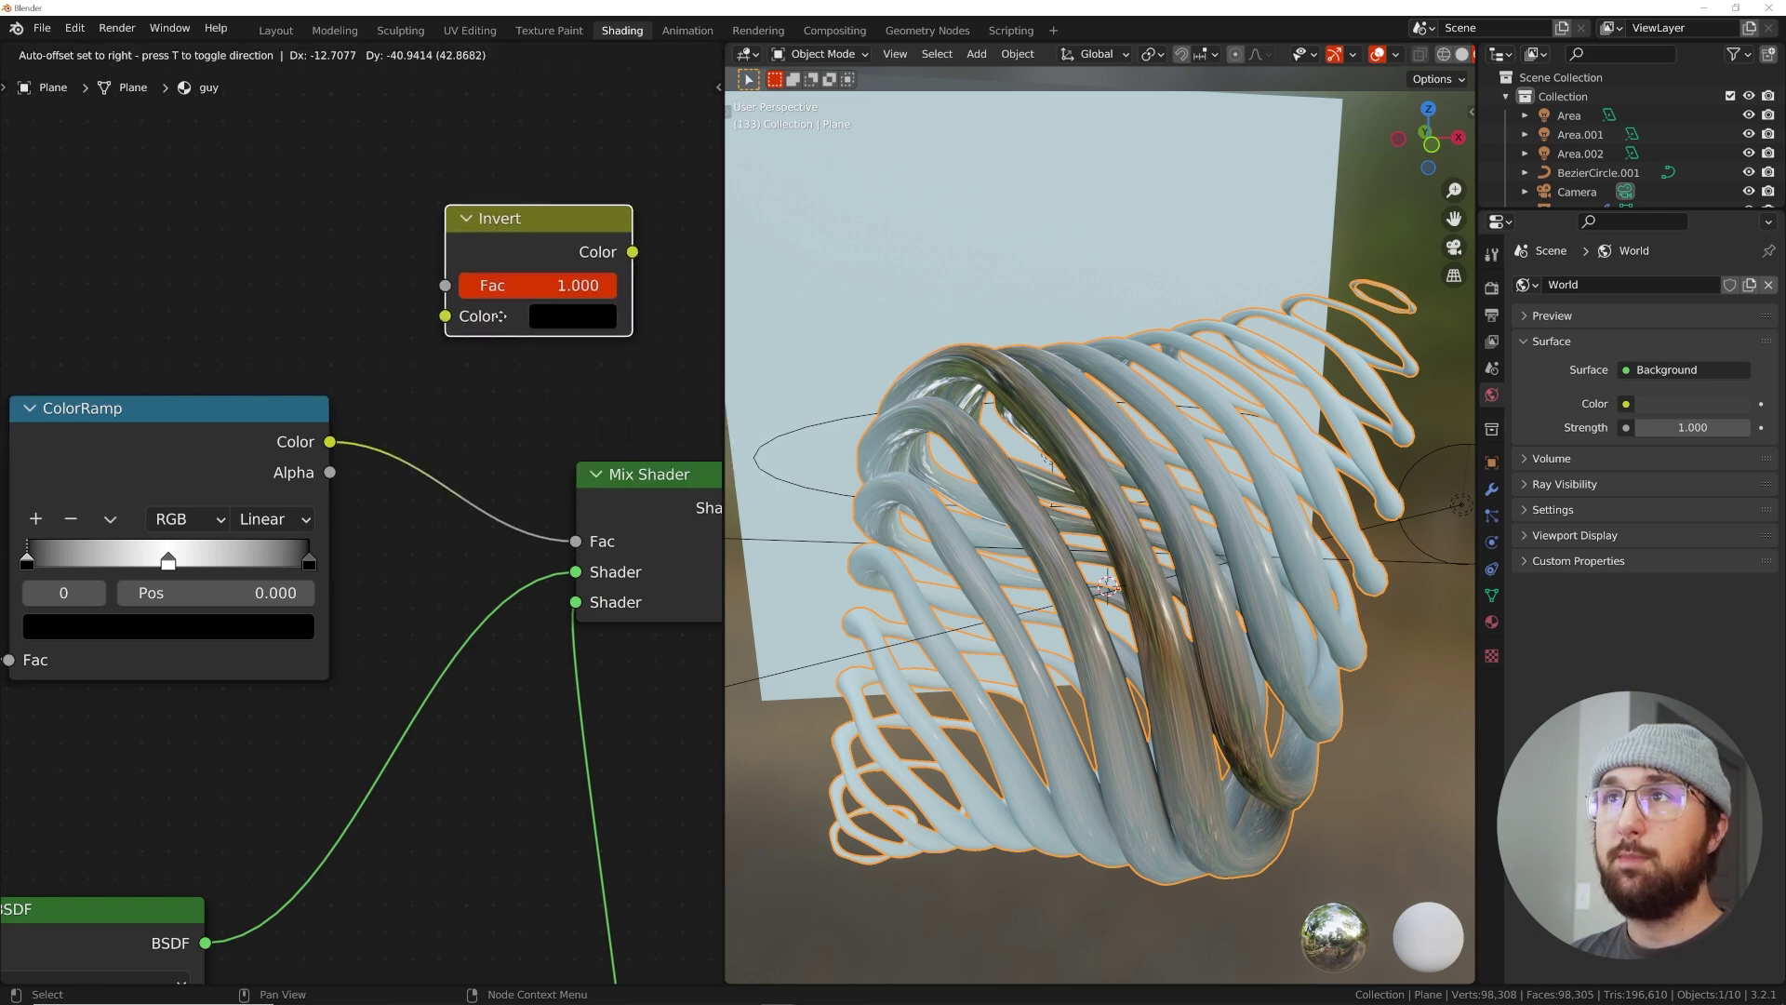
pyautogui.click(505, 444)
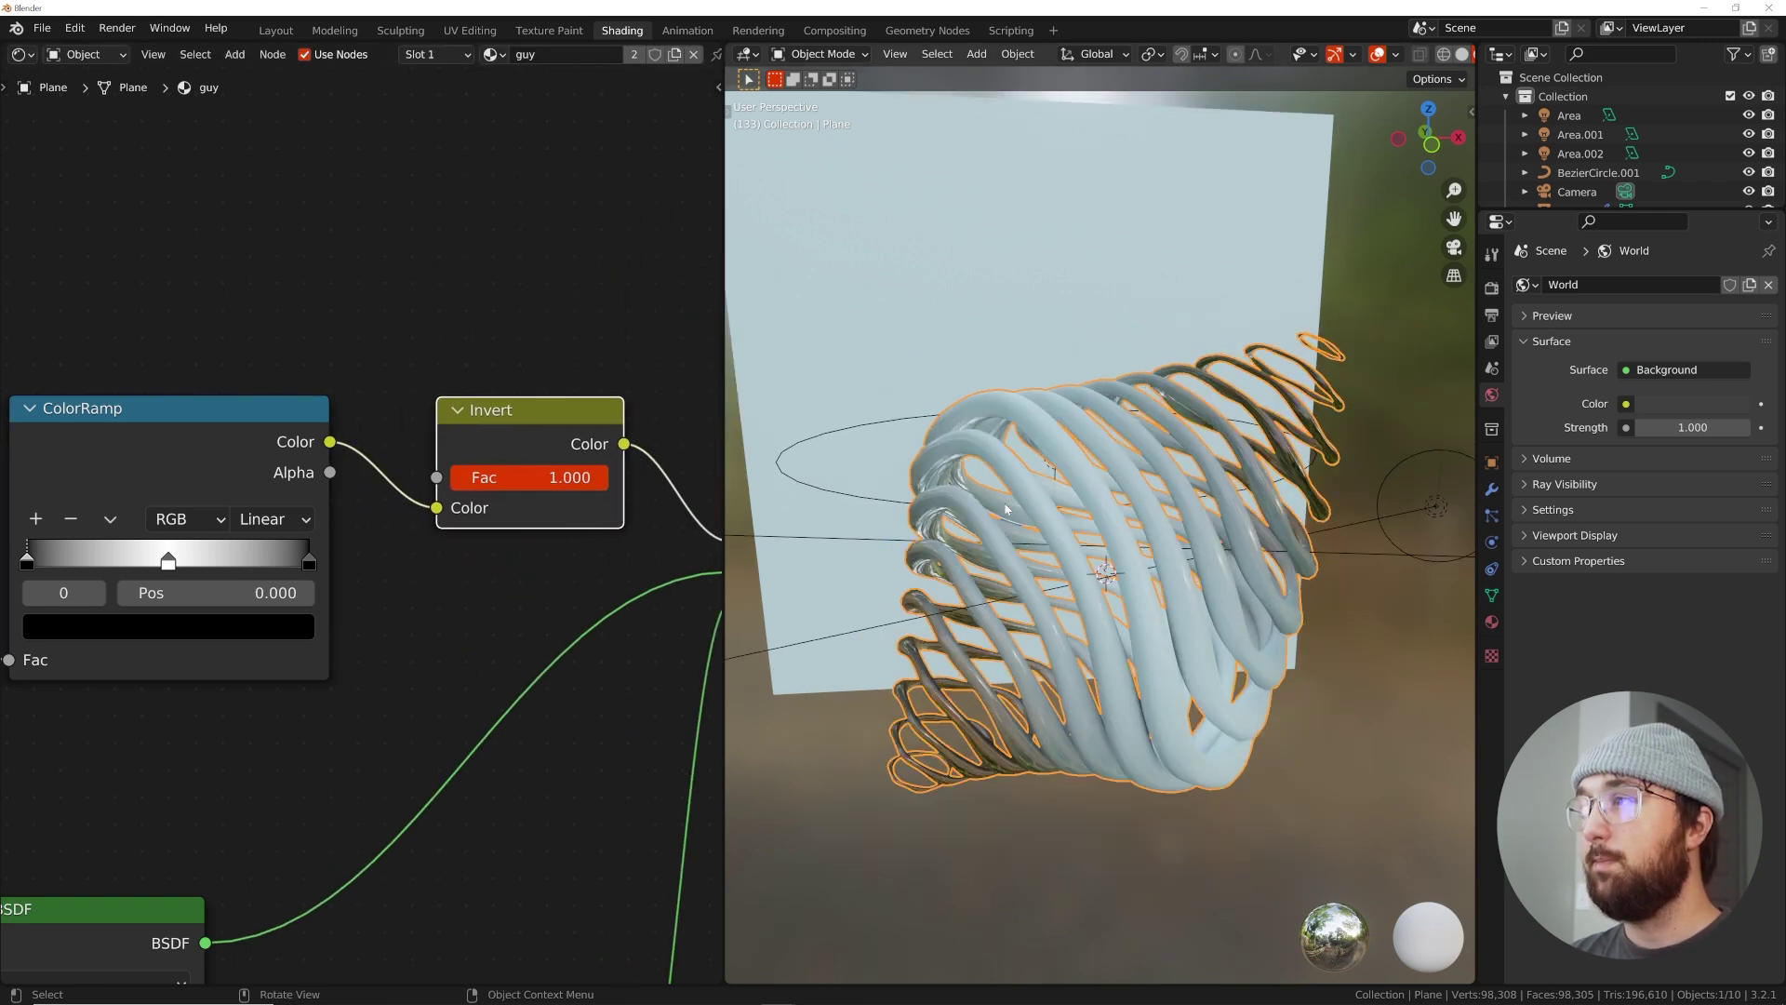
pyautogui.moveTo(585, 480)
pyautogui.mouseDown()
pyautogui.moveTo(437, 477)
pyautogui.moveTo(585, 477)
pyautogui.mouseUp()
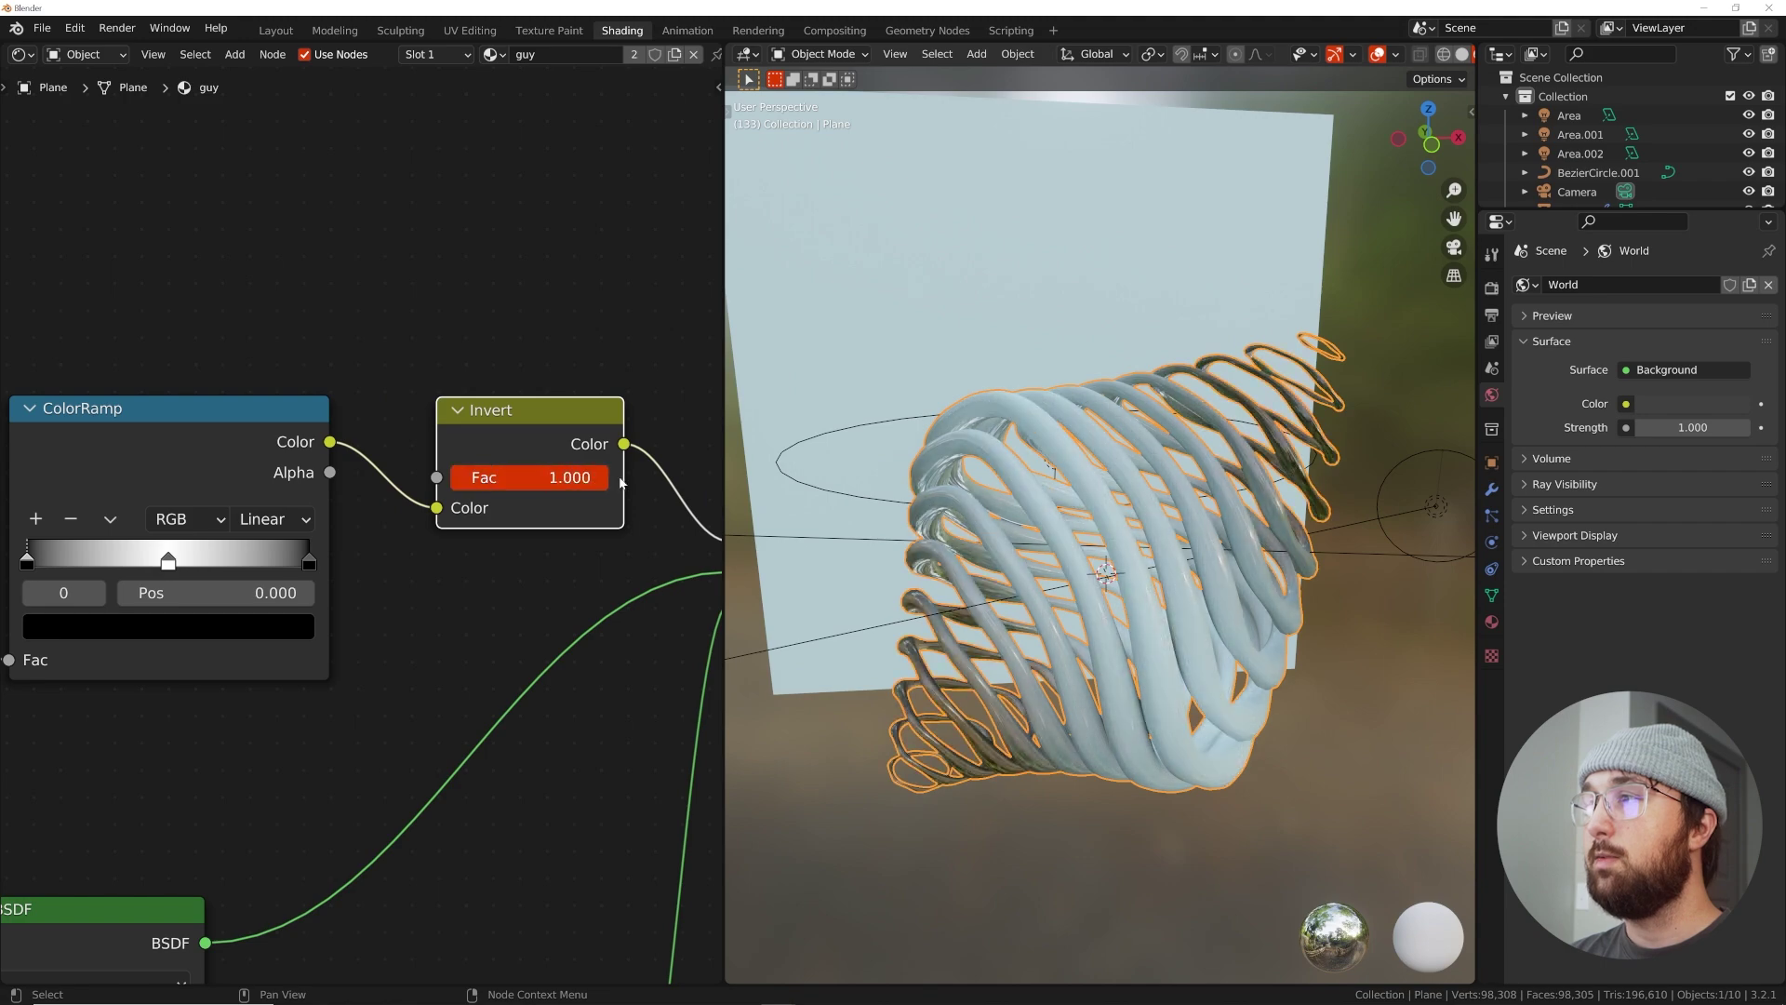
# Preview the sculpture in rendered shading through the camera, with the backdrop plane selected instead of the rings
pyautogui.scroll(-2, 1443, 63)
pyautogui.click(1441, 55)
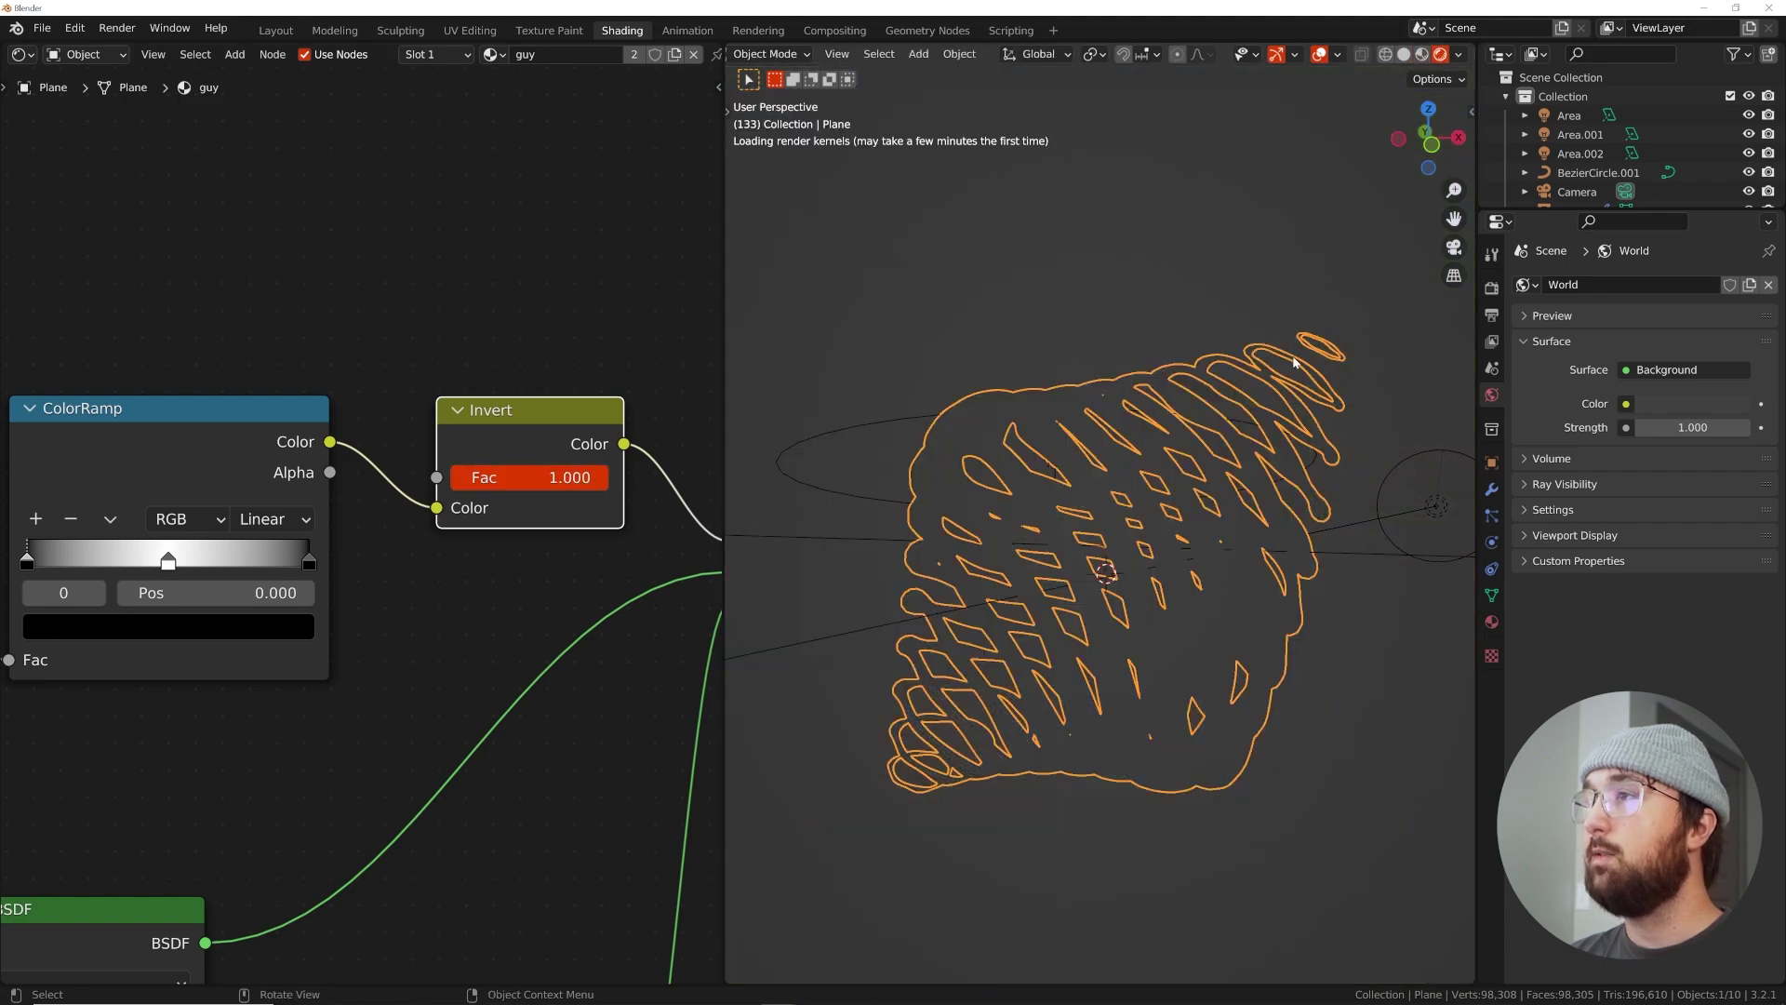
pyautogui.press('KP_0')
pyautogui.scroll(3, 1275, 441)
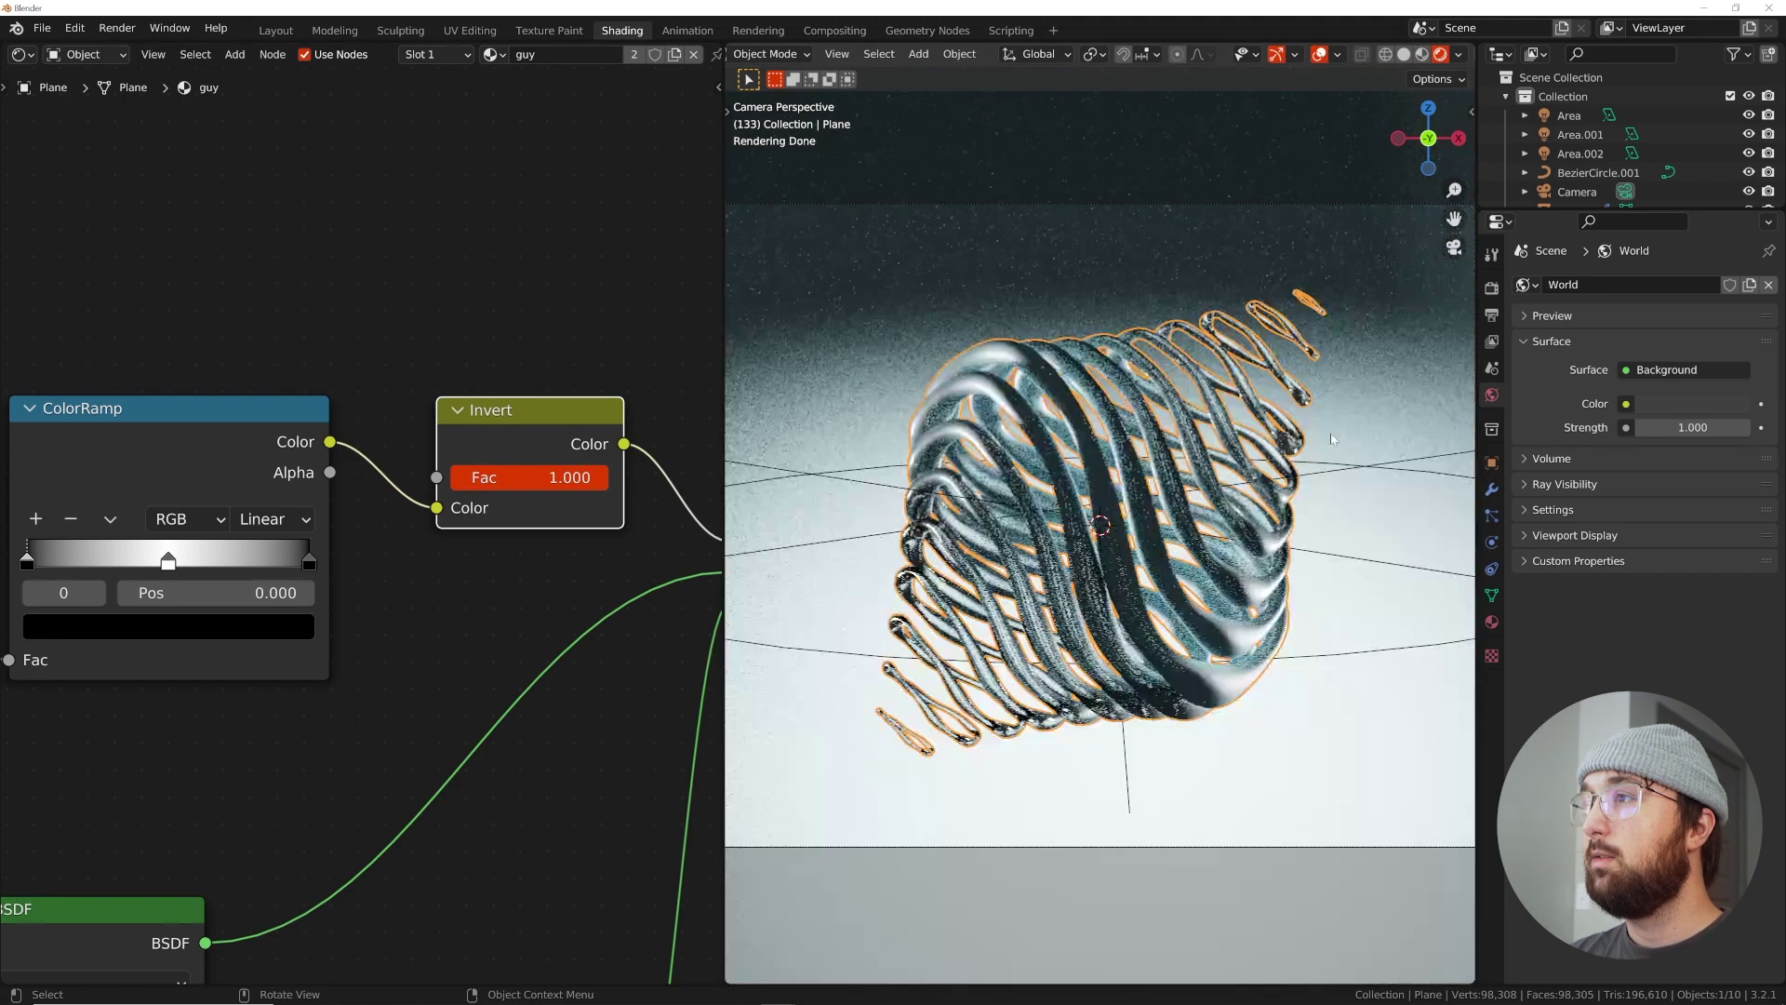
pyautogui.click(1234, 527)
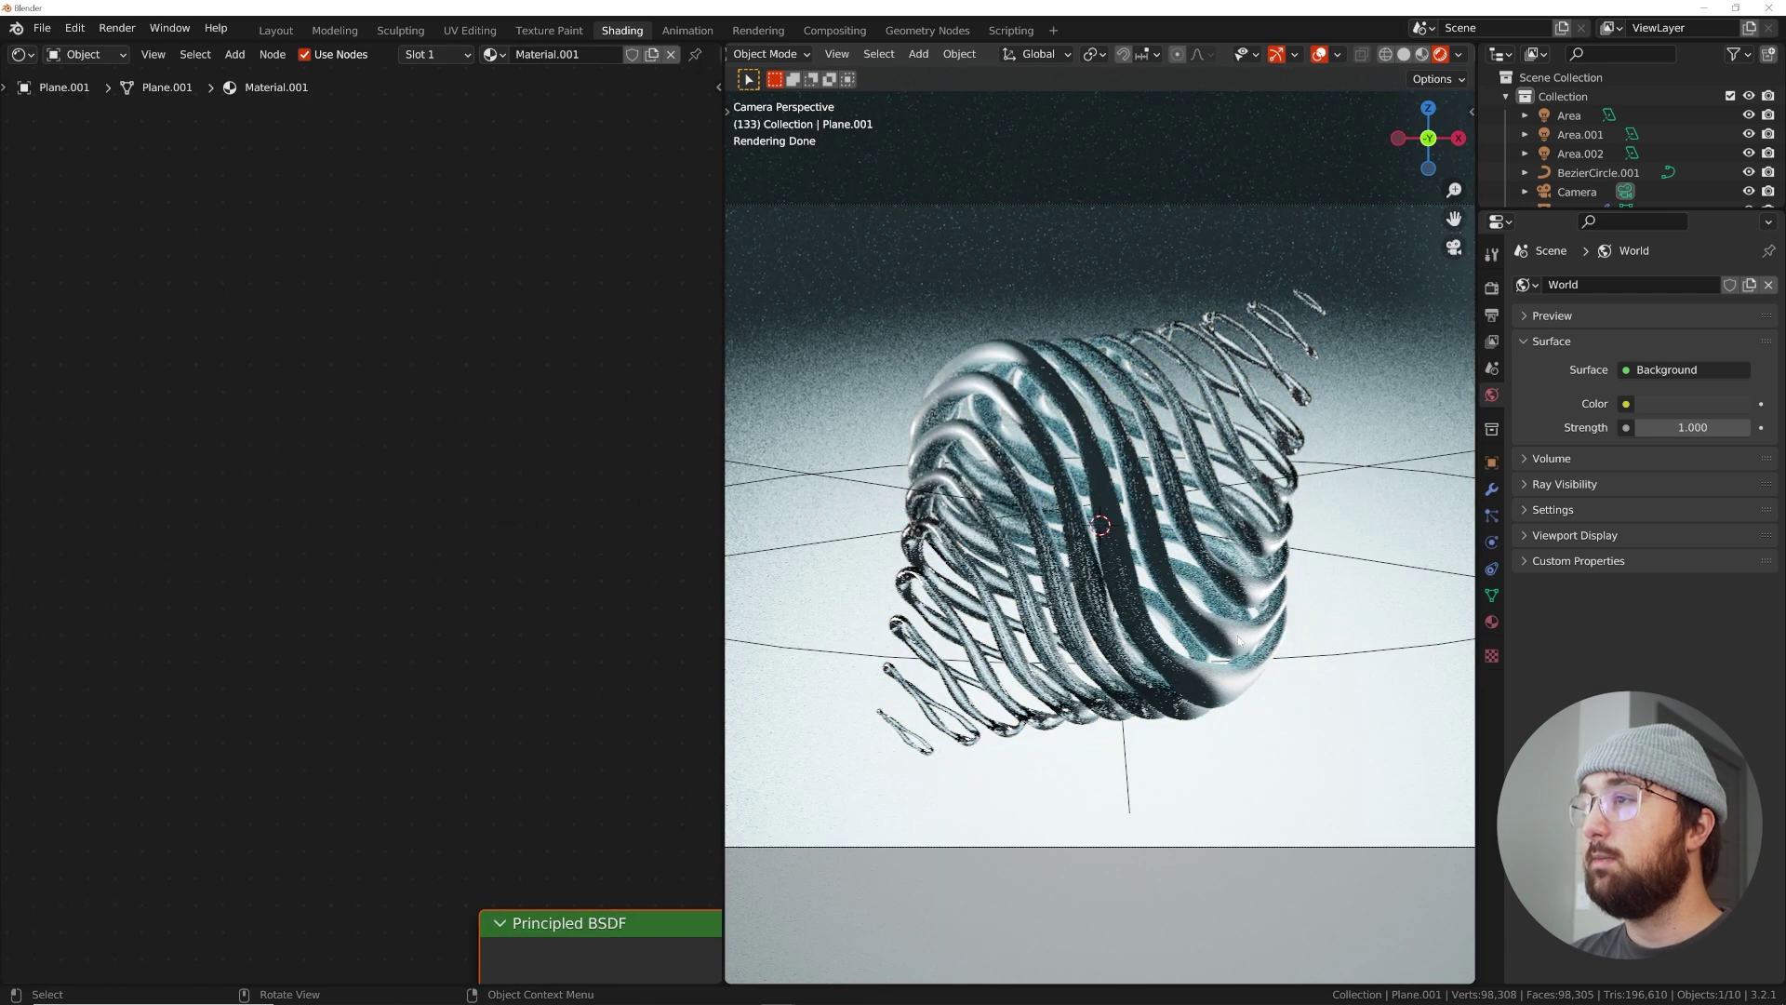
pyautogui.click(992, 388)
pyautogui.click(1058, 301)
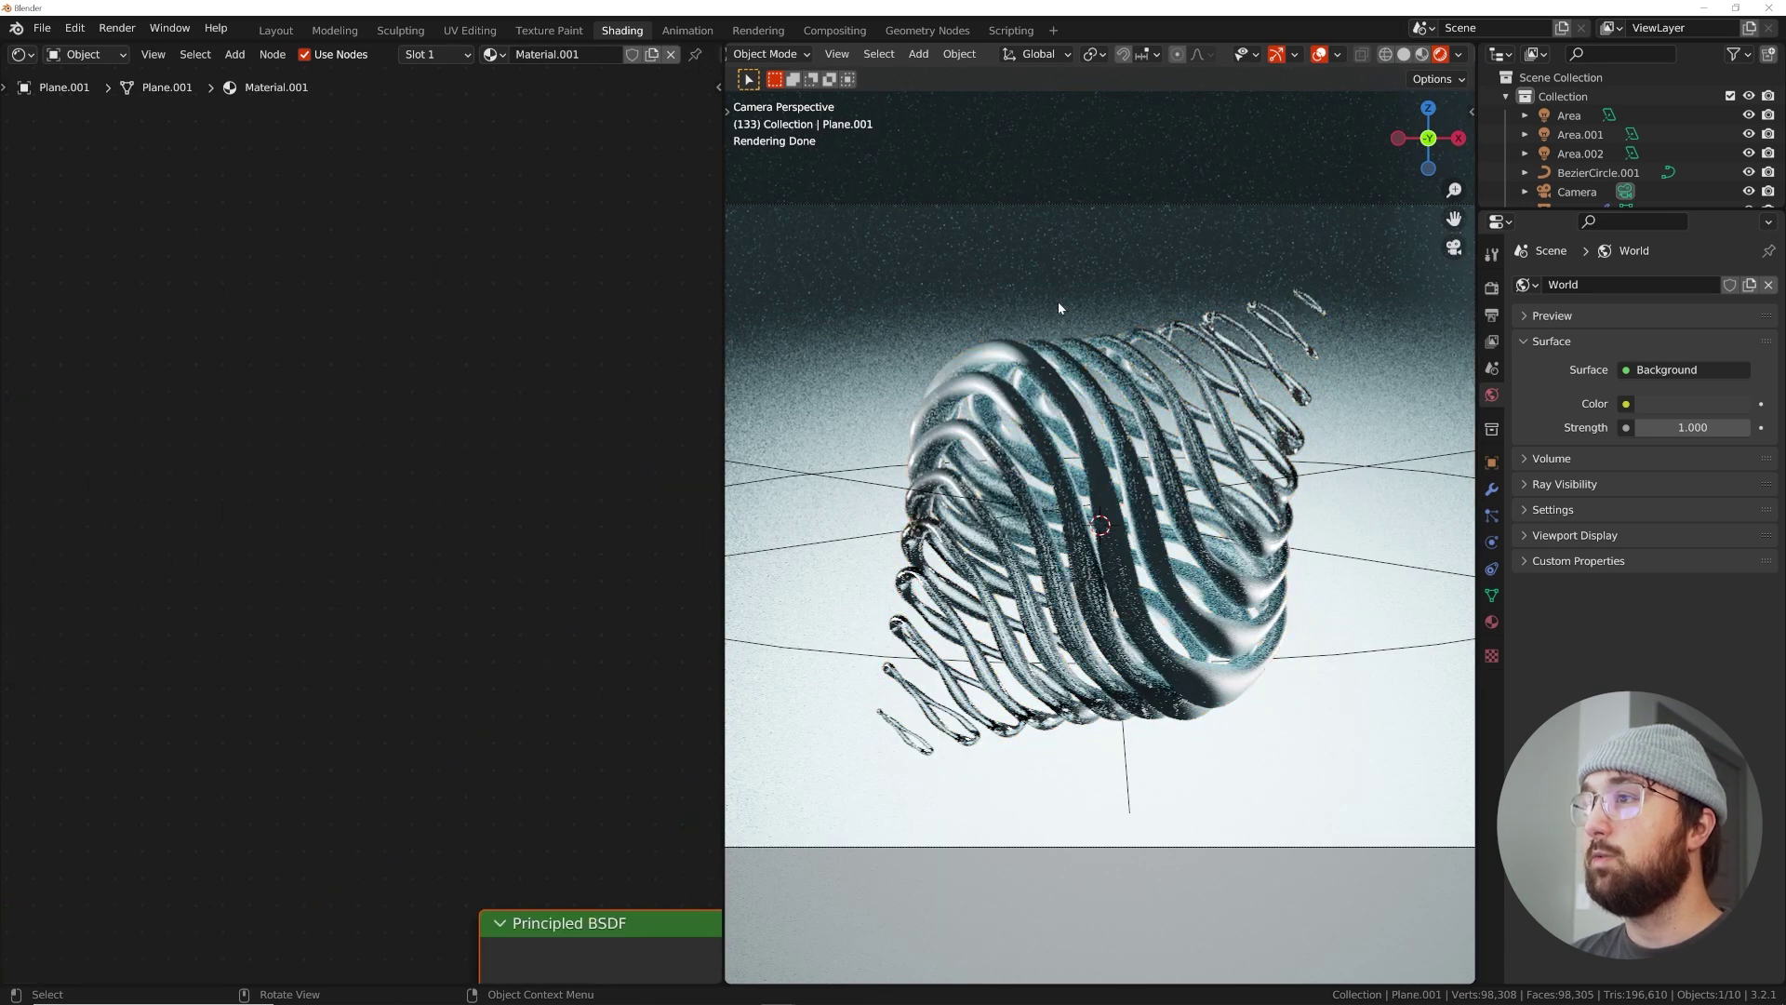
# Scale up the Area.001 light beside the backdrop
pyautogui.scroll(-4, 1370, 590)
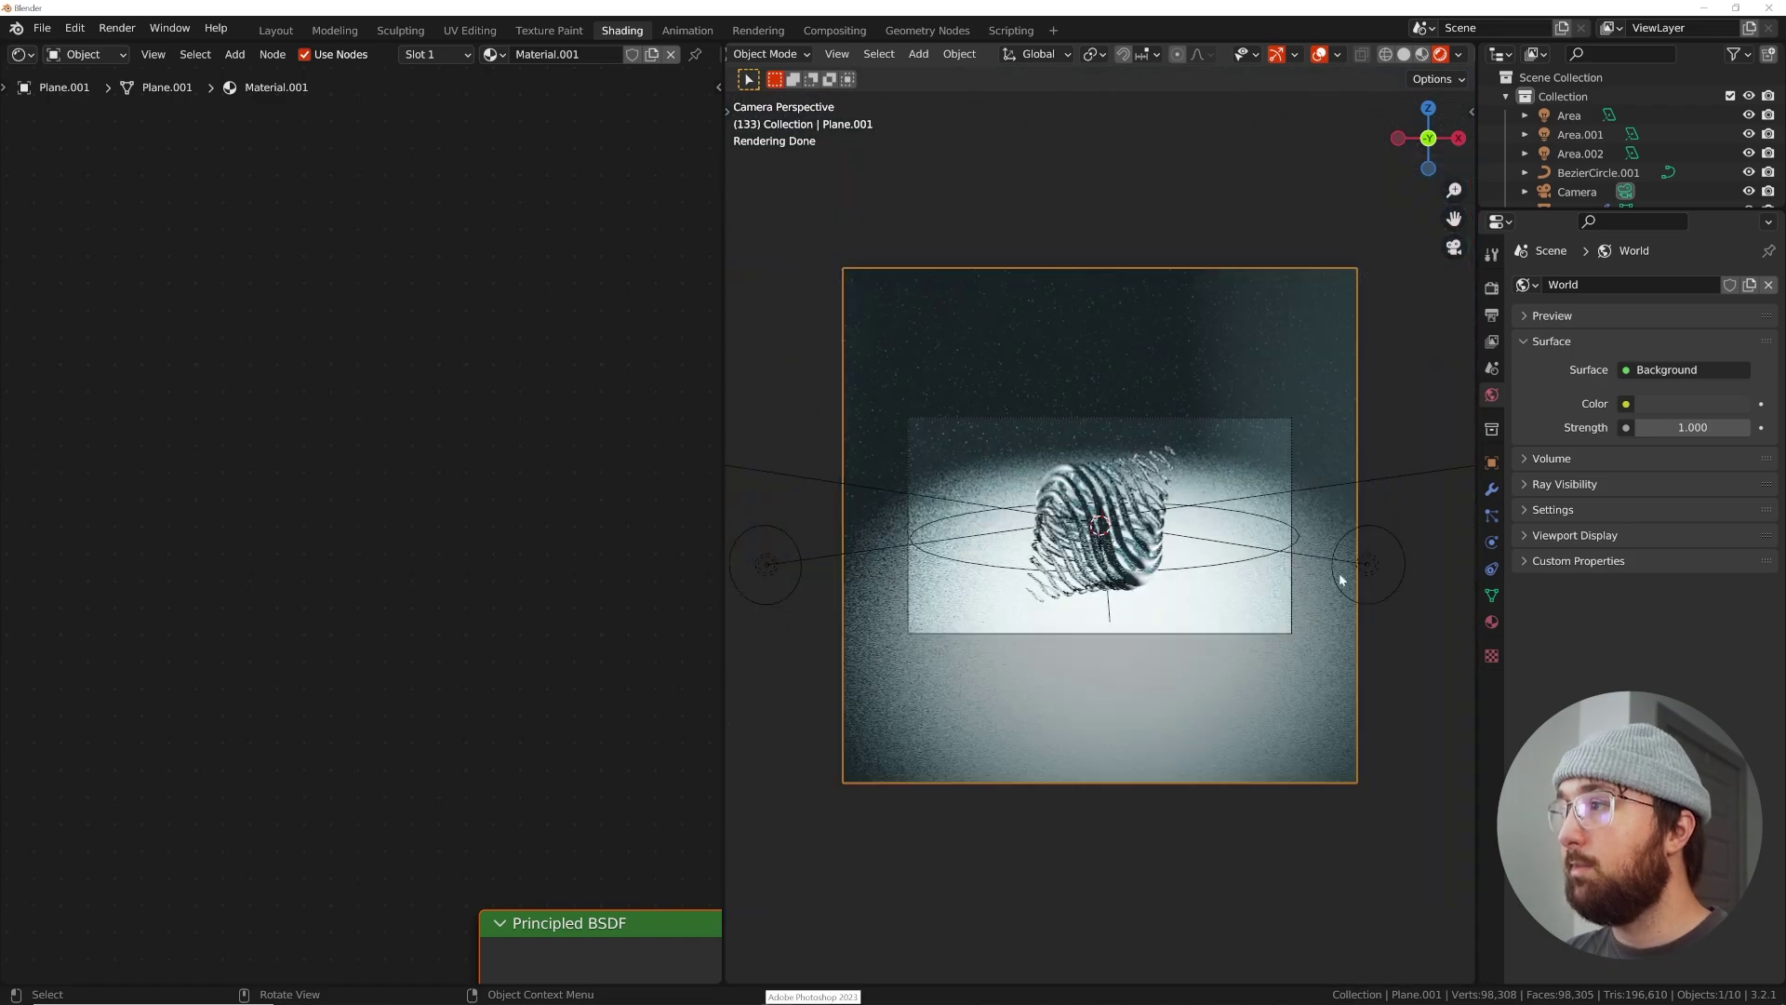
pyautogui.click(1360, 567)
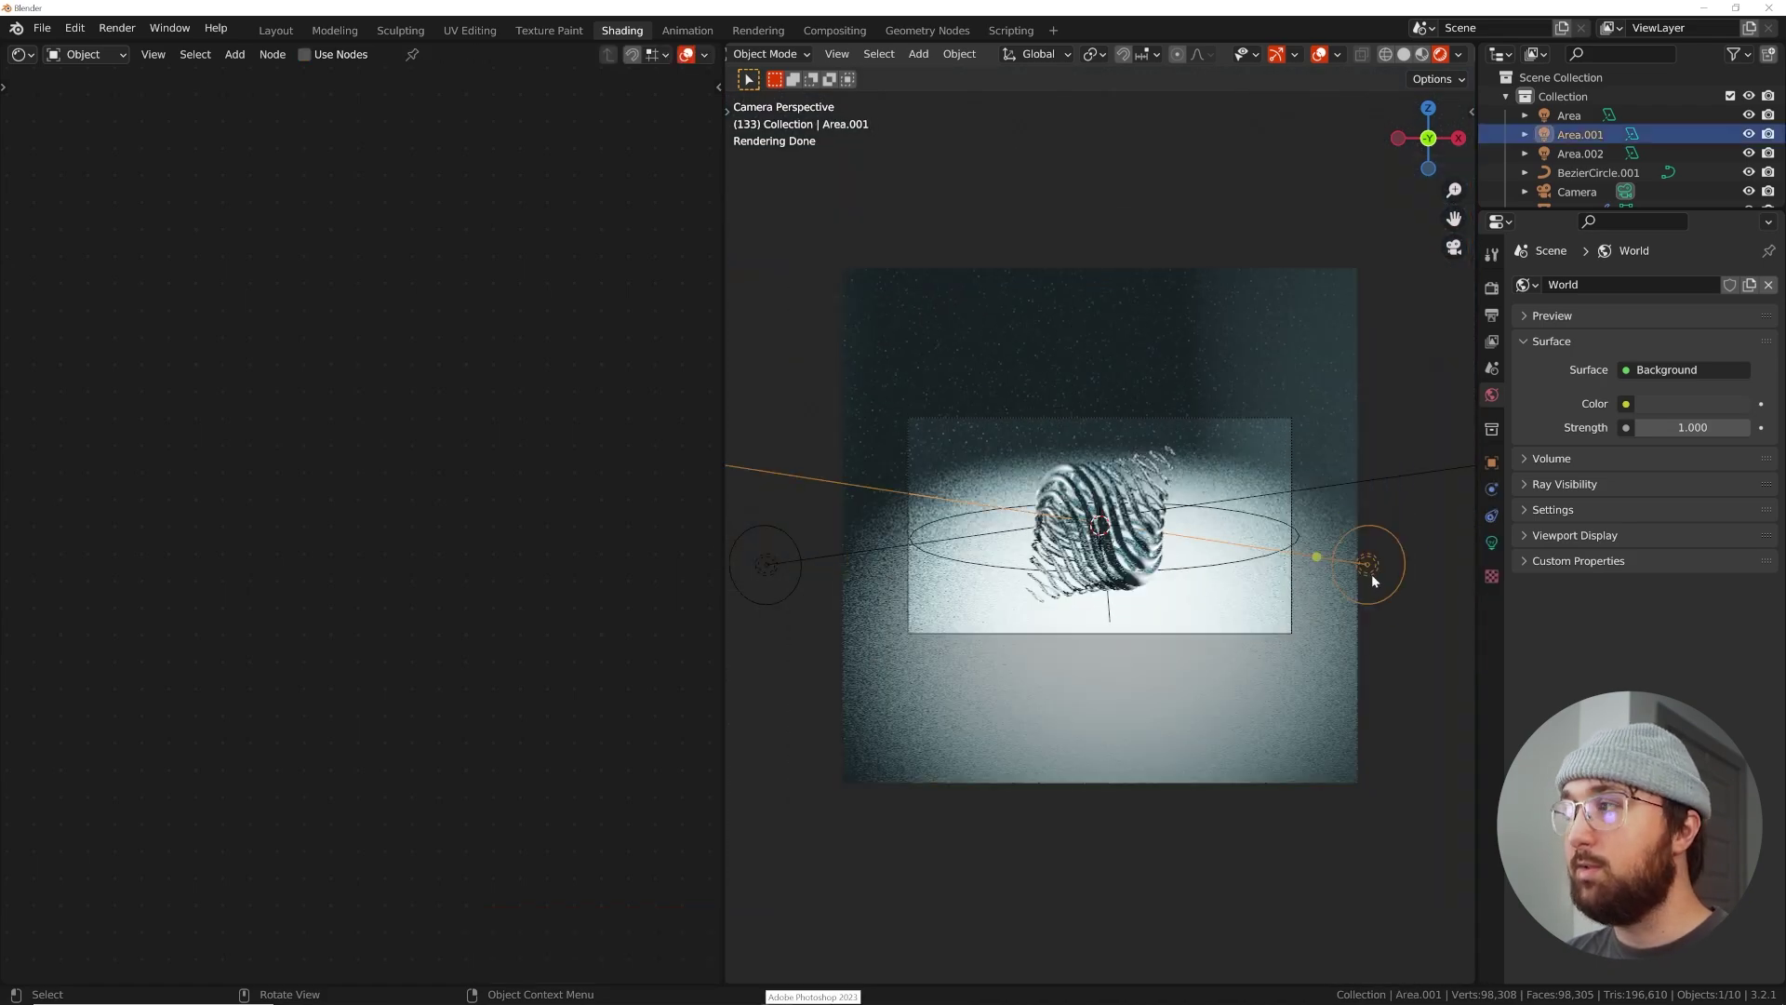
pyautogui.scroll(4, 1371, 575)
pyautogui.press('s')
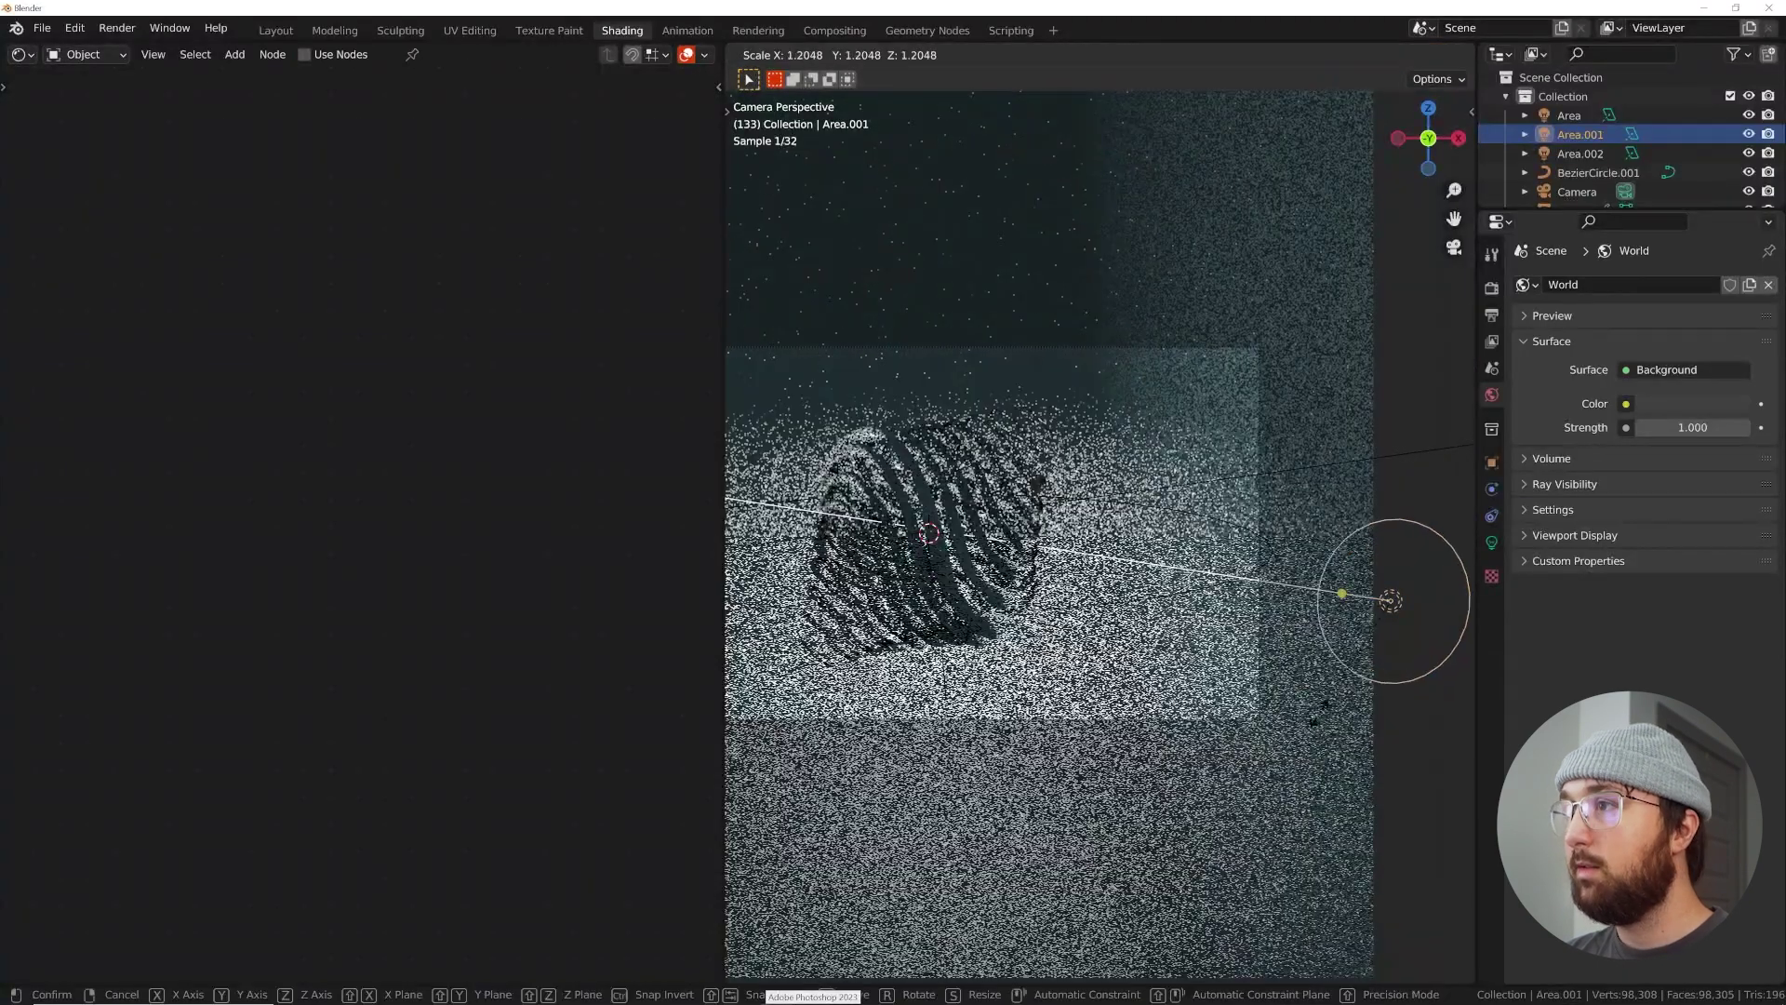
pyautogui.click(1334, 785)
# Scale up the Area light on the opposite side of the sculpture to soften its lighting
pyautogui.keyDown('shift'); pyautogui.moveTo(1032, 596); pyautogui.dragTo(1476, 608, button='middle'); pyautogui.keyUp('shift')
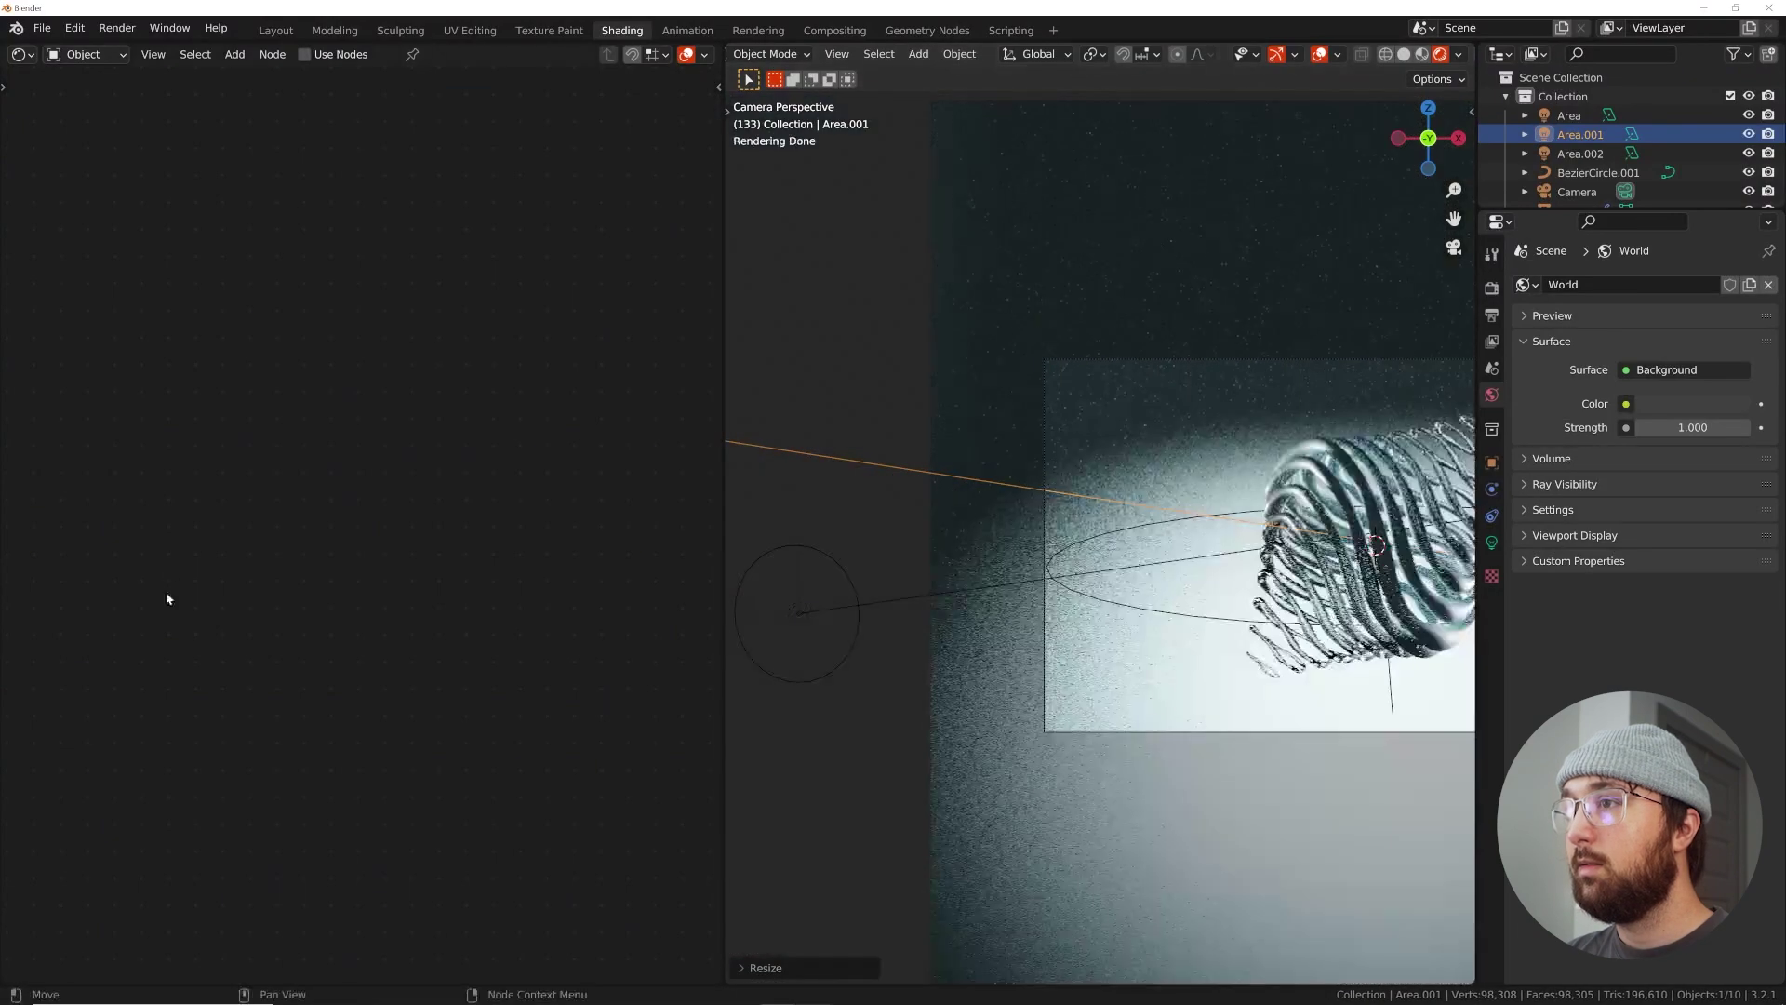
pyautogui.click(796, 615)
pyautogui.press('s')
pyautogui.click(877, 703)
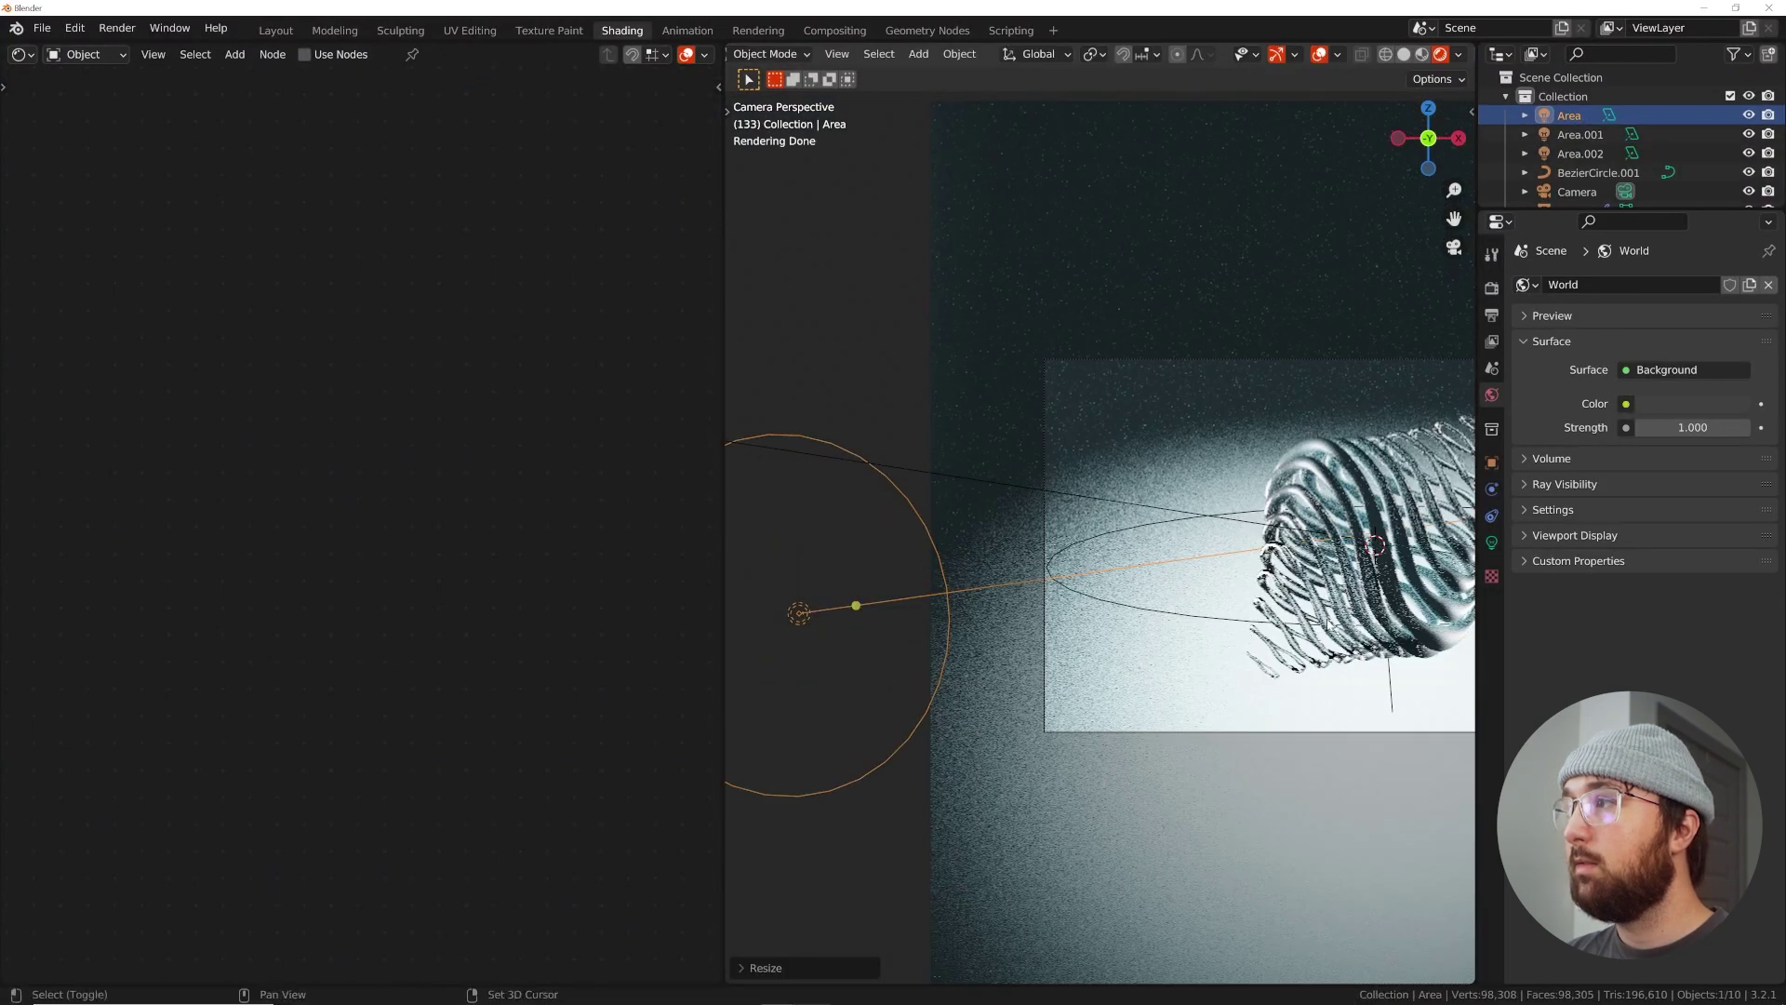
pyautogui.keyDown('ctrl'); pyautogui.scroll(-5, 1018, 617); pyautogui.keyUp('ctrl')
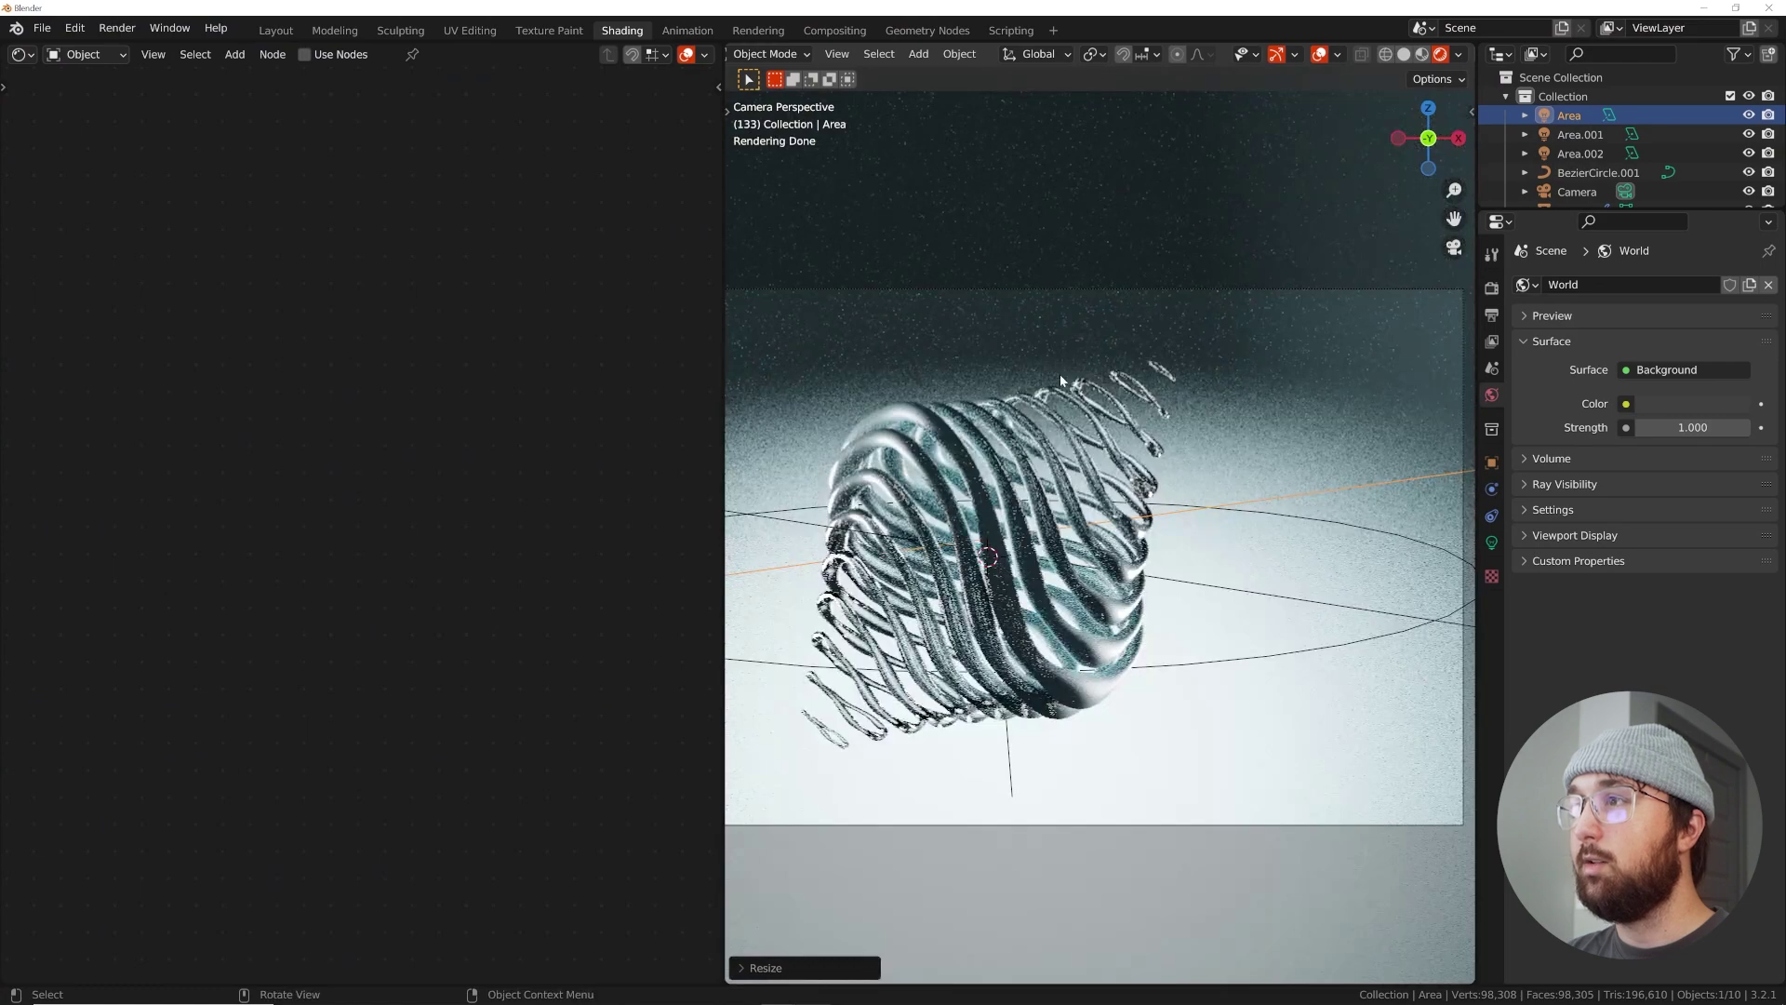
# Render a test still of frame 133 from the Layout workspace with solid viewport shading, and inspect the sculpture up close
pyautogui.click(275, 30)
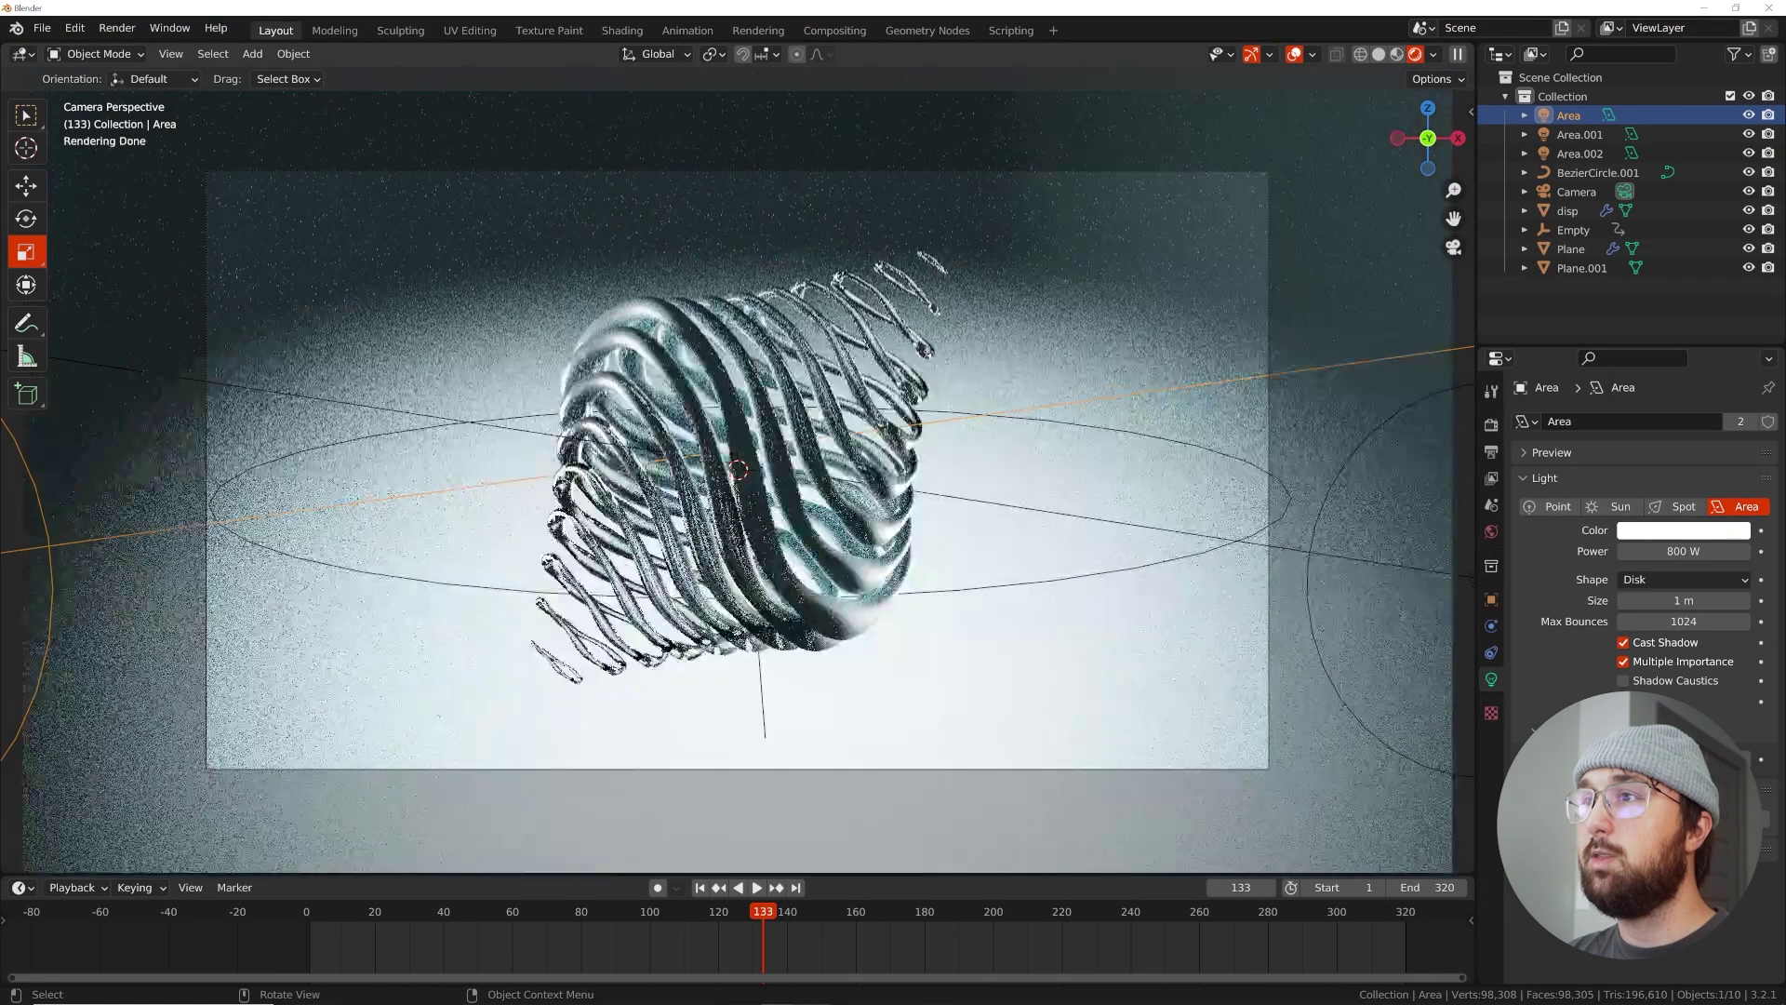
pyautogui.click(1379, 54)
pyautogui.click(117, 28)
pyautogui.click(140, 45)
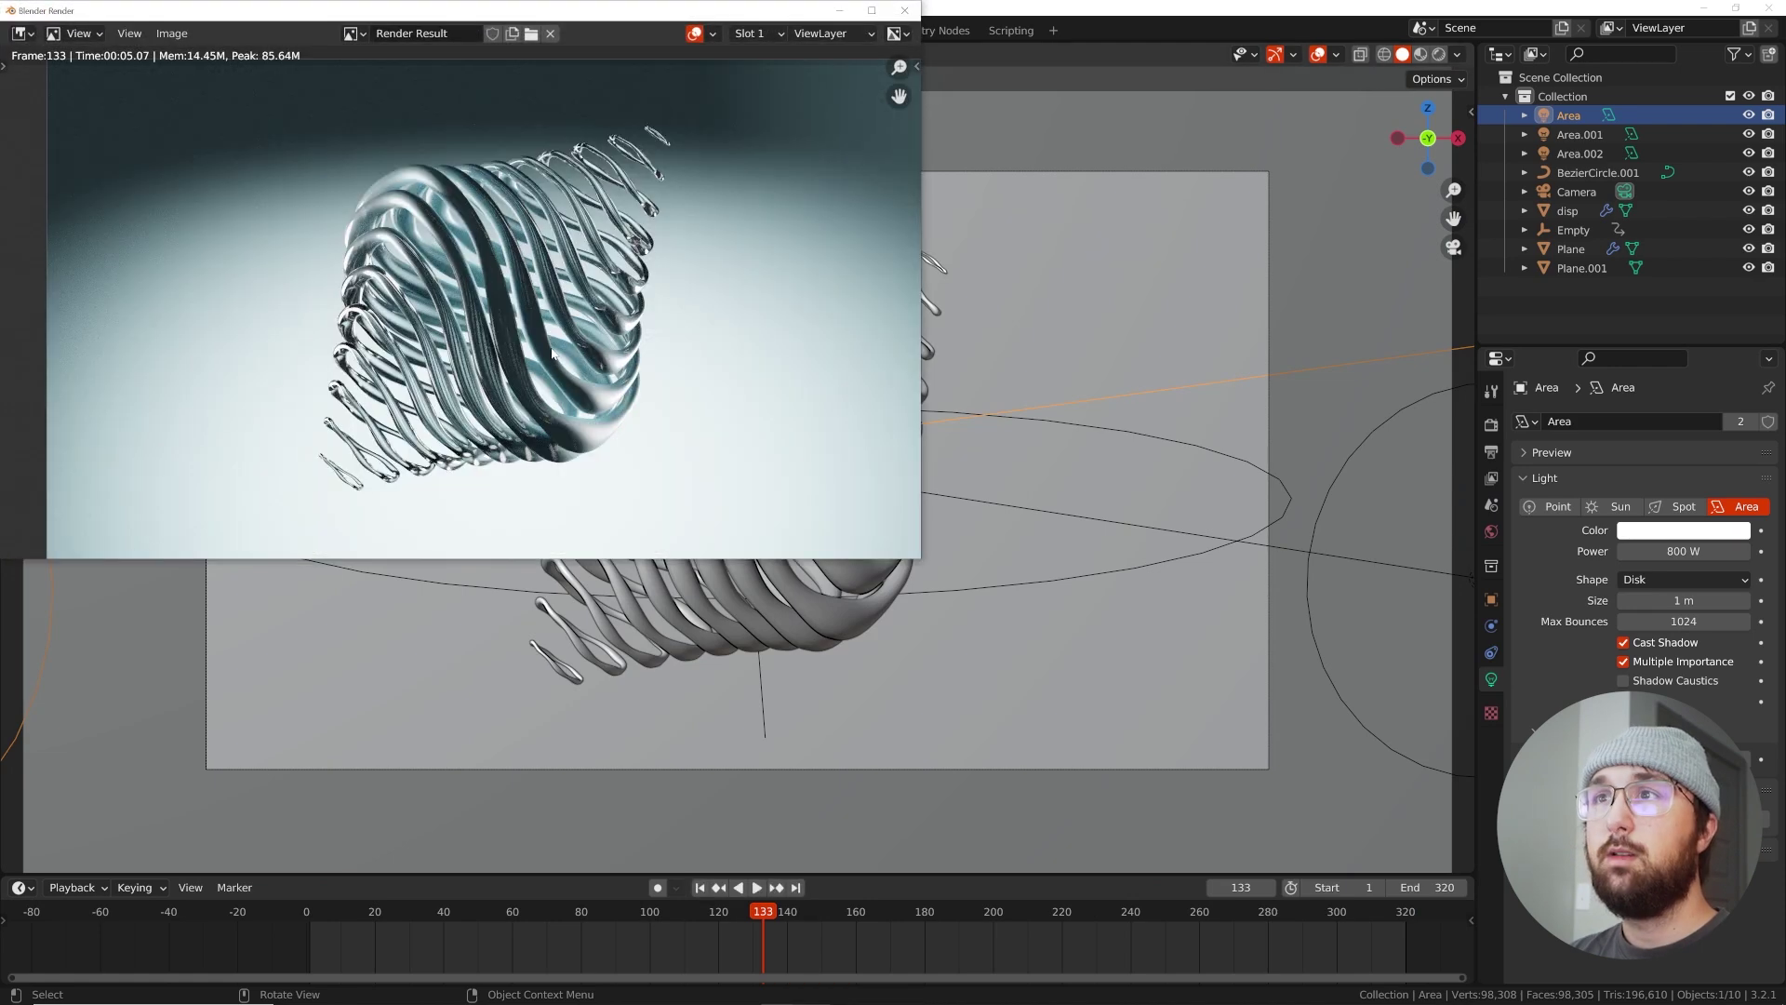
pyautogui.scroll(1, 552, 354)
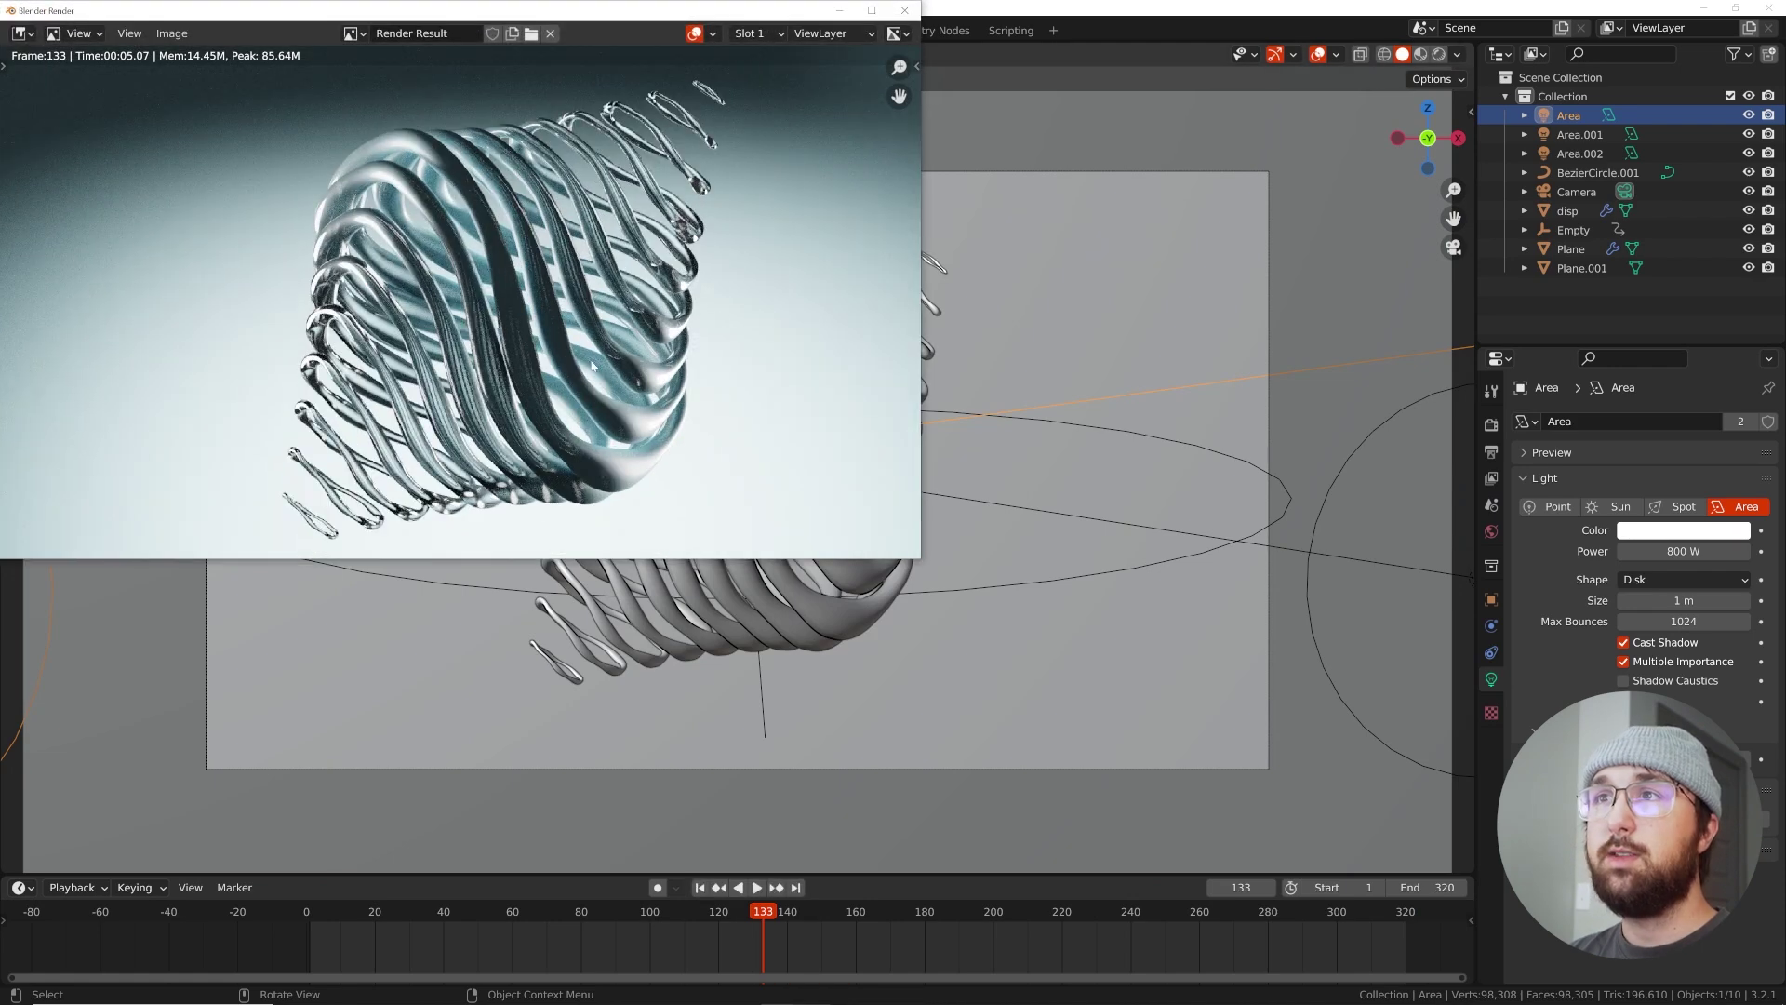
pyautogui.click(901, 10)
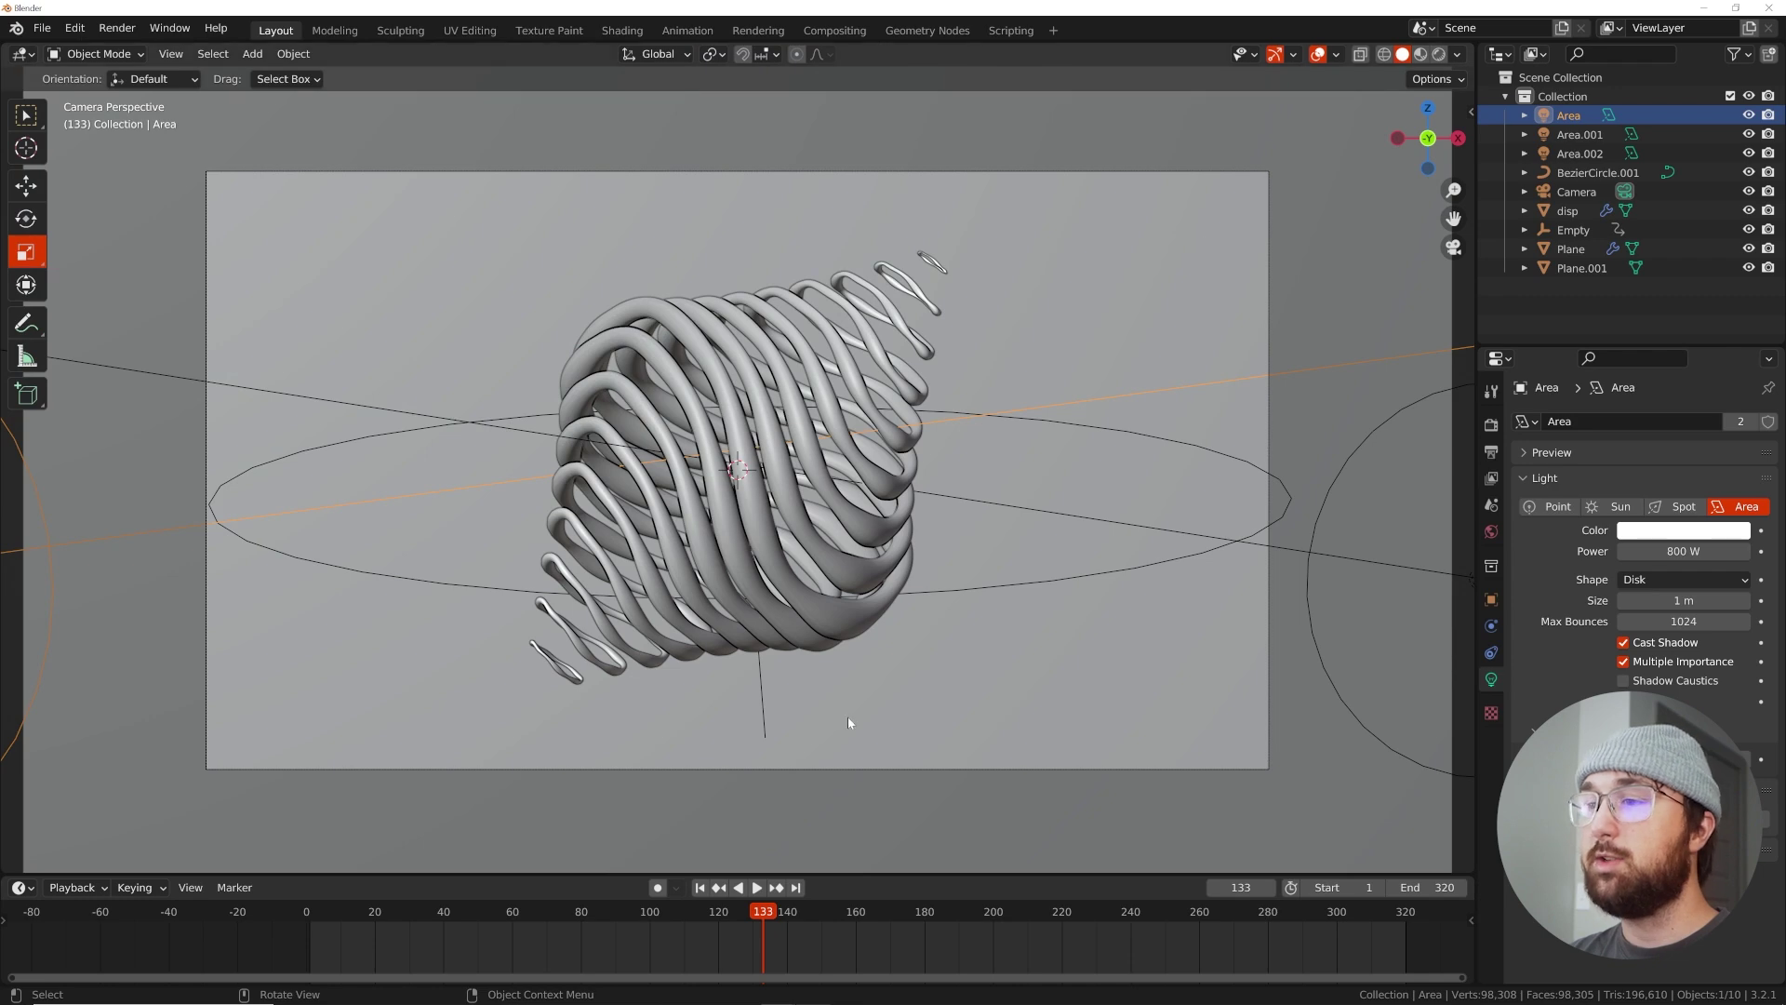
# Play the animation to review the loop, pause at frame 281 and check that frame briefly in rendered shading before returning to solid shading
pyautogui.press('space')
pyautogui.click(861, 588)
pyautogui.scroll(2, 860, 588)
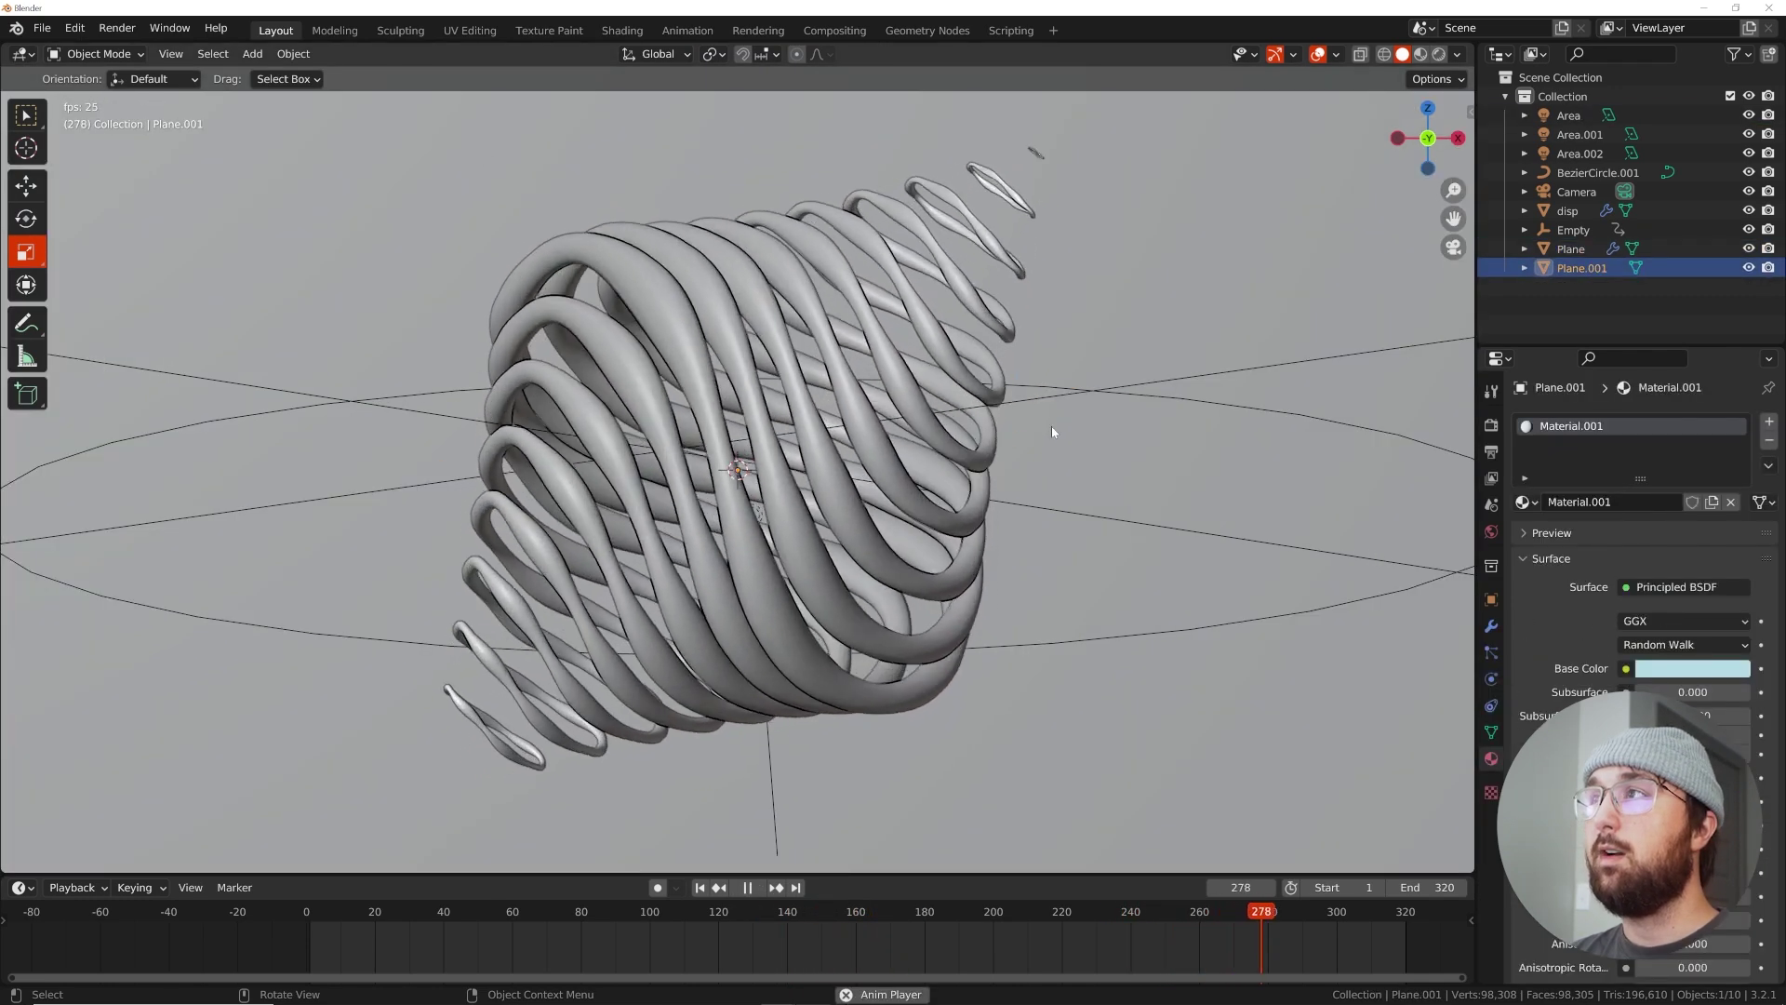
pyautogui.press('space')
pyautogui.click(1439, 54)
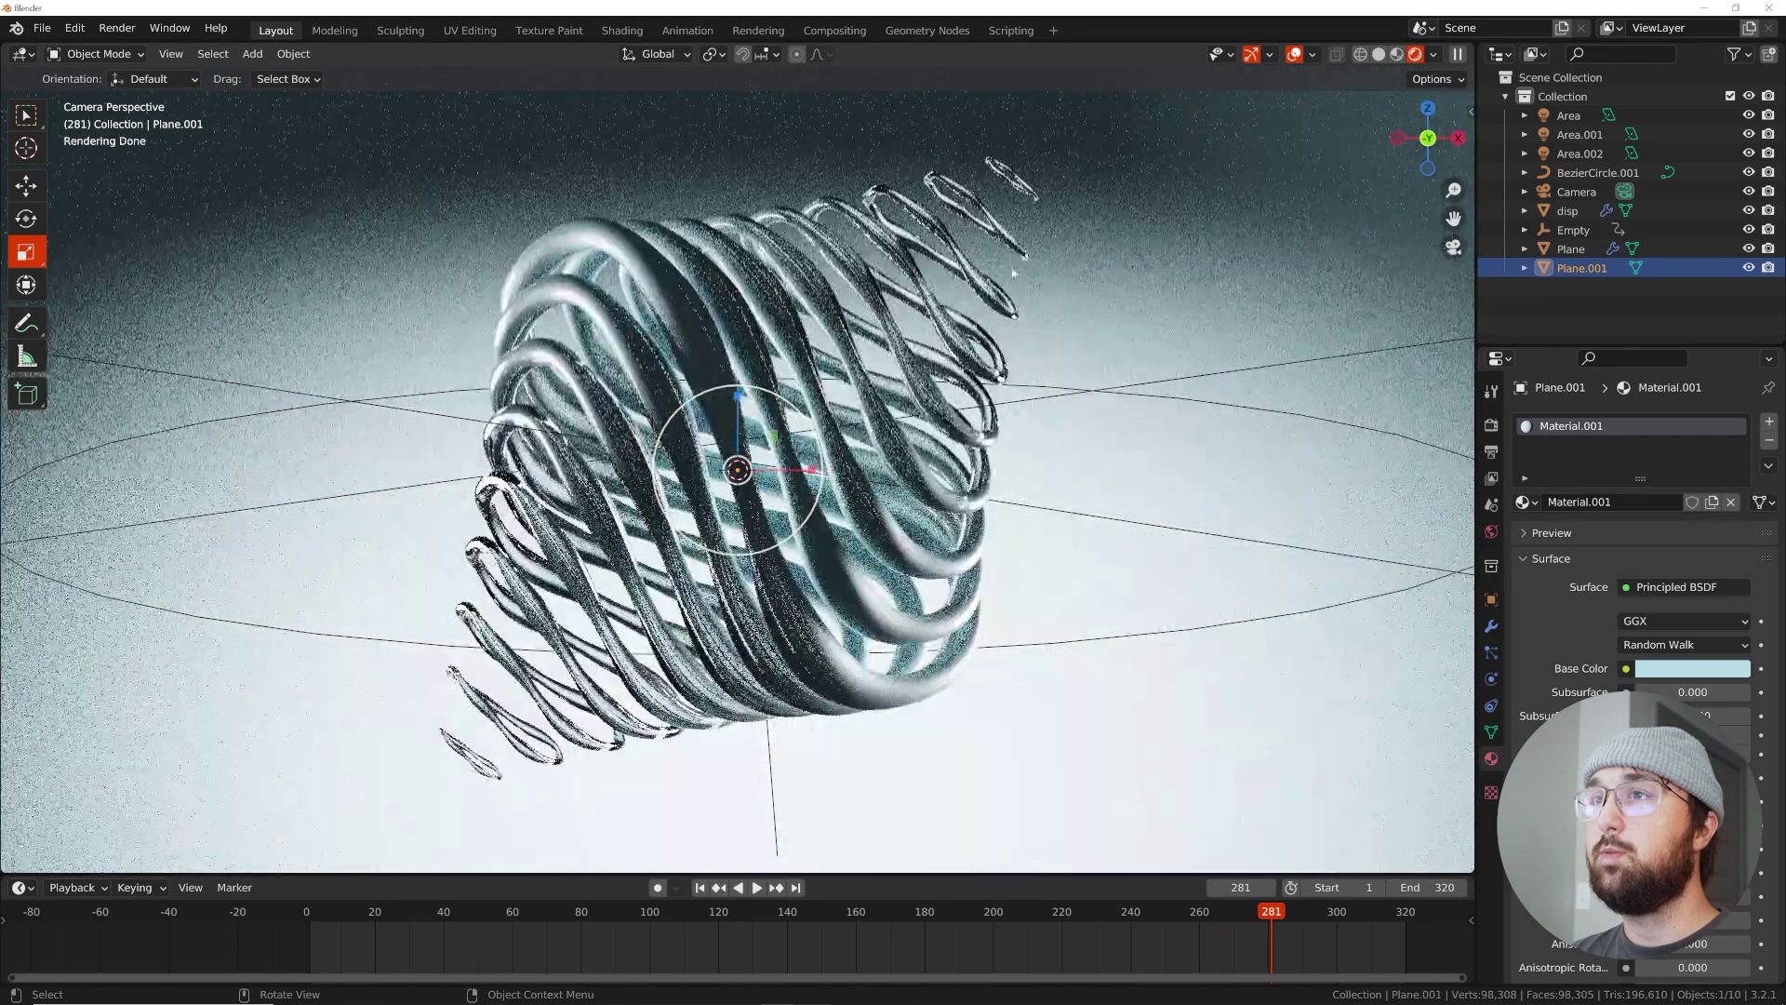
pyautogui.click(1380, 54)
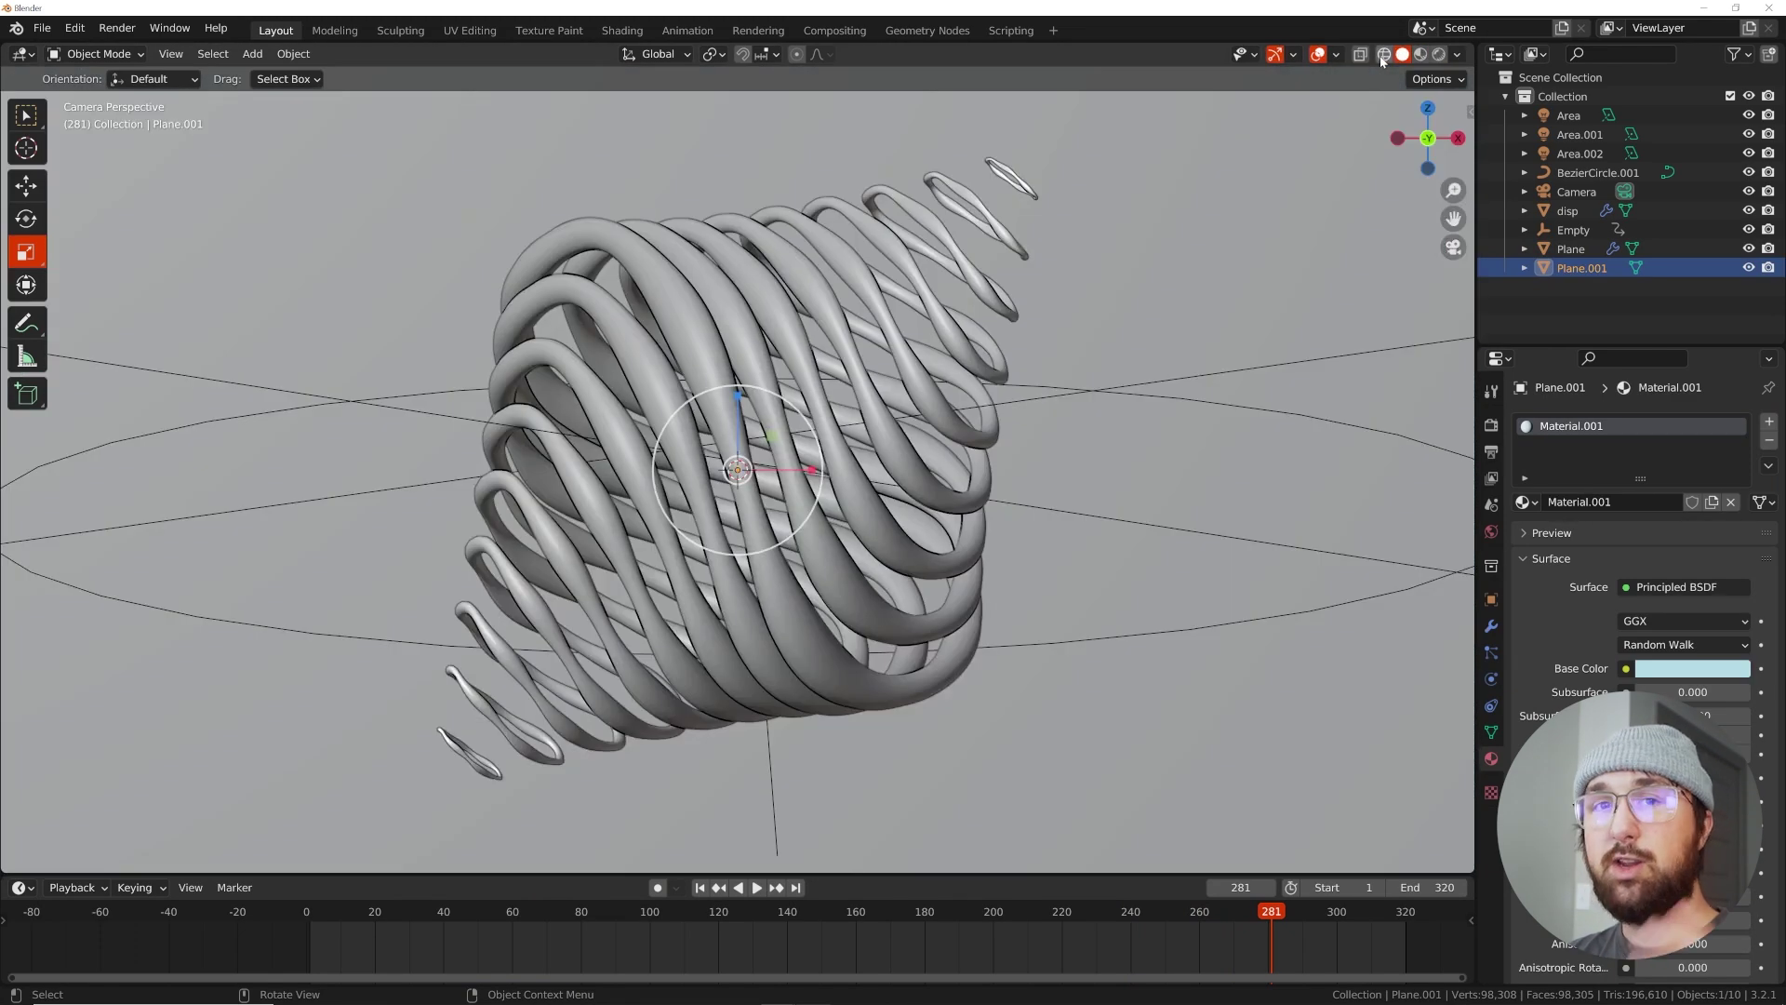
# Set the final render's maximum samples to 800 in the Cycles sampling settings
pyautogui.click(1492, 425)
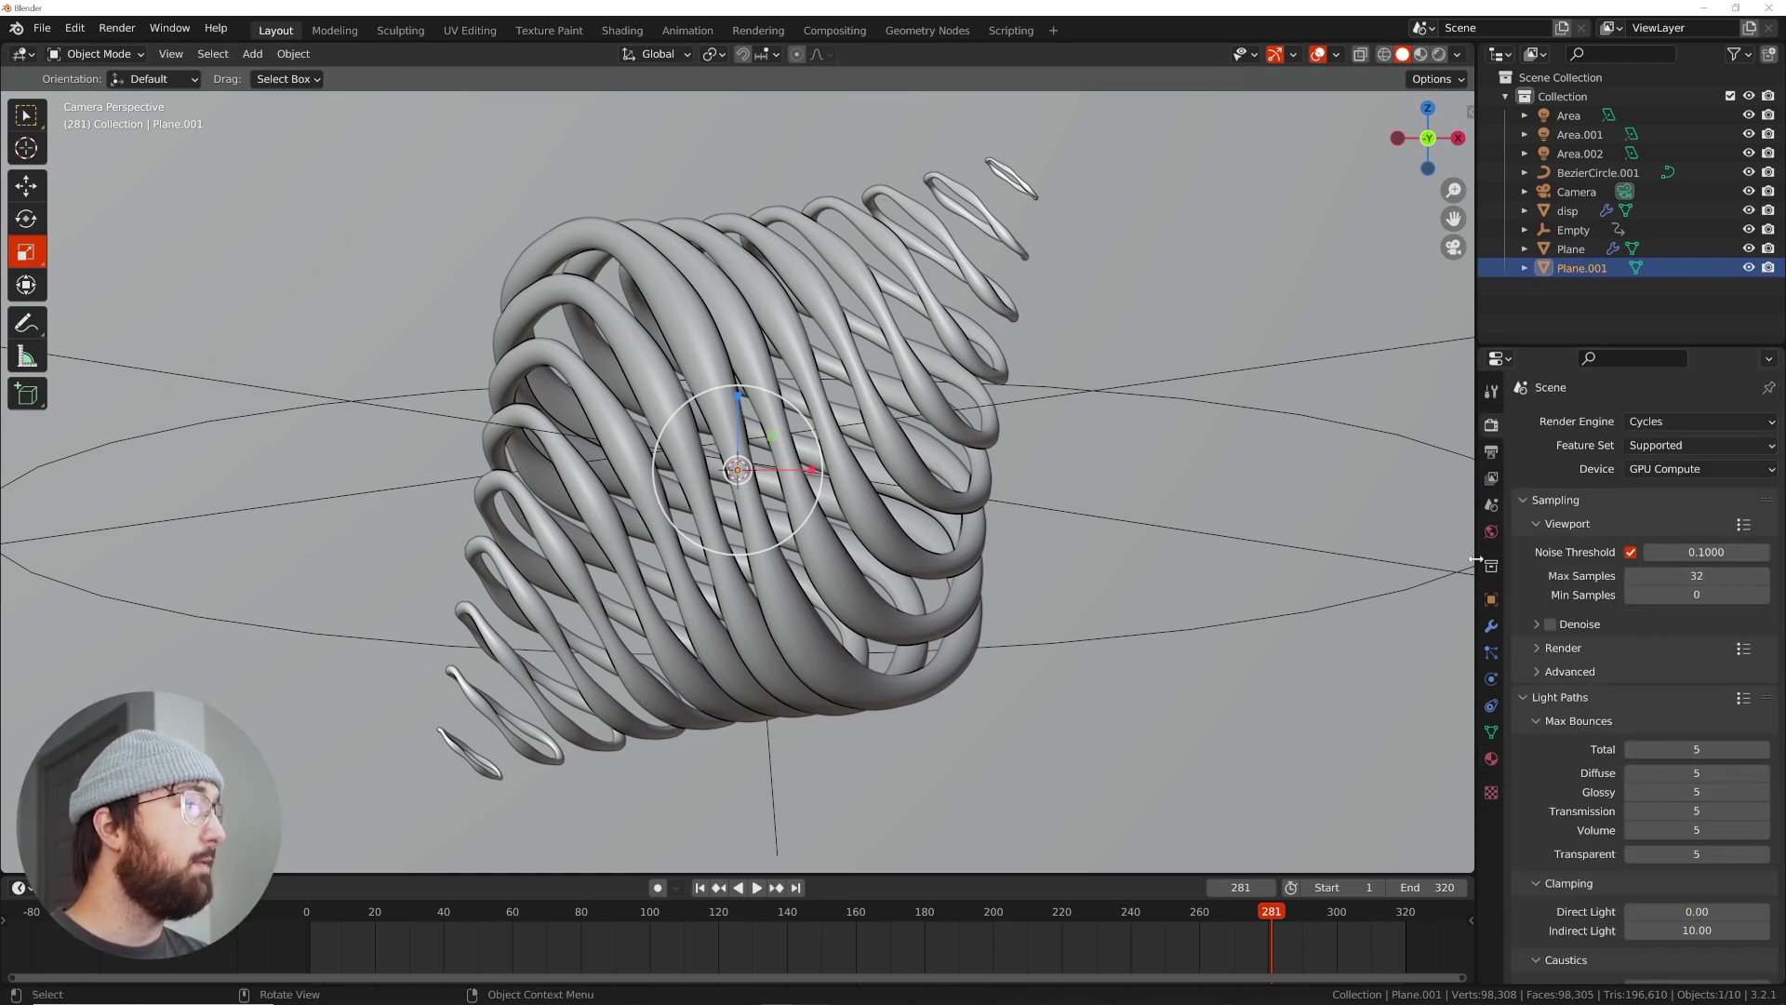
pyautogui.click(1552, 646)
pyautogui.click(1675, 700)
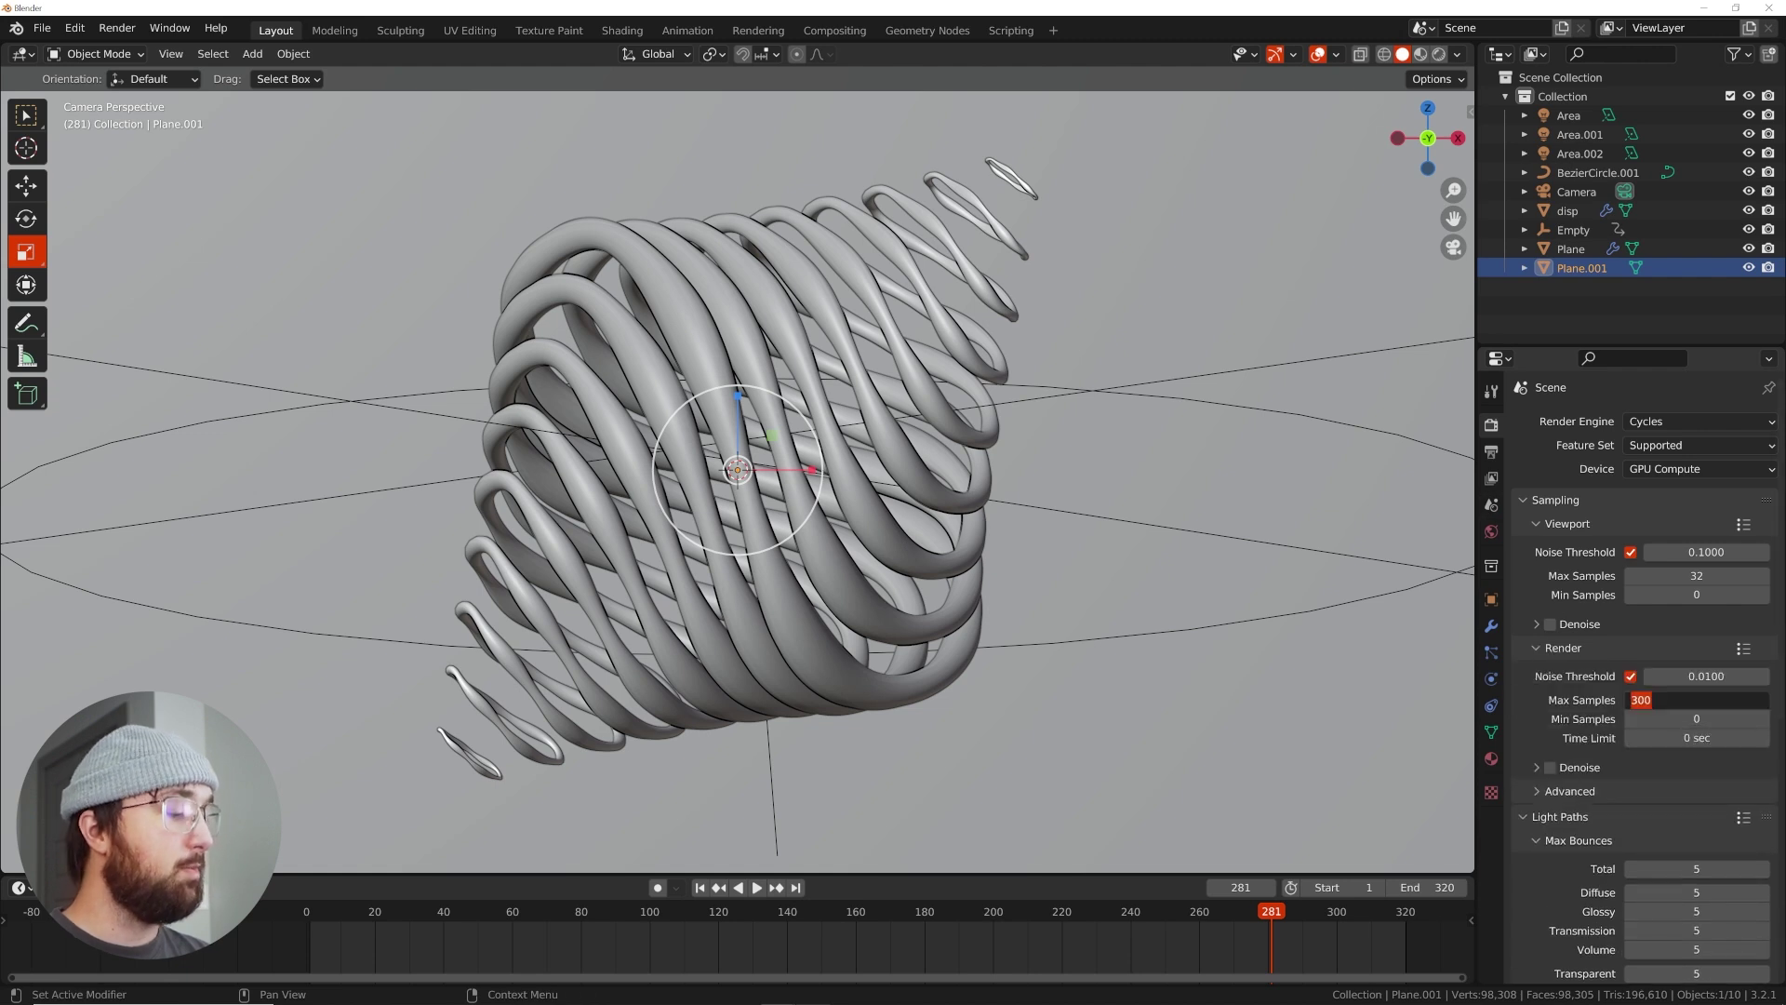
pyautogui.write('800')
pyautogui.press('Return')
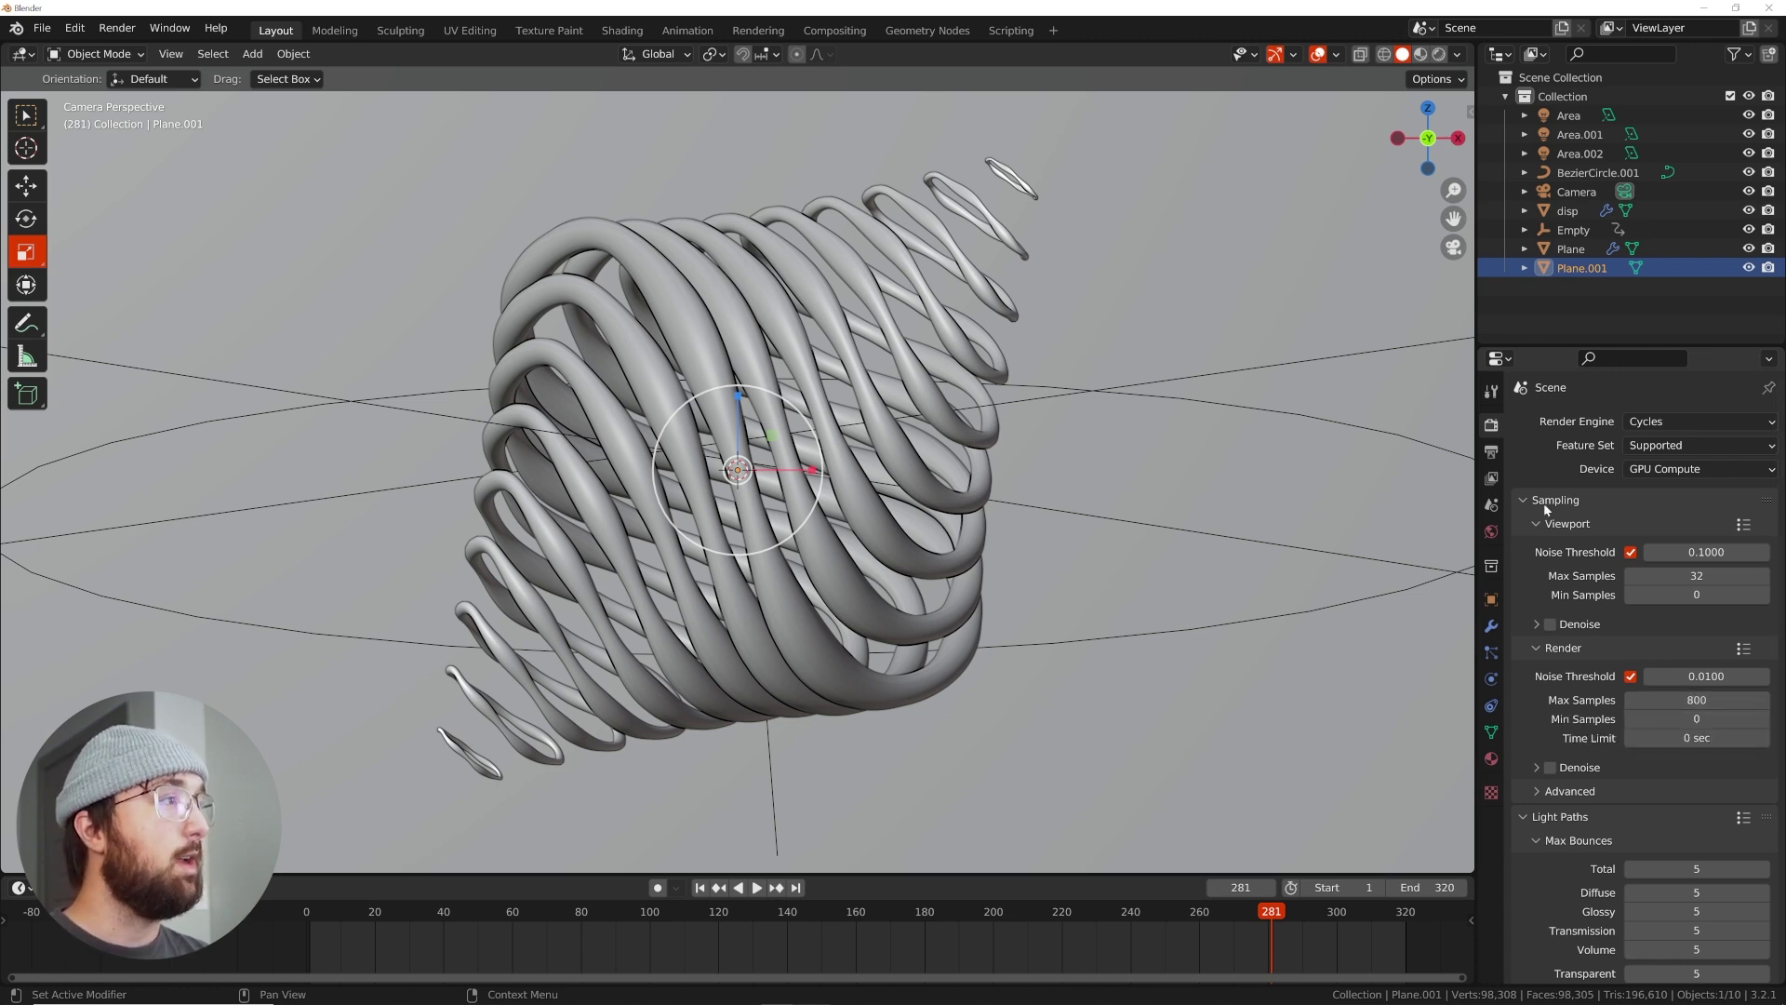
# Set the render output file format to FFmpeg Video
pyautogui.click(1492, 454)
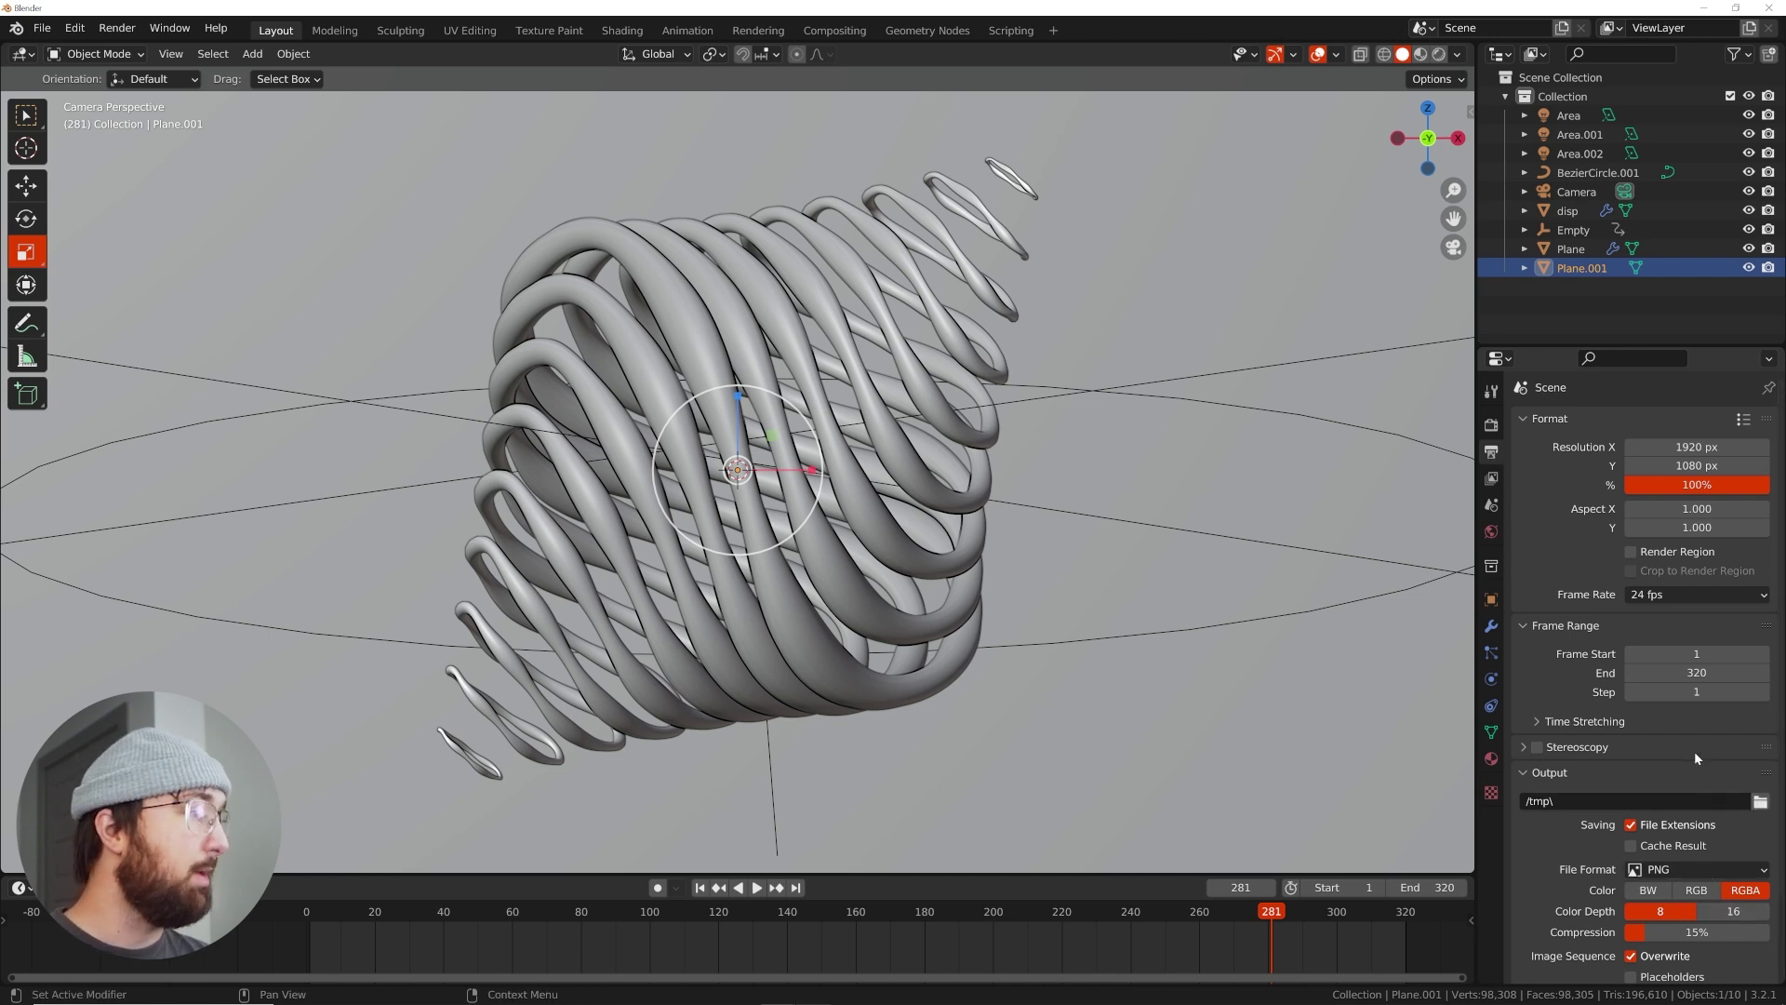
pyautogui.scroll(-3, 1628, 763)
pyautogui.click(1697, 791)
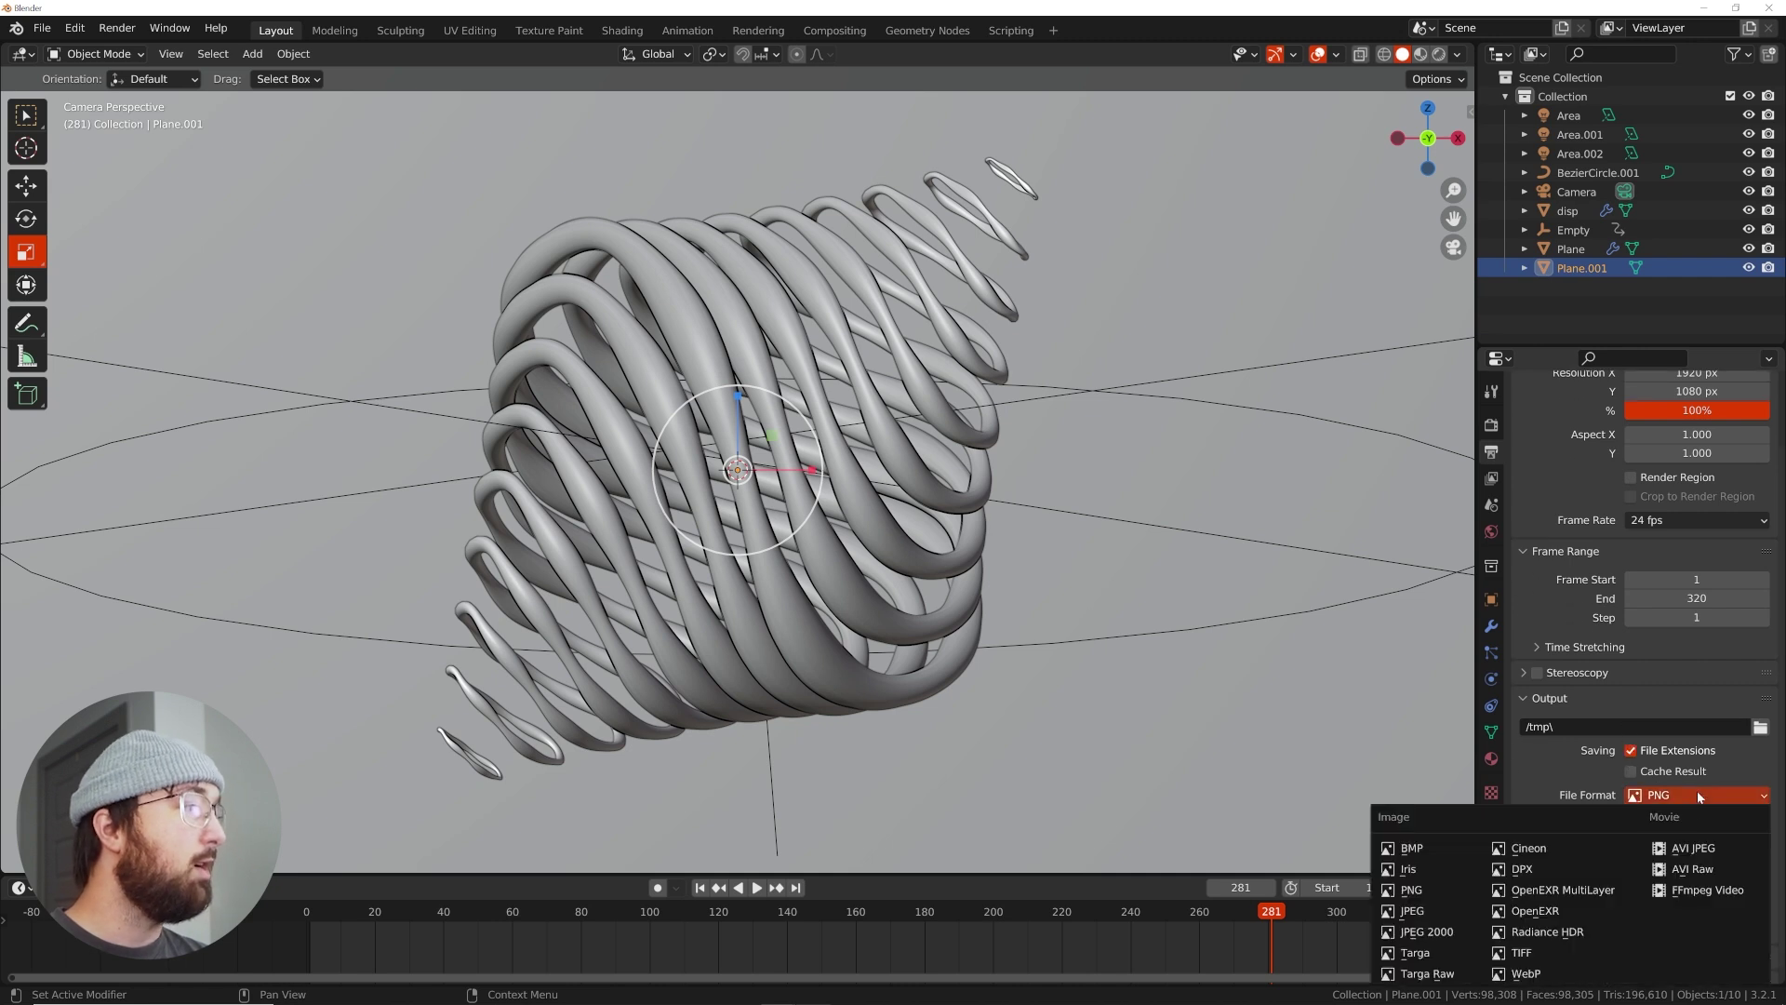
pyautogui.click(1702, 872)
pyautogui.scroll(-3, 1600, 907)
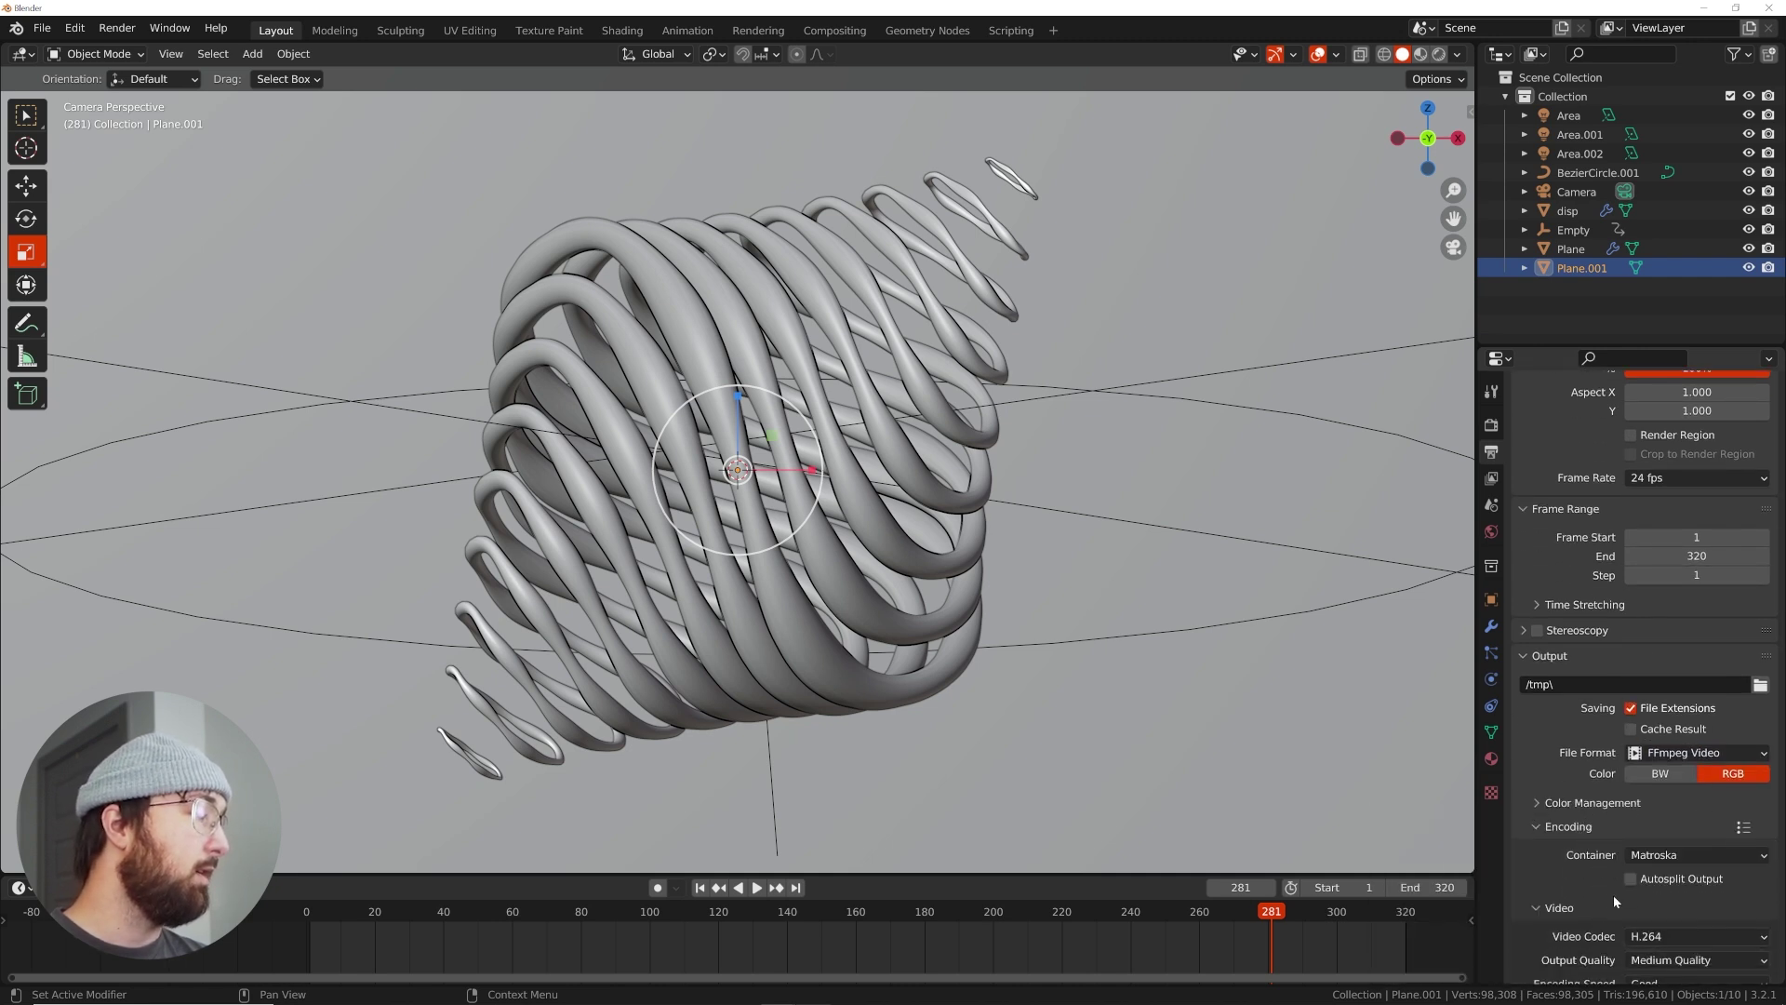
# Set the video encoding container to MPEG-4 and the output quality to Perceptually Lossless
pyautogui.click(1644, 854)
pyautogui.click(1662, 815)
pyautogui.scroll(-3, 1665, 818)
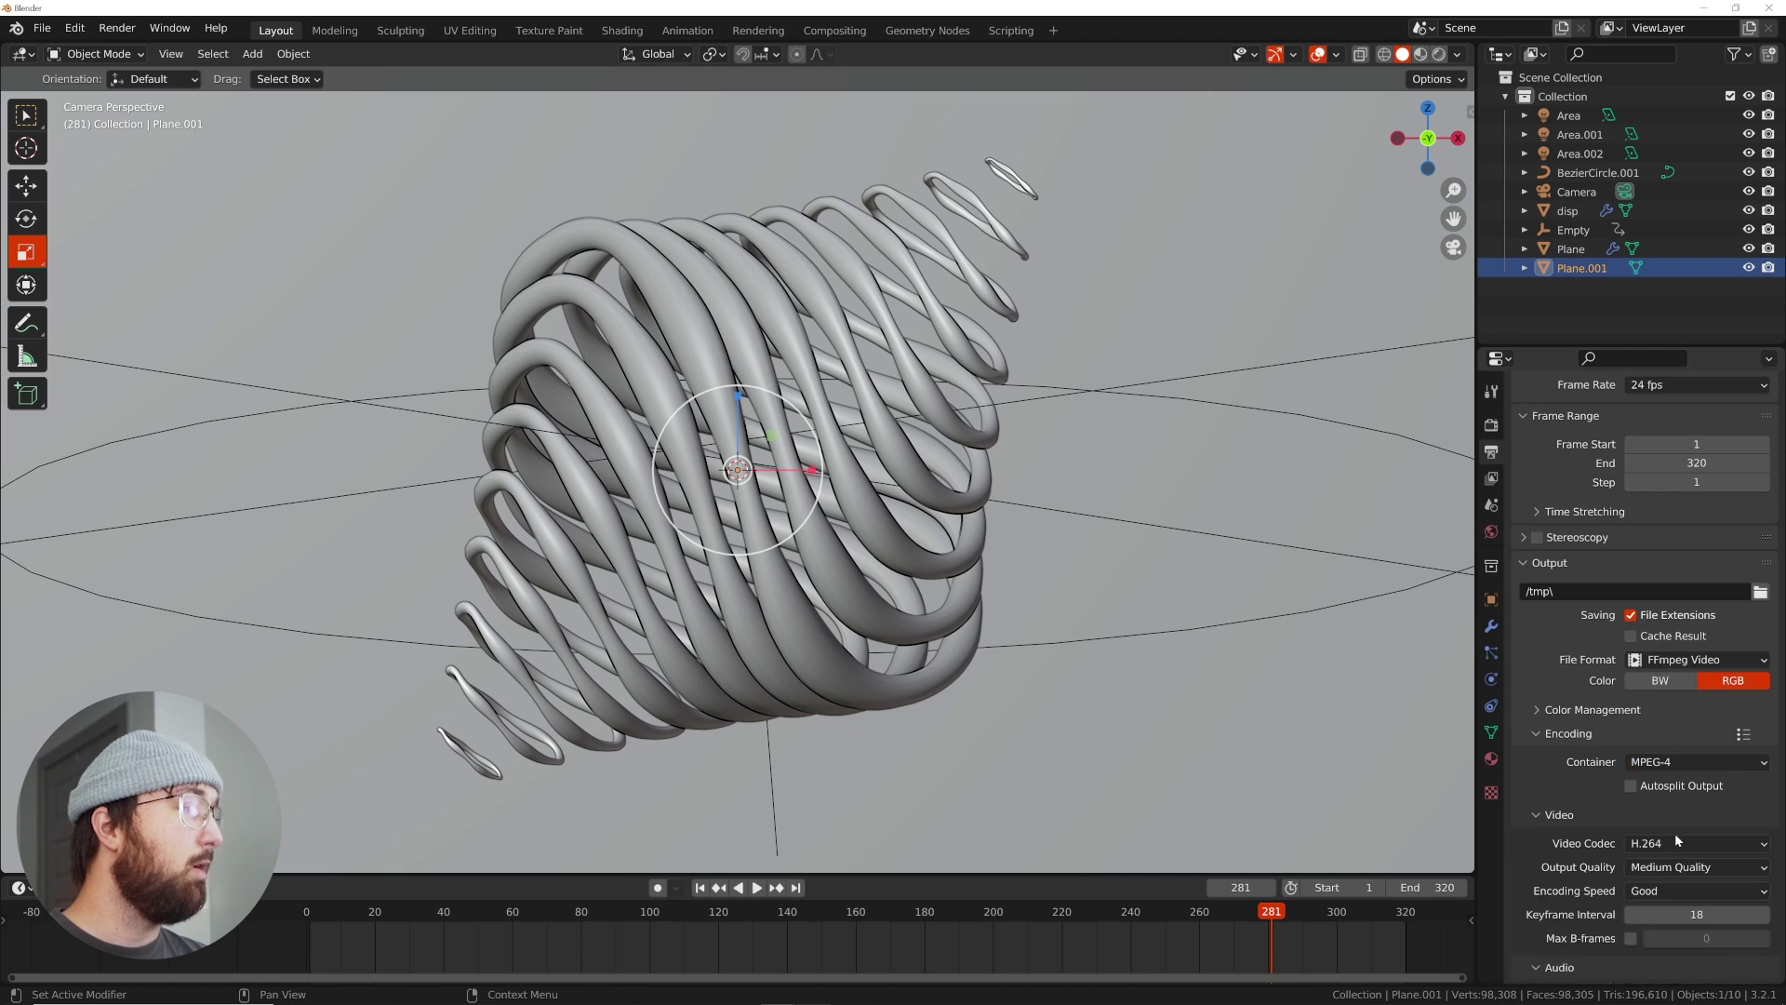
pyautogui.click(1679, 866)
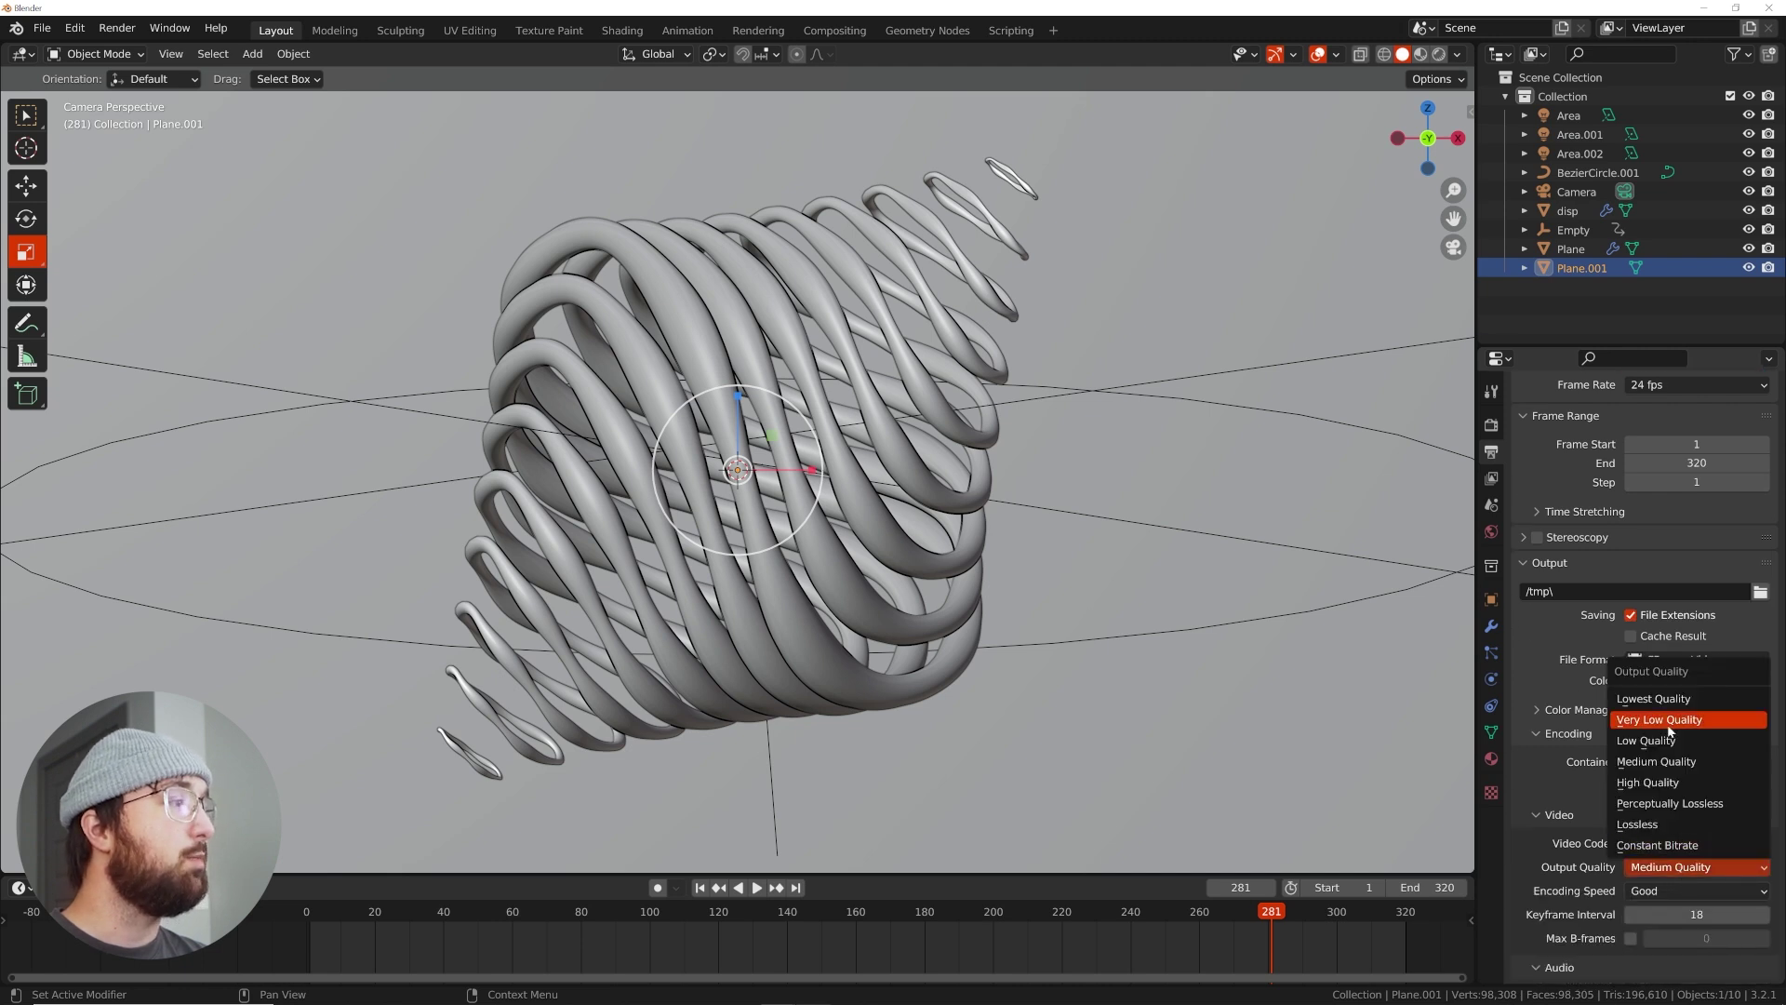
pyautogui.click(1661, 806)
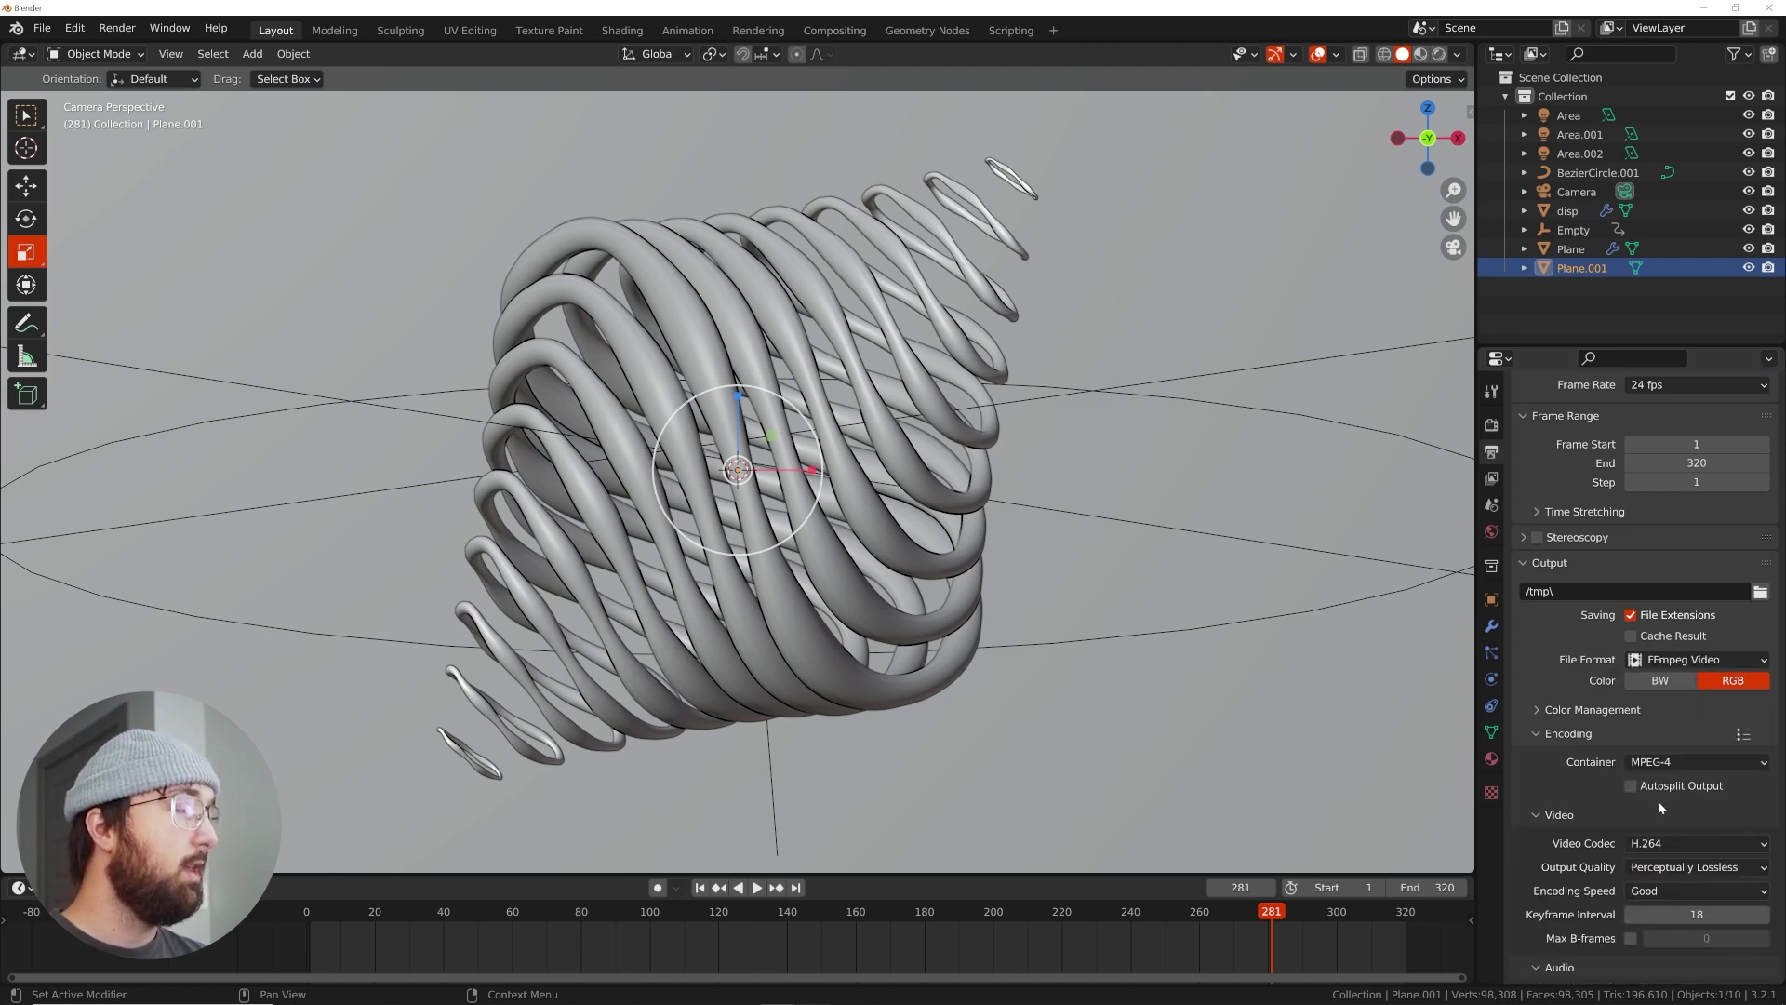
# Start rendering the full animation with the configured output settings
pyautogui.click(116, 29)
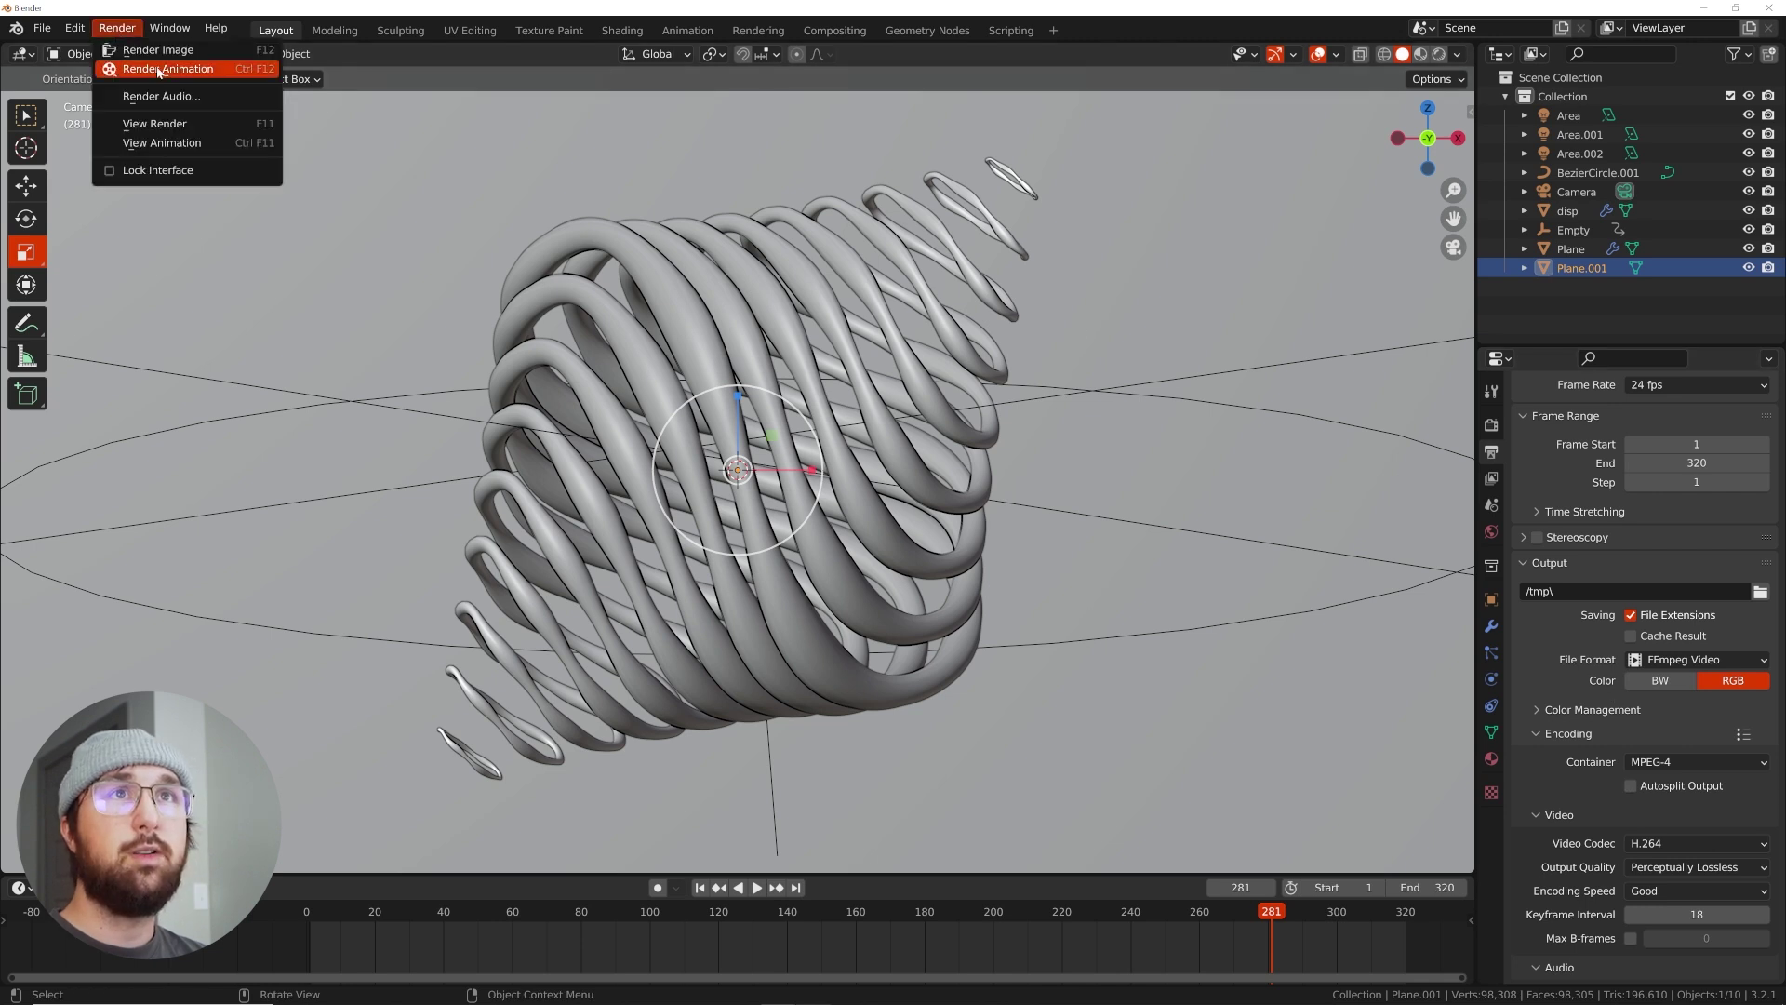